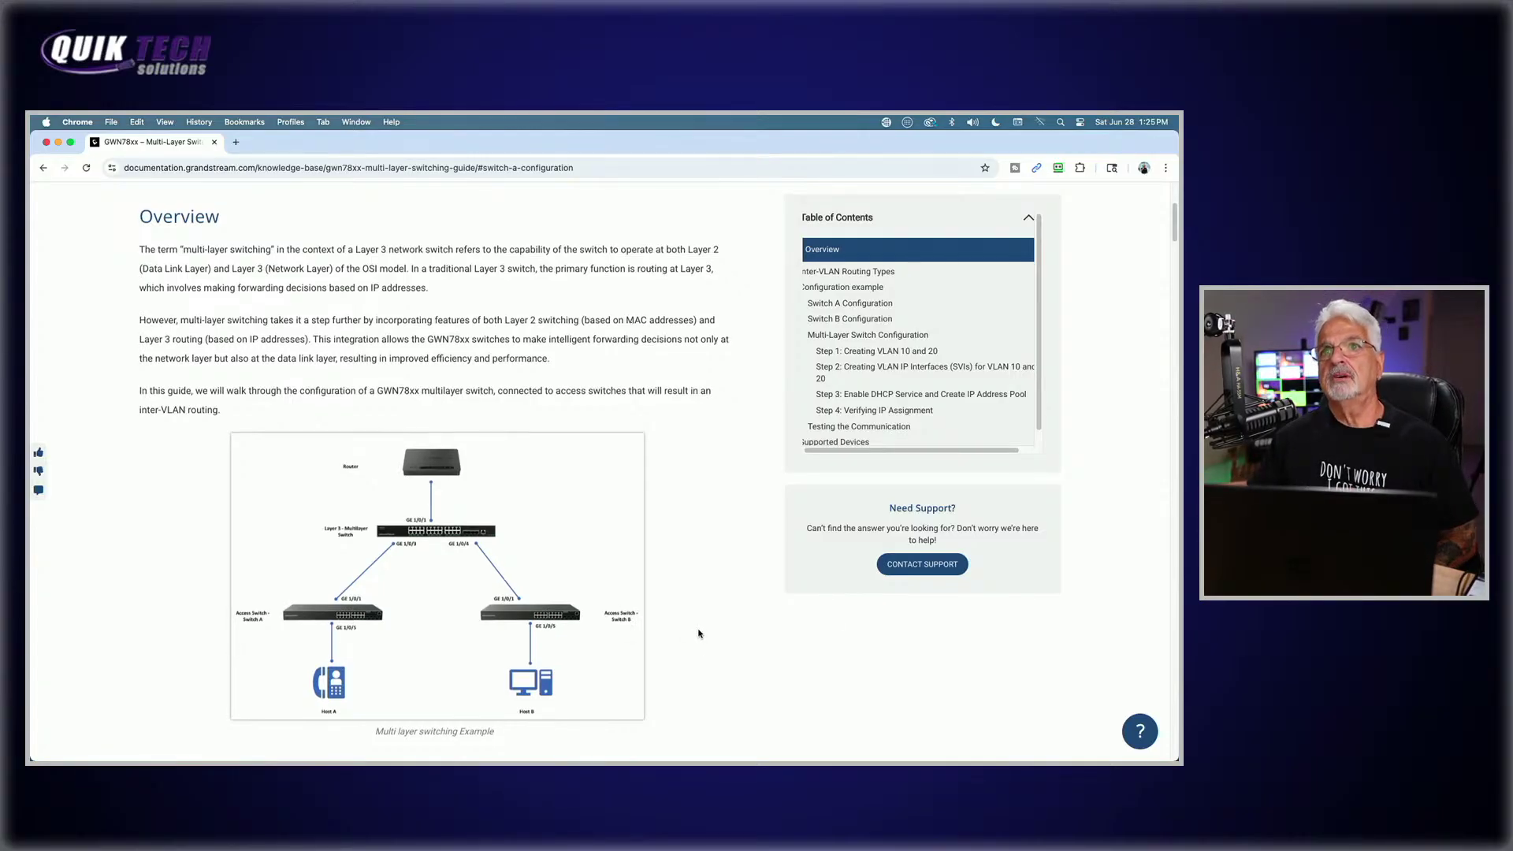
{"action": "scroll", "coordinate": [699, 630], "scroll_direction": "down", "scroll_amount": 3}
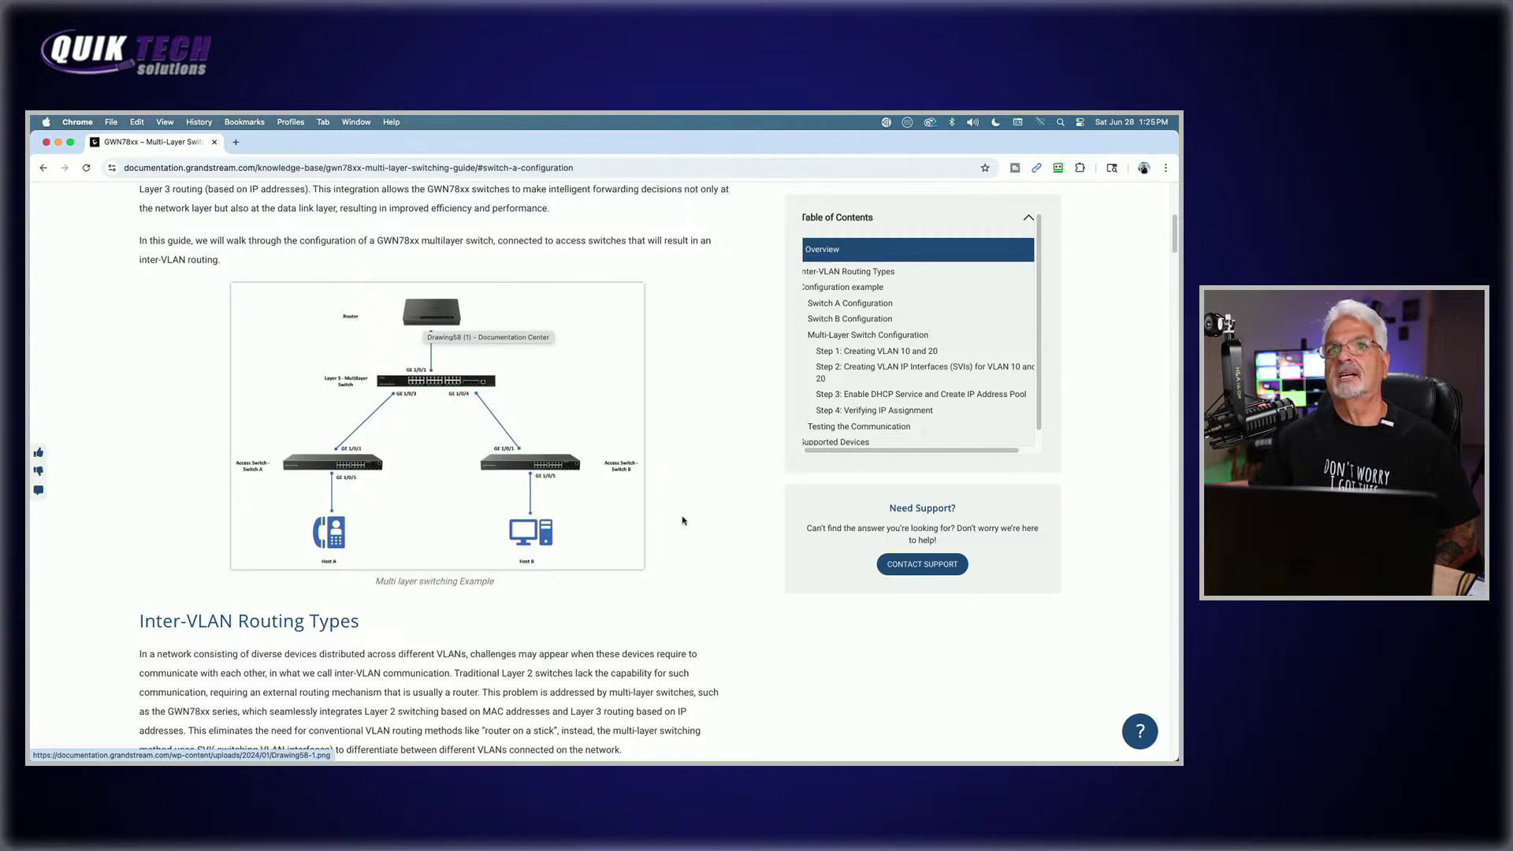
{"action": "scroll", "coordinate": [684, 521], "scroll_direction": "down", "scroll_amount": 5}
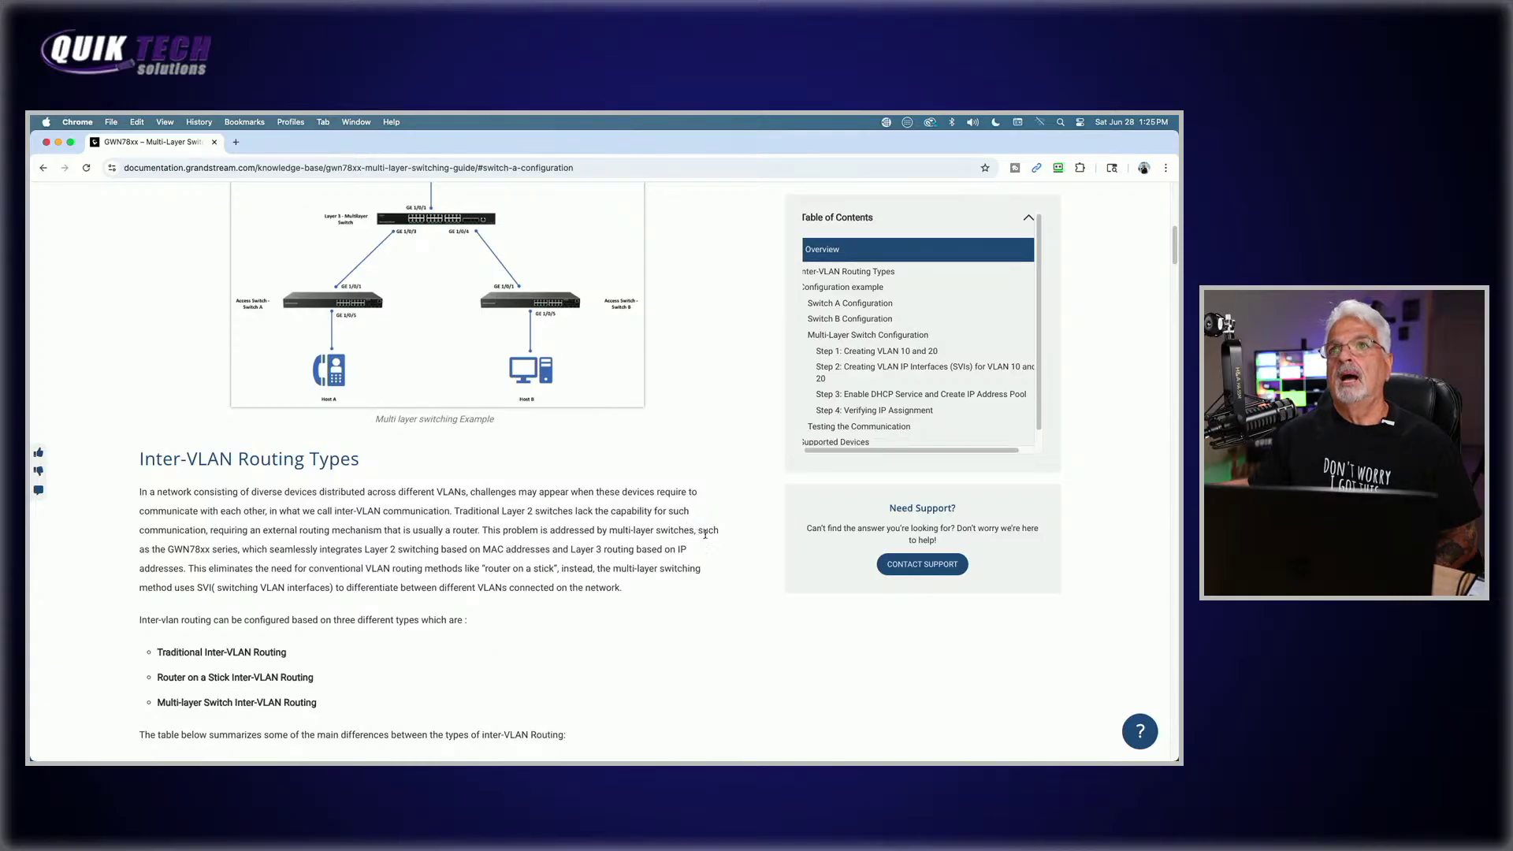
{"action": "scroll", "coordinate": [705, 535], "scroll_direction": "up", "scroll_amount": 5}
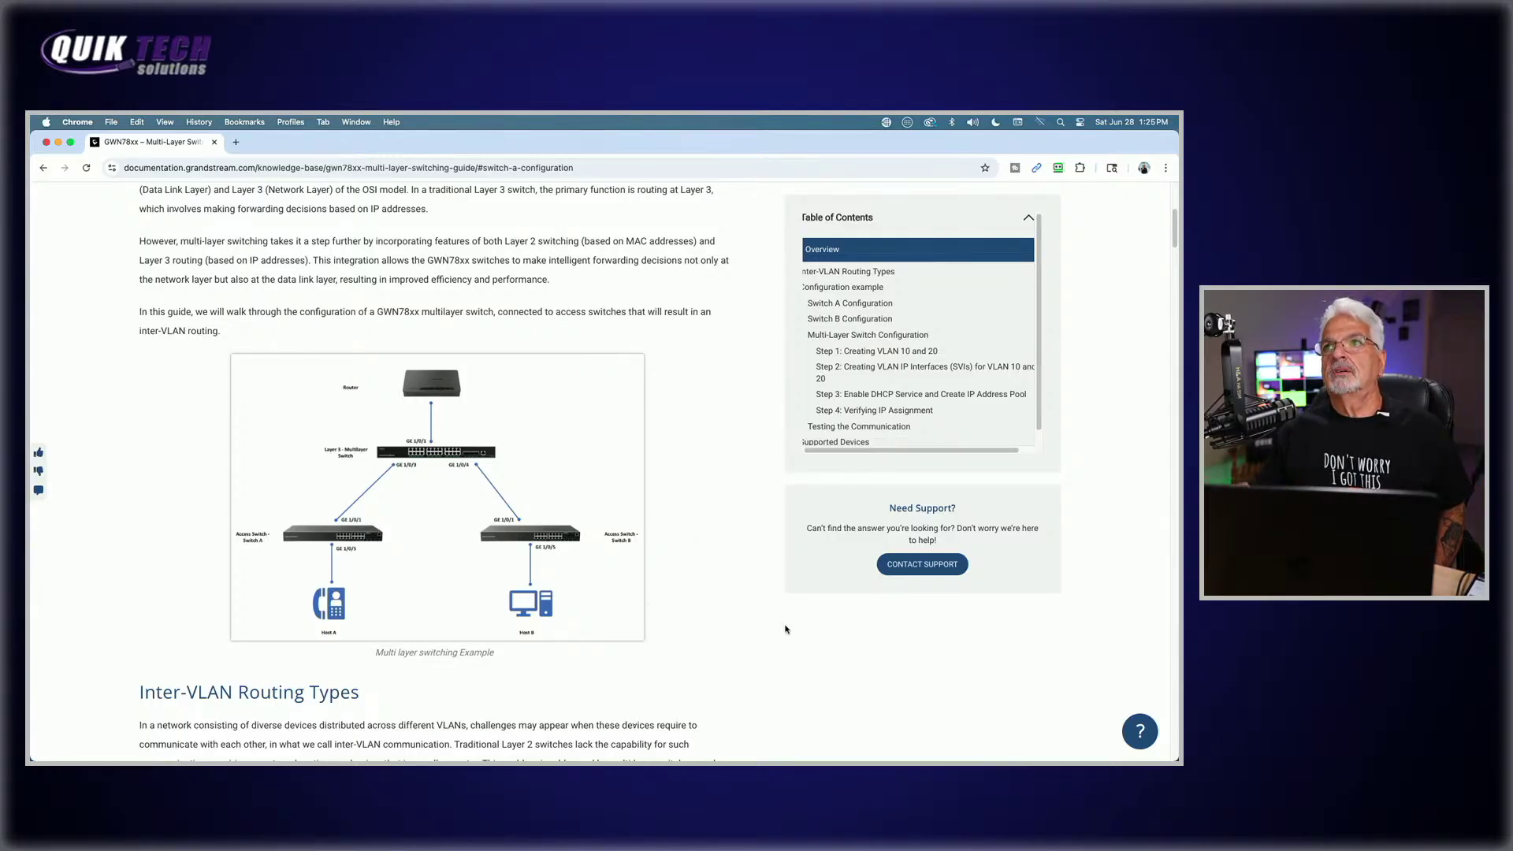
{"action": "scroll", "coordinate": [747, 646], "scroll_direction": "down", "scroll_amount": 3}
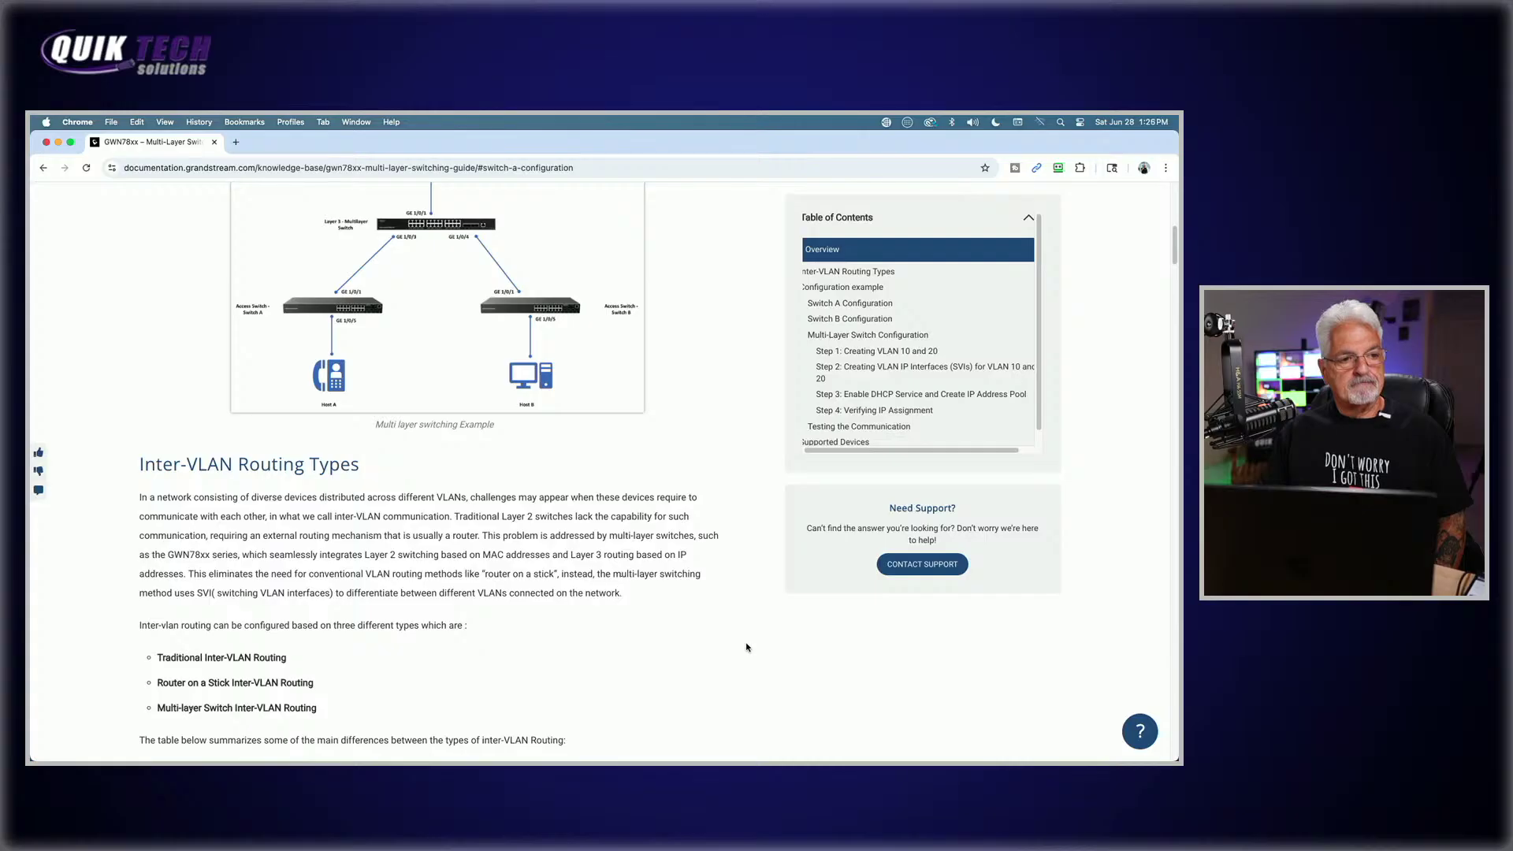
{"action": "scroll", "coordinate": [746, 647], "scroll_direction": "up", "scroll_amount": 3}
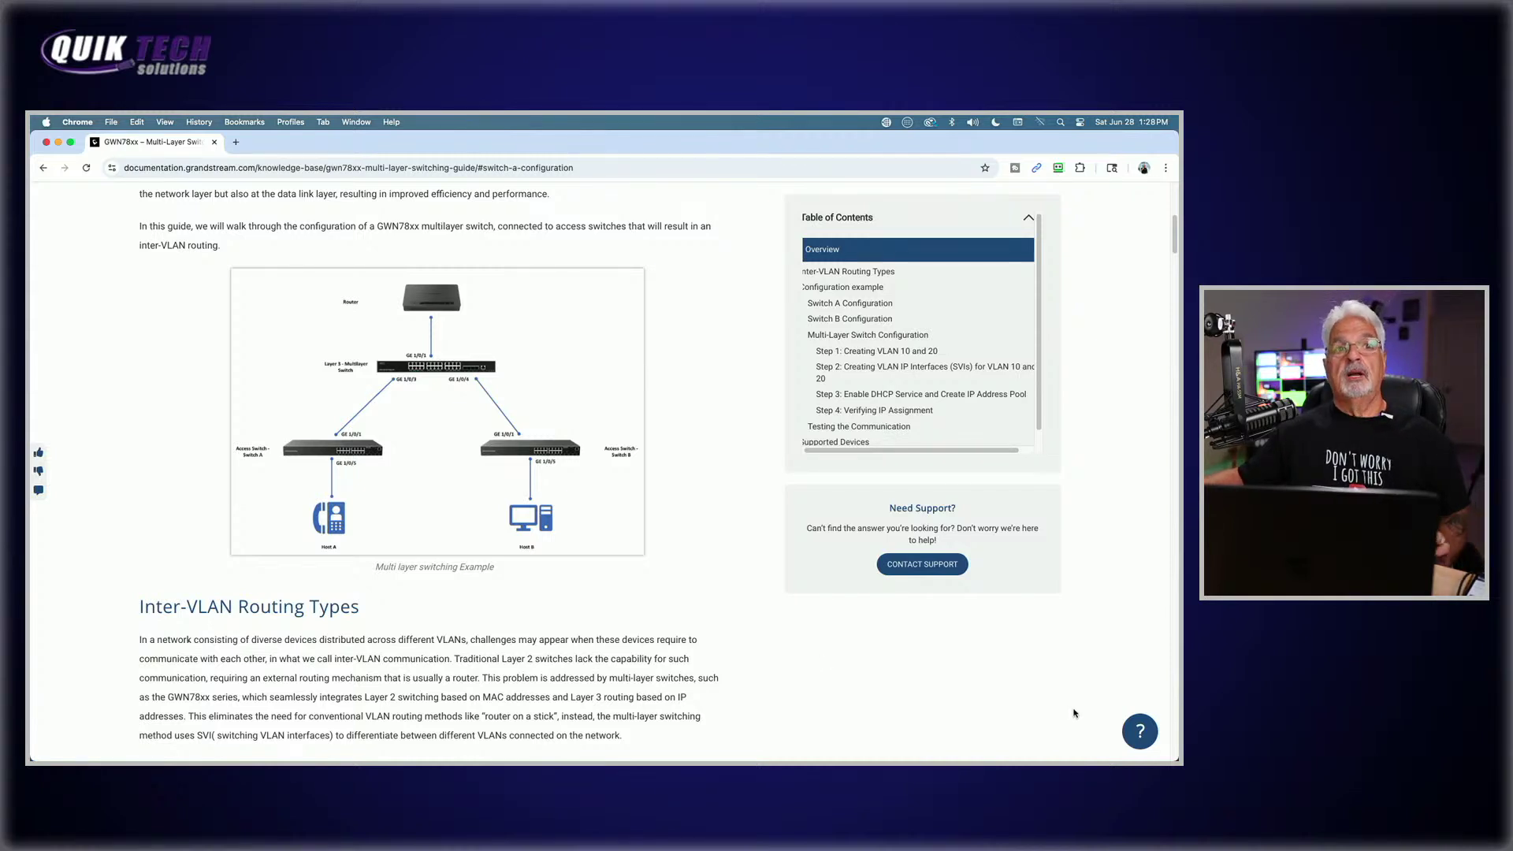
{"action": "mouse_move", "coordinate": [1111, 752]}
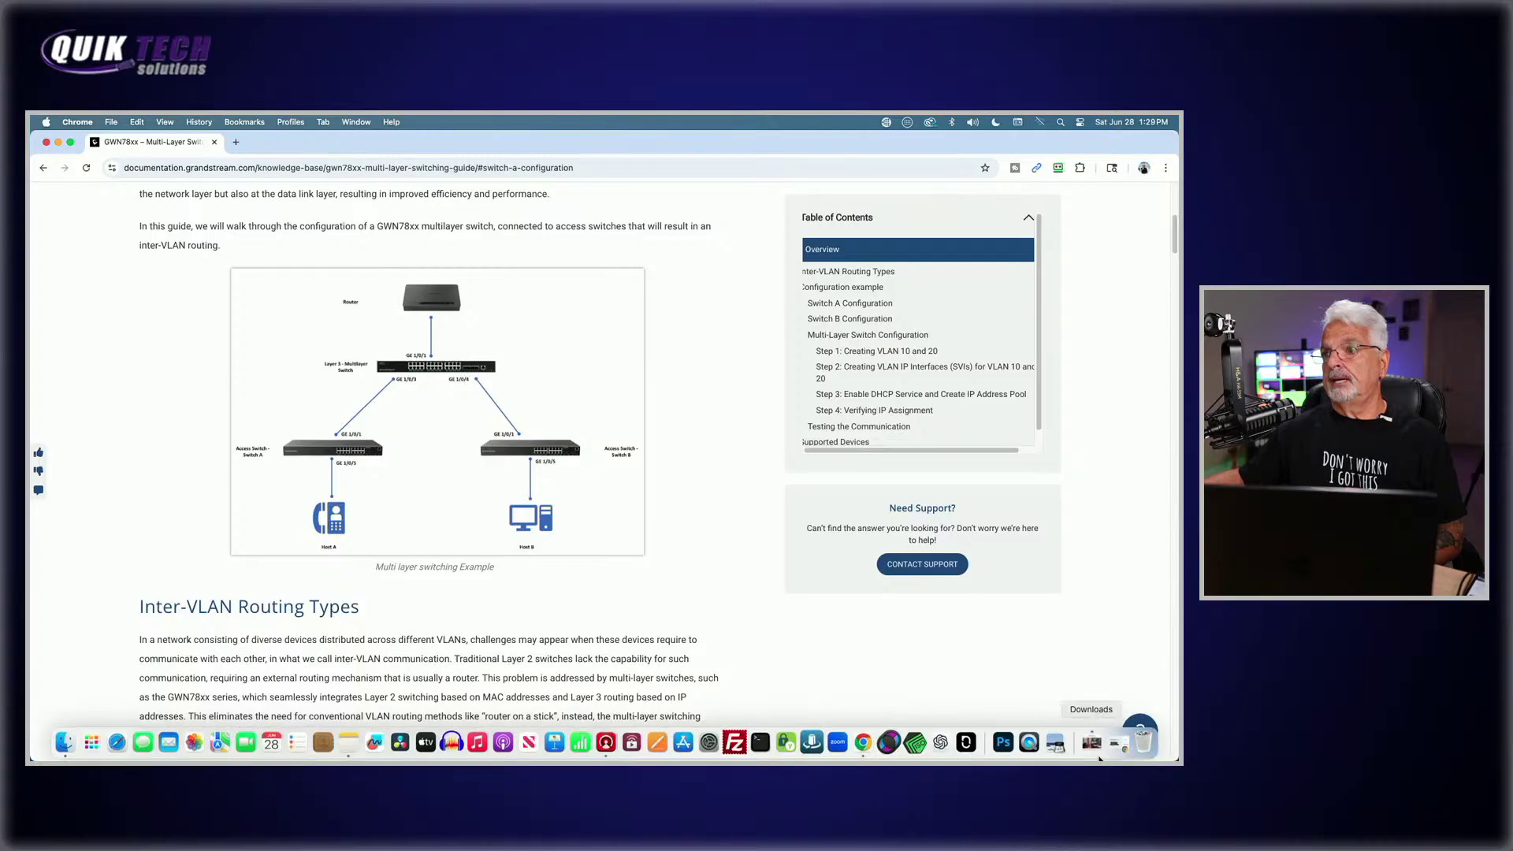
Sign in to the GWN7001 router as admin and decline saving the password.
{"action": "left_click", "coordinate": [1111, 751]}
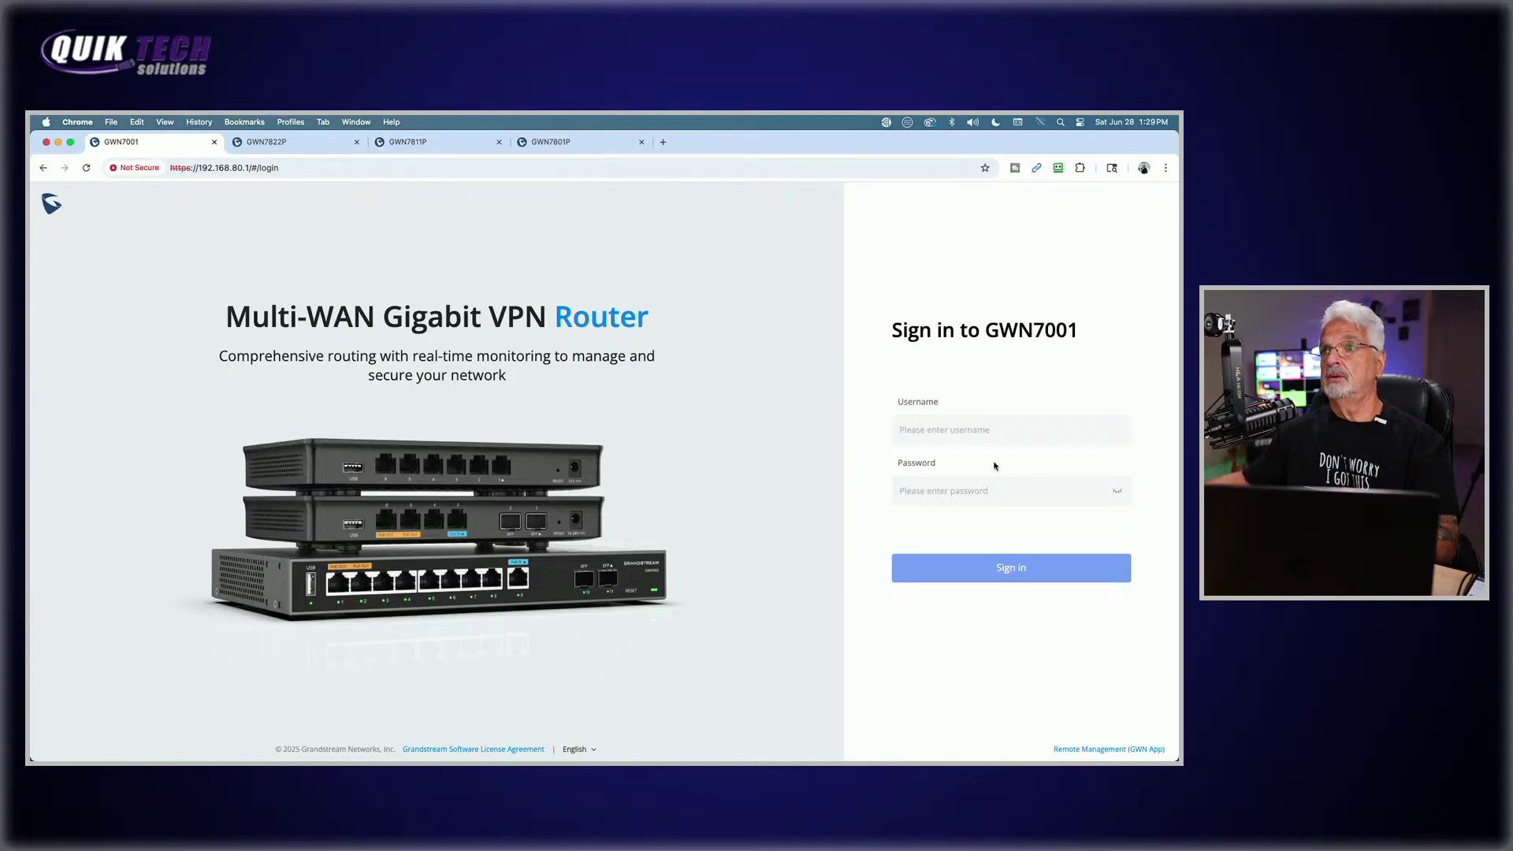
{"action": "left_click", "coordinate": [919, 427]}
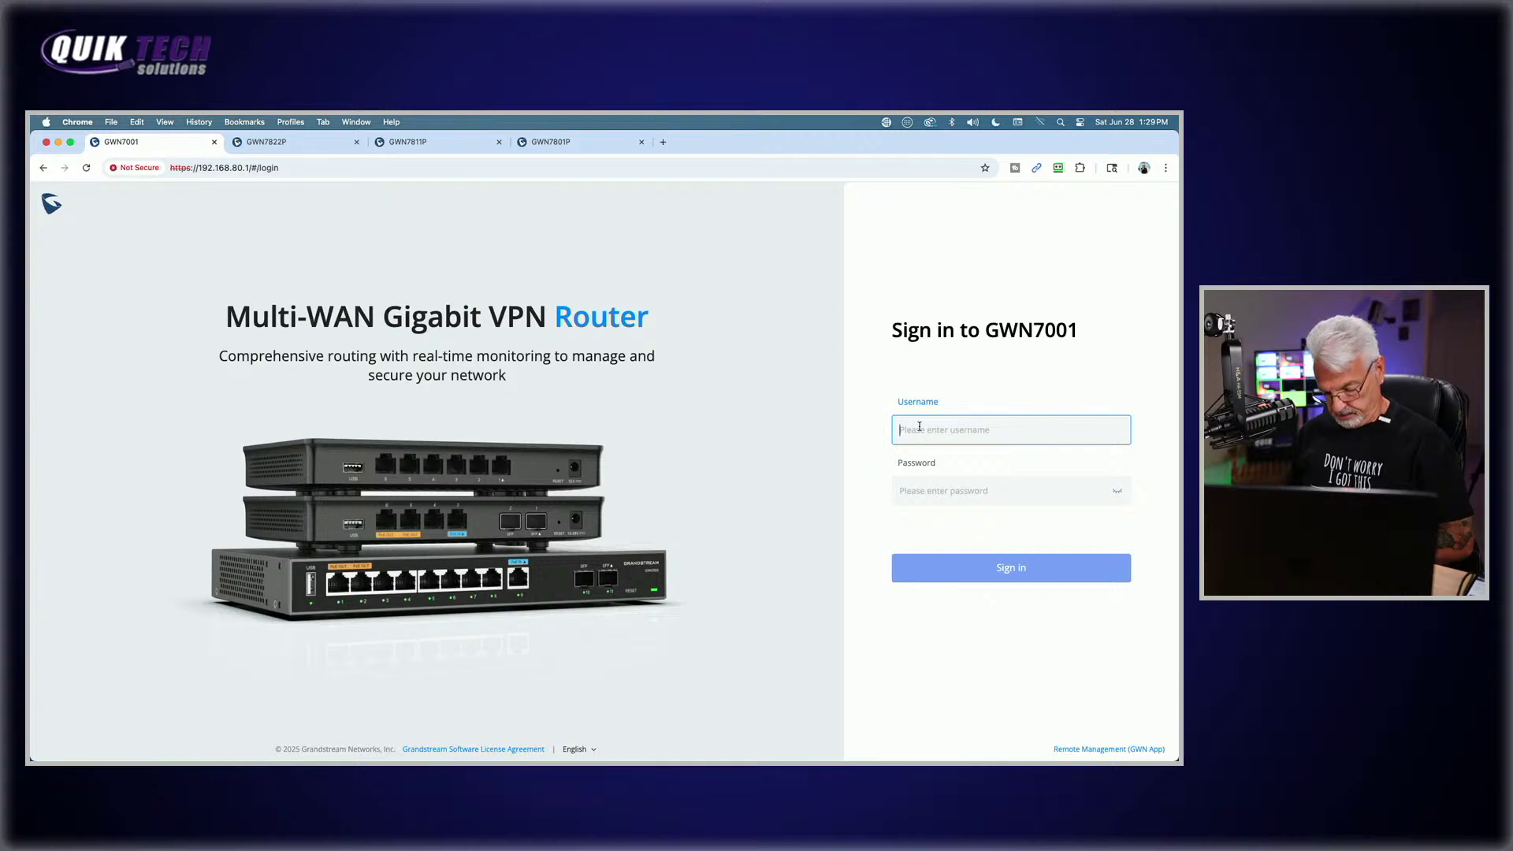
{"action": "type", "text": "admin"}
{"action": "key", "text": "Tab"}
{"action": "type", "text": "a"}
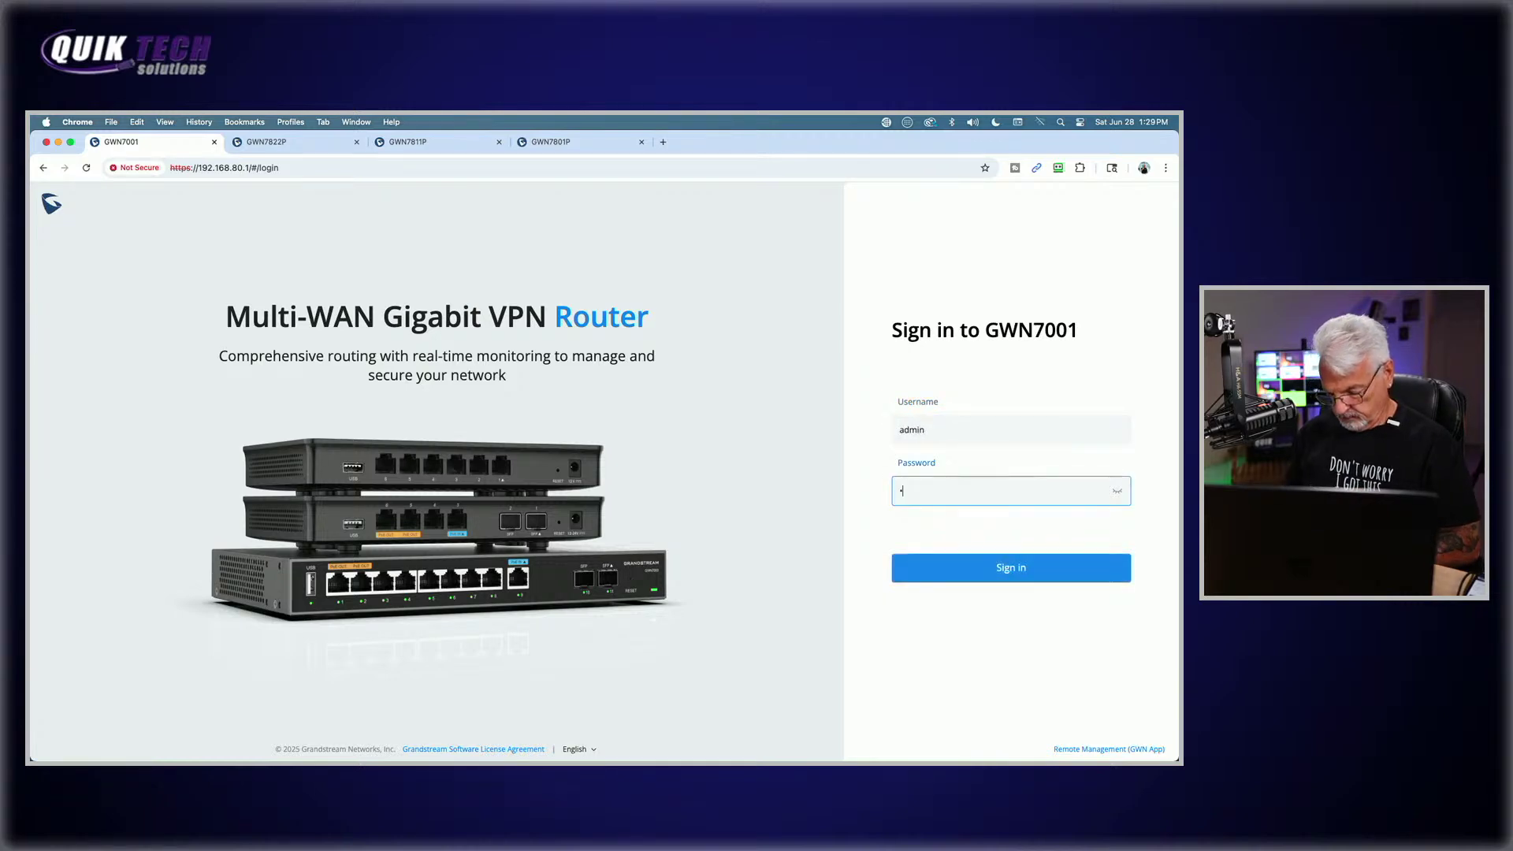
{"action": "type", "text": "•••••"}
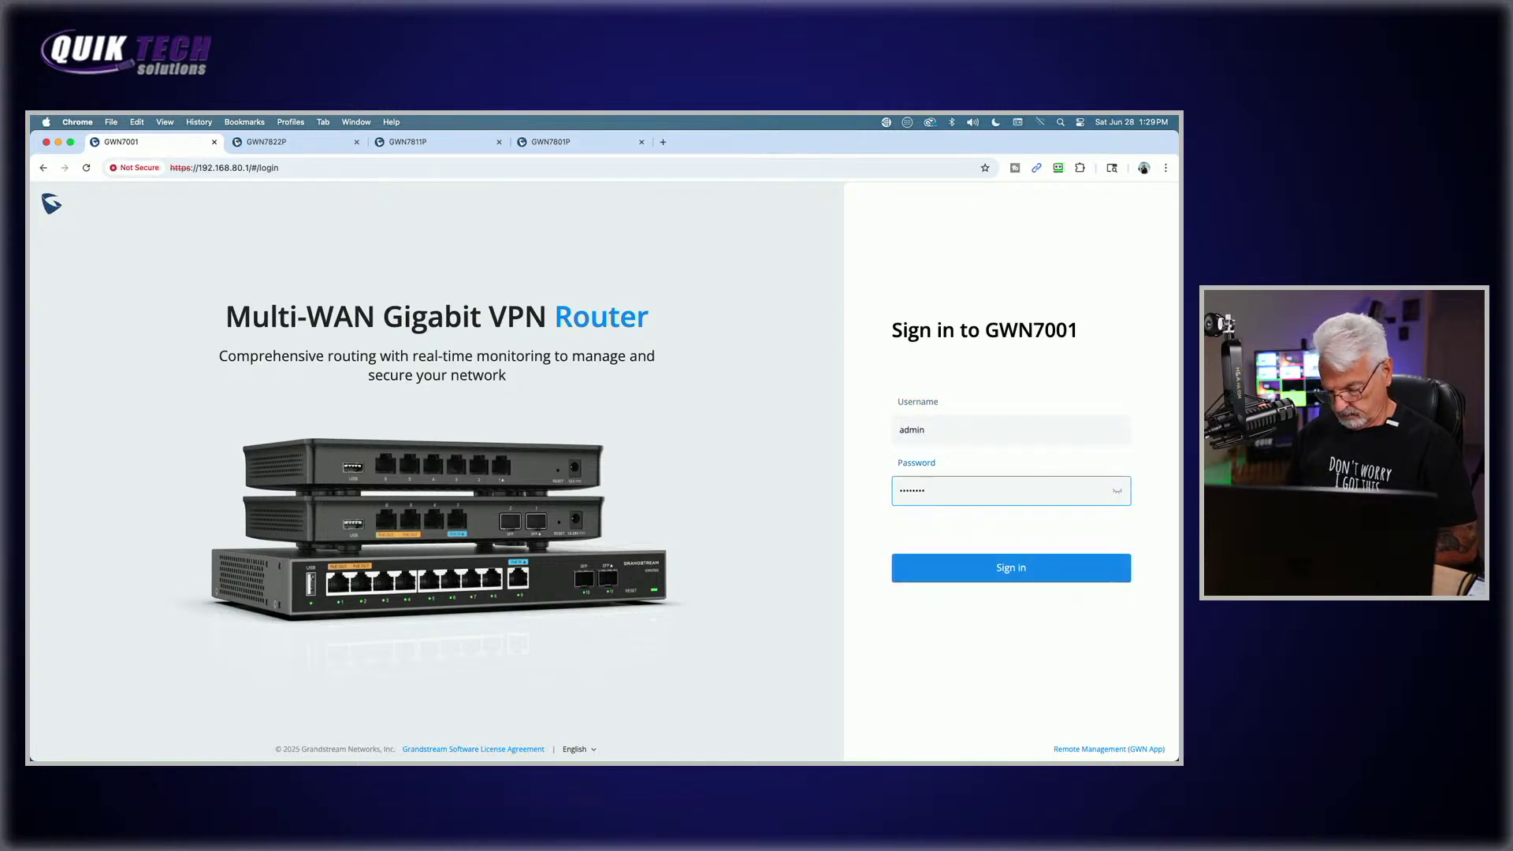
{"action": "type", "text": "•••"}
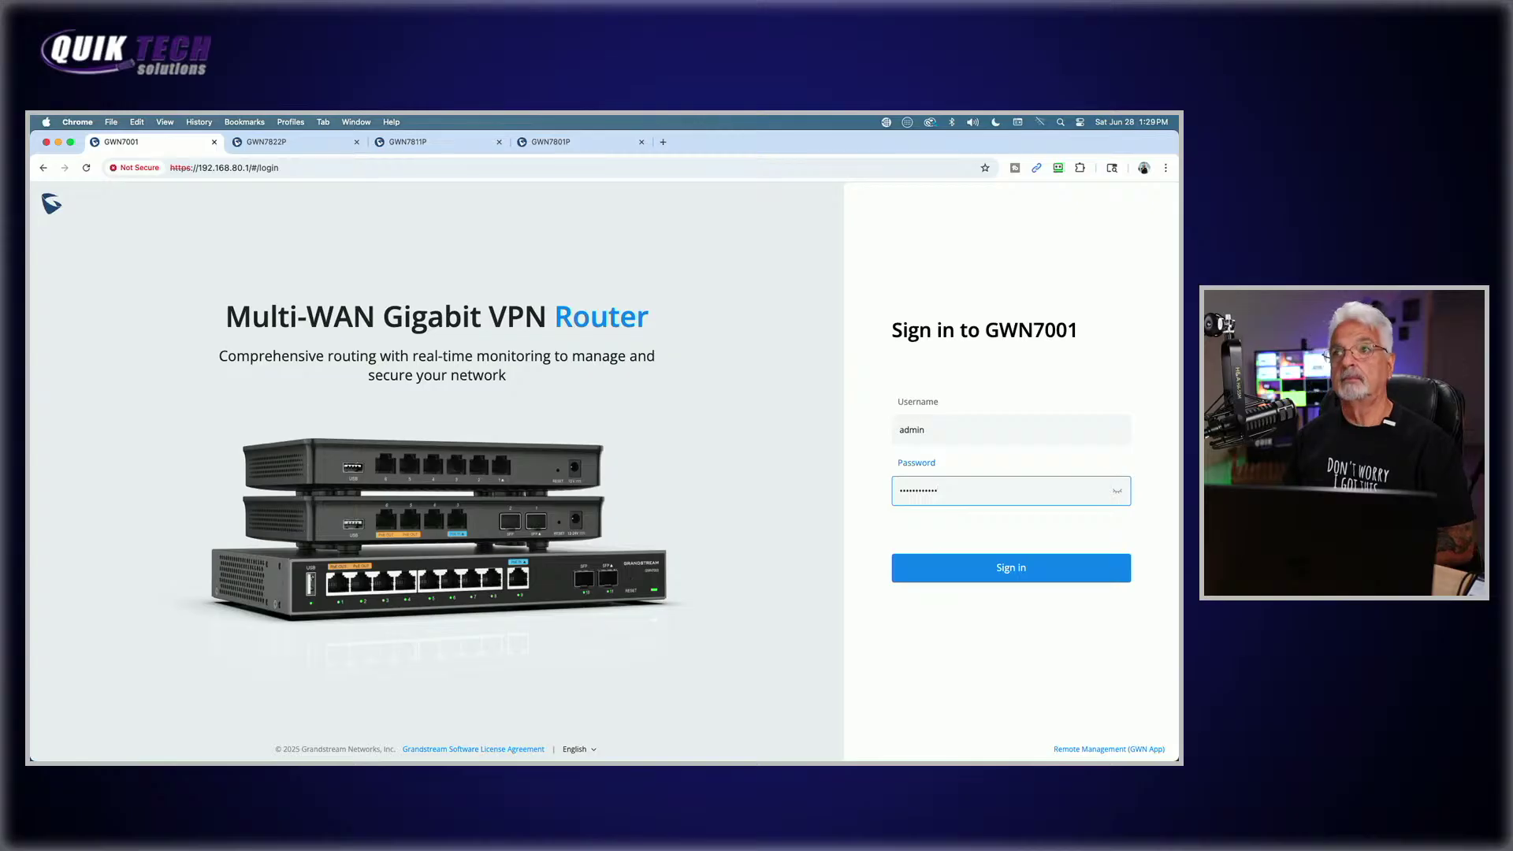
{"action": "key", "text": "Return"}
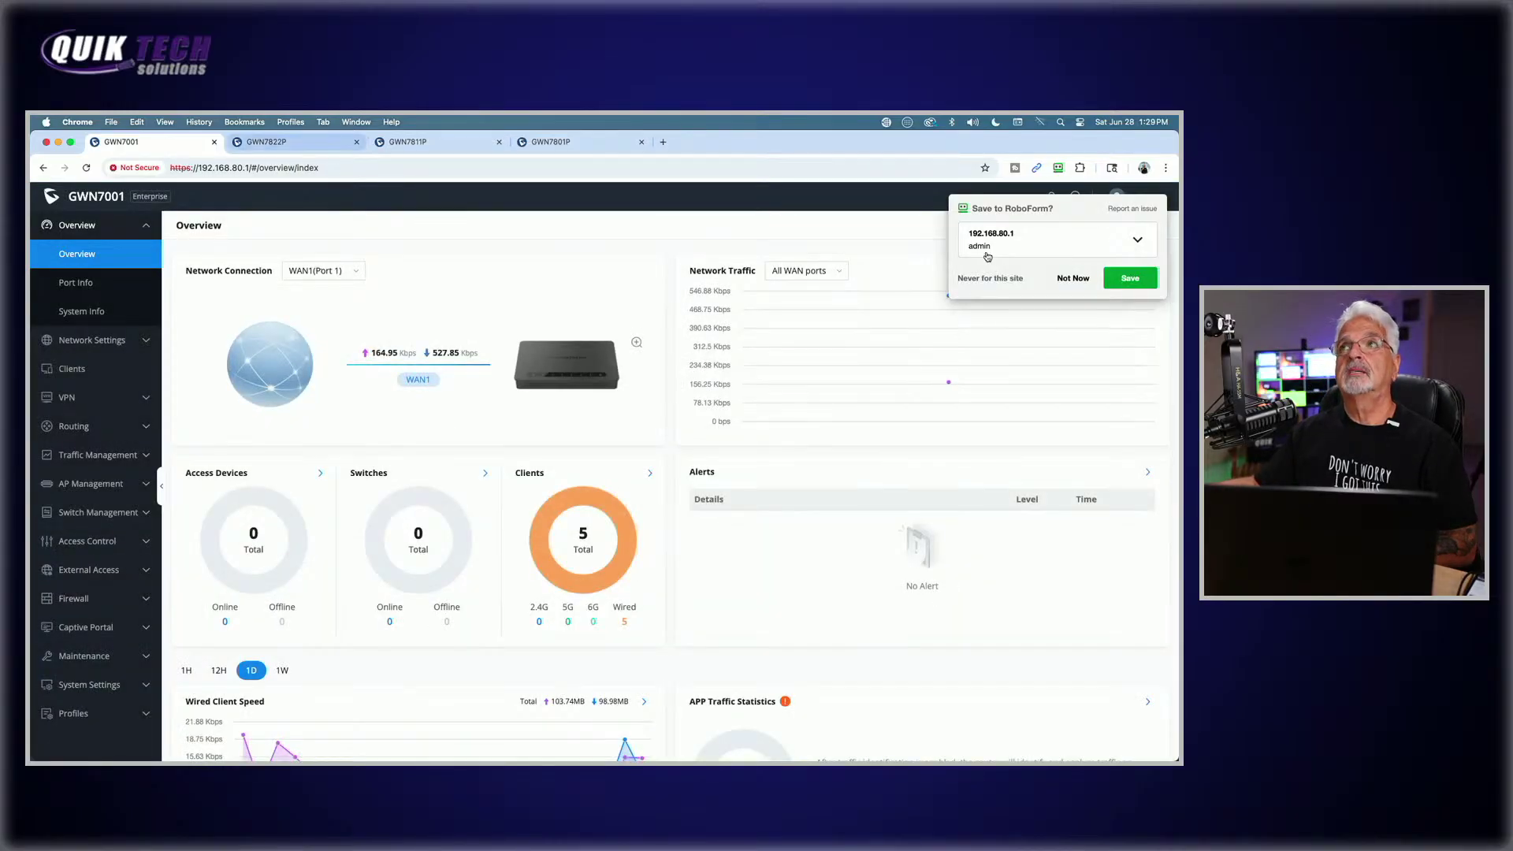
{"action": "left_click", "coordinate": [1073, 278]}
Sign in to the GWN7822P switch as admin and decline saving the password.
{"action": "left_click", "coordinate": [268, 142]}
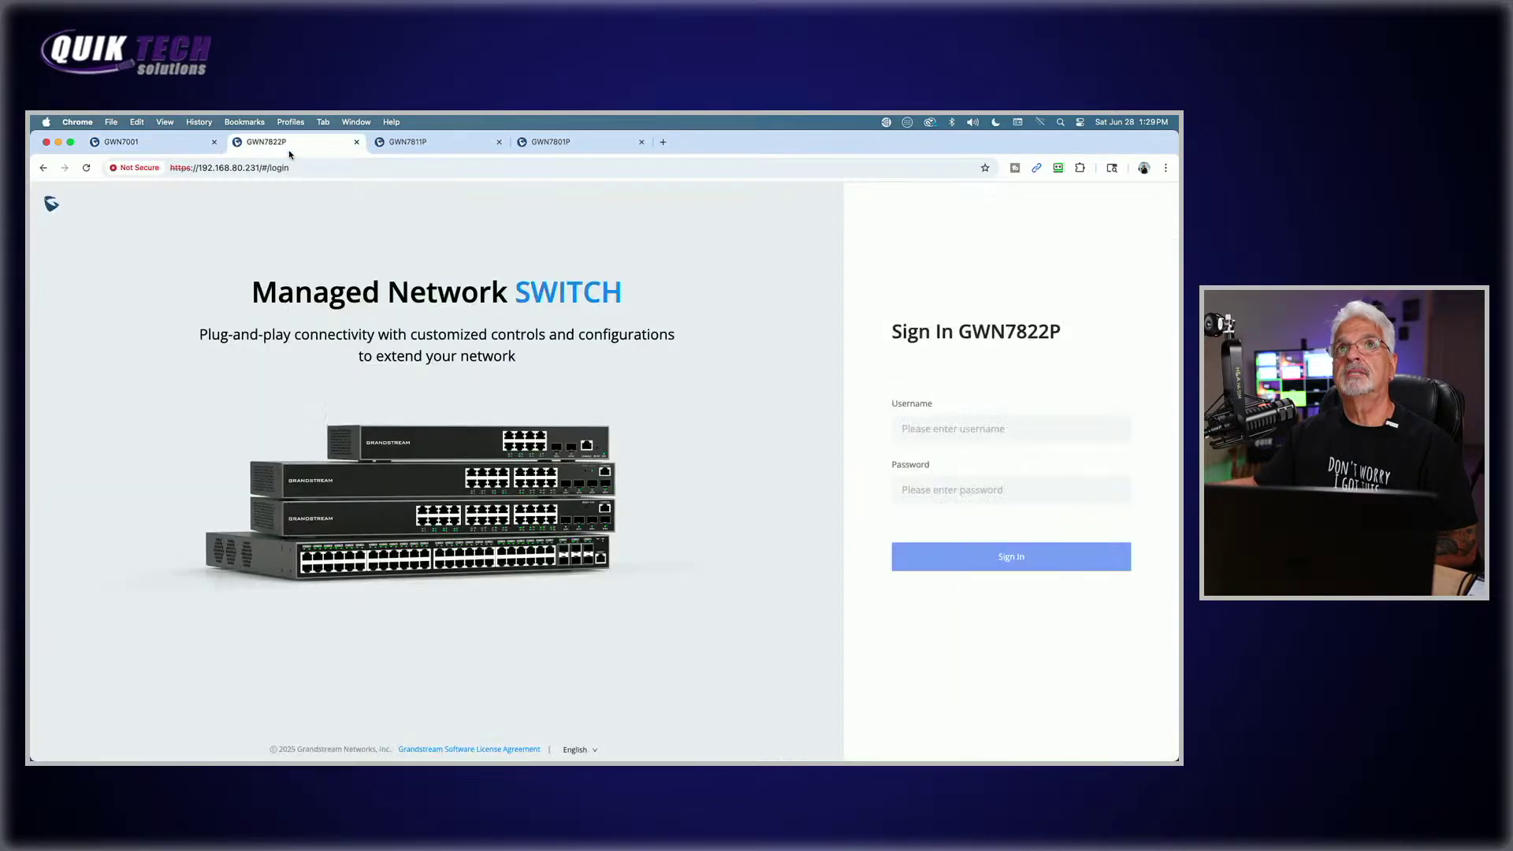
{"action": "left_click", "coordinate": [966, 425]}
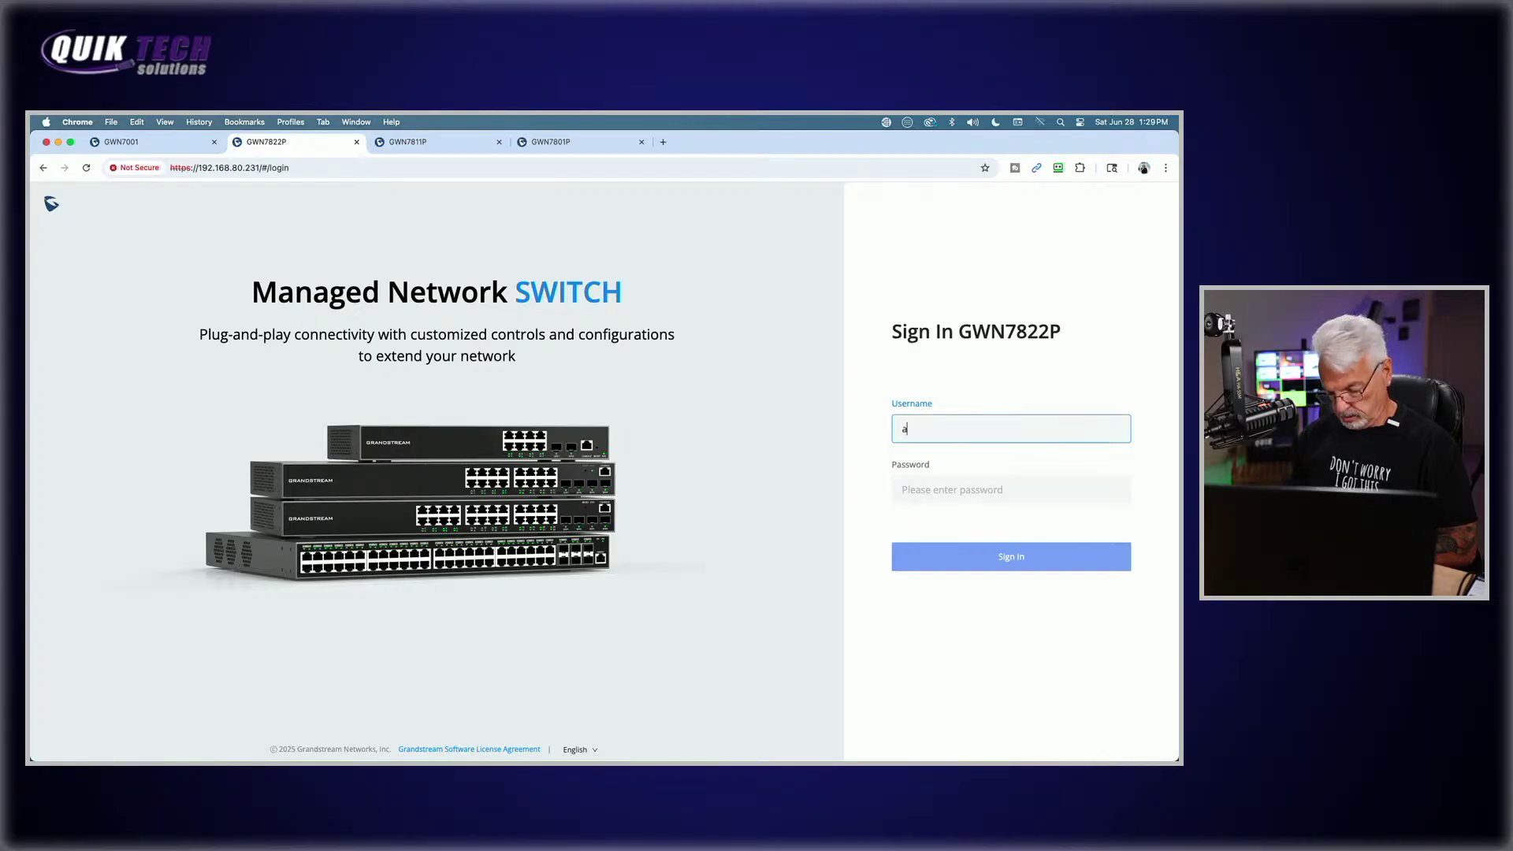
{"action": "key", "text": "Tab"}
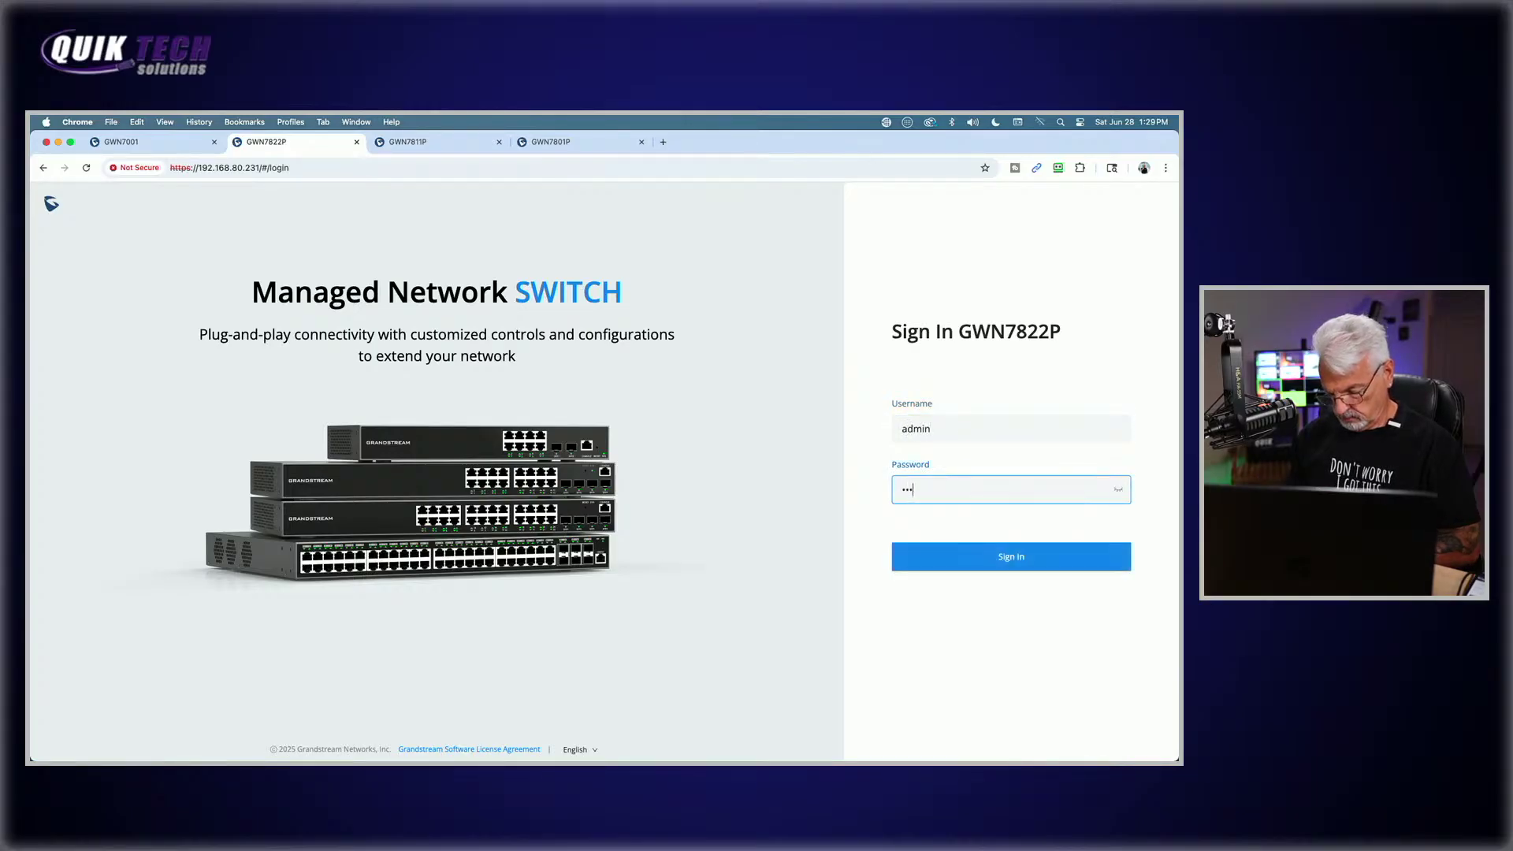
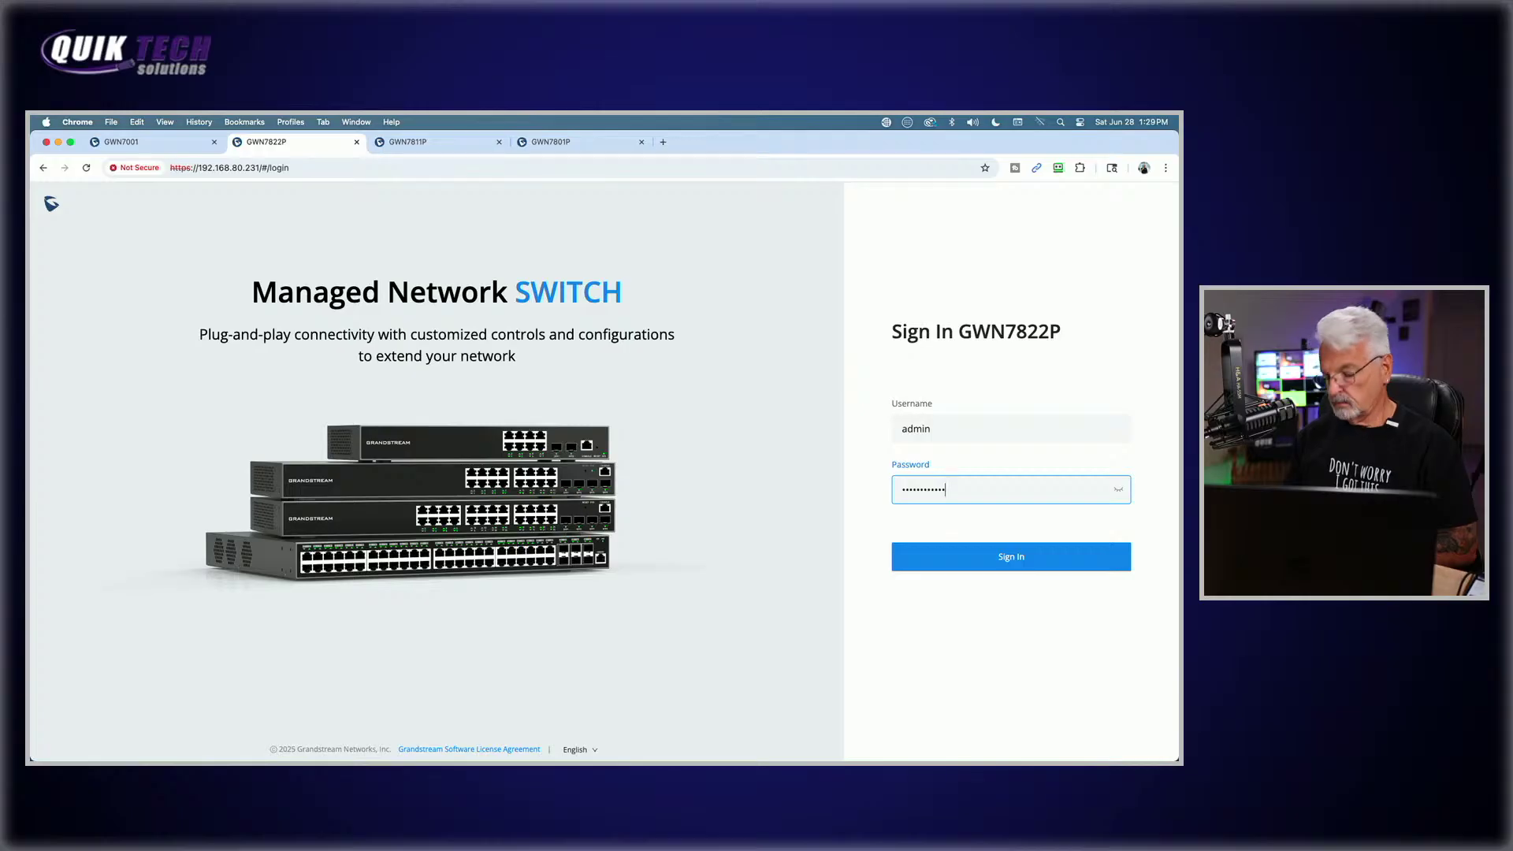
{"action": "key", "text": "Return"}
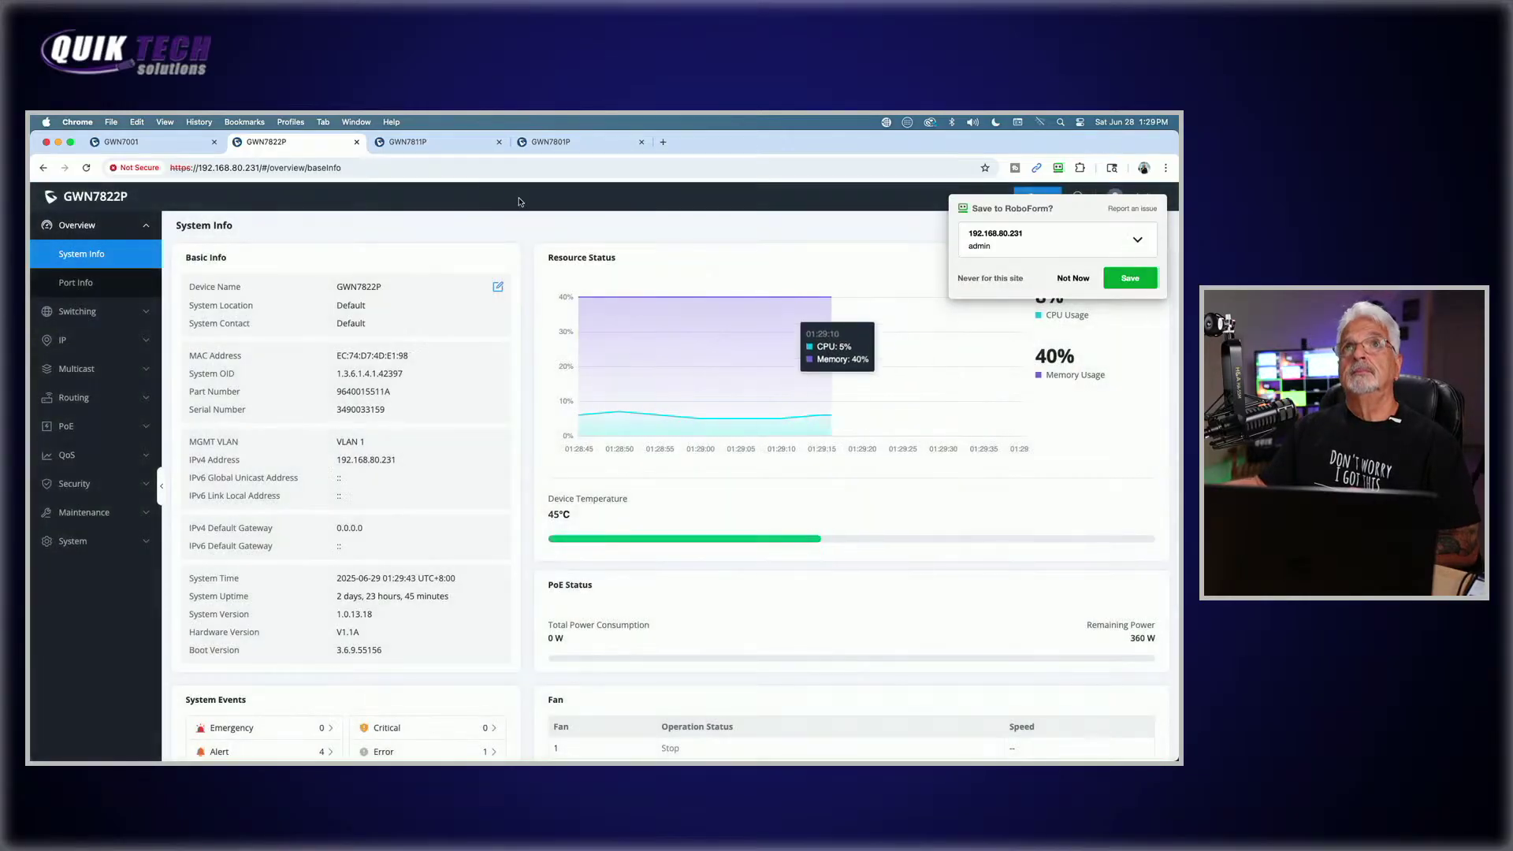
{"action": "left_click", "coordinate": [1073, 278]}
Sign in to the GWN7811P switch as admin and decline saving the password.
{"action": "left_click", "coordinate": [414, 142]}
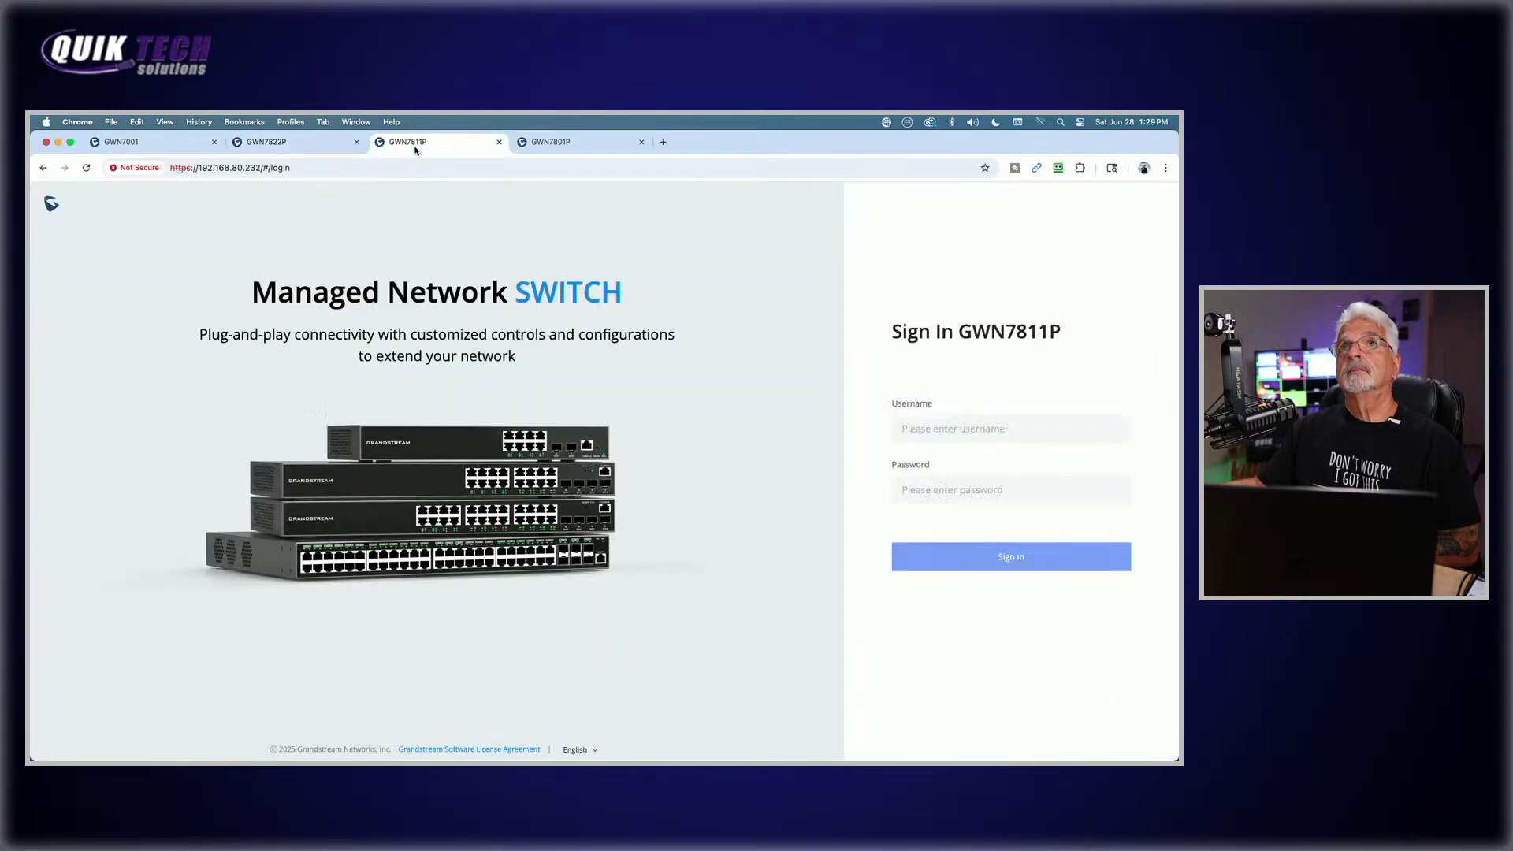
{"action": "left_click", "coordinate": [938, 432]}
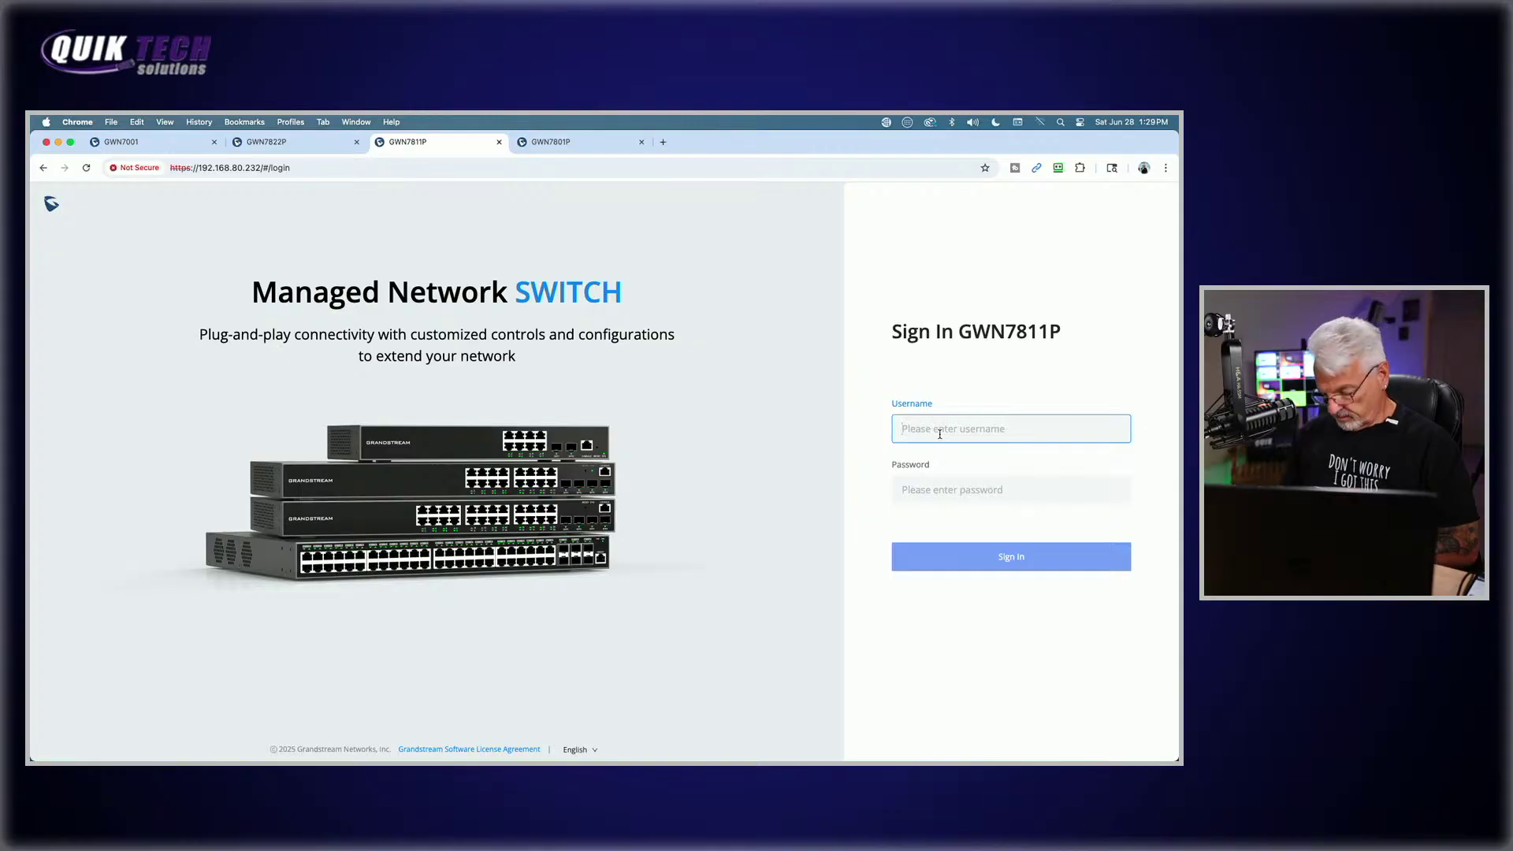
{"action": "type", "text": "admin"}
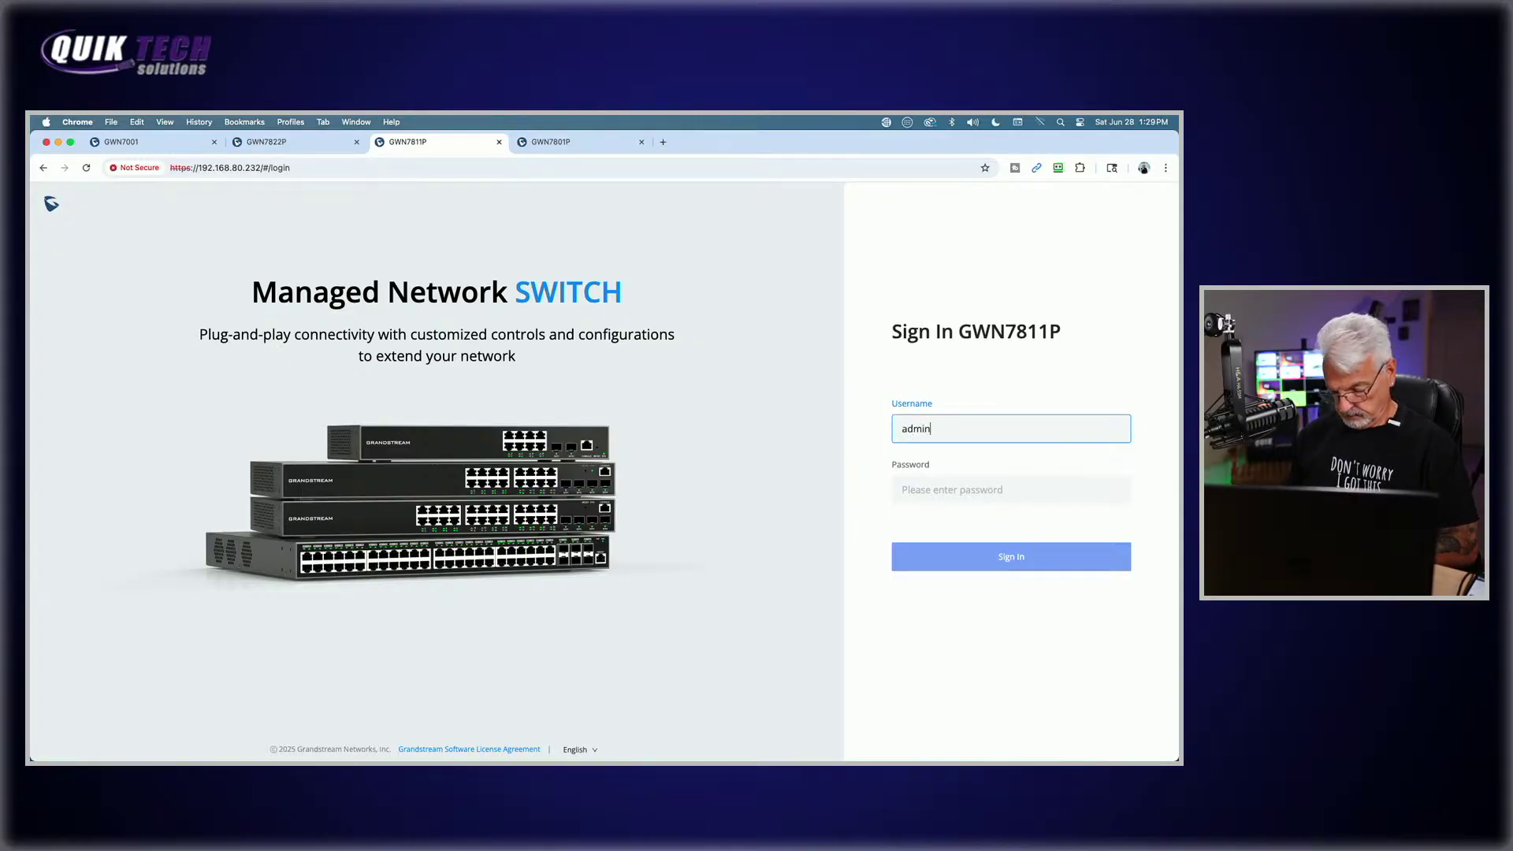
{"action": "key", "text": "Tab"}
{"action": "type", "text": "********"}
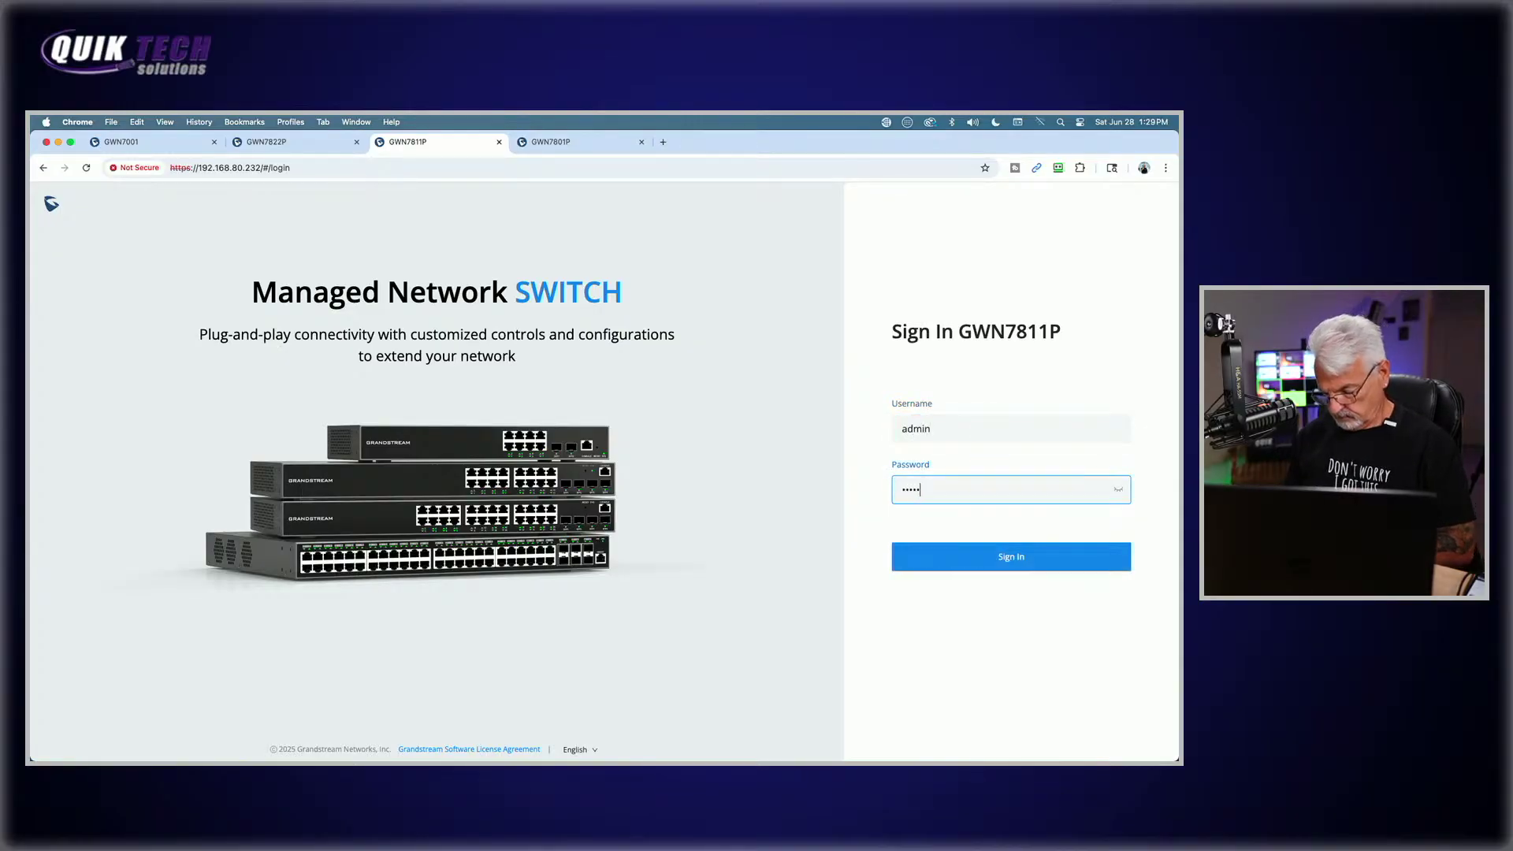
{"action": "type", "text": "**"}
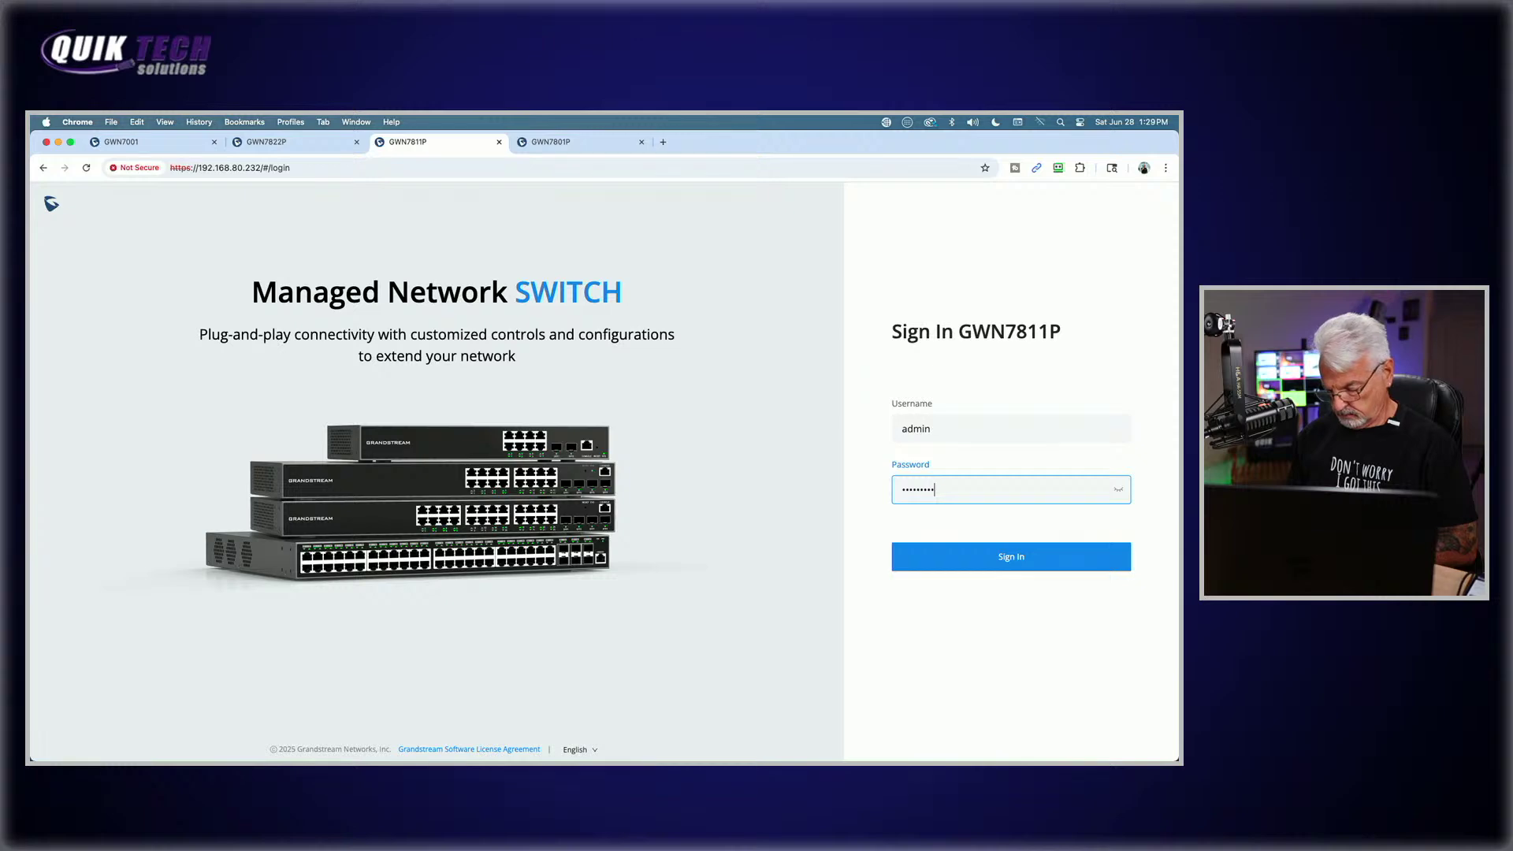
{"action": "key", "text": "Return"}
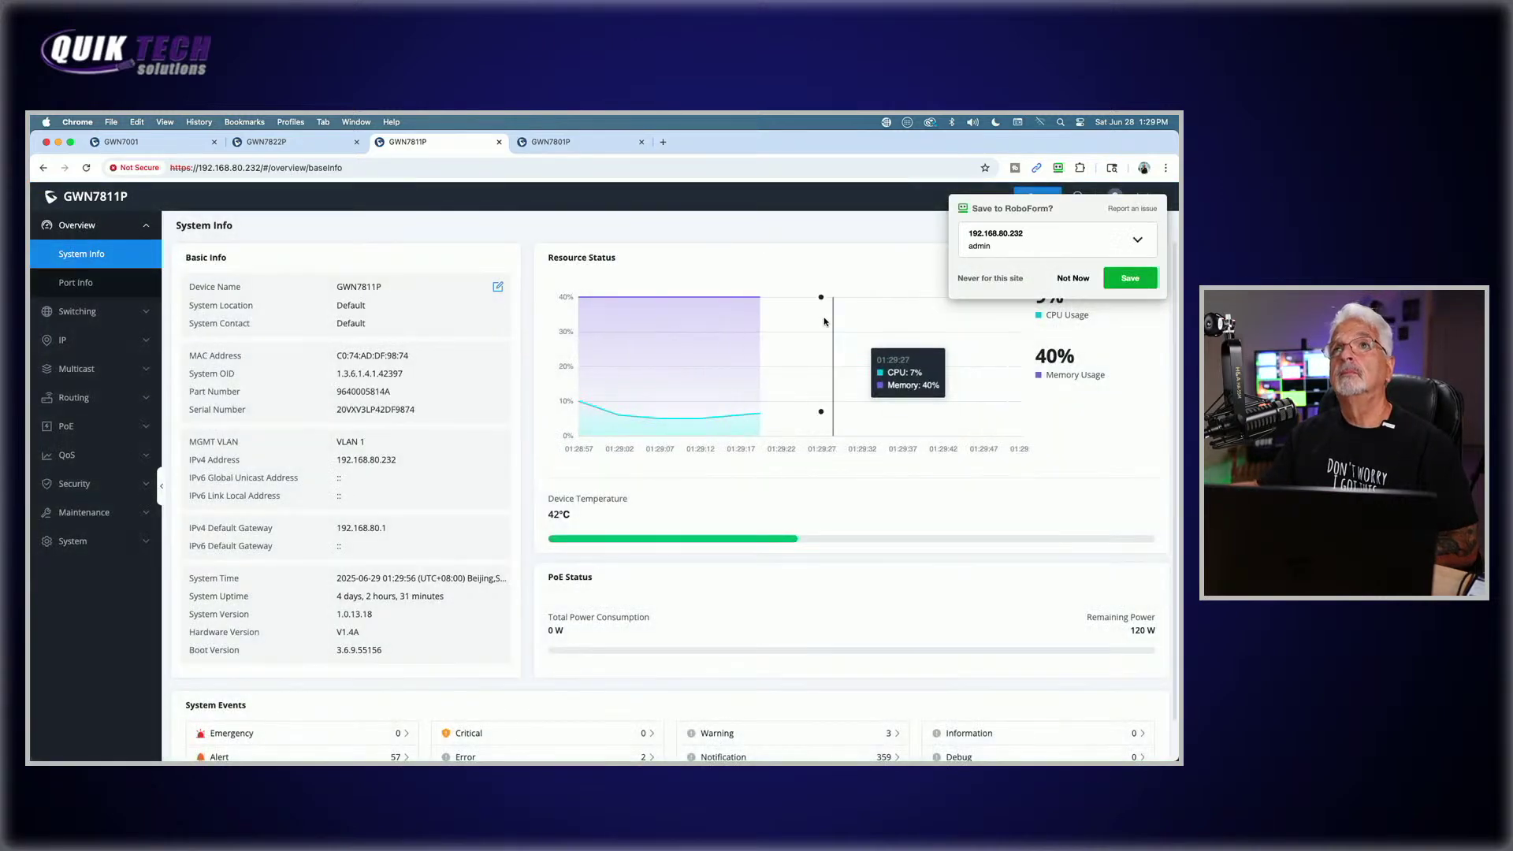
{"action": "left_click", "coordinate": [1072, 278]}
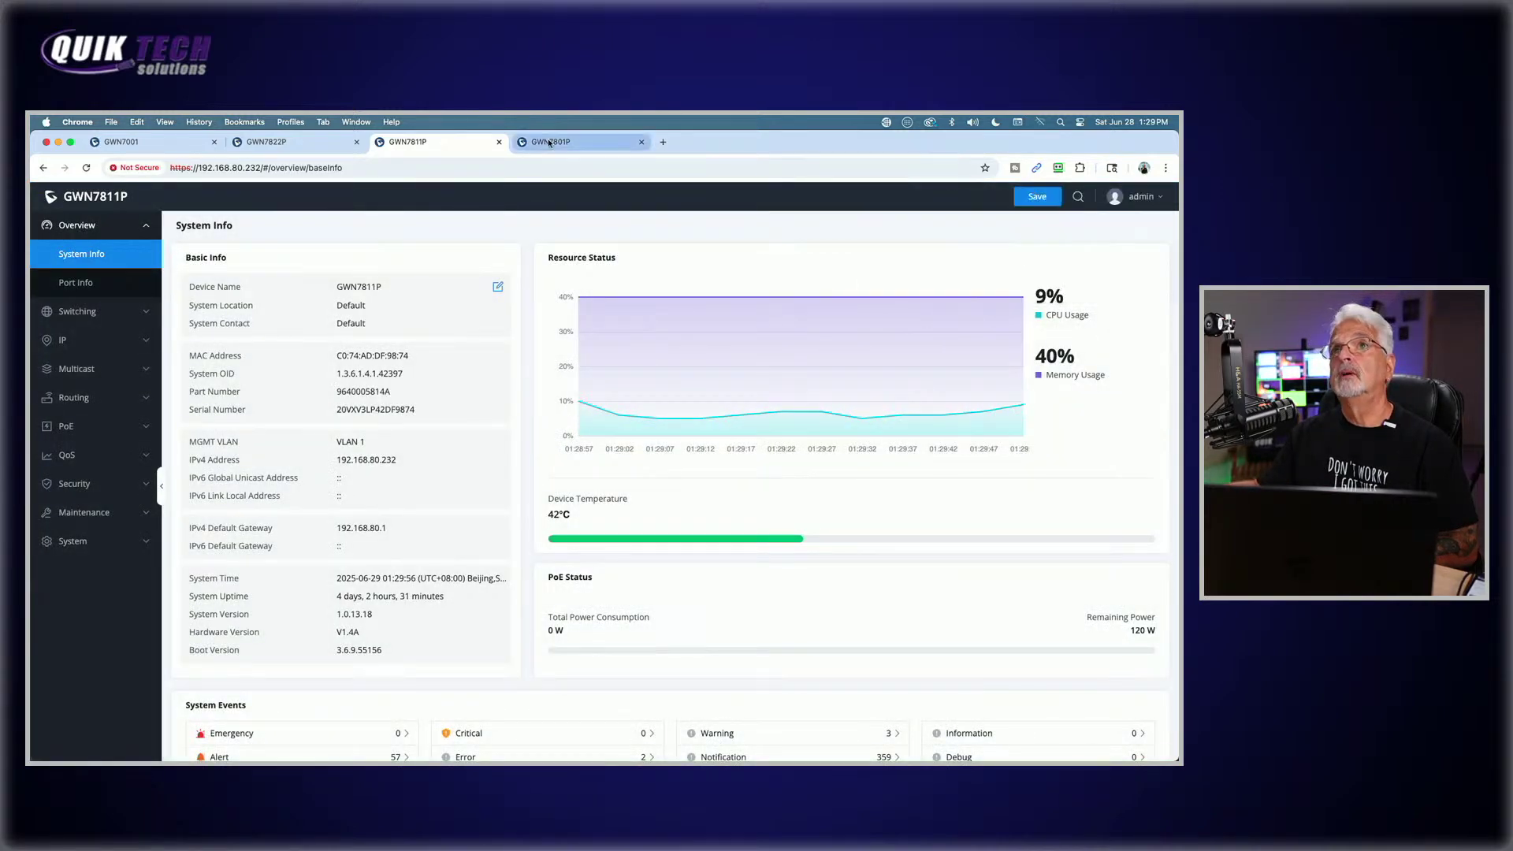
Sign in to the GWN7801P switch as admin, retyping the password, and decline saving the login.
{"action": "left_click", "coordinate": [581, 149]}
{"action": "left_click", "coordinate": [966, 434]}
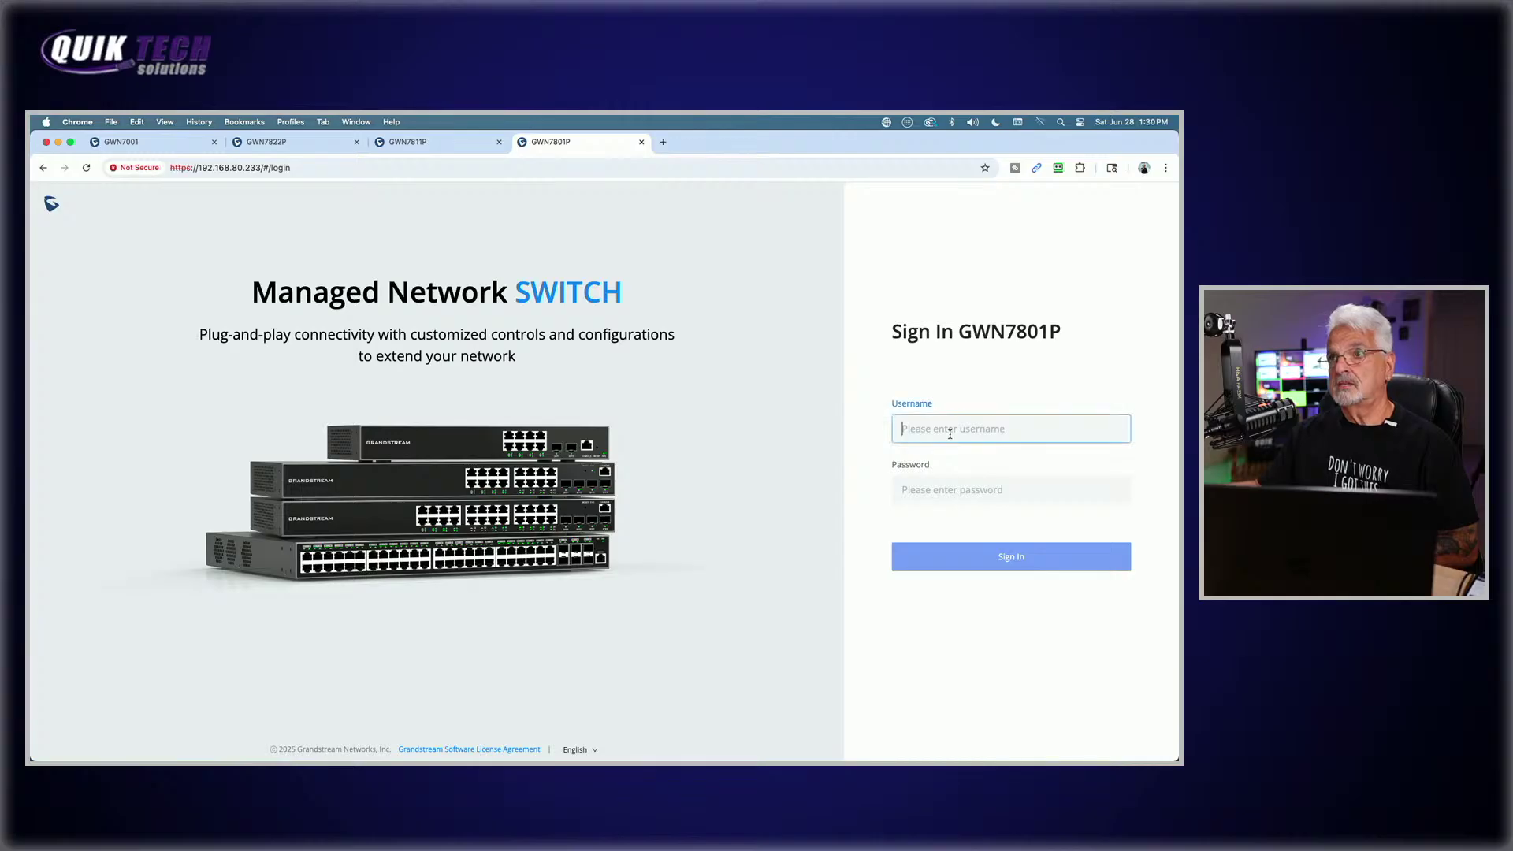
{"action": "type", "text": "admin"}
{"action": "key", "text": "Tab"}
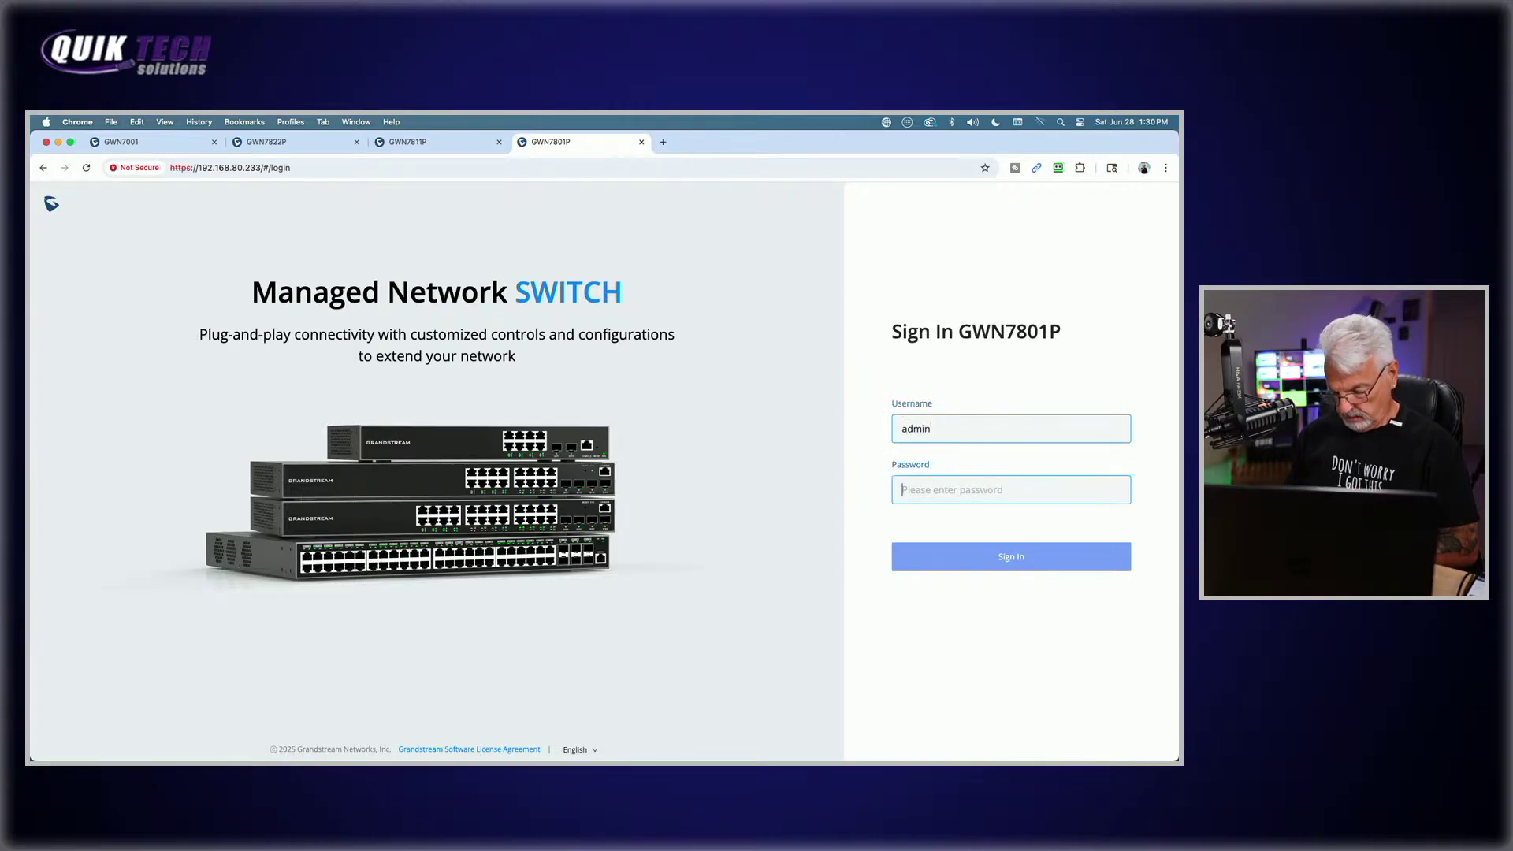
{"action": "type", "text": "adm"}
{"action": "key", "text": "BackSpace"}
{"action": "key", "text": "BackSpace"}
{"action": "key", "text": "BackSpace"}
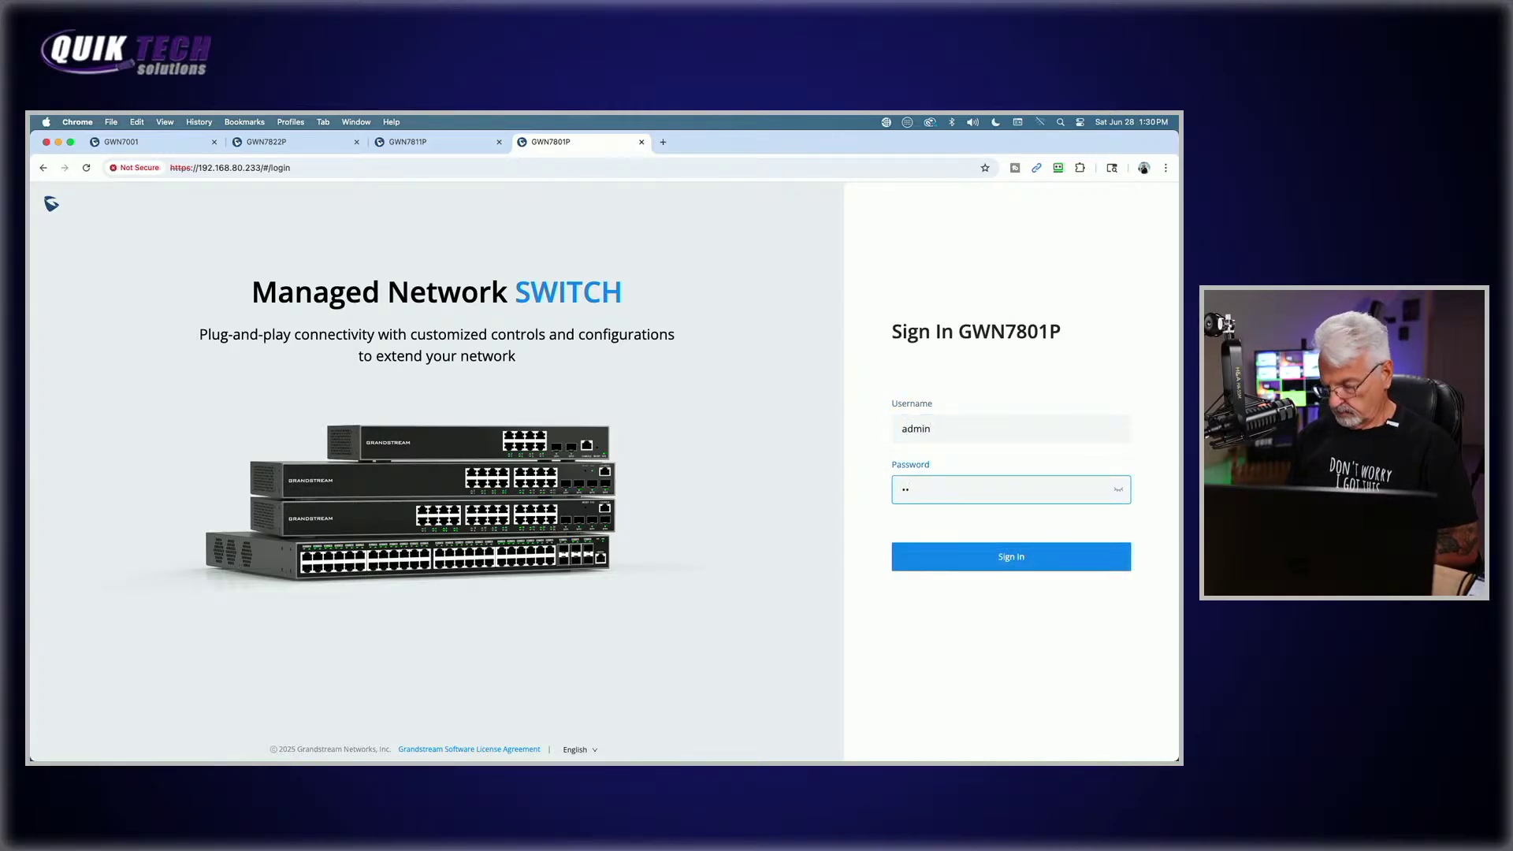
{"action": "type", "text": "••••"}
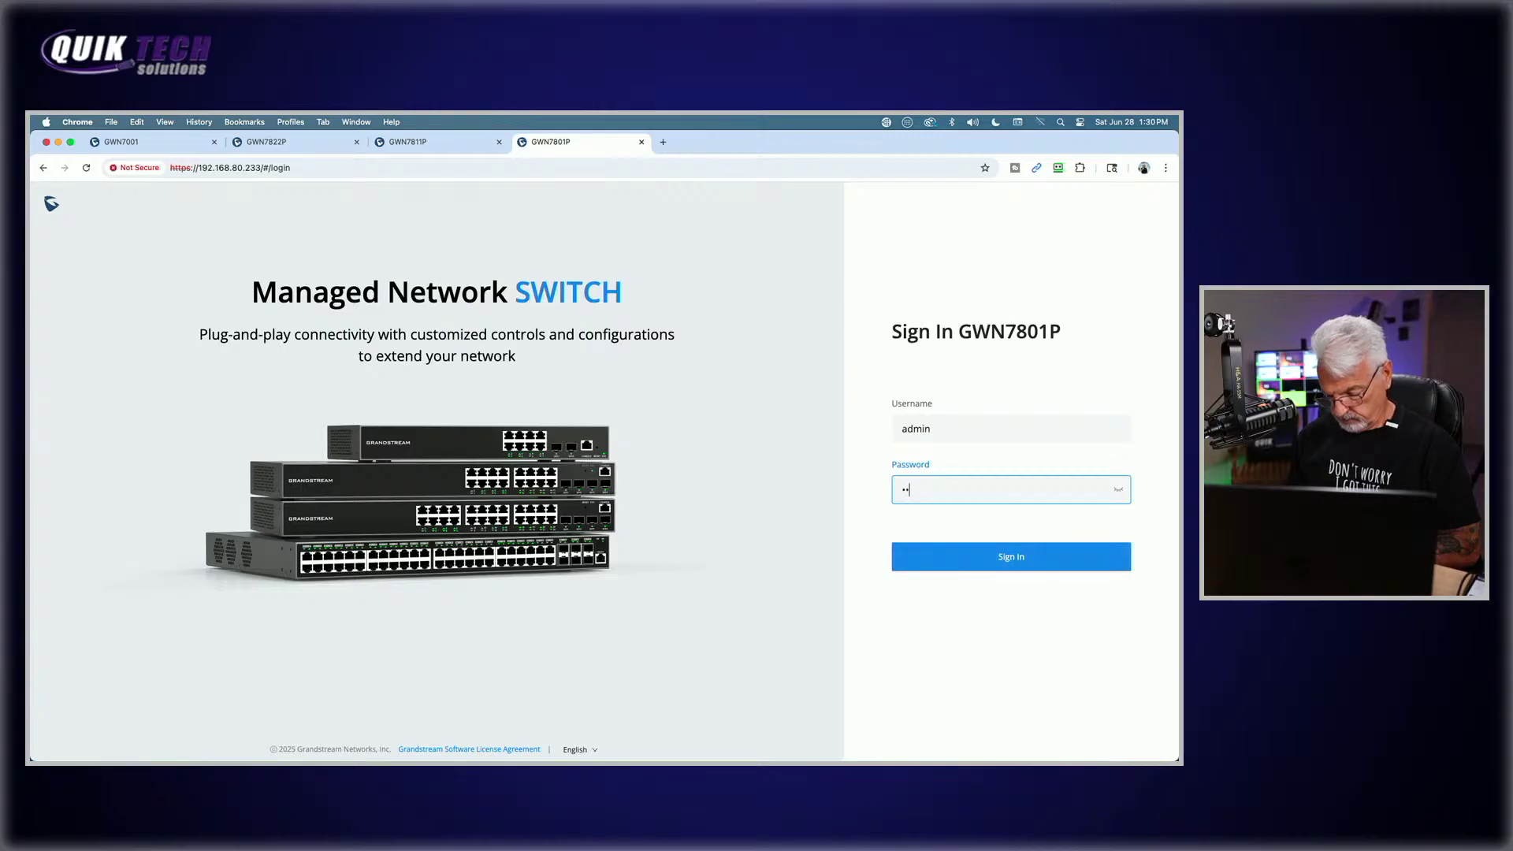
{"action": "type", "text": "•••••"}
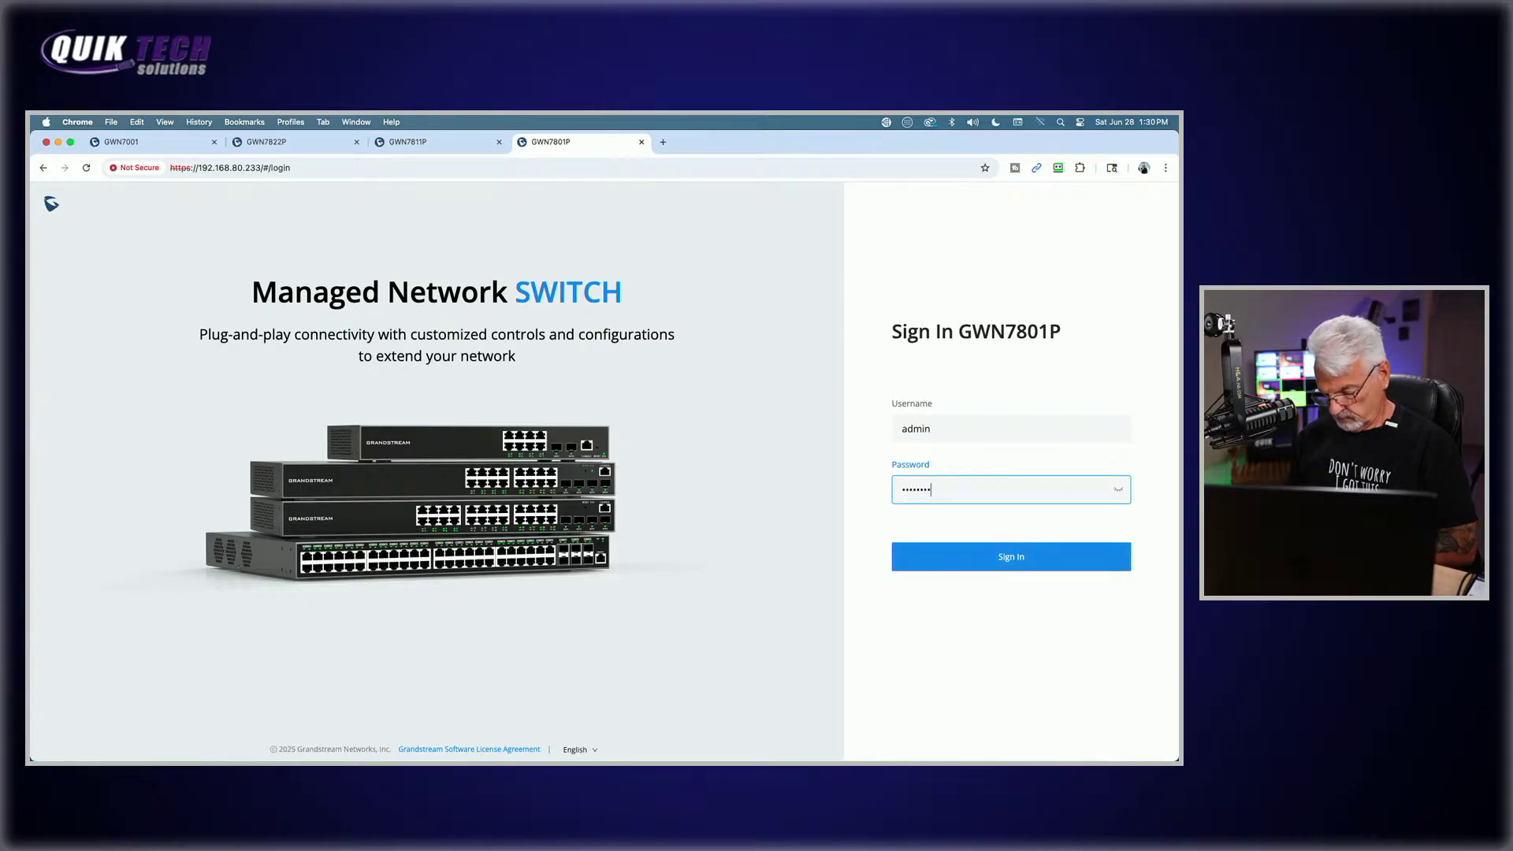
{"action": "type", "text": "•••"}
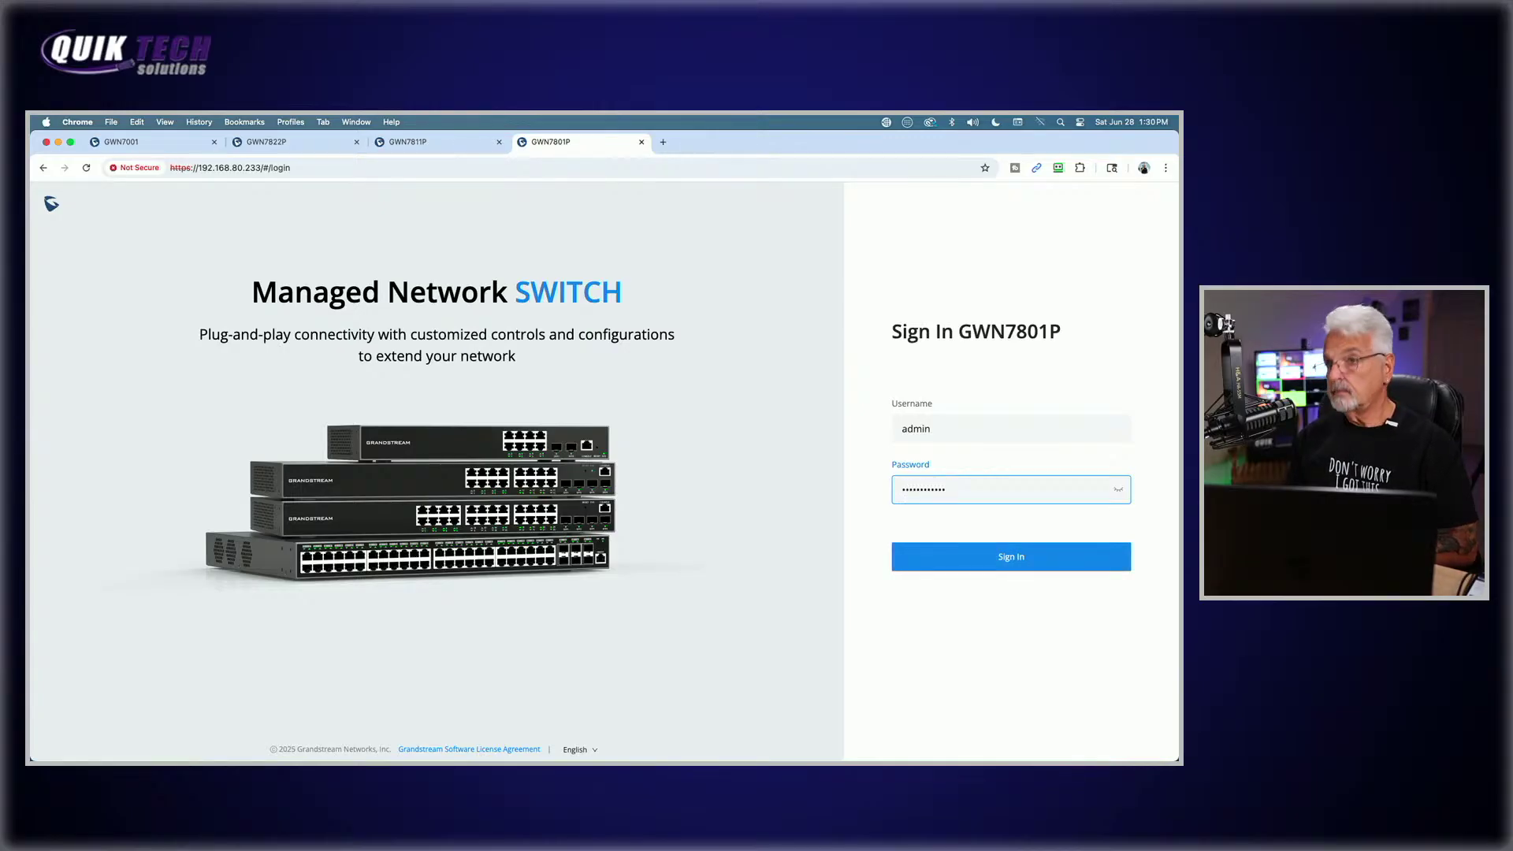
{"action": "key", "text": "Return"}
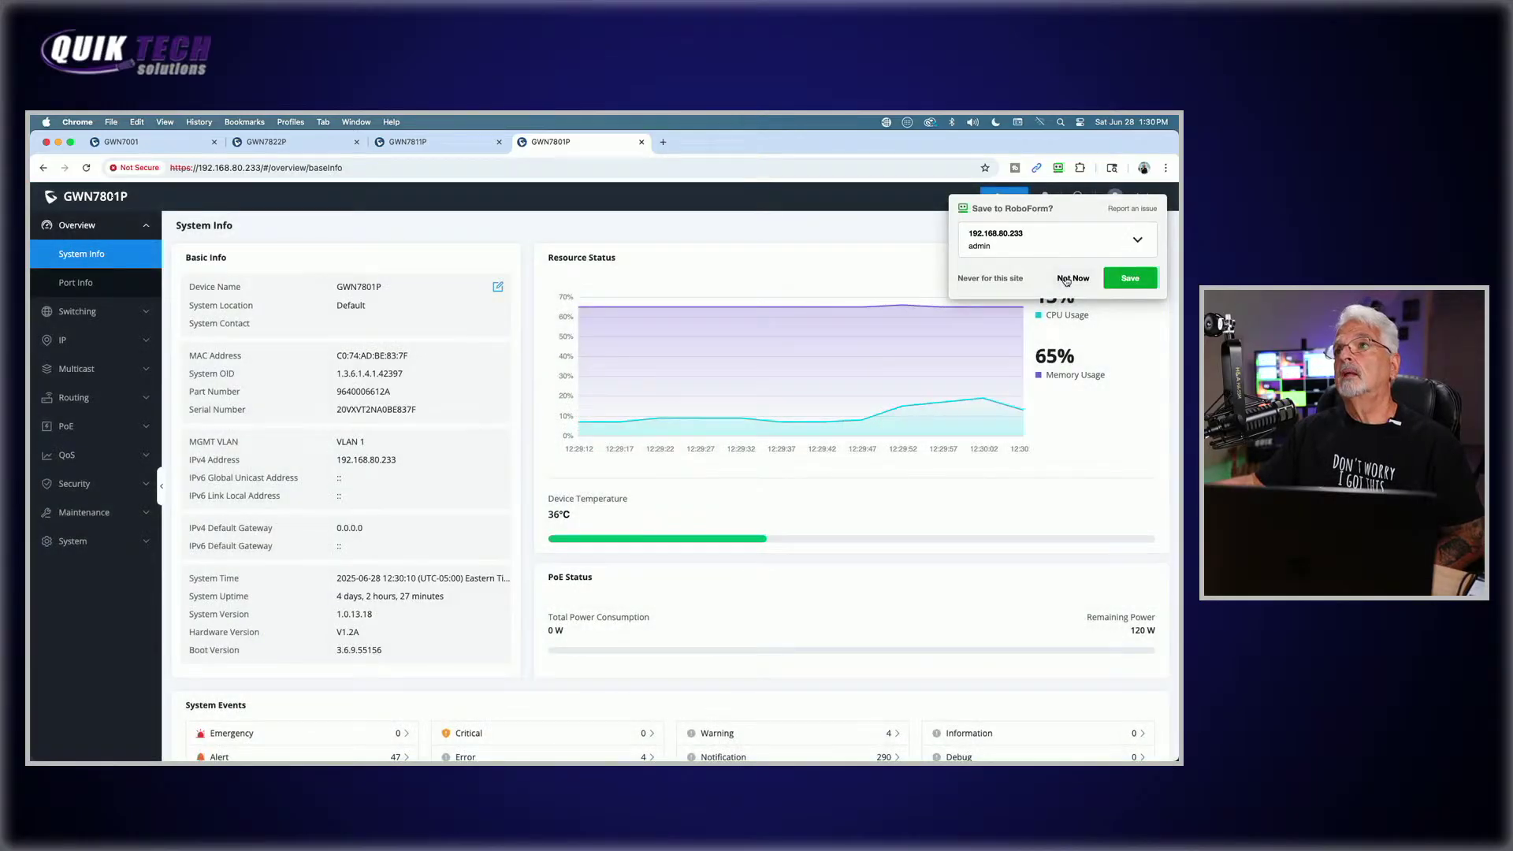
{"action": "left_click", "coordinate": [1073, 278]}
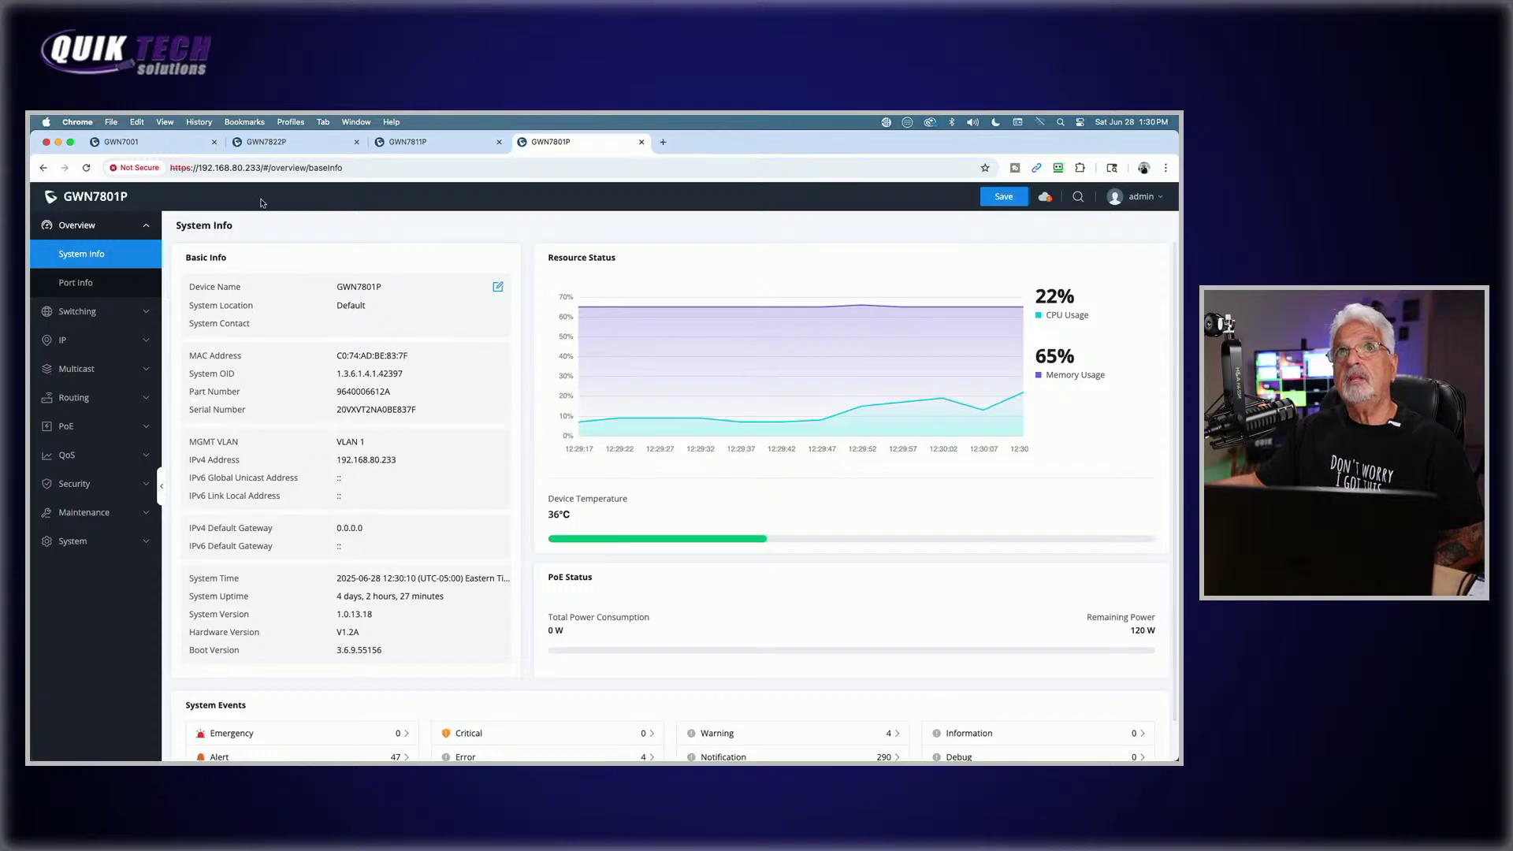
Open Switching > VLAN on the GWN7822P switch.
{"action": "left_click", "coordinate": [276, 144]}
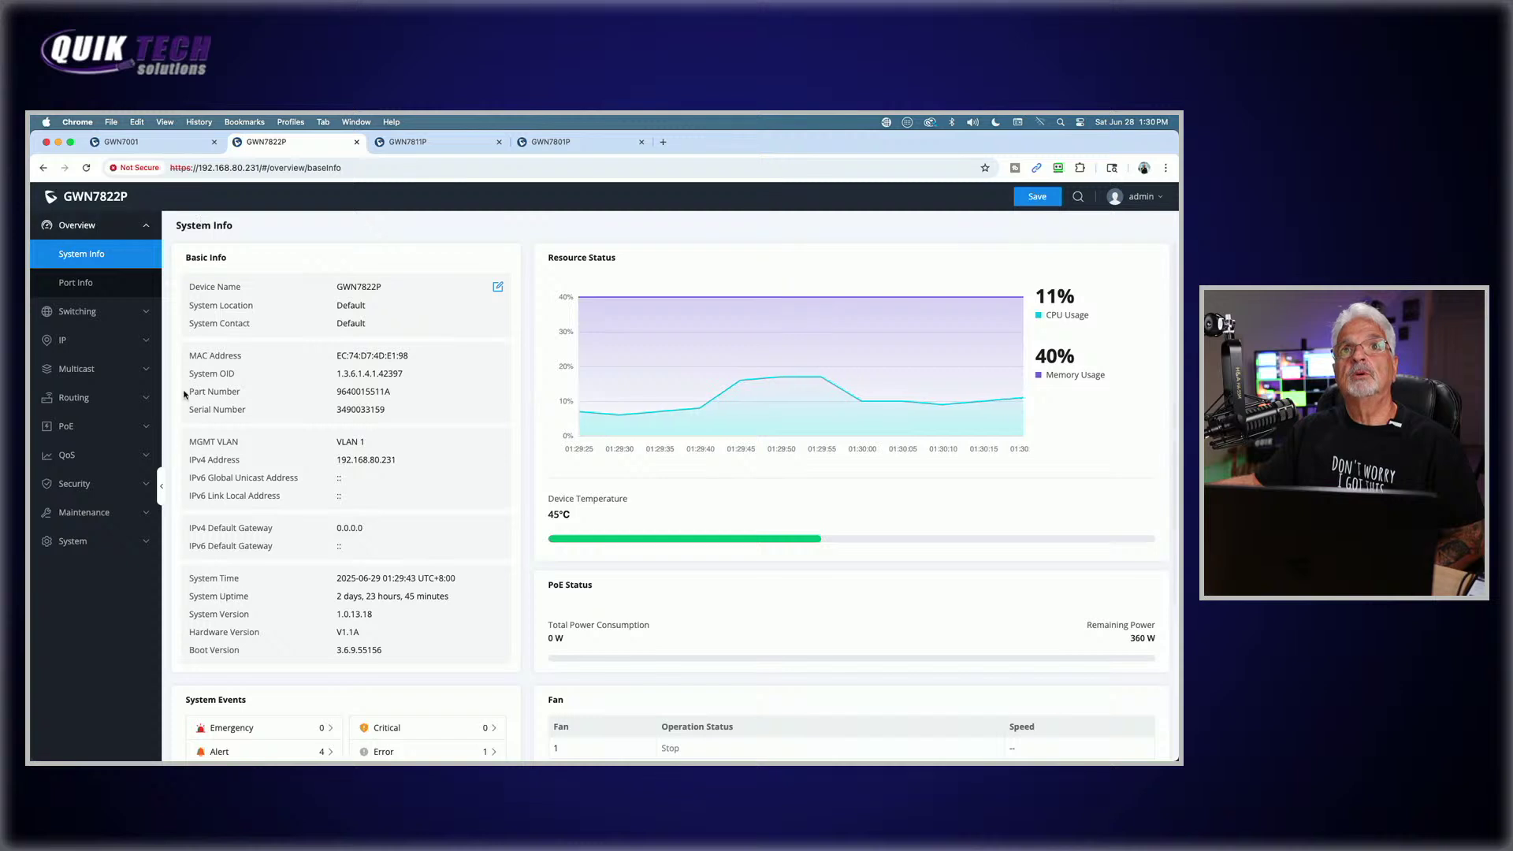
{"action": "left_click", "coordinate": [106, 313]}
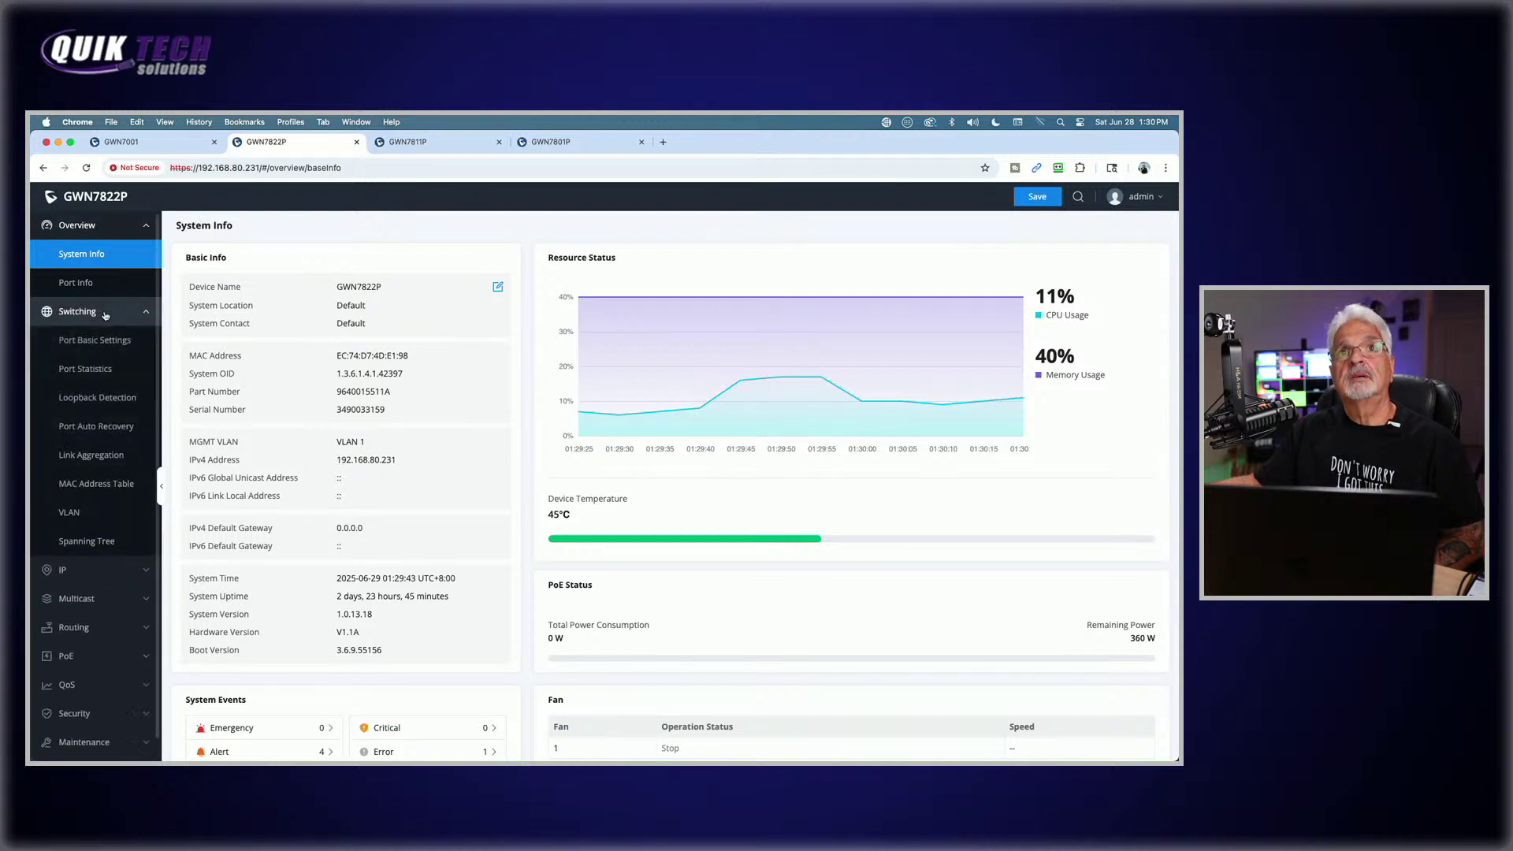
{"action": "left_click", "coordinate": [78, 516]}
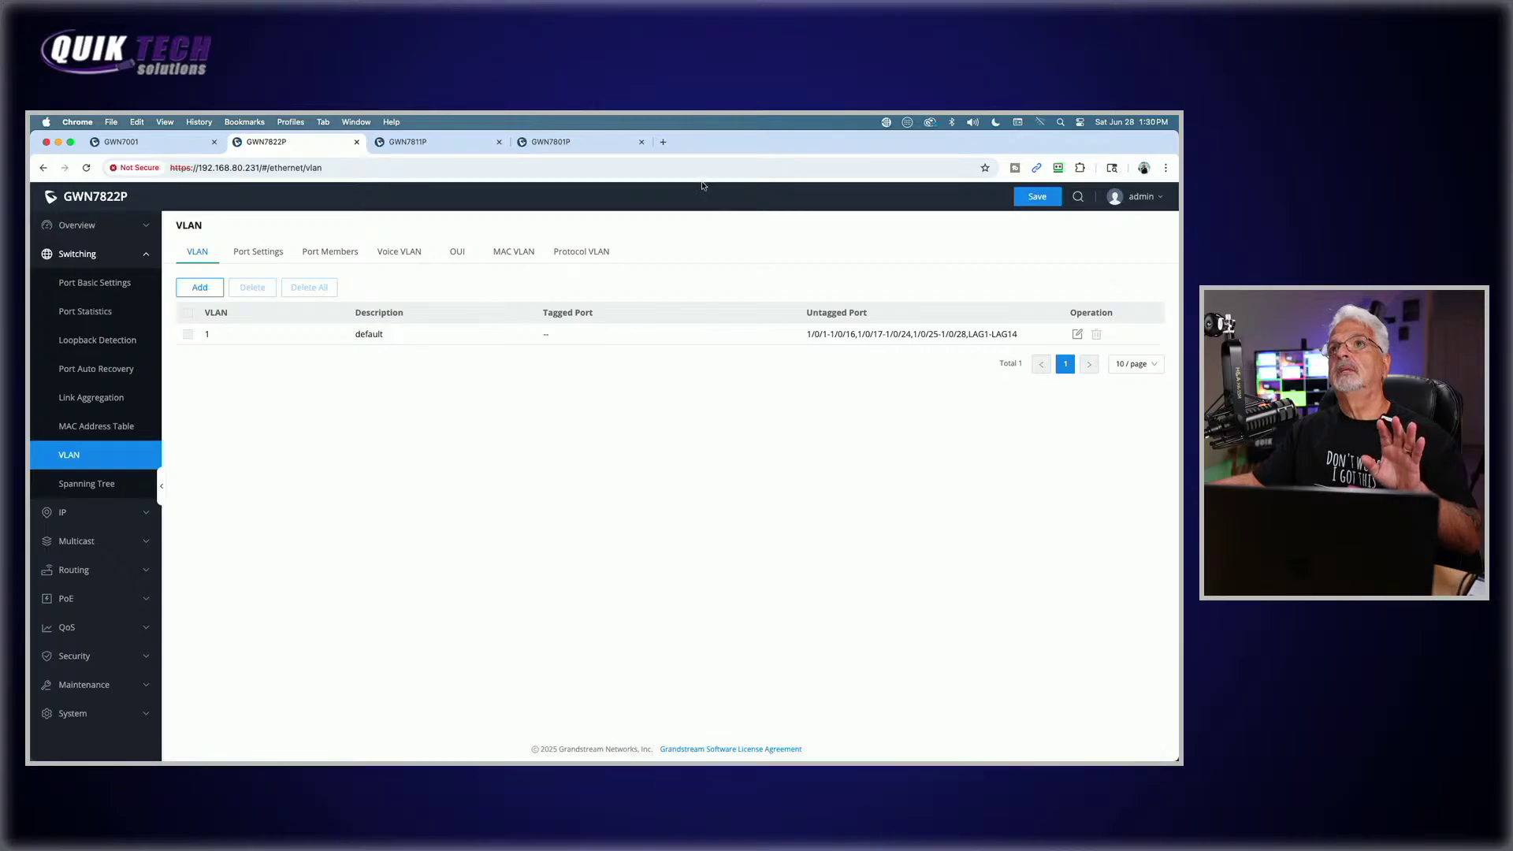
Consult the multi-layer switching guide, then begin adding a new VLAN.
{"action": "left_click_drag", "start_coordinate": [720, 148], "coordinate": [719, 190]}
{"action": "left_click", "coordinate": [402, 153]}
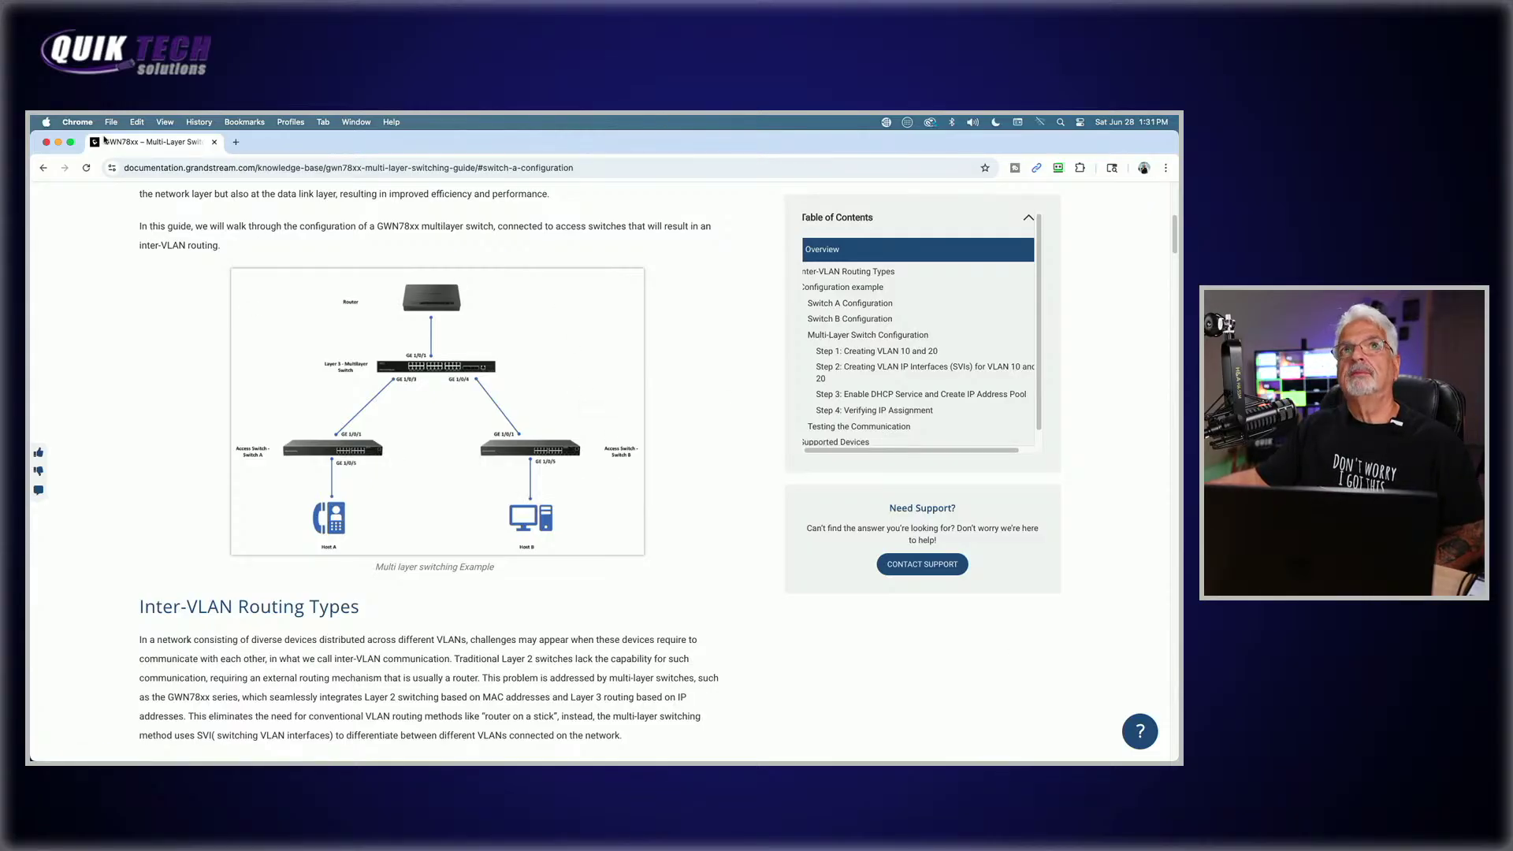
{"action": "left_click", "coordinate": [58, 142]}
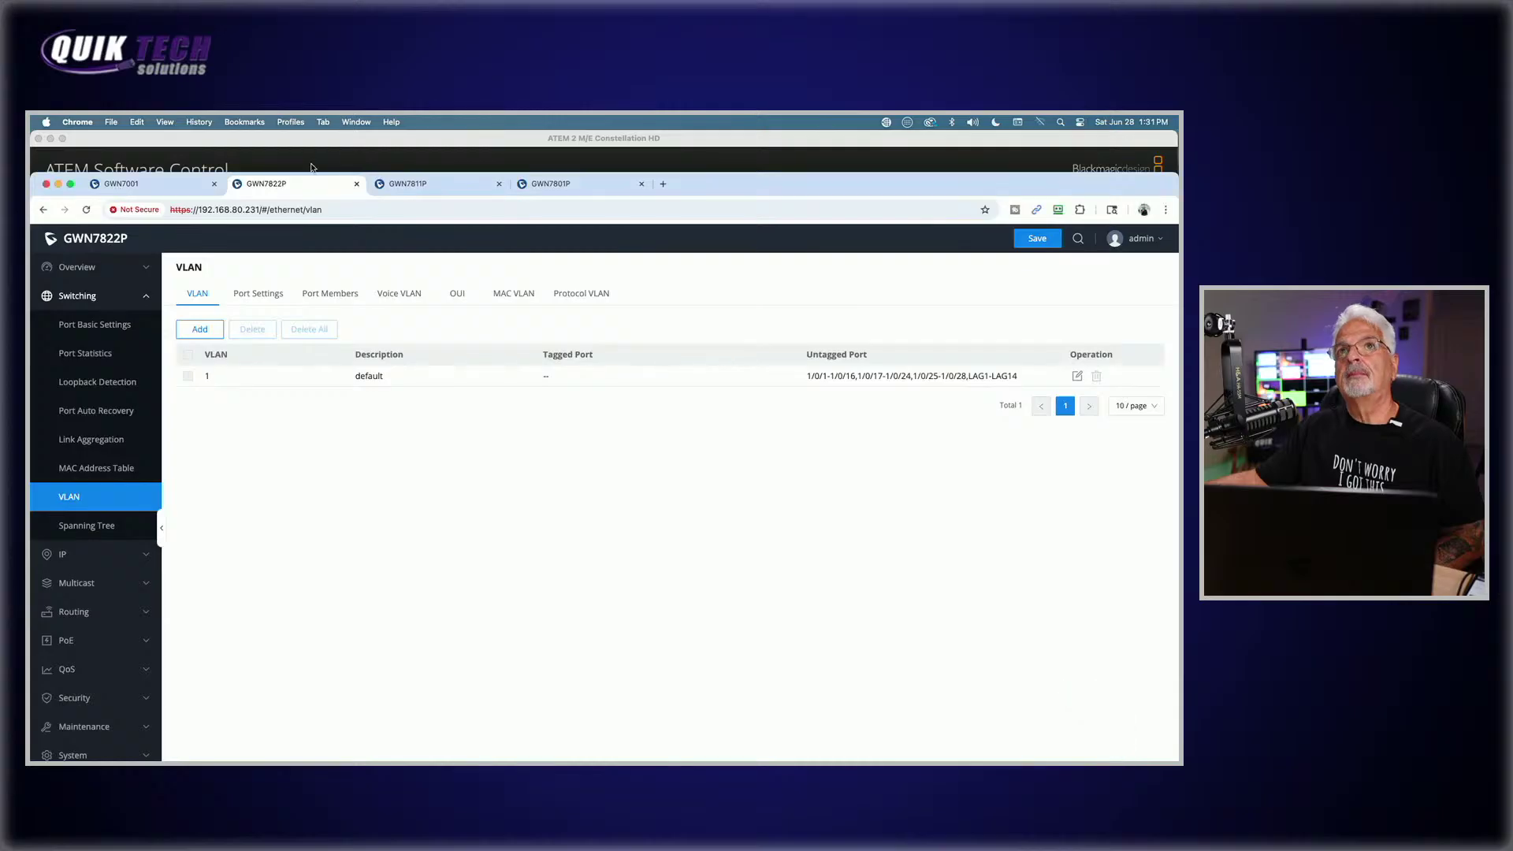
{"action": "left_click_drag", "start_coordinate": [819, 184], "coordinate": [819, 140]}
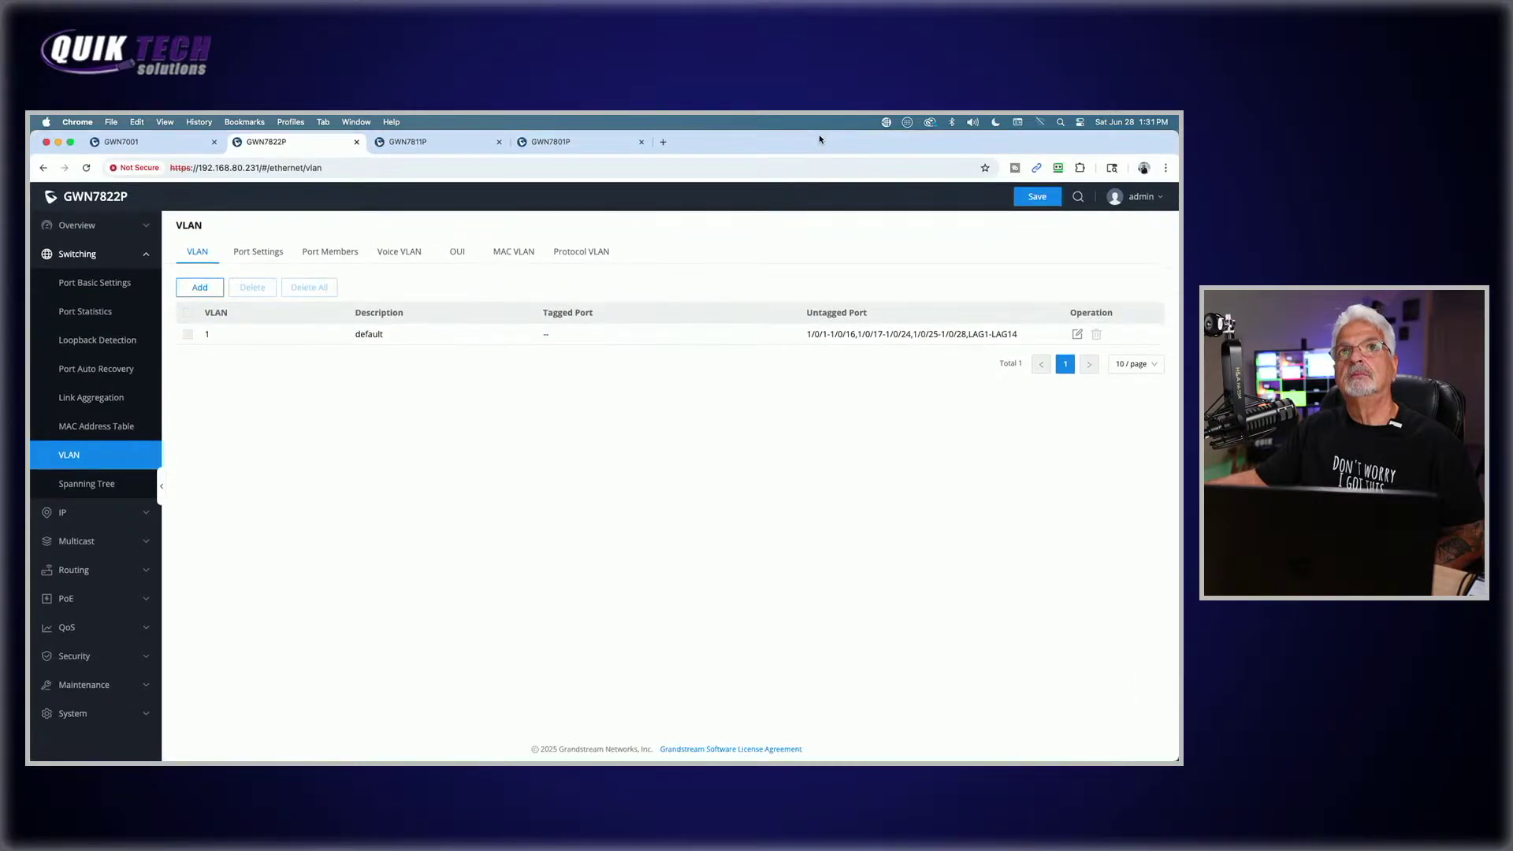
{"action": "left_click", "coordinate": [200, 289]}
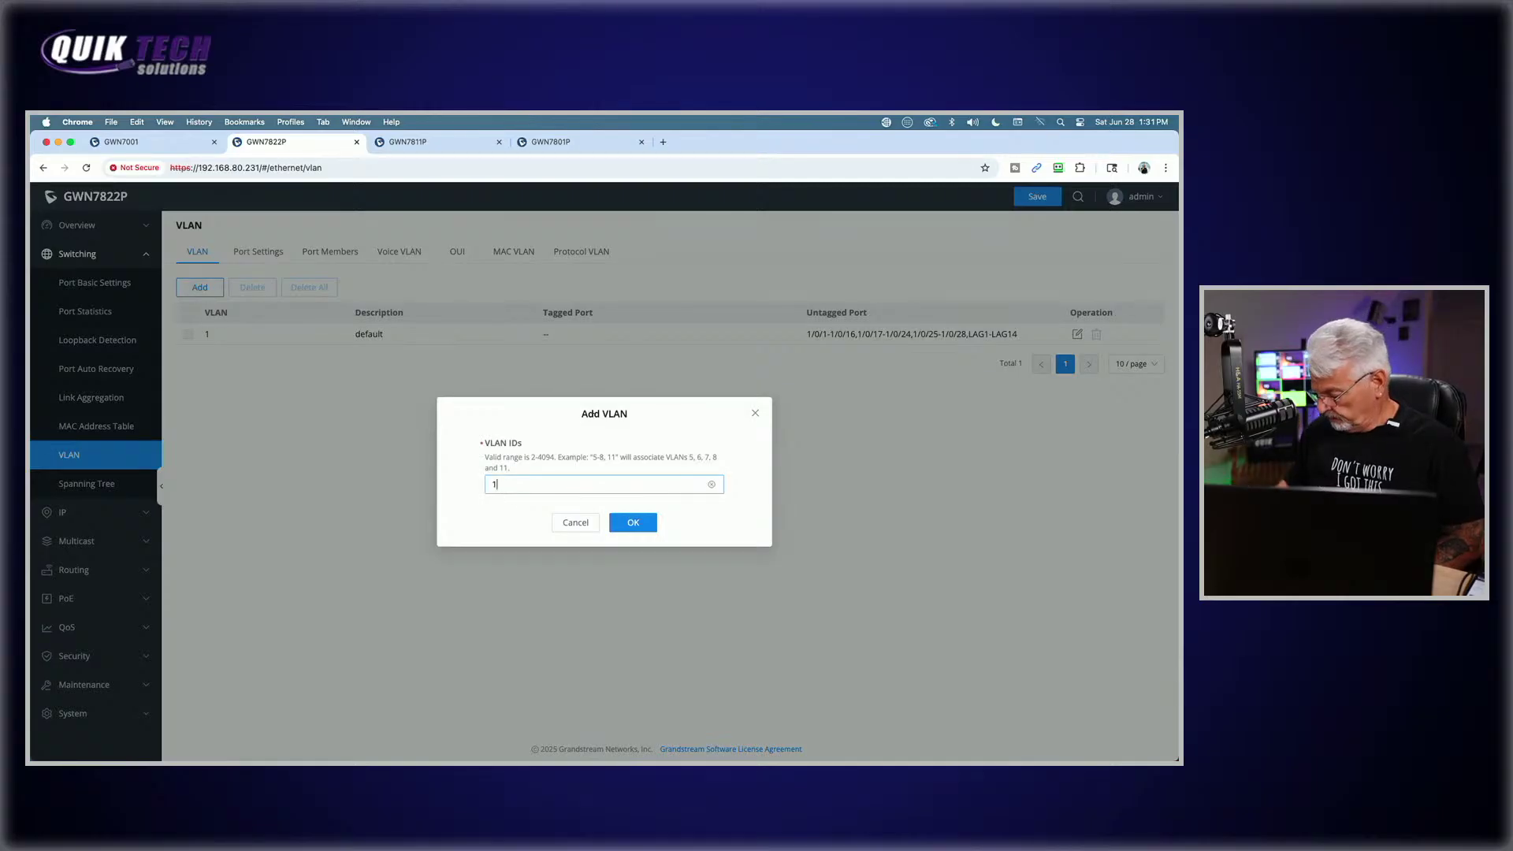
Enter VLAN IDs 10,20 and confirm to create both VLANs.
{"action": "type", "text": "10,"}
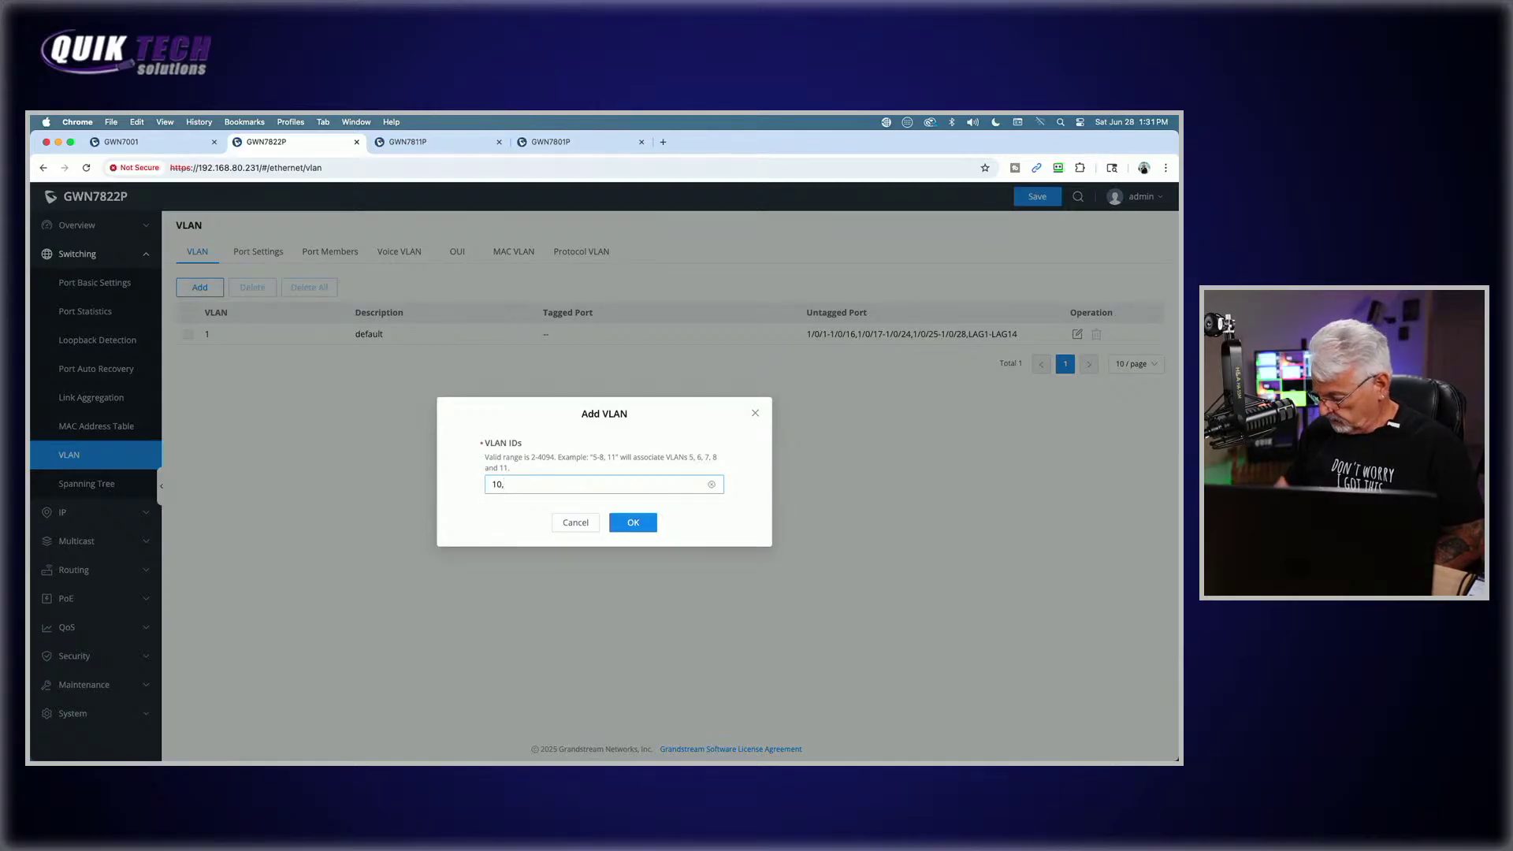
{"action": "type", "text": "20"}
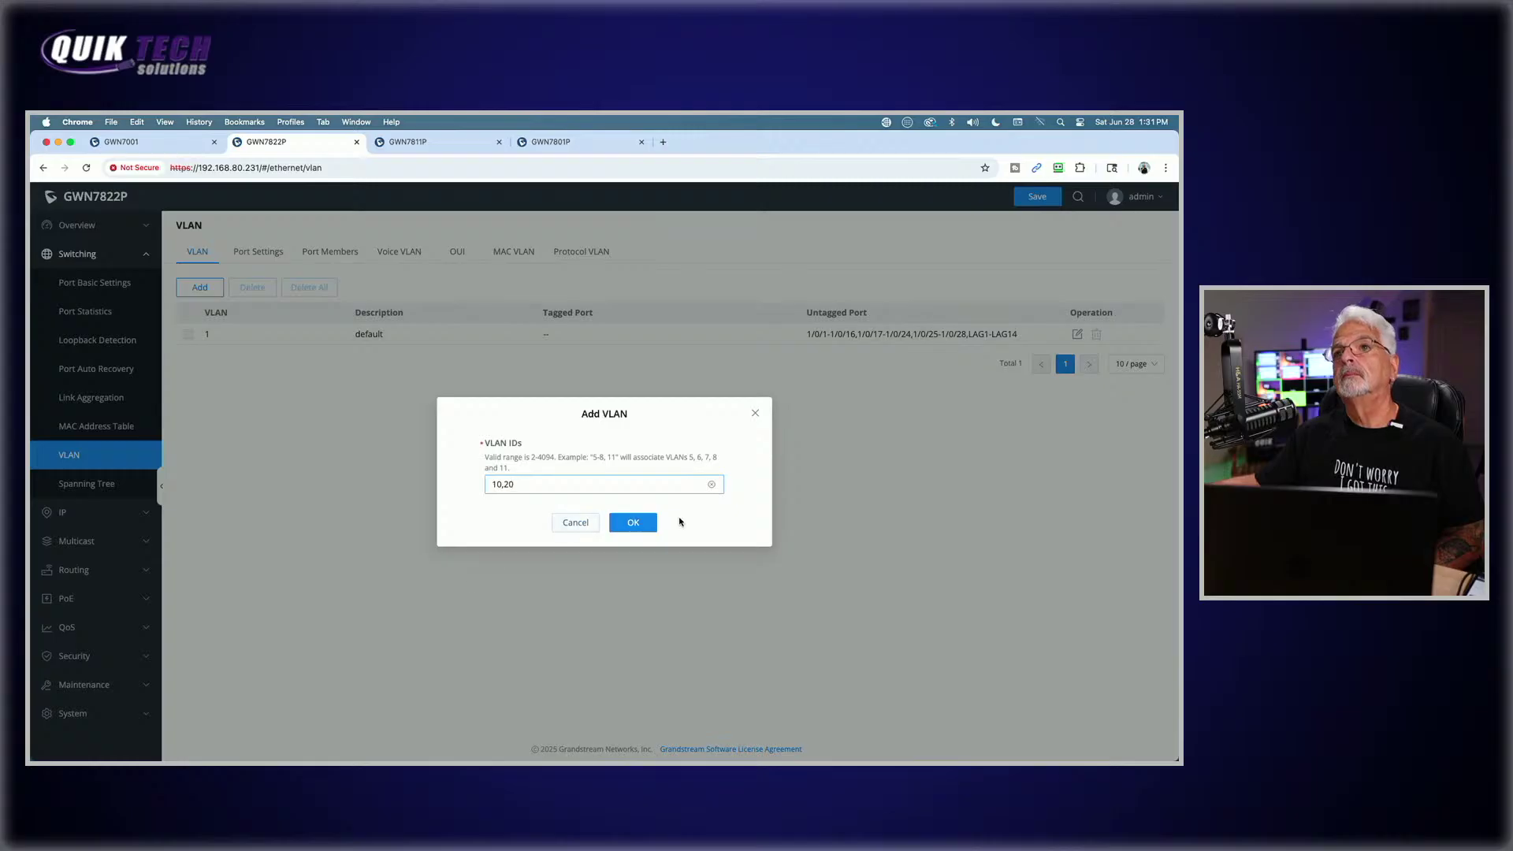
{"action": "left_click", "coordinate": [634, 524]}
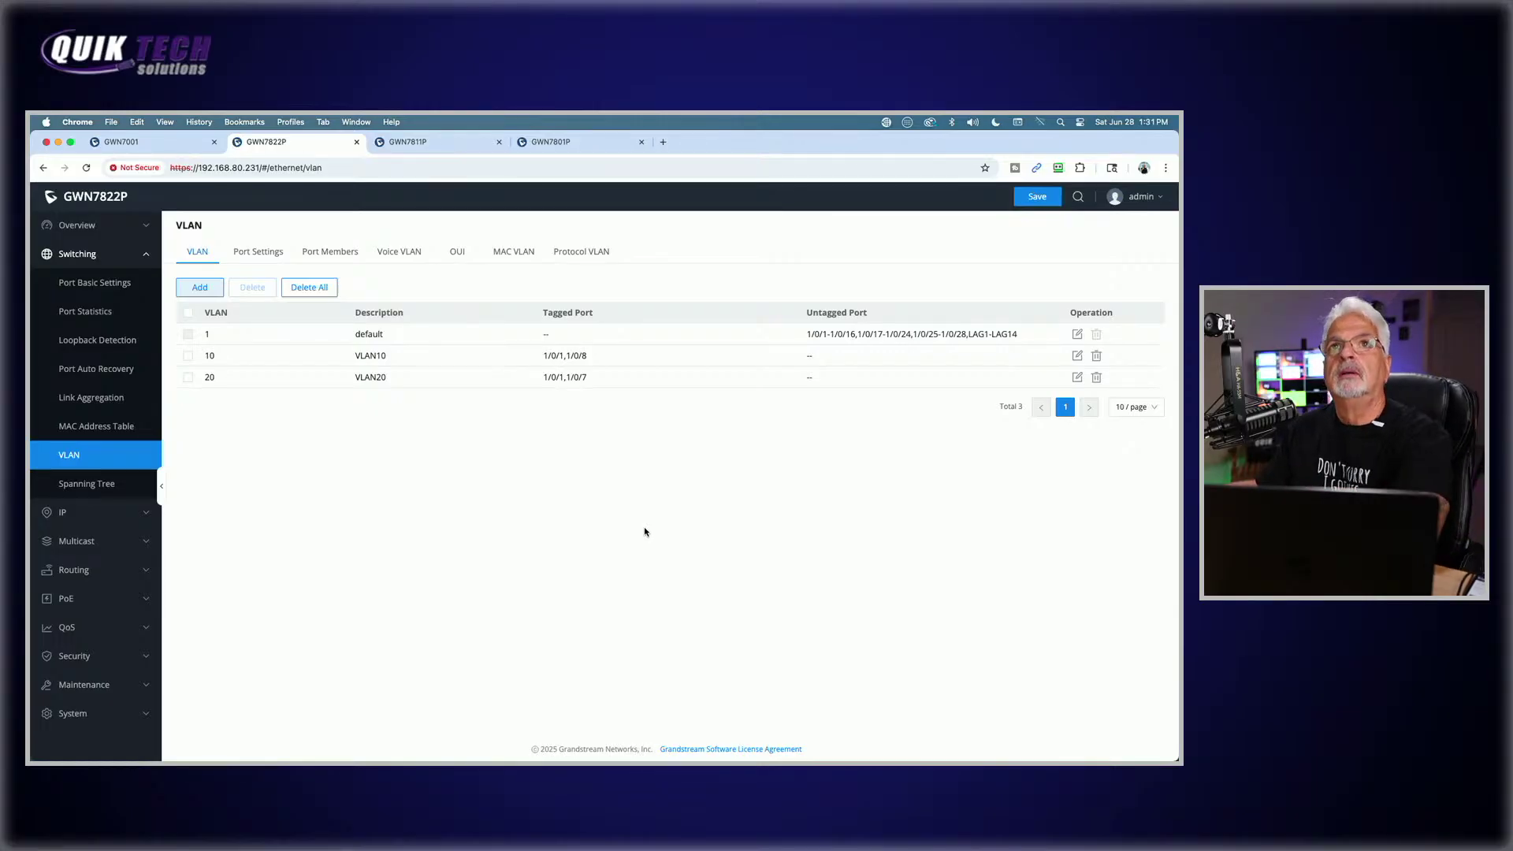
Set VLAN 10 to port 1 tagged and port 8 untagged, save, then give VLAN 20 ports 1 and 7.
{"action": "left_click", "coordinate": [1078, 357]}
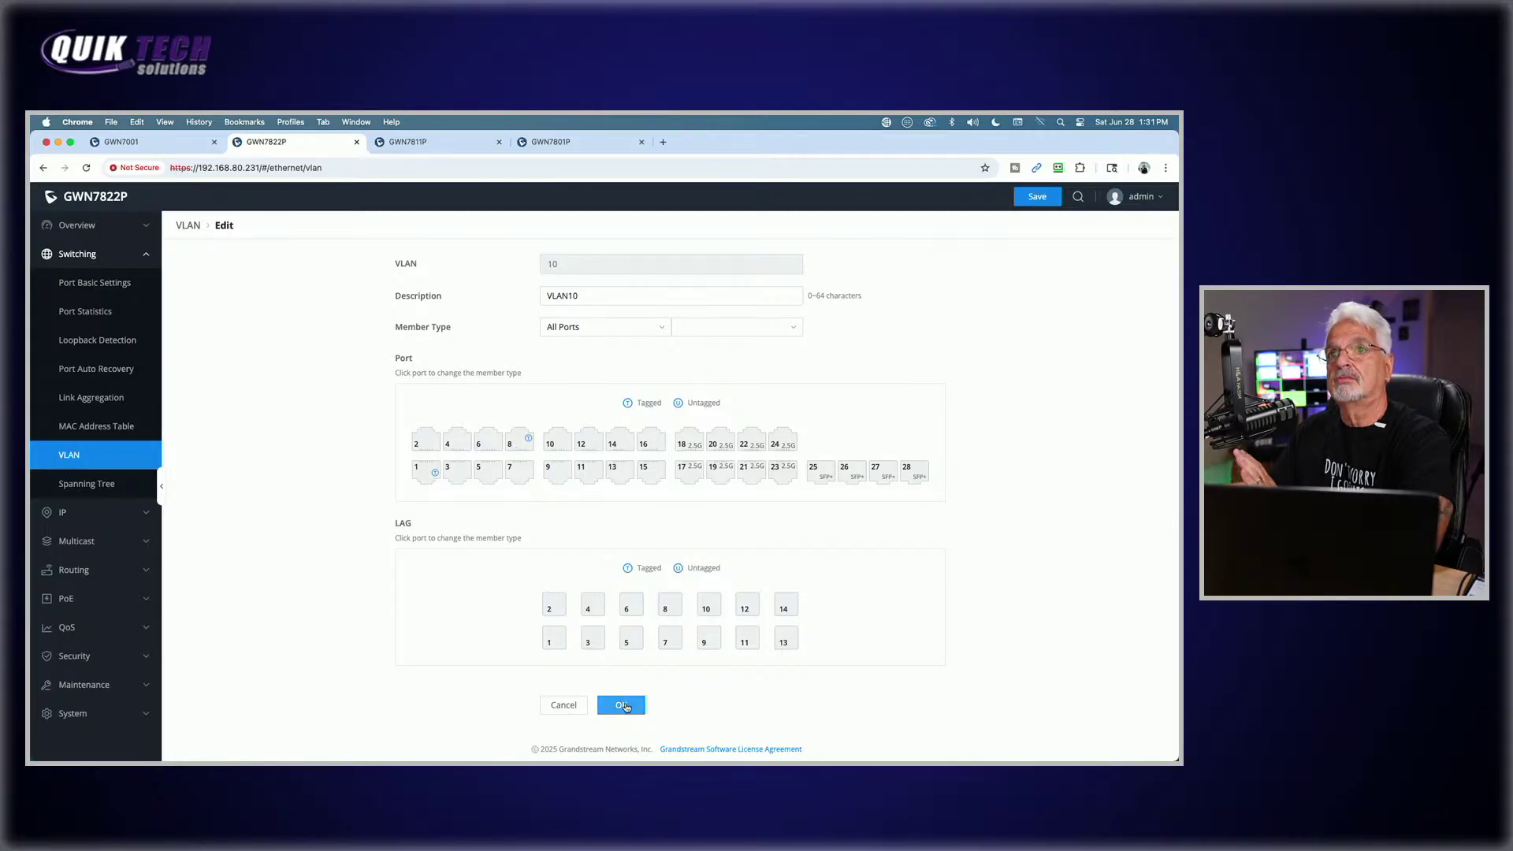
{"action": "left_click", "coordinate": [622, 705]}
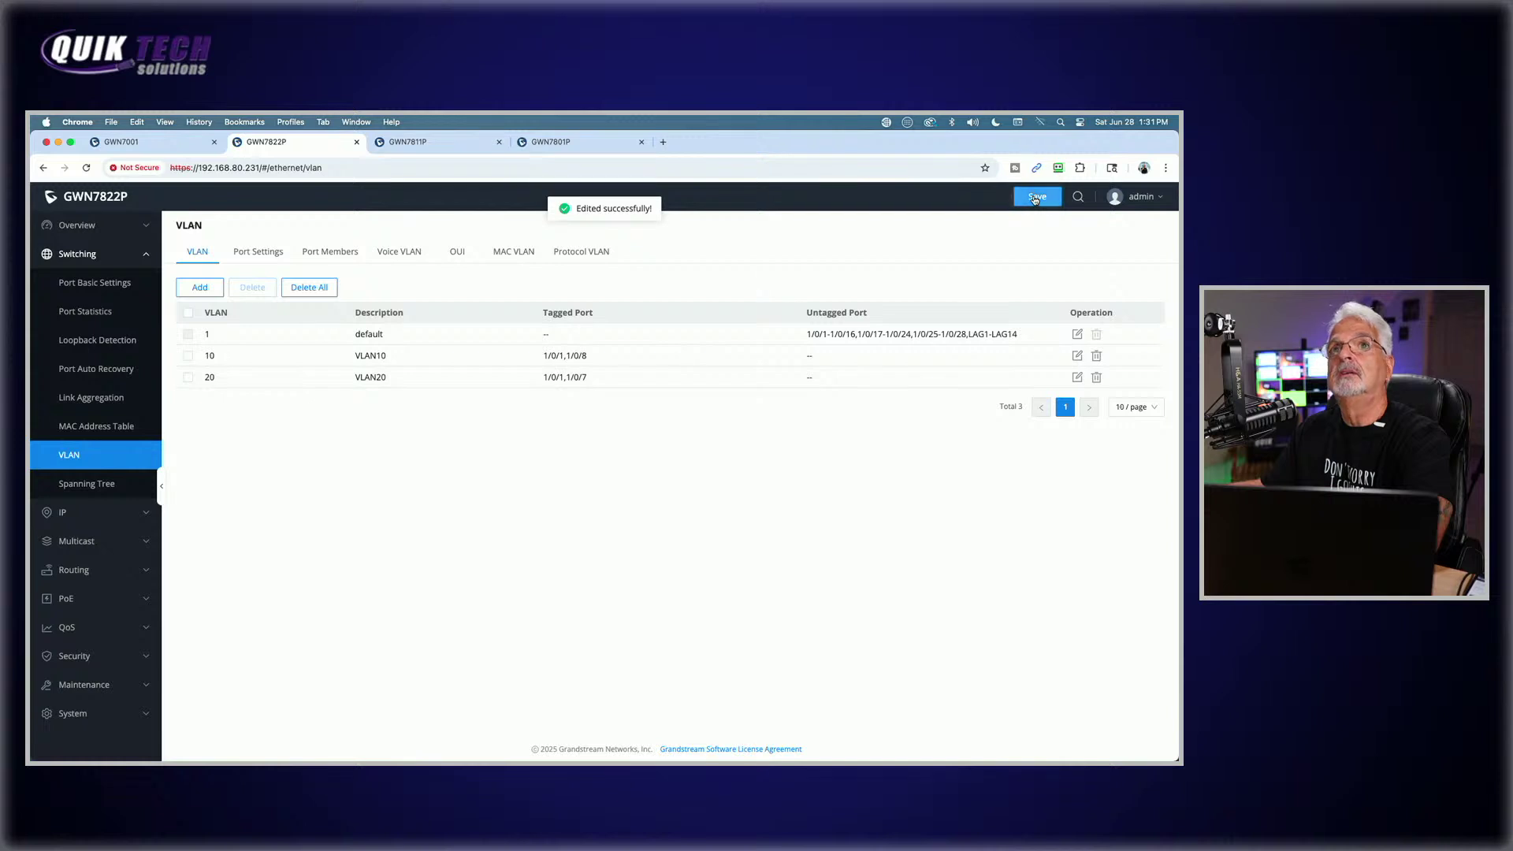
{"action": "left_click", "coordinate": [1035, 199]}
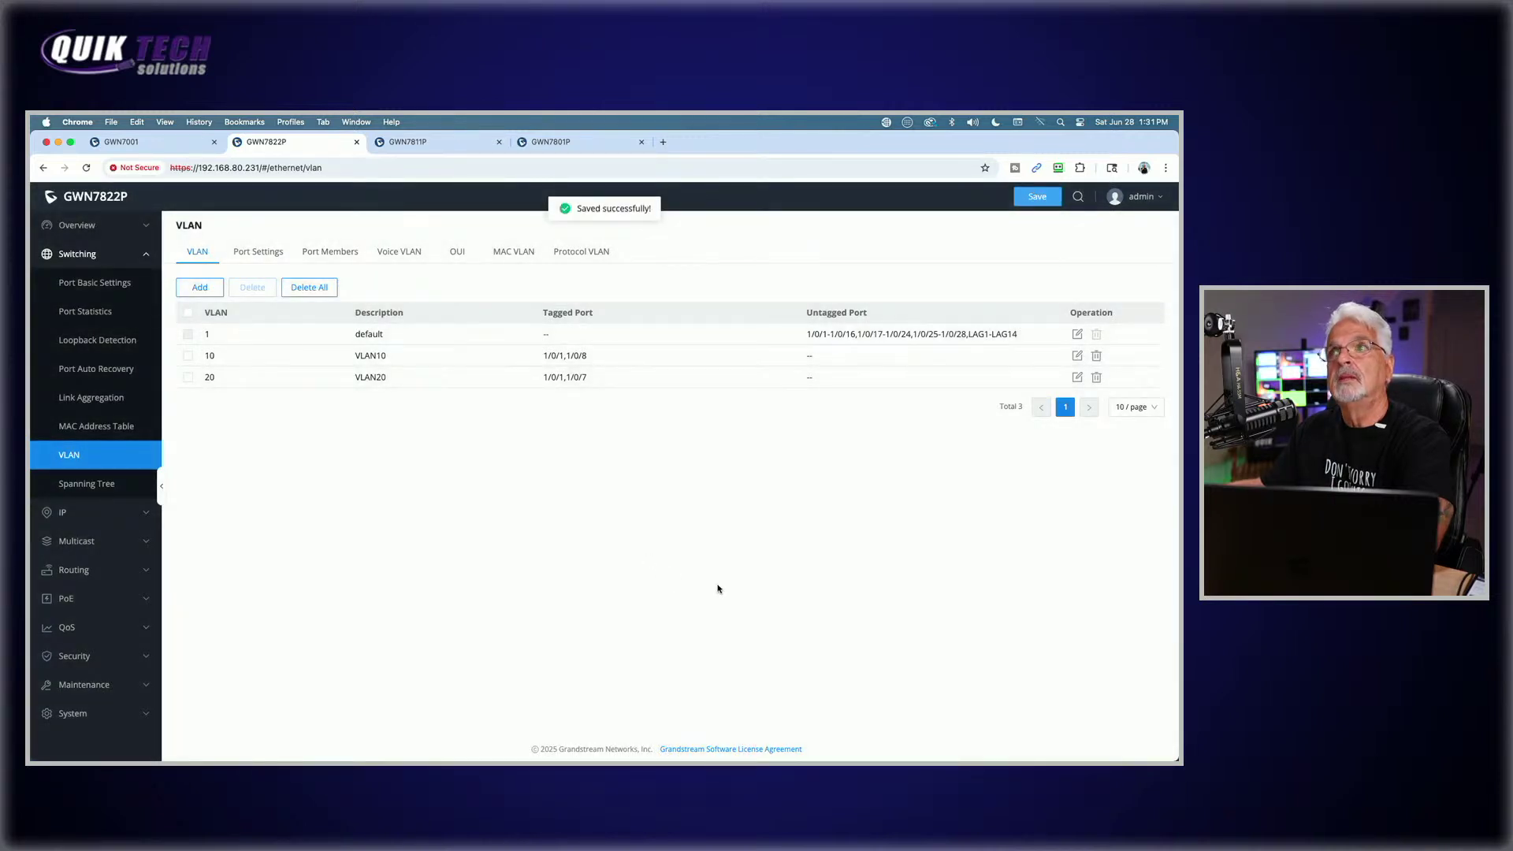
{"action": "left_click", "coordinate": [1077, 379]}
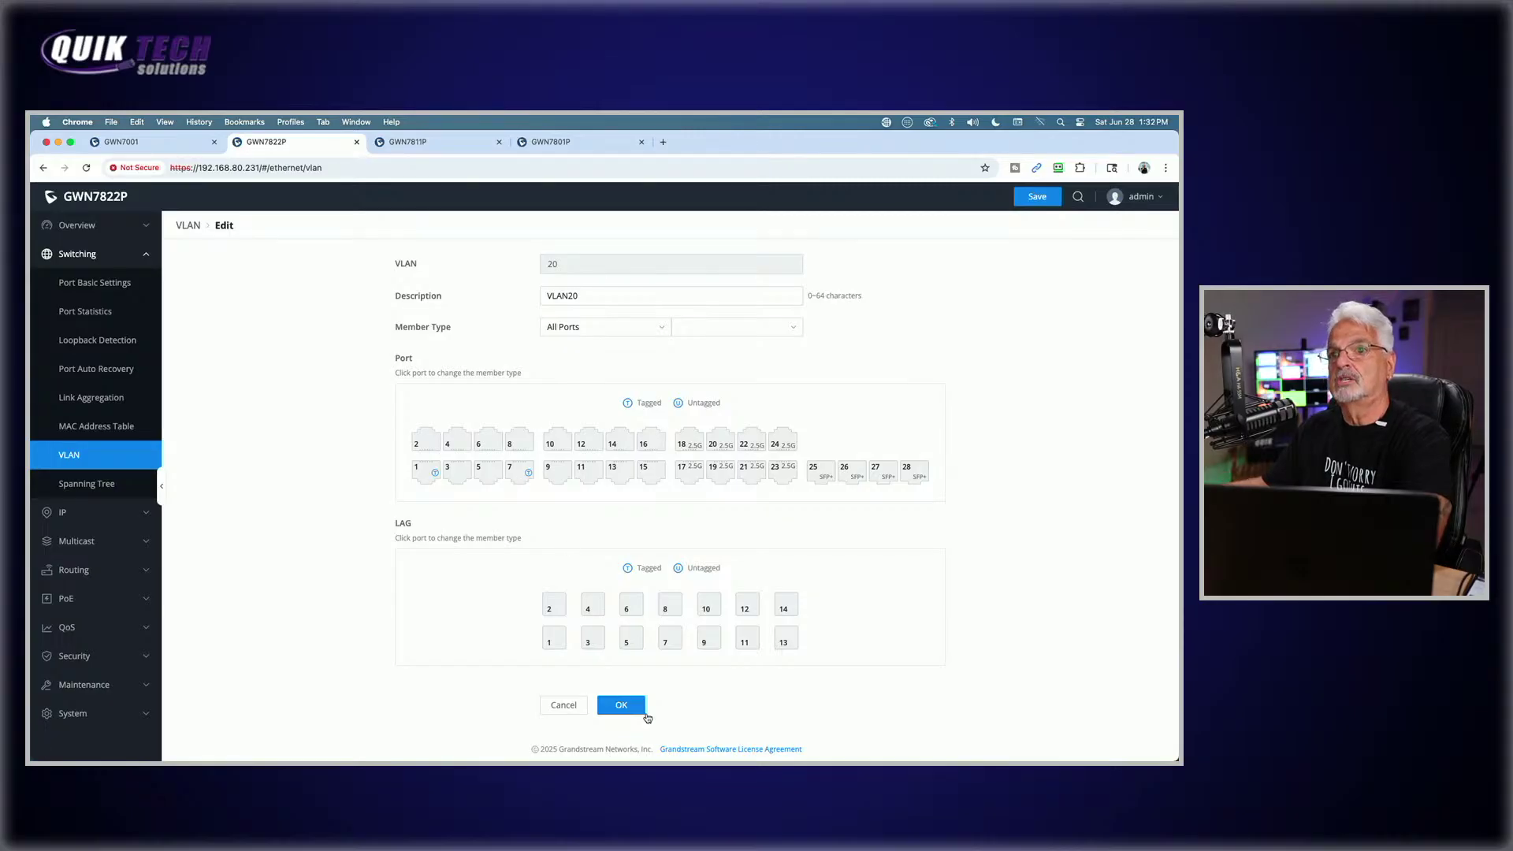
{"action": "left_click", "coordinate": [622, 705]}
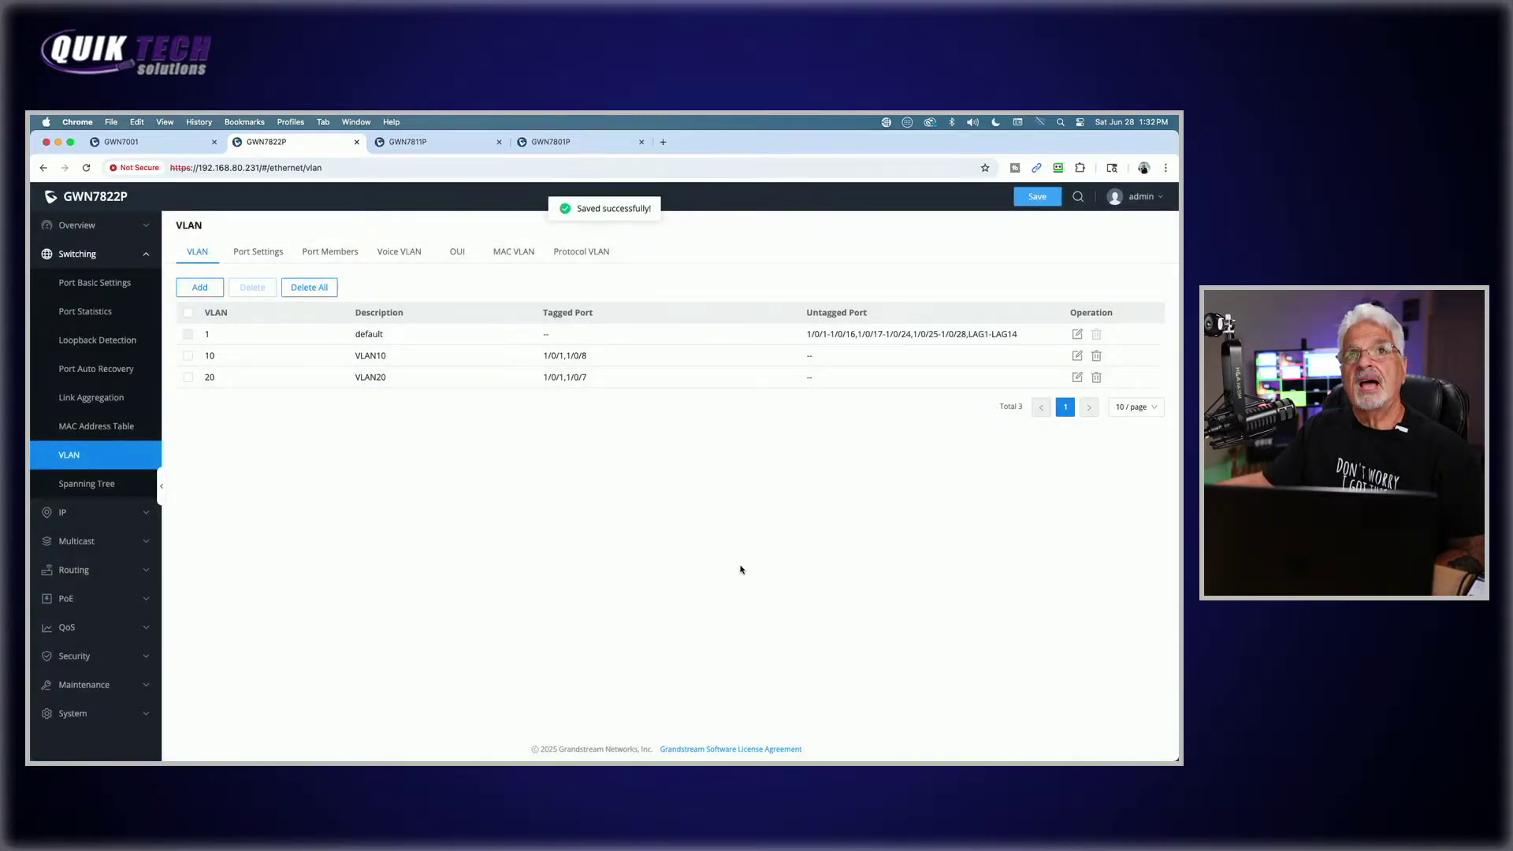
Go to IP > VLAN IP Interface and start a new IPv4 interface.
{"action": "left_click", "coordinate": [69, 255]}
{"action": "left_click", "coordinate": [69, 286]}
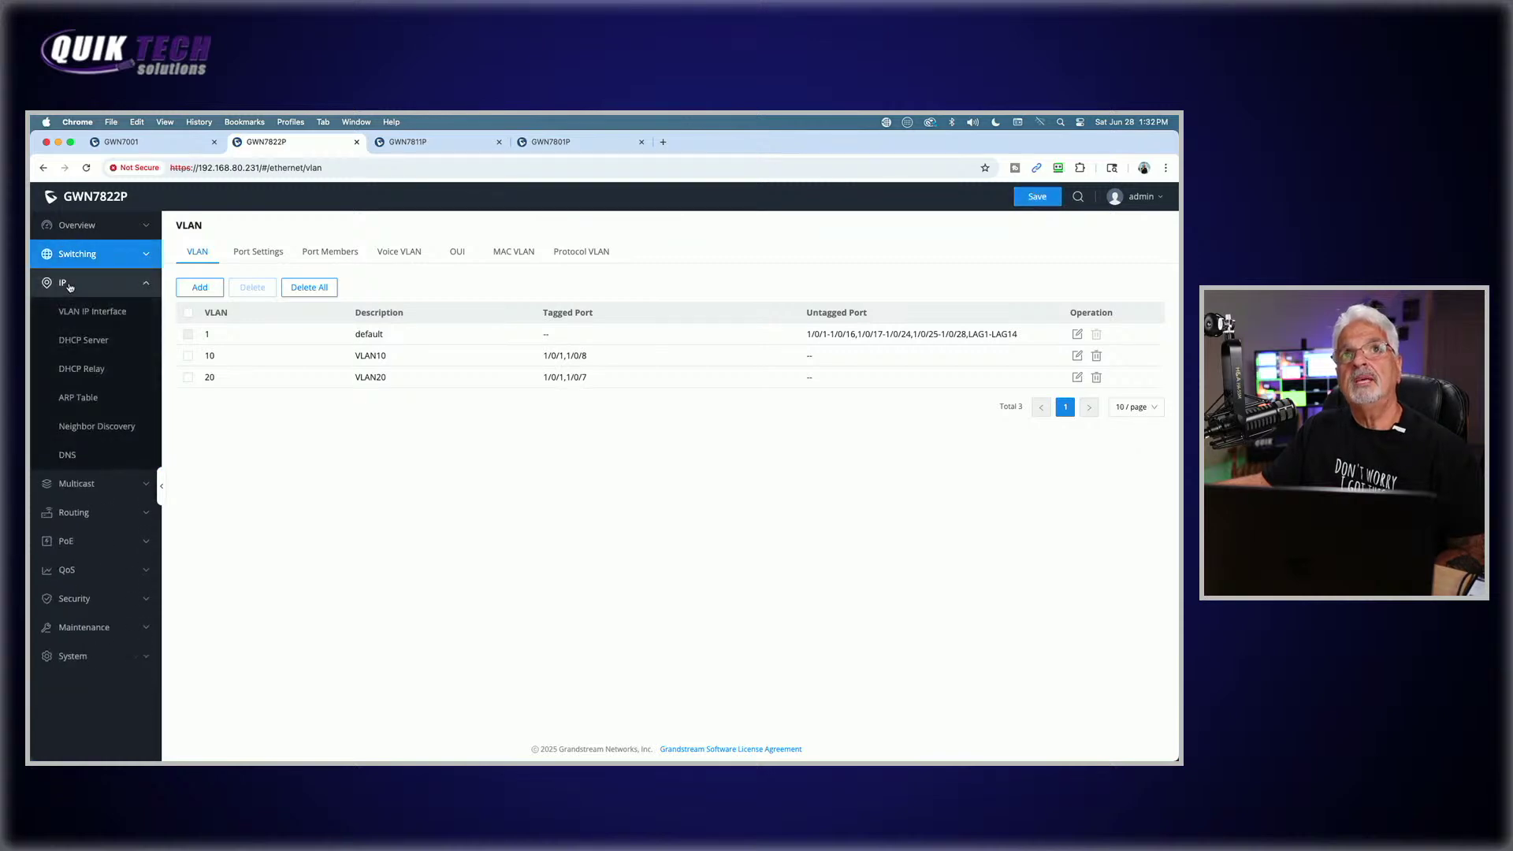
{"action": "left_click", "coordinate": [79, 312]}
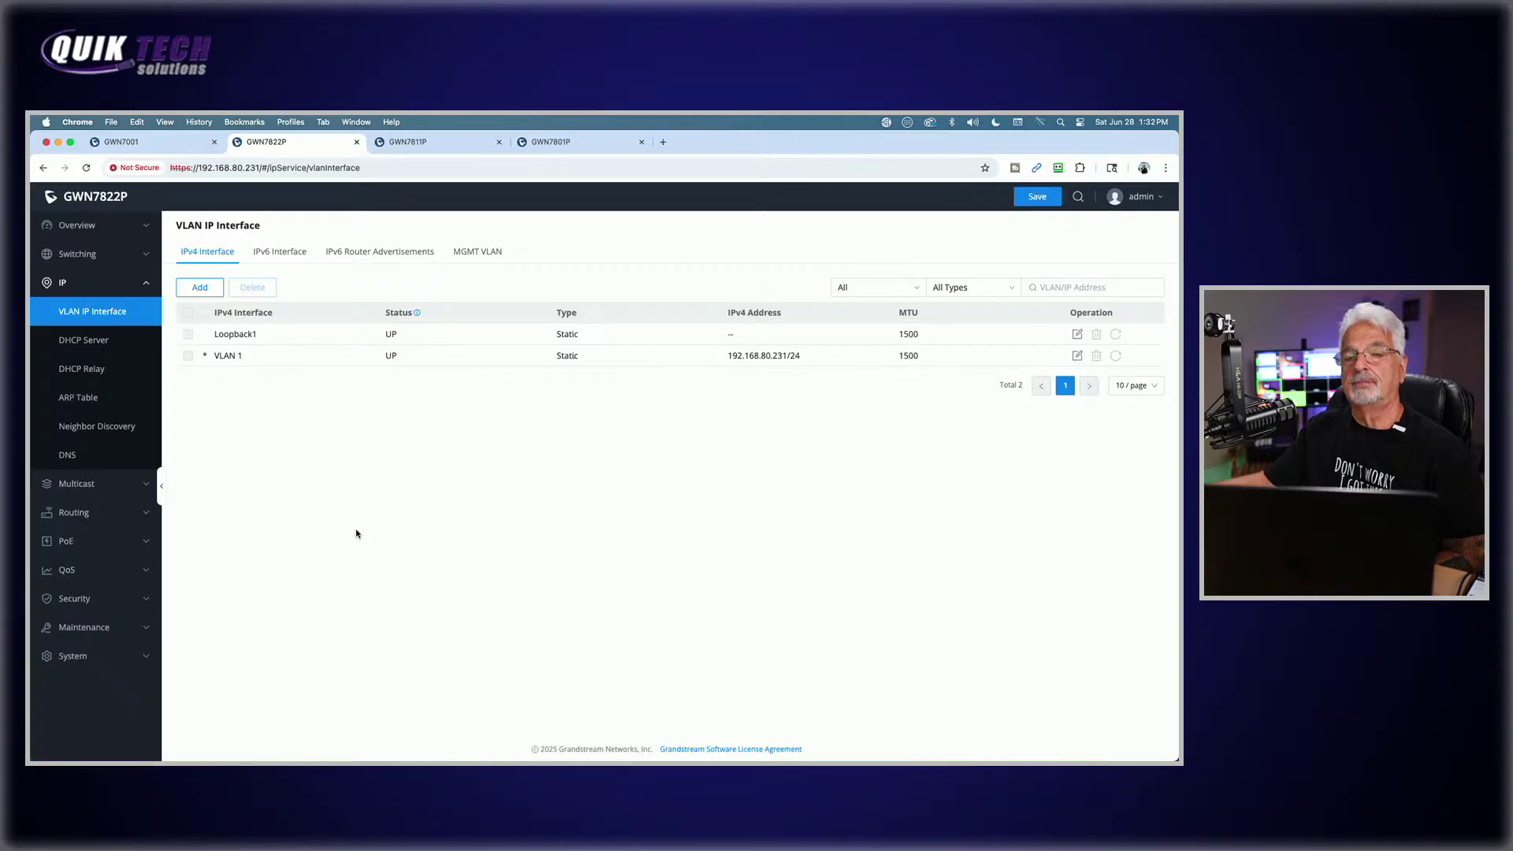
{"action": "left_click", "coordinate": [197, 290]}
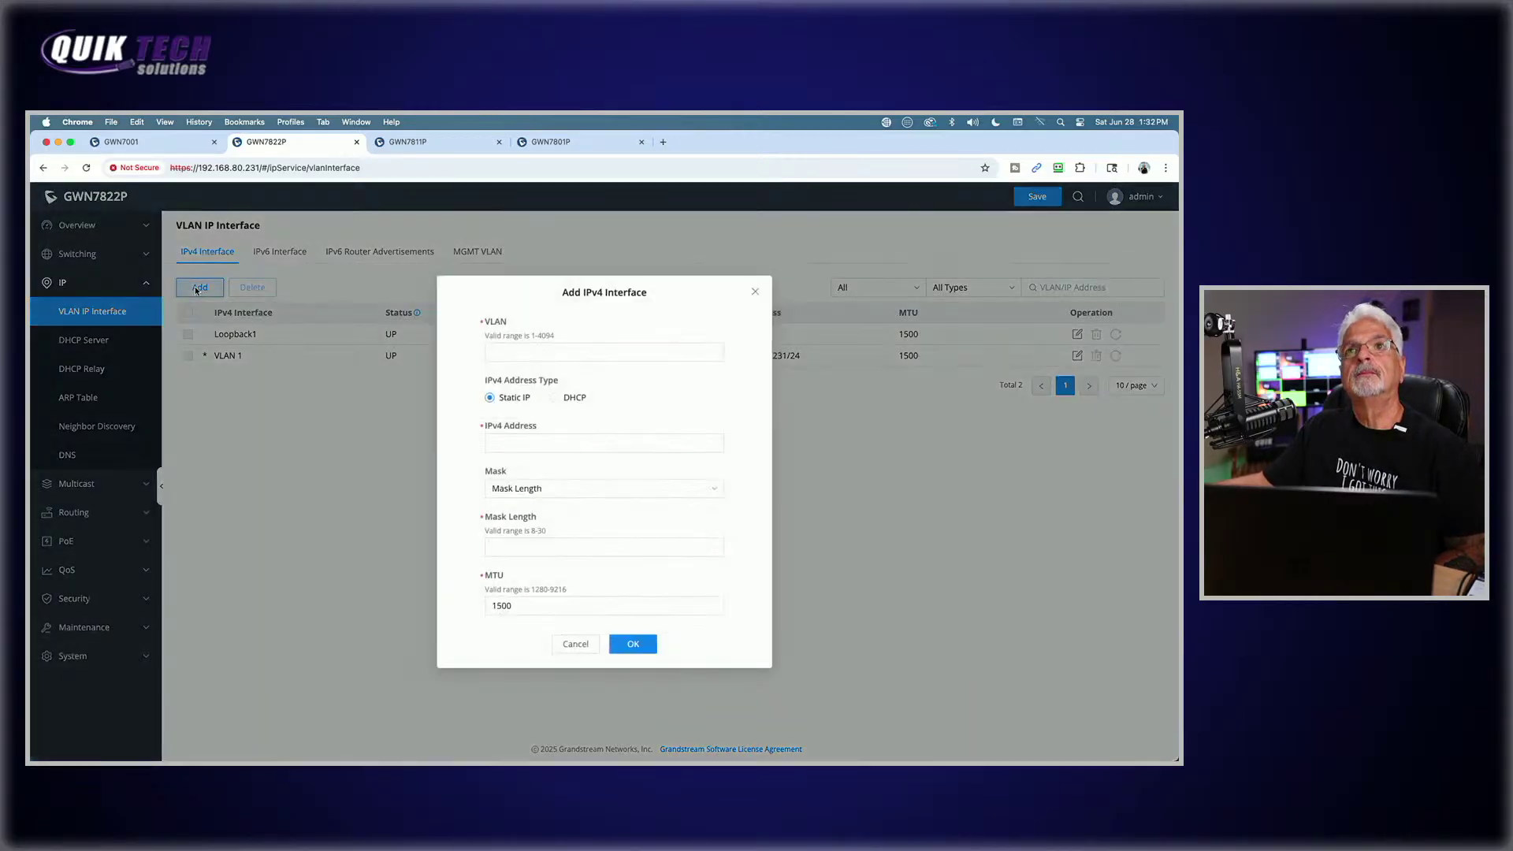
Enter VLAN 10, address 192.168.10.1 and mask length 24, and confirm.
{"action": "left_click", "coordinate": [512, 353]}
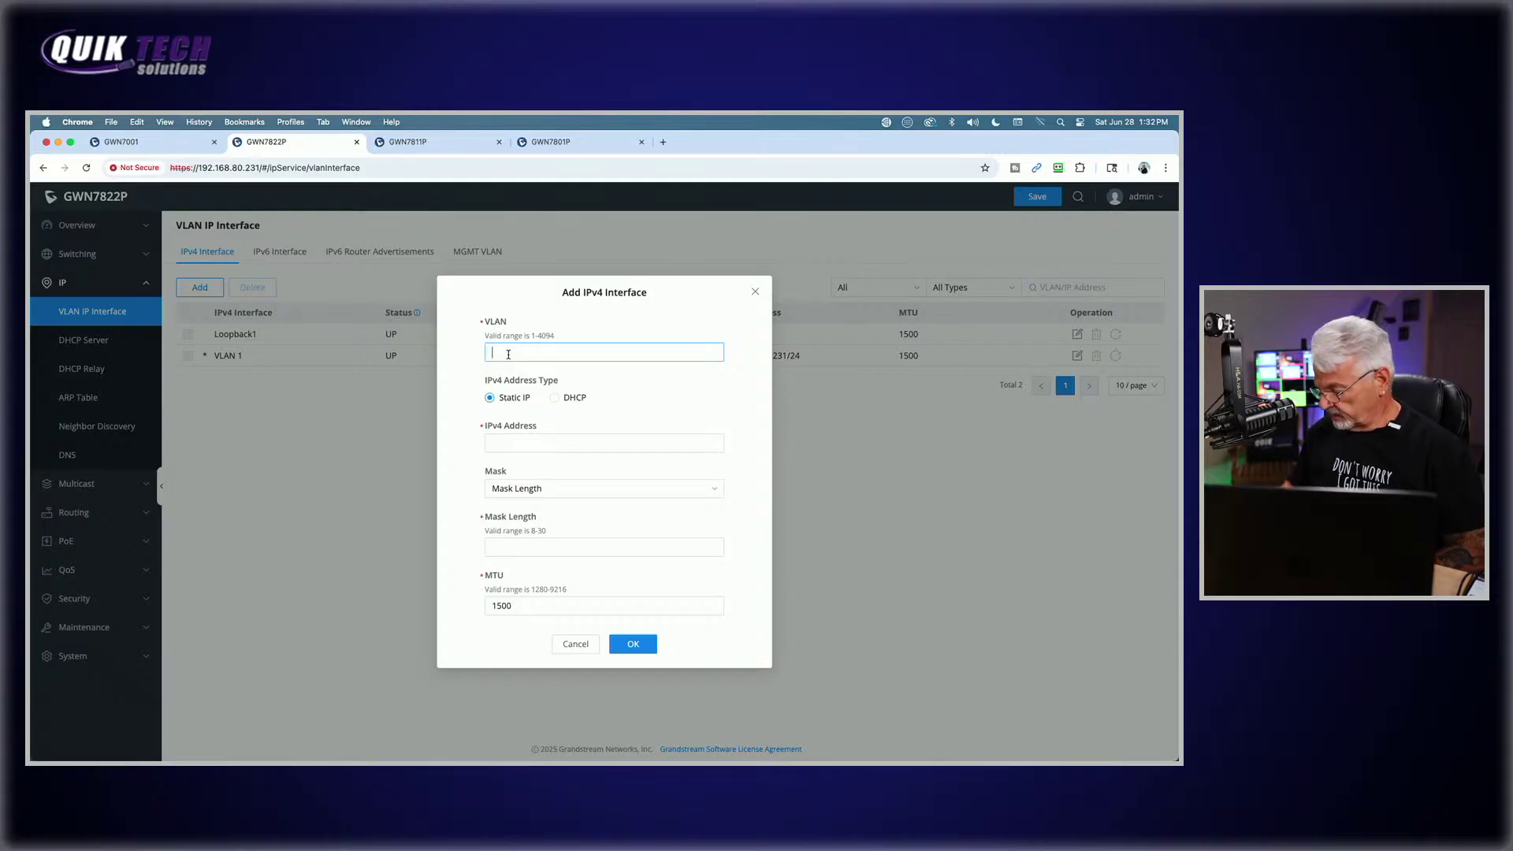
{"action": "type", "text": "10"}
{"action": "left_click", "coordinate": [494, 444]}
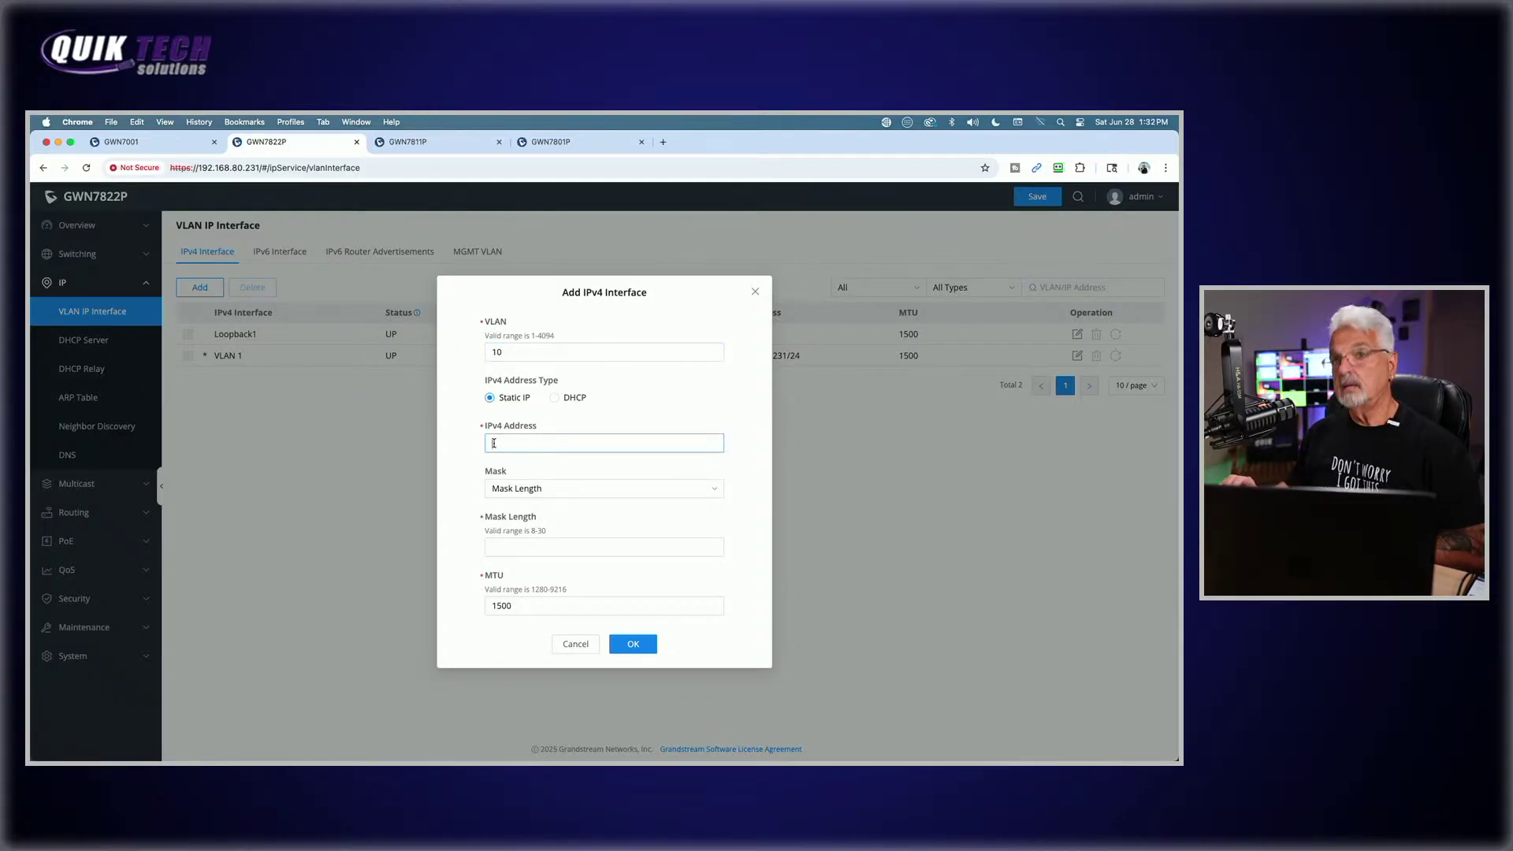
{"action": "double_click", "coordinate": [495, 443]}
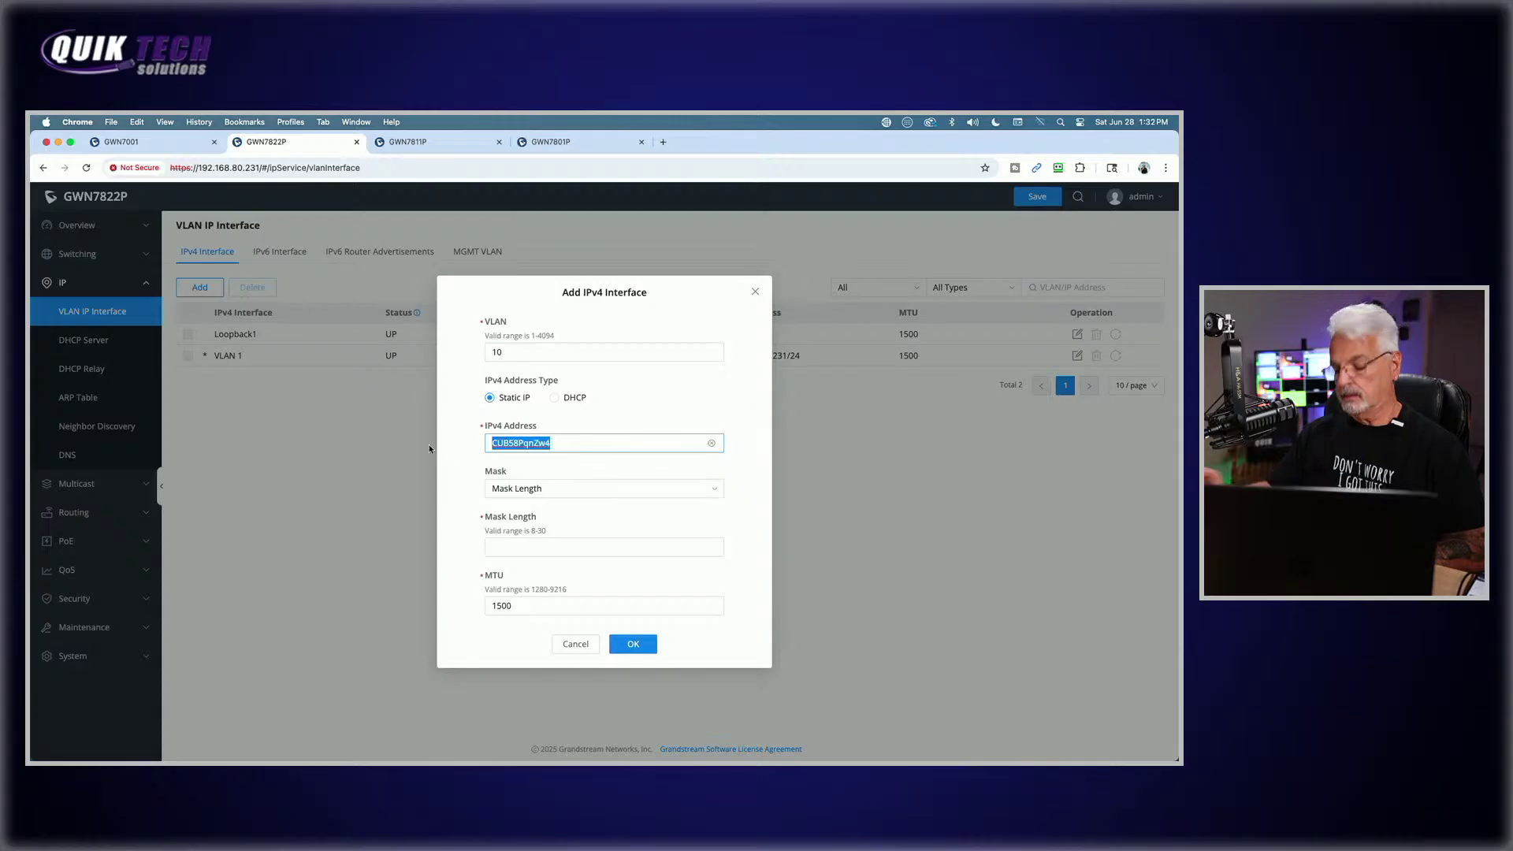
{"action": "key", "text": "BackSpace"}
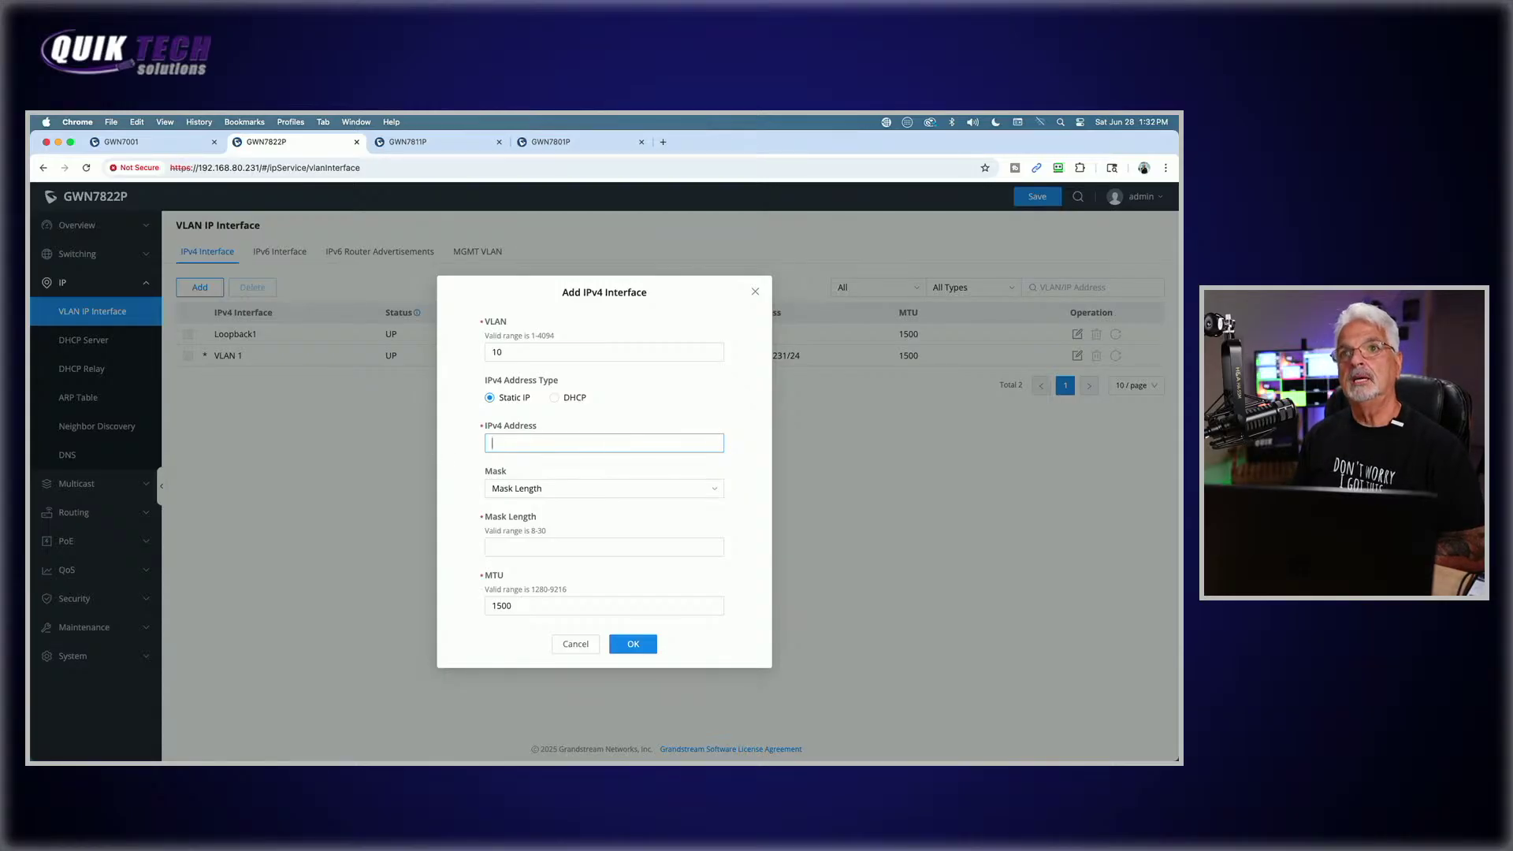
{"action": "type", "text": "192"}
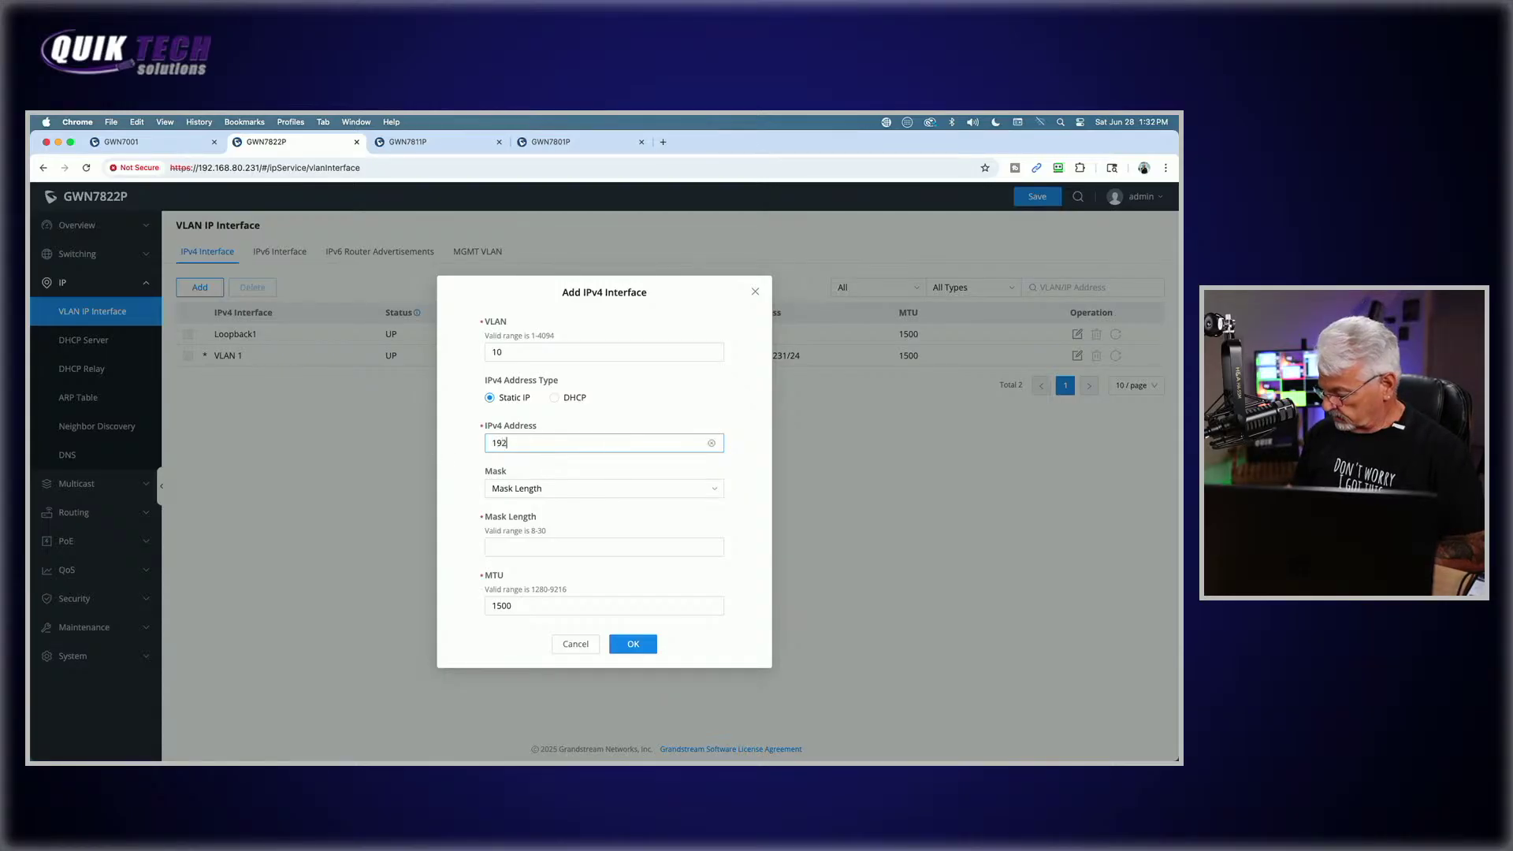
{"action": "type", "text": ".168."}
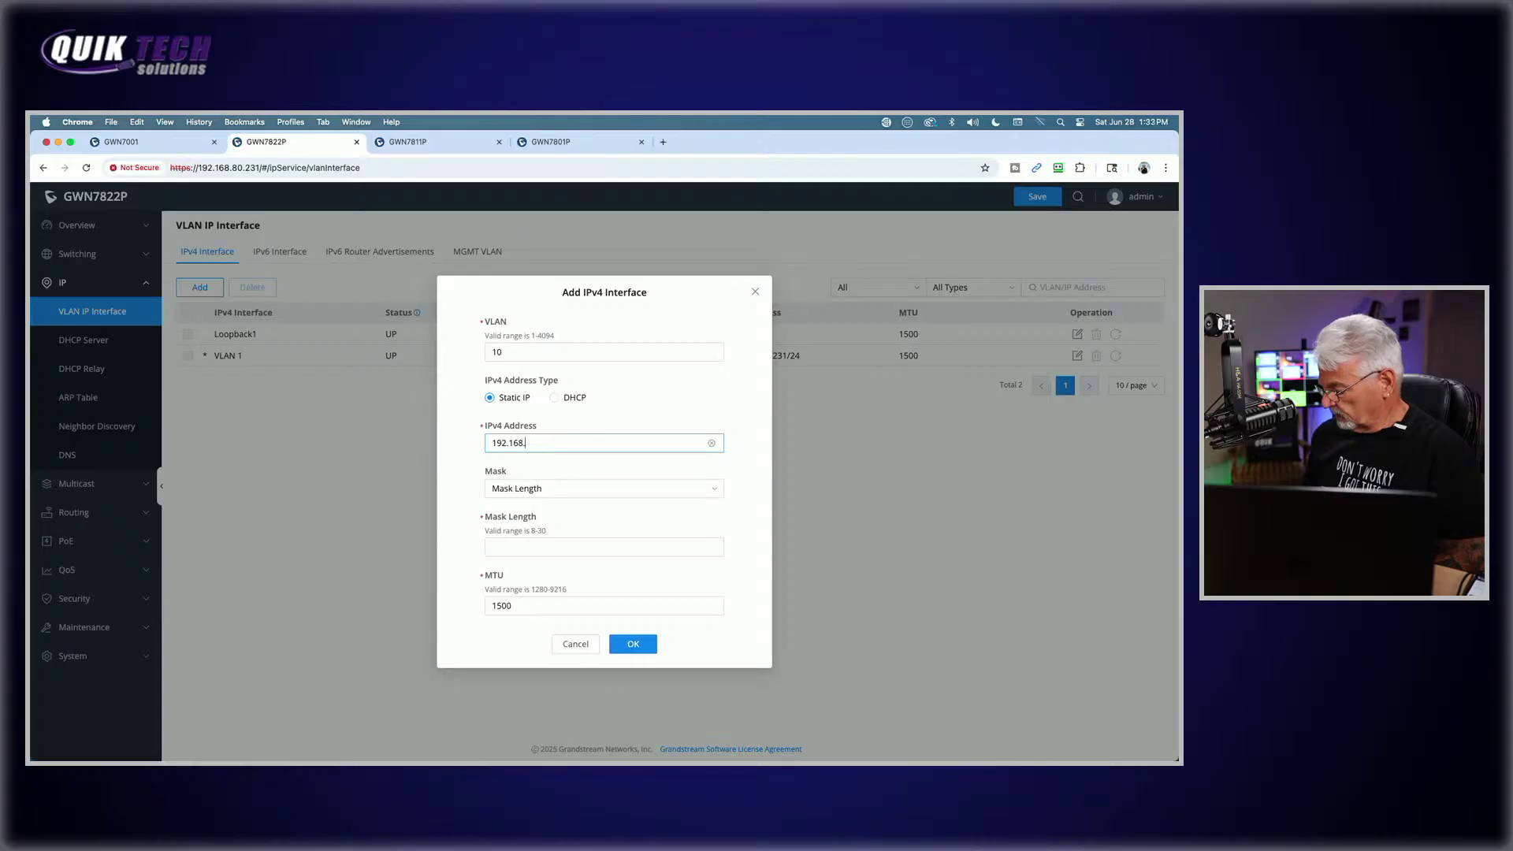
{"action": "type", "text": "10.1"}
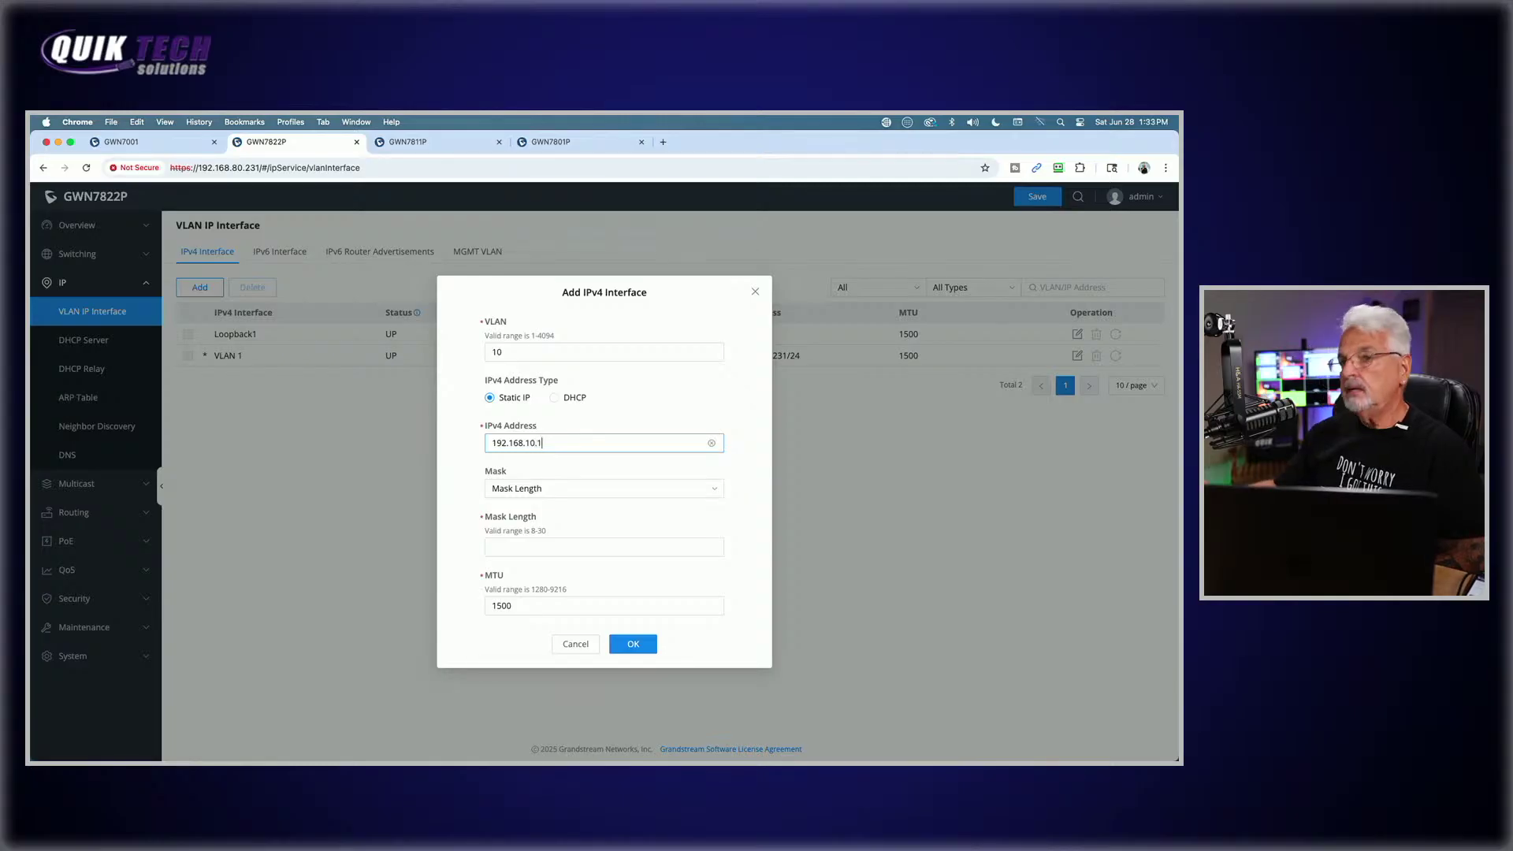
{"action": "left_click", "coordinate": [605, 546]}
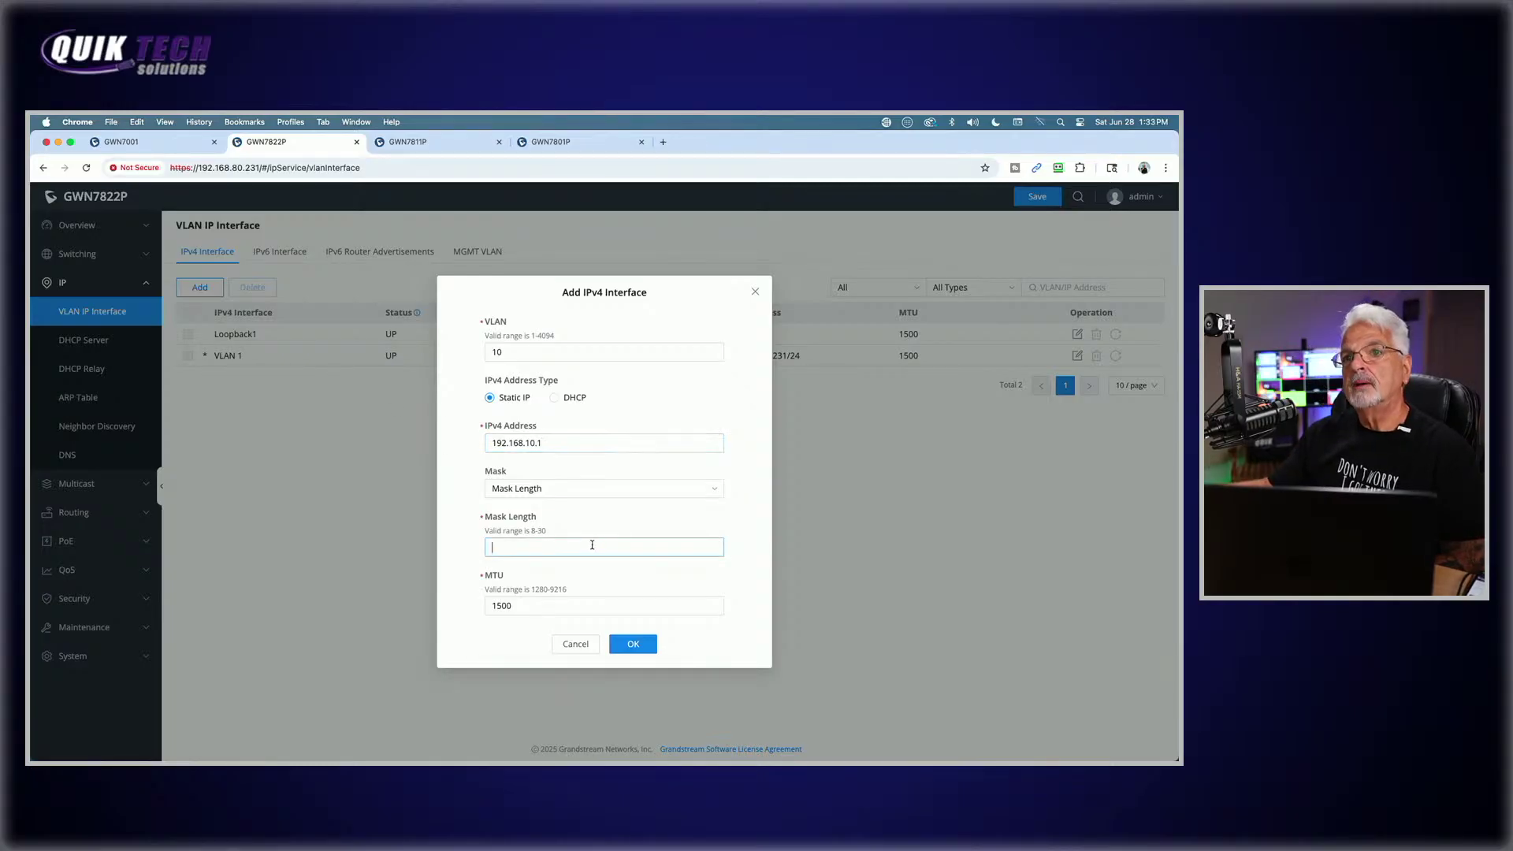
{"action": "type", "text": "24"}
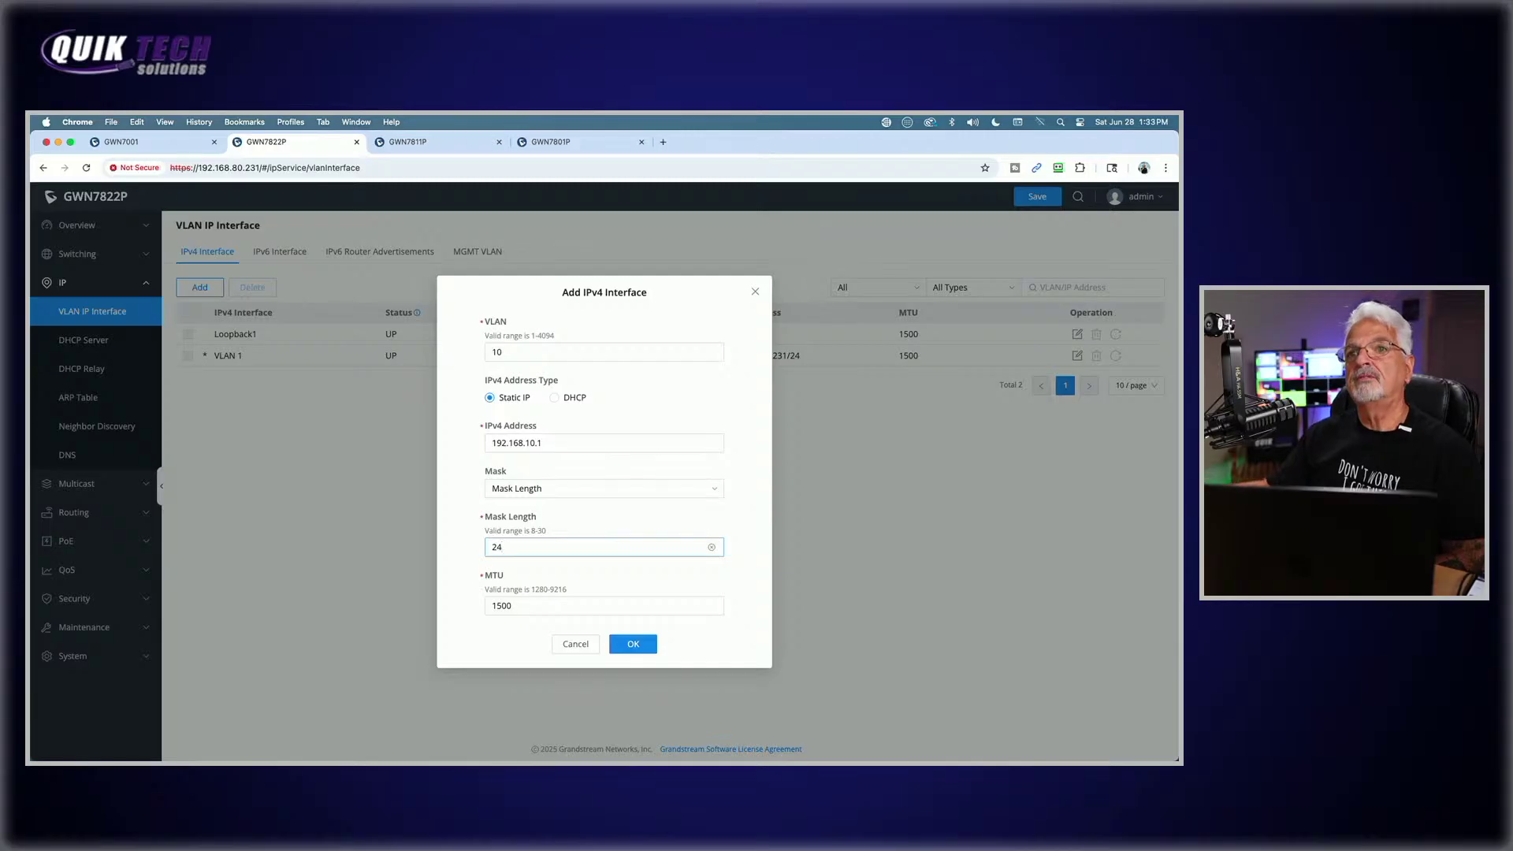
{"action": "left_click", "coordinate": [635, 645]}
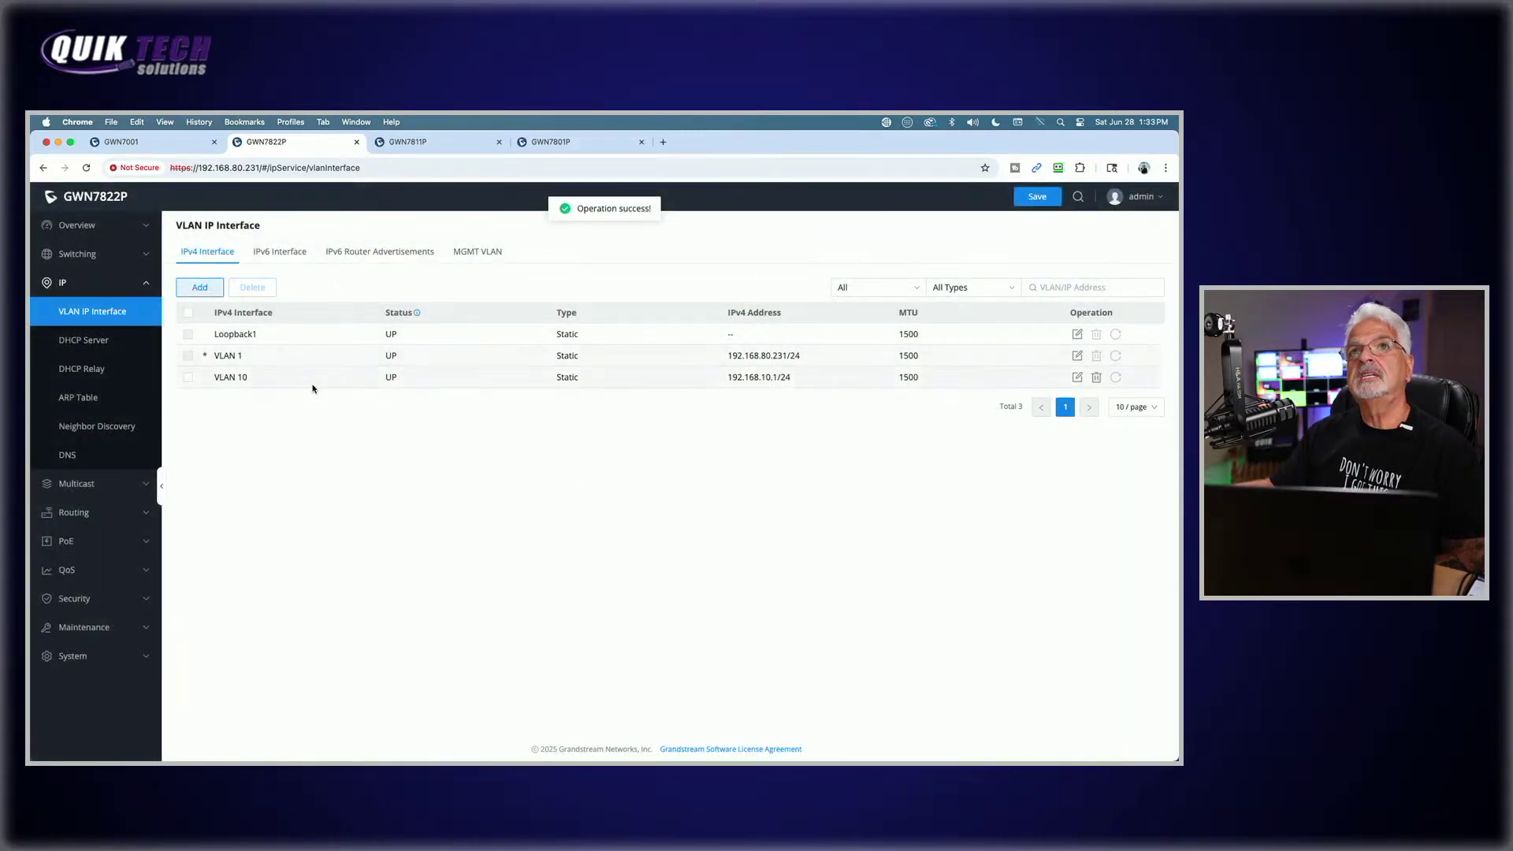
Add a VLAN 20 interface with address 192.168.20.1 and mask length 24.
{"action": "left_click", "coordinate": [200, 289]}
{"action": "left_click", "coordinate": [524, 351]}
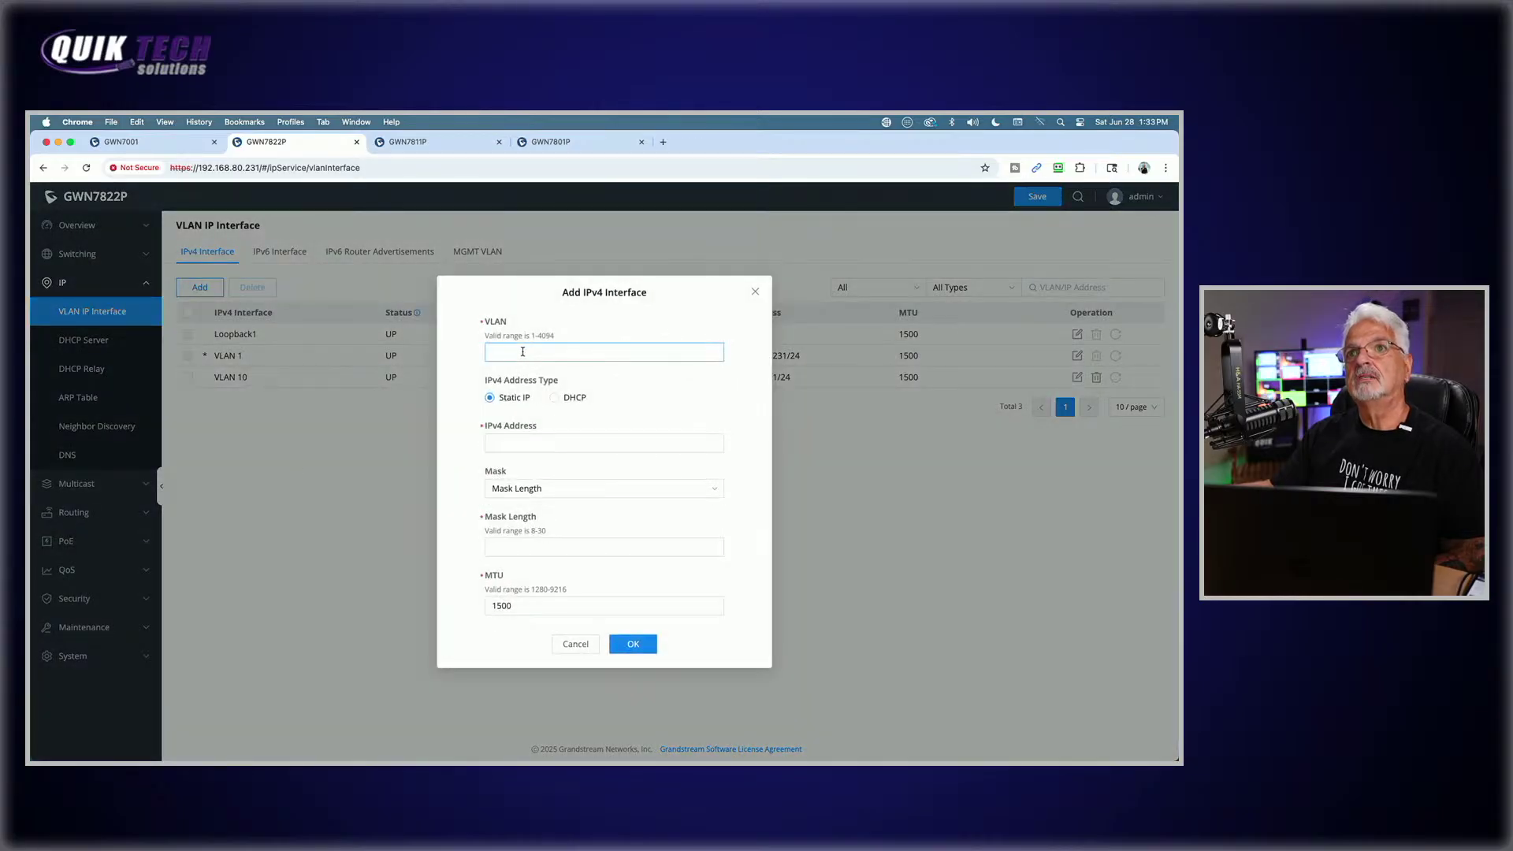
{"action": "type", "text": "20"}
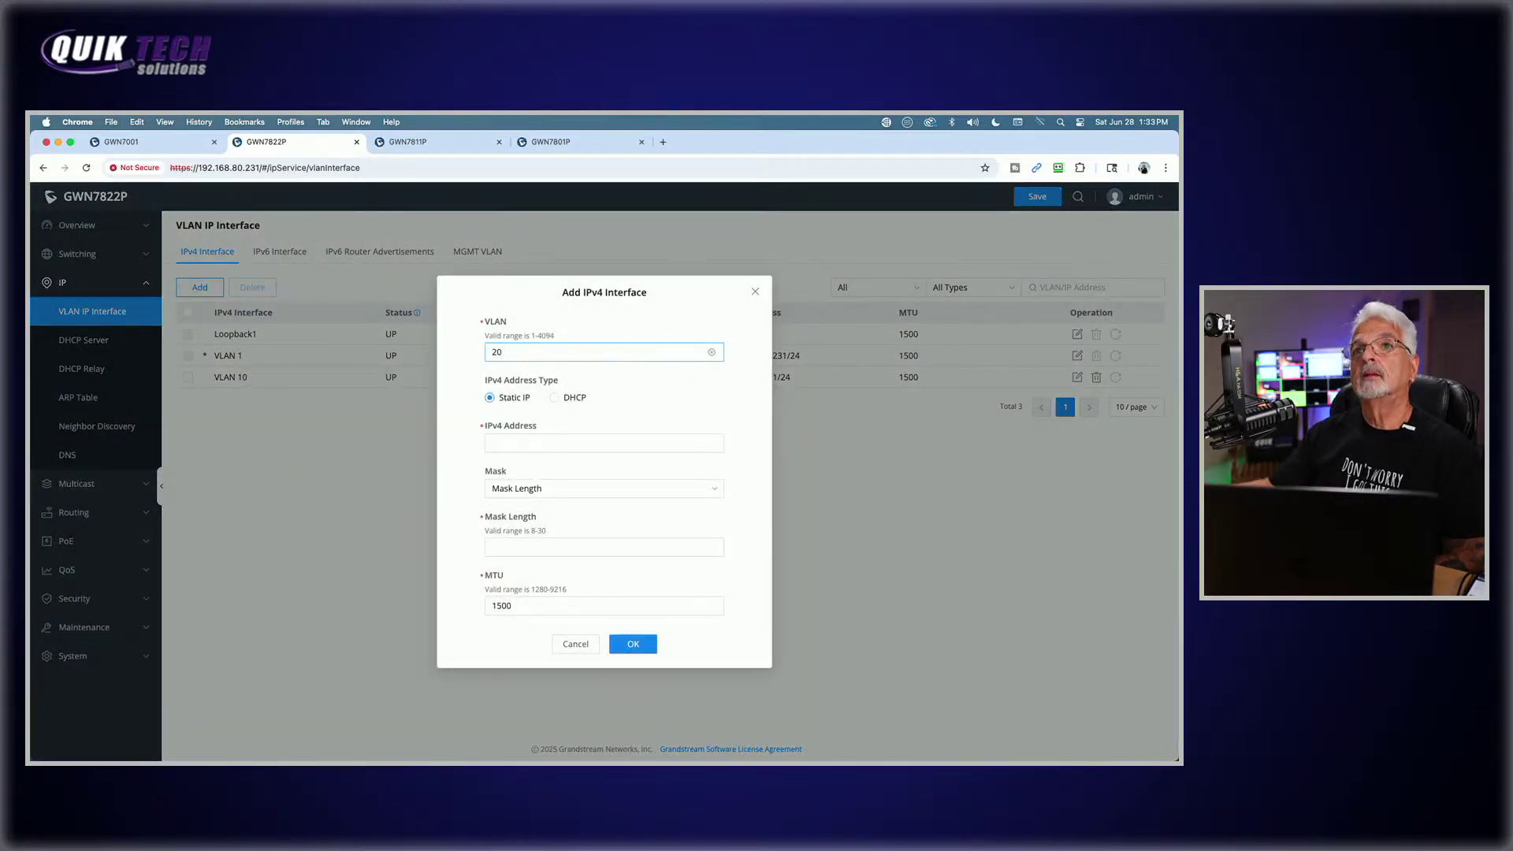
{"action": "left_click", "coordinate": [511, 447]}
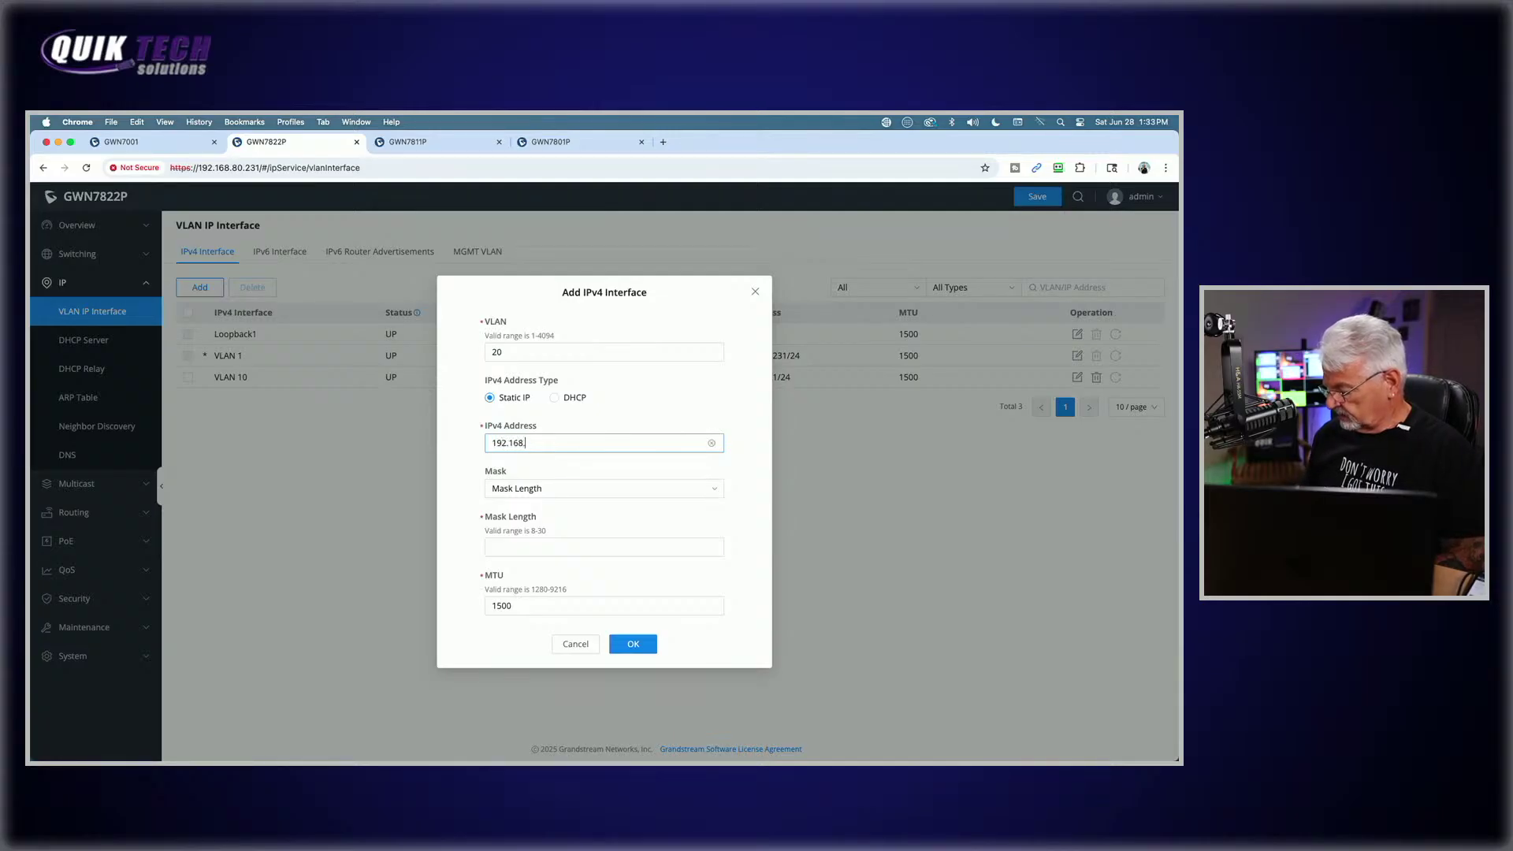
{"action": "type", "text": "192.168.20.1"}
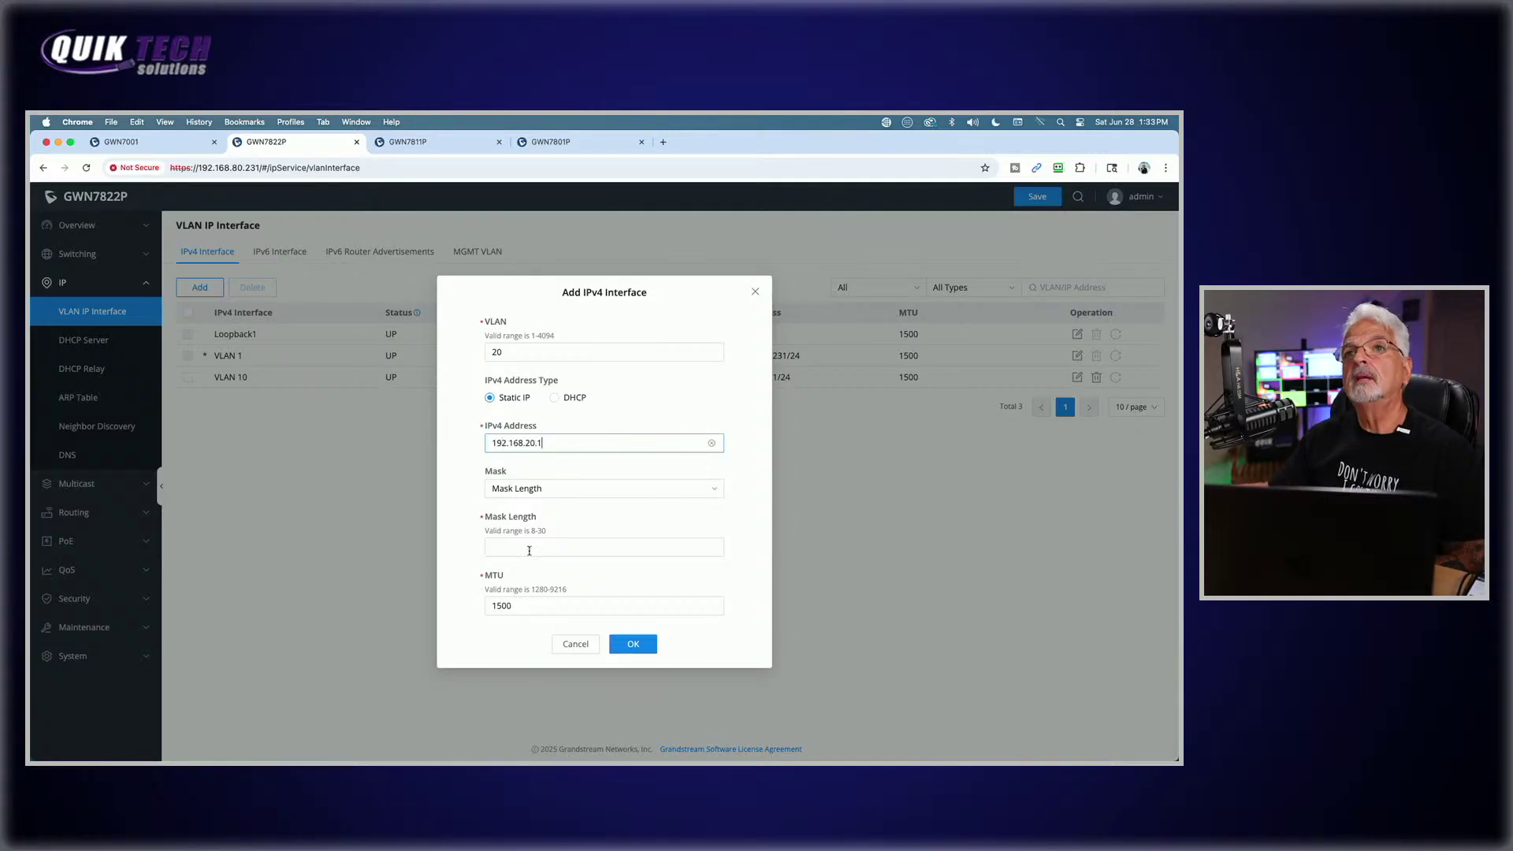
{"action": "left_click", "coordinate": [511, 546]}
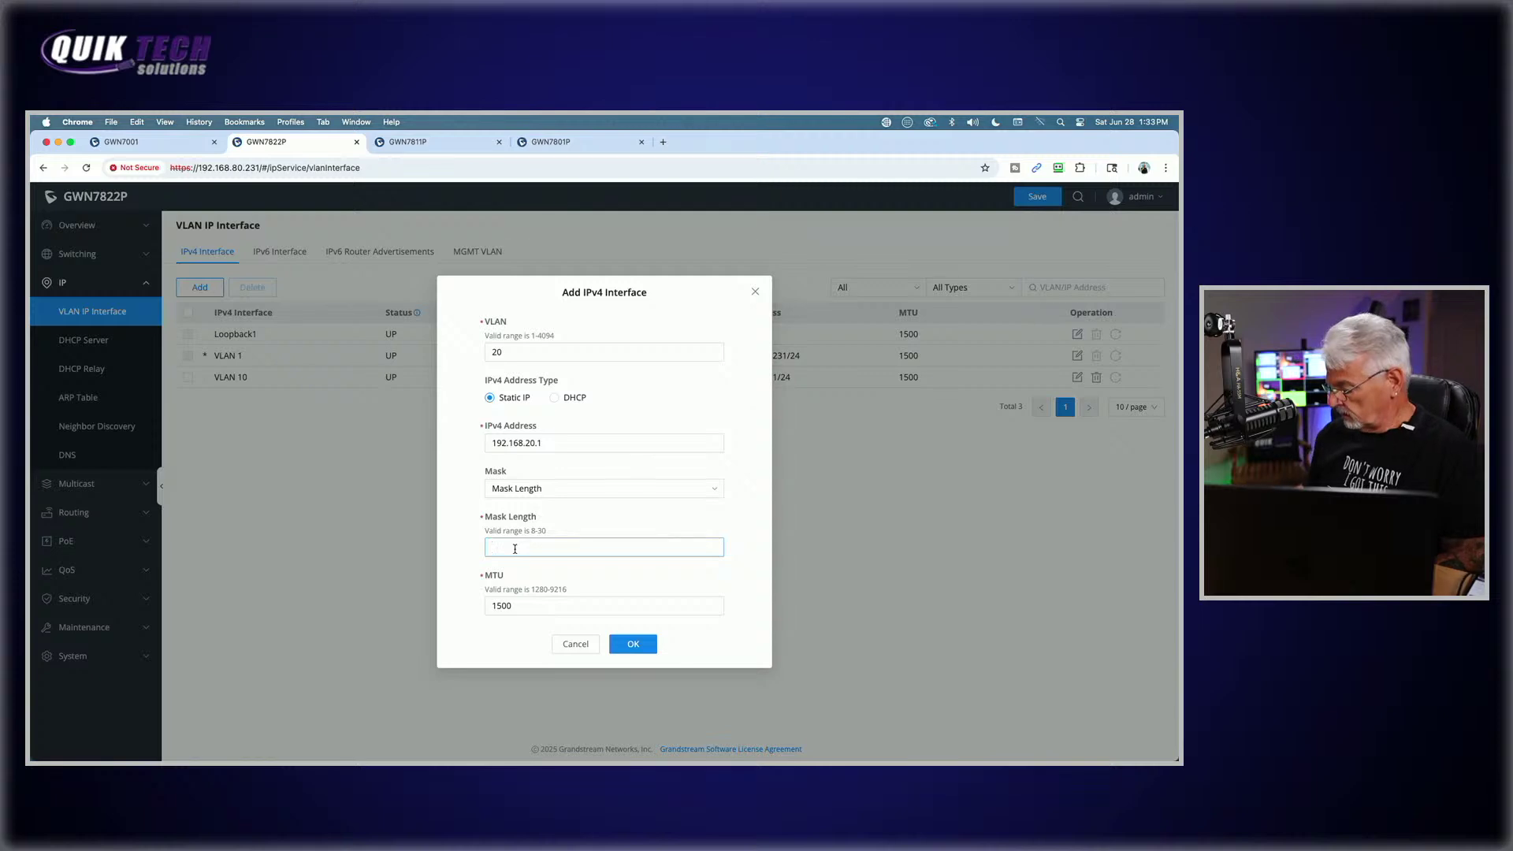
{"action": "type", "text": "24"}
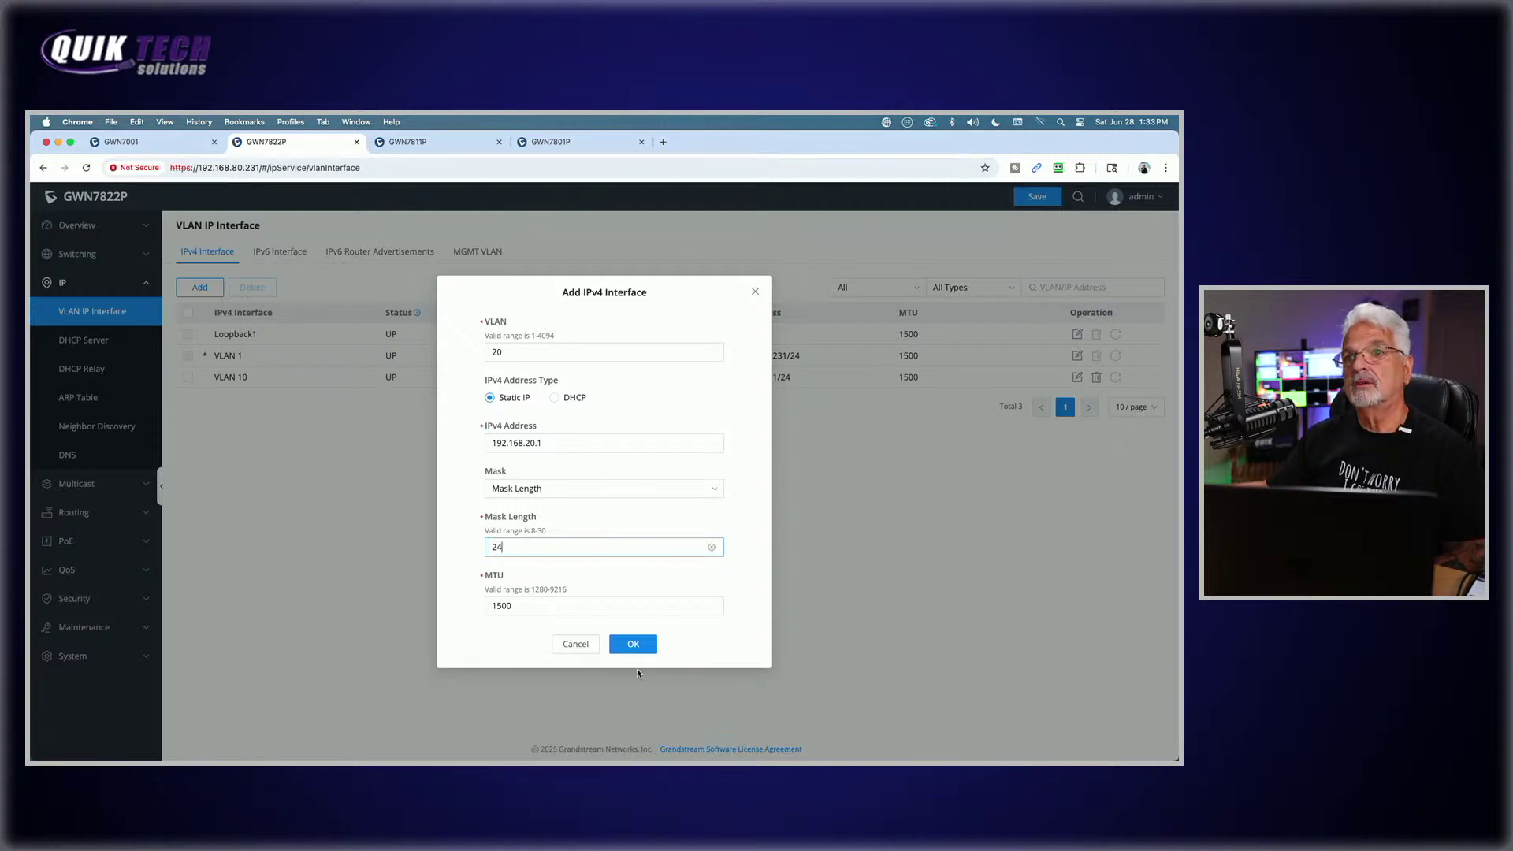
{"action": "left_click", "coordinate": [644, 645]}
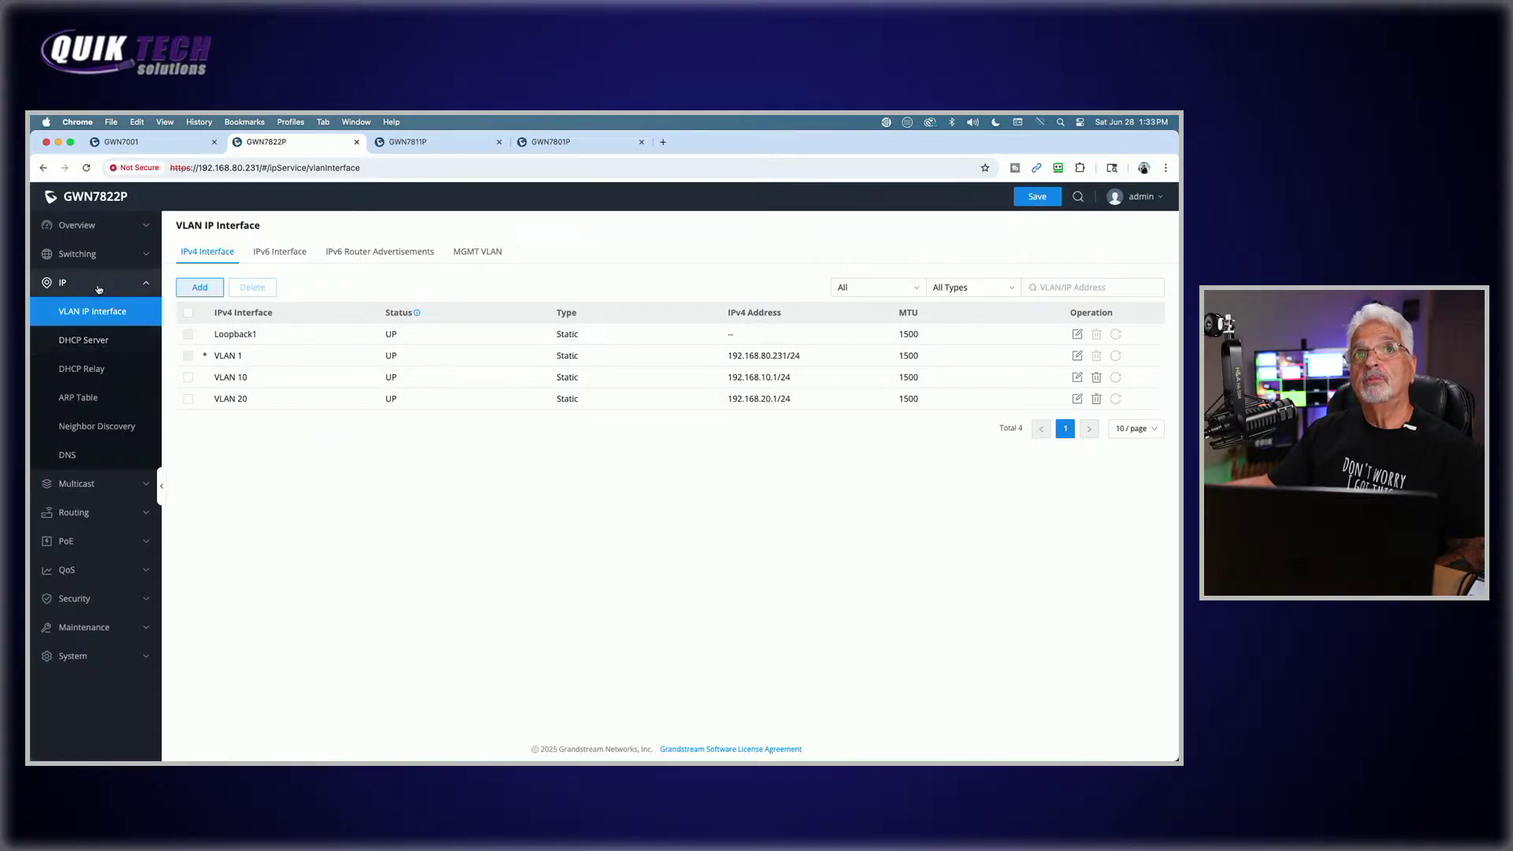
Untag port 1 from VLAN 10 and save the configuration.
{"action": "left_click", "coordinate": [106, 260]}
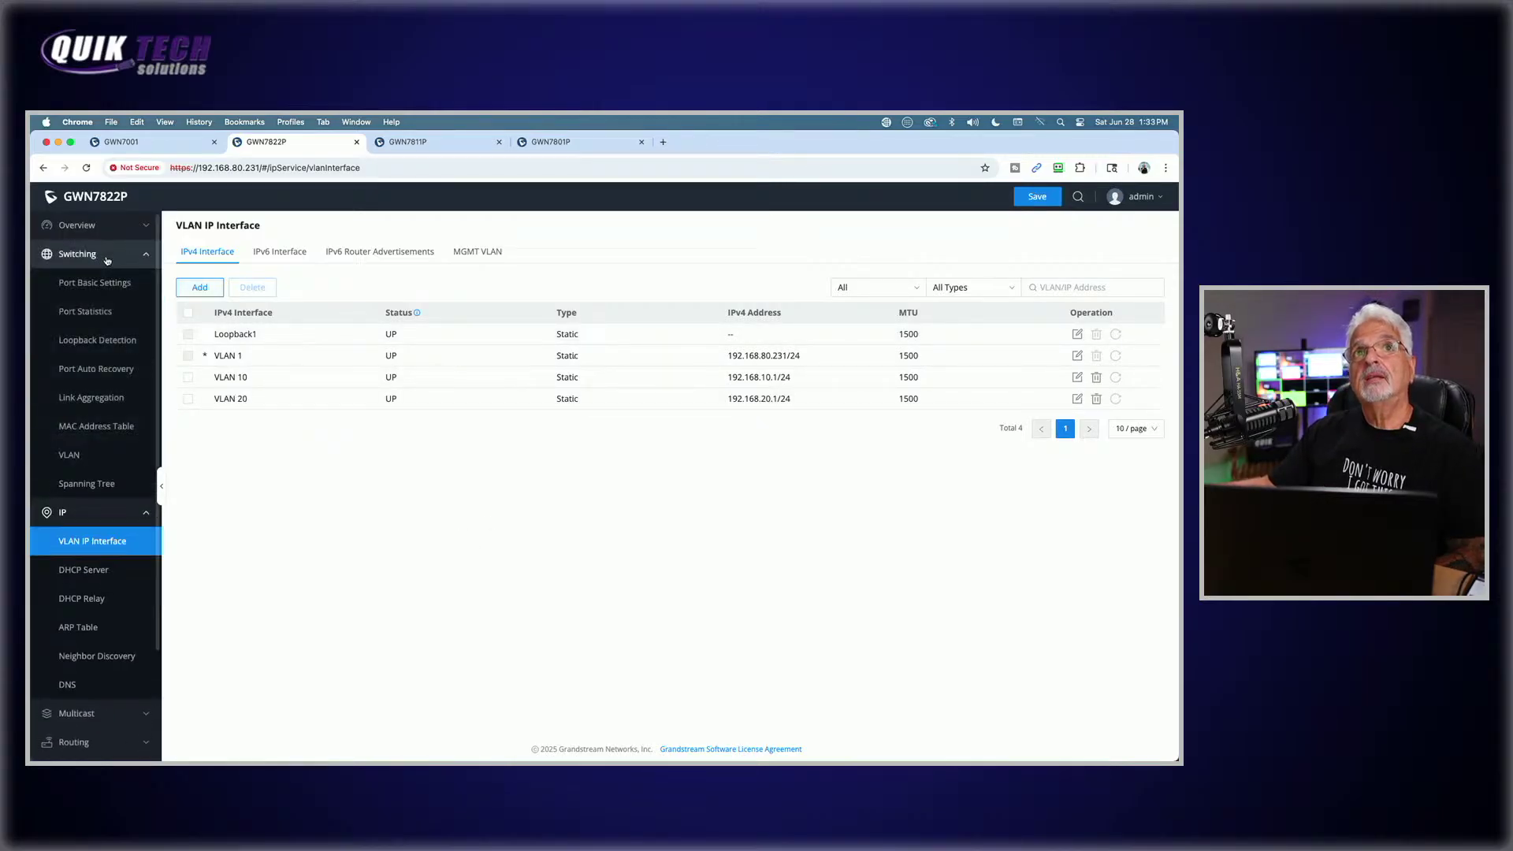
{"action": "left_click", "coordinate": [81, 455]}
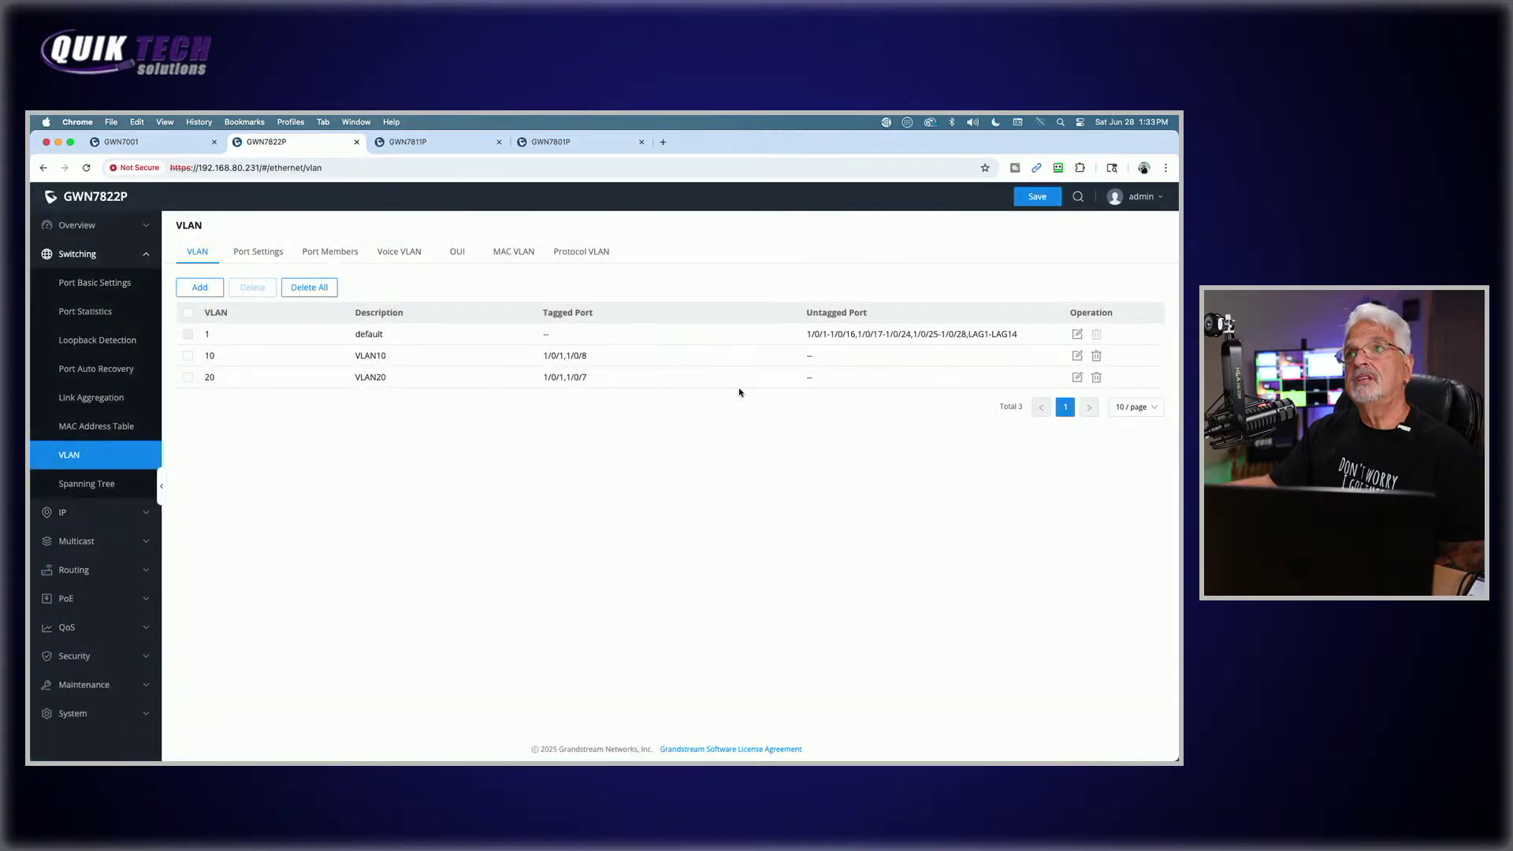
{"action": "left_click", "coordinate": [1078, 356]}
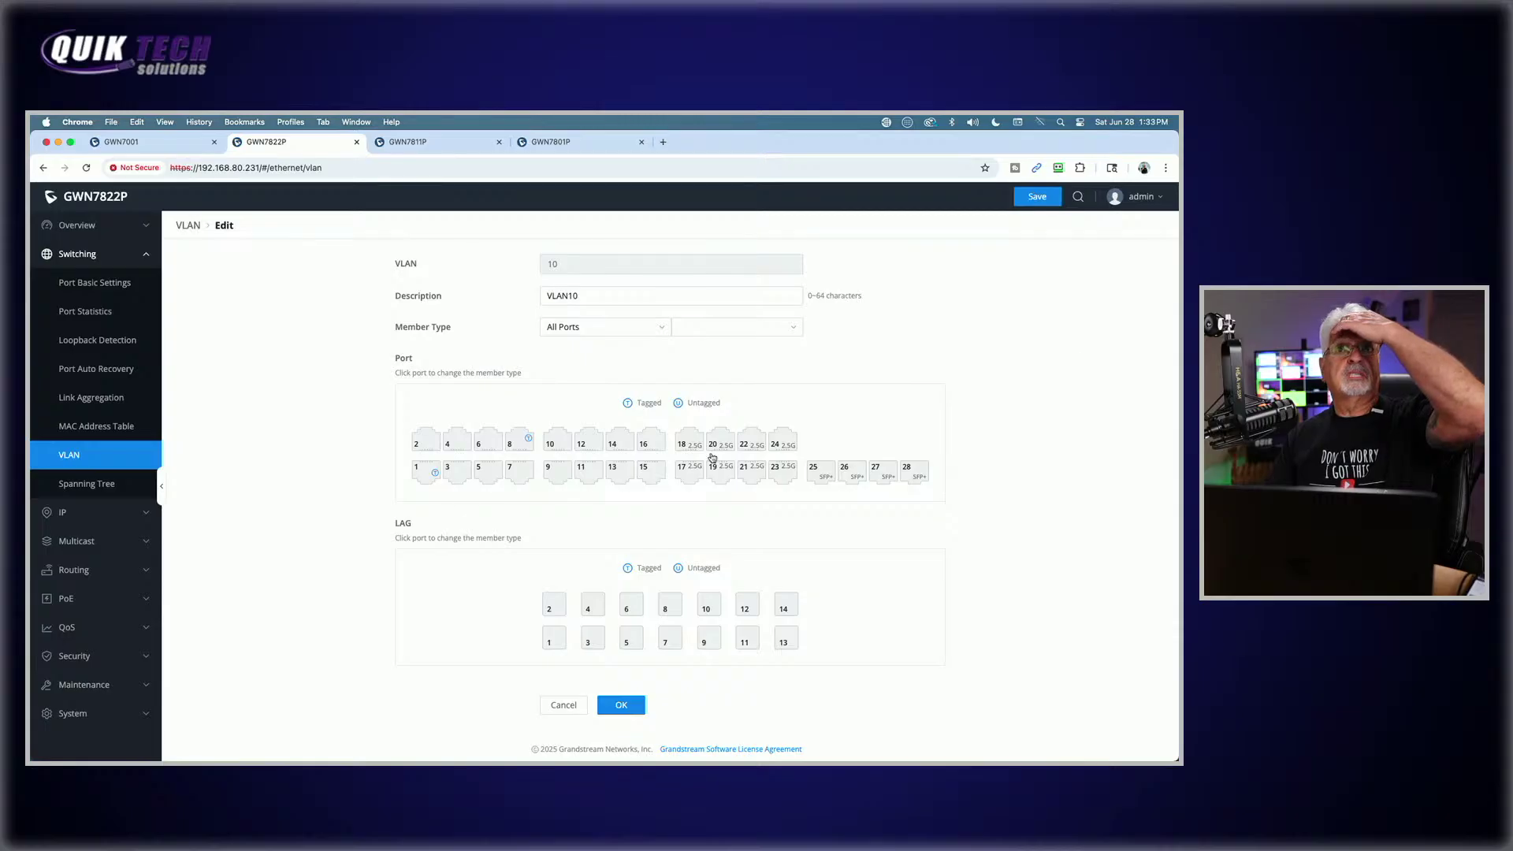
{"action": "left_click", "coordinate": [426, 477]}
{"action": "left_click", "coordinate": [620, 702]}
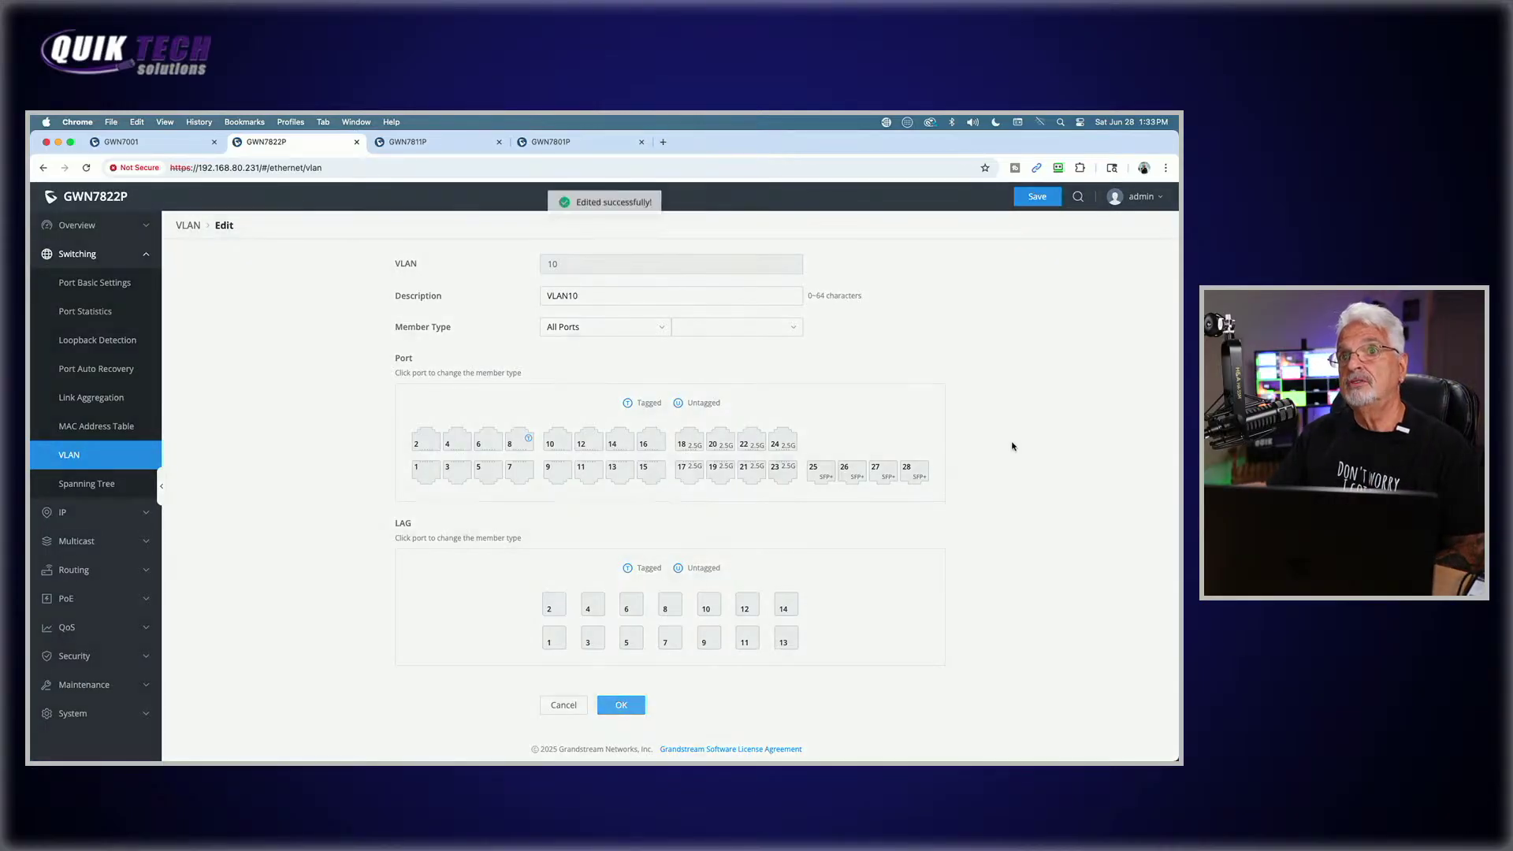
{"action": "left_click", "coordinate": [1031, 202]}
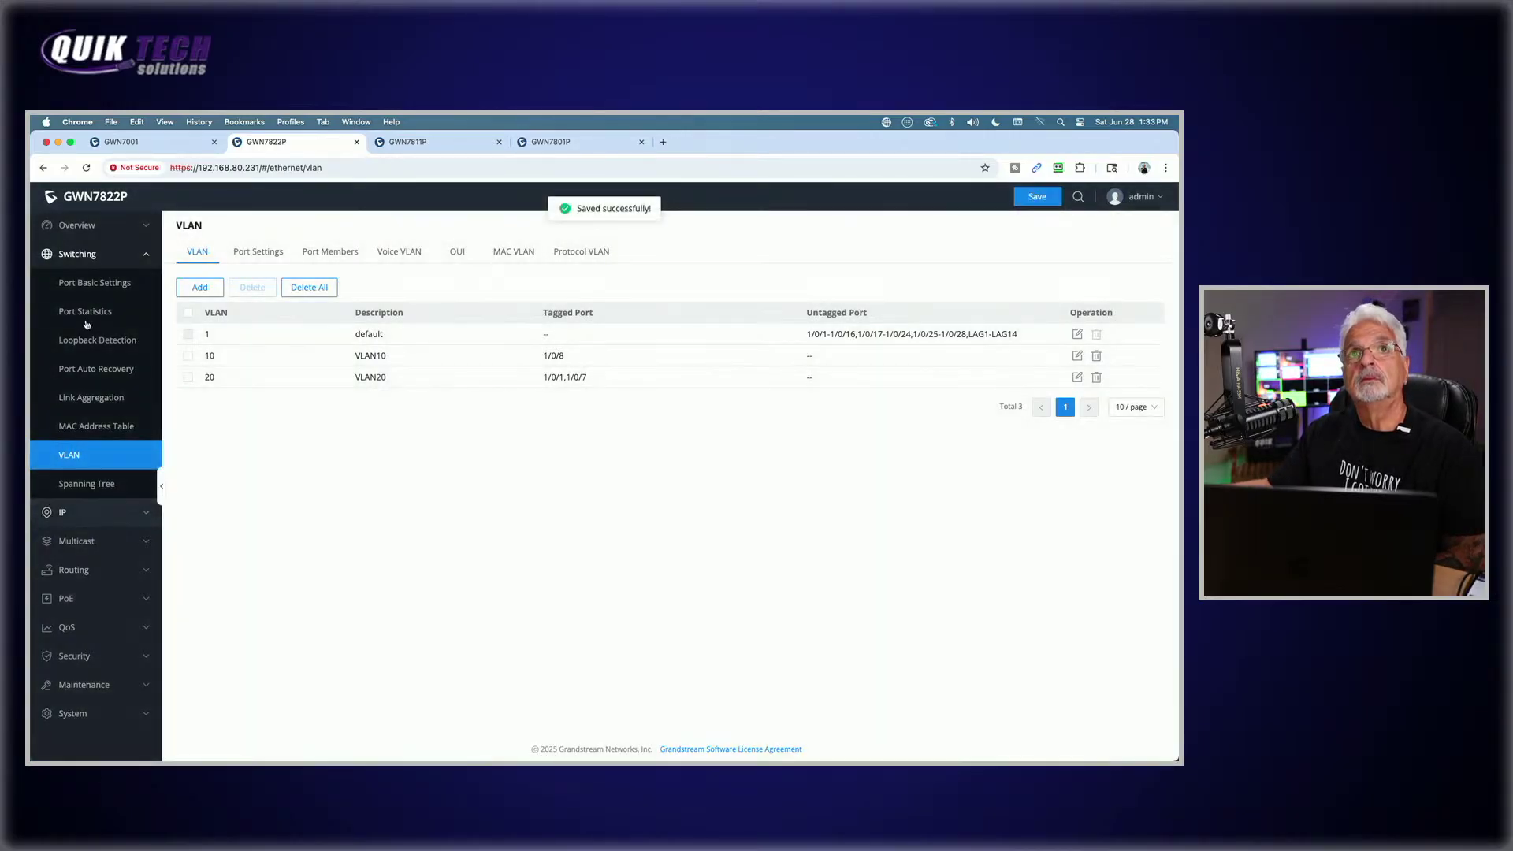
Review the VLAN IP interface table, then recheck VLAN 10's port membership.
{"action": "left_click", "coordinate": [78, 254]}
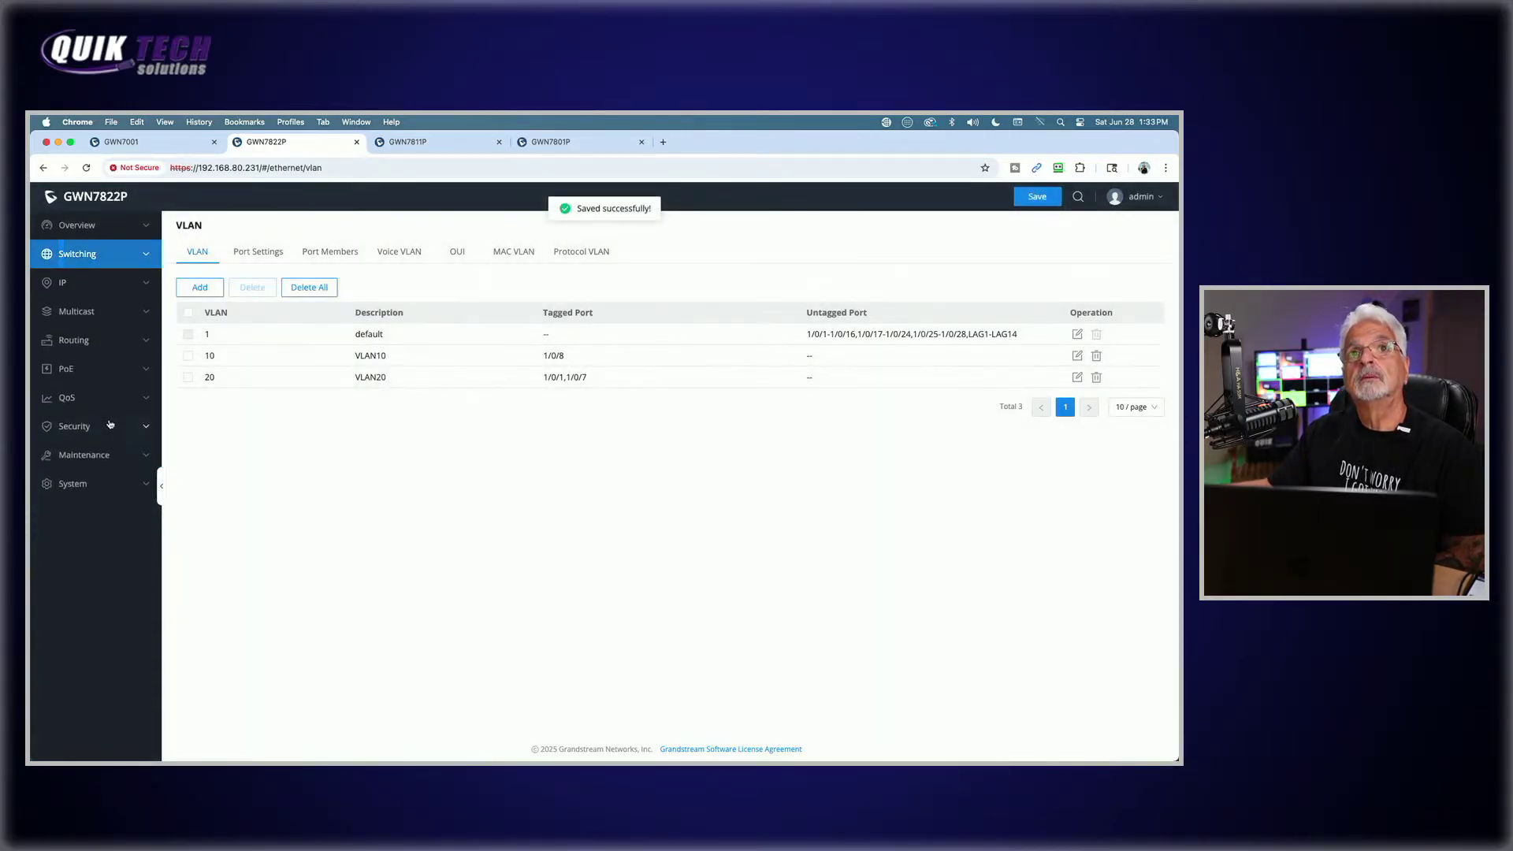
{"action": "left_click", "coordinate": [71, 281]}
{"action": "left_click", "coordinate": [78, 316]}
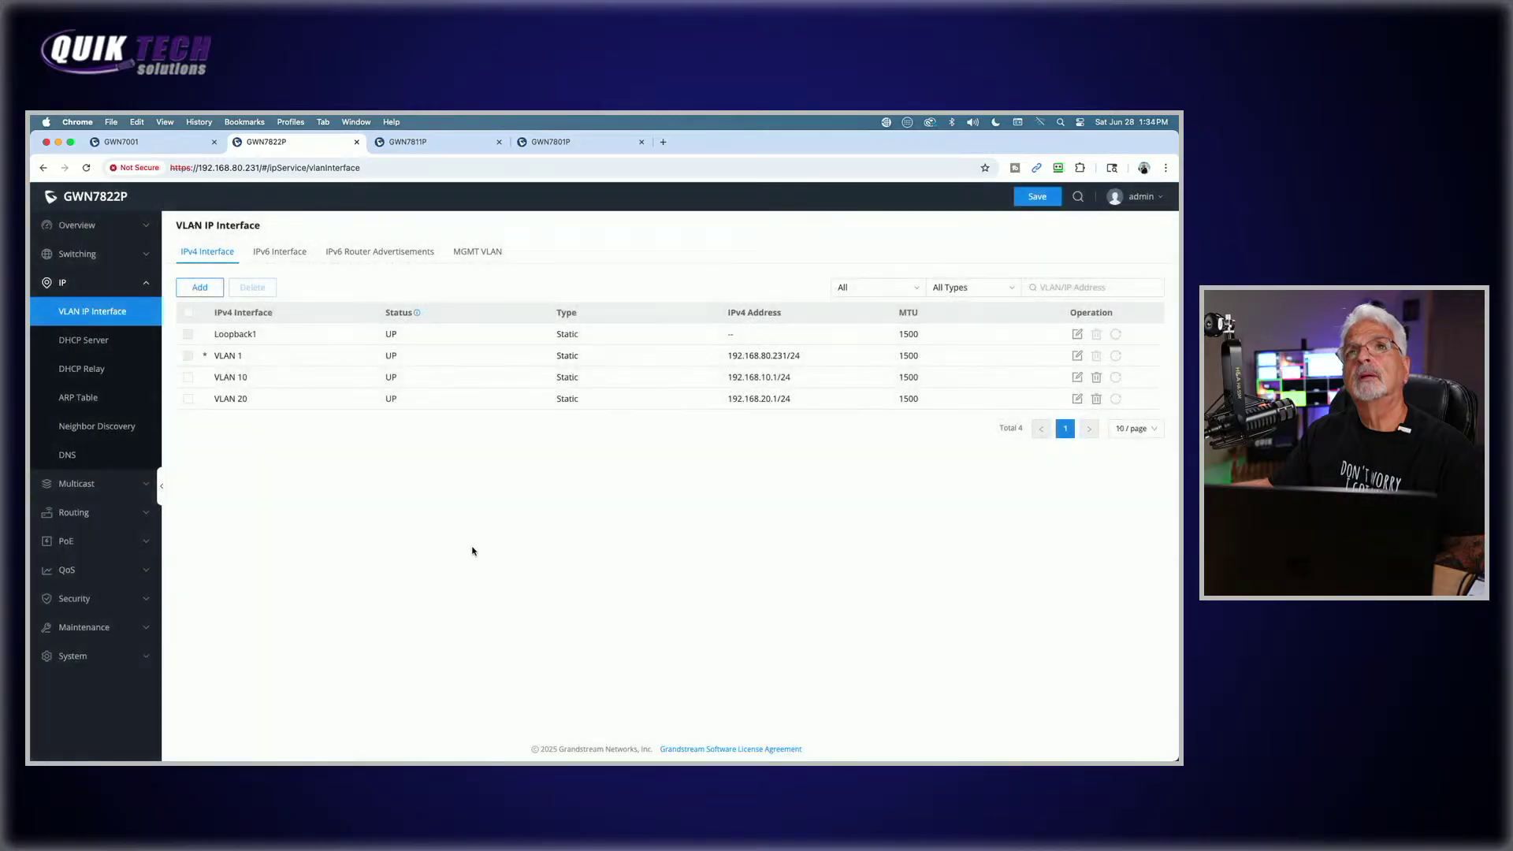
{"action": "left_click", "coordinate": [77, 253]}
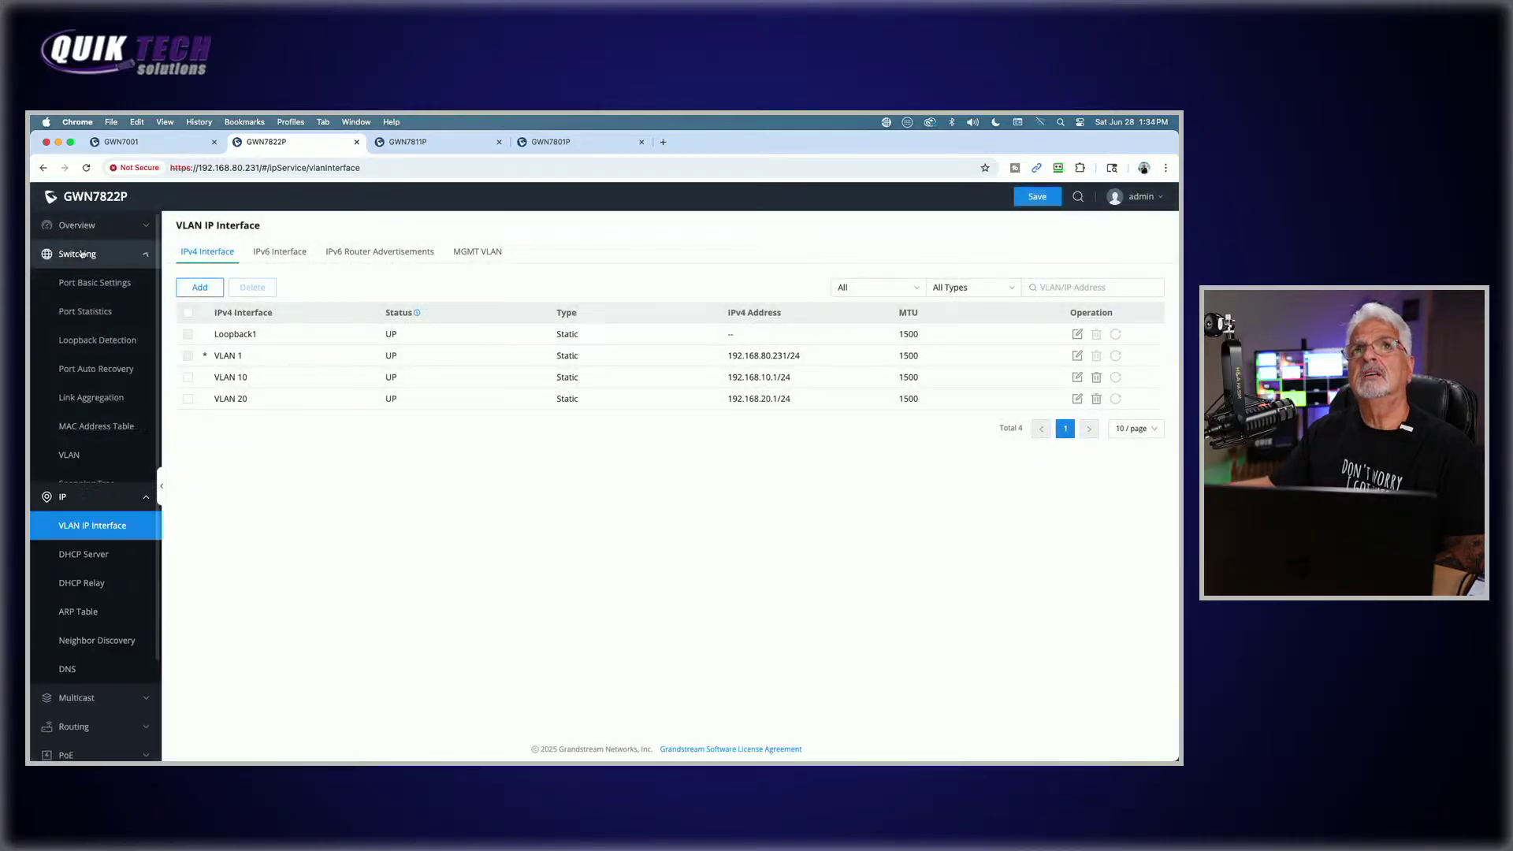
{"action": "left_click", "coordinate": [79, 457]}
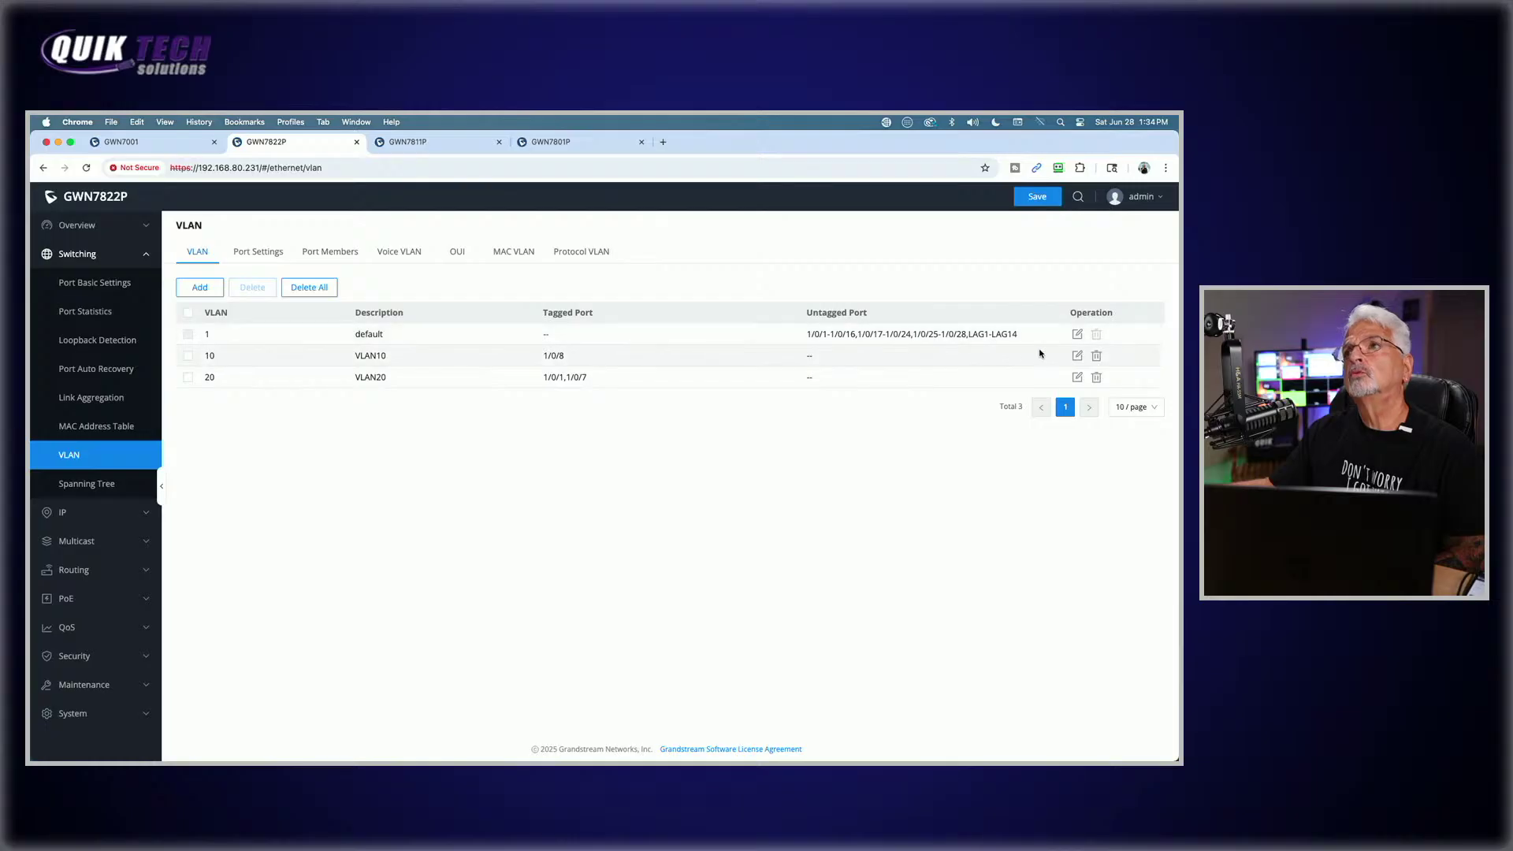
{"action": "left_click", "coordinate": [1076, 356]}
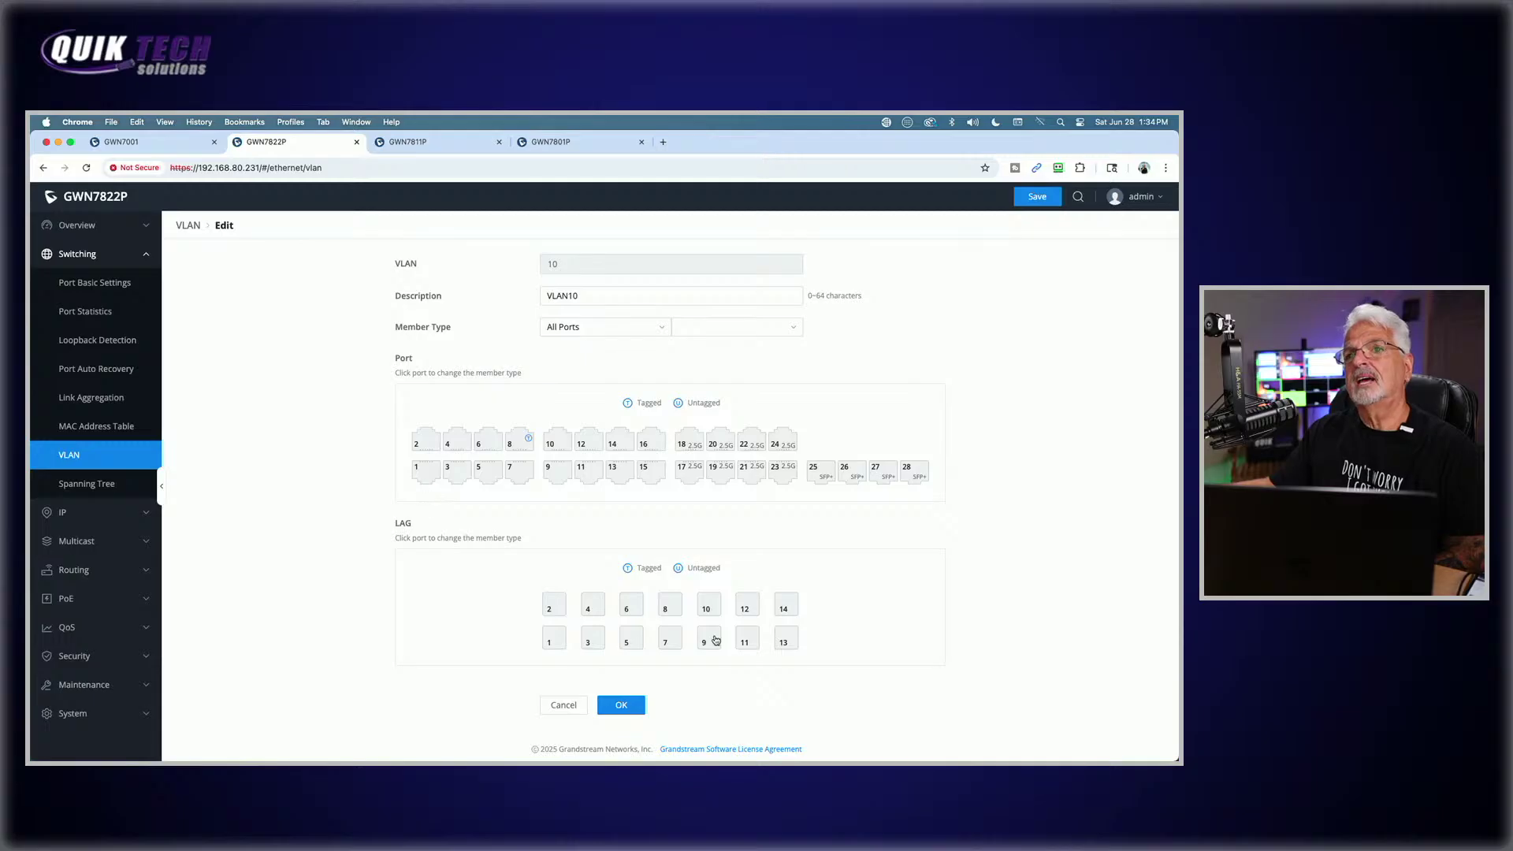
{"action": "left_click", "coordinate": [621, 704]}
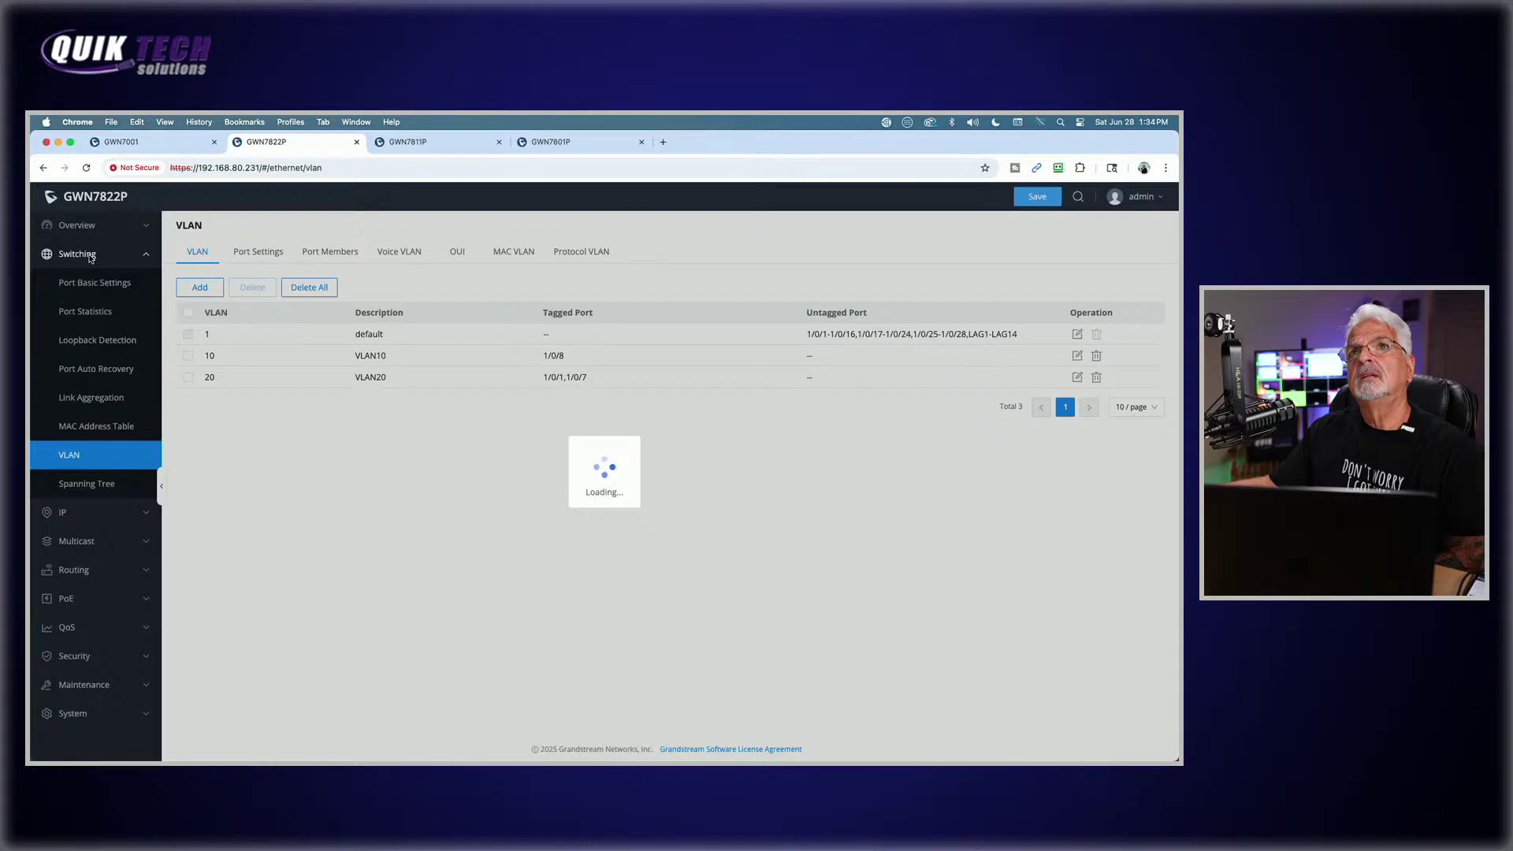
{"action": "left_click", "coordinate": [90, 256]}
{"action": "left_click", "coordinate": [66, 285]}
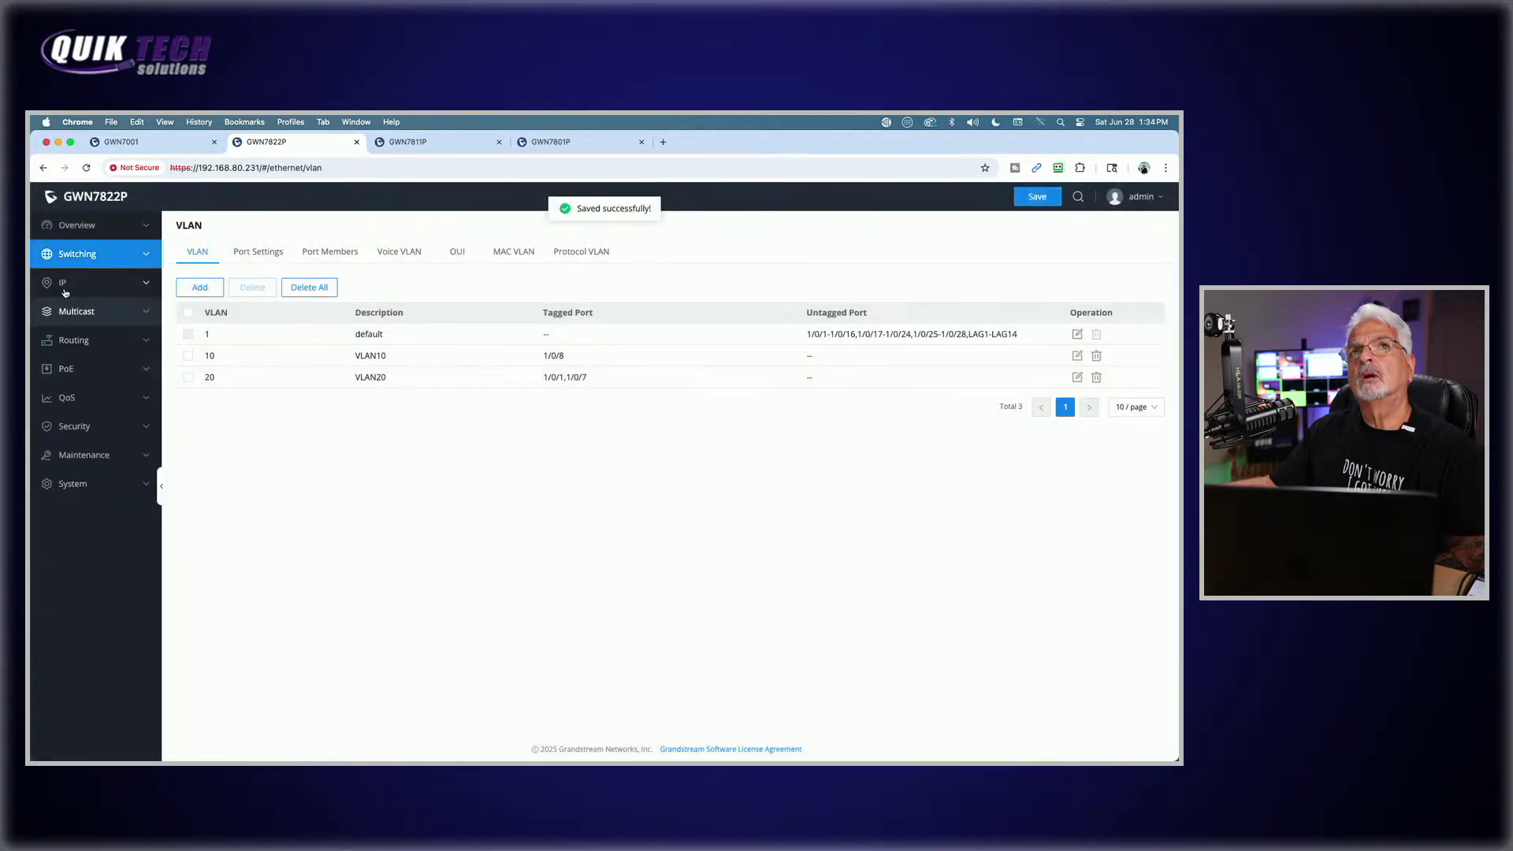
{"action": "left_click", "coordinate": [92, 314]}
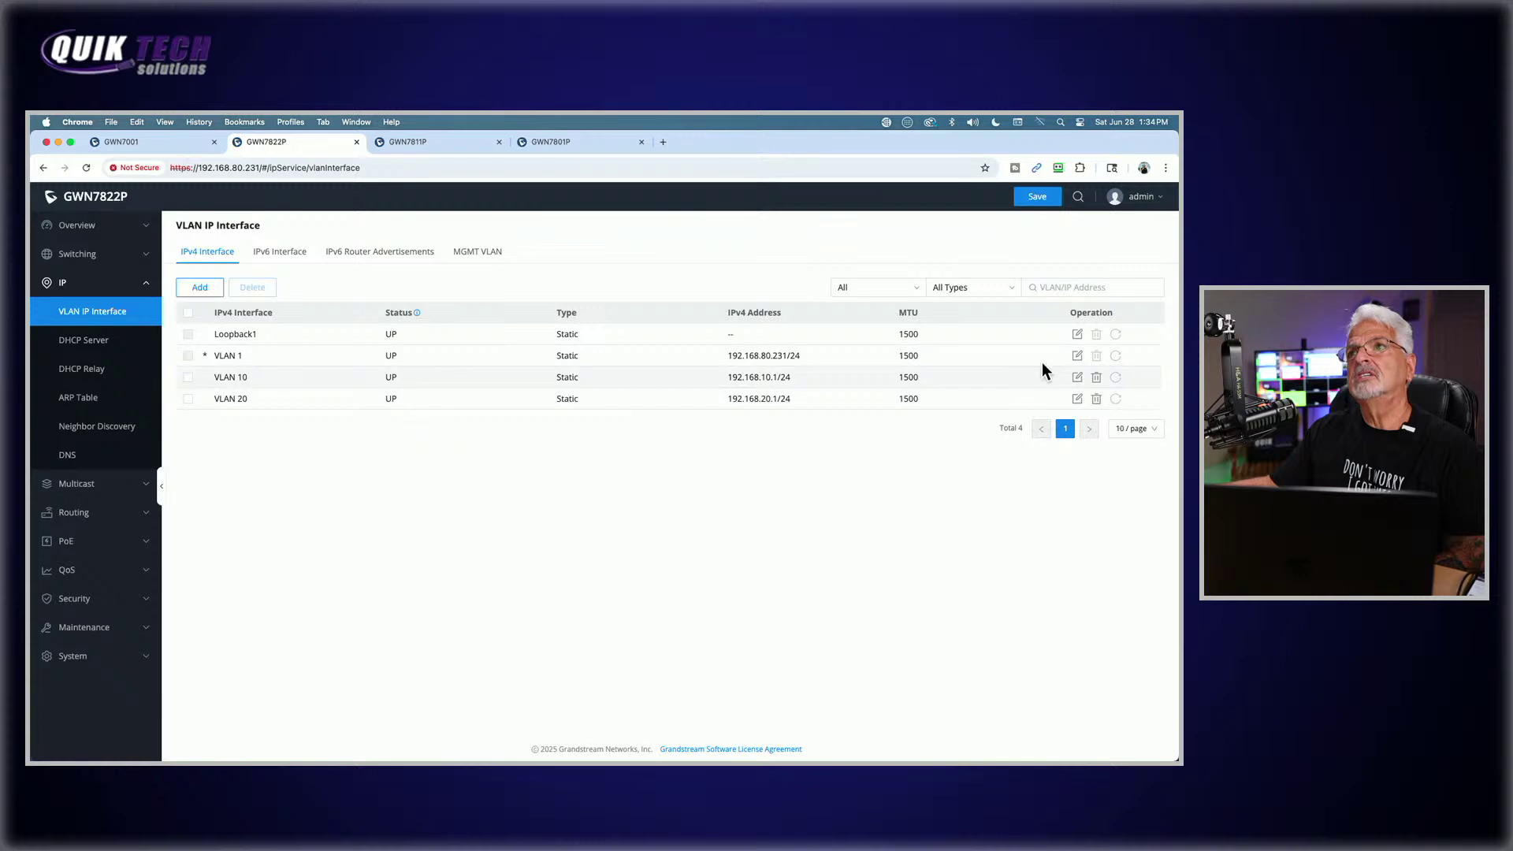
{"action": "left_click", "coordinate": [1078, 377]}
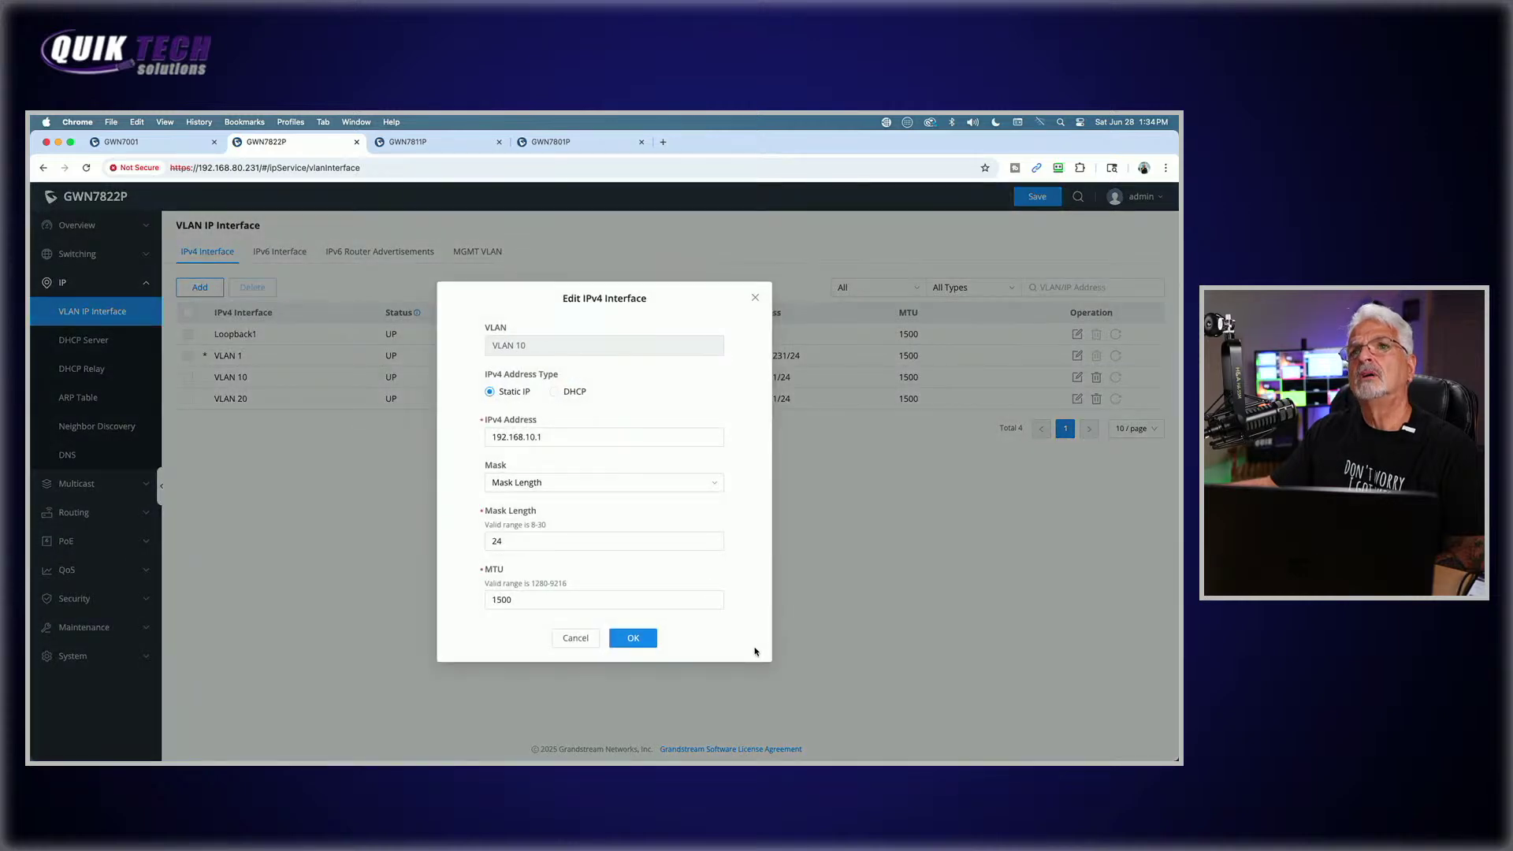
{"action": "left_click", "coordinate": [576, 638]}
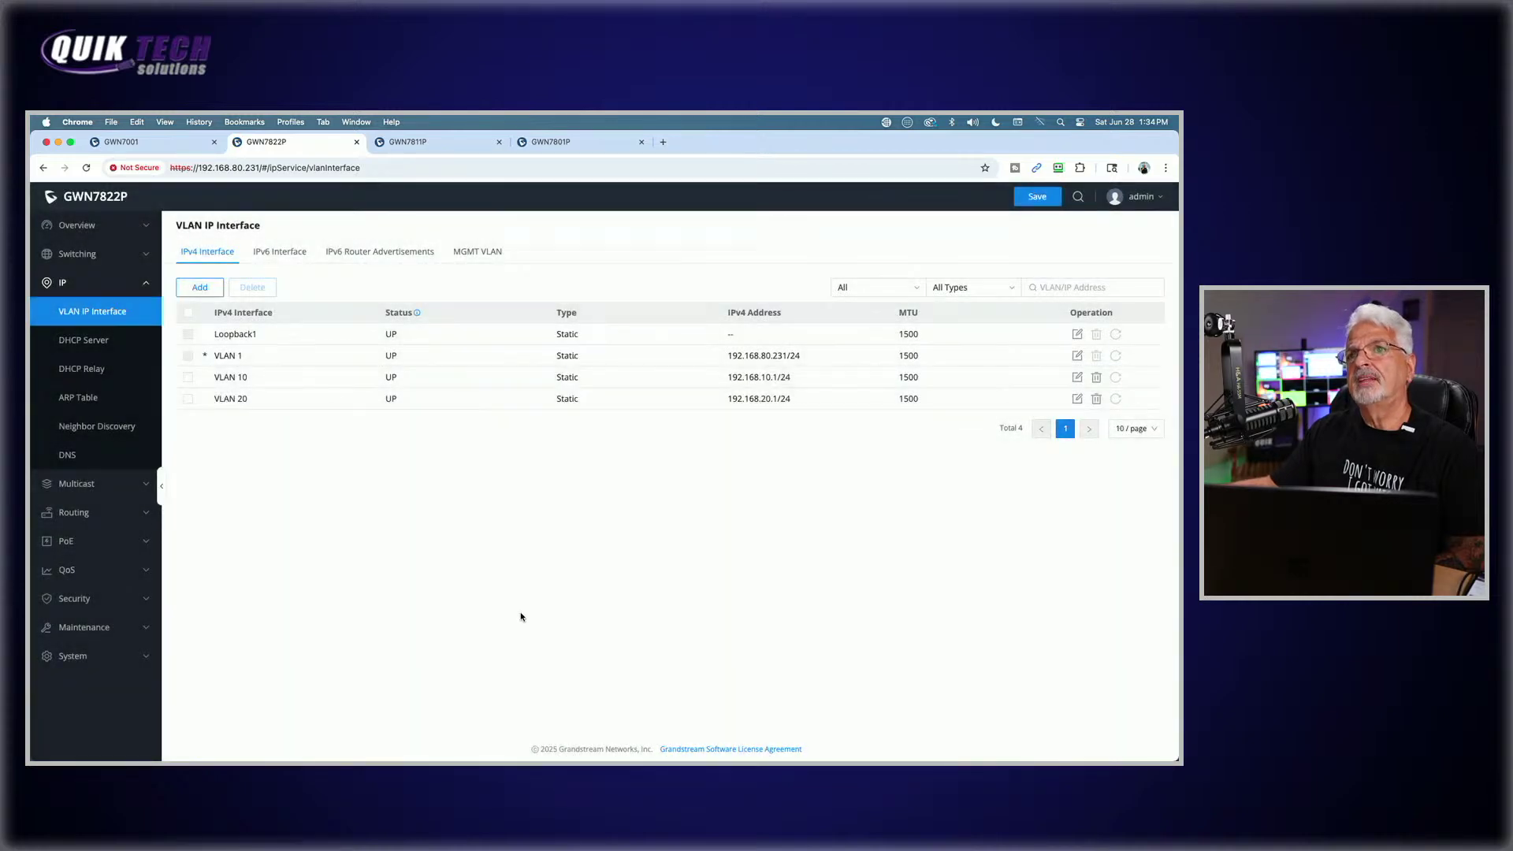
{"action": "left_click", "coordinate": [93, 282]}
{"action": "left_click", "coordinate": [96, 258]}
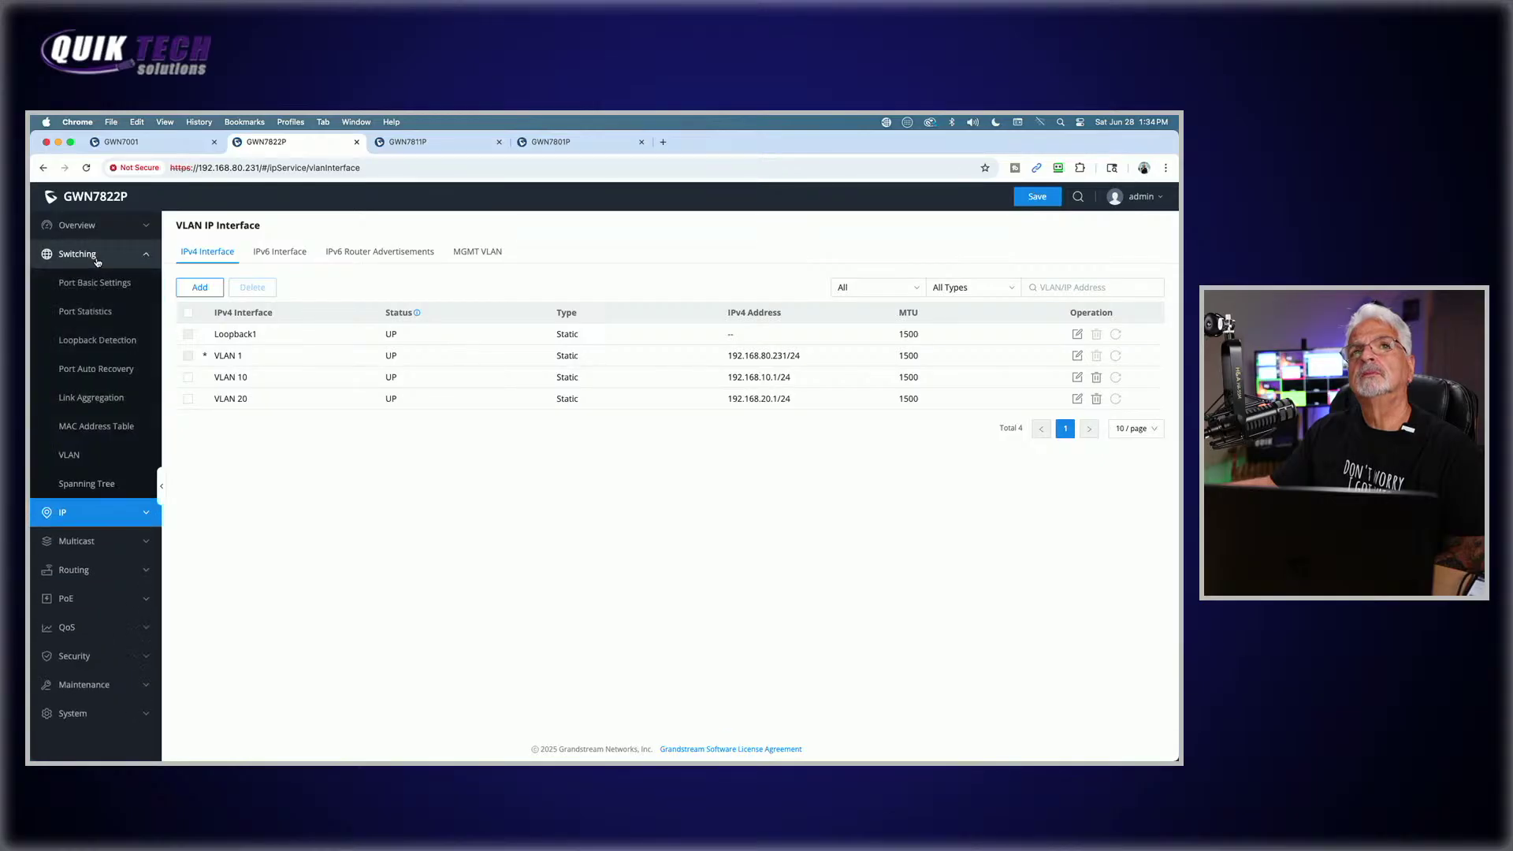
{"action": "left_click", "coordinate": [88, 456]}
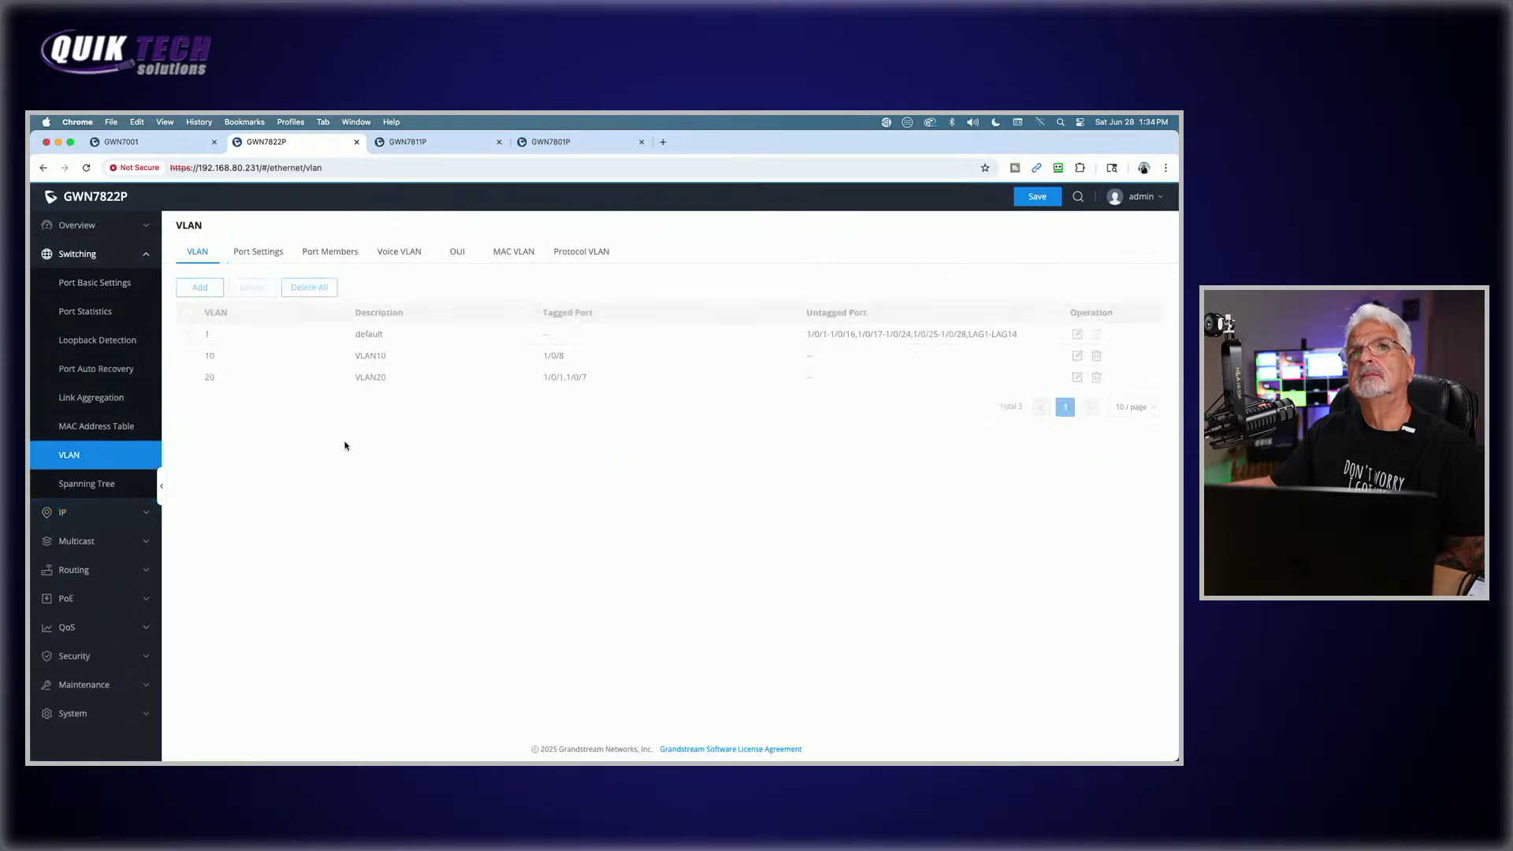
Untag port 1 on VLAN 20, save, then open IP > VLAN IP Interface.
{"action": "left_click", "coordinate": [1077, 377]}
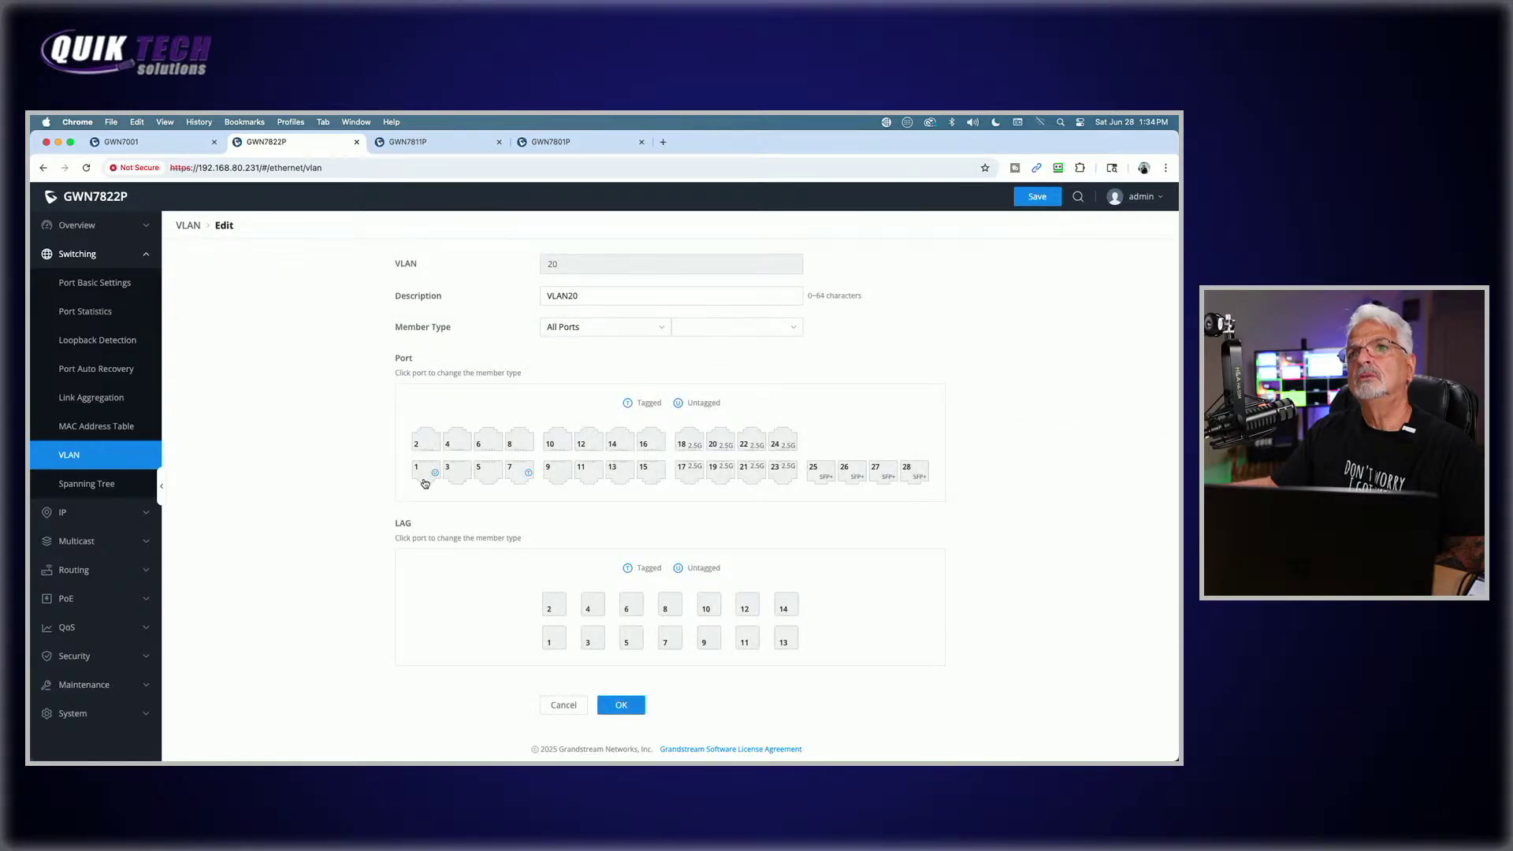
{"action": "left_click", "coordinate": [621, 705]}
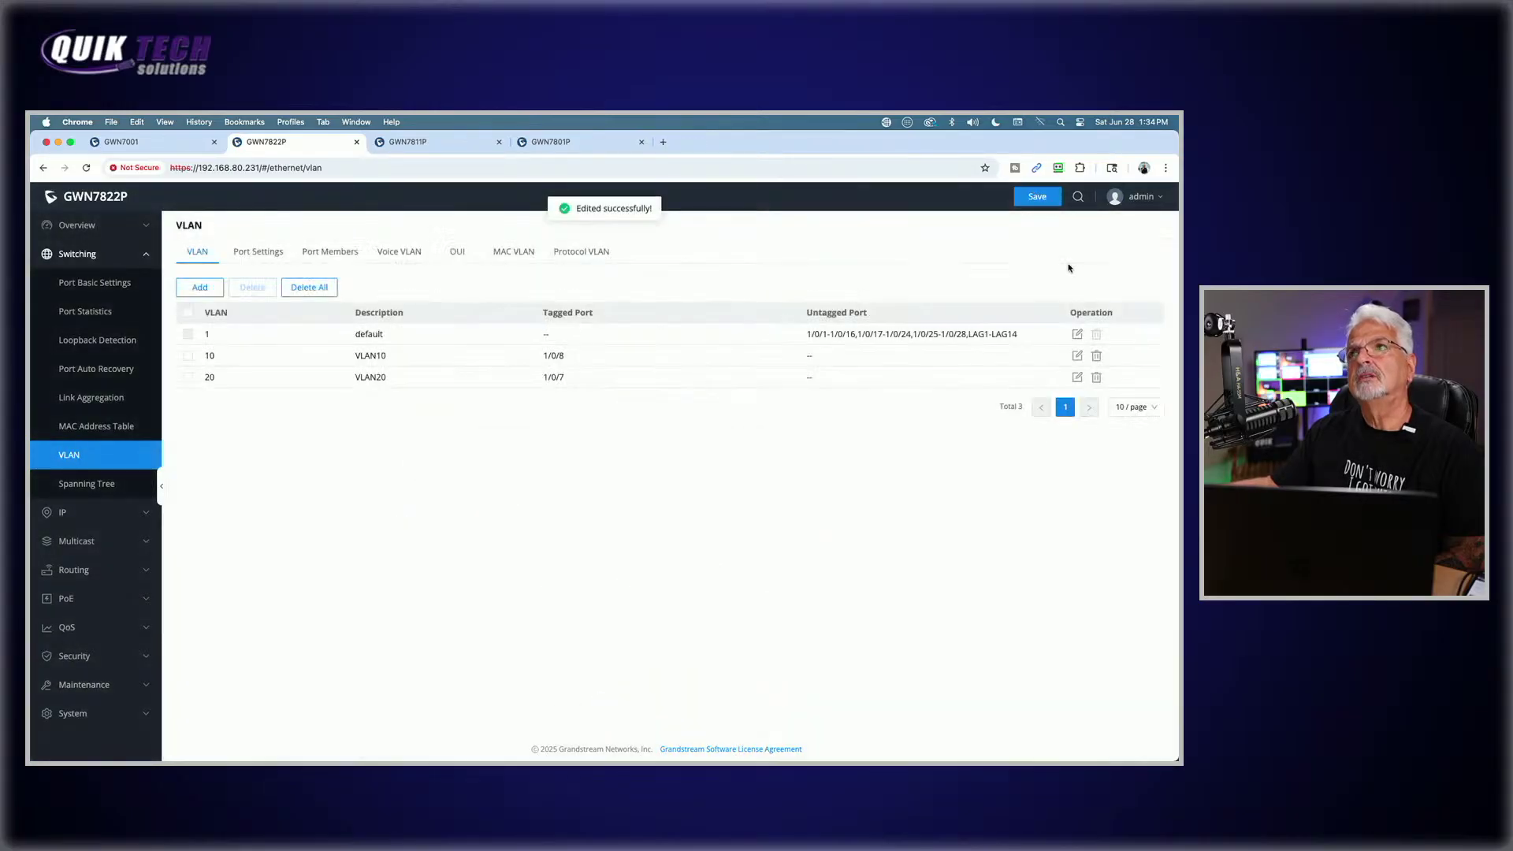
{"action": "left_click", "coordinate": [1033, 197]}
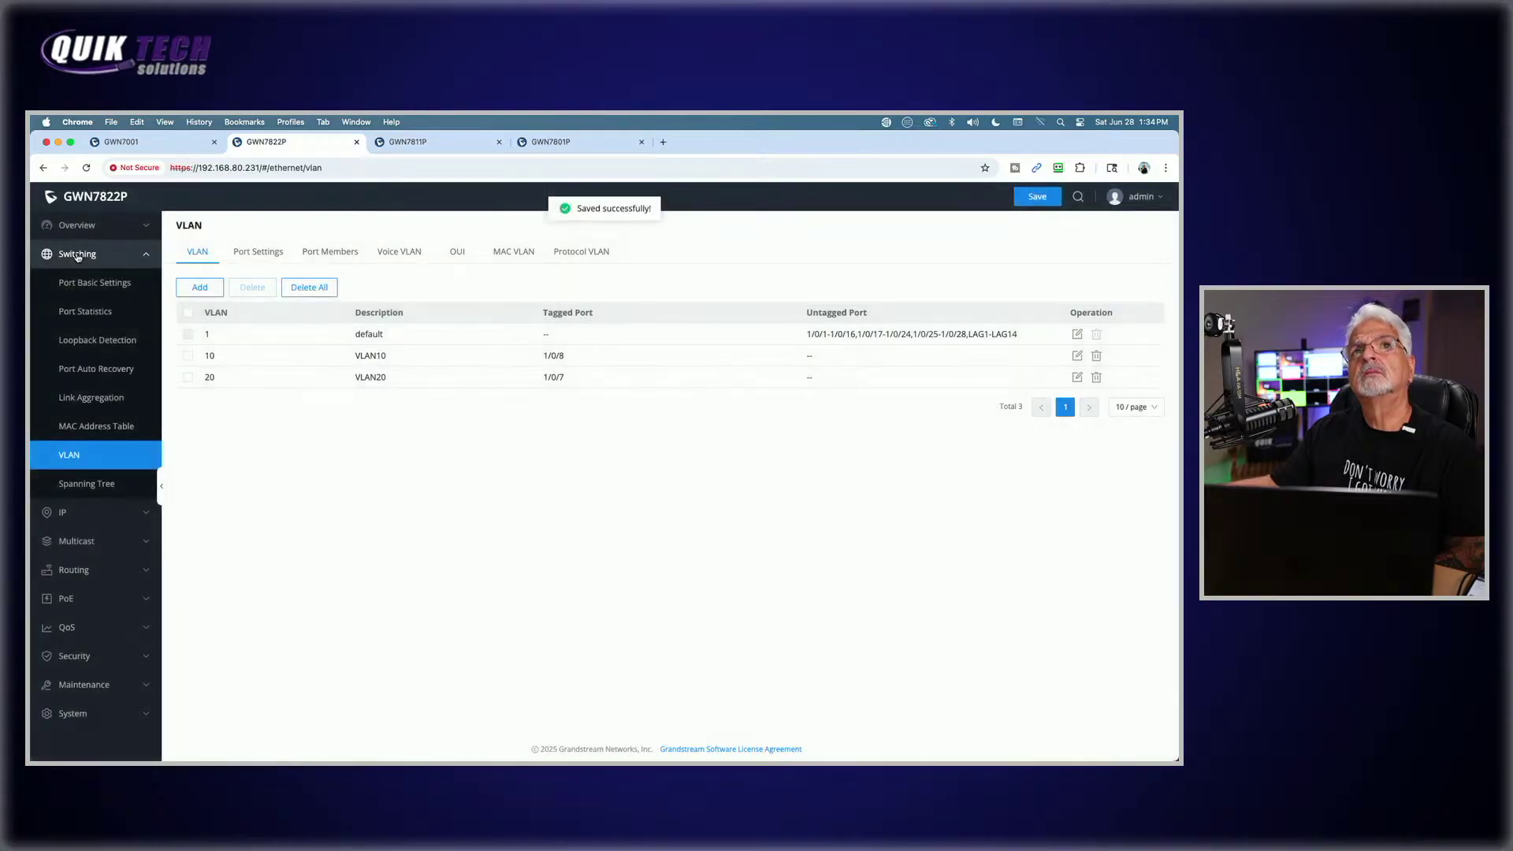
{"action": "left_click", "coordinate": [76, 258]}
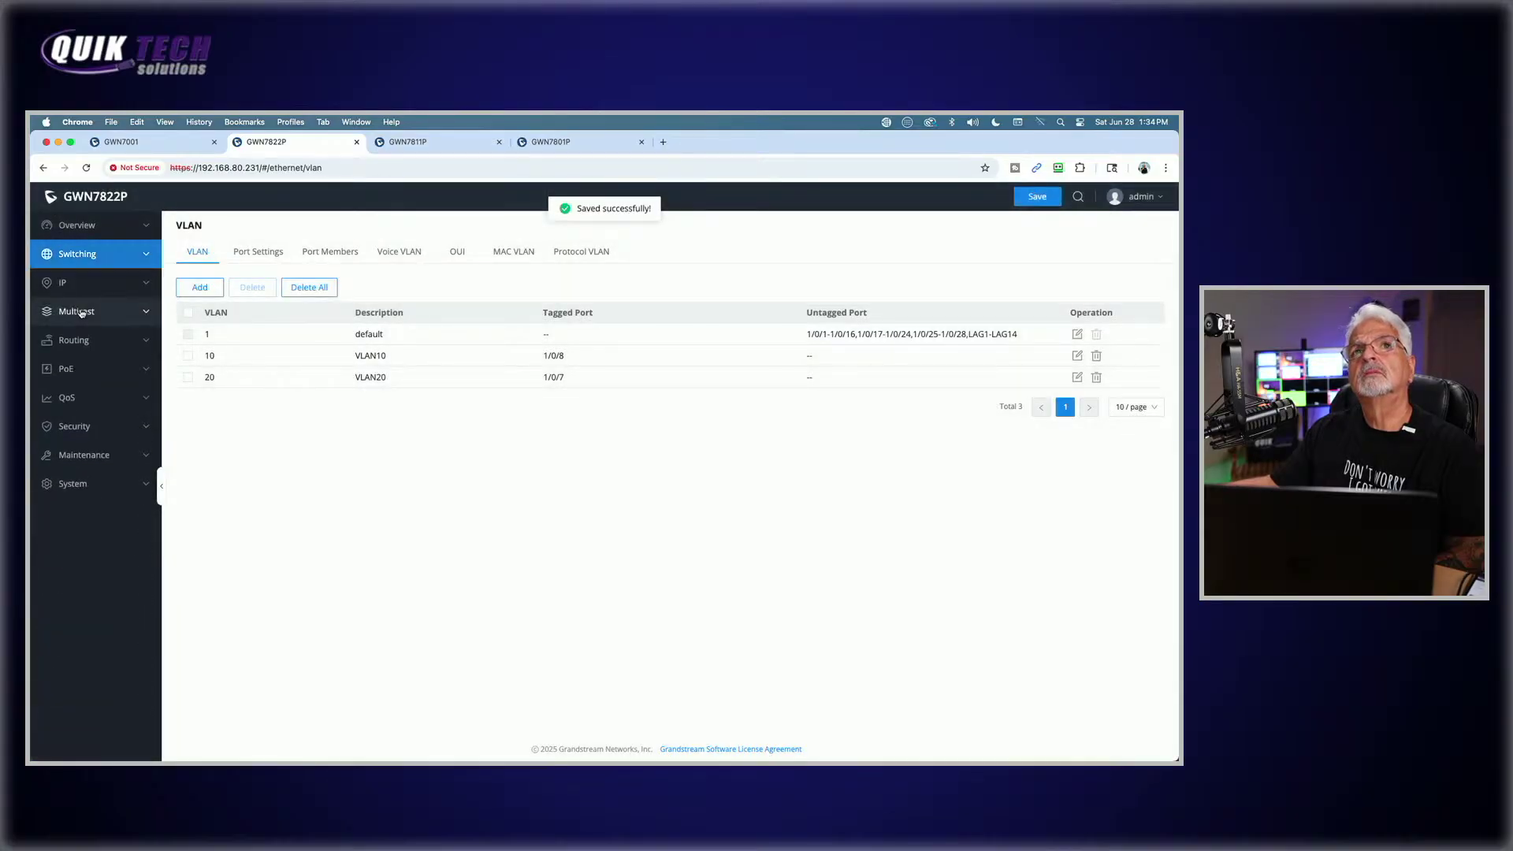
{"action": "left_click", "coordinate": [86, 290]}
{"action": "left_click", "coordinate": [88, 311]}
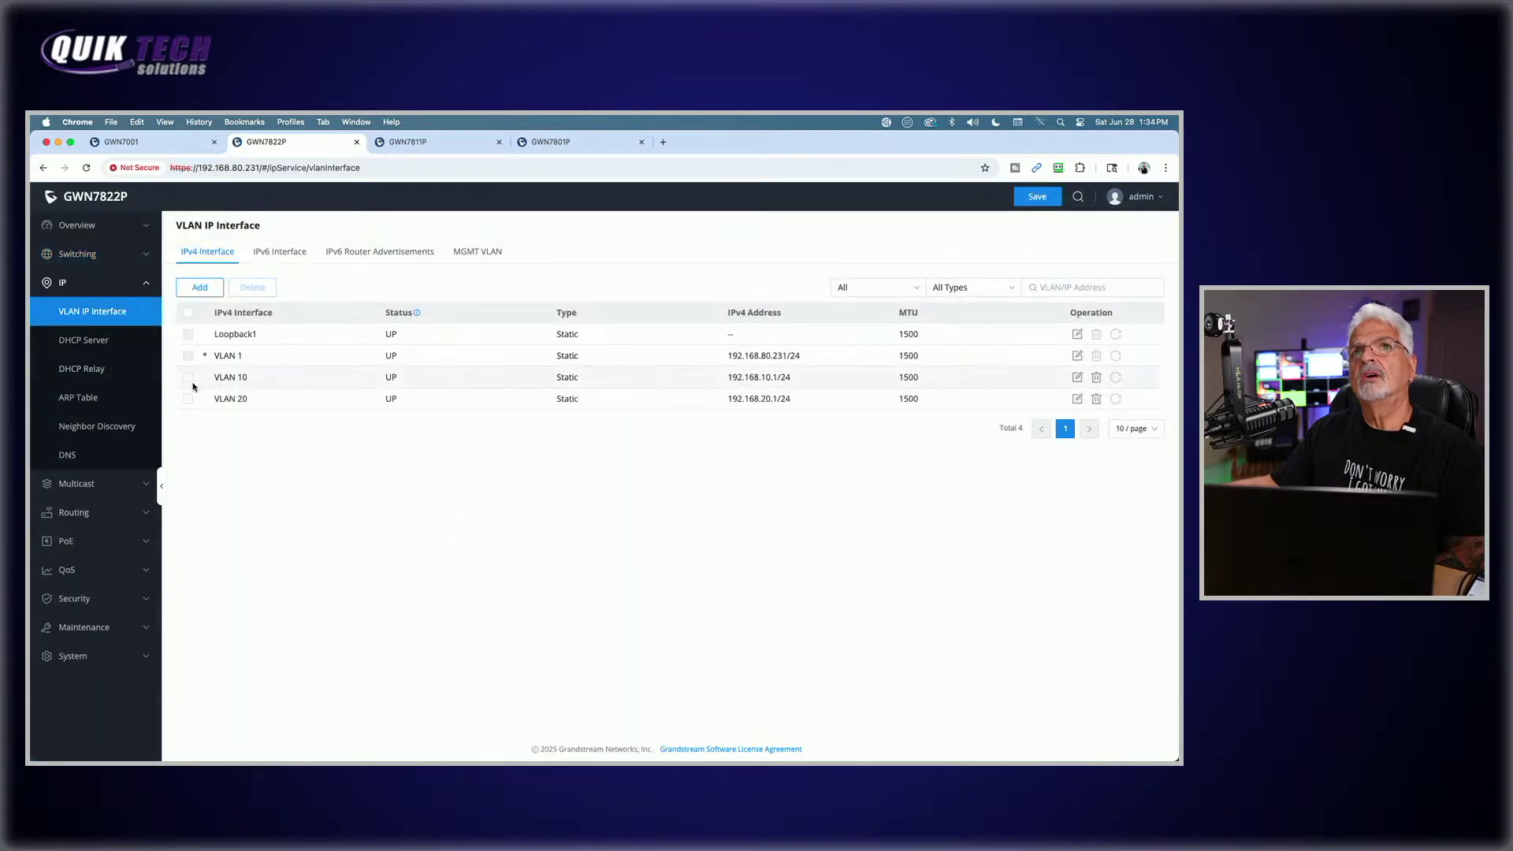
Delete the VLAN 10 and VLAN 20 interfaces, save, and begin a new IPv4 interface.
{"action": "left_click", "coordinate": [187, 379]}
{"action": "left_click", "coordinate": [187, 398]}
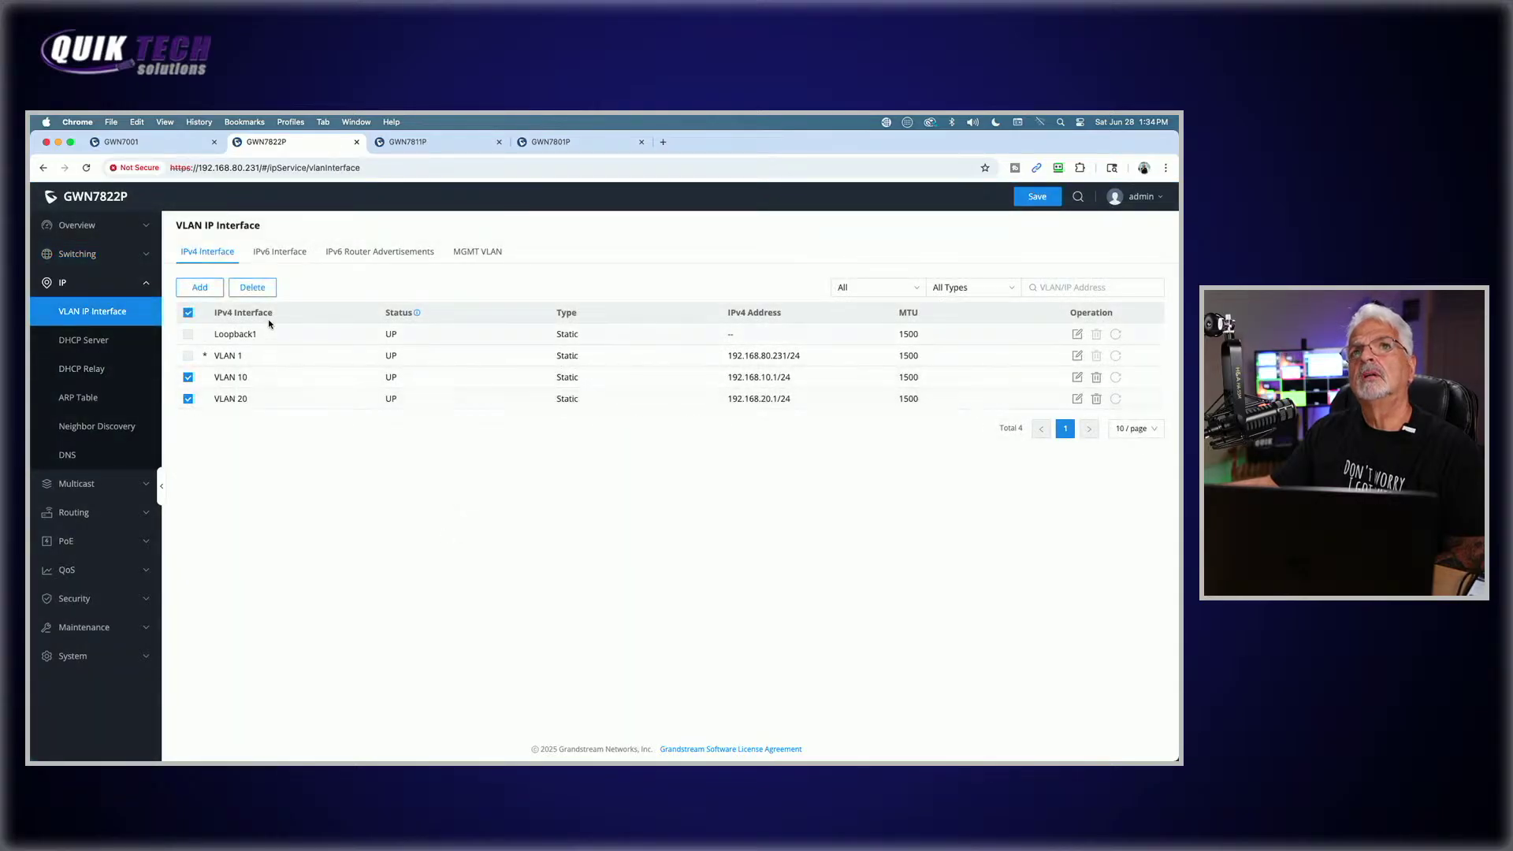
{"action": "left_click", "coordinate": [254, 288]}
{"action": "left_click", "coordinate": [659, 508]}
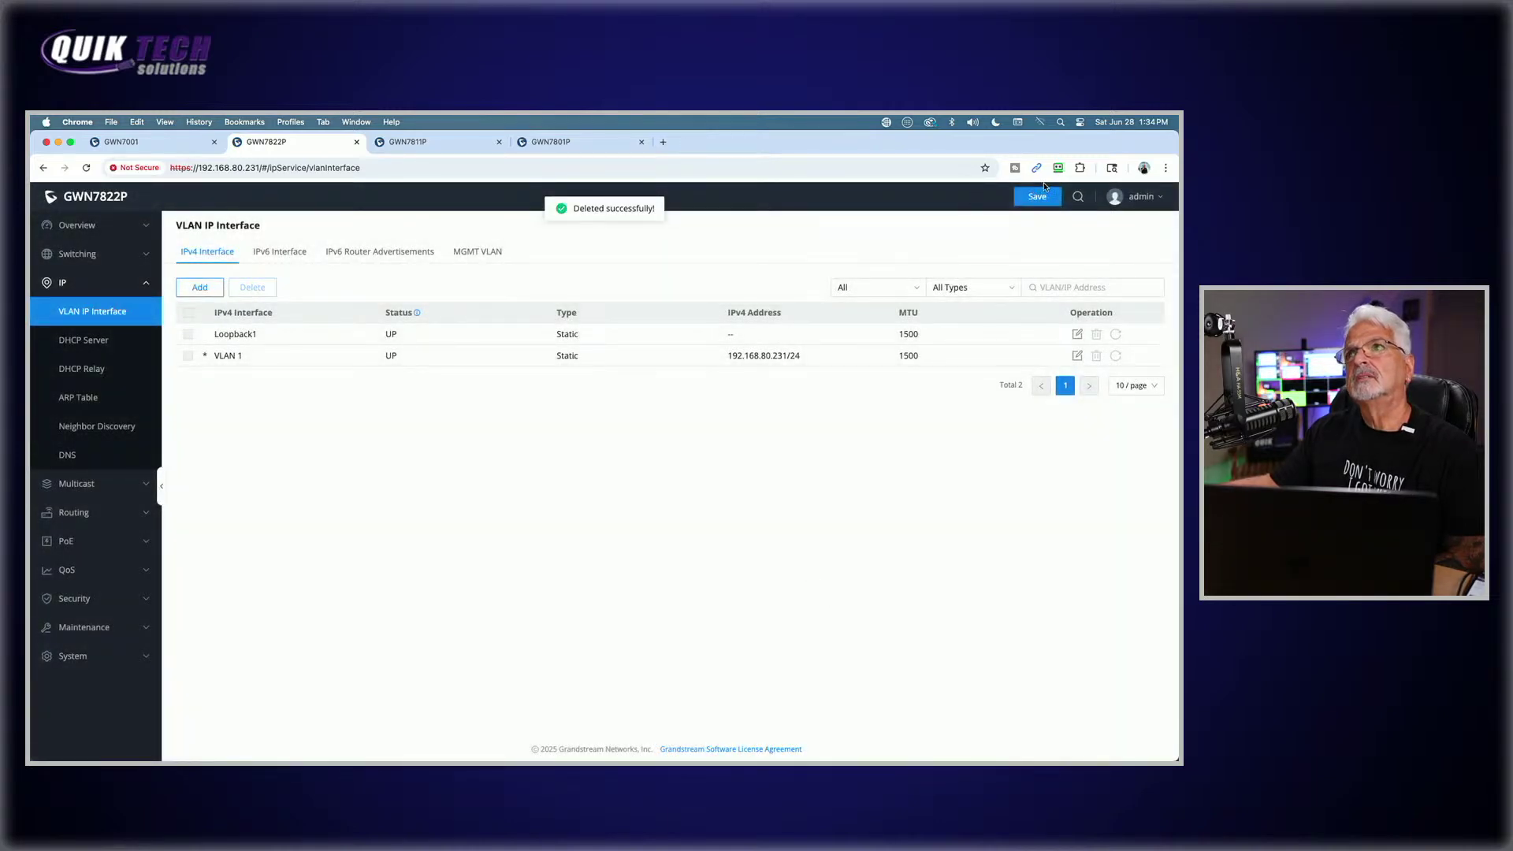
{"action": "left_click", "coordinate": [1037, 197]}
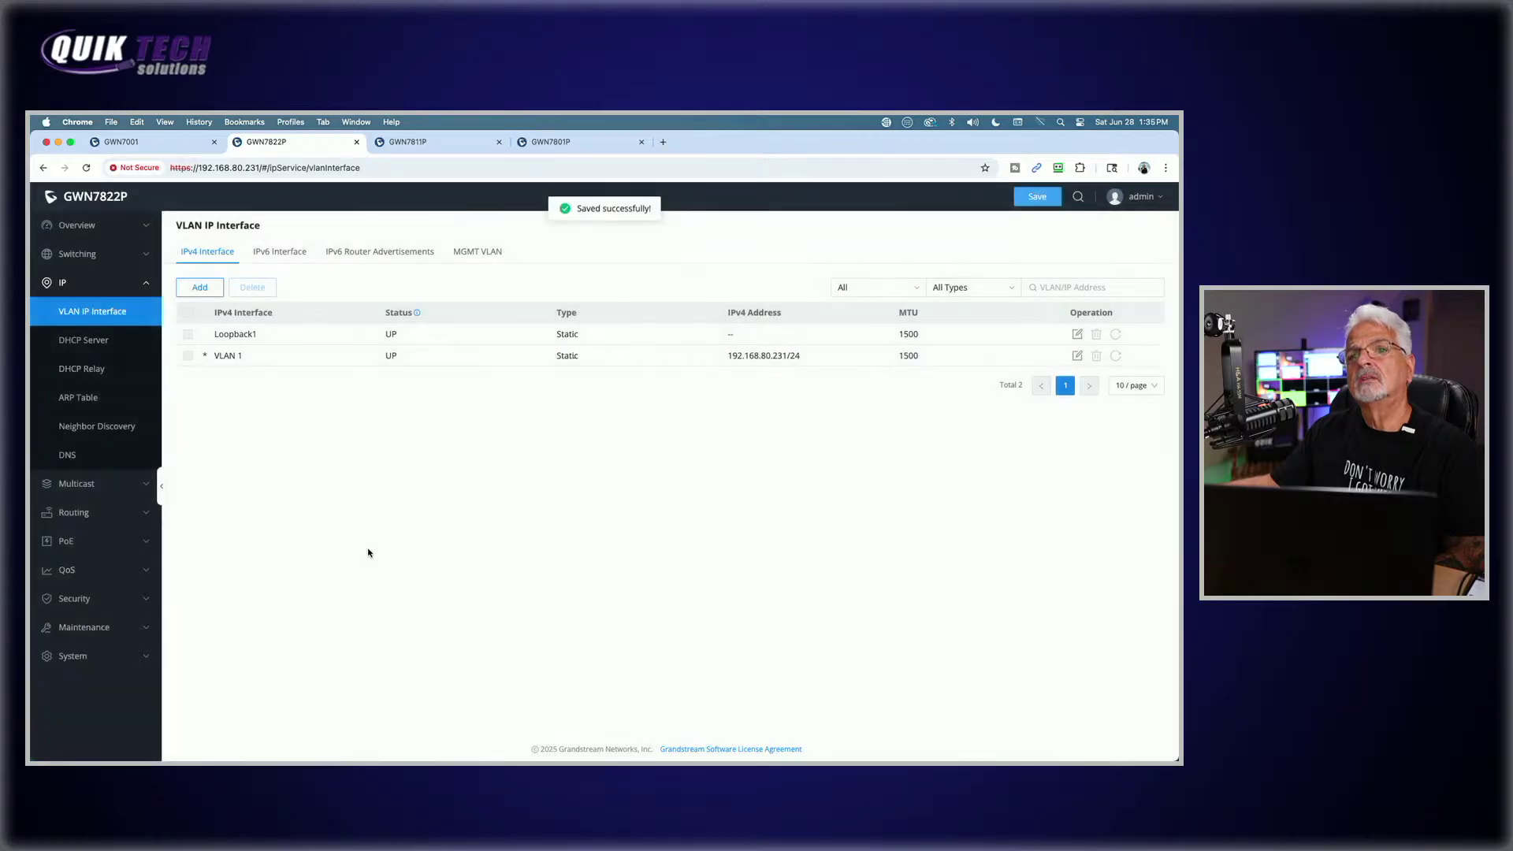
{"action": "left_click", "coordinate": [200, 288]}
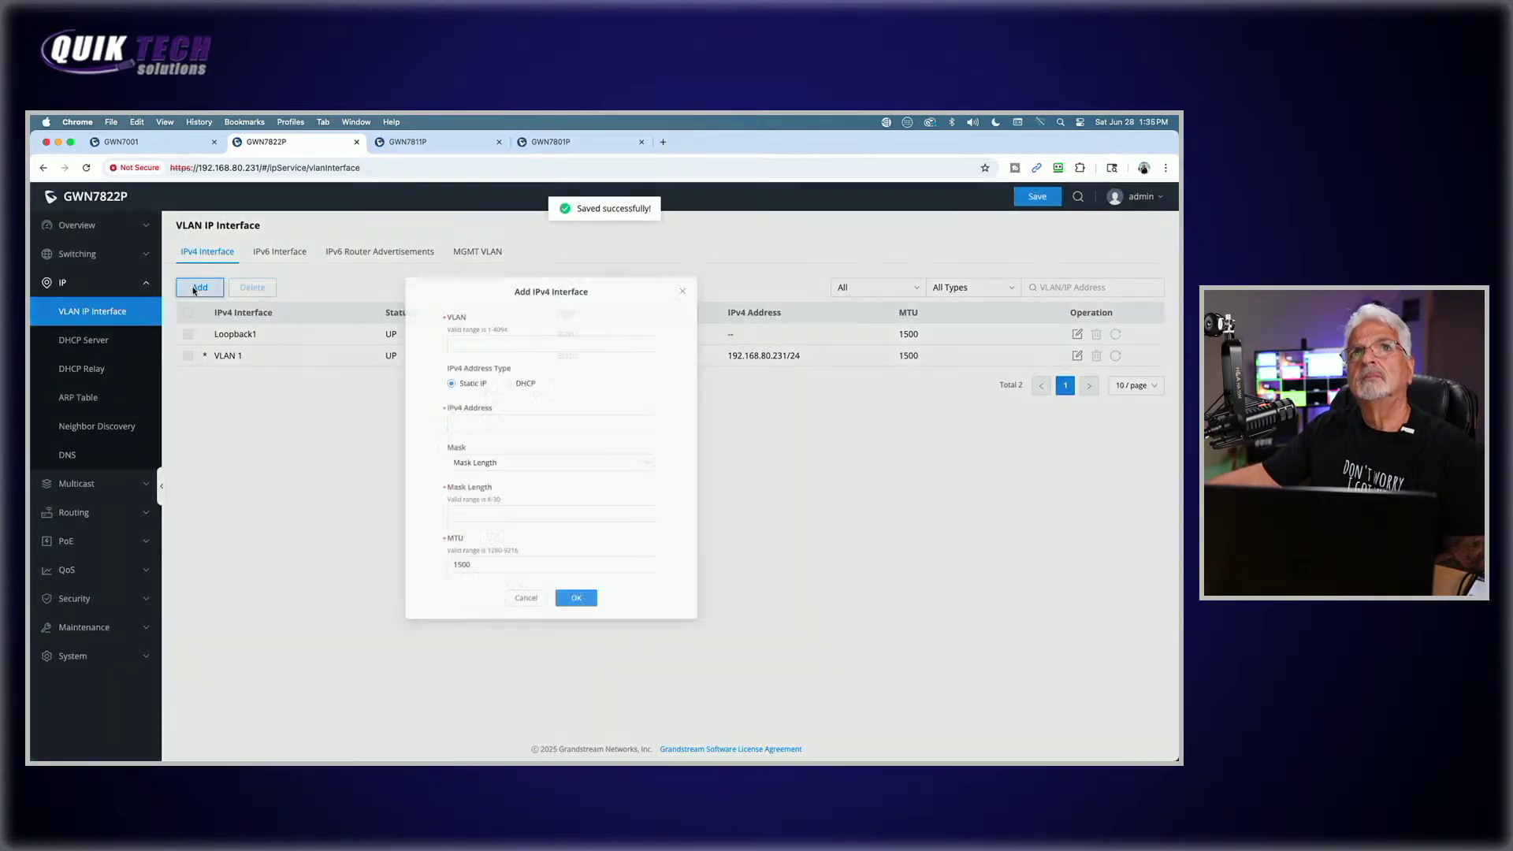
Enter VLAN 10, address 192.168.10.1 (fixing the typo) and mask length 24, then add another interface.
{"action": "left_click", "coordinate": [505, 359]}
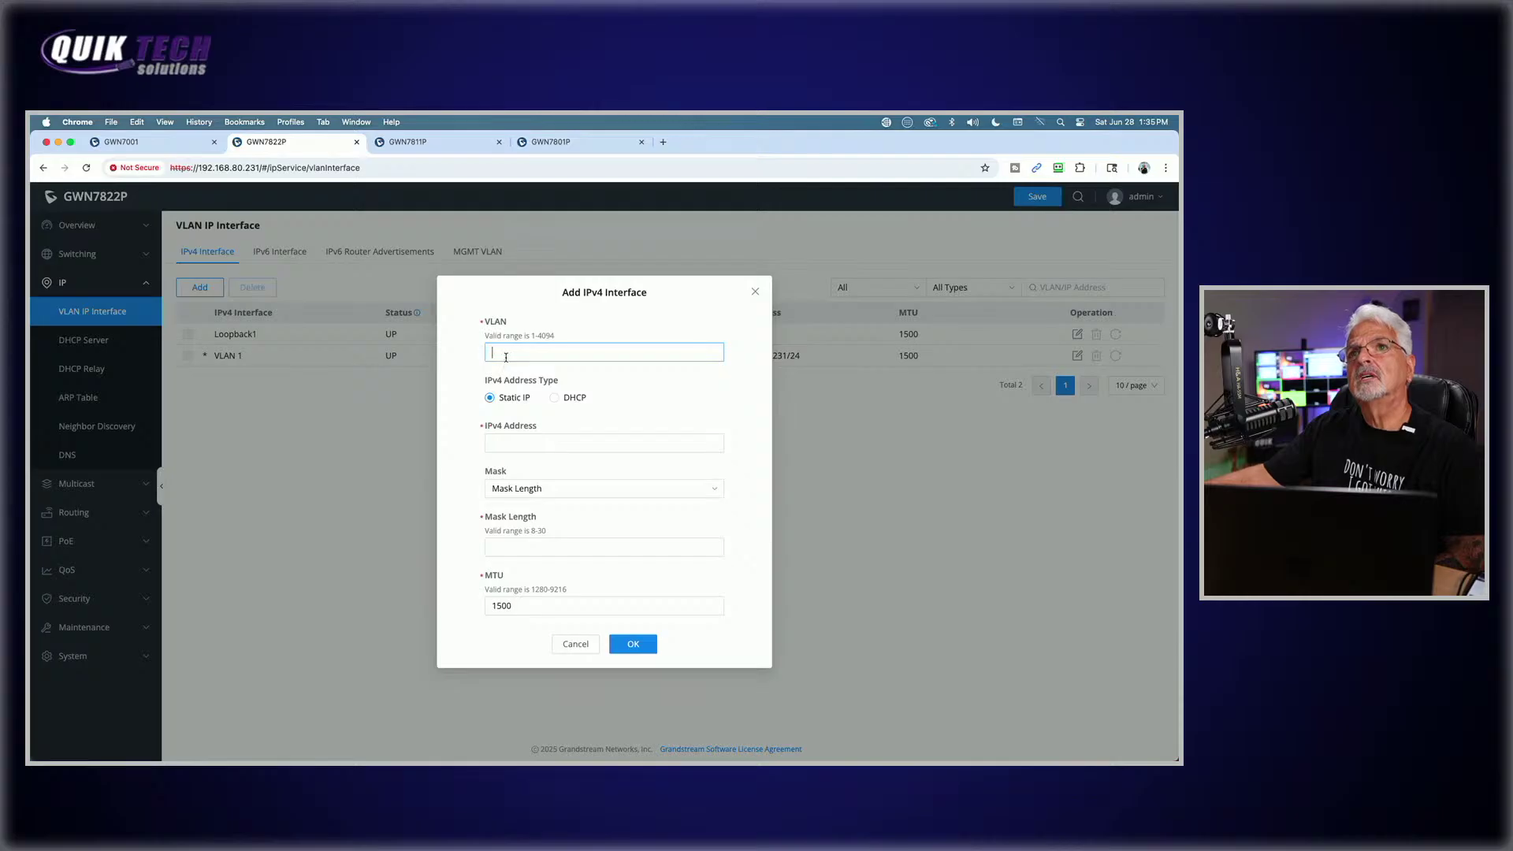
{"action": "type", "text": "10"}
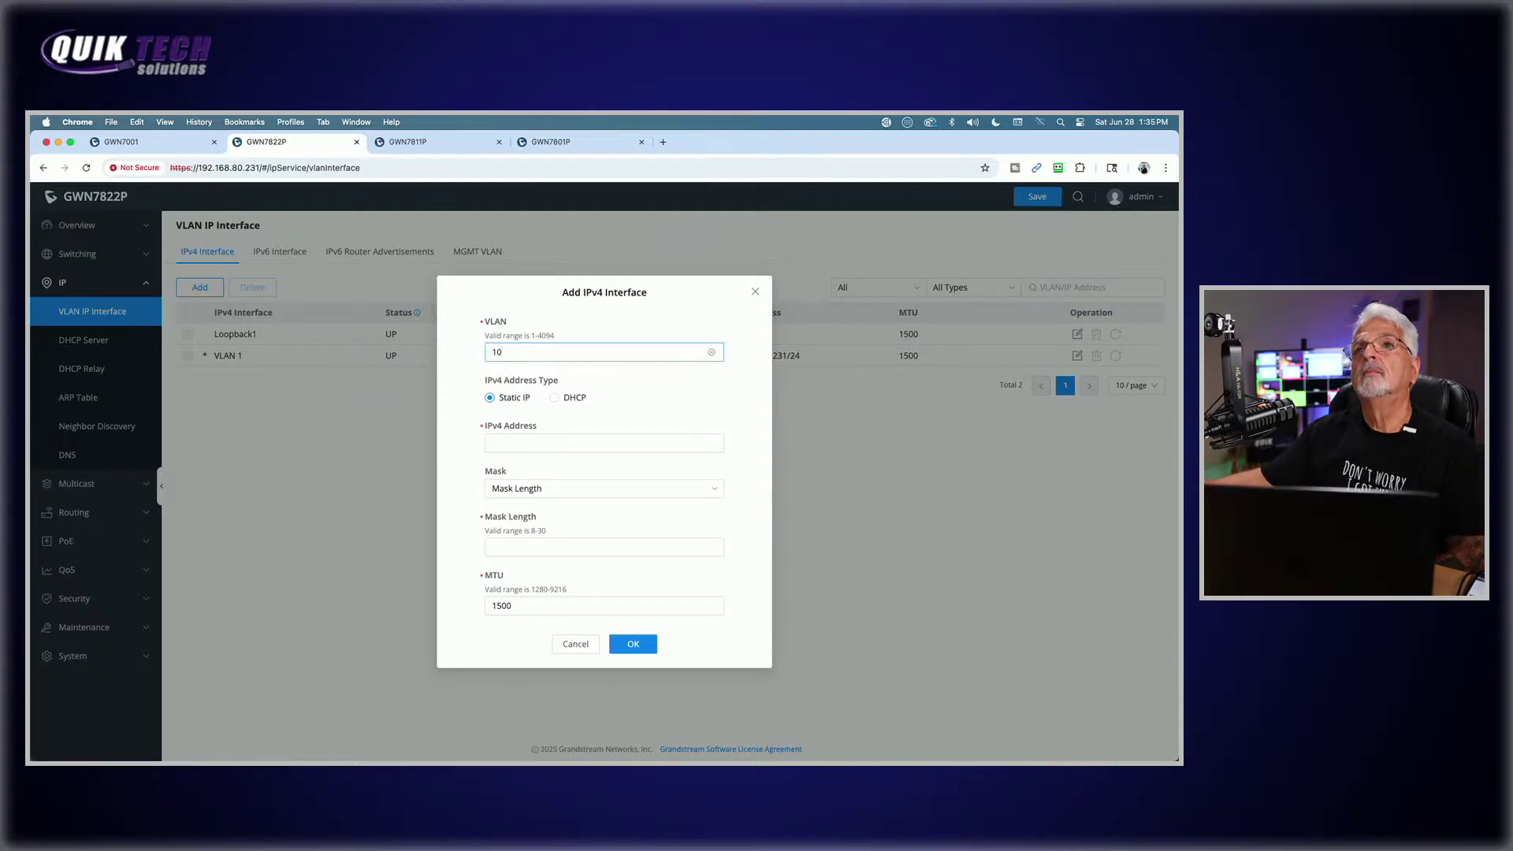
{"action": "left_click", "coordinate": [511, 444]}
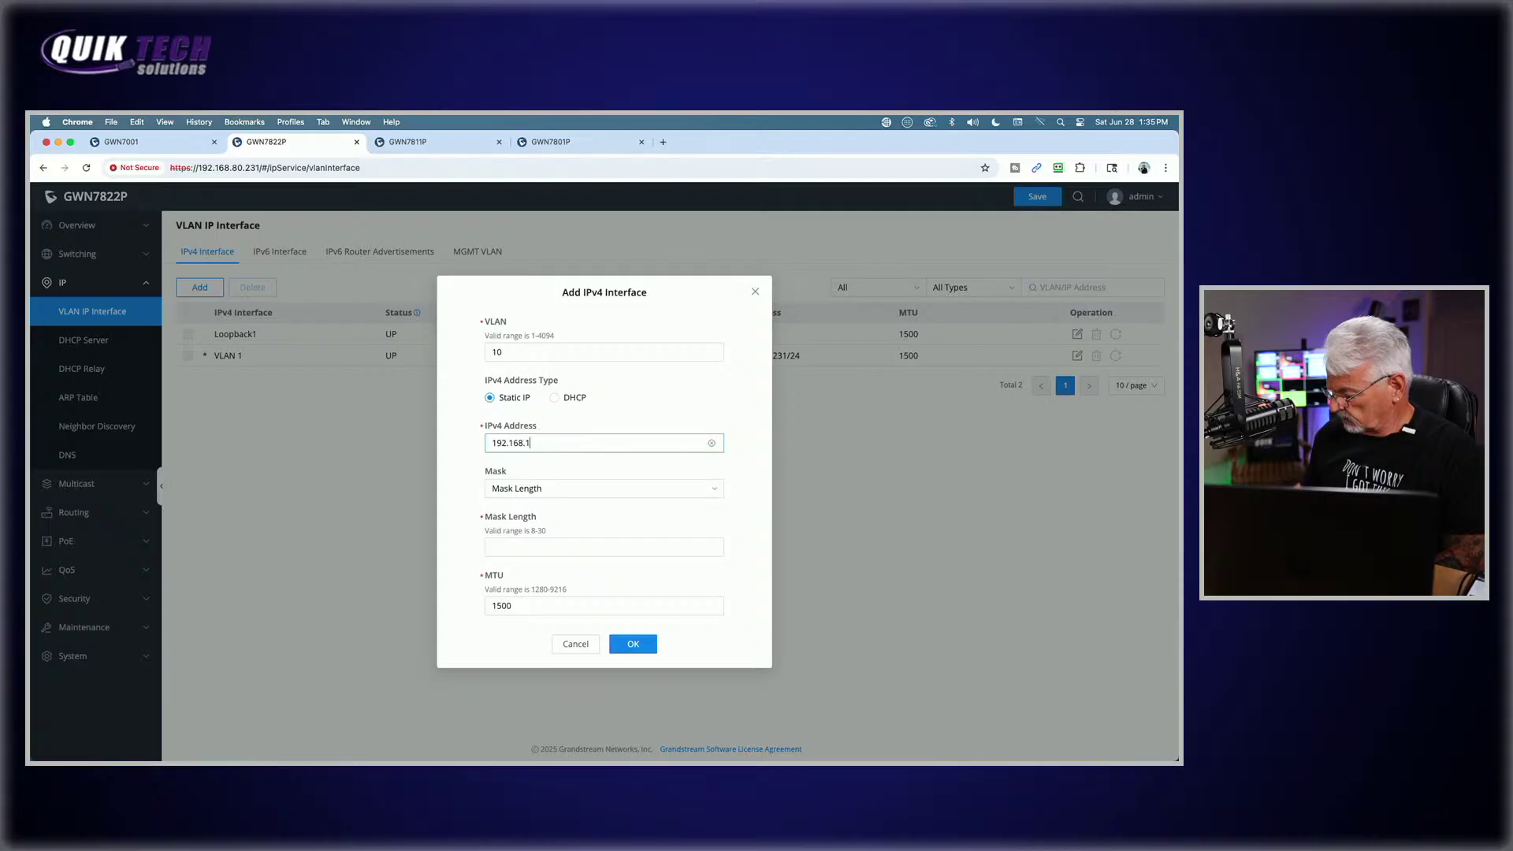
{"action": "type", "text": "192.168.101"}
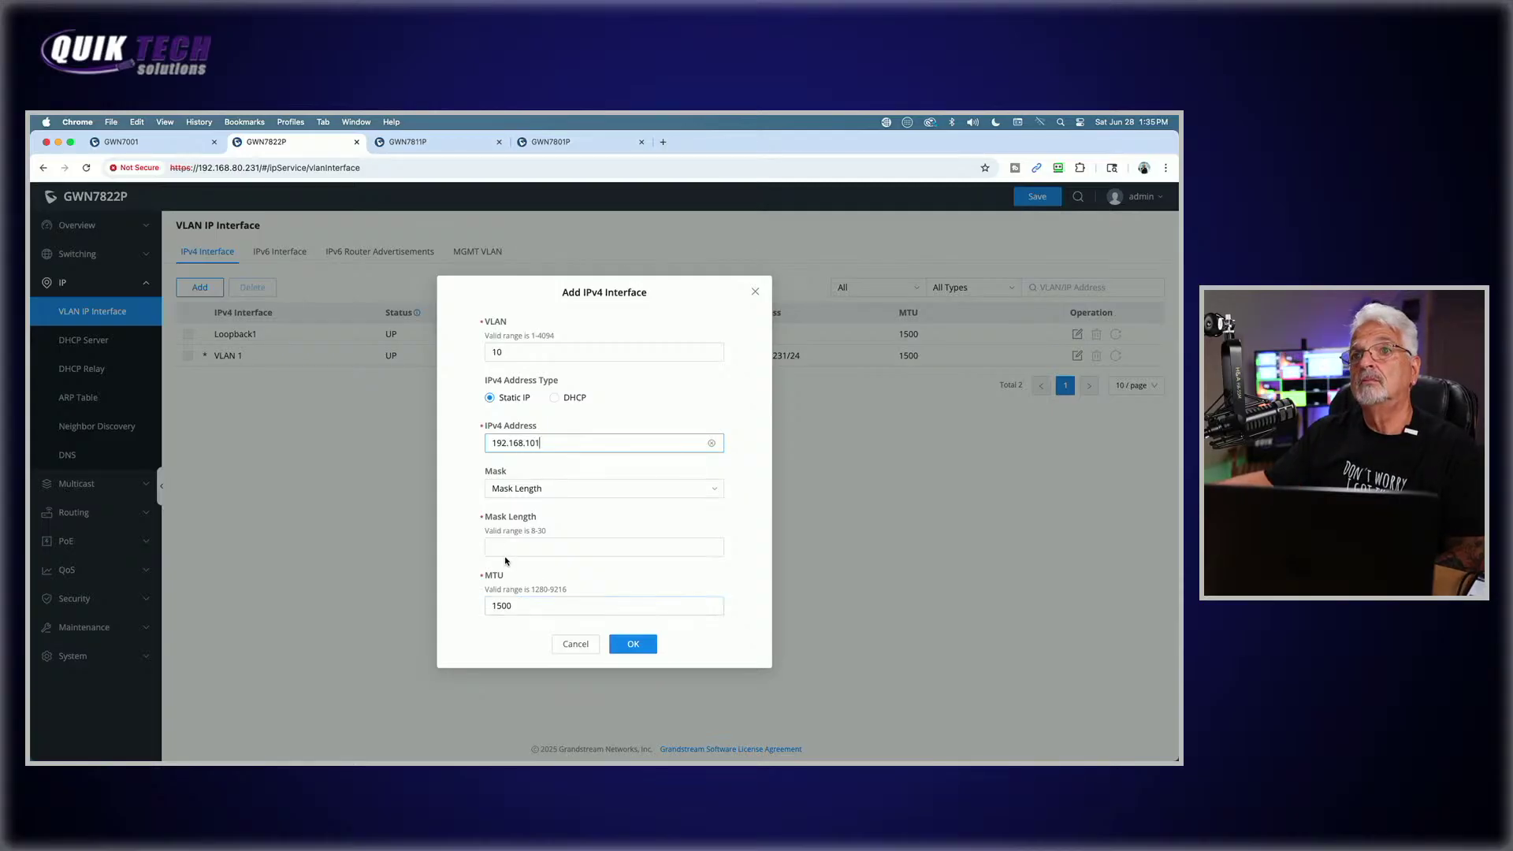
{"action": "left_click", "coordinate": [506, 555]}
{"action": "type", "text": "24"}
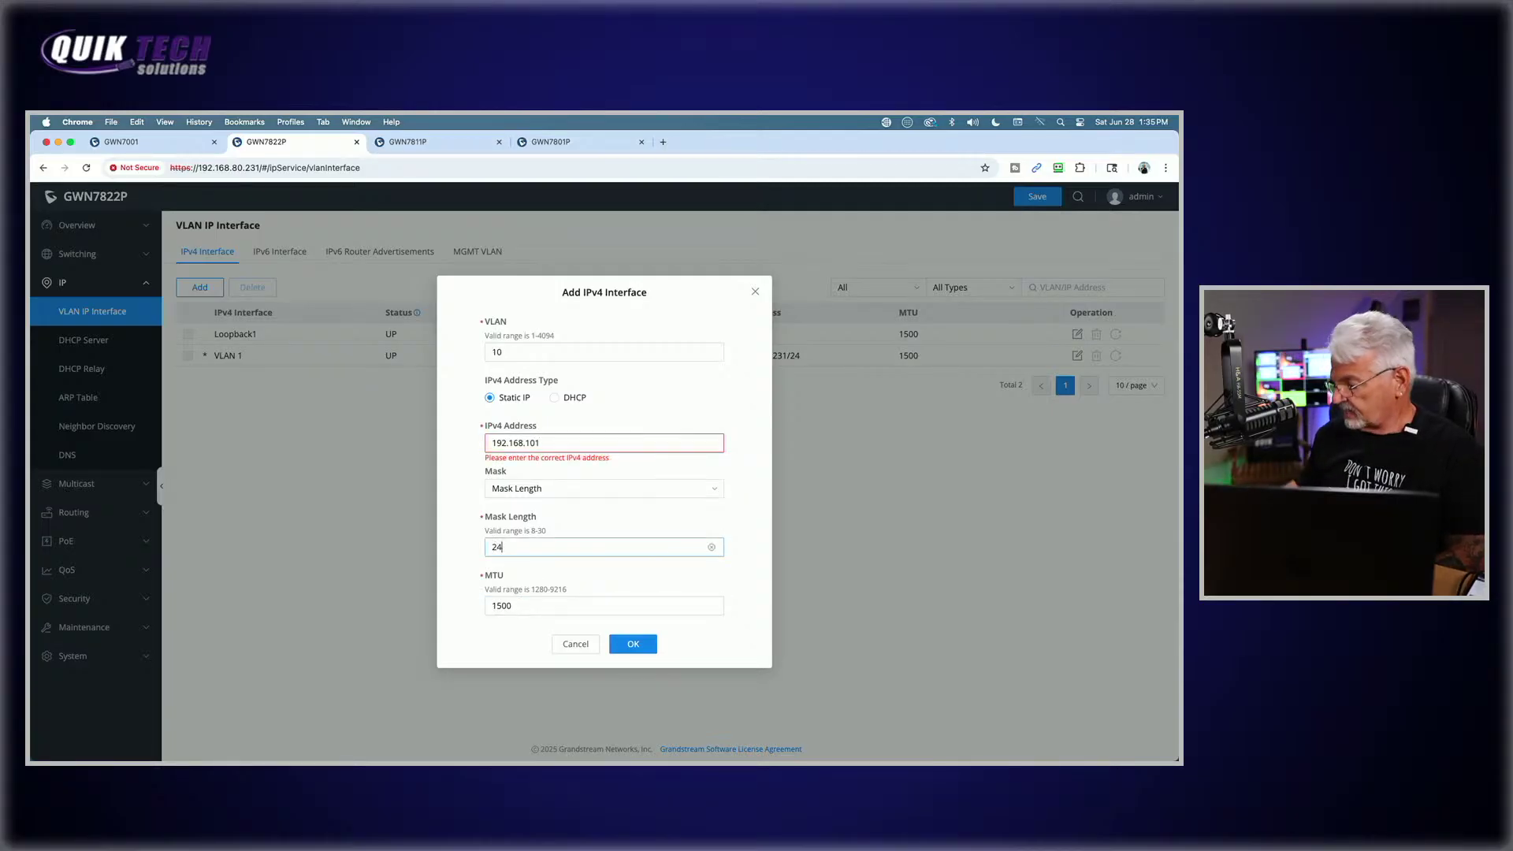
{"action": "left_click", "coordinate": [535, 443]}
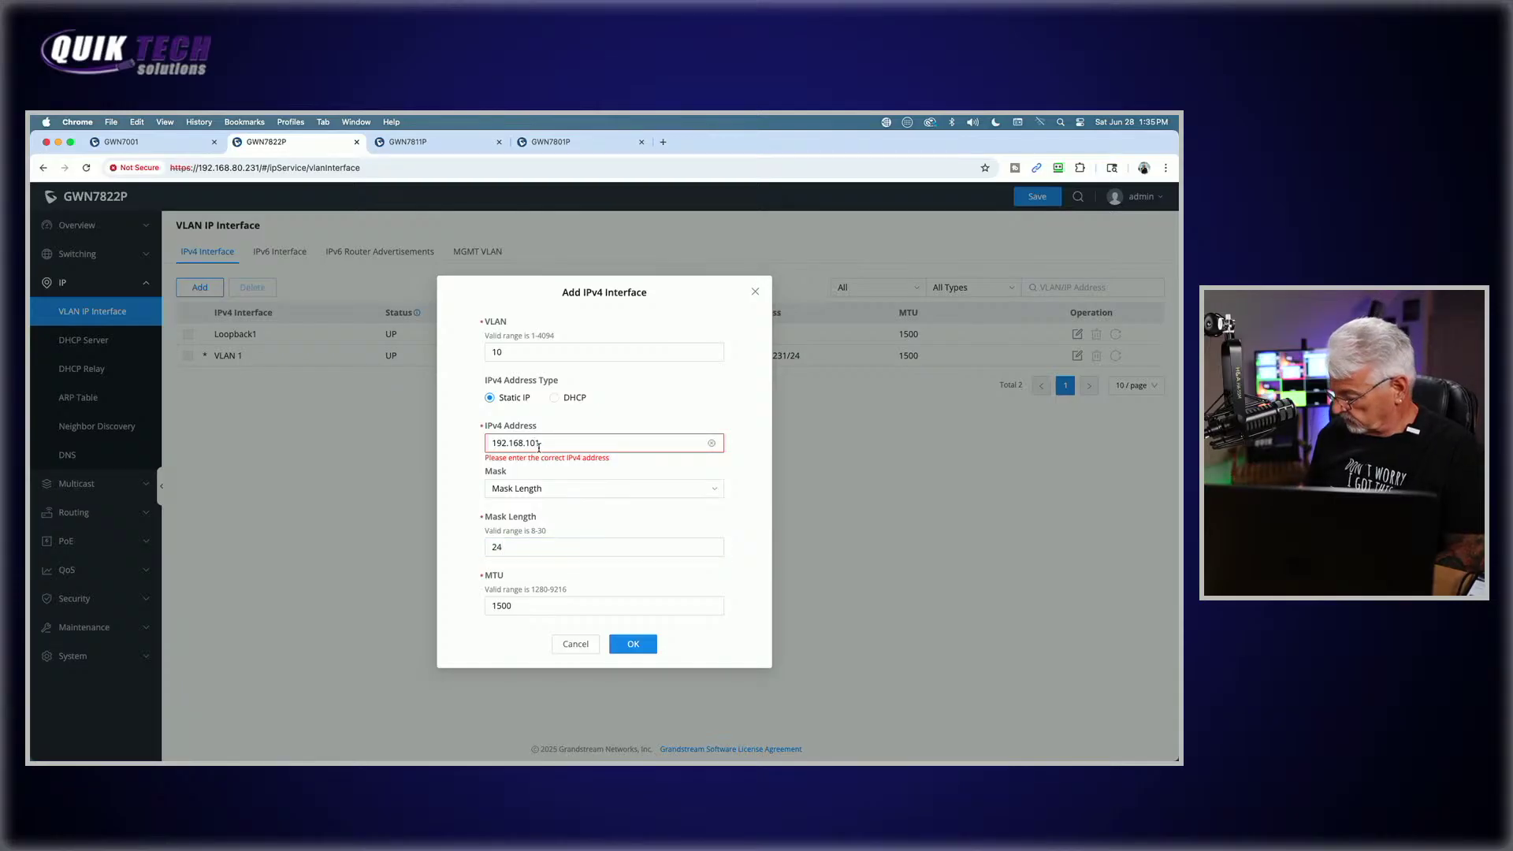
{"action": "type", "text": ".1"}
{"action": "left_click", "coordinate": [640, 645]}
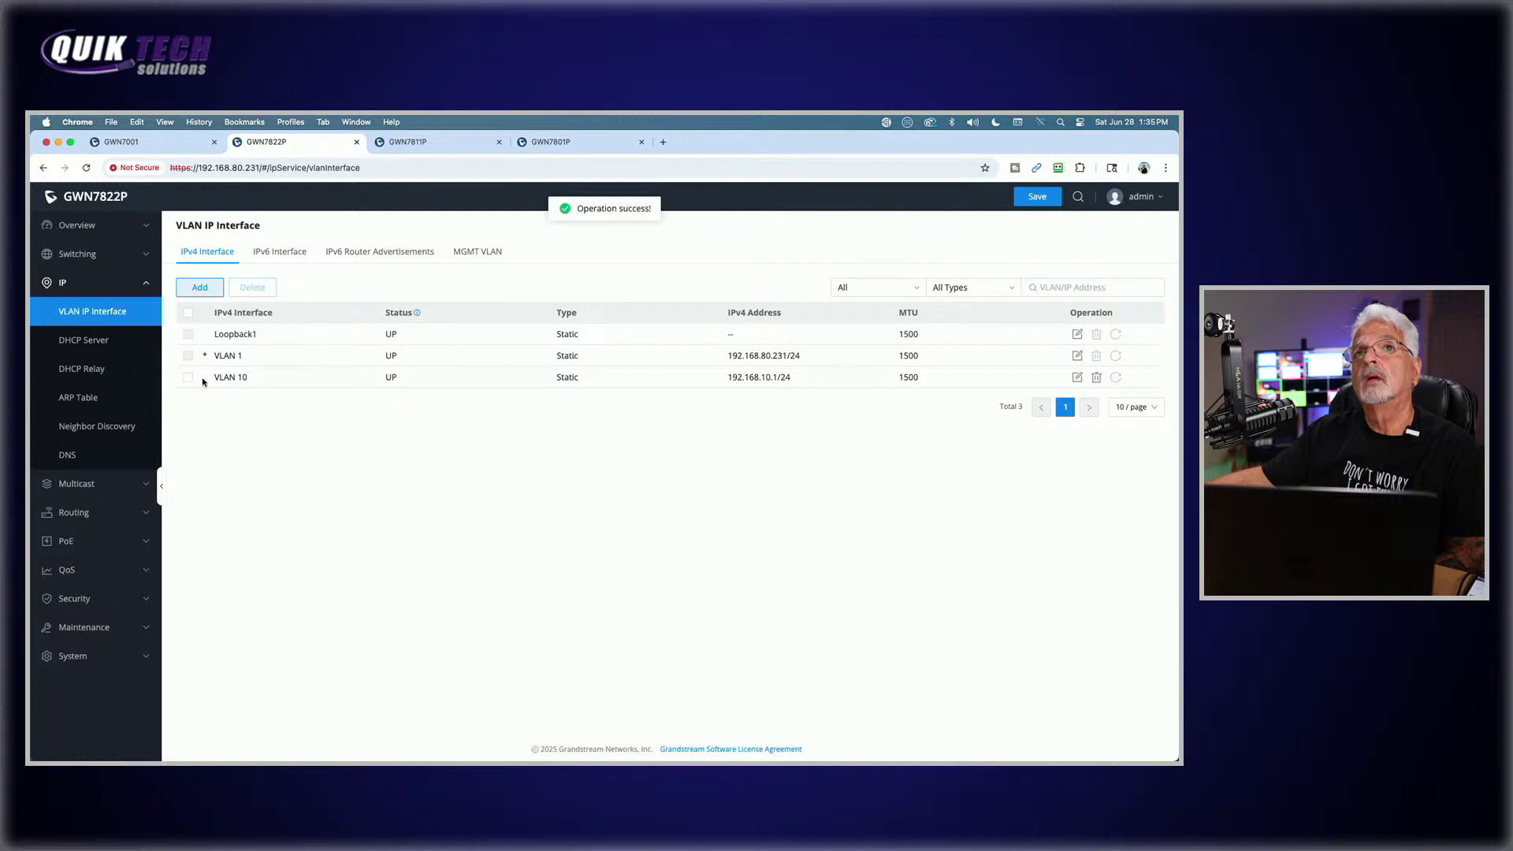
{"action": "left_click", "coordinate": [200, 287]}
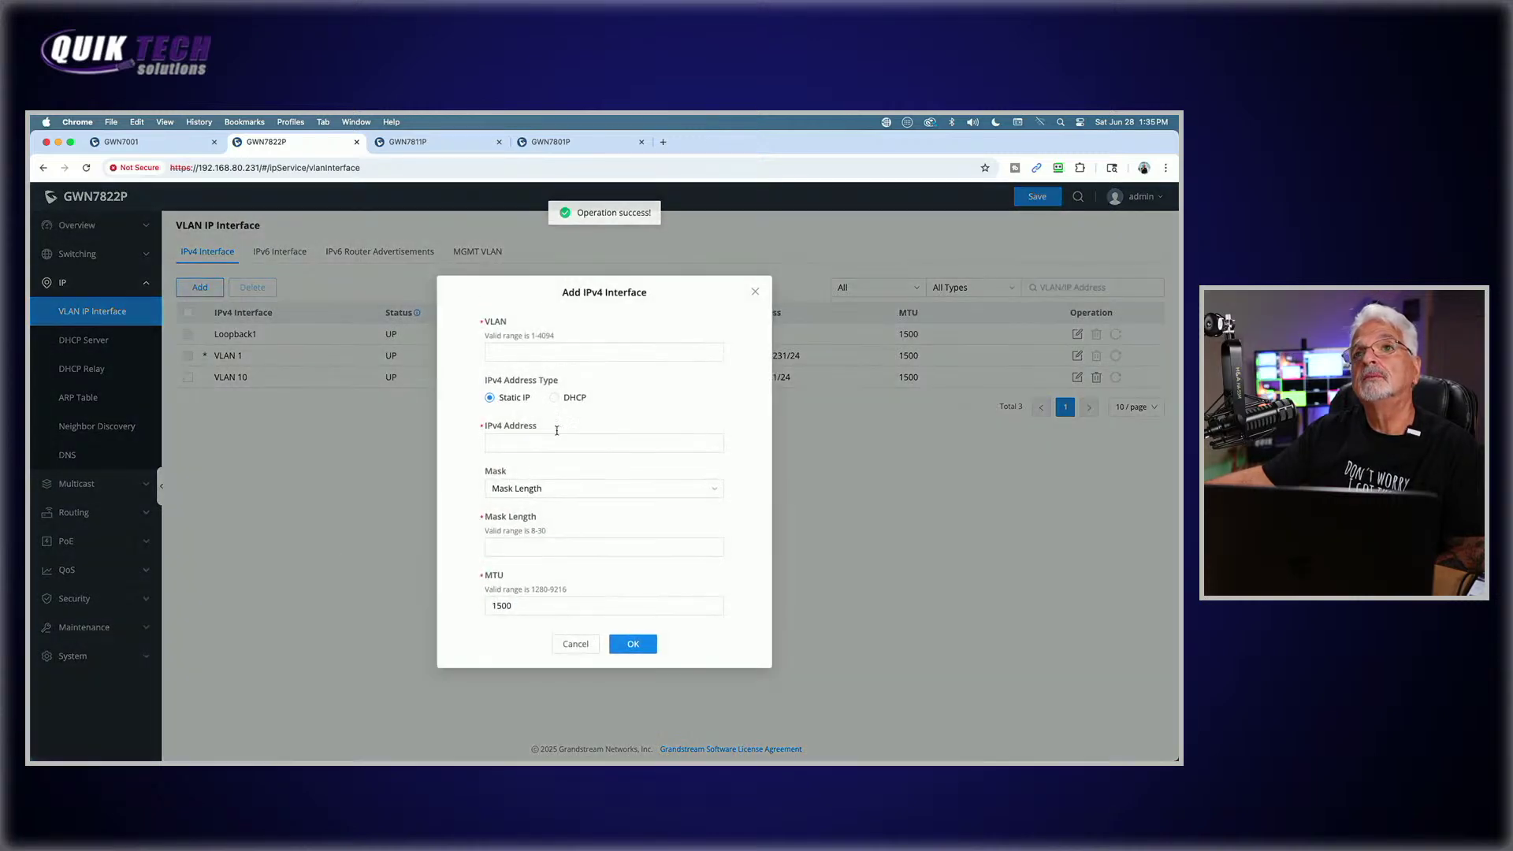
Create a static VLAN 20 interface at 192.168.20.1 with mask length 24.
{"action": "left_click", "coordinate": [502, 351]}
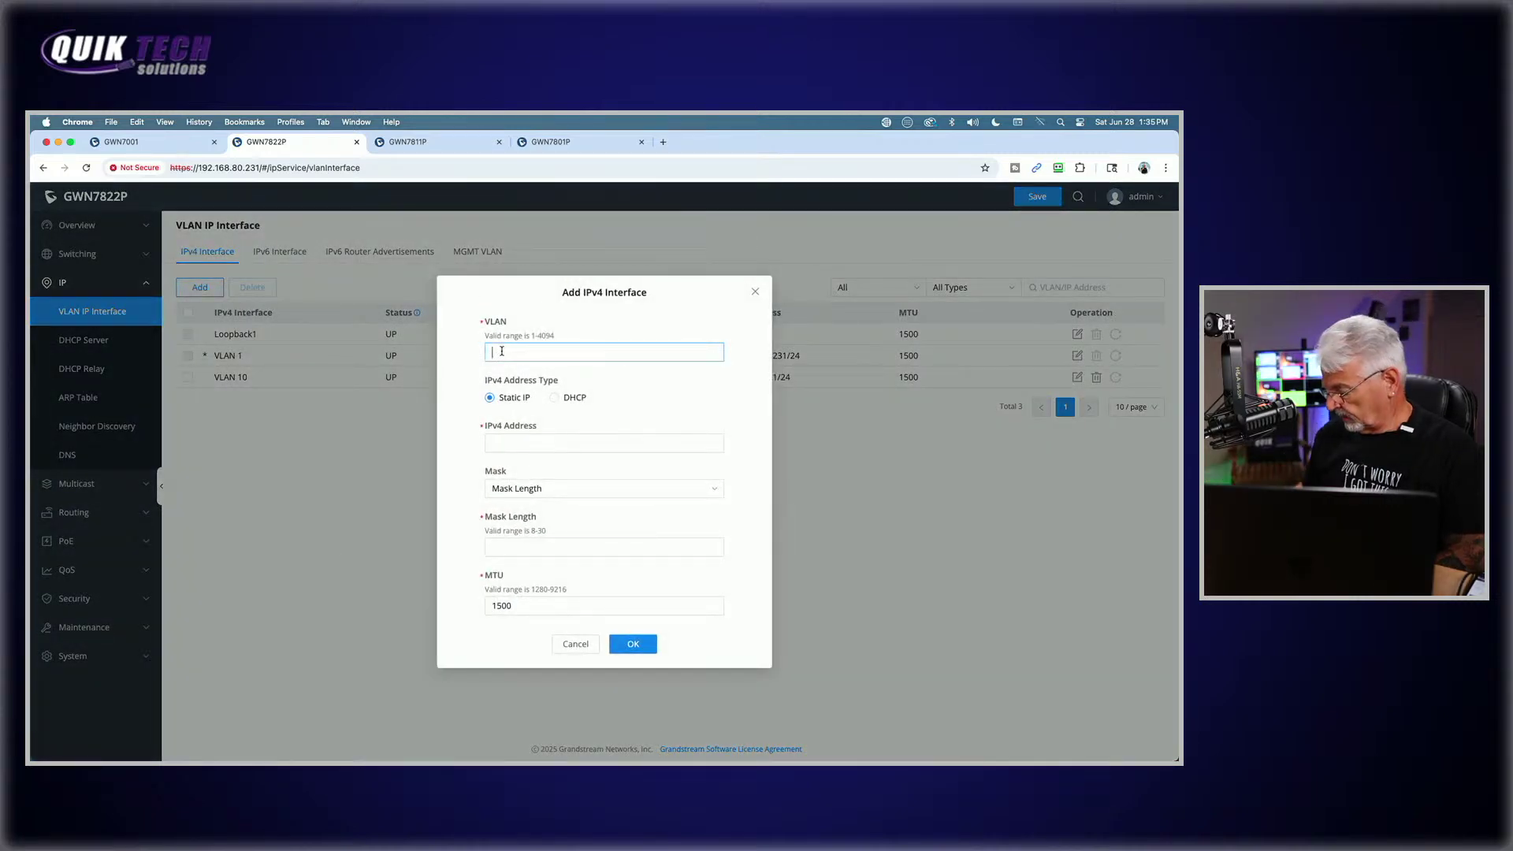
{"action": "type", "text": "192.168"}
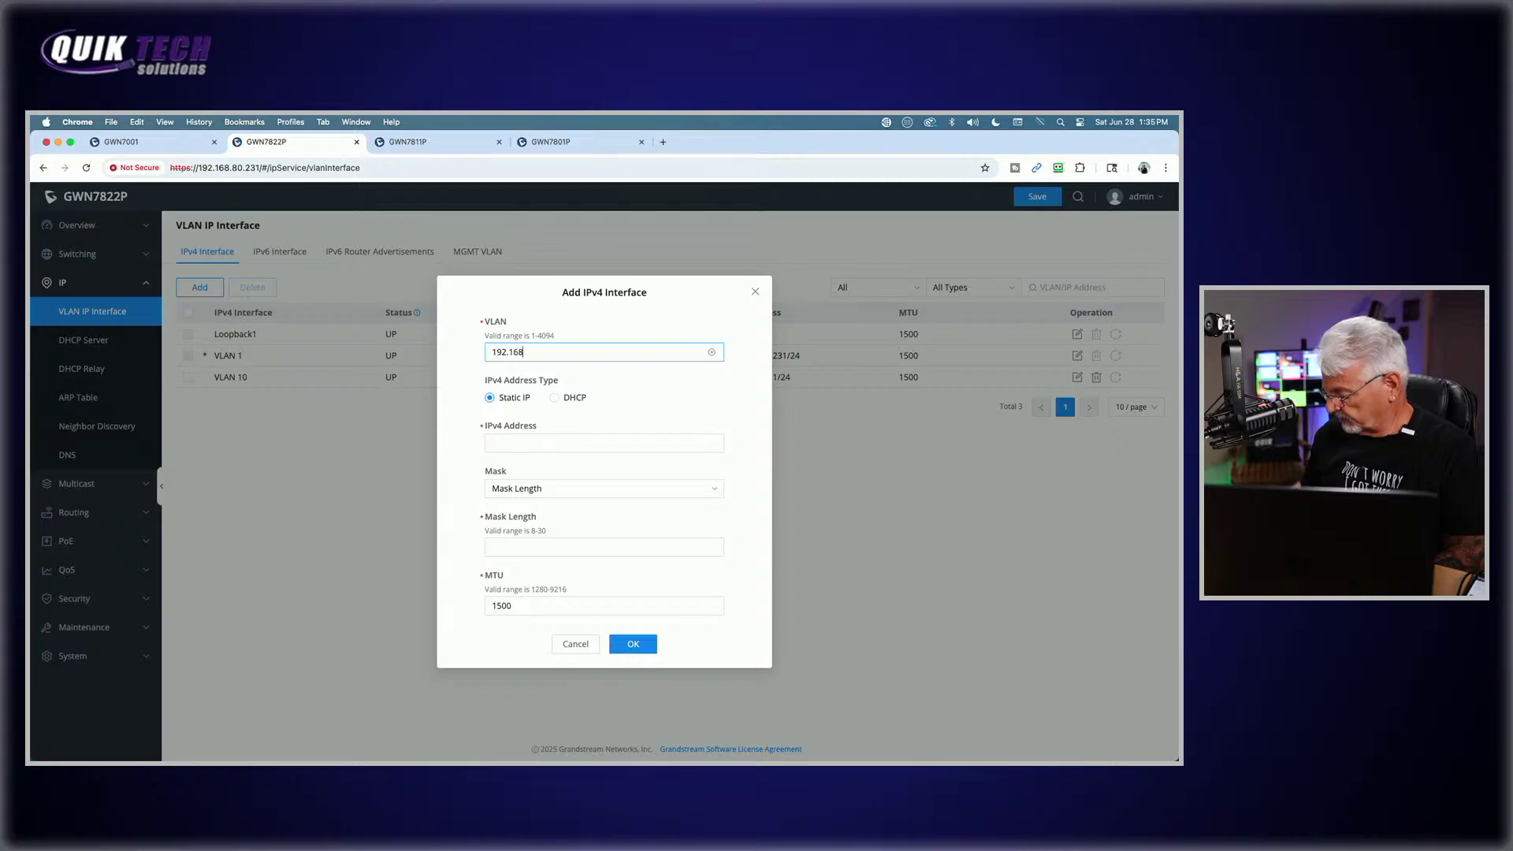
{"action": "type", "text": ".20.1"}
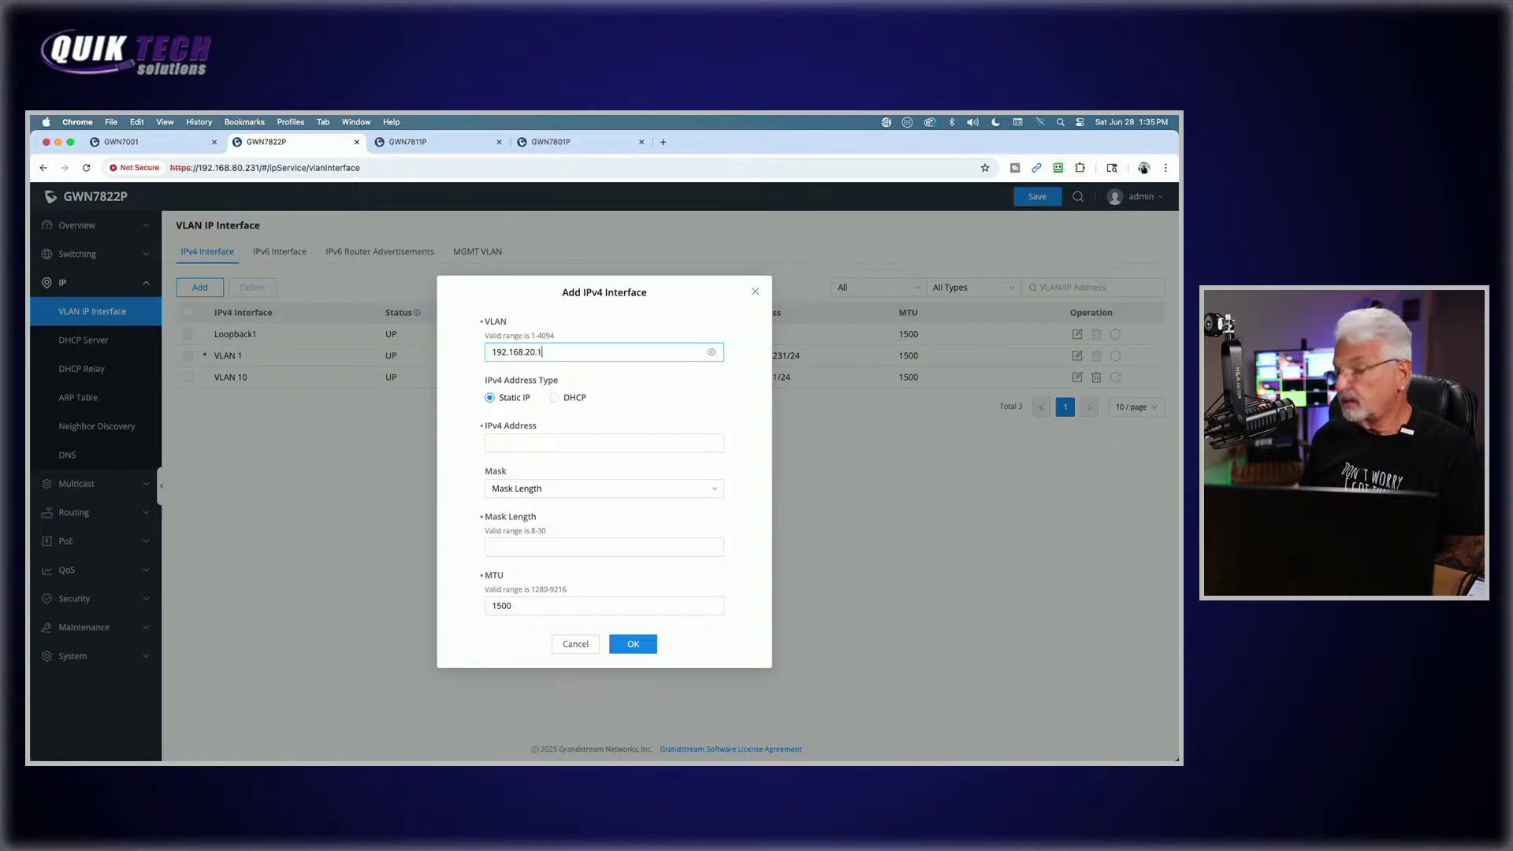
{"action": "double_click", "coordinate": [517, 351]}
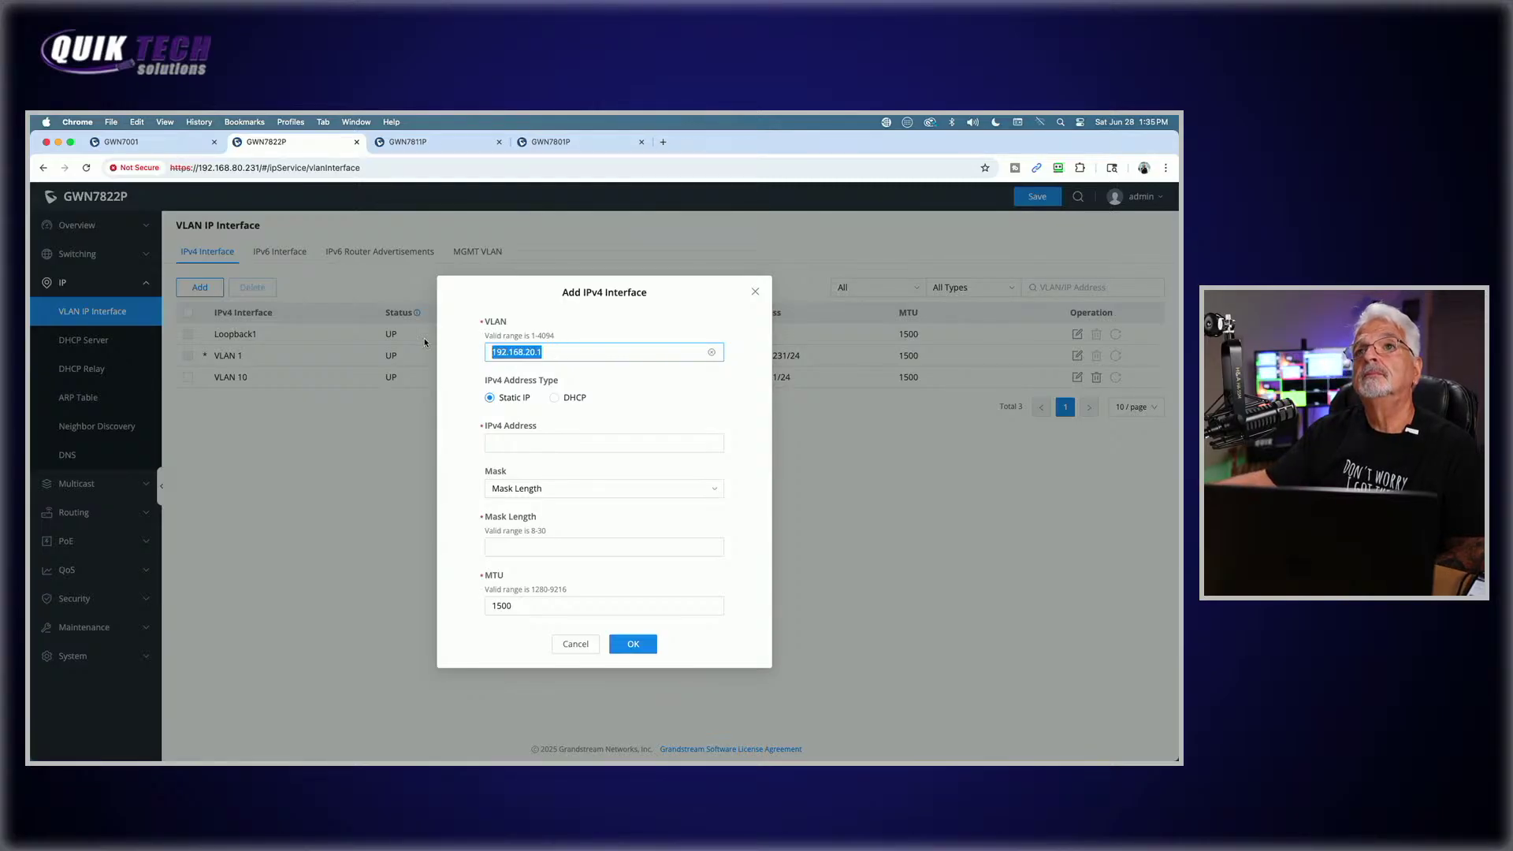
{"action": "type", "text": "20"}
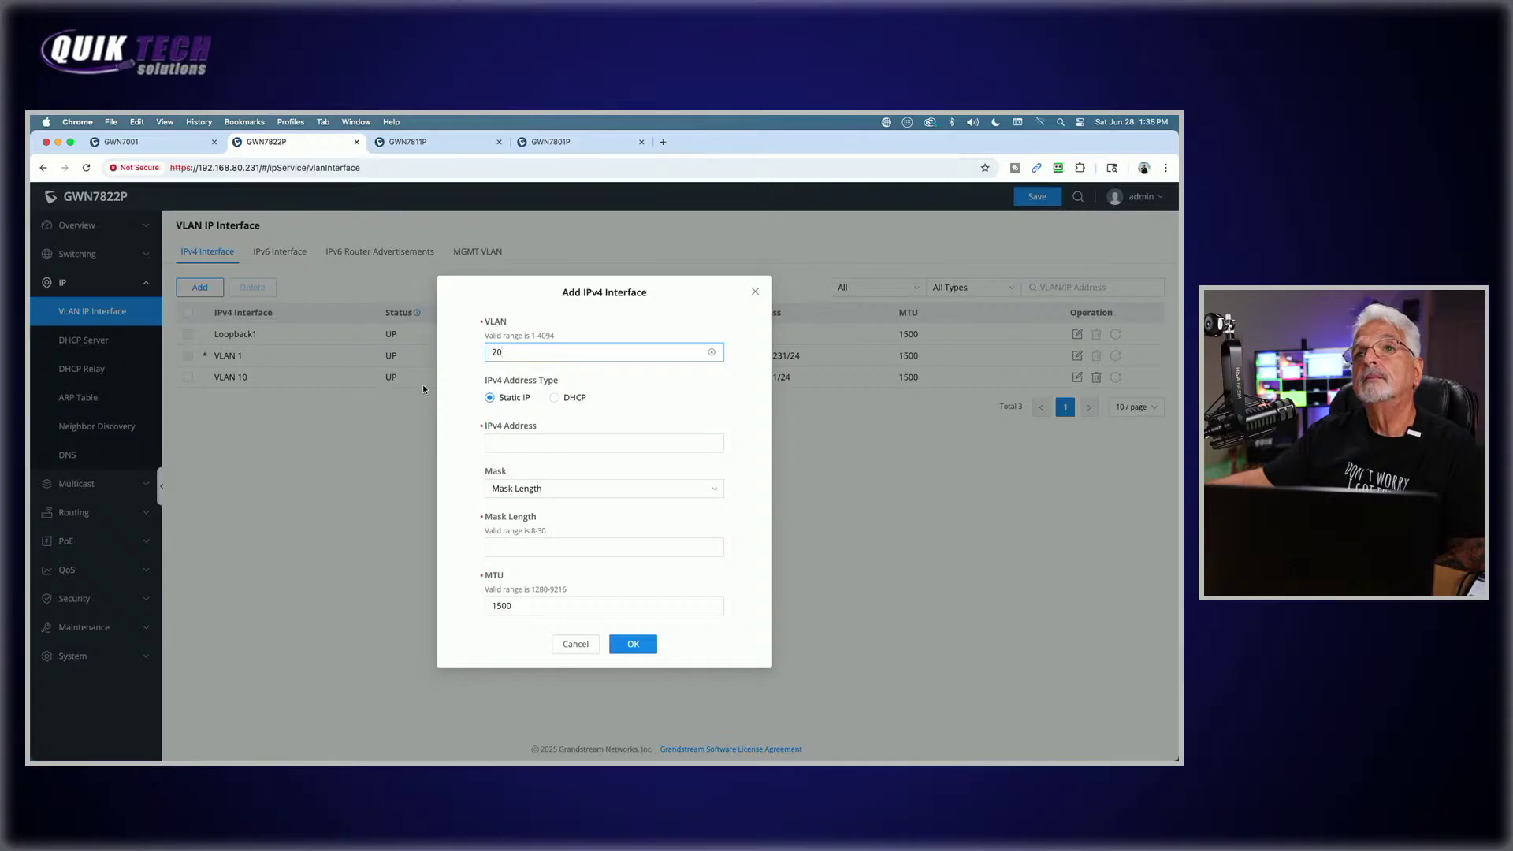
{"action": "left_click", "coordinate": [551, 443]}
{"action": "type", "text": "192.168.20.1"}
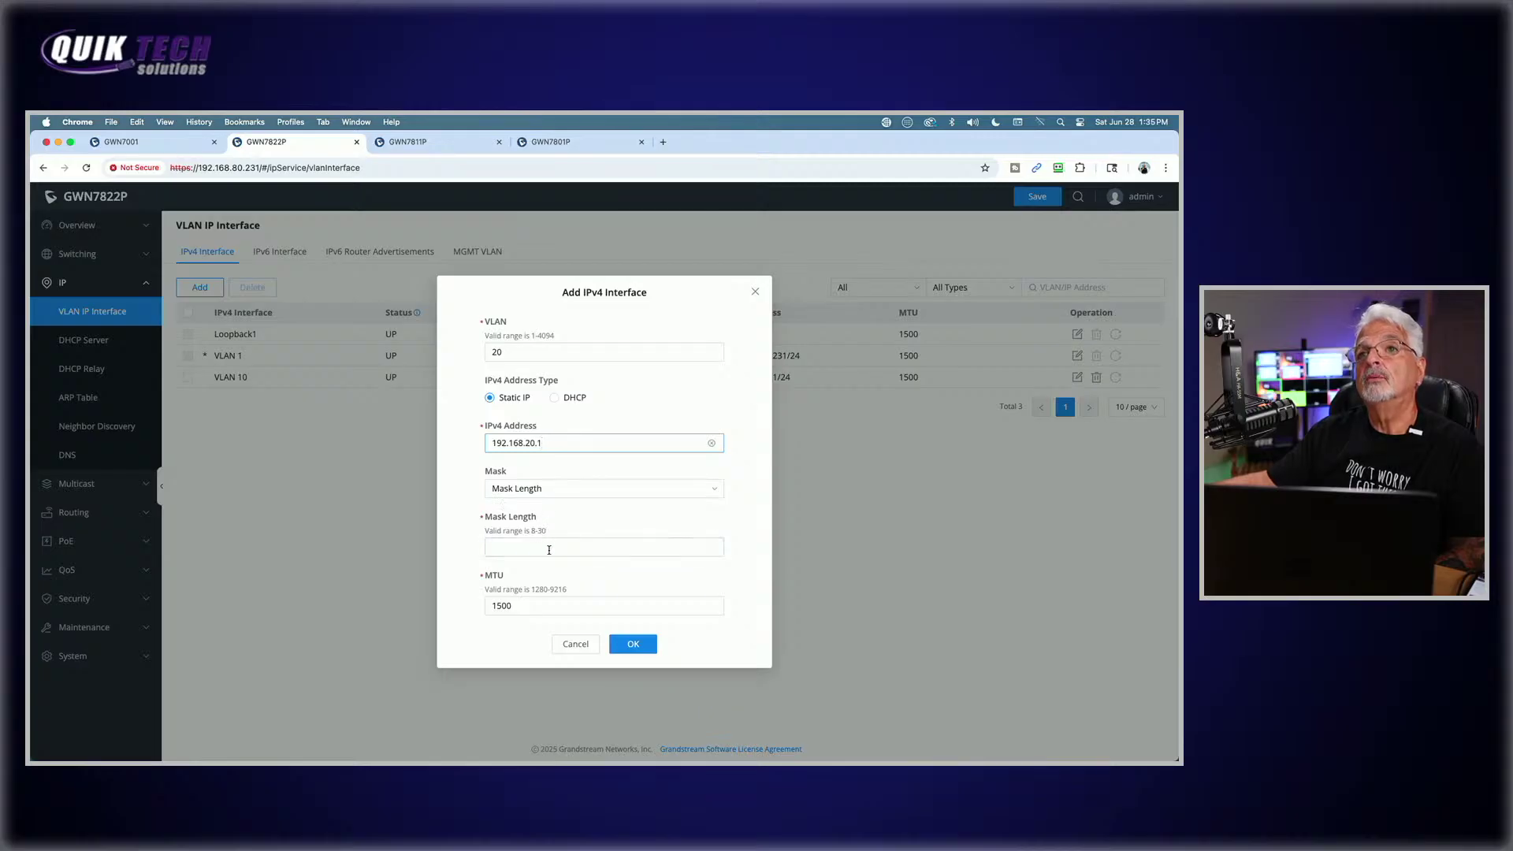
{"action": "left_click", "coordinate": [549, 550]}
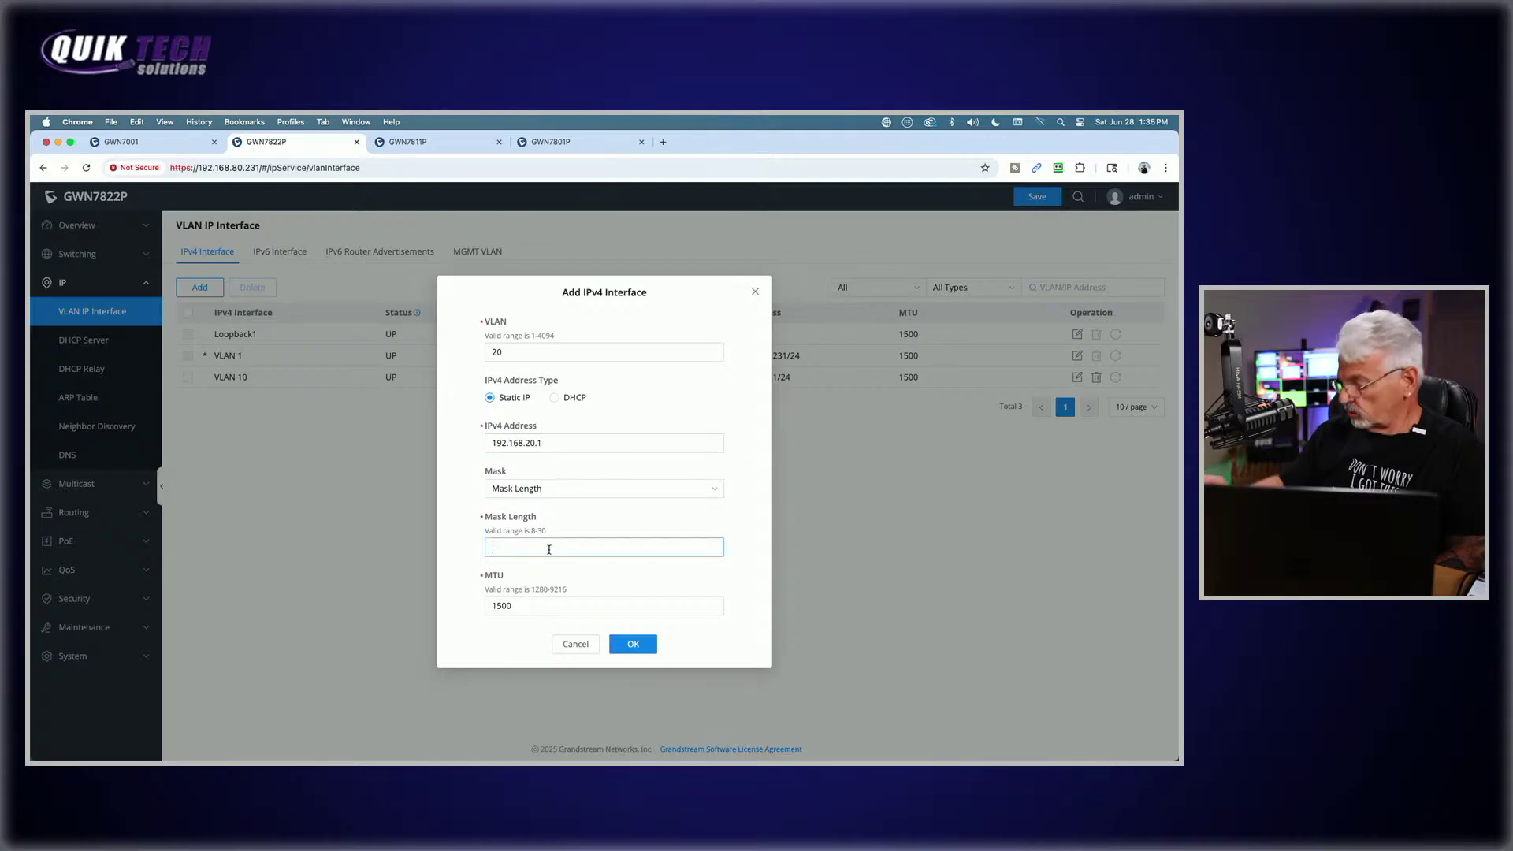
{"action": "type", "text": "24"}
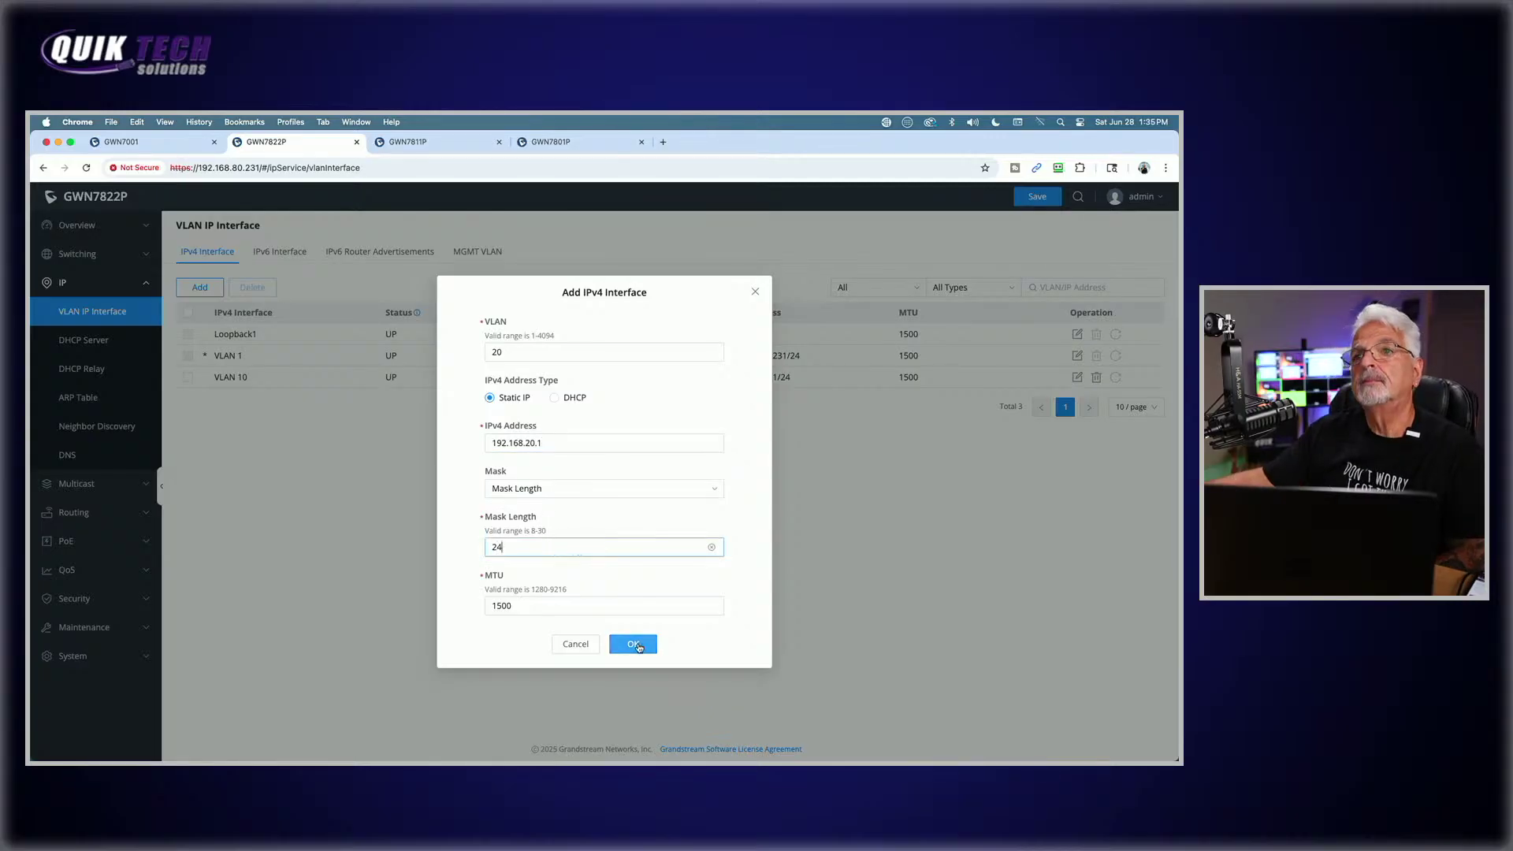
{"action": "left_click", "coordinate": [633, 644]}
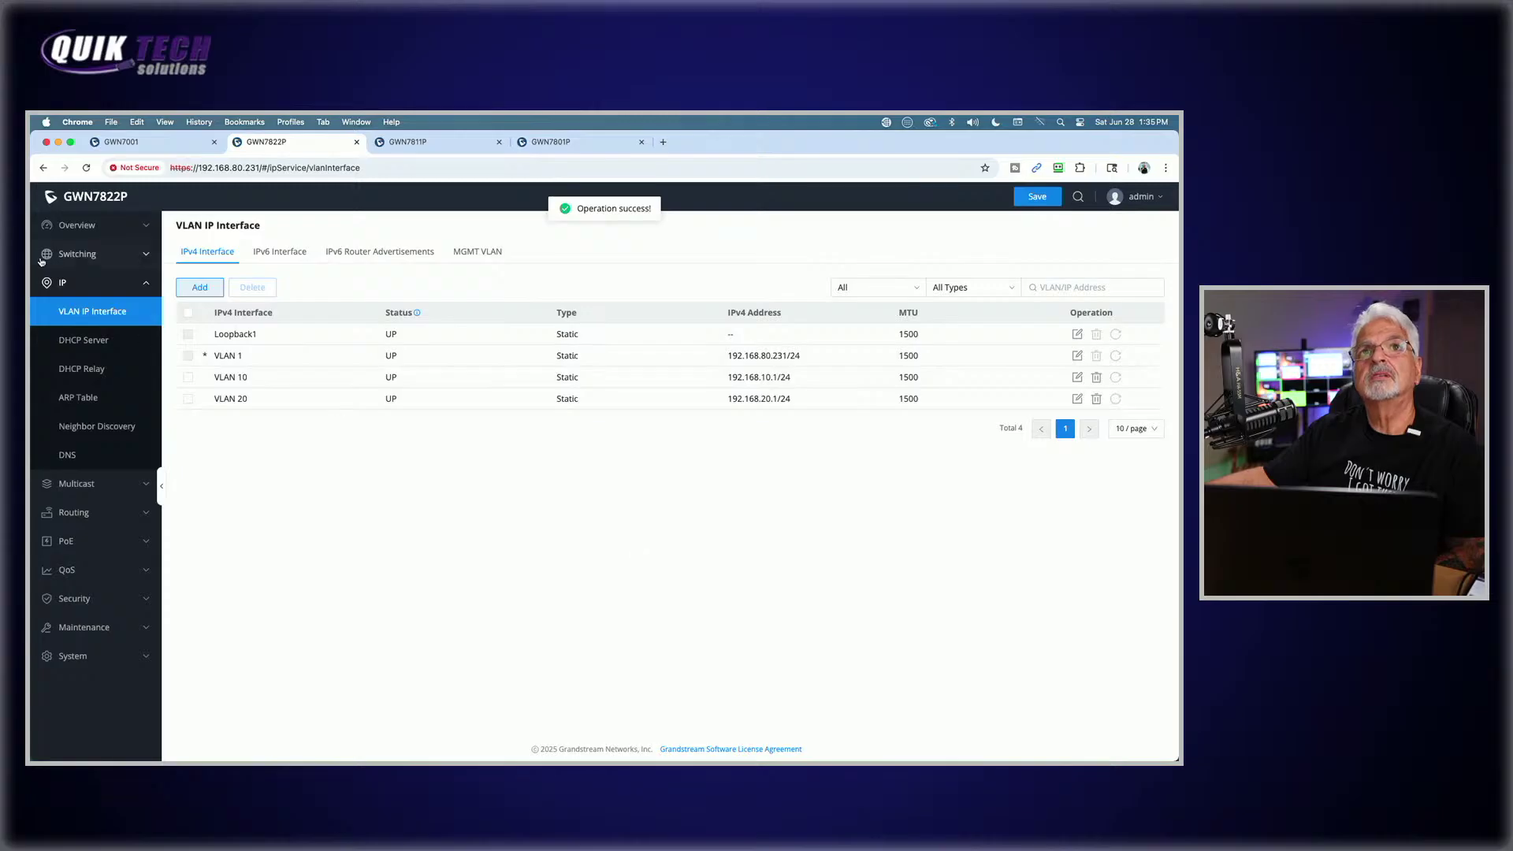
{"action": "left_click", "coordinate": [105, 260]}
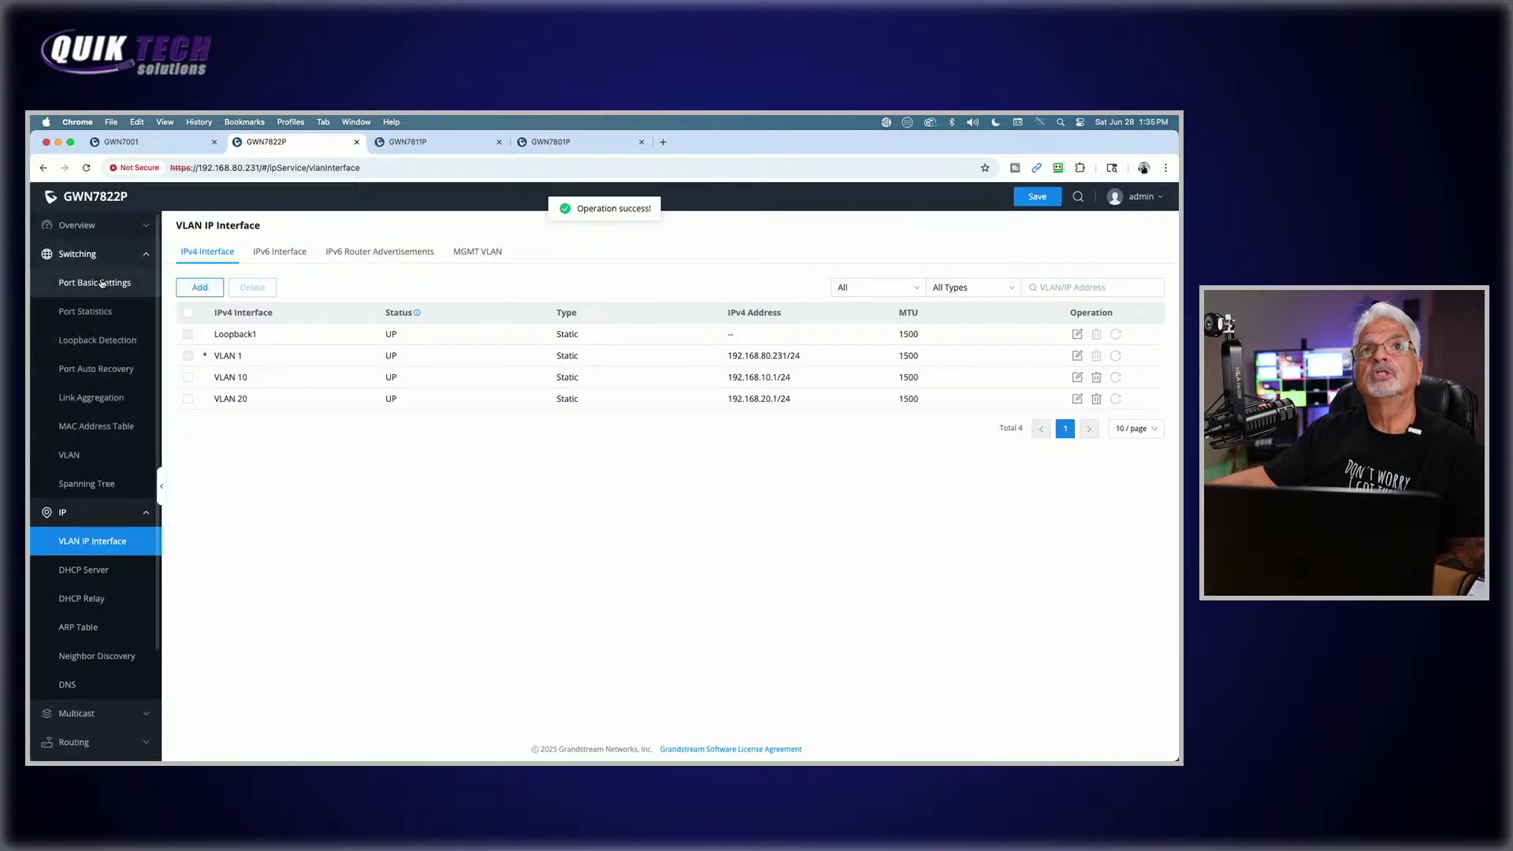
Tag port 1 on VLAN 10 and save the switch configuration.
{"action": "left_click", "coordinate": [131, 449]}
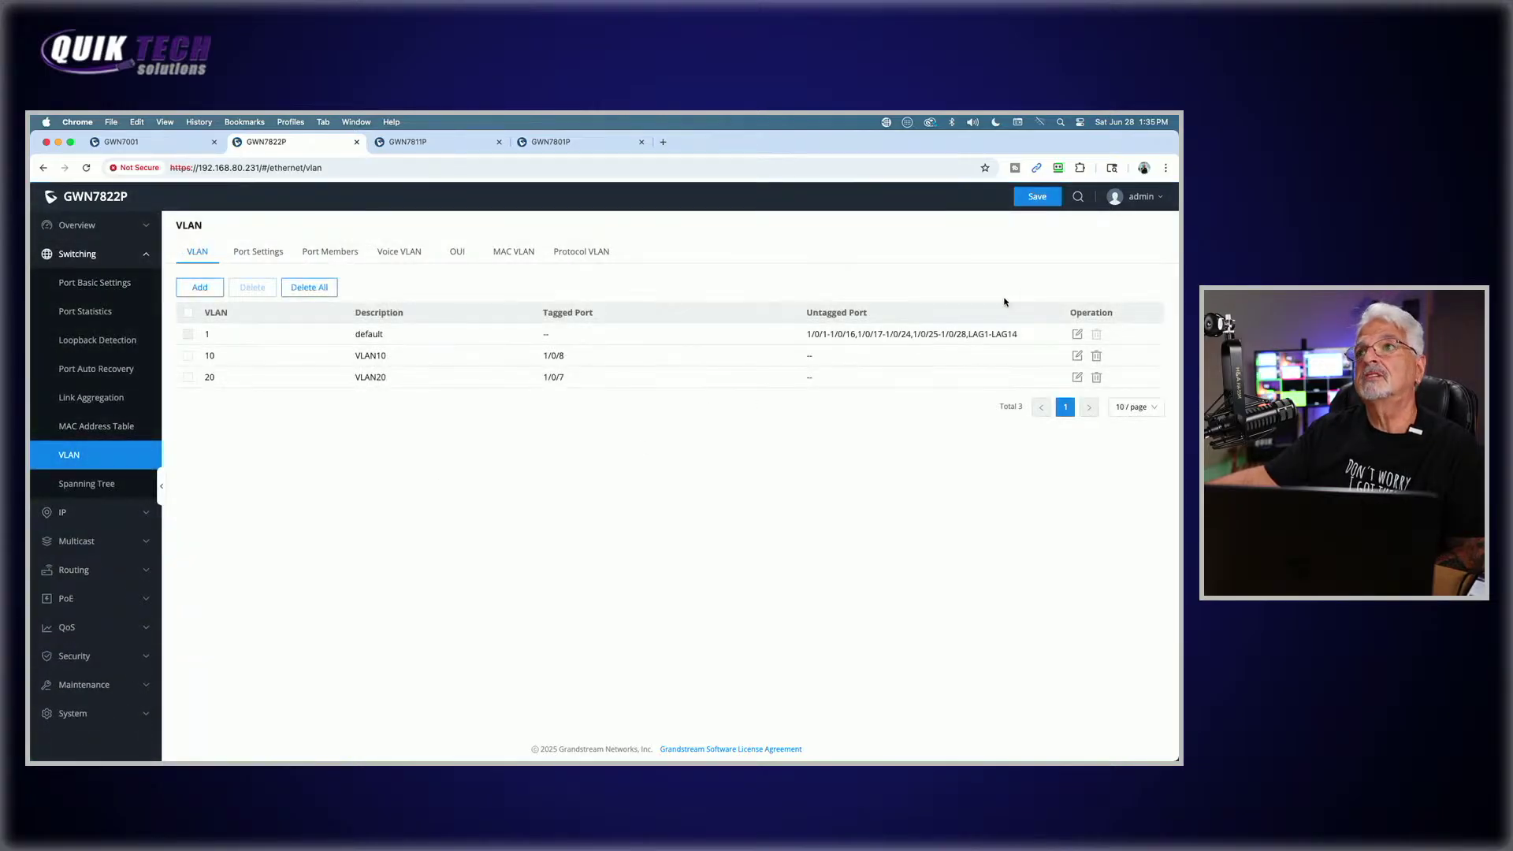
{"action": "left_click", "coordinate": [1077, 355]}
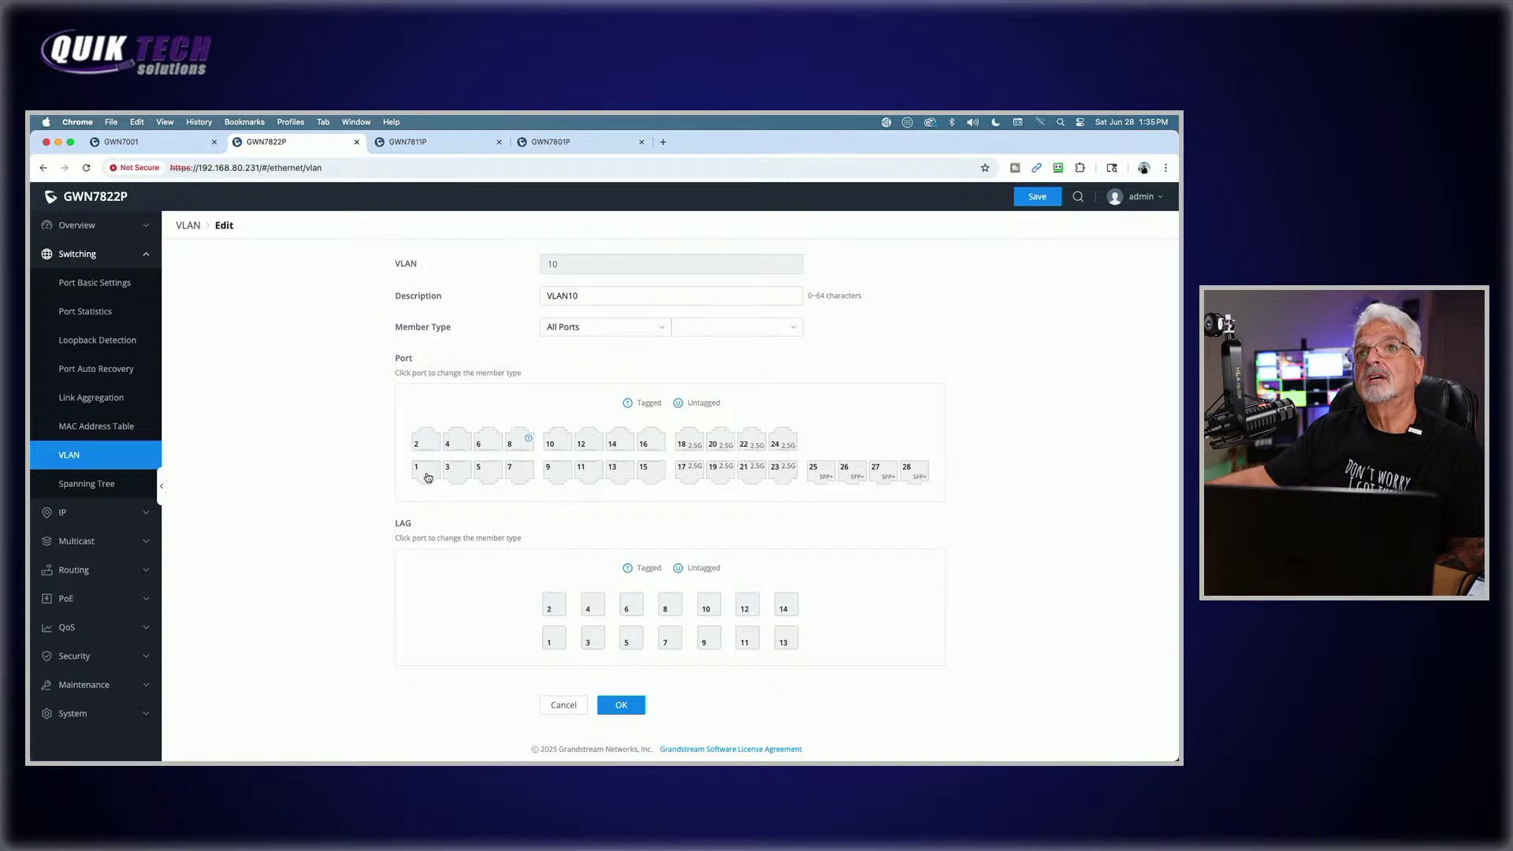
{"action": "left_click", "coordinate": [621, 705]}
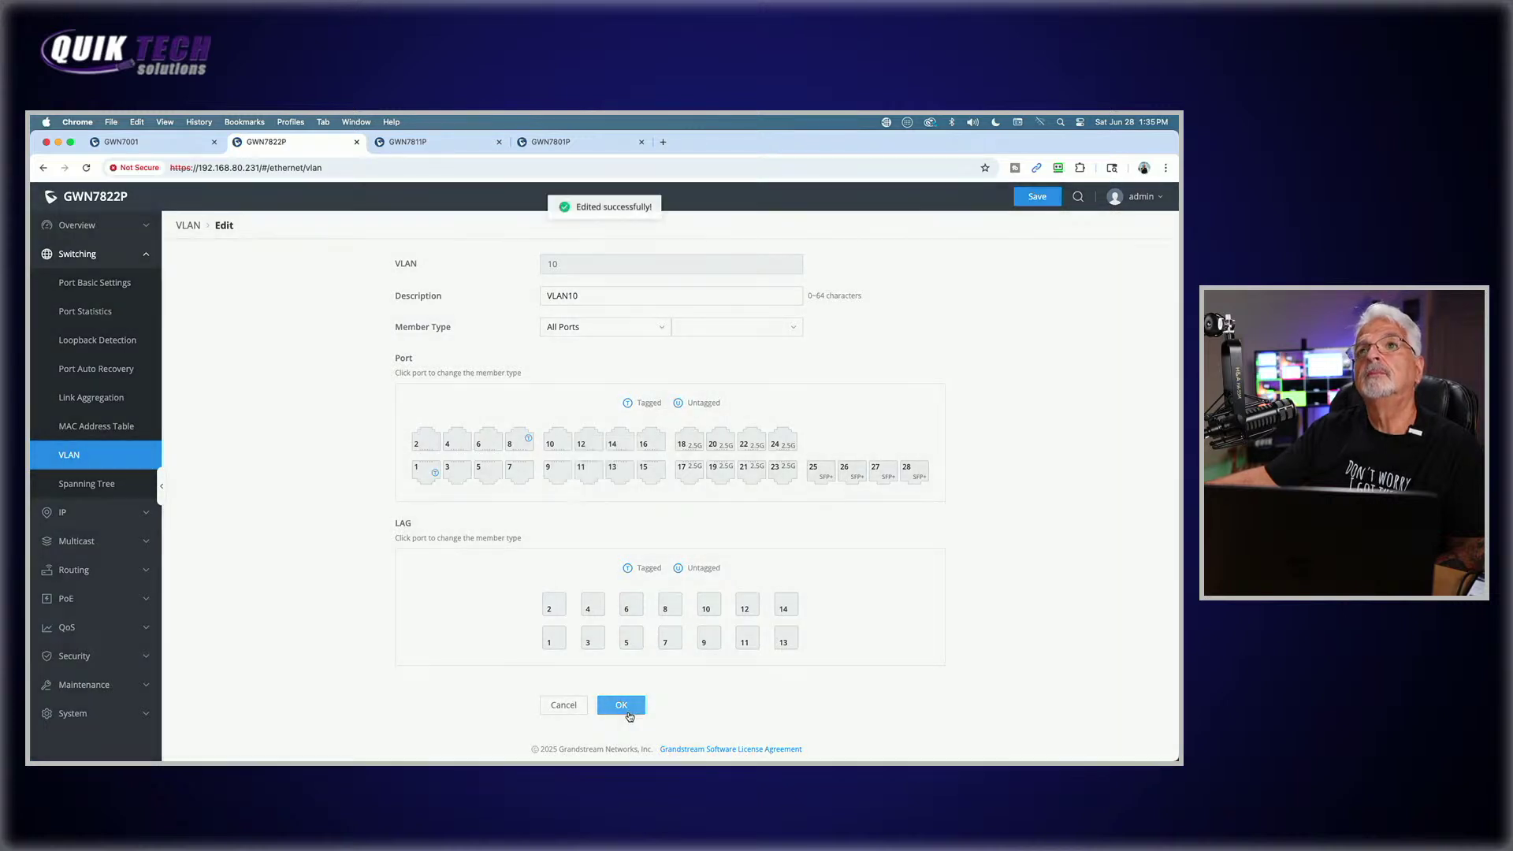
{"action": "left_click", "coordinate": [1026, 197]}
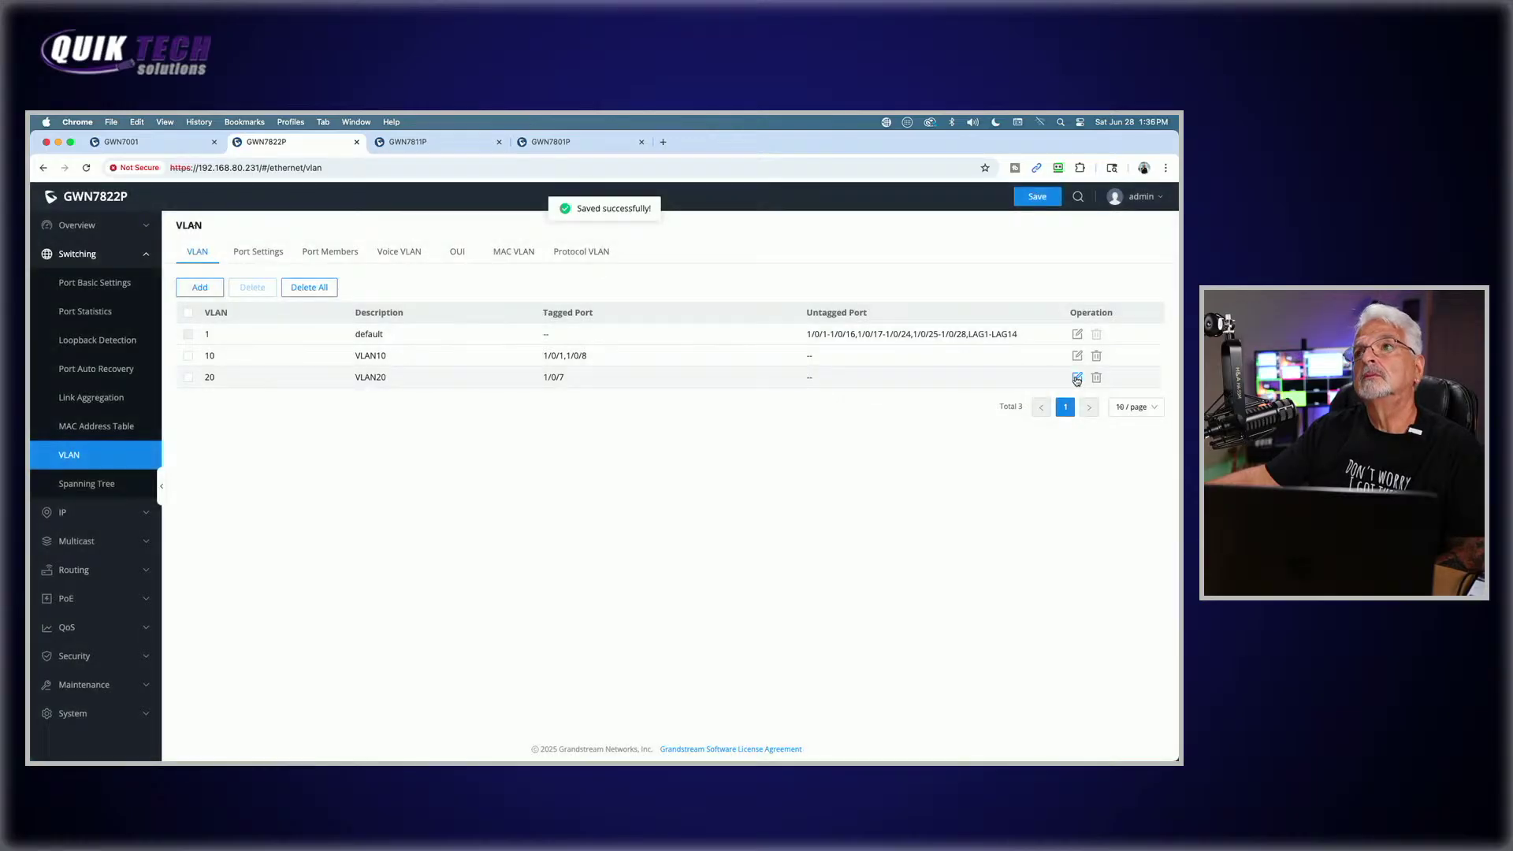
Tag port 1 on VLAN 20 and save the configuration again.
{"action": "left_click", "coordinate": [1076, 376]}
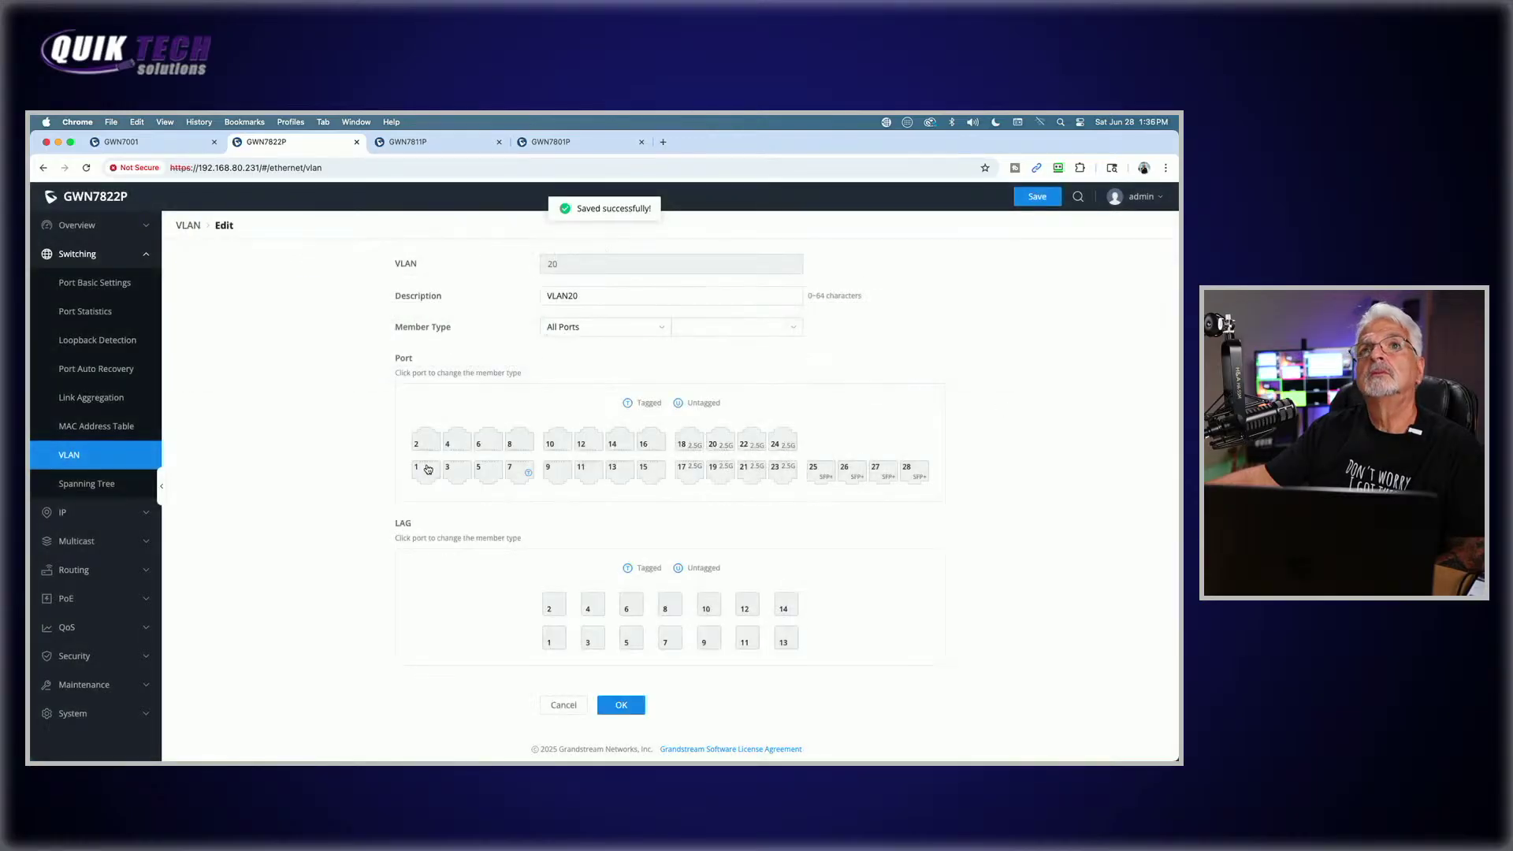
{"action": "left_click", "coordinate": [426, 483]}
{"action": "left_click", "coordinate": [621, 705]}
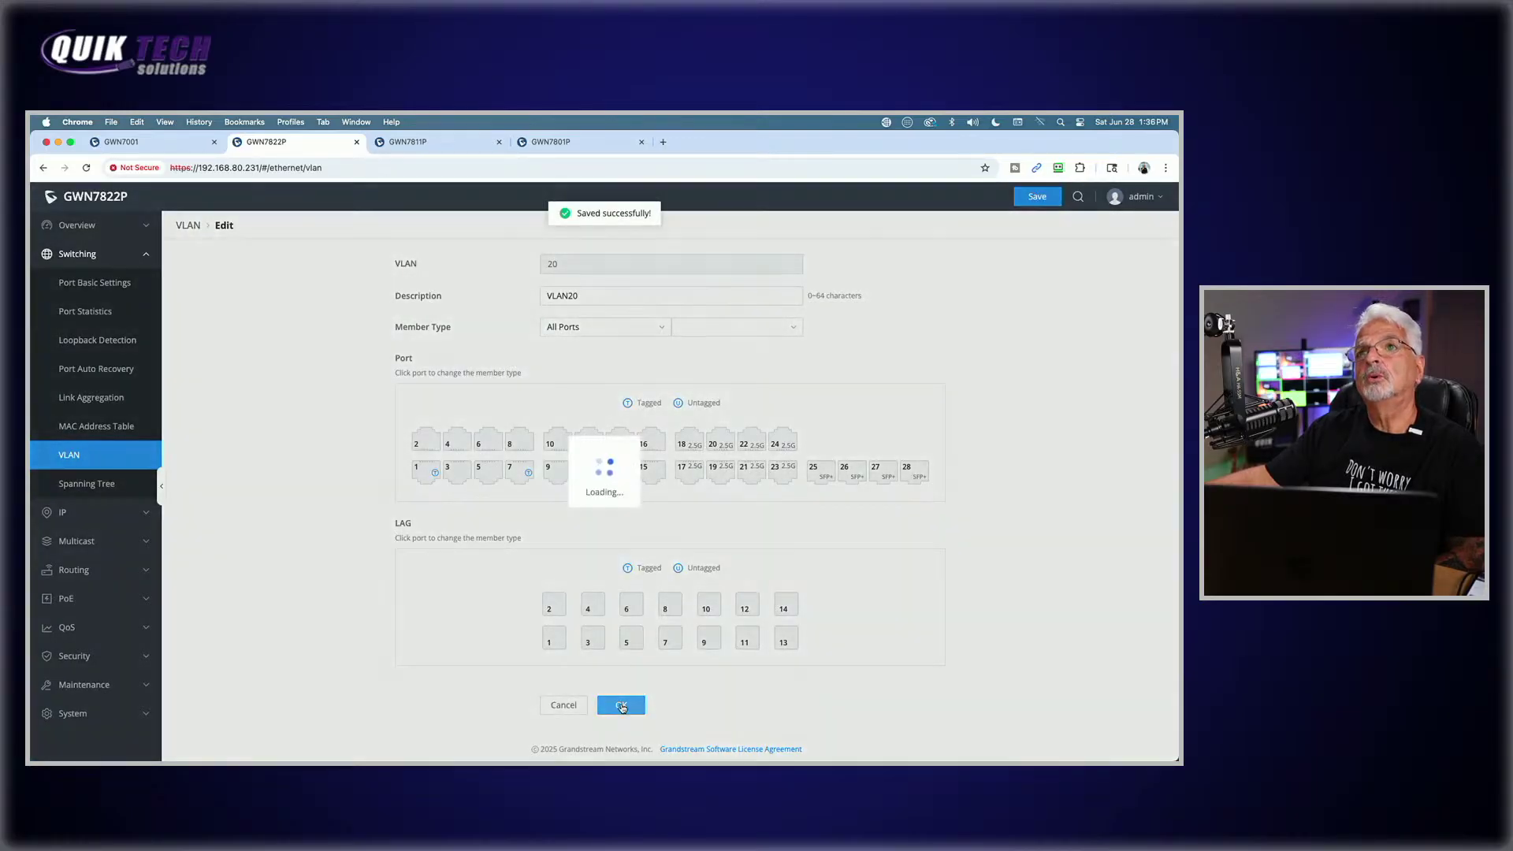
{"action": "left_click", "coordinate": [1029, 199]}
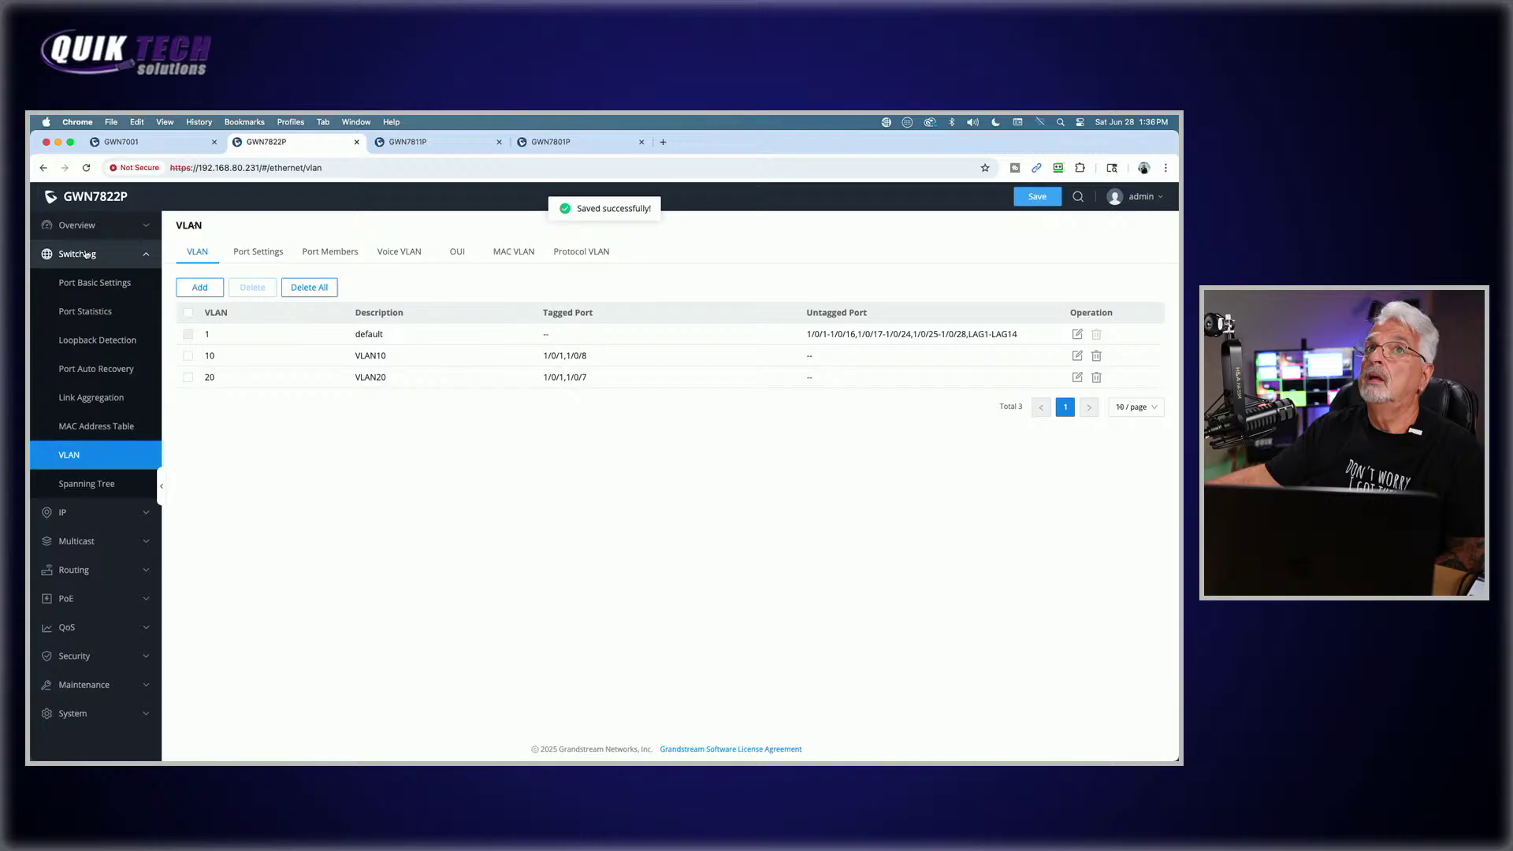
Enable the DHCP service under IP > DHCP Server and save the switch configuration.
{"action": "left_click", "coordinate": [86, 254]}
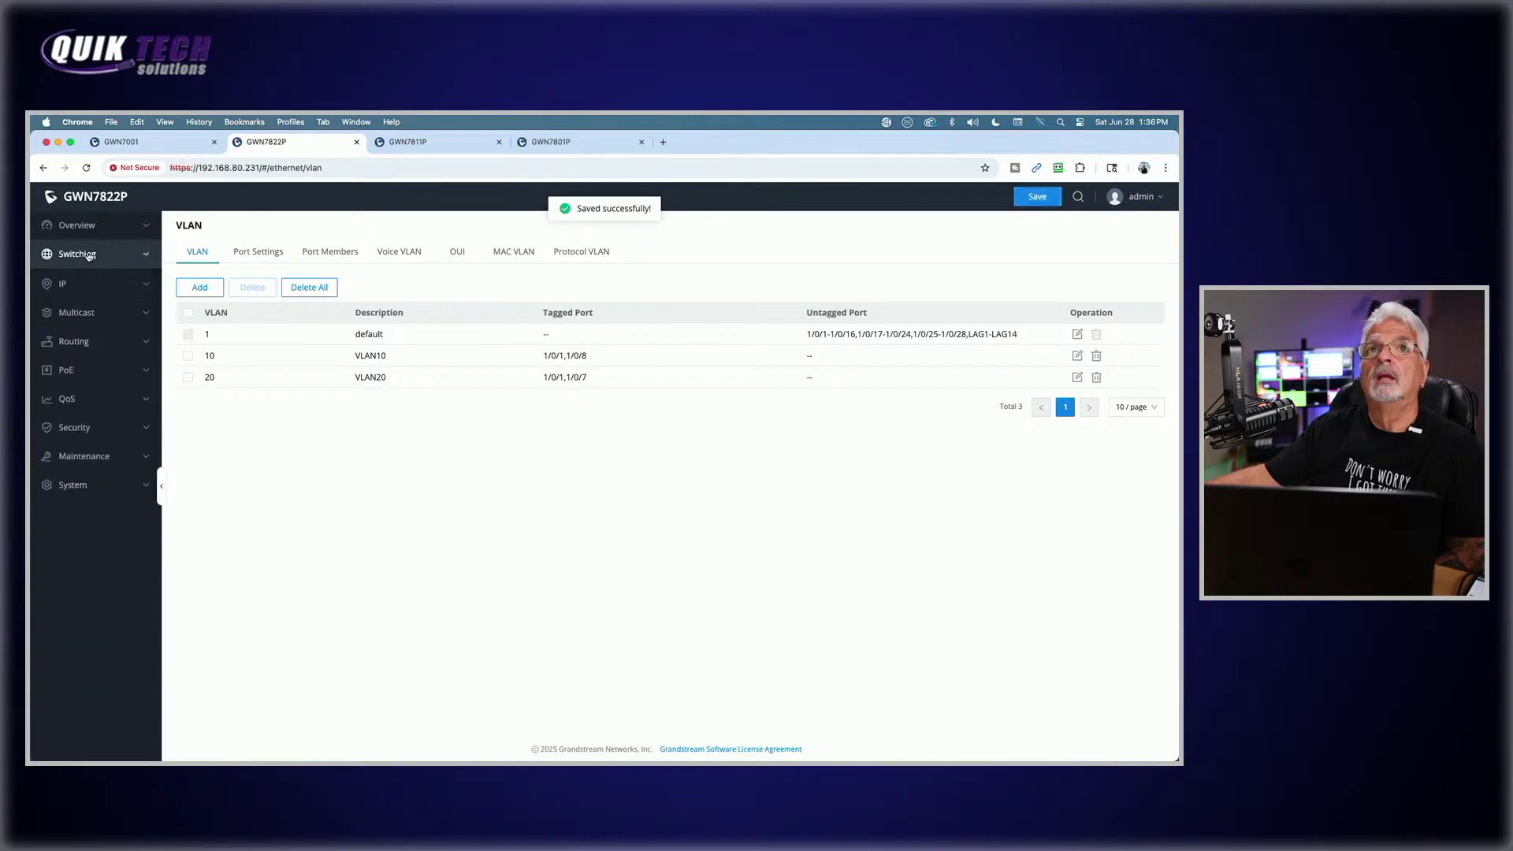
{"action": "left_click", "coordinate": [87, 286]}
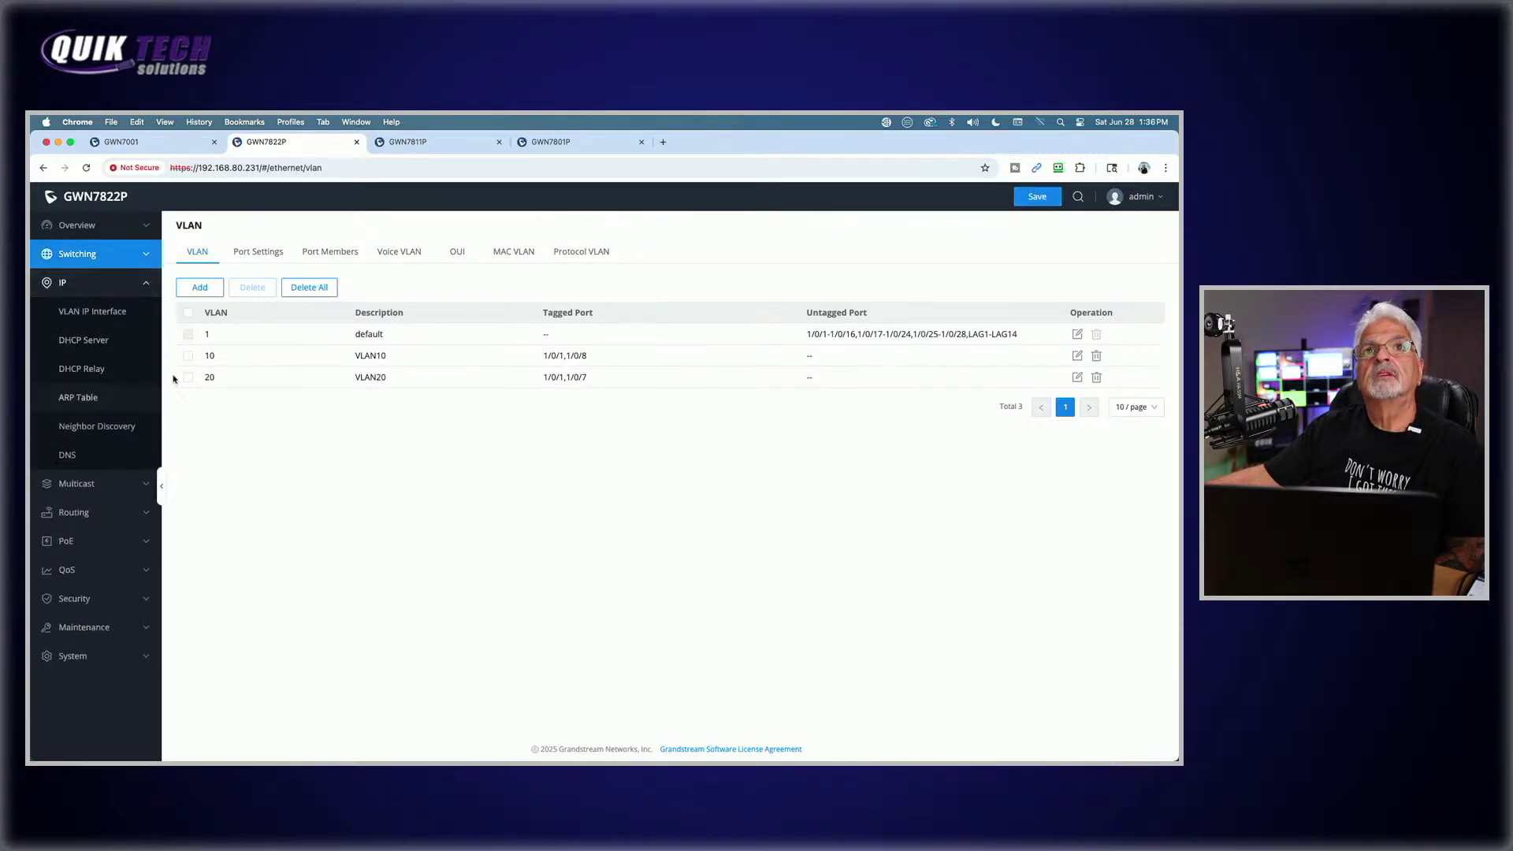
{"action": "left_click", "coordinate": [70, 340]}
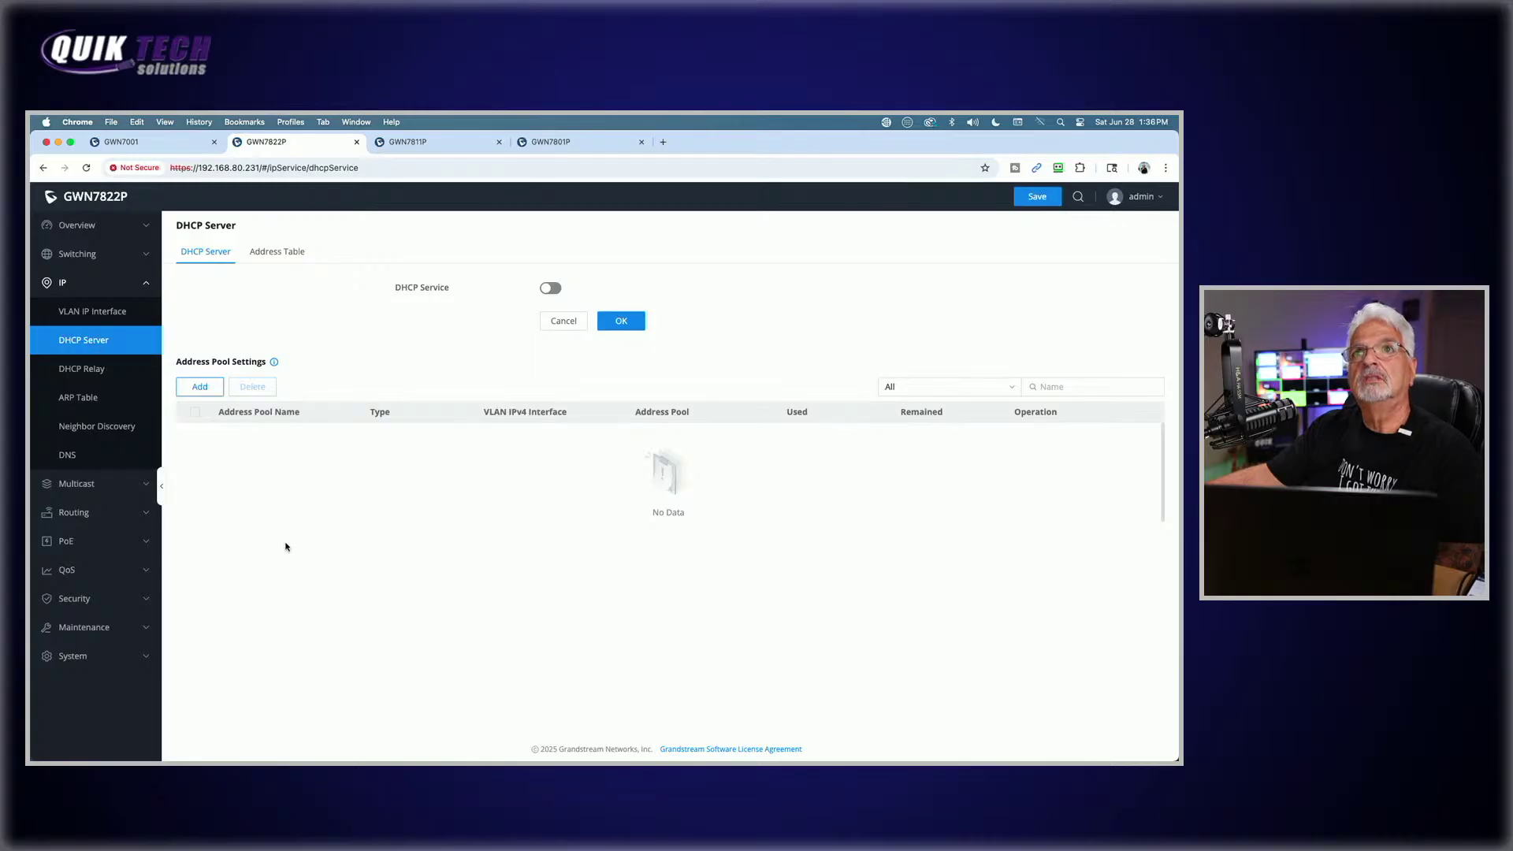
{"action": "left_click", "coordinate": [552, 289]}
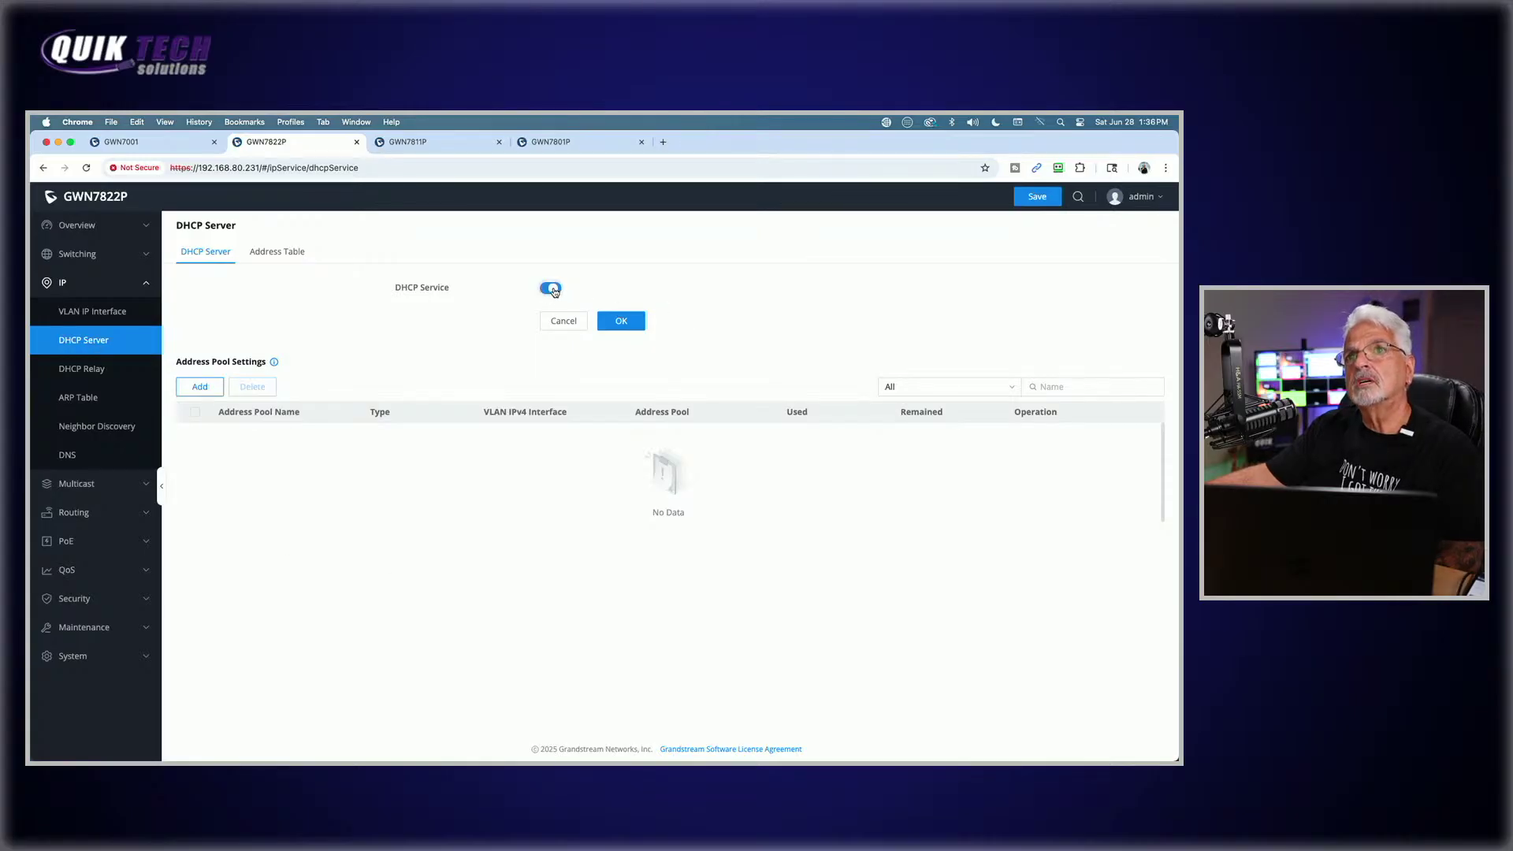
{"action": "left_click", "coordinate": [617, 323]}
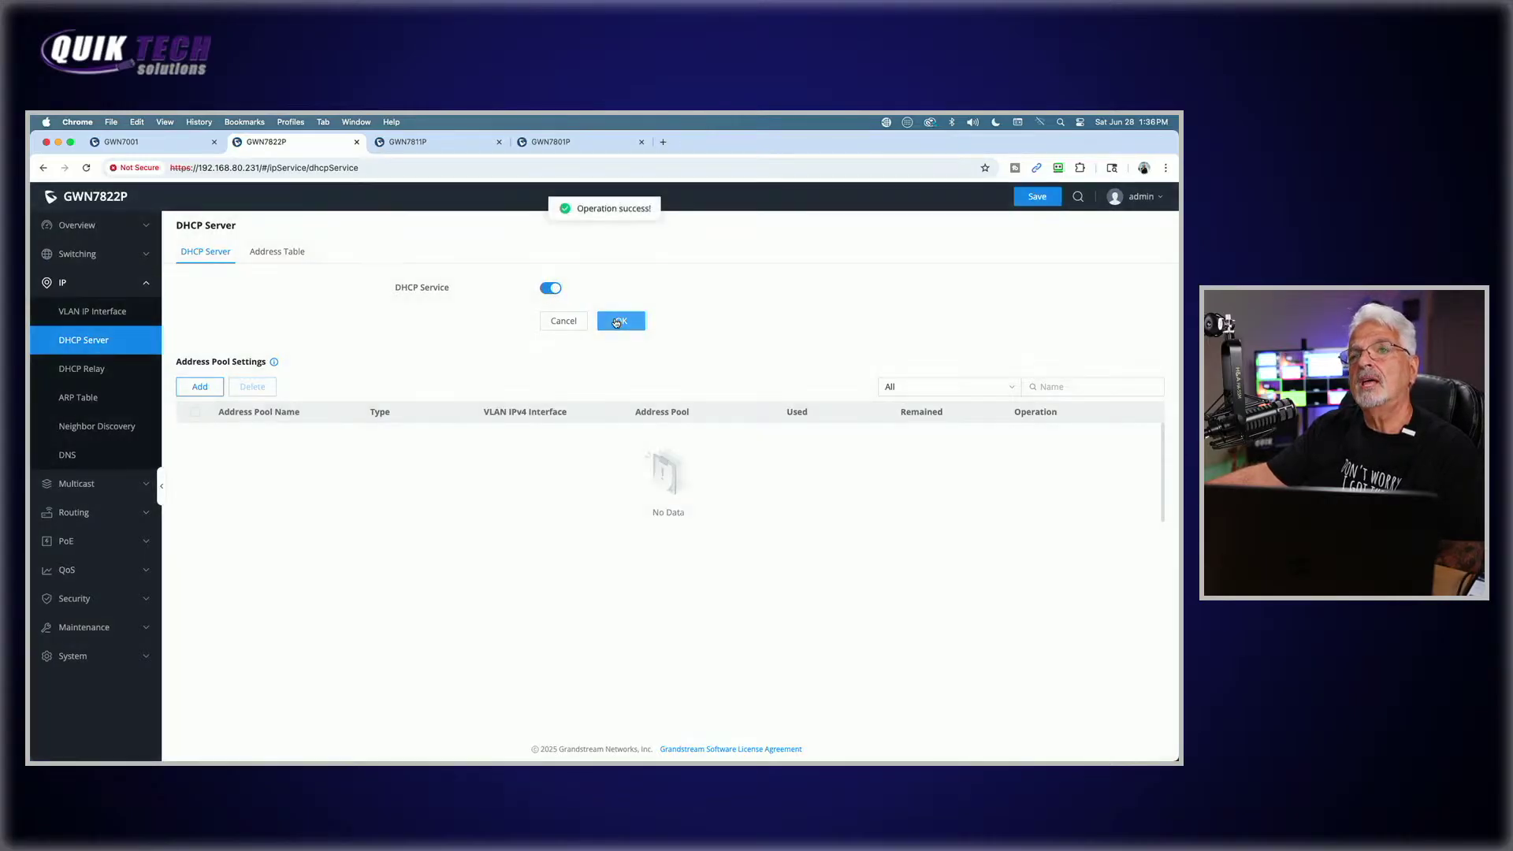
{"action": "left_click", "coordinate": [1032, 198]}
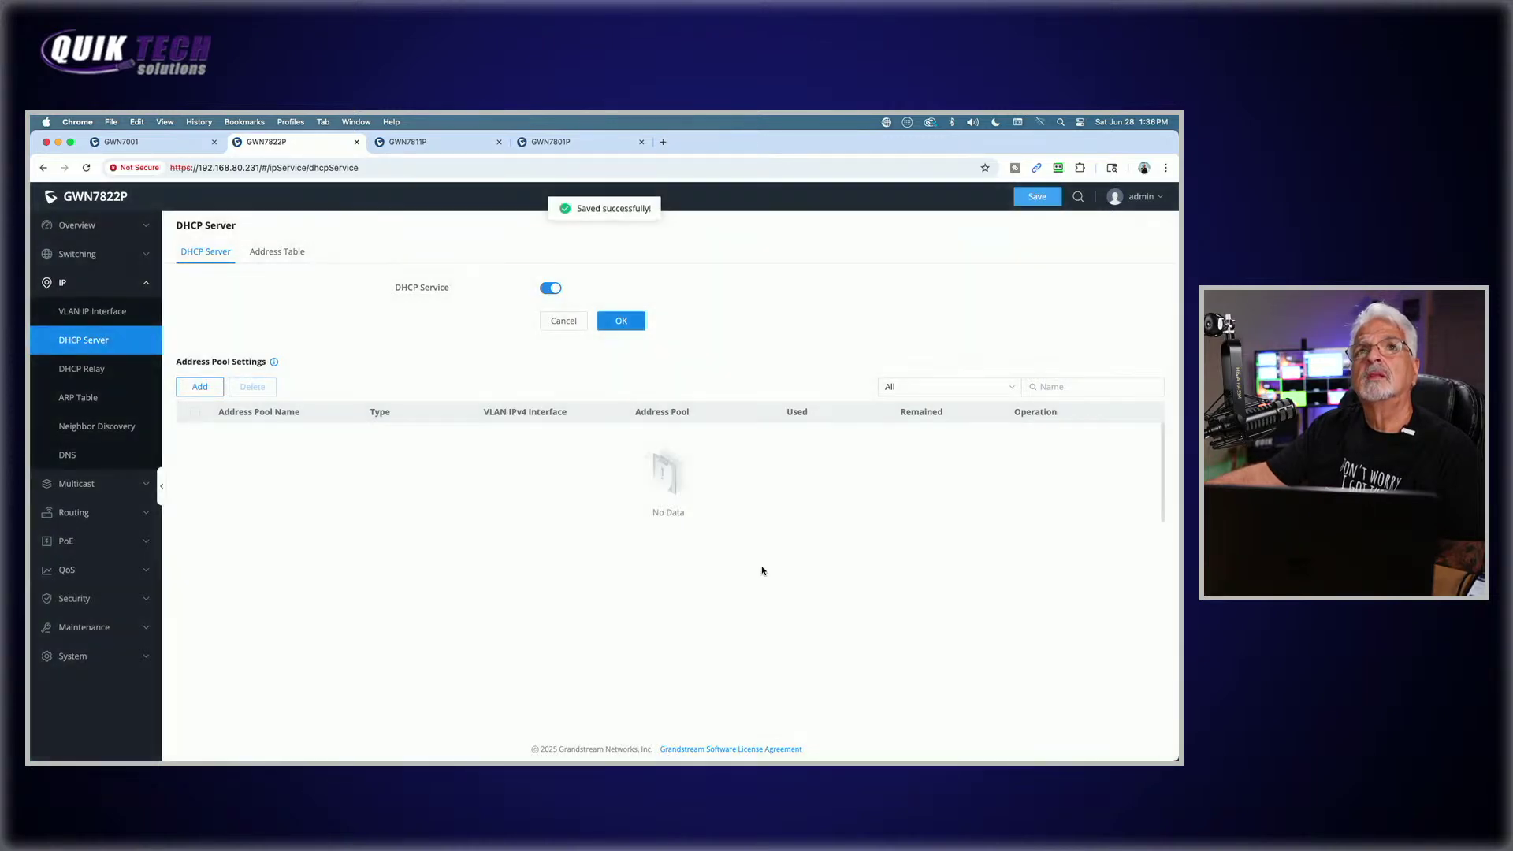
{"action": "left_click", "coordinate": [194, 389]}
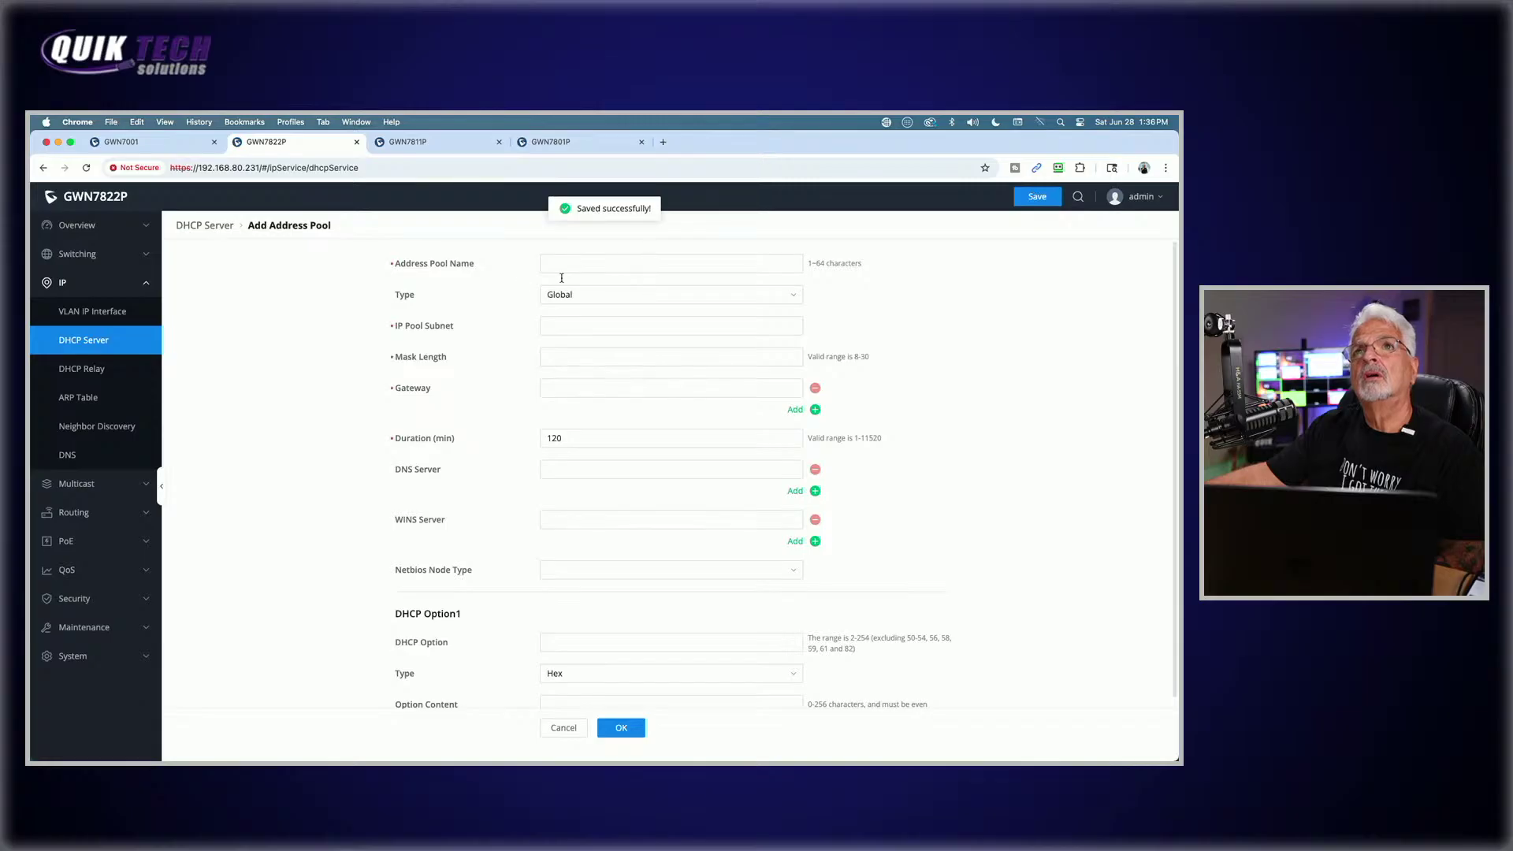
Name the pool vlan10_traffic, set its type to Interface, and bind it to VLAN 10.
{"action": "left_click", "coordinate": [568, 266]}
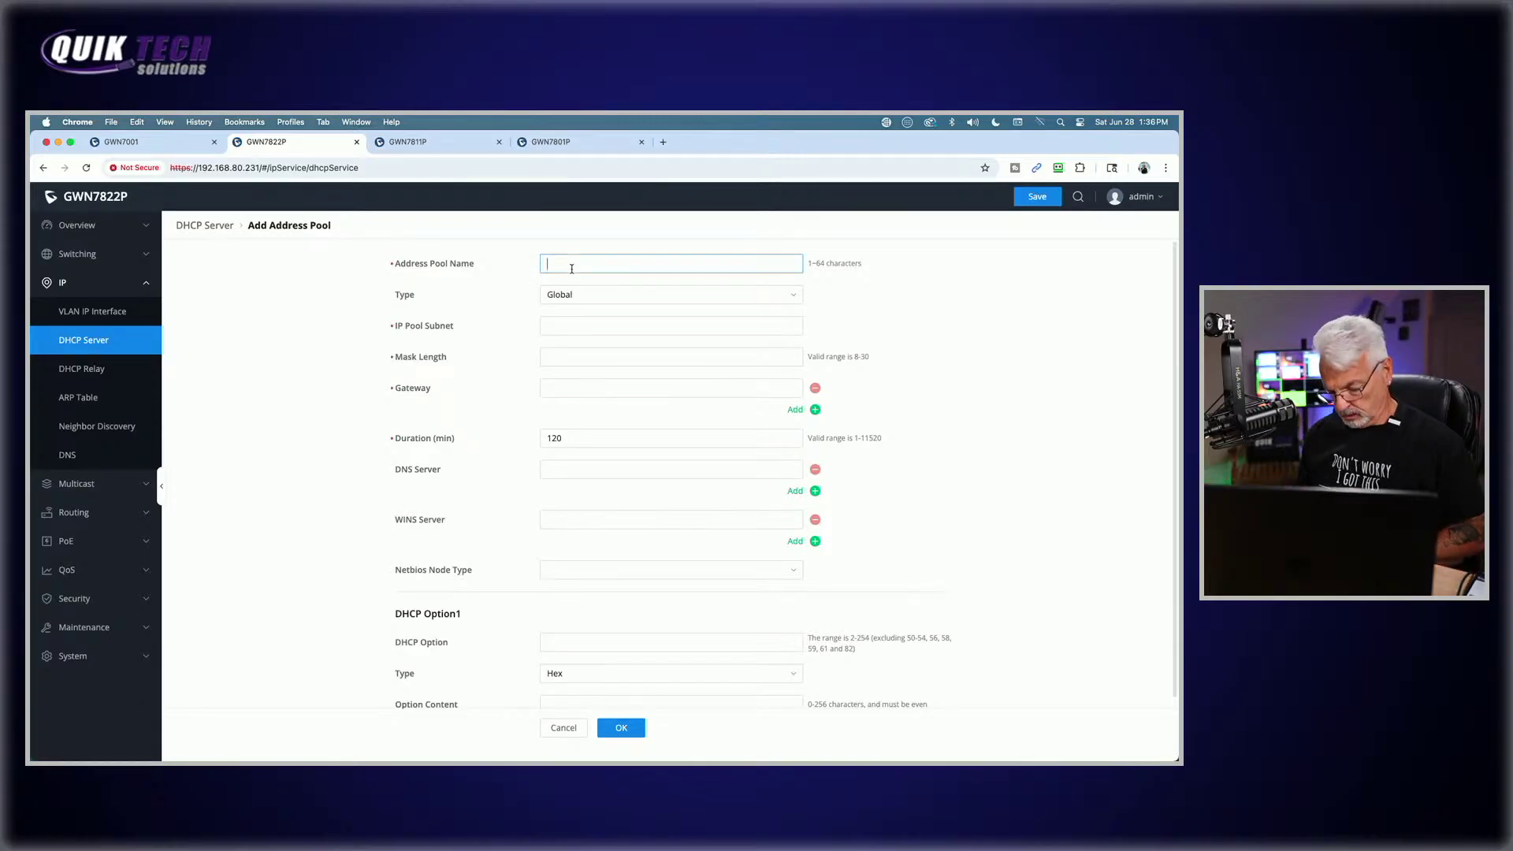
{"action": "type", "text": "vlan1"}
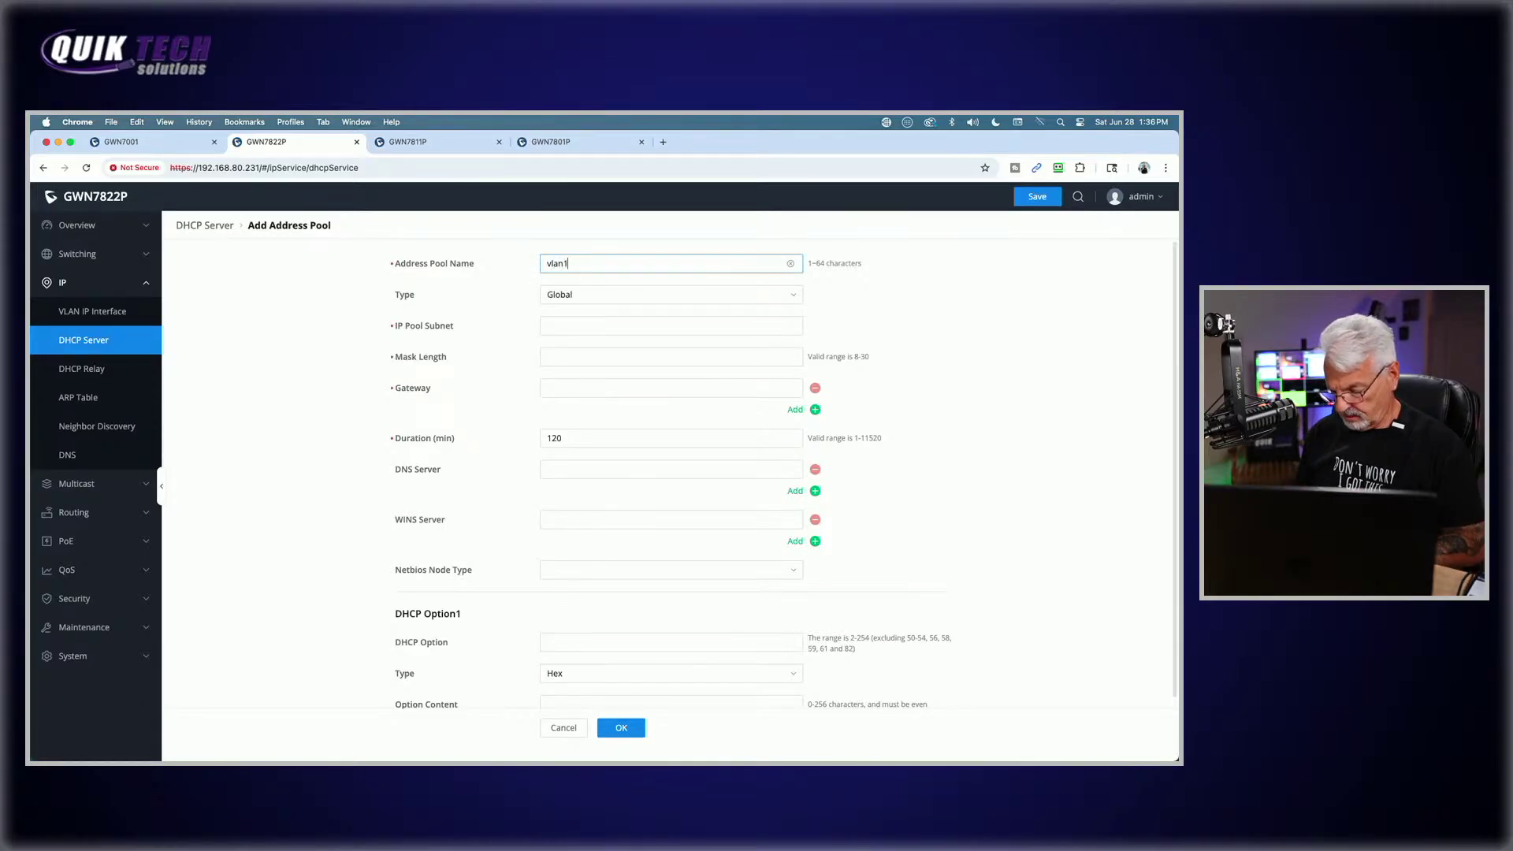
{"action": "type", "text": "0_traffic"}
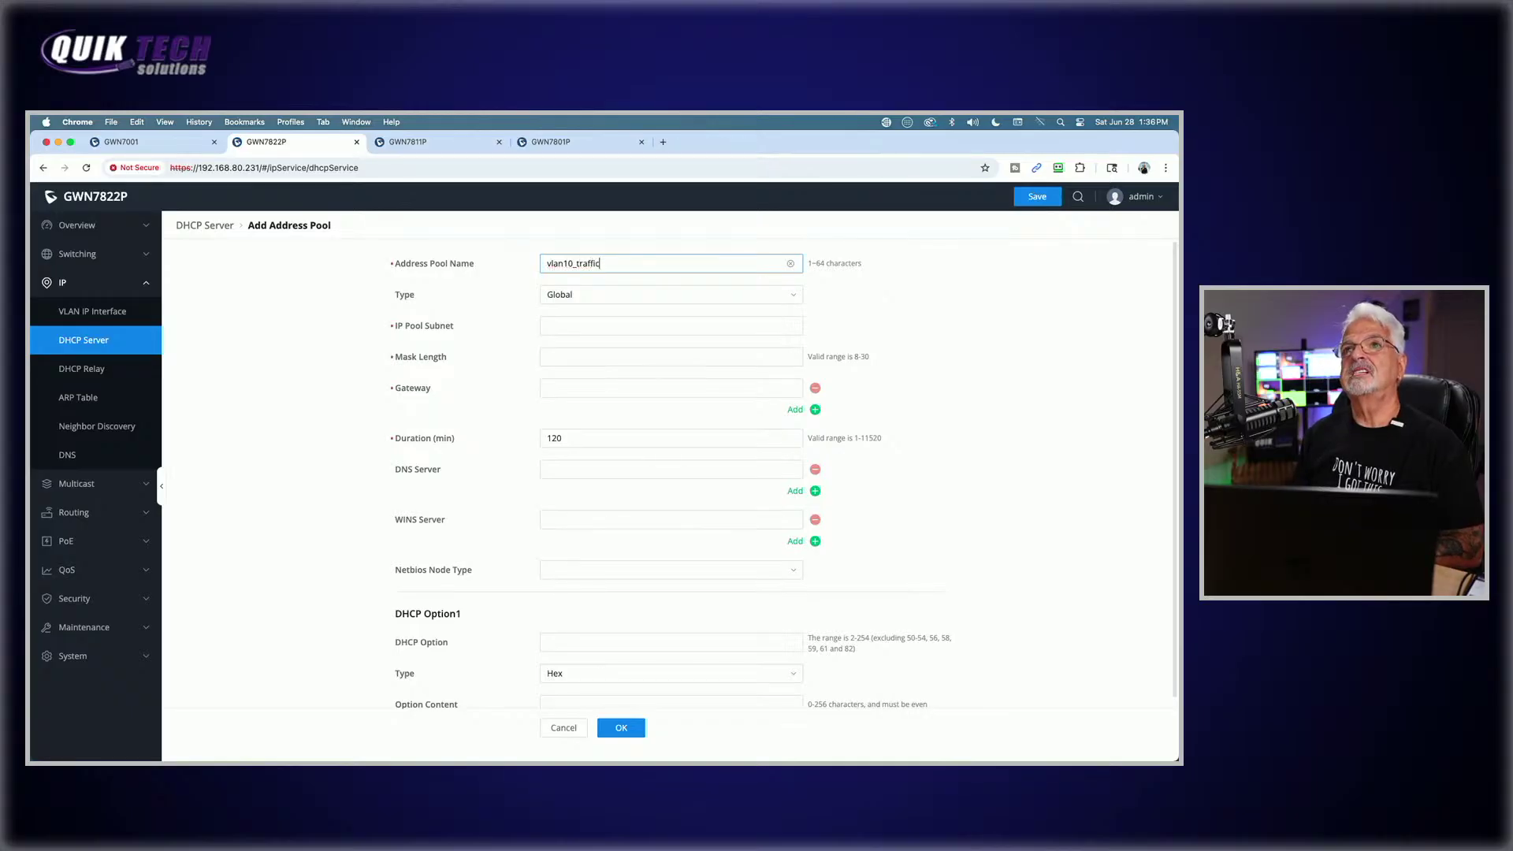
{"action": "left_click", "coordinate": [566, 324]}
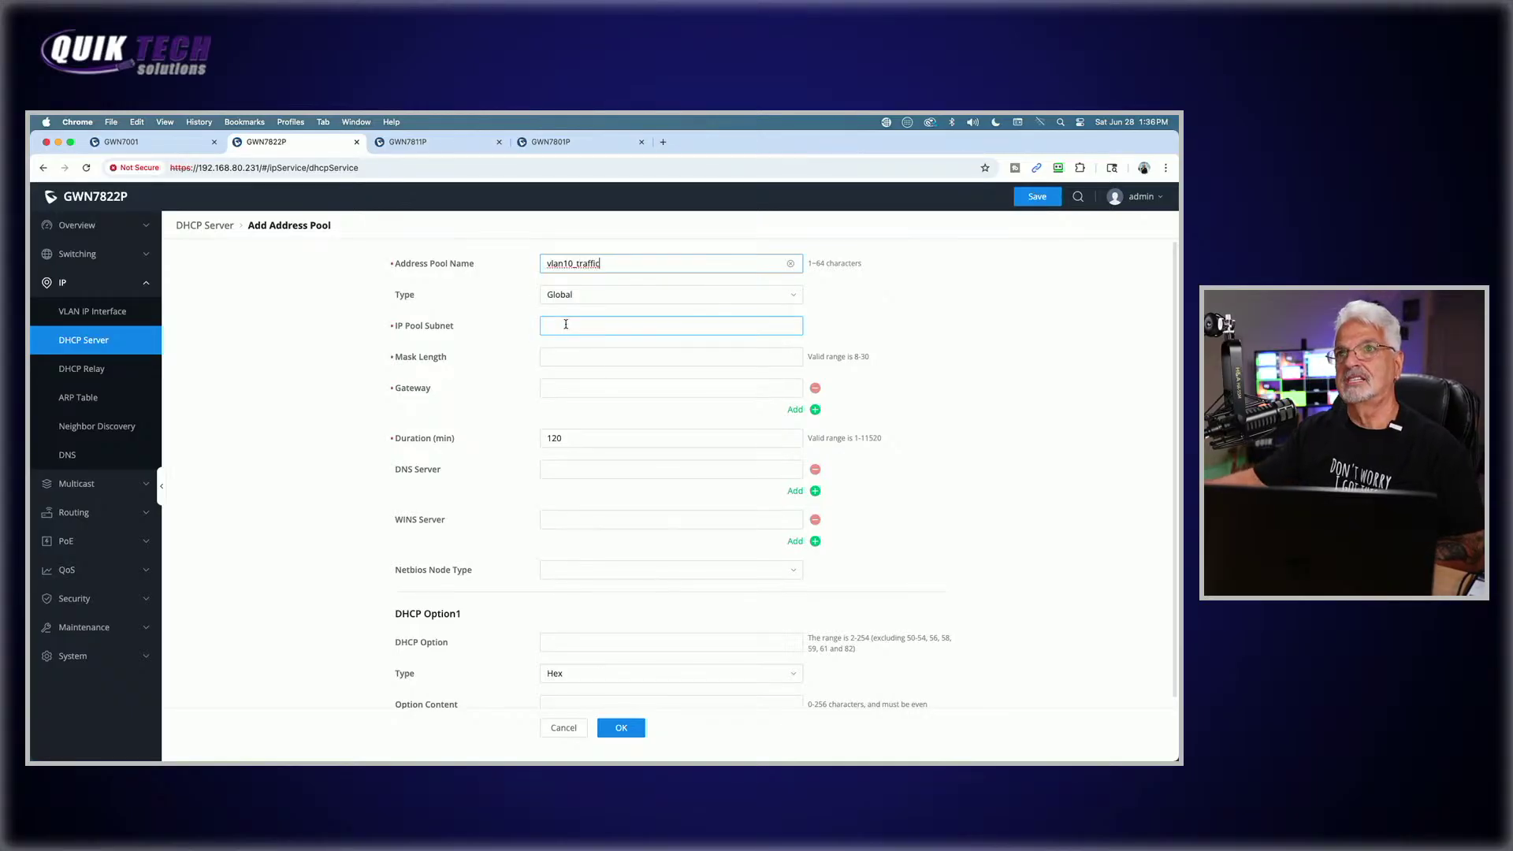
{"action": "left_click", "coordinate": [791, 300]}
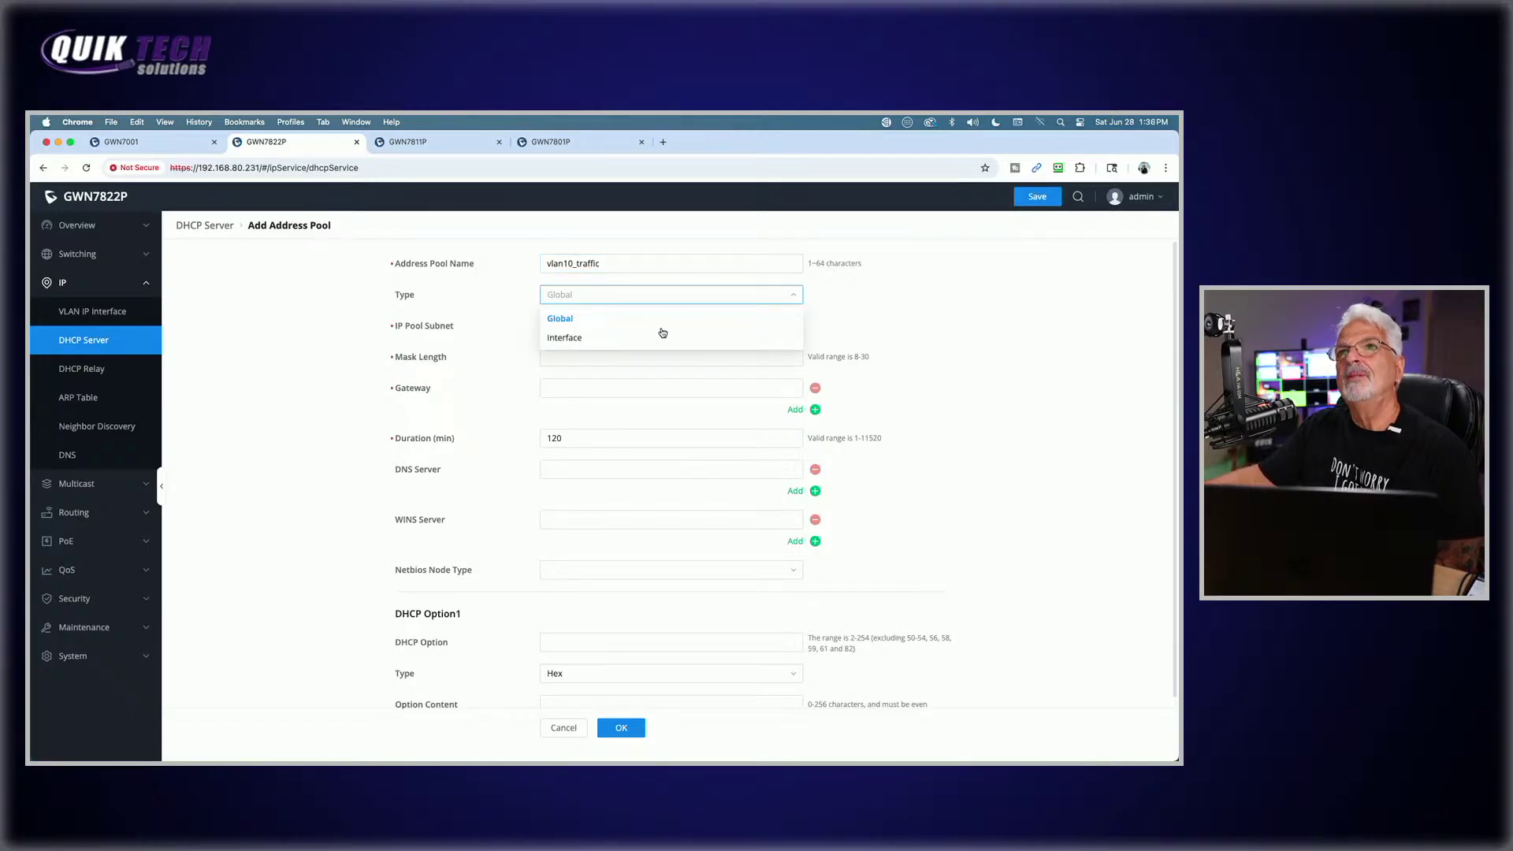
{"action": "left_click", "coordinate": [563, 339]}
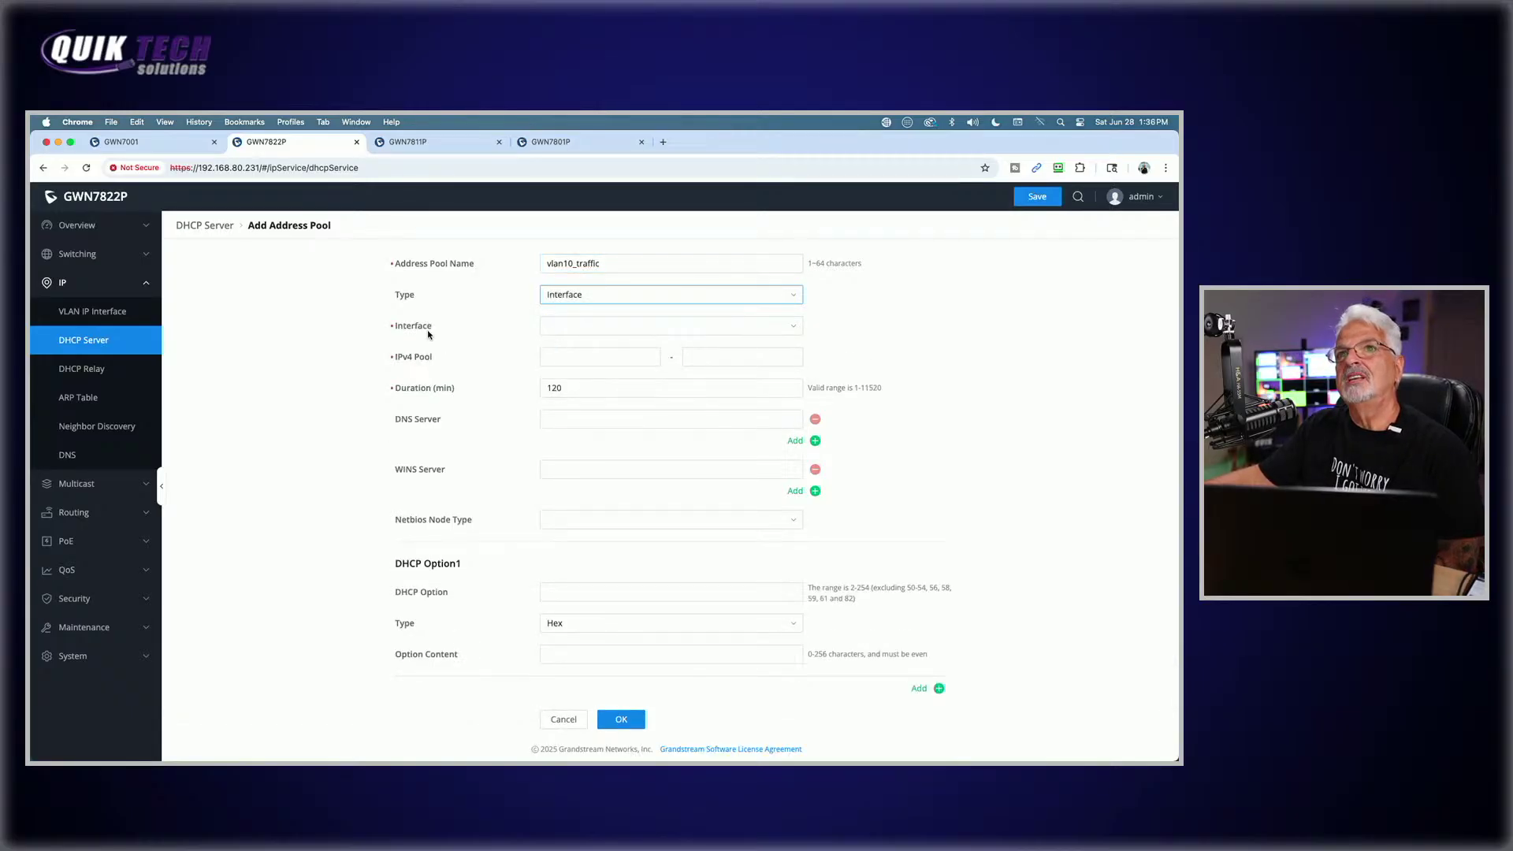
{"action": "left_click", "coordinate": [798, 328]}
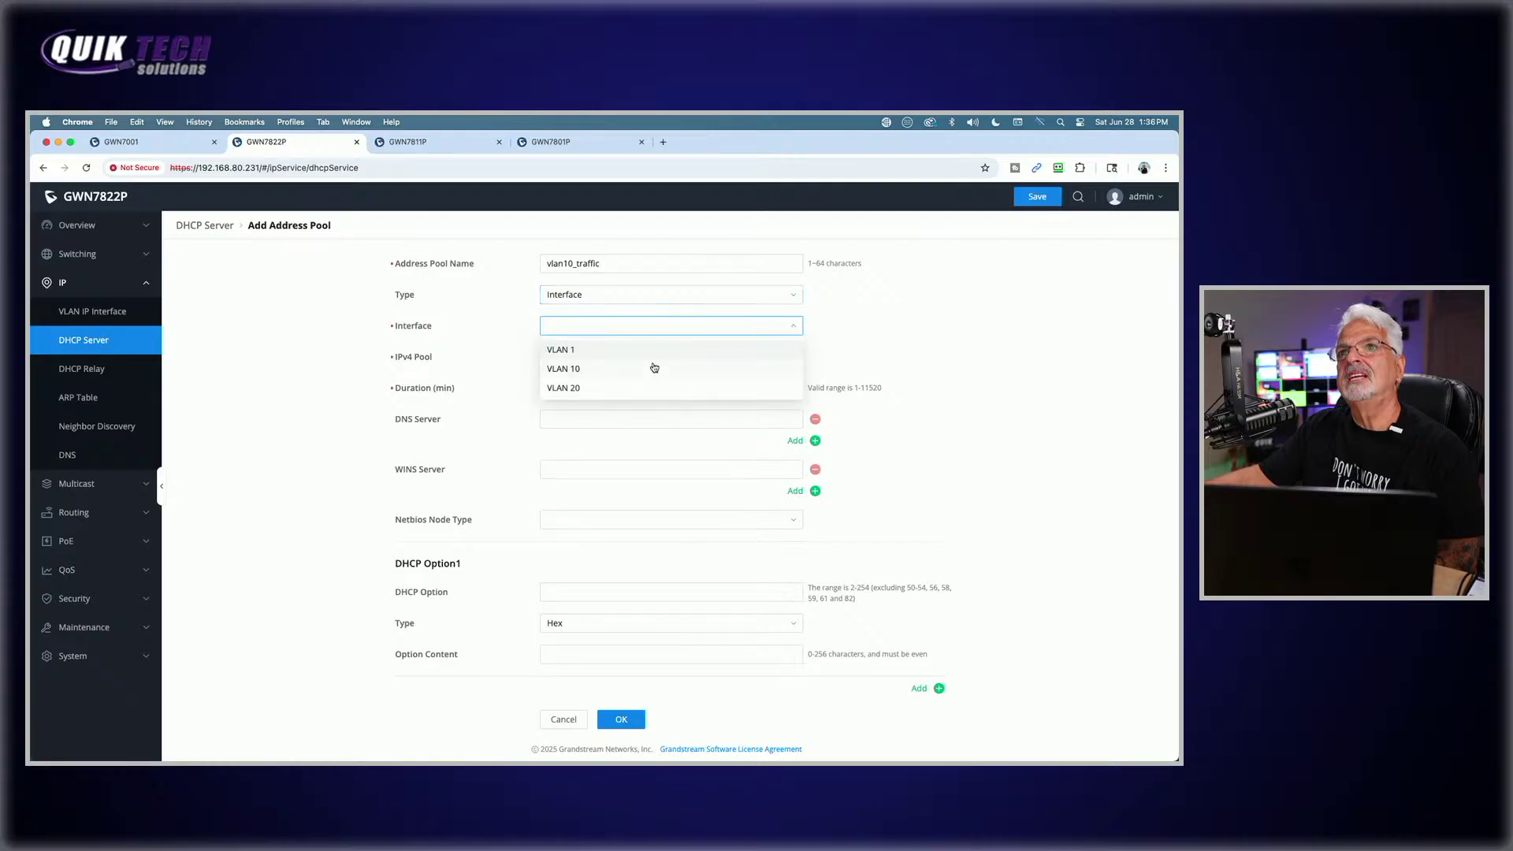
{"action": "left_click", "coordinate": [576, 369]}
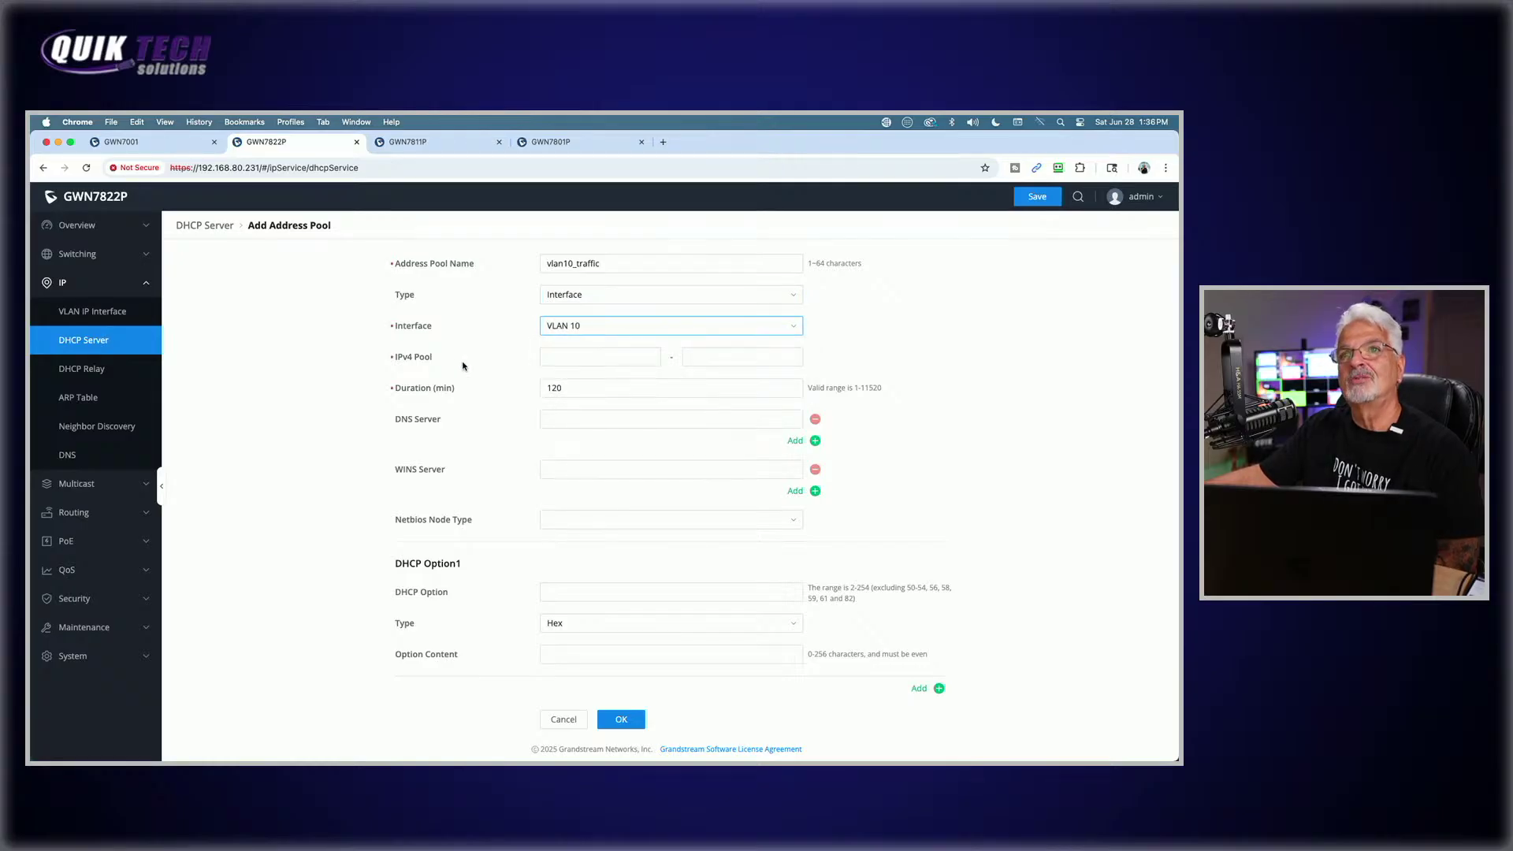
Enter the pool's start address and paste the copied prefix plus 100 as the end address.
{"action": "left_click", "coordinate": [561, 362]}
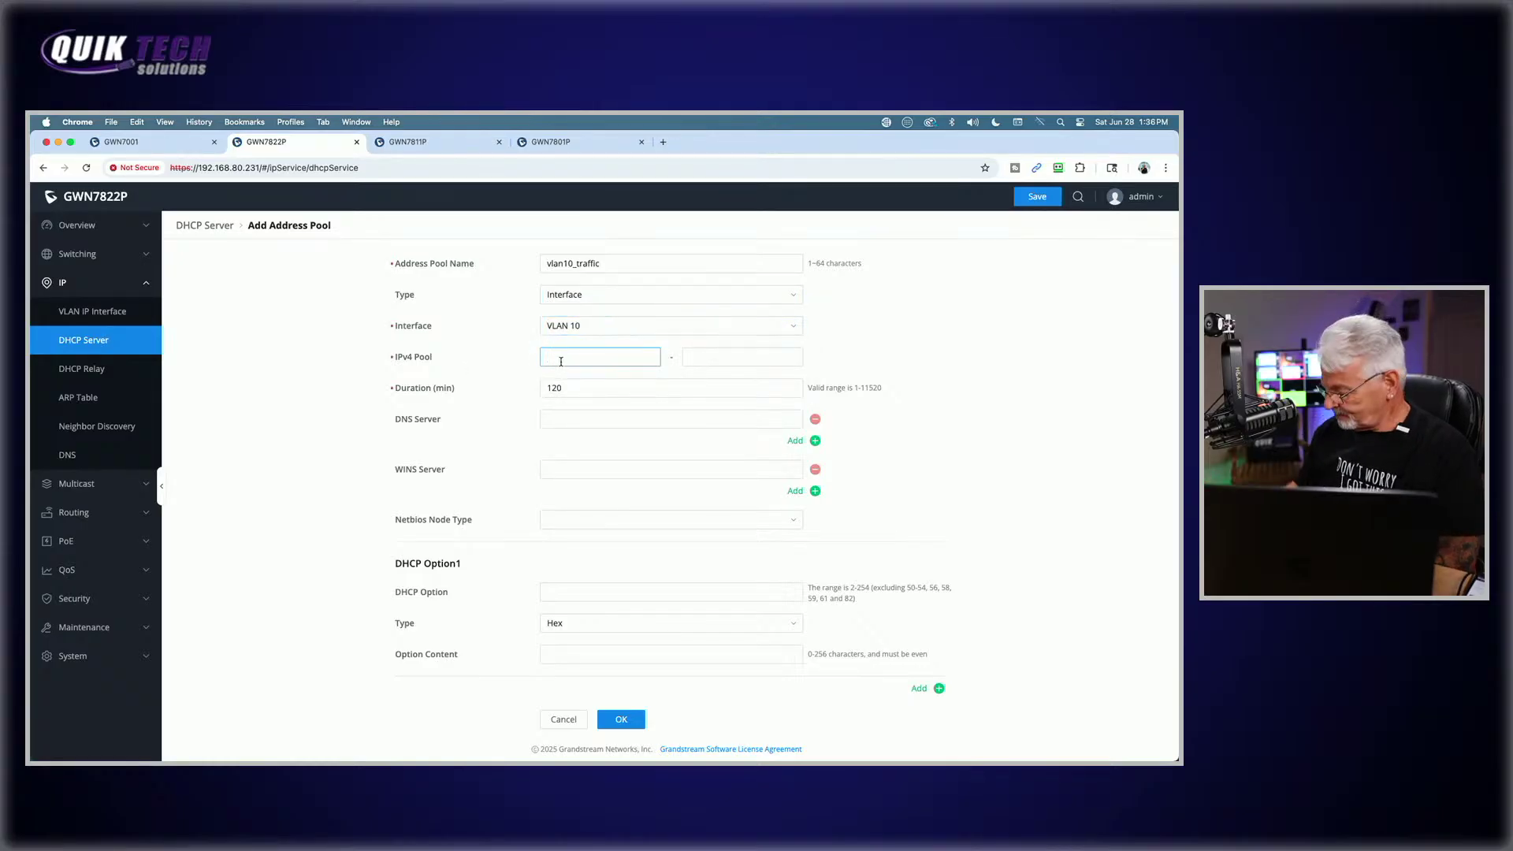
{"action": "type", "text": "192.16"}
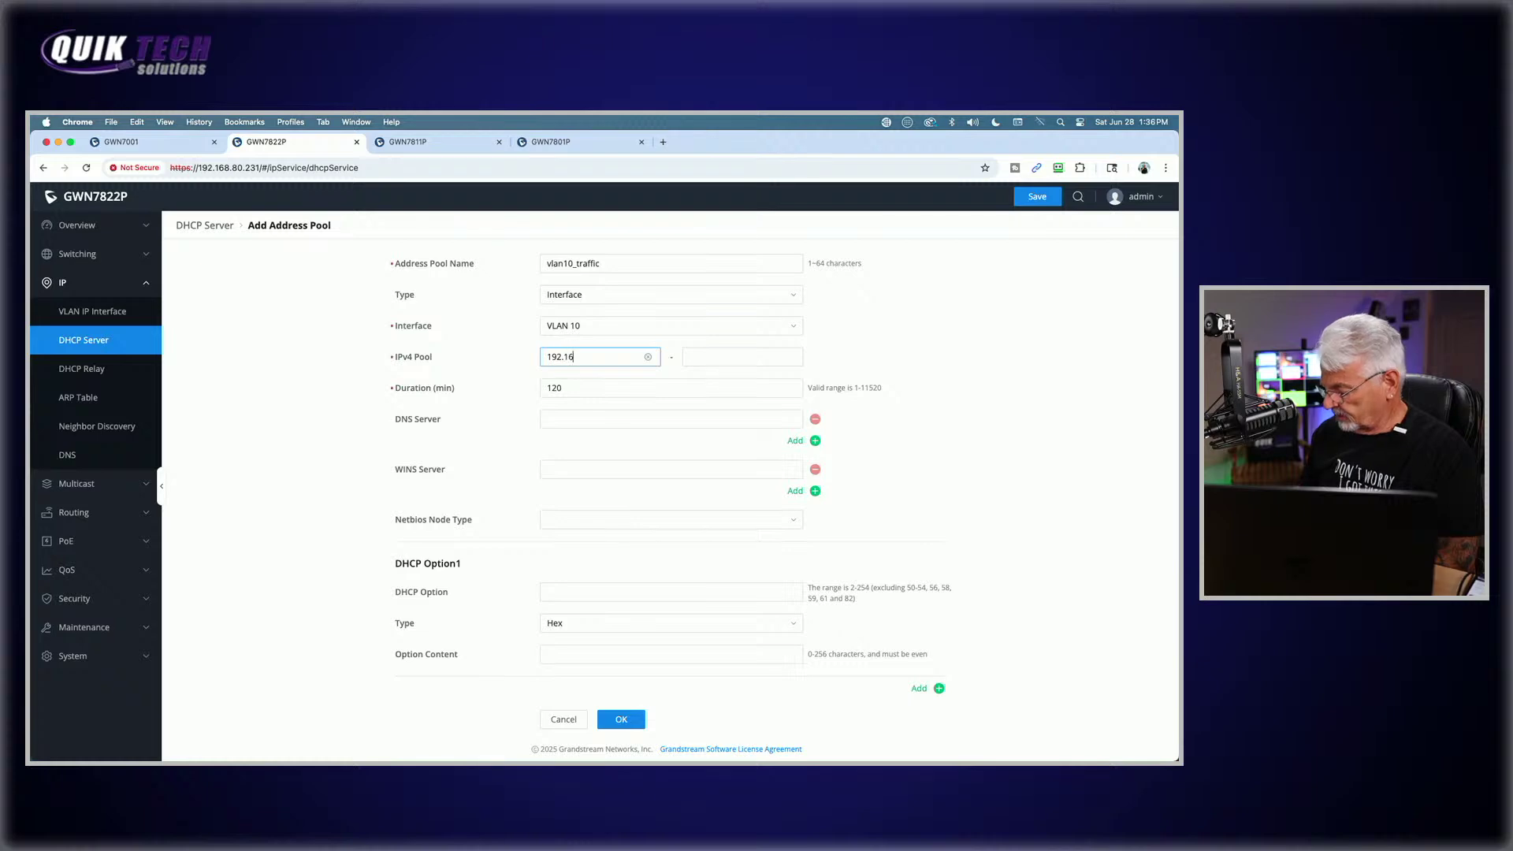
{"action": "type", "text": "8.10"}
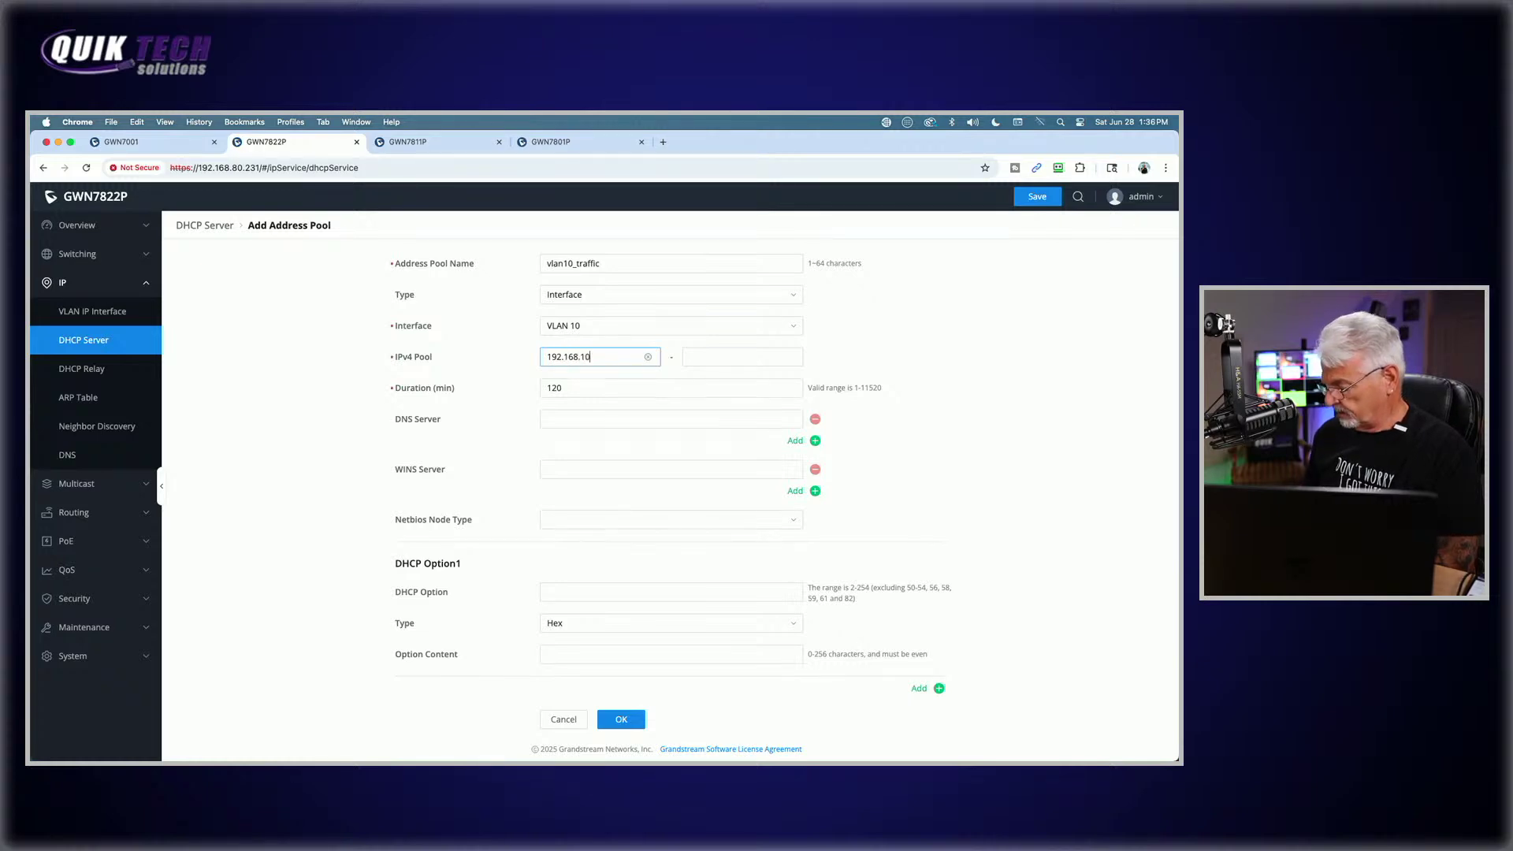
{"action": "left_click", "coordinate": [560, 360]}
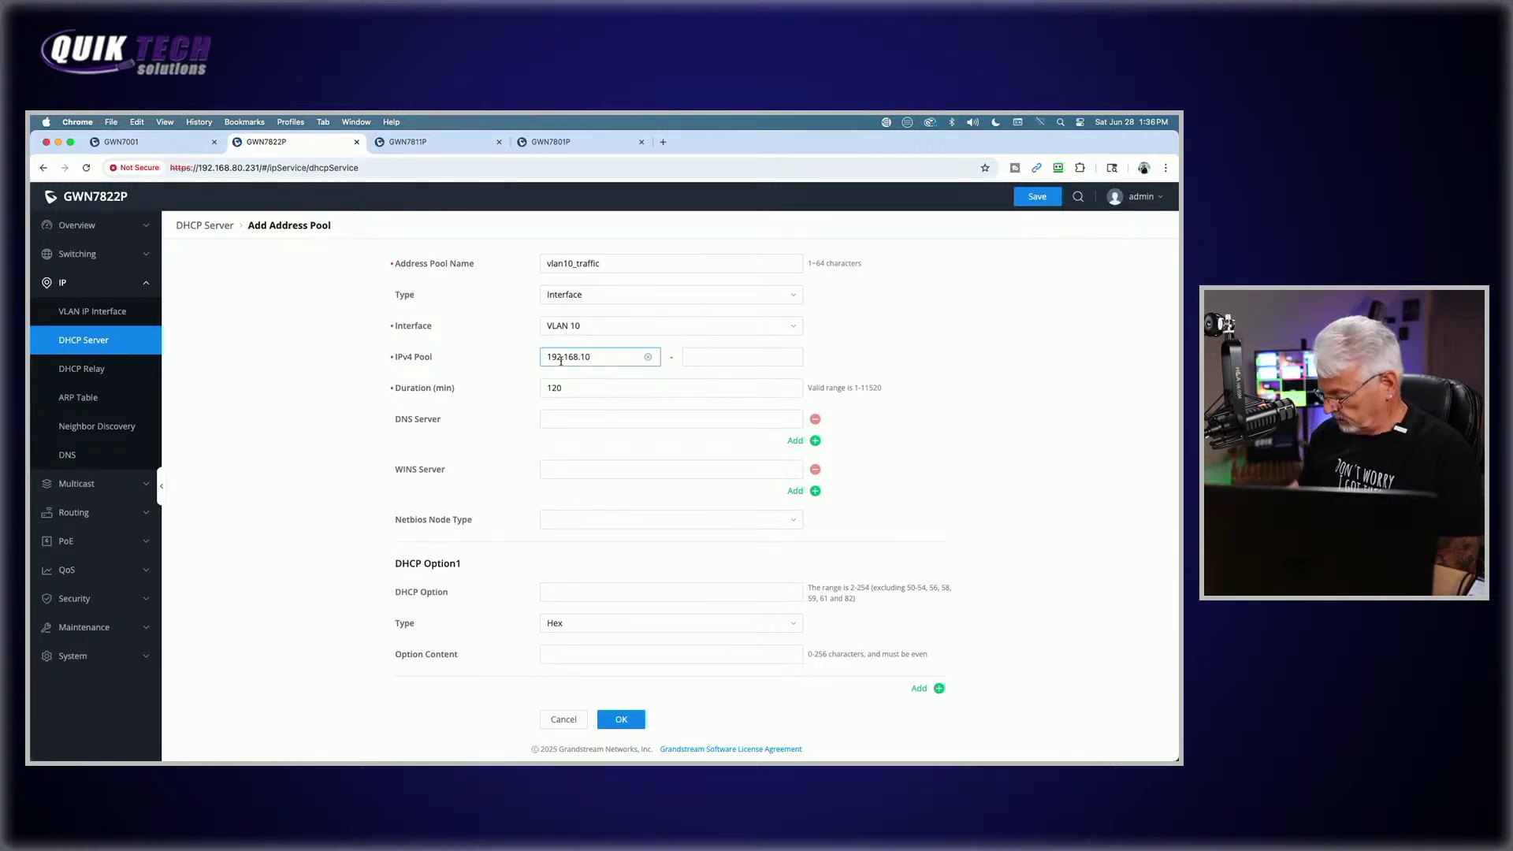
{"action": "type", "text": ".50."}
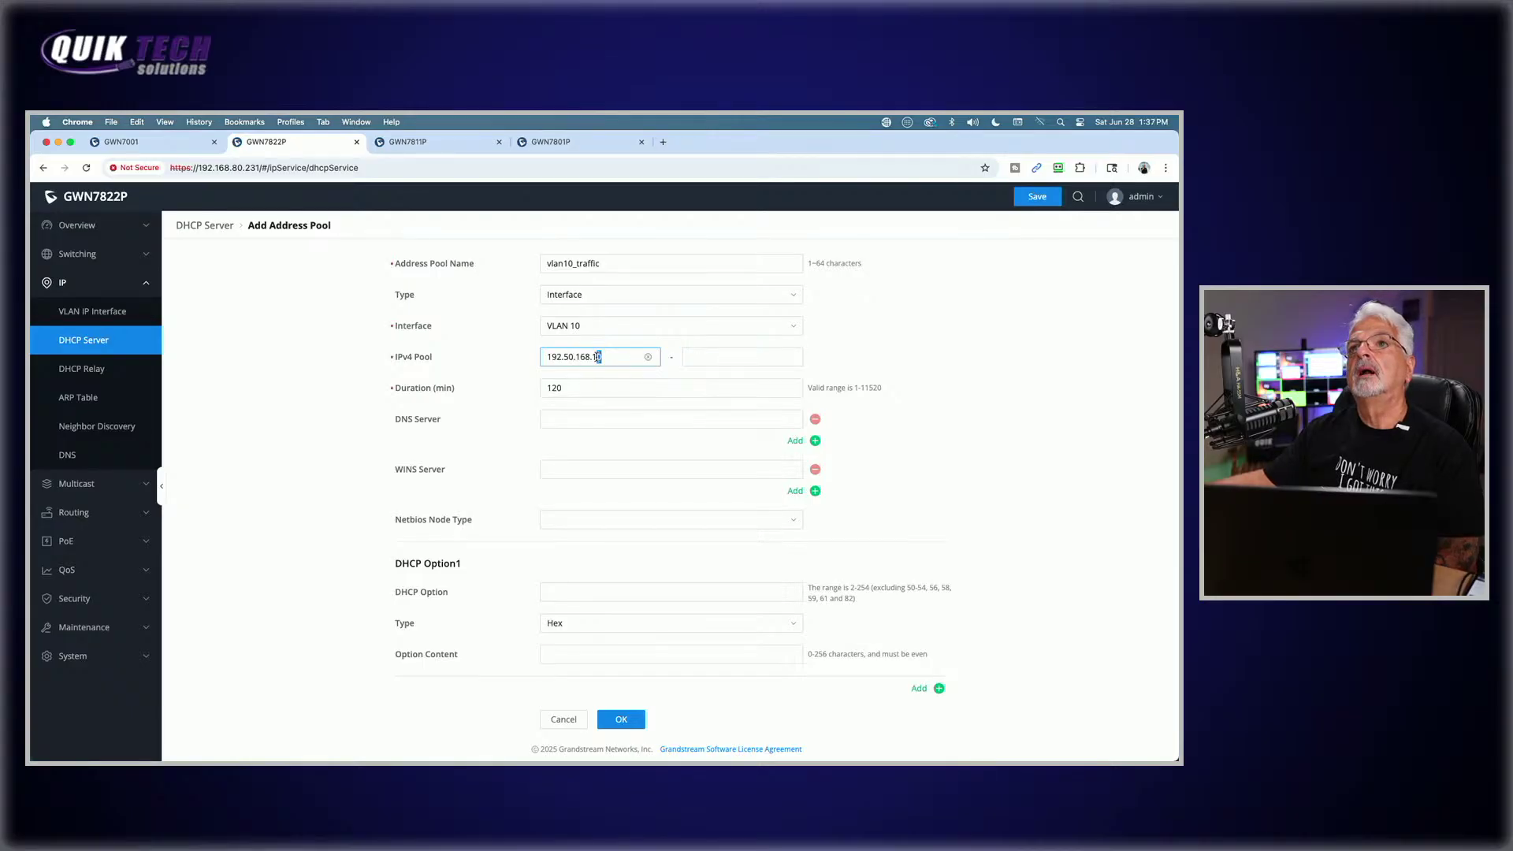
{"action": "type", "text": "168.150"}
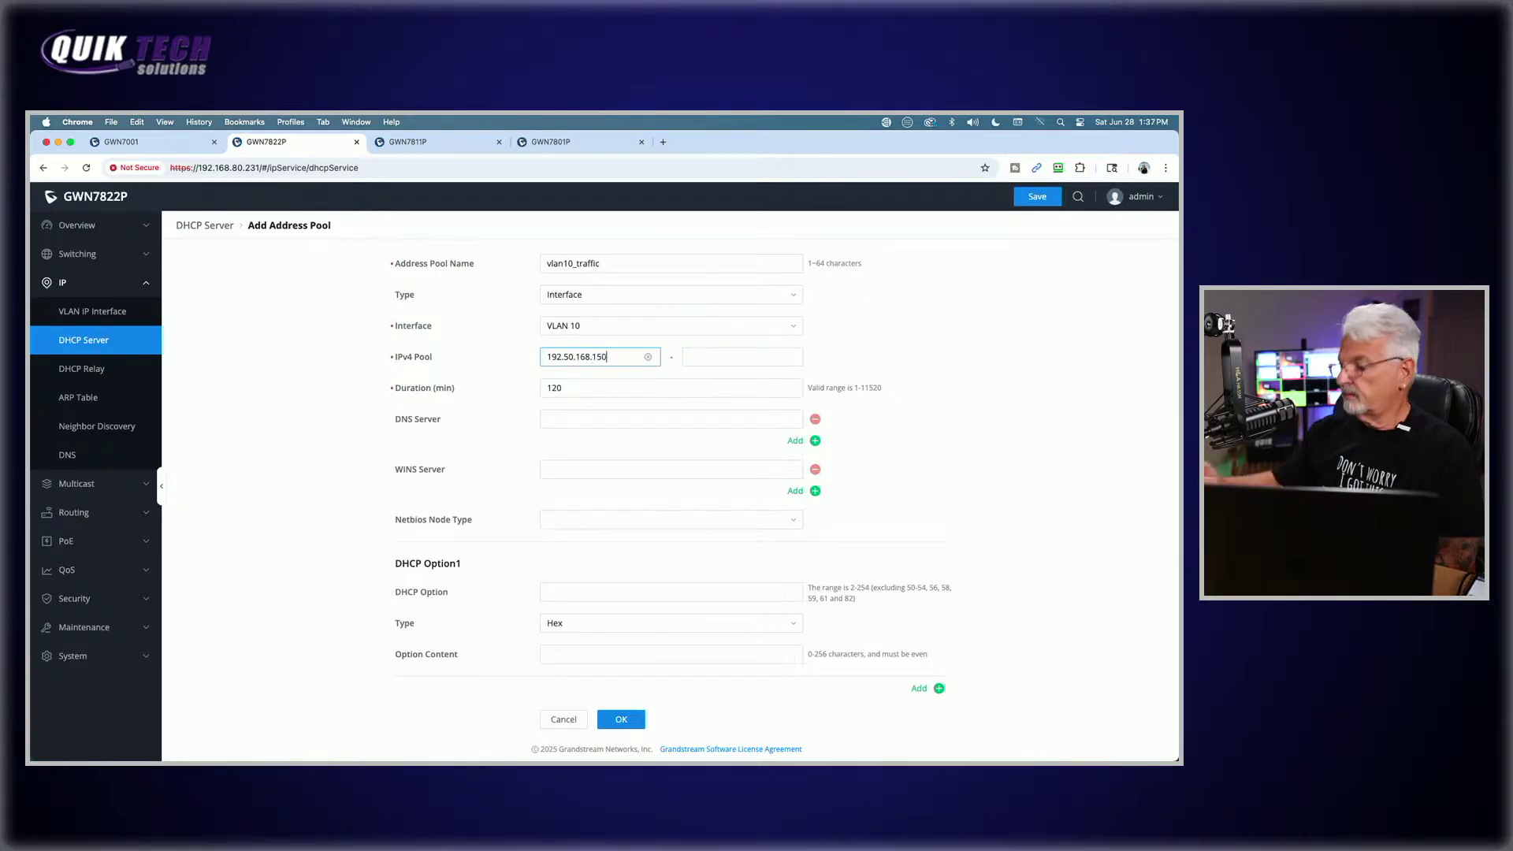
{"action": "left_click", "coordinate": [599, 357]}
{"action": "key", "text": "BackSpace"}
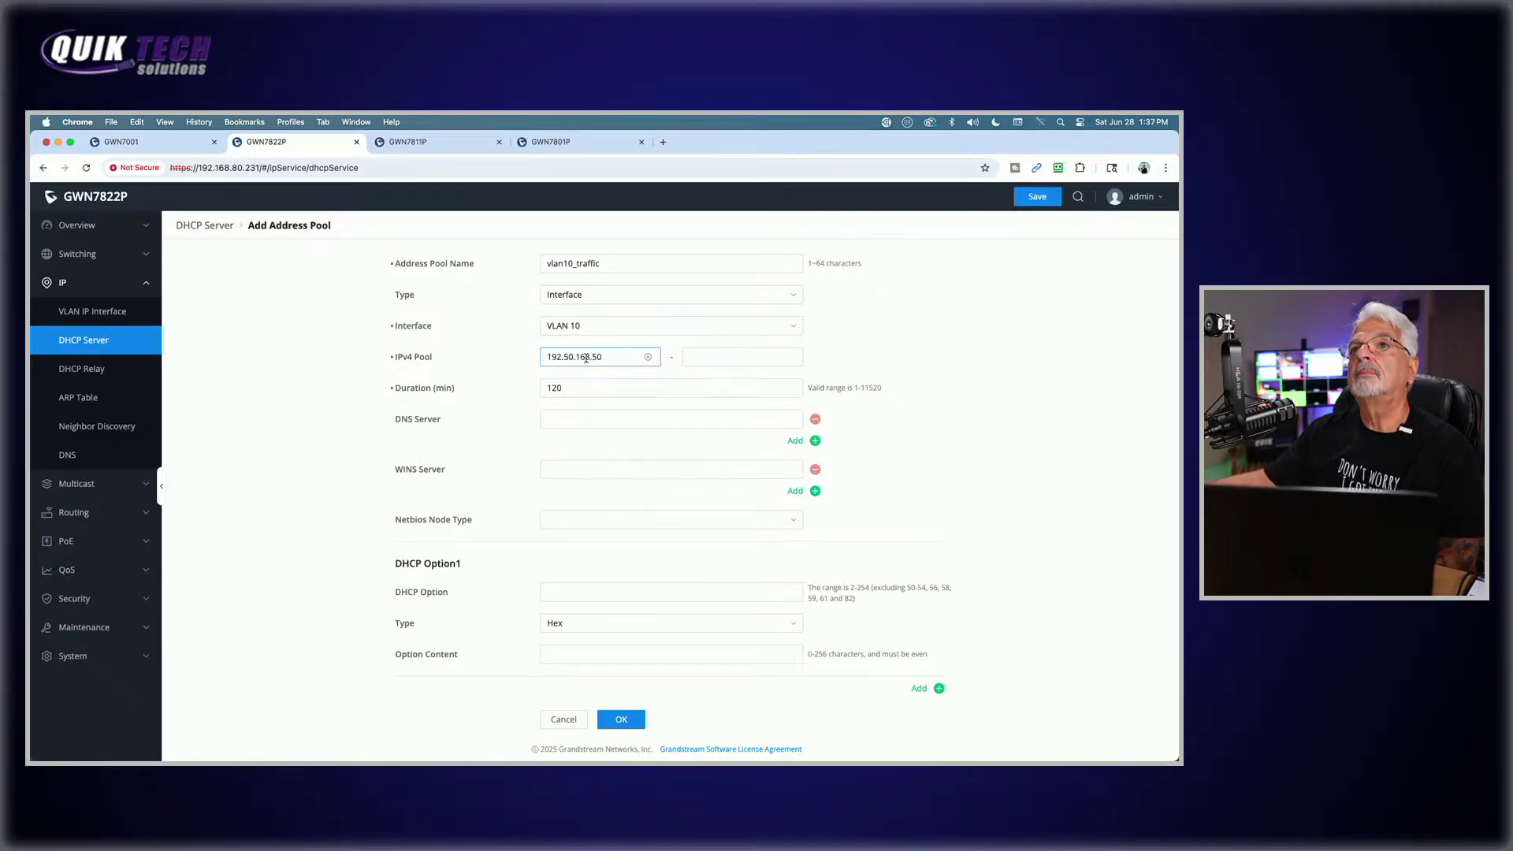
{"action": "left_click_drag", "start_coordinate": [587, 358], "coordinate": [489, 360]}
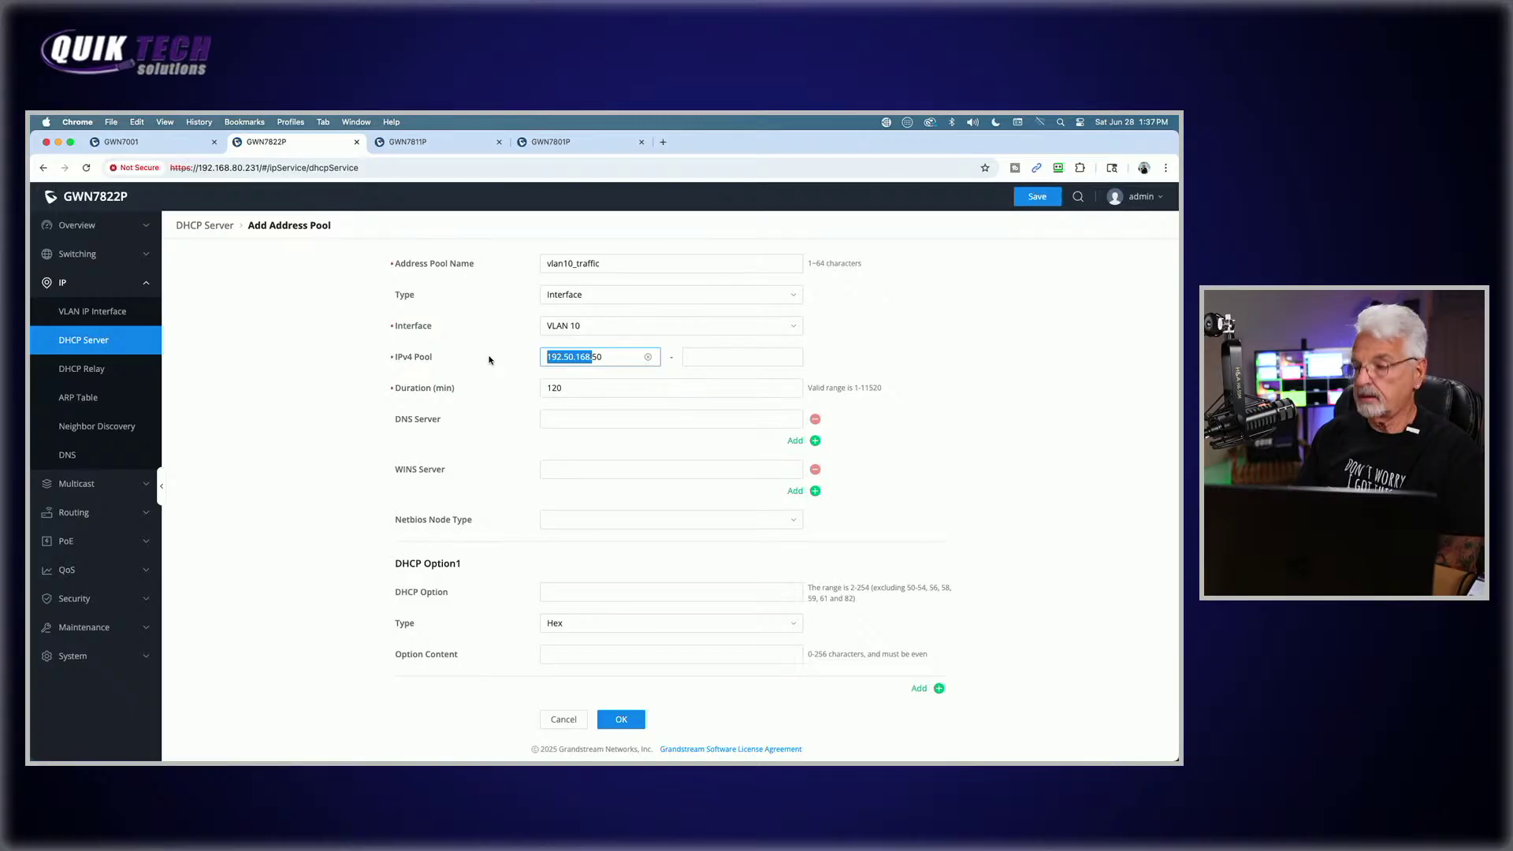
{"action": "left_click", "coordinate": [688, 358]}
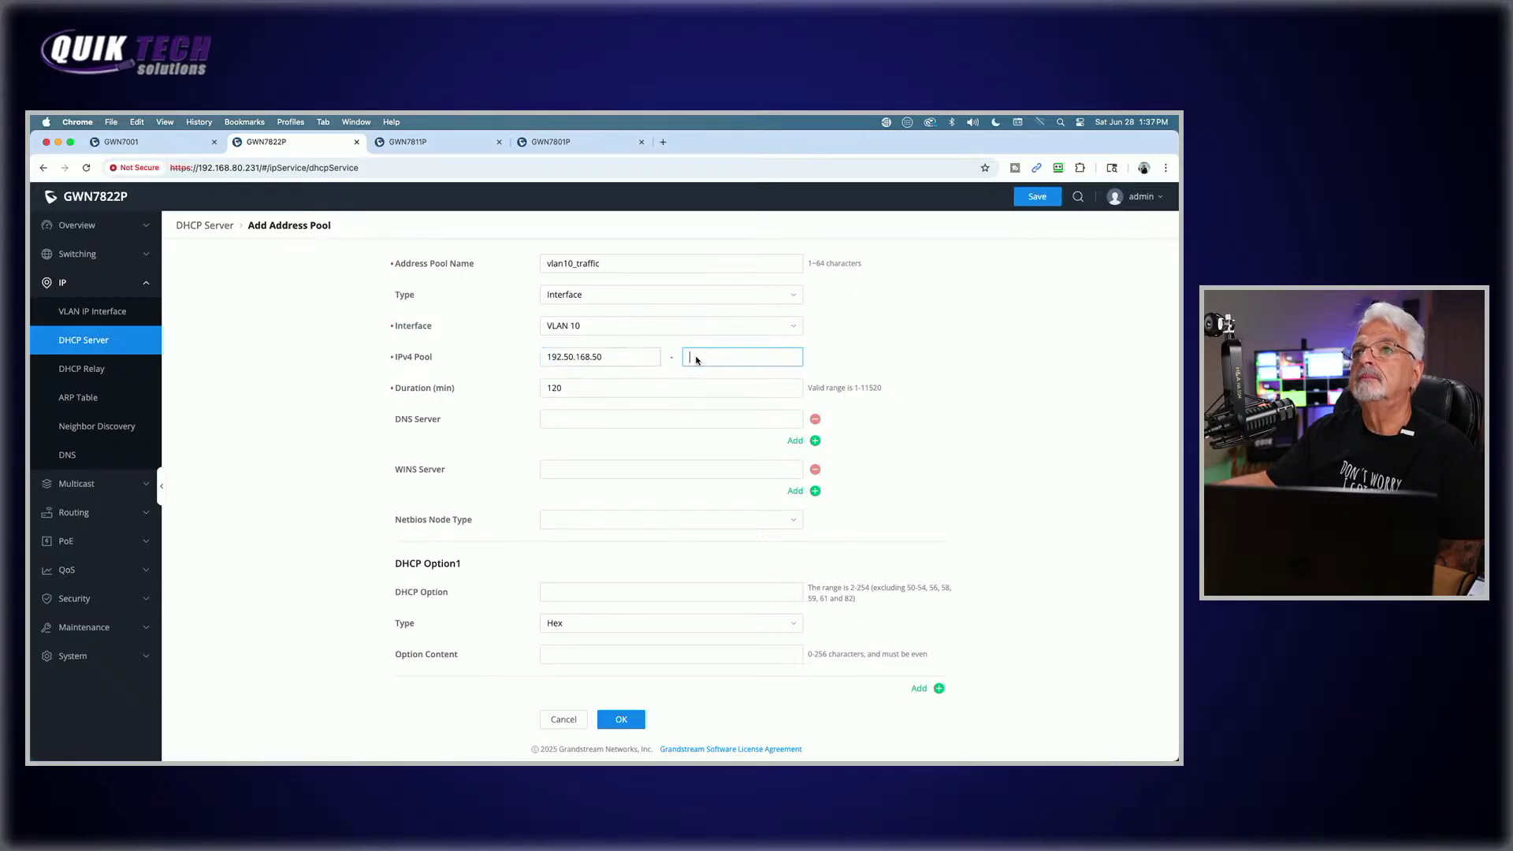
{"action": "right_click", "coordinate": [697, 360]}
{"action": "left_click", "coordinate": [741, 442]}
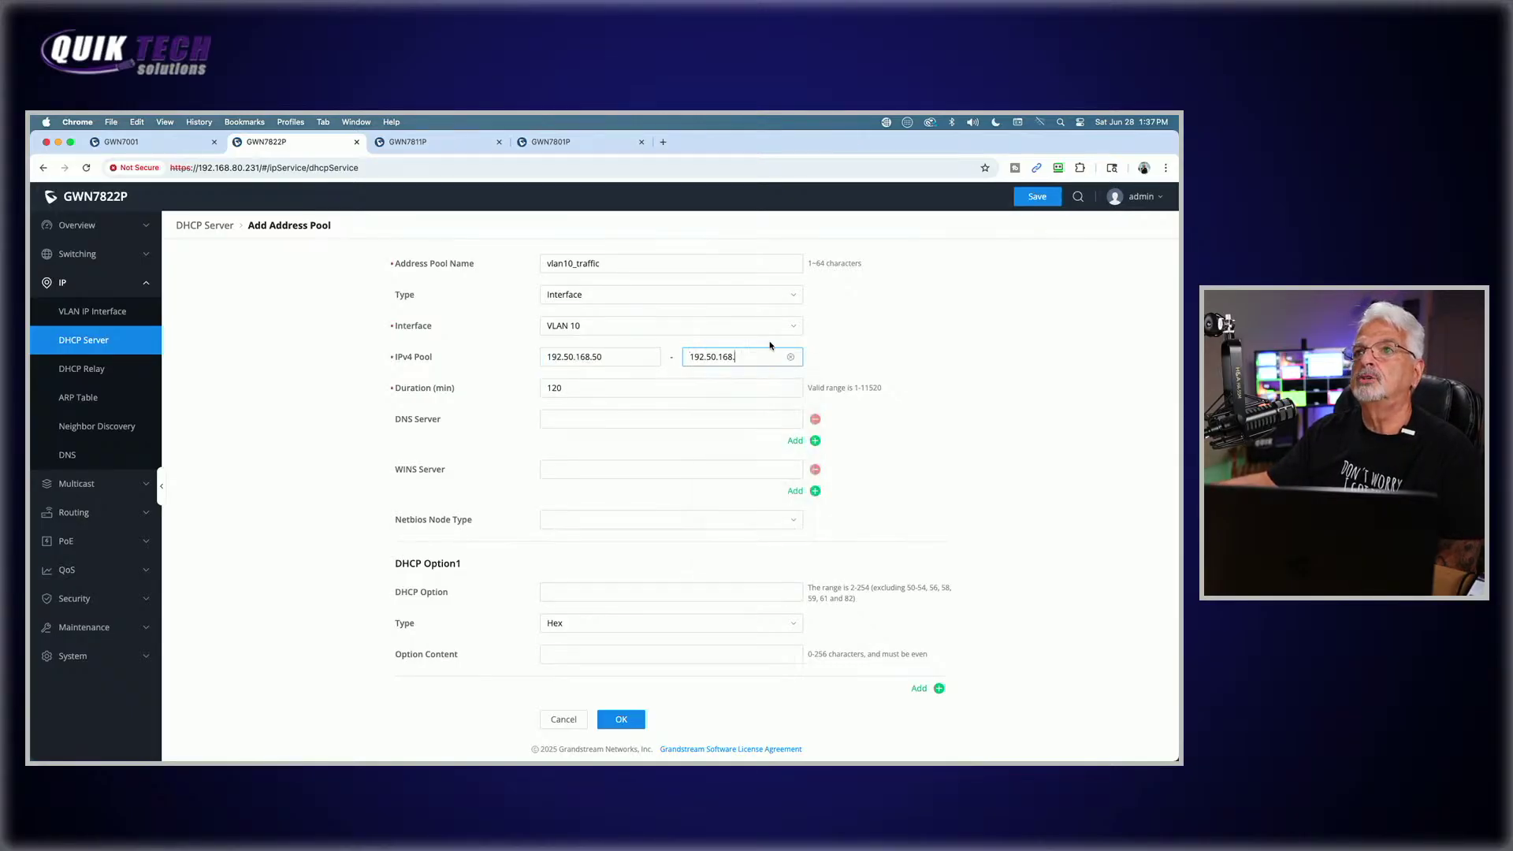
{"action": "type", "text": "100"}
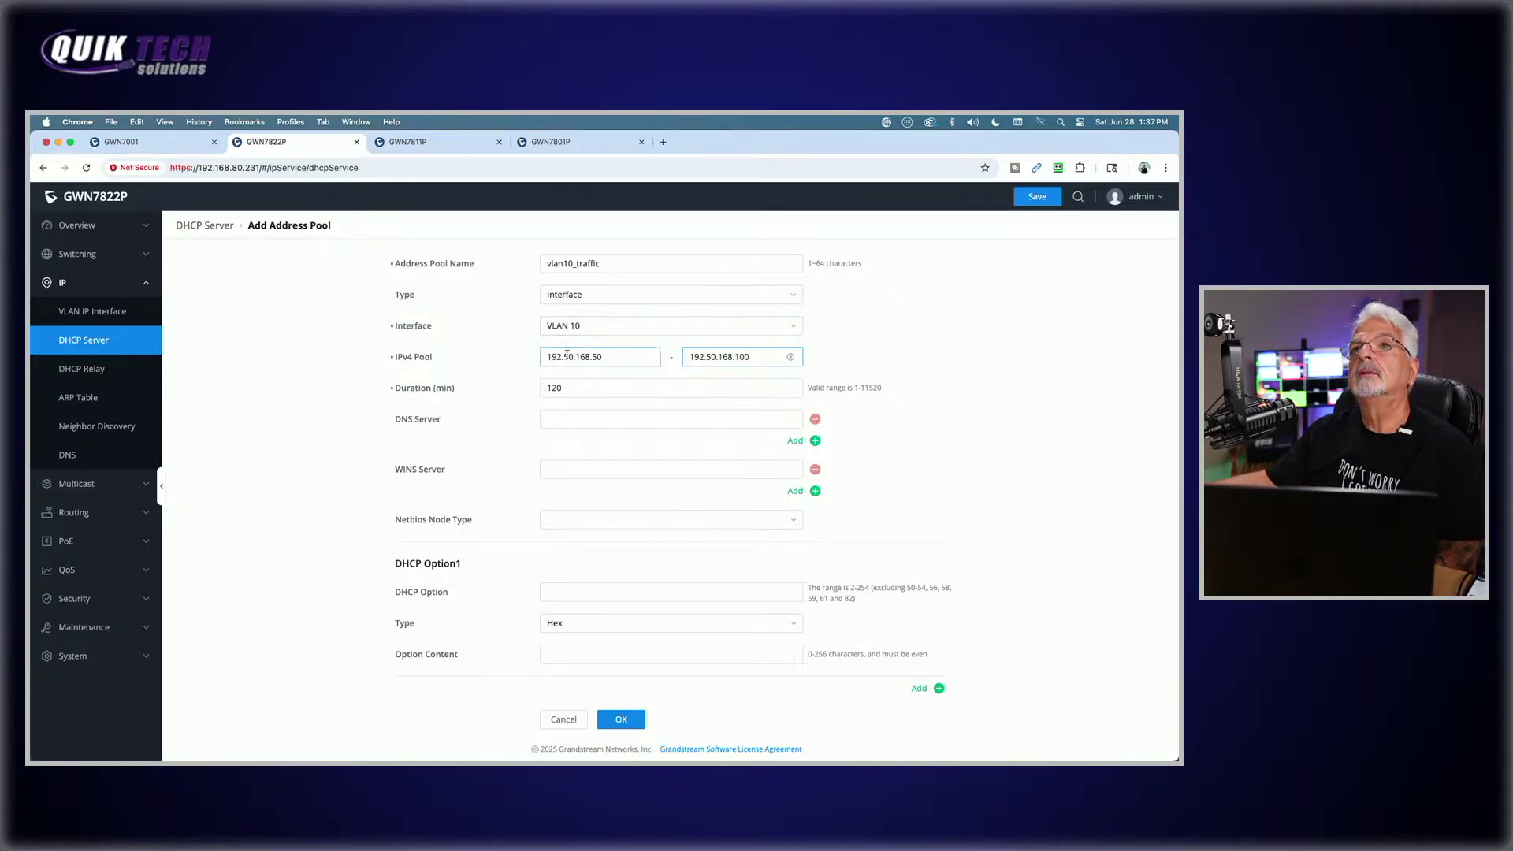
Correct the IPv4 pool range to 192.168.10.50 through 192.168.10.100.
{"action": "double_click", "coordinate": [595, 357]}
{"action": "type", "text": "192.168."}
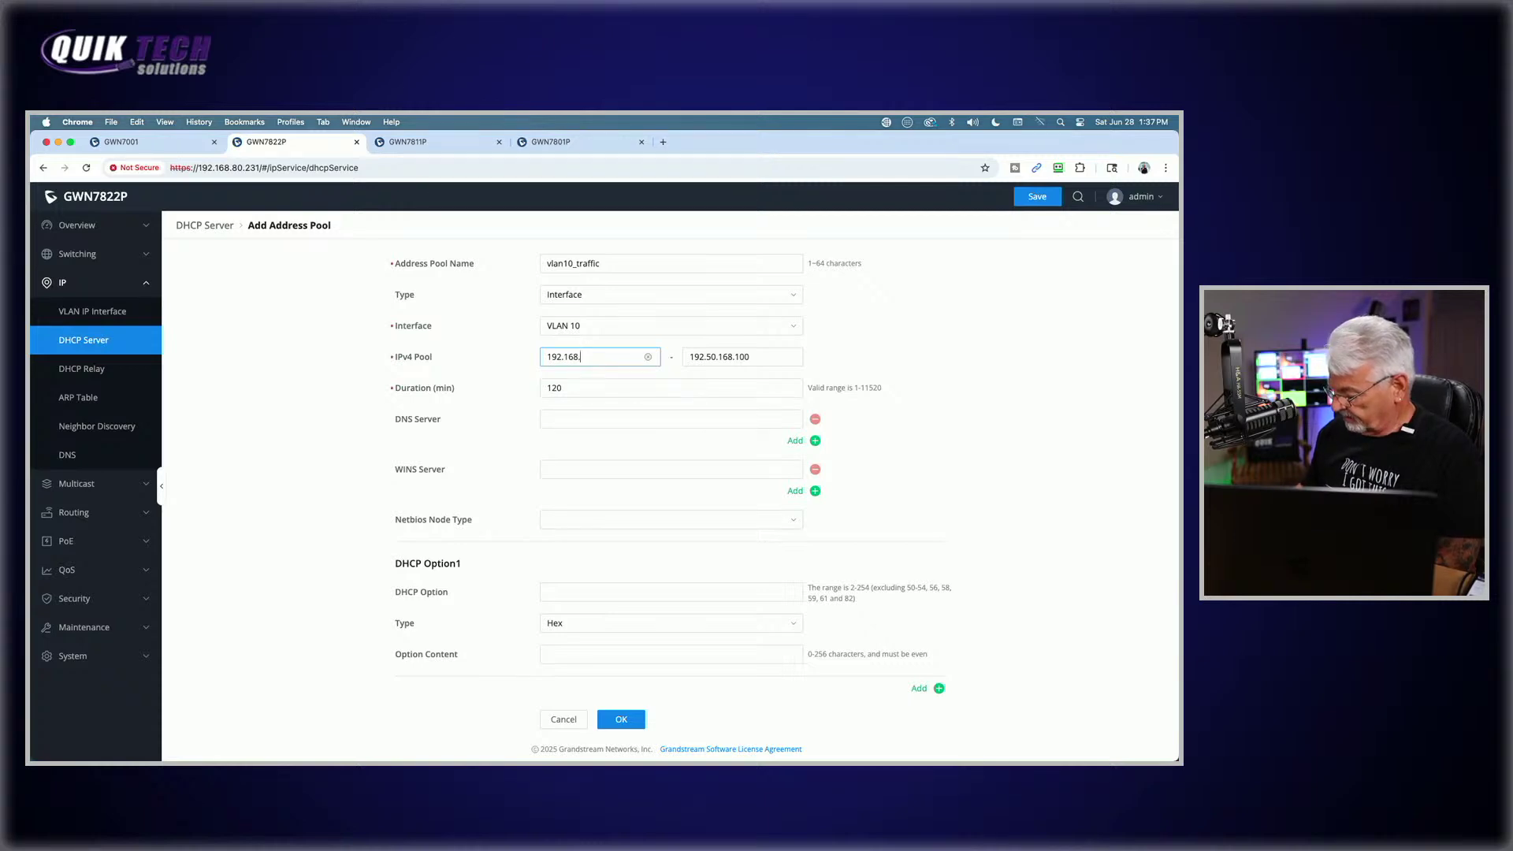
{"action": "type", "text": "10."}
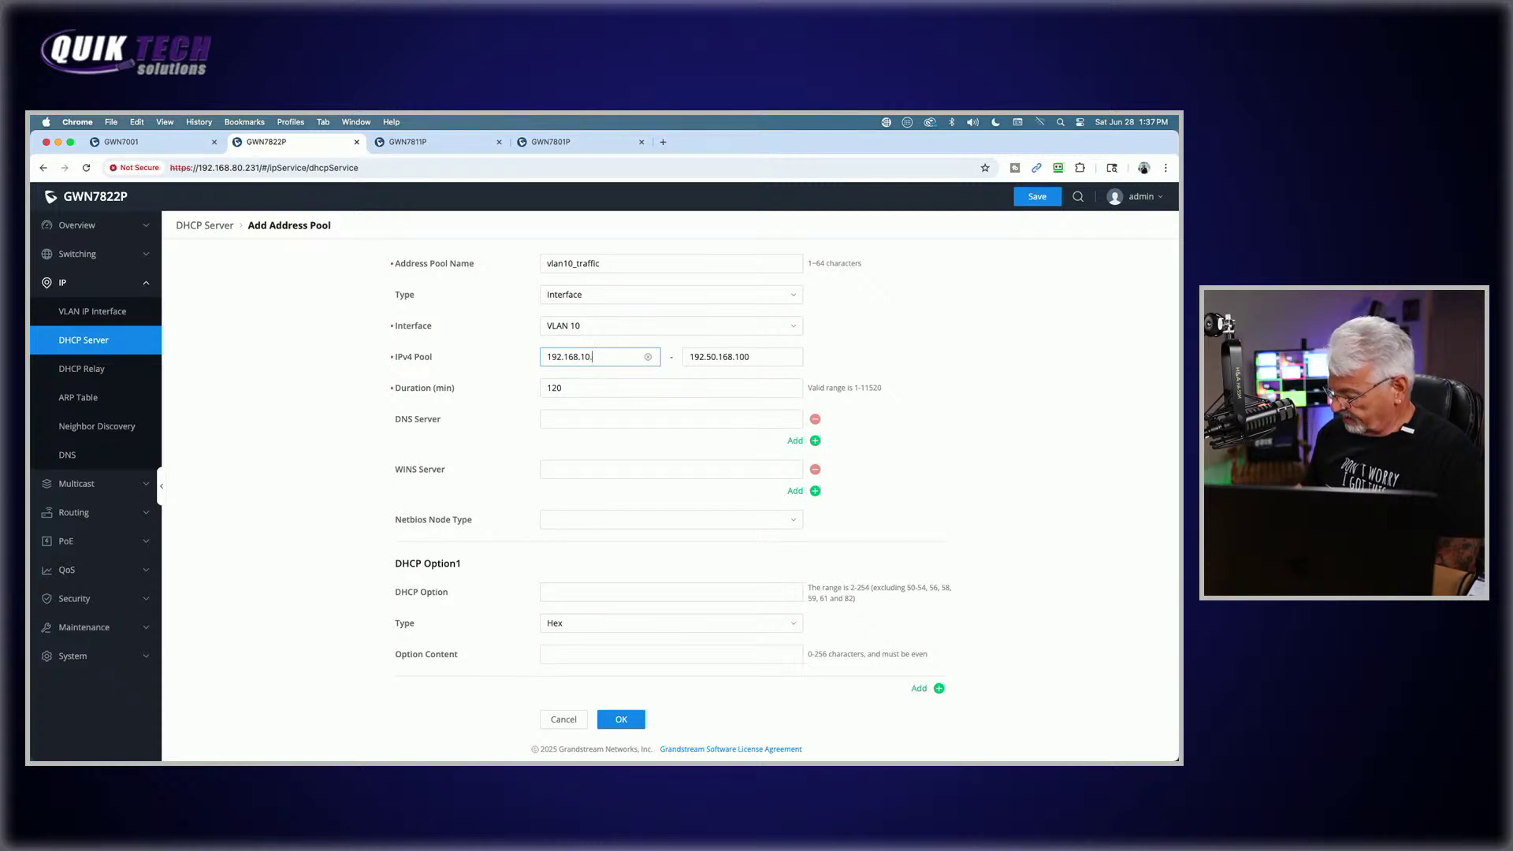
{"action": "type", "text": "50"}
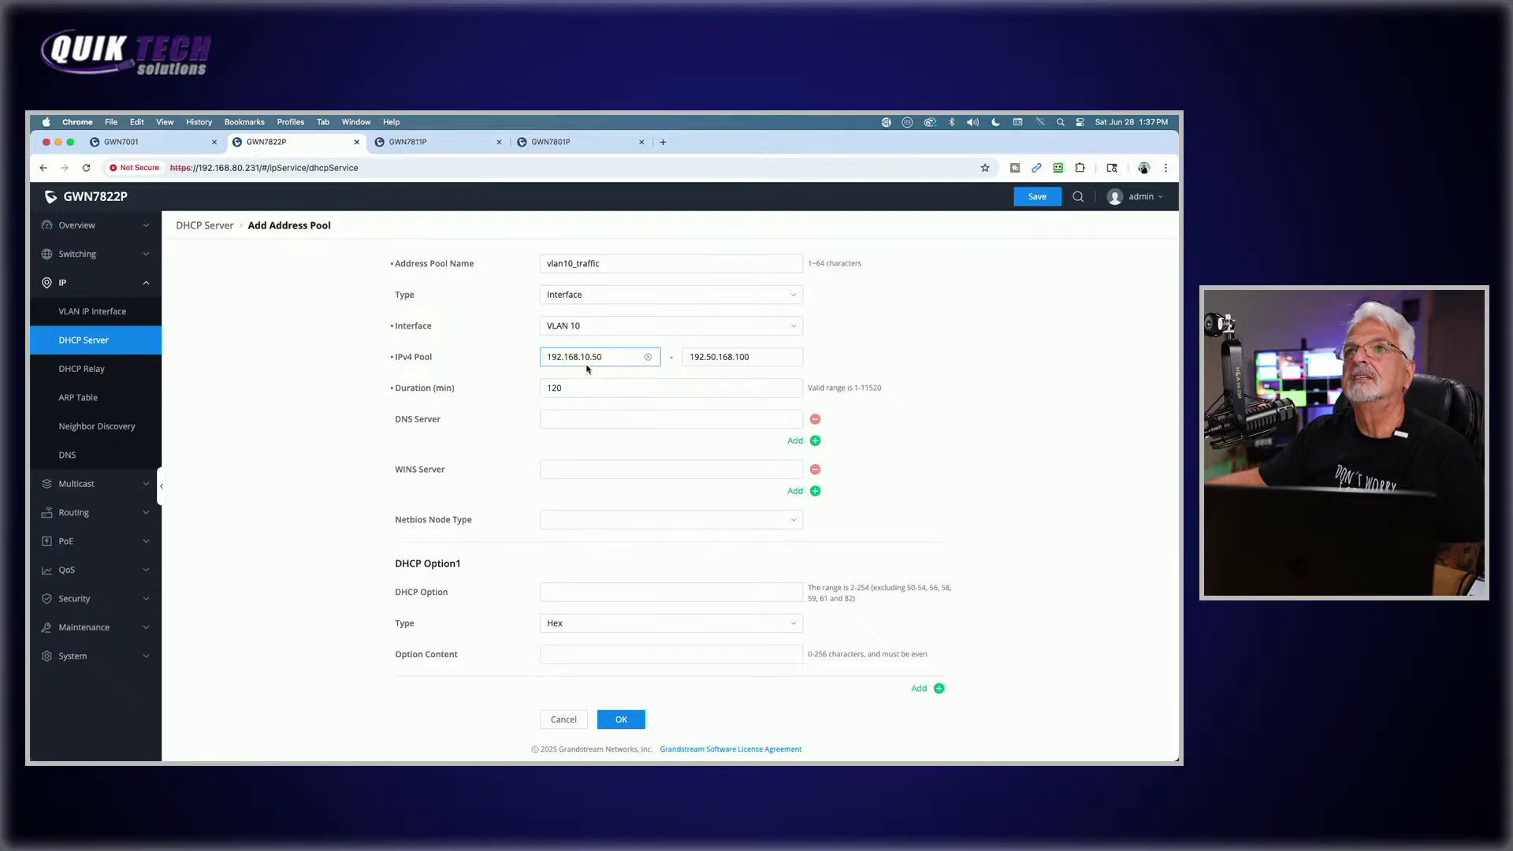
{"action": "left_click_drag", "start_coordinate": [595, 359], "coordinate": [508, 355]}
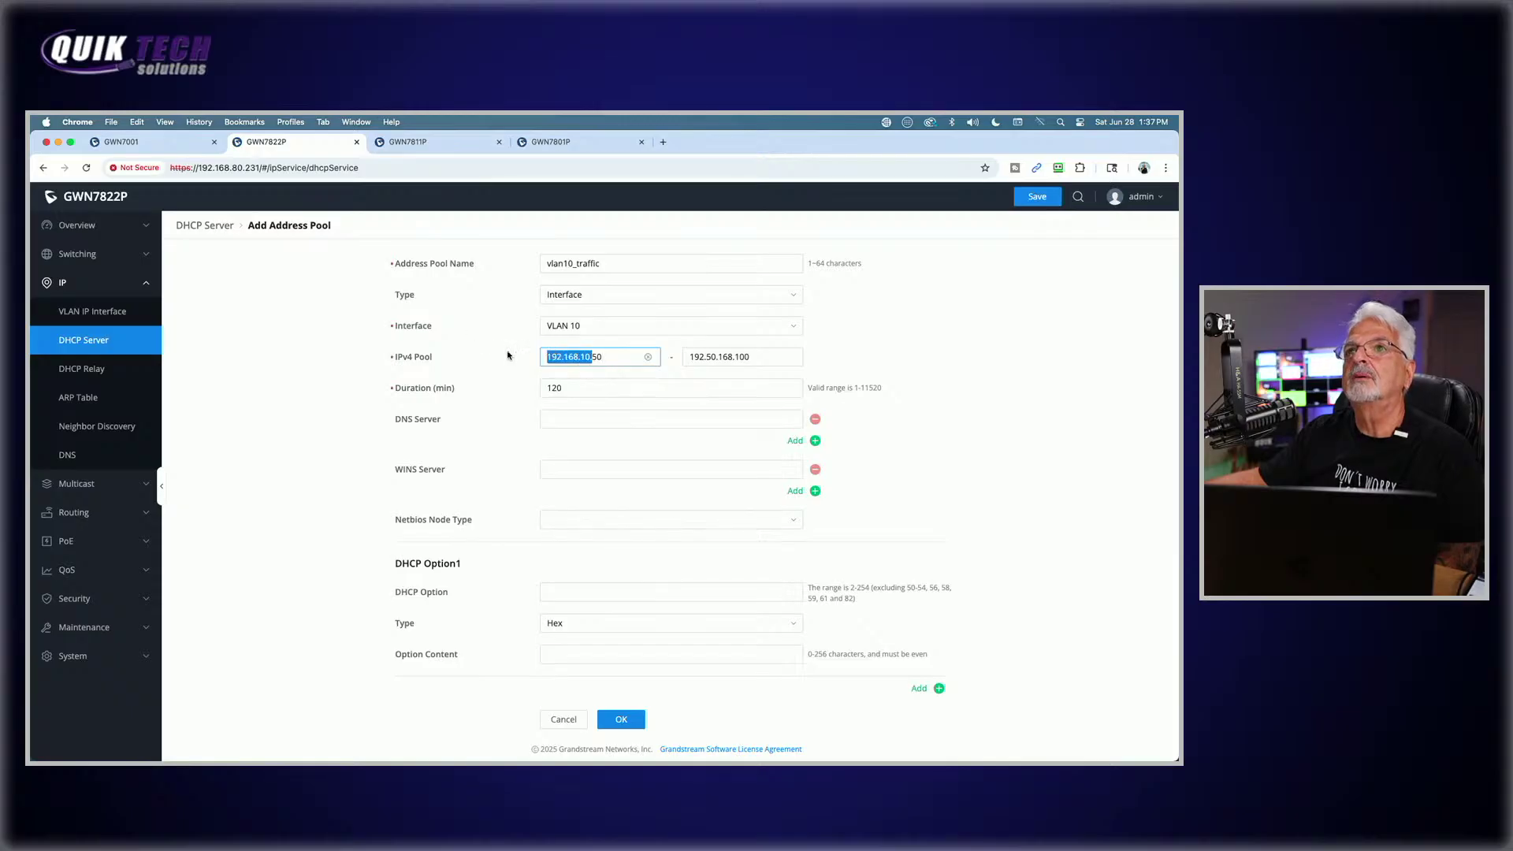
{"action": "right_click", "coordinate": [553, 360]}
{"action": "left_click", "coordinate": [610, 449]}
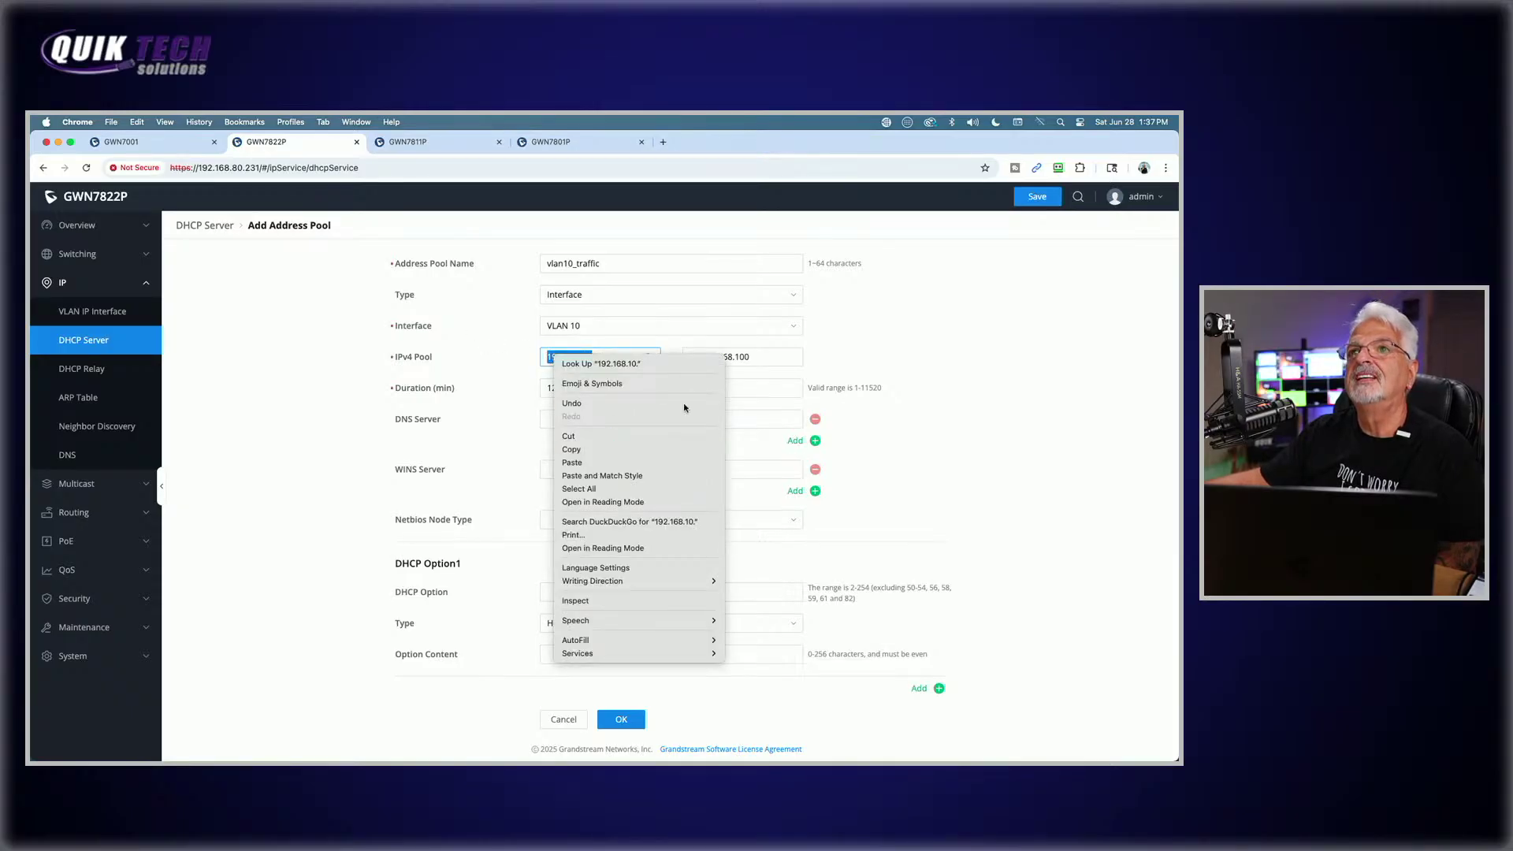
{"action": "key", "text": "Tab"}
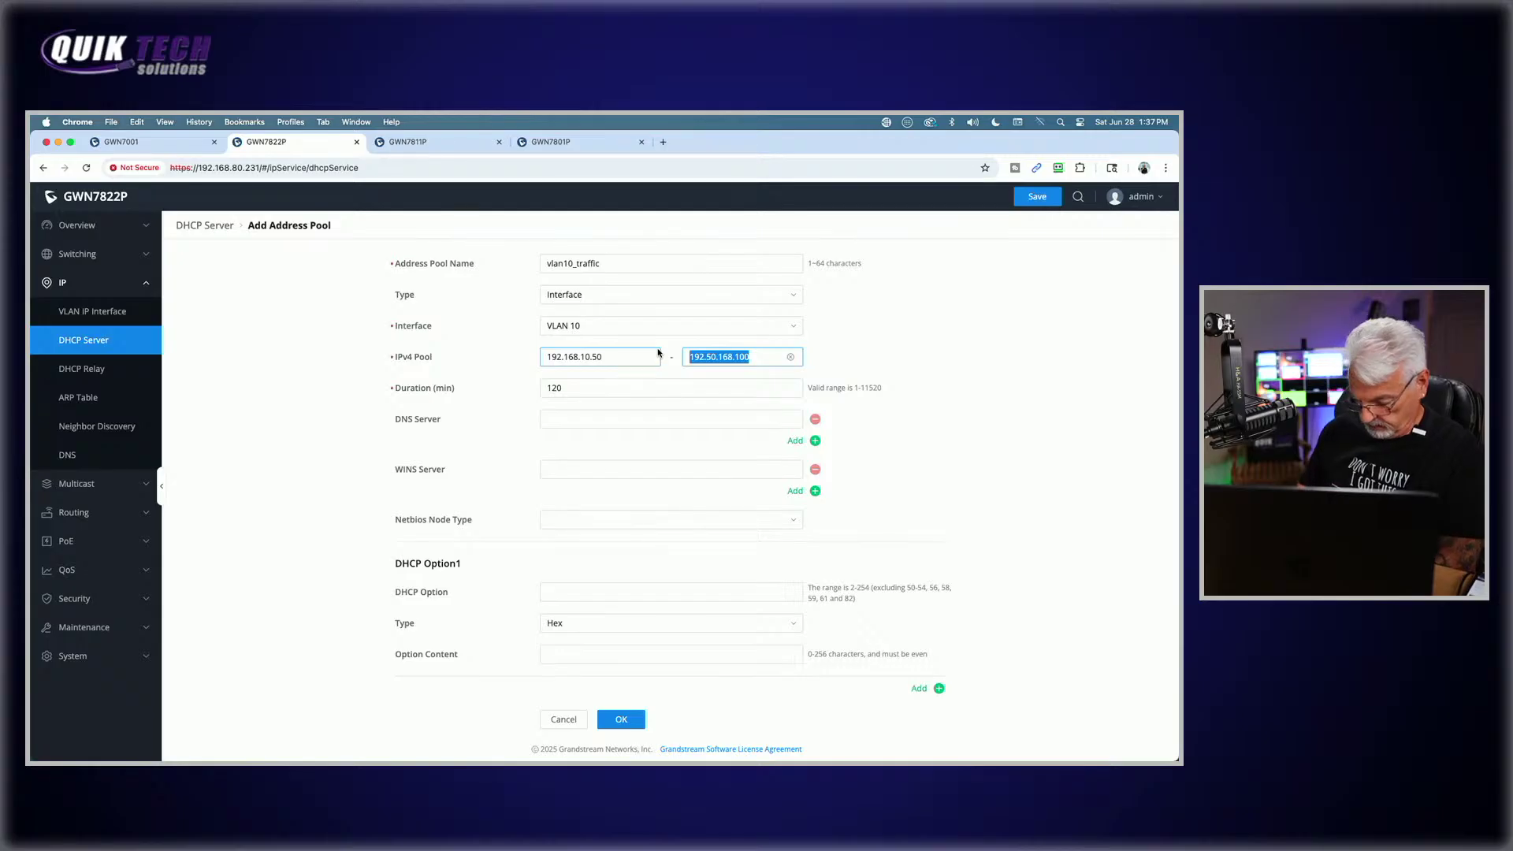
{"action": "key", "text": "super+v"}
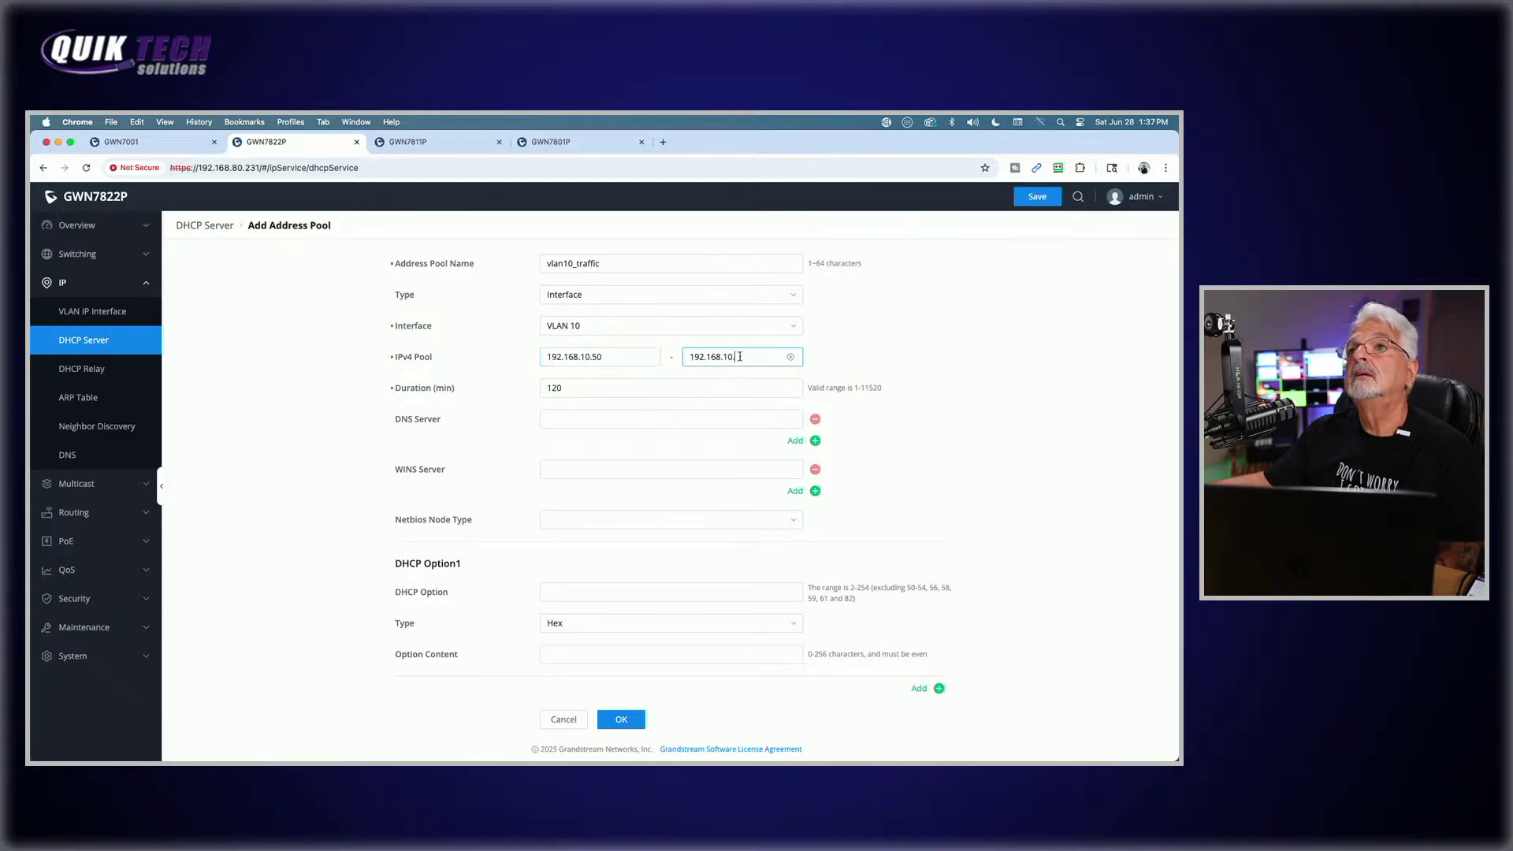
{"action": "type", "text": "100"}
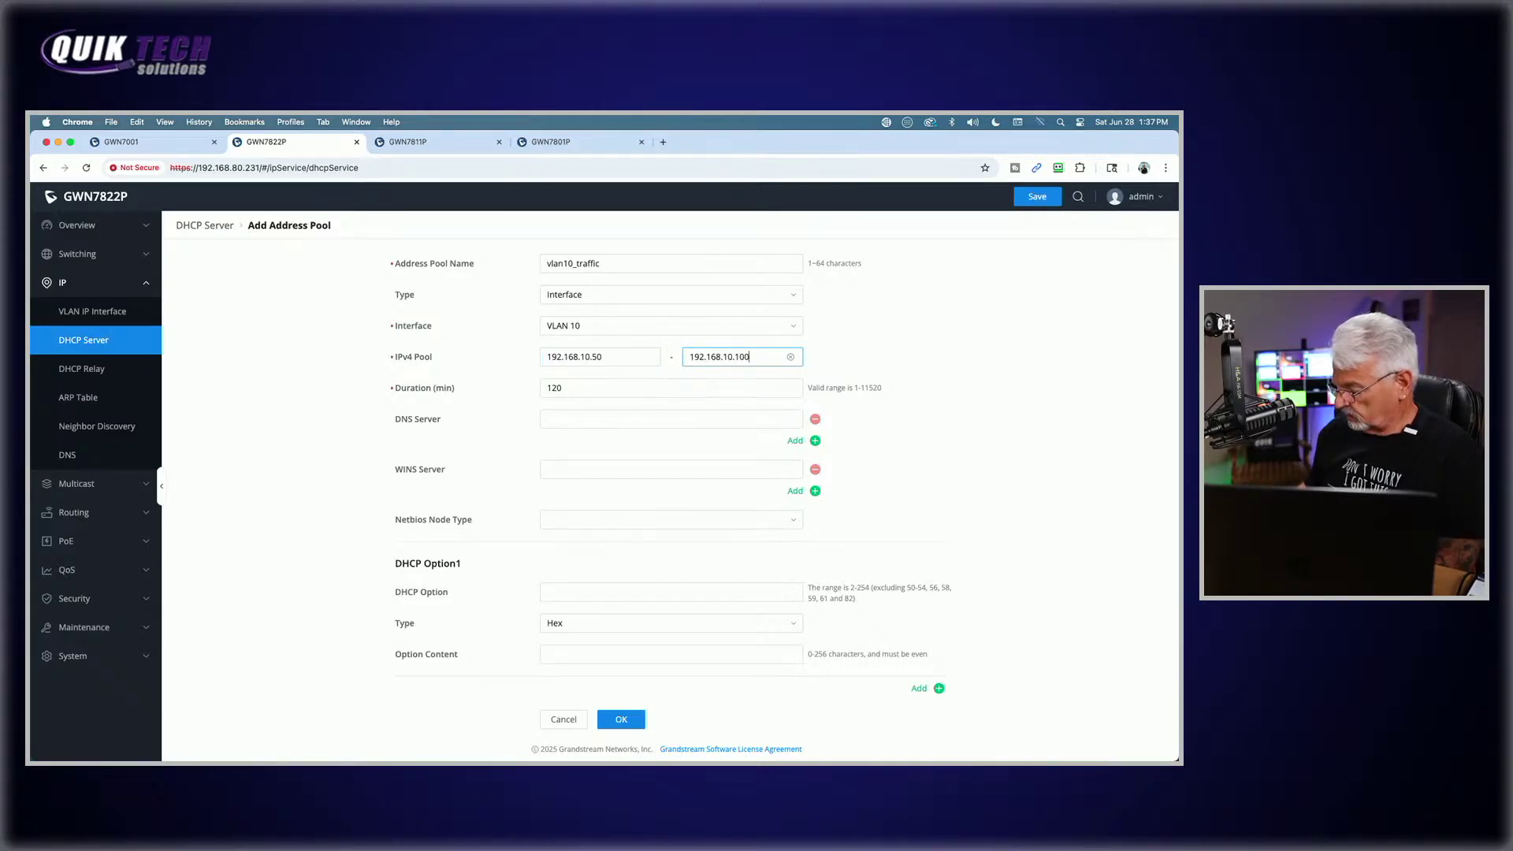
{"action": "left_click", "coordinate": [566, 417]}
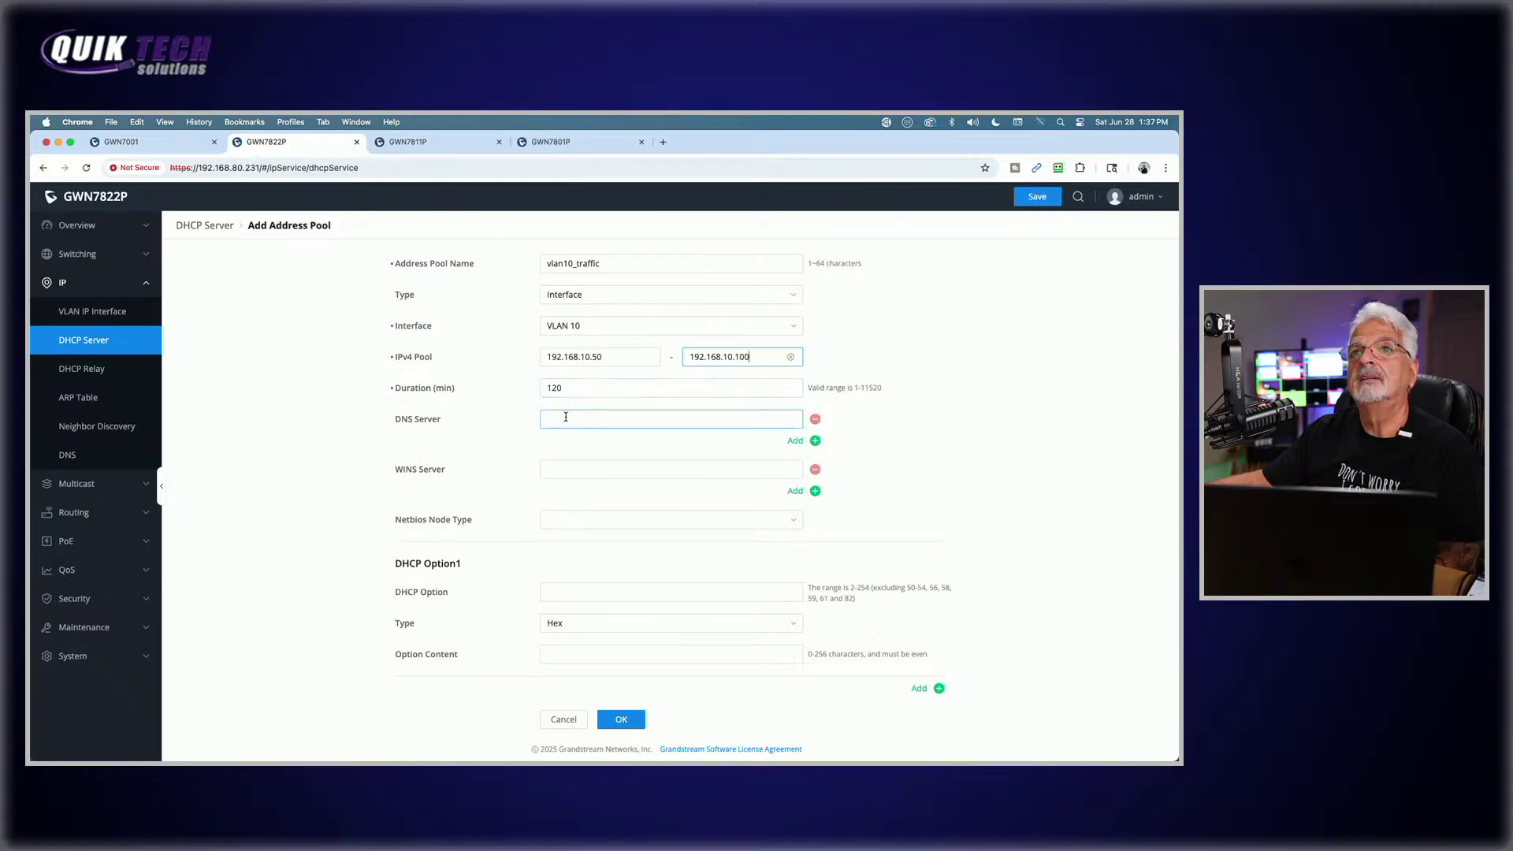
Give vlan10_traffic DNS server 192.168.10.1, add the pool, and save the configuration.
{"action": "right_click", "coordinate": [566, 417]}
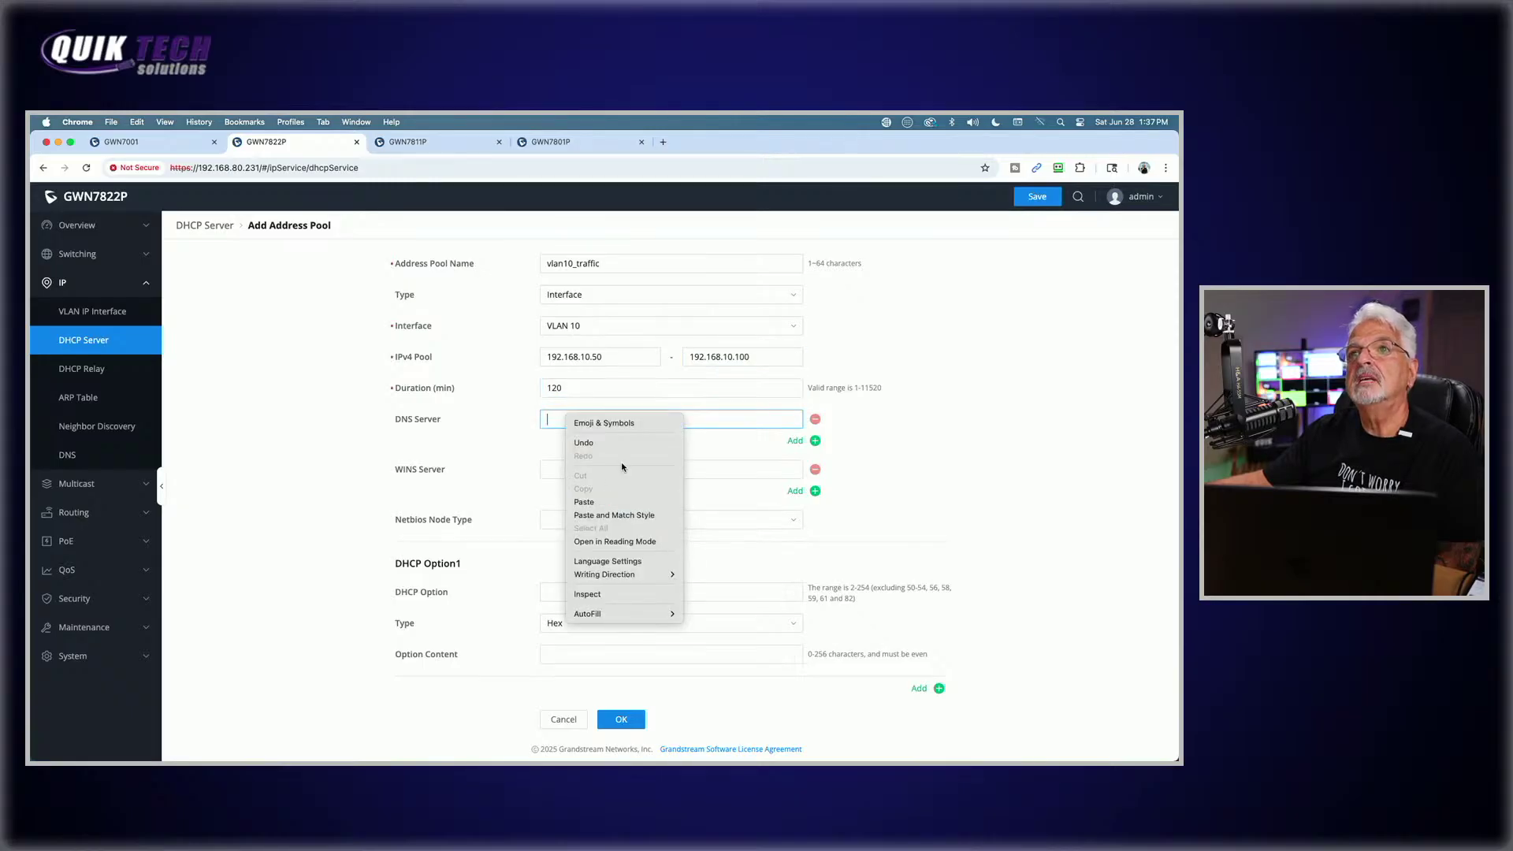
{"action": "key", "text": "Escape"}
{"action": "key", "text": "super+v"}
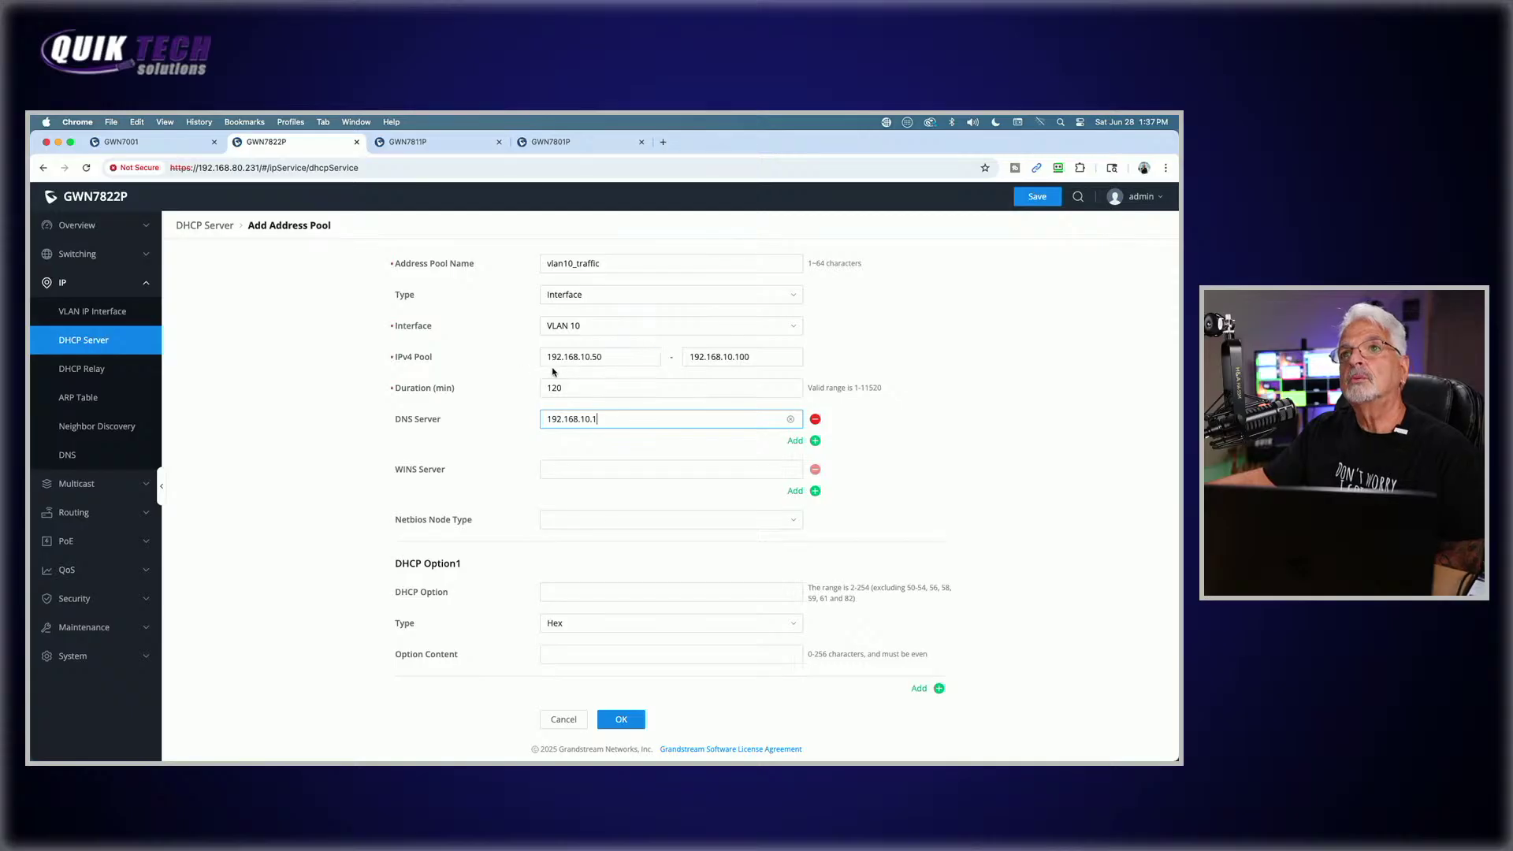
{"action": "left_click", "coordinate": [630, 720]}
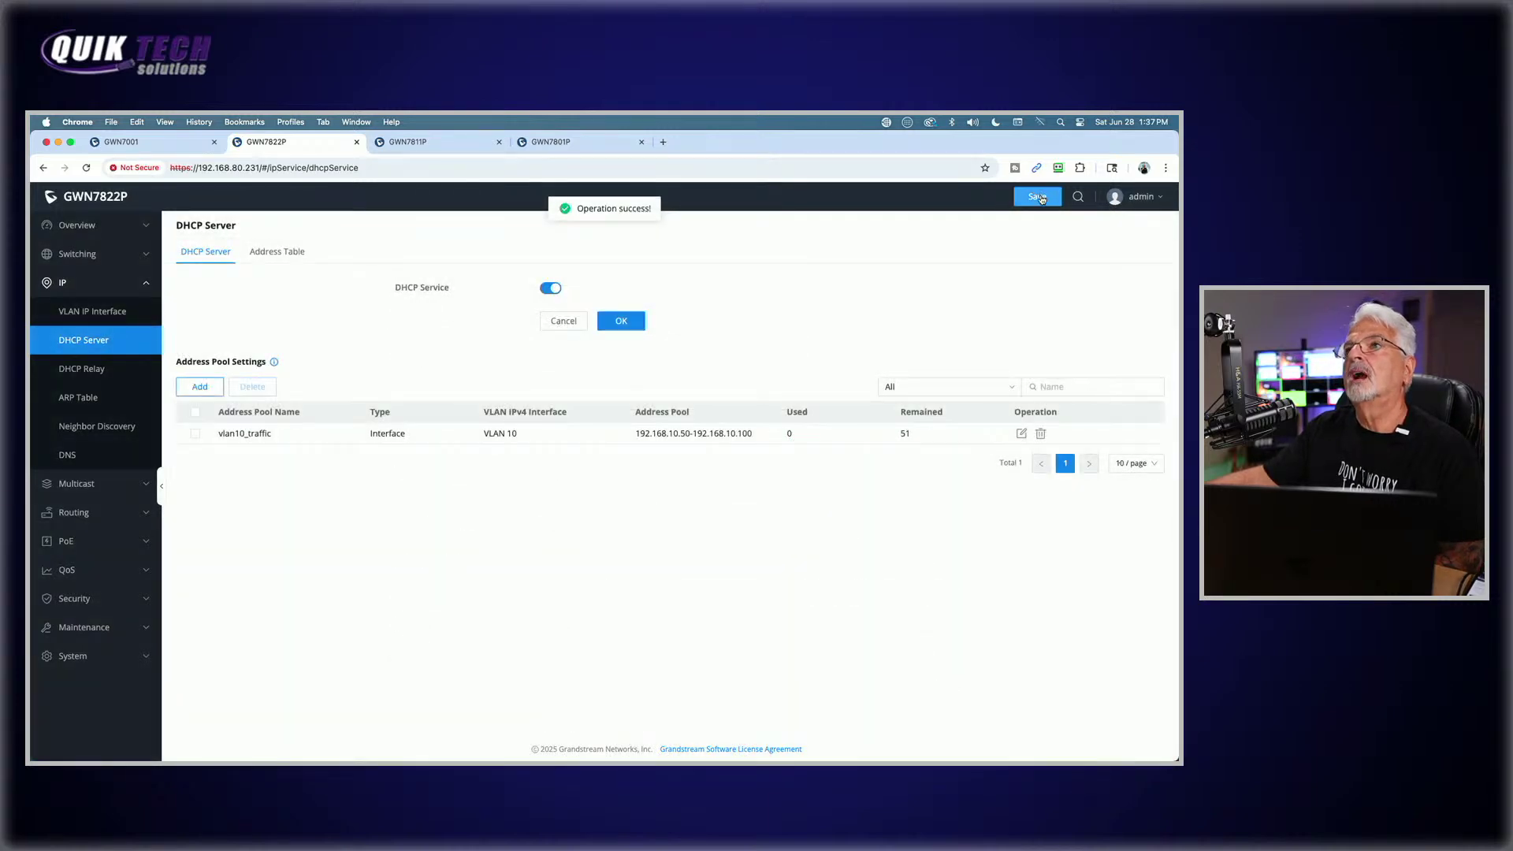
{"action": "left_click", "coordinate": [1039, 197]}
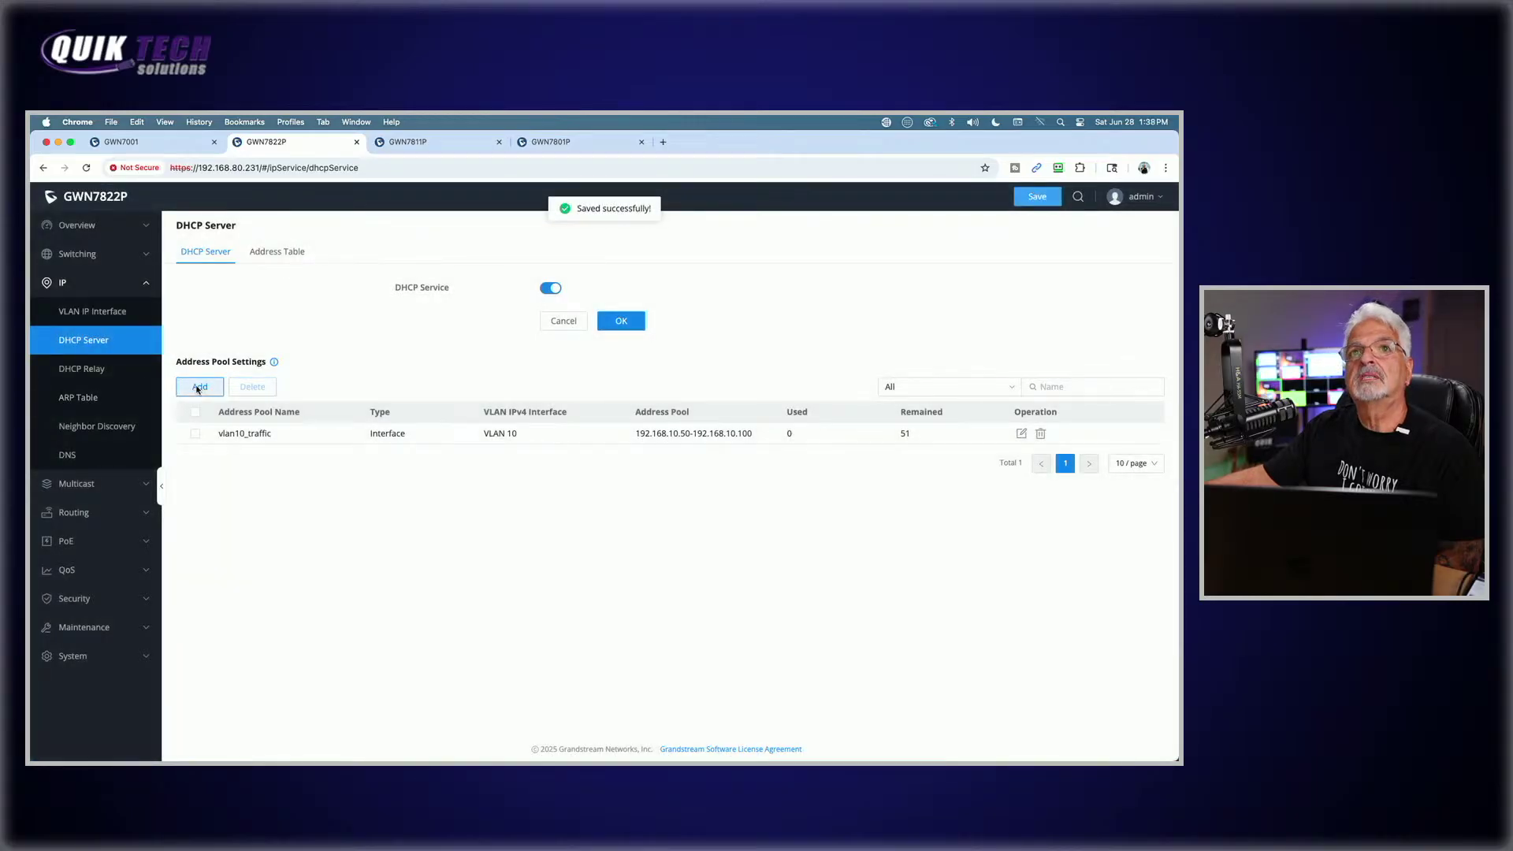
{"action": "left_click", "coordinate": [199, 386]}
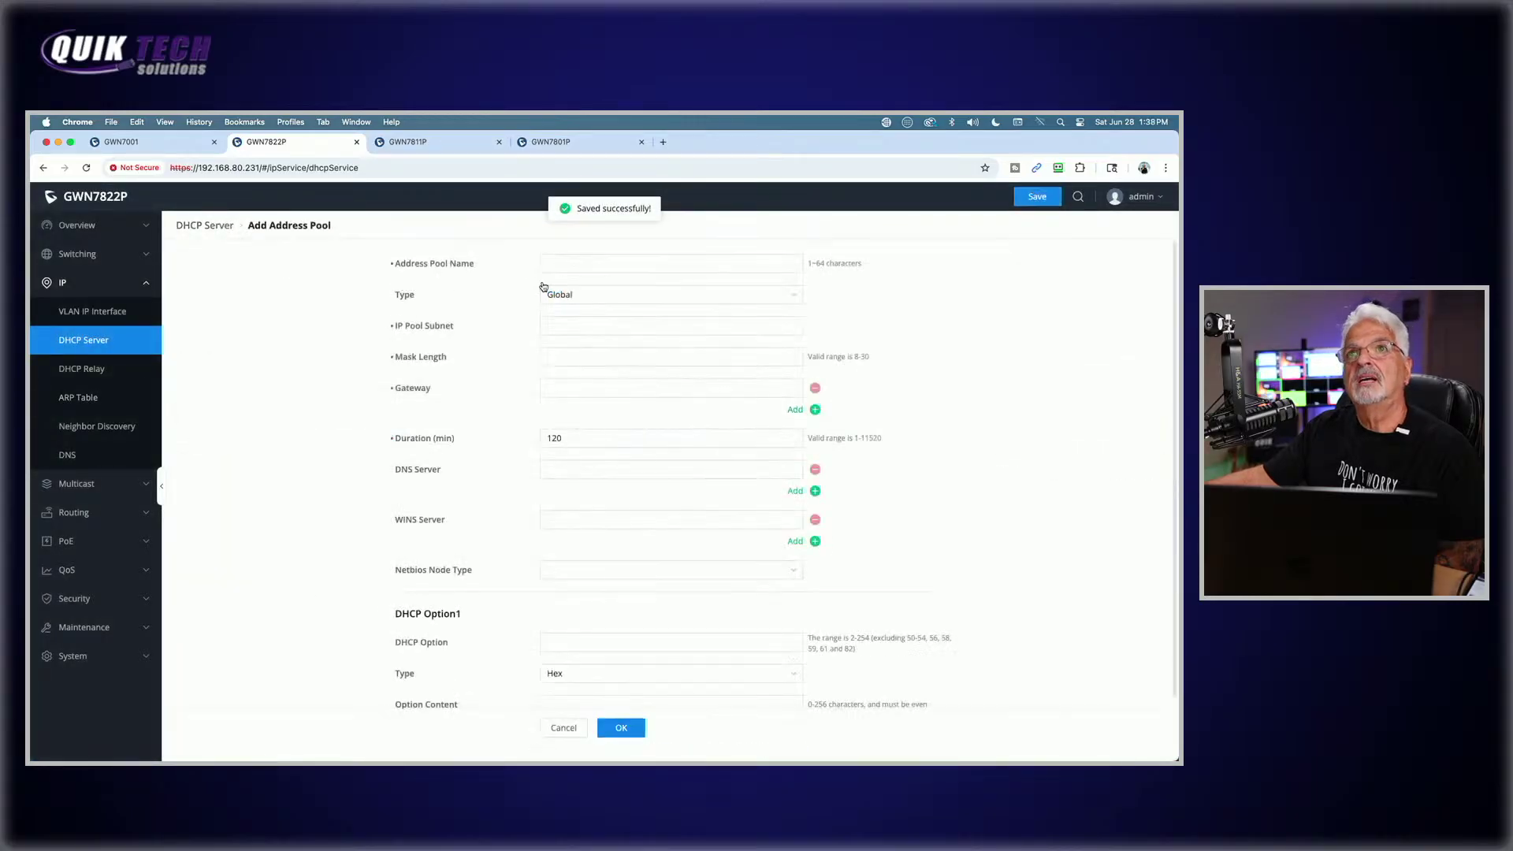
{"action": "left_click", "coordinate": [571, 262]}
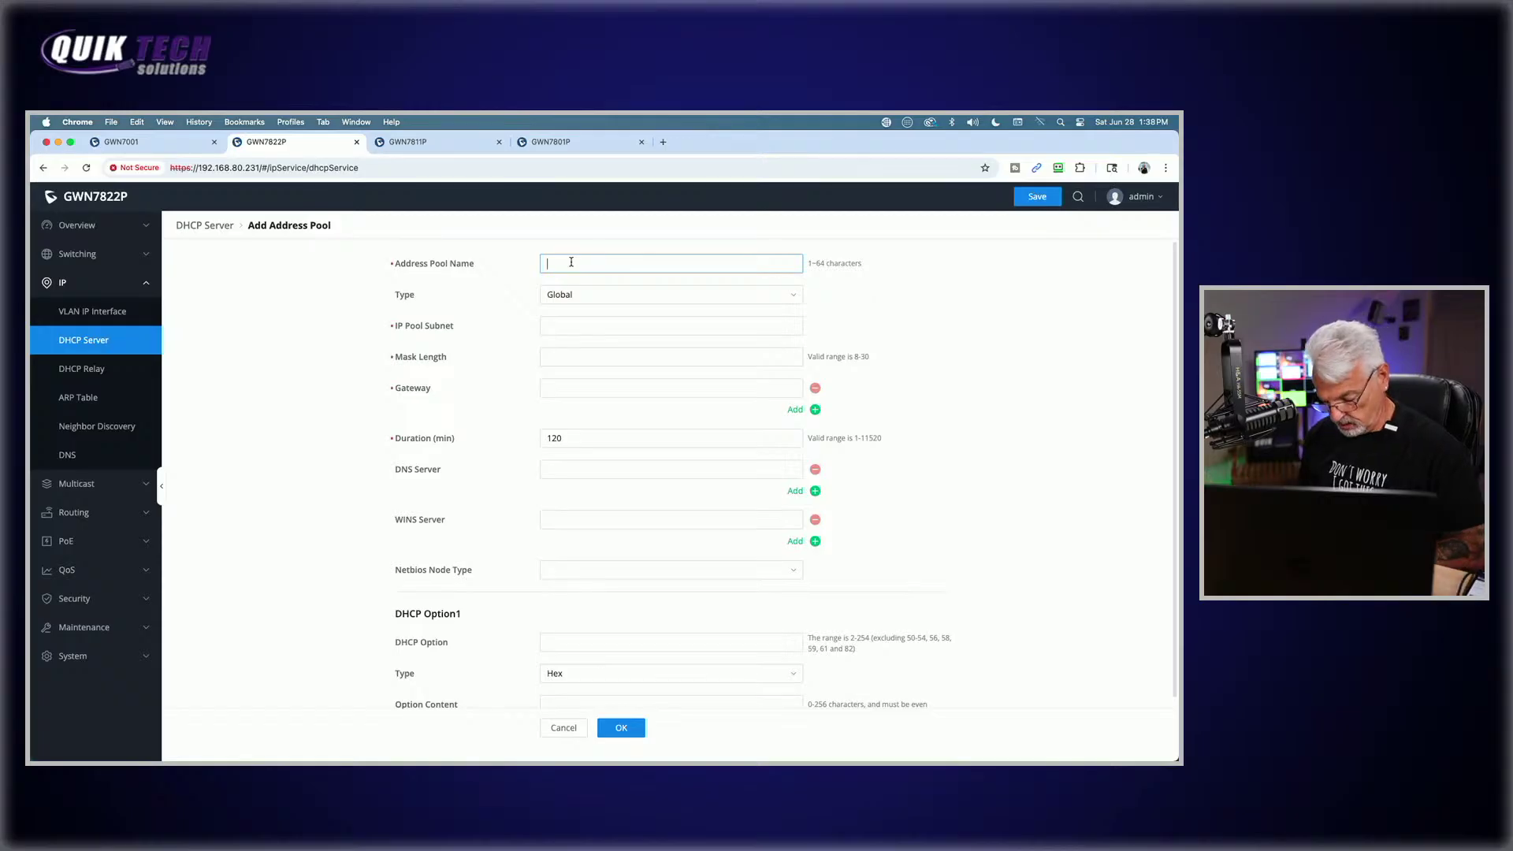
Name the pool vlan20, set its type to Interface, and bind it to VLAN 20.
{"action": "type", "text": "vlan2"}
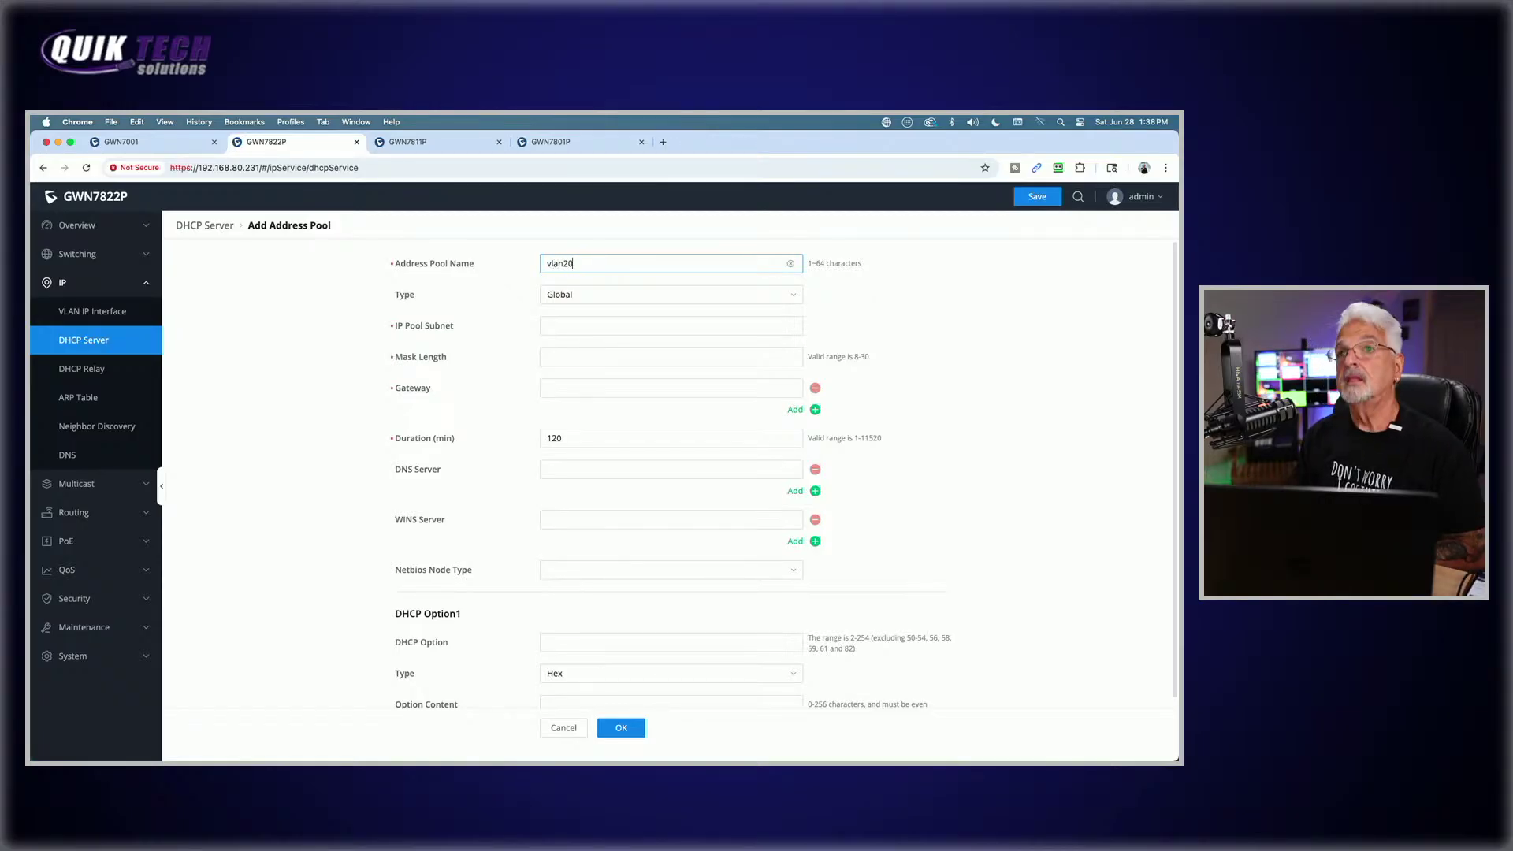
{"action": "type", "text": "0"}
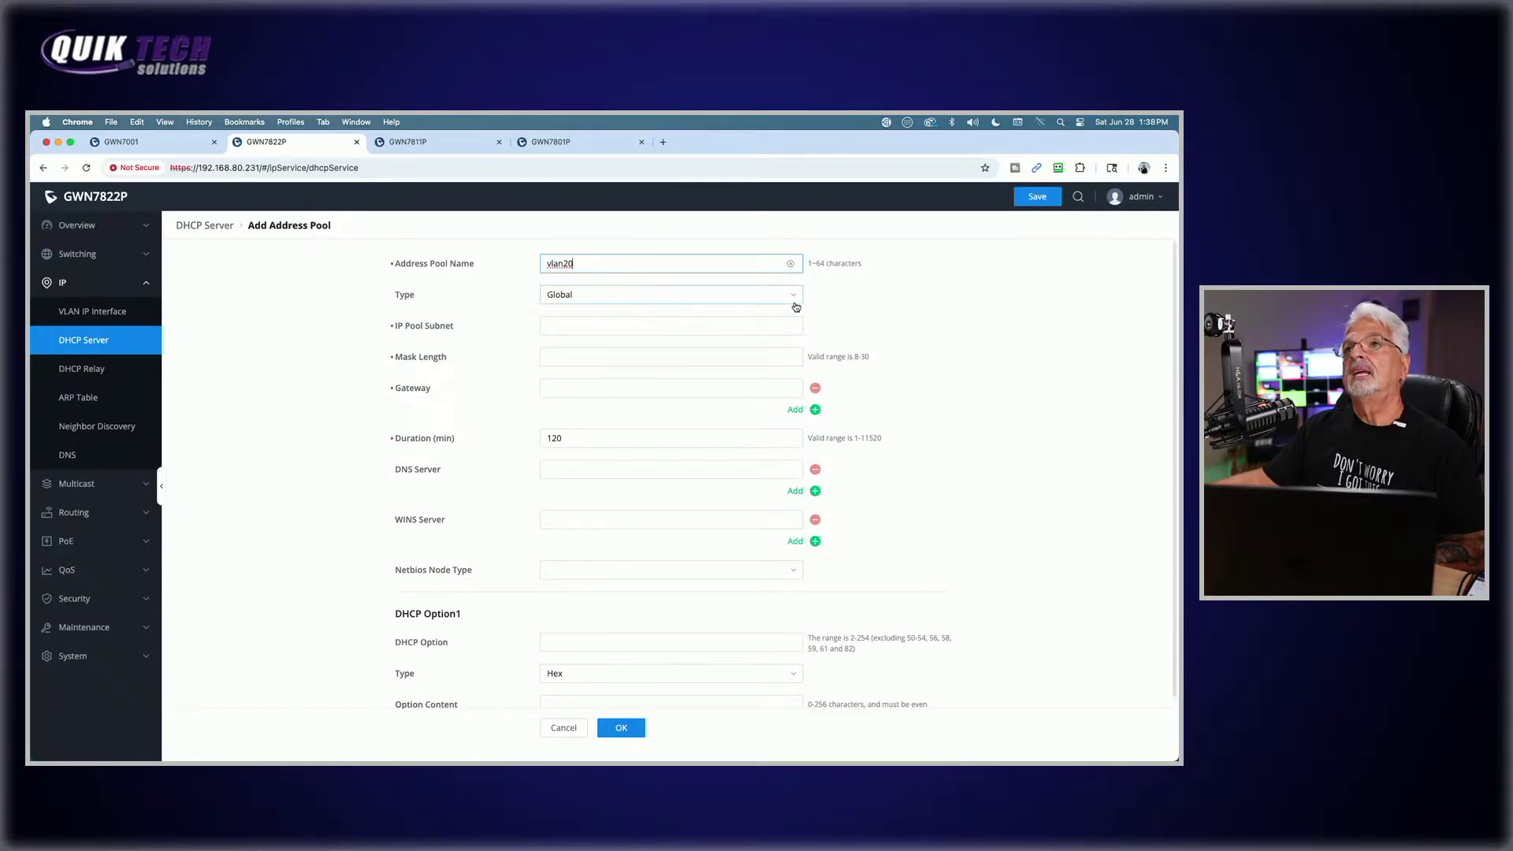
{"action": "left_click", "coordinate": [685, 295]}
{"action": "left_click", "coordinate": [604, 340]}
{"action": "left_click", "coordinate": [574, 326]}
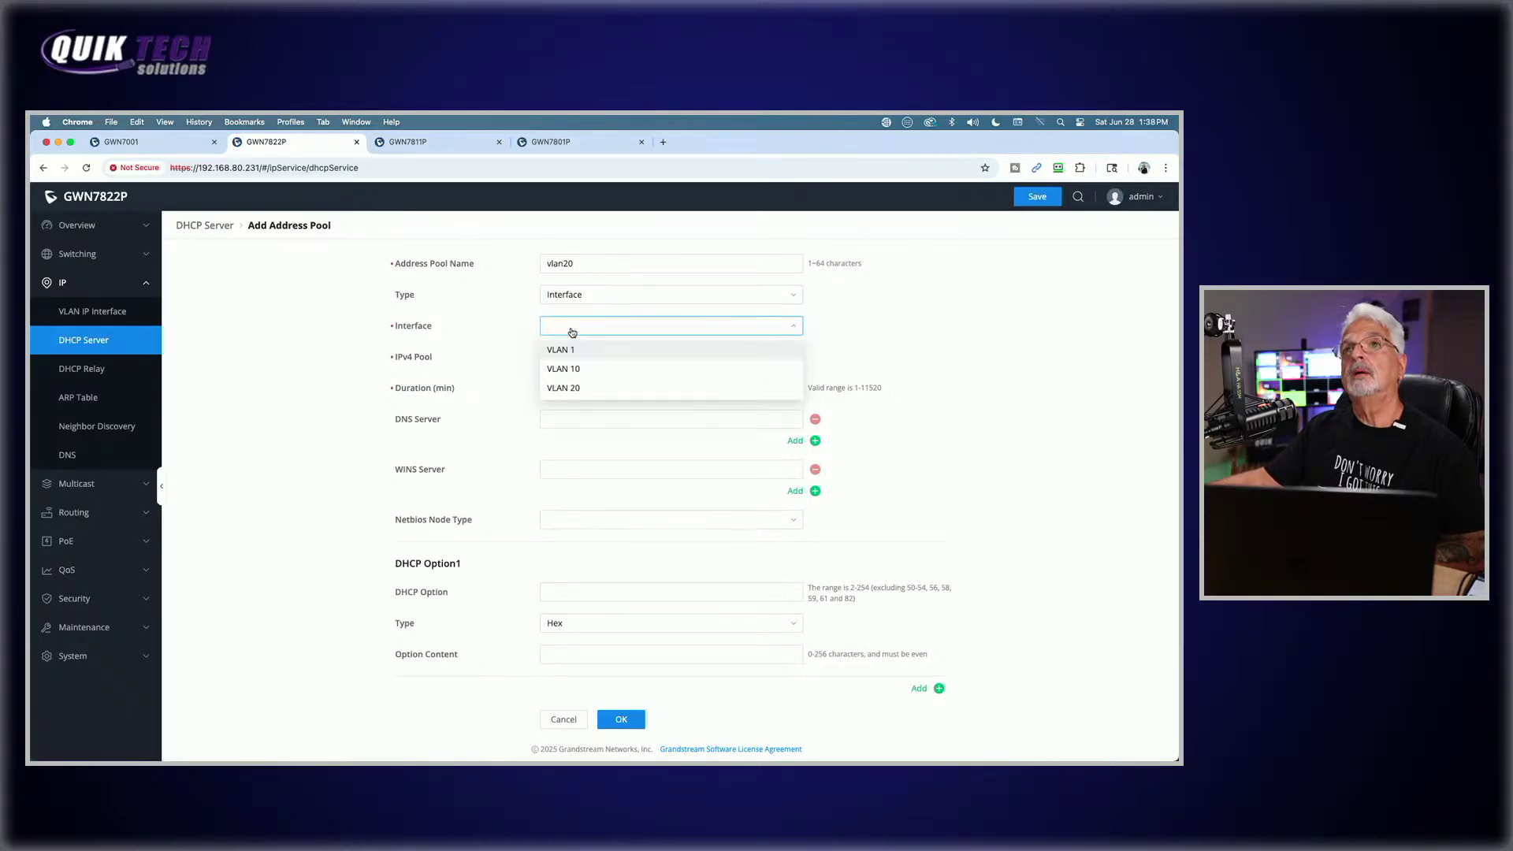
{"action": "left_click", "coordinate": [572, 329]}
{"action": "left_click", "coordinate": [573, 330]}
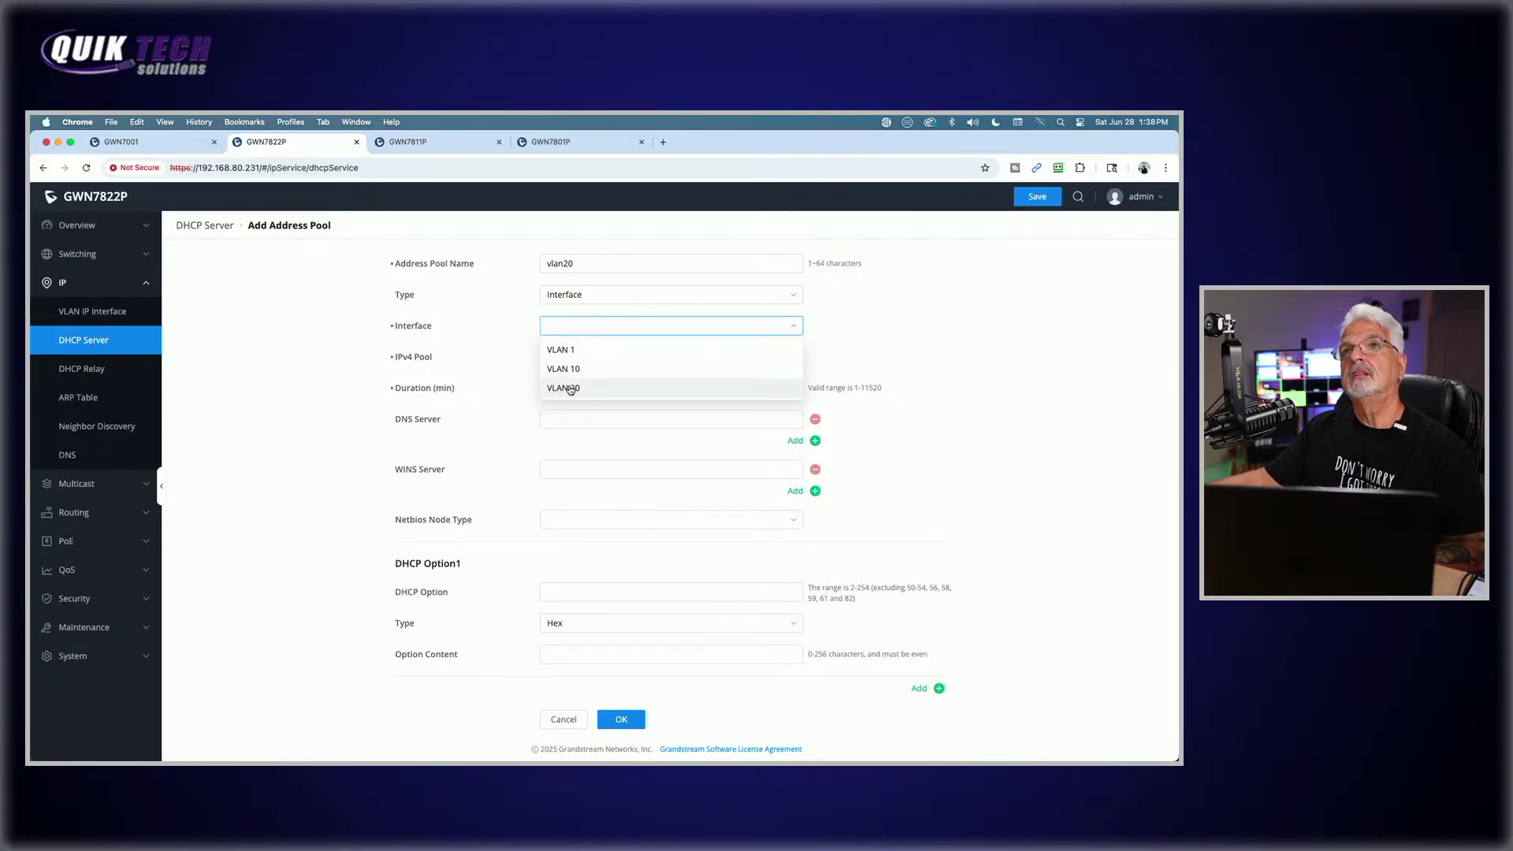
{"action": "left_click", "coordinate": [571, 389]}
Set the vlan20 pool range to 192.168.20.50 through 192.168.20.100.
{"action": "left_click", "coordinate": [555, 358]}
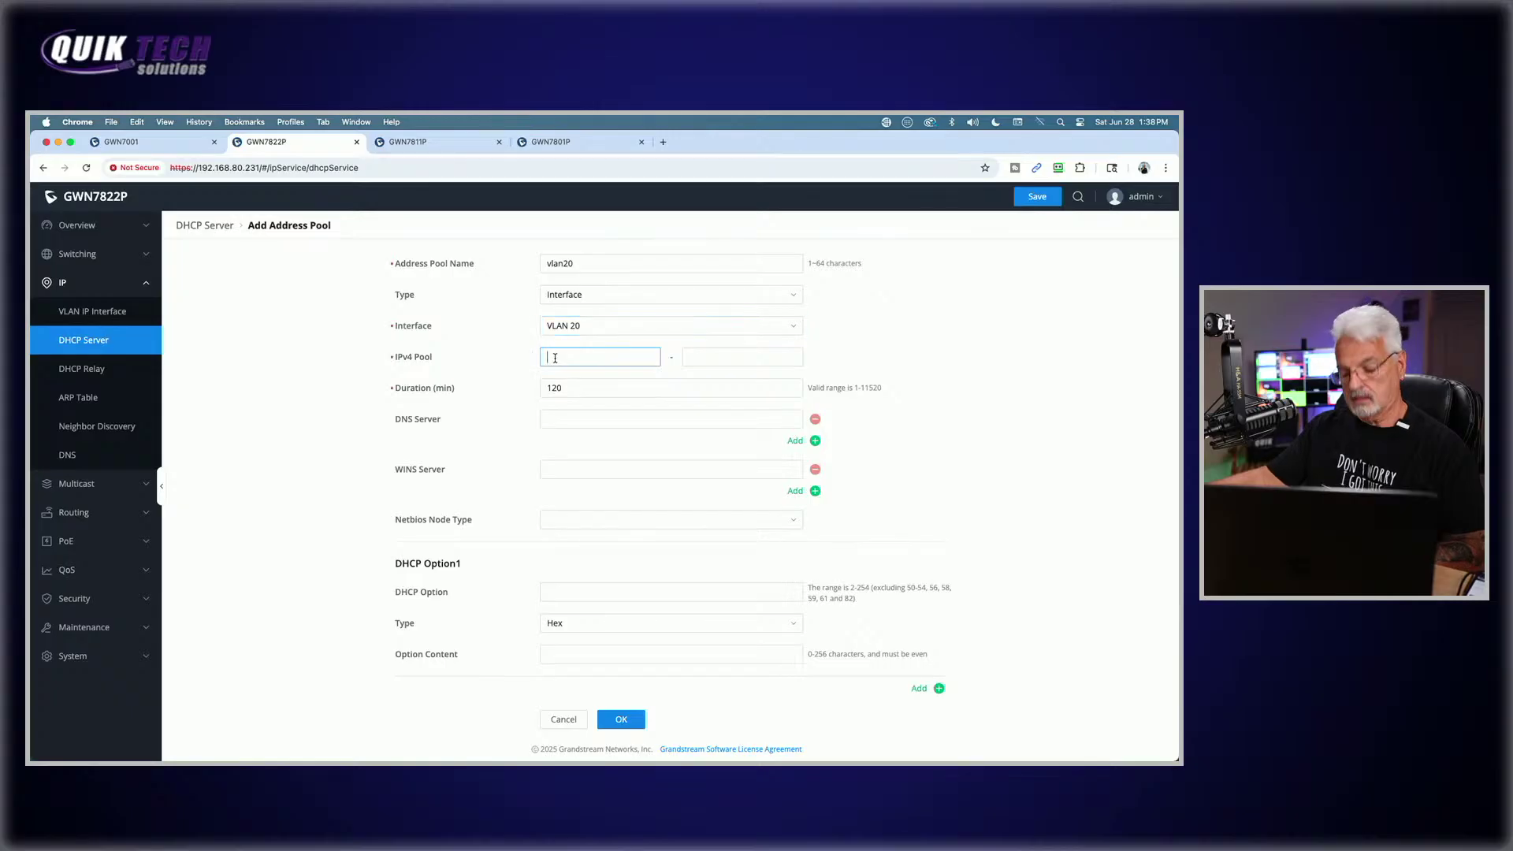
{"action": "type", "text": "192.168.10."}
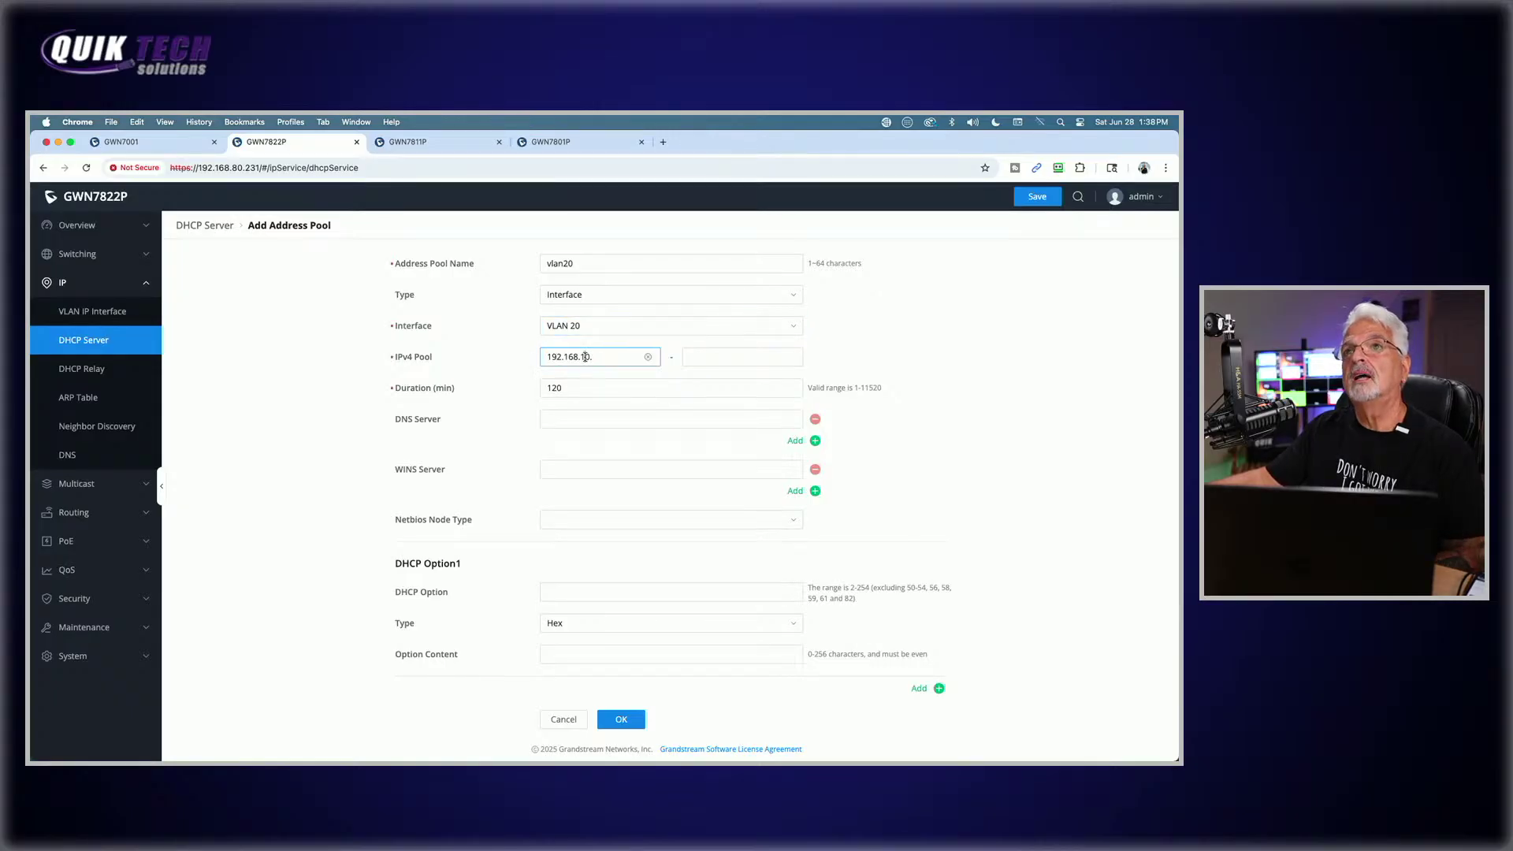
{"action": "left_click", "coordinate": [583, 357]}
{"action": "key", "text": "BackSpace"}
{"action": "type", "text": "20."}
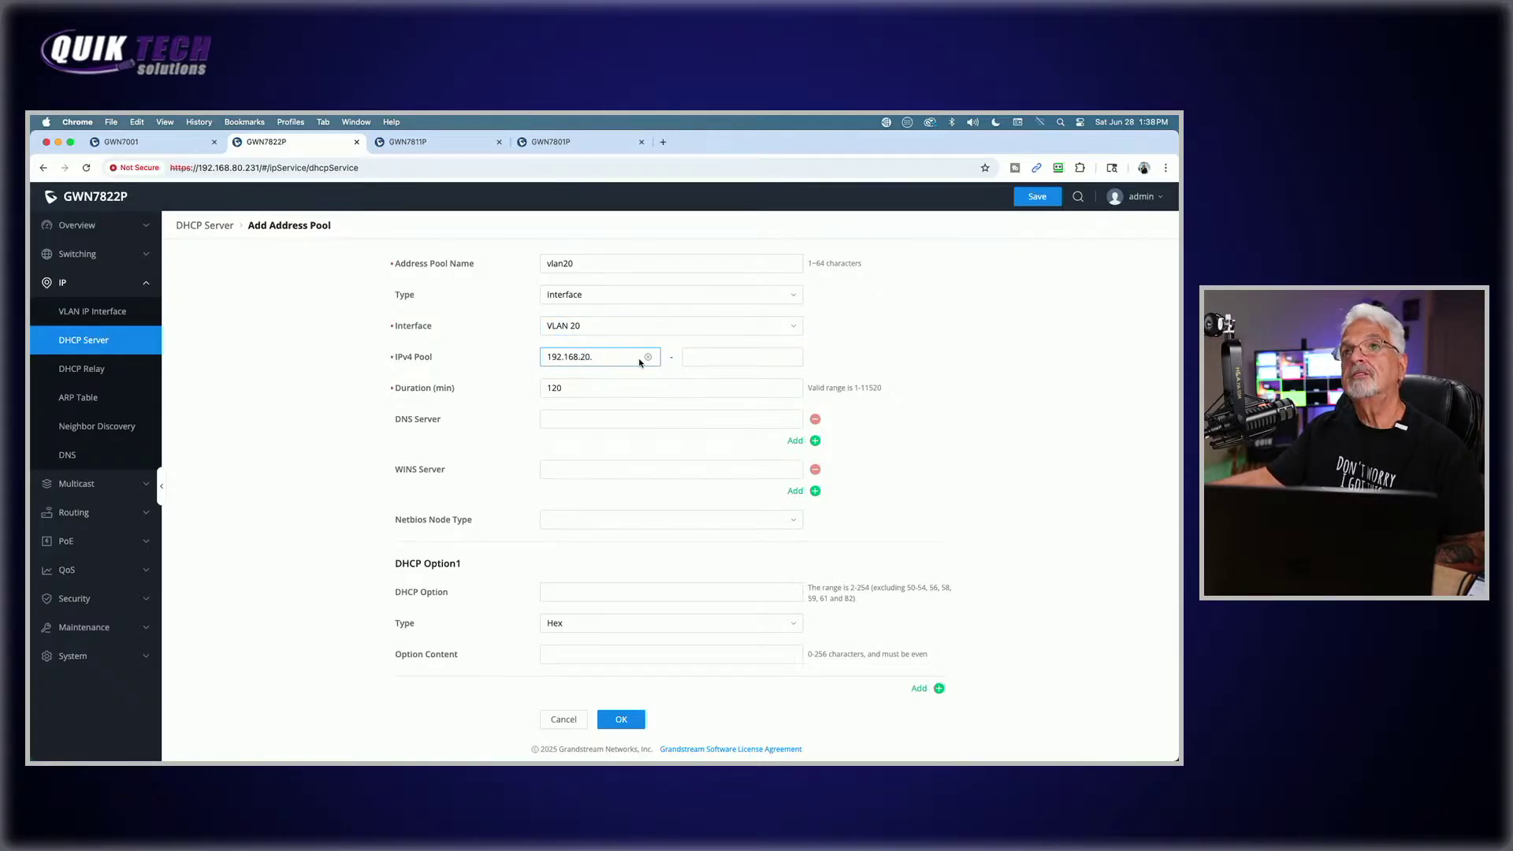
{"action": "type", "text": "50"}
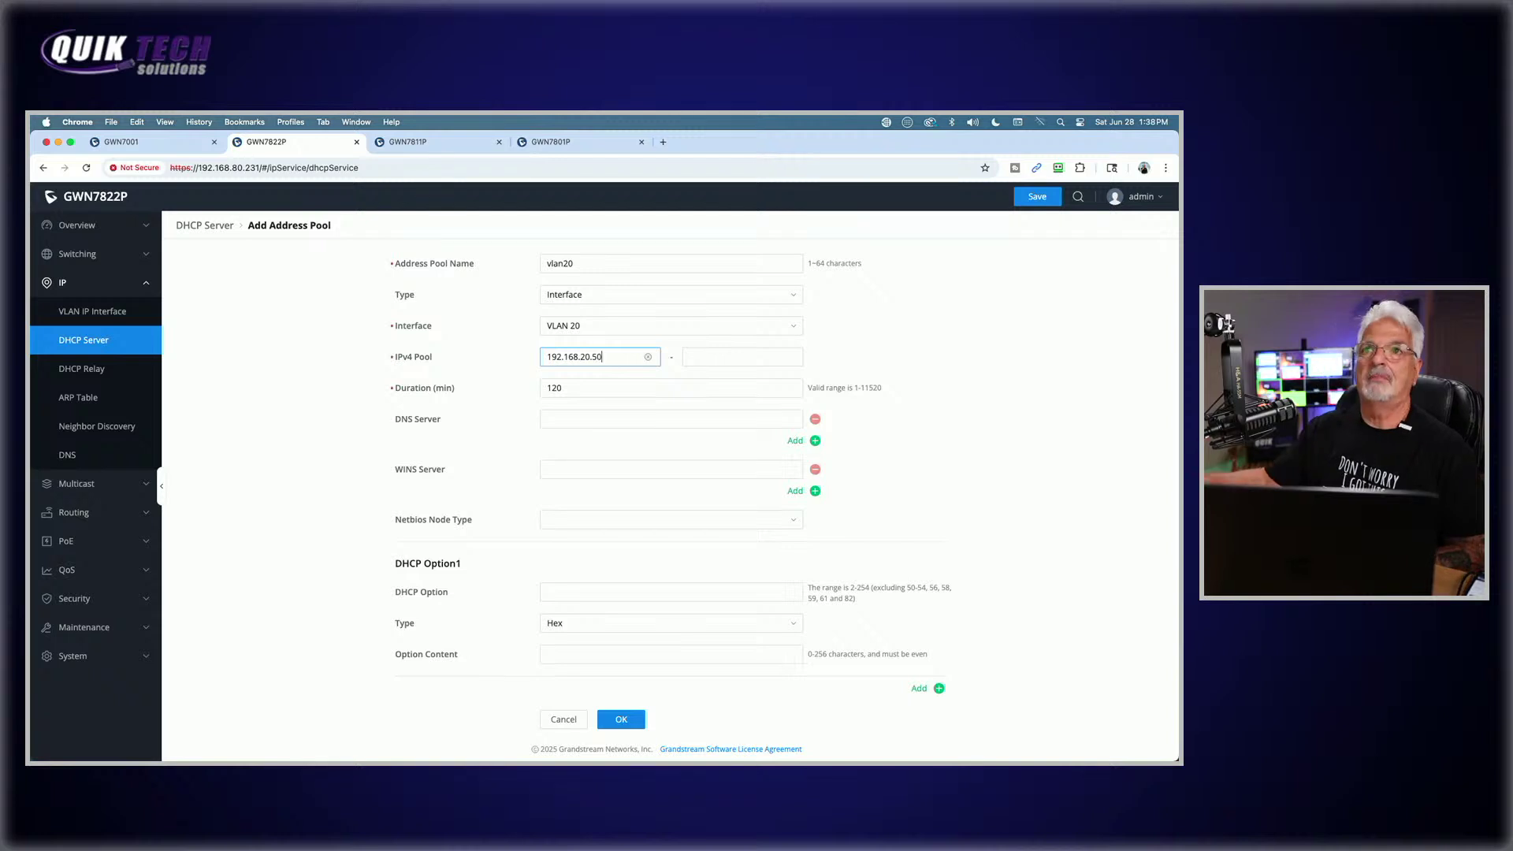
{"action": "left_click", "coordinate": [699, 360]}
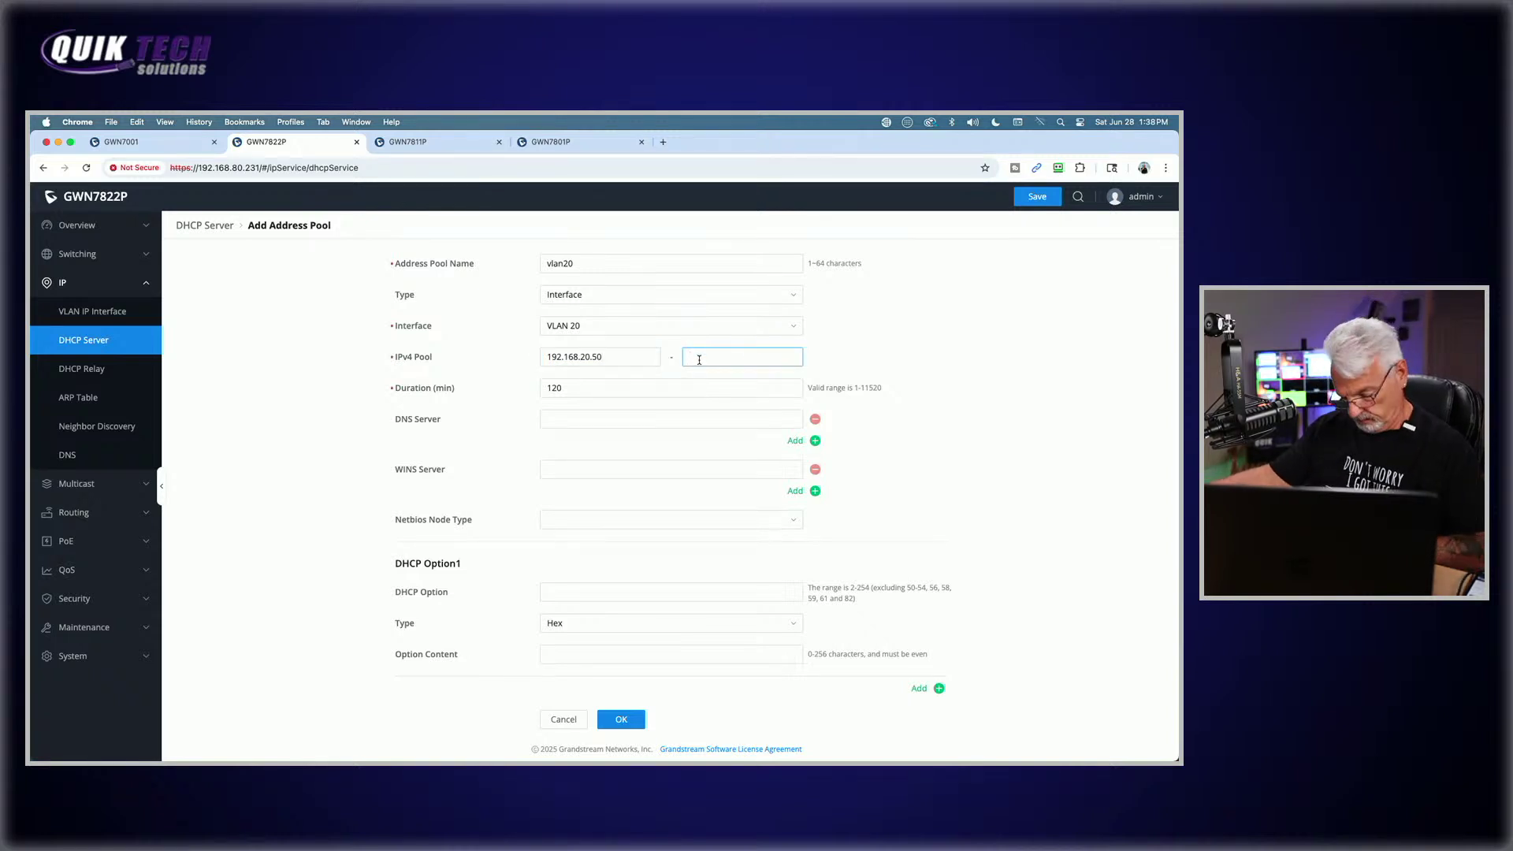
{"action": "type", "text": "192.168.10."}
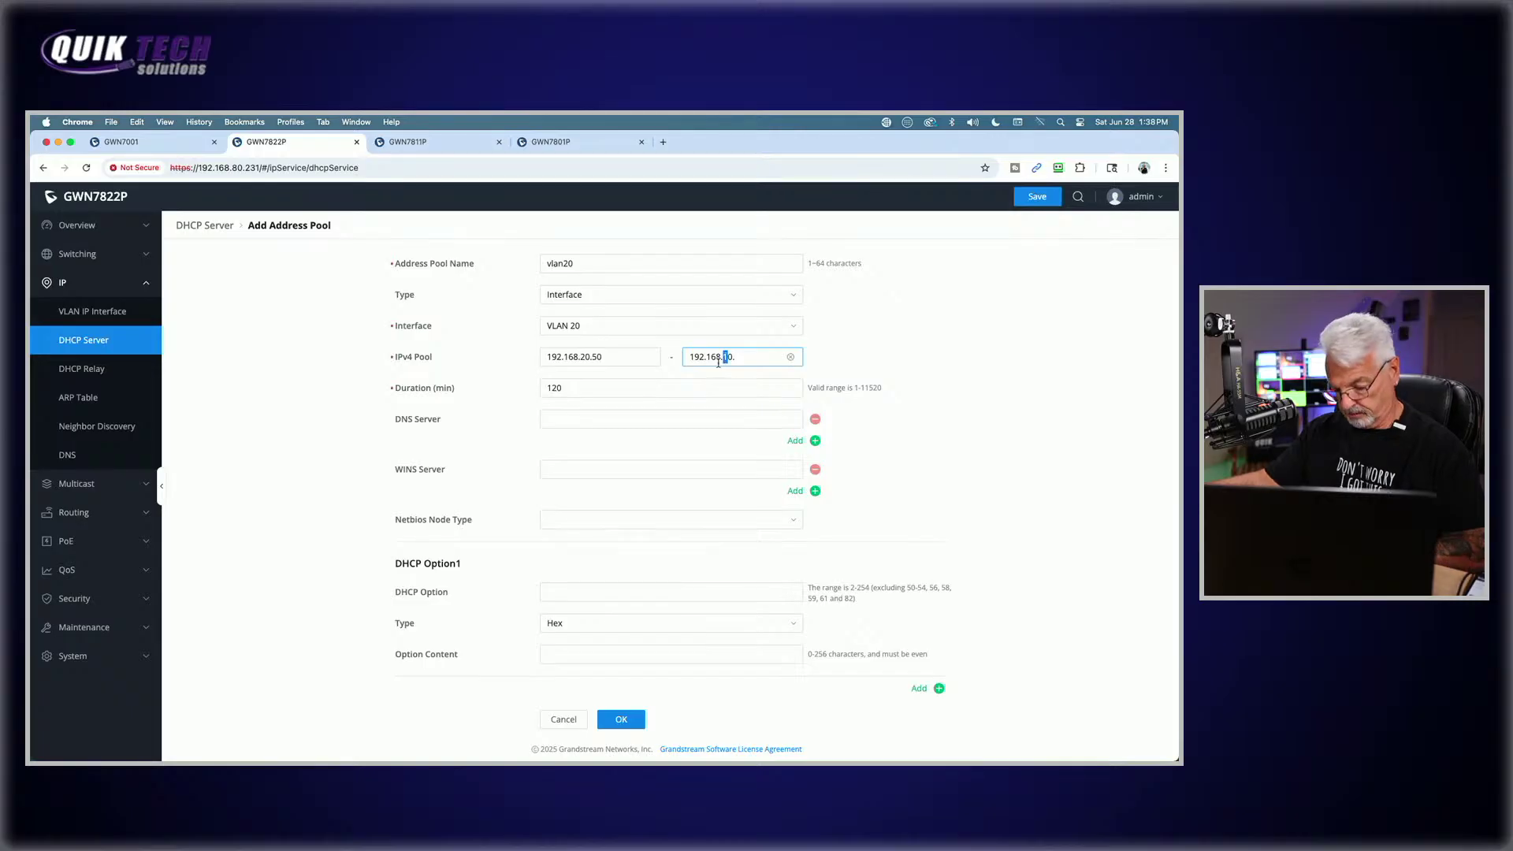
{"action": "key", "text": "Right"}
{"action": "key", "text": "Right"}
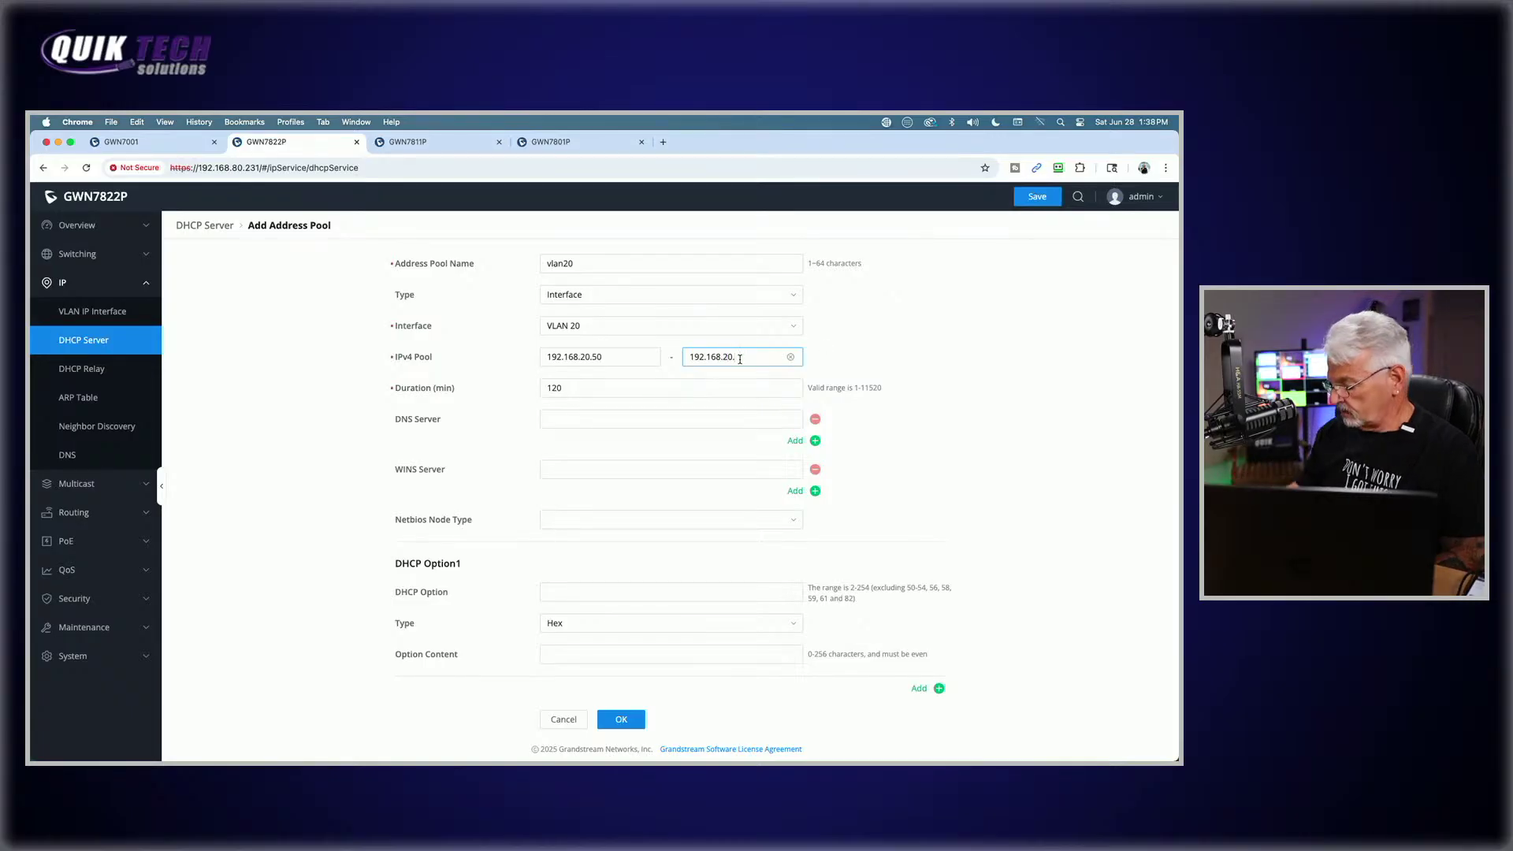
{"action": "type", "text": "100"}
Set DNS server 192.168.20.1 and add the vlan20 pool.
{"action": "left_click", "coordinate": [624, 419]}
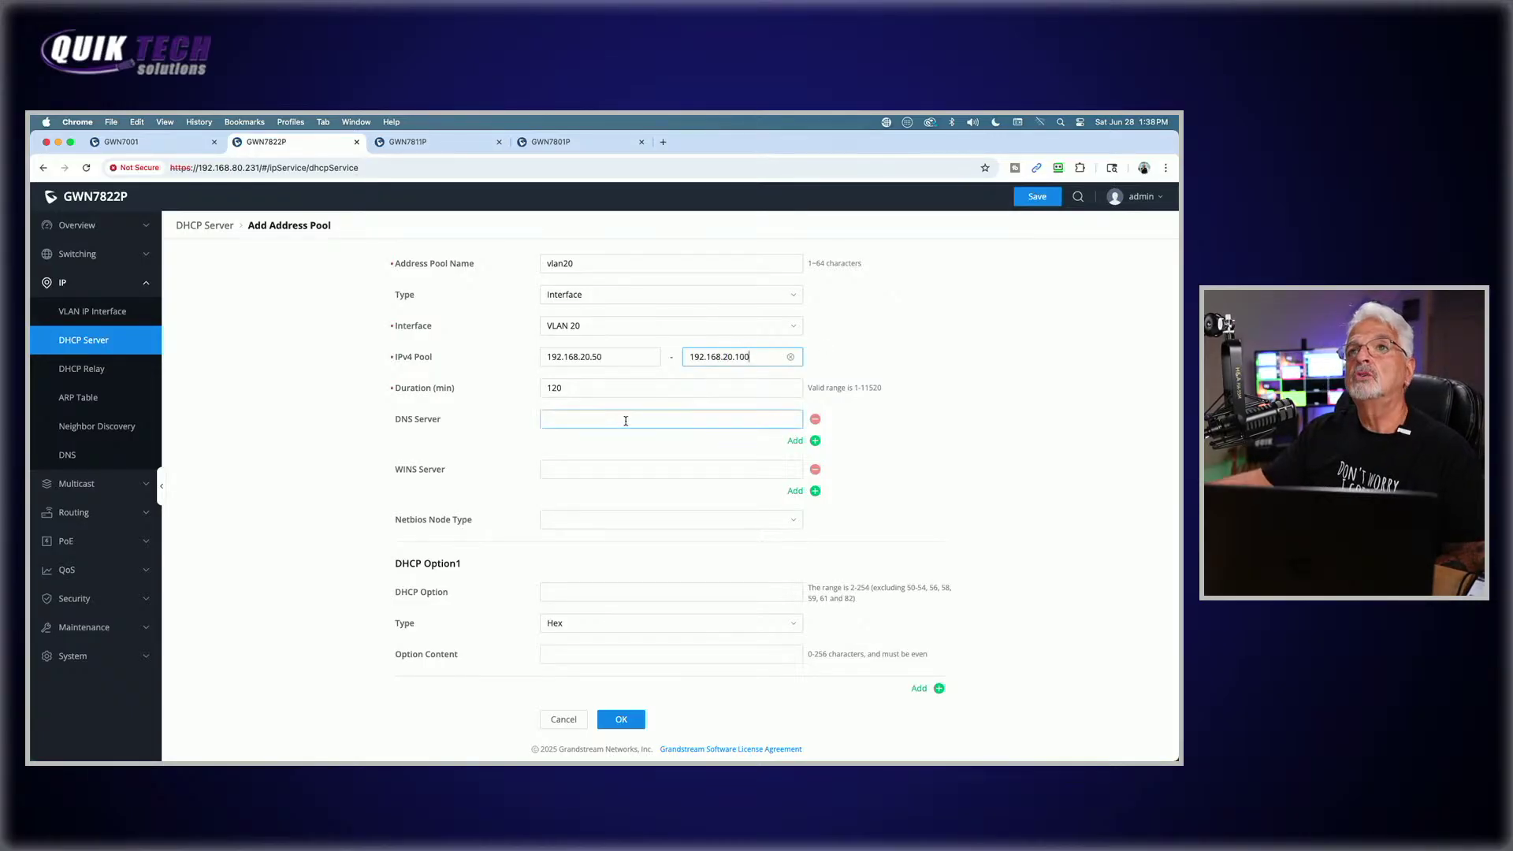
{"action": "type", "text": "192.168.20."}
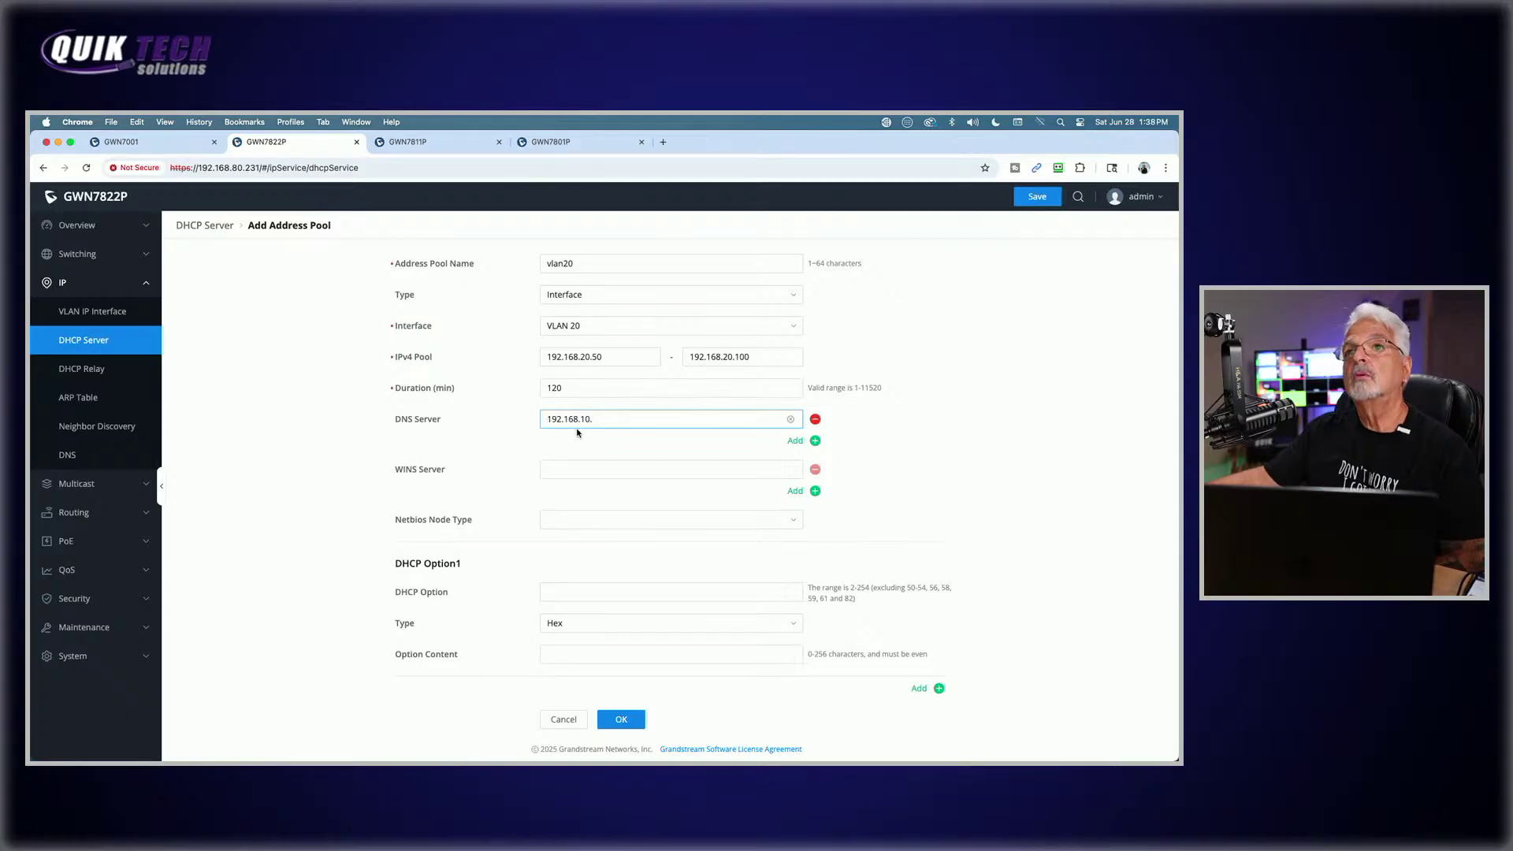
{"action": "key", "text": "BackSpace"}
{"action": "key", "text": "BackSpace"}
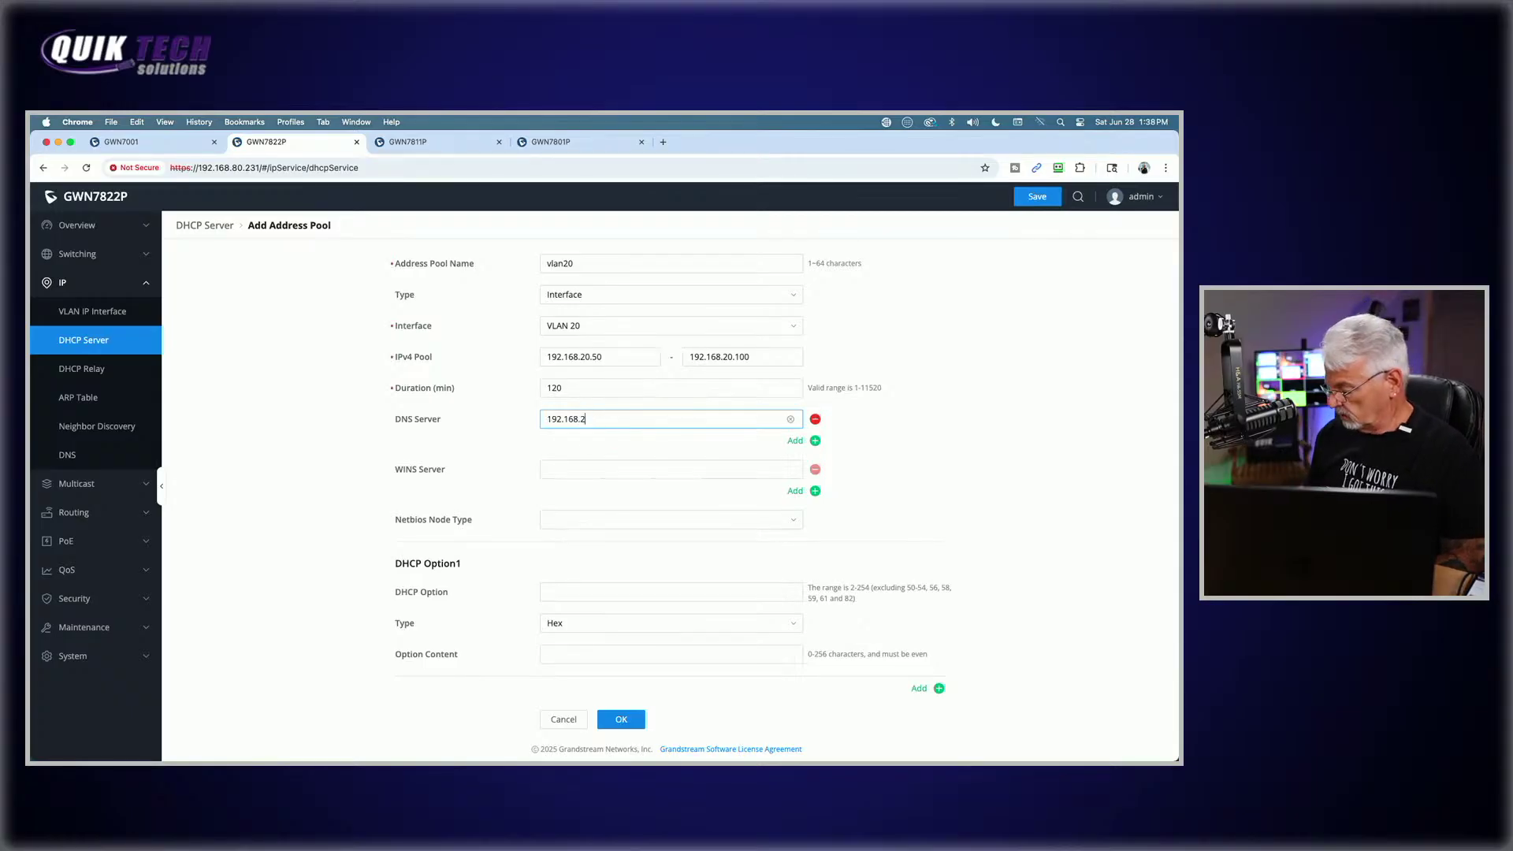
{"action": "type", "text": "0.1"}
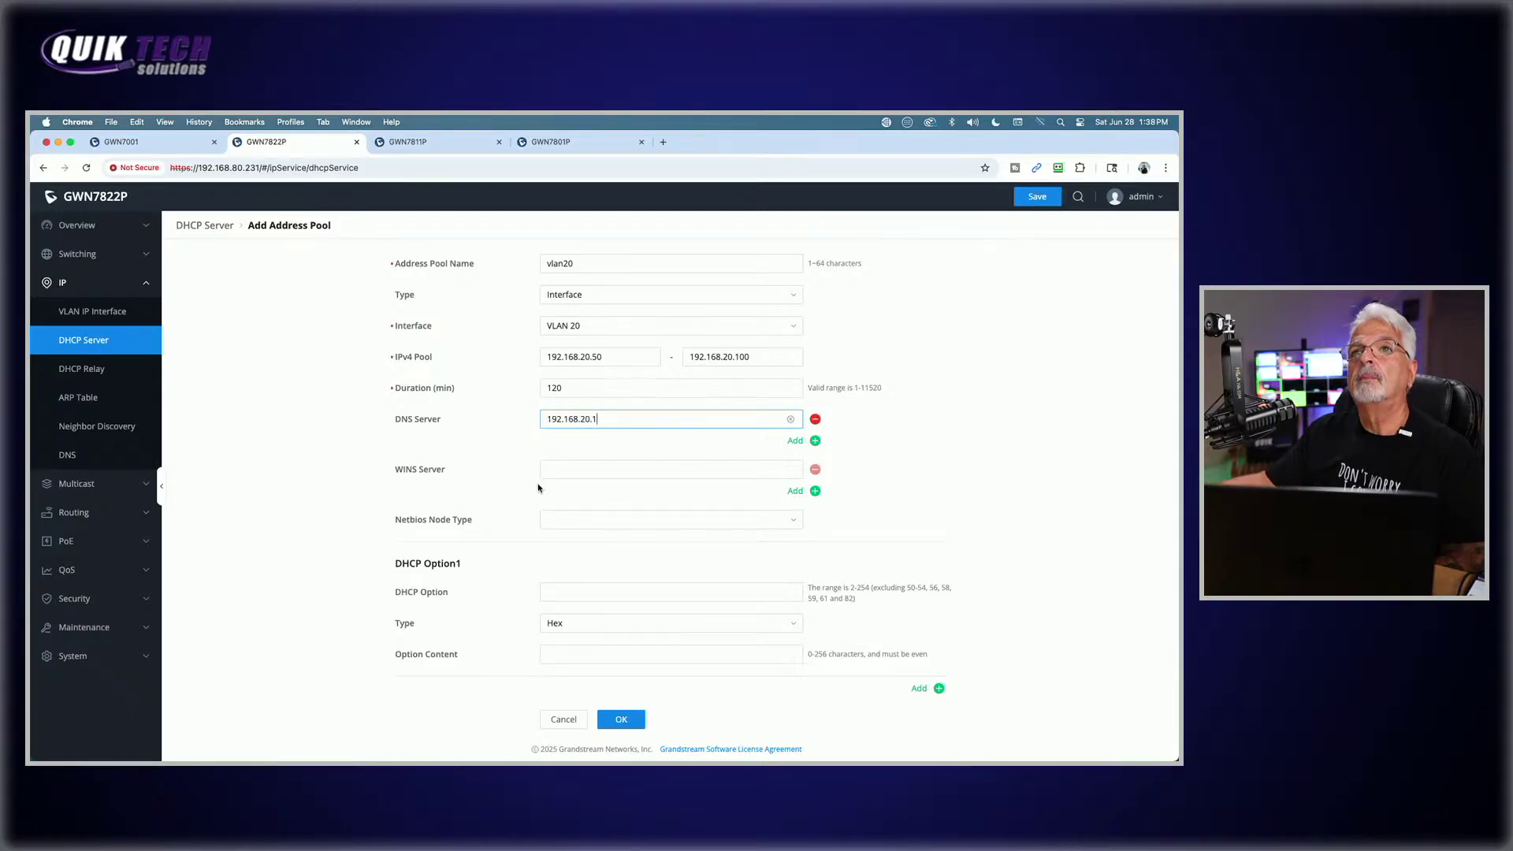
{"action": "left_click", "coordinate": [521, 527]}
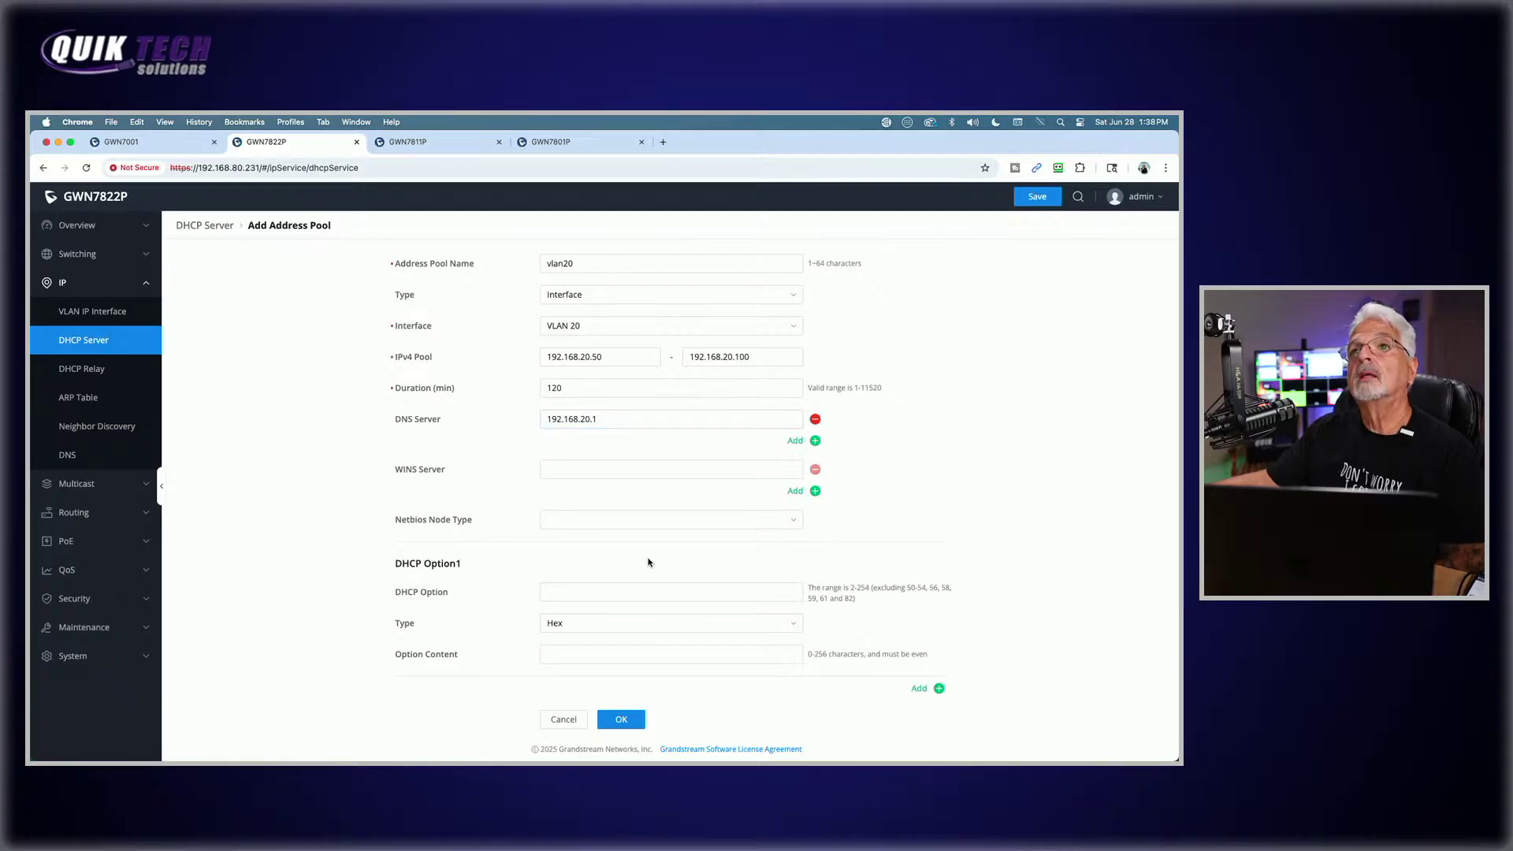
{"action": "left_click", "coordinate": [619, 718]}
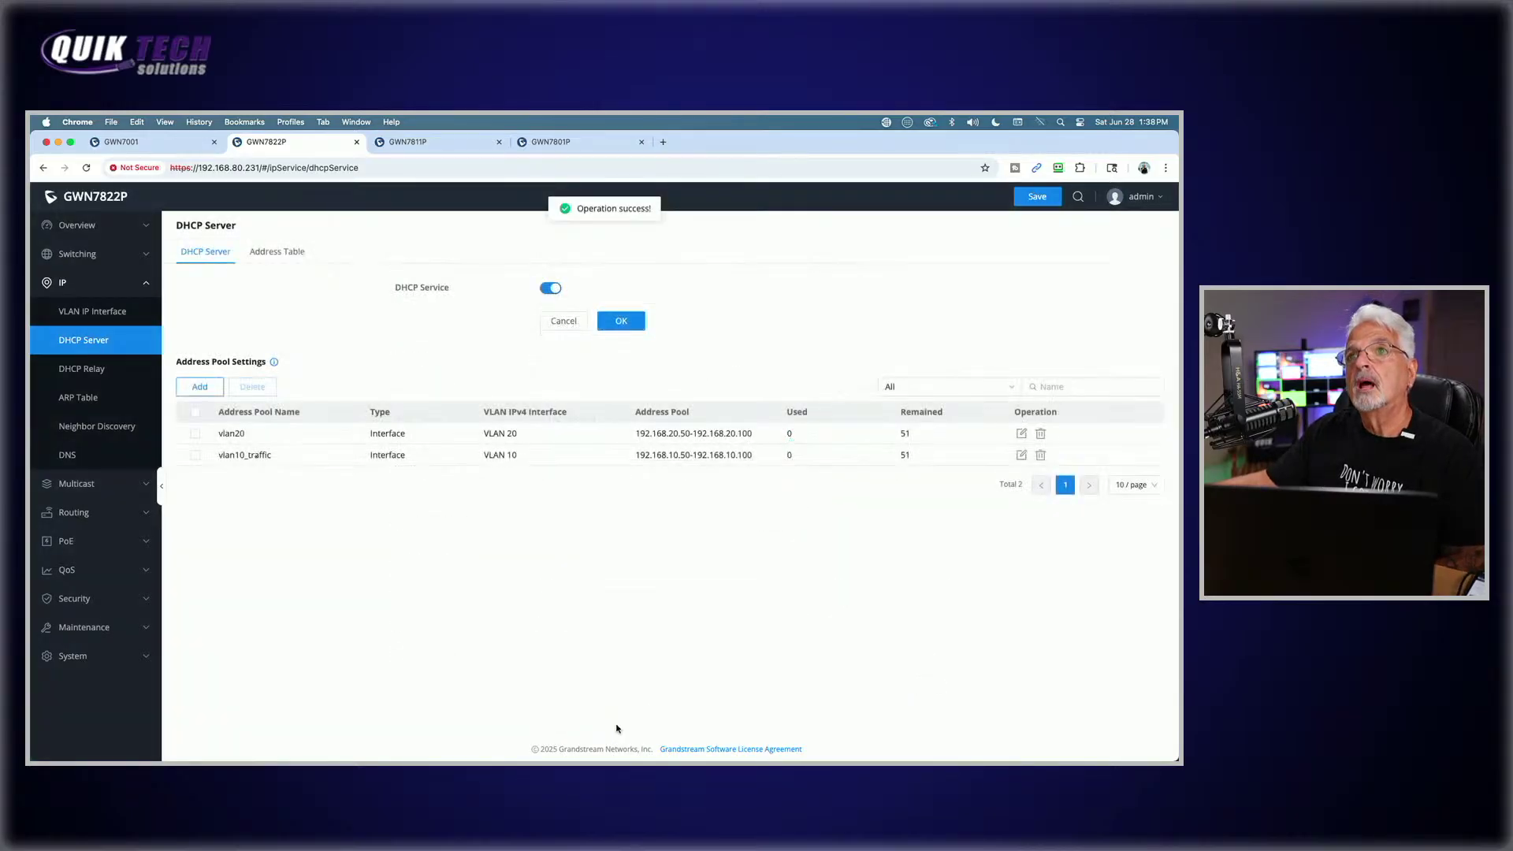
Save the vlan10_traffic and vlan20 pools to the switch configuration.
{"action": "left_click", "coordinate": [1048, 196]}
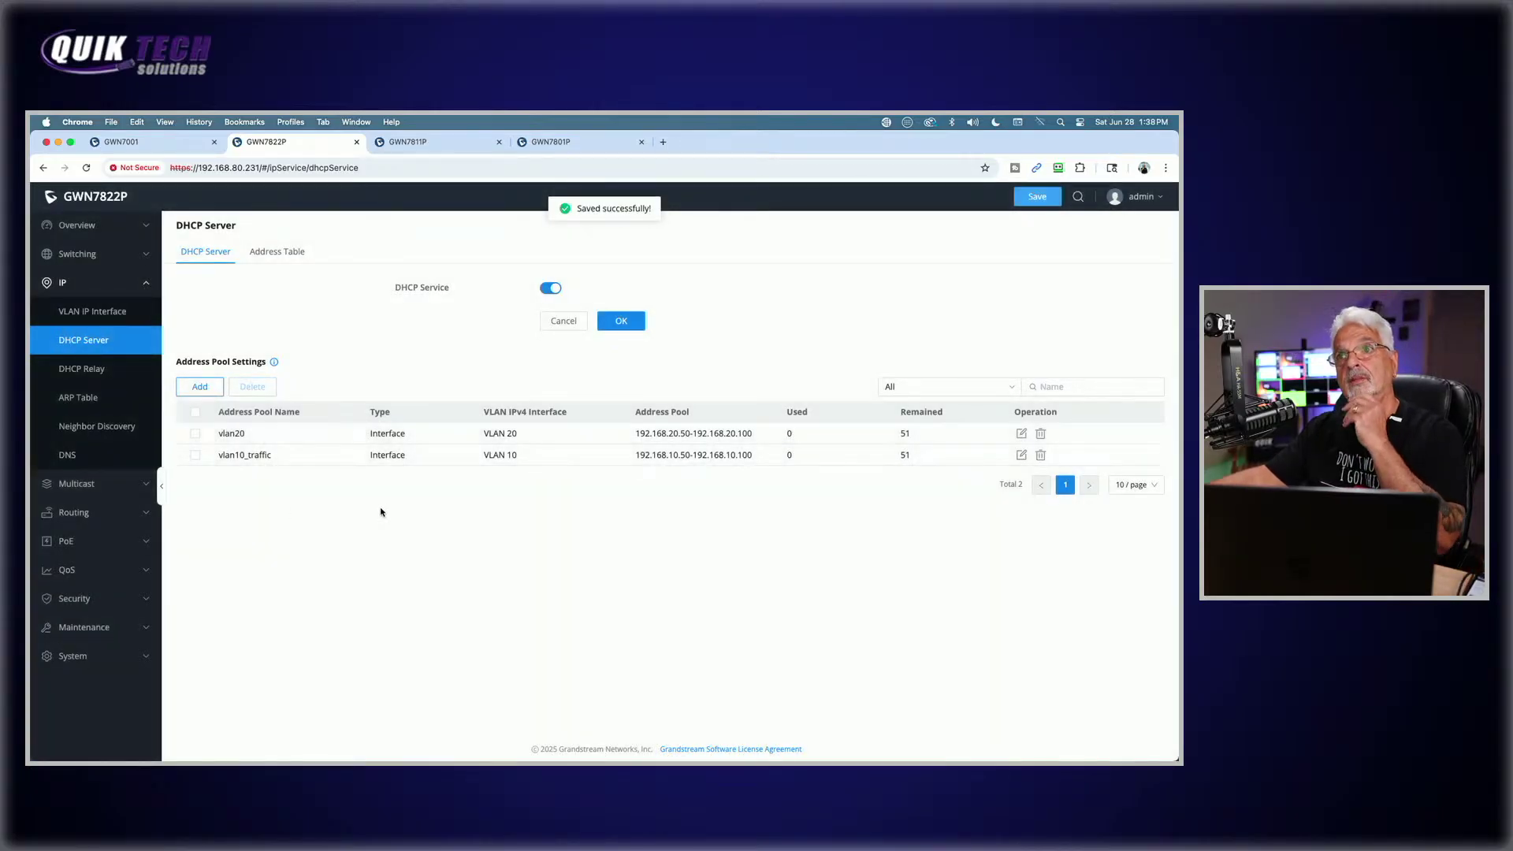
{"action": "left_click", "coordinate": [108, 286]}
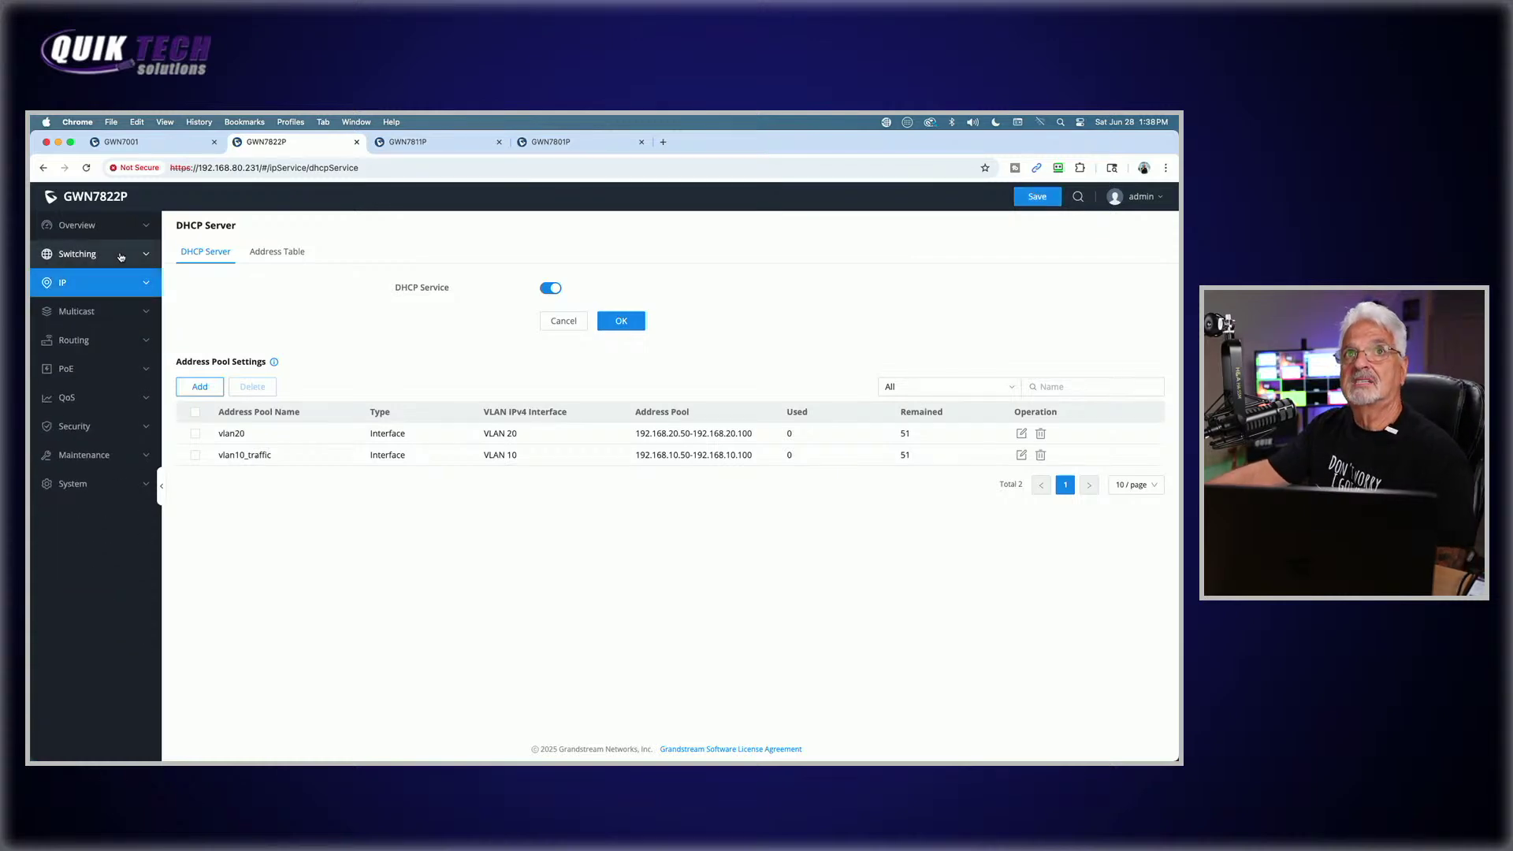
{"action": "left_click", "coordinate": [121, 255]}
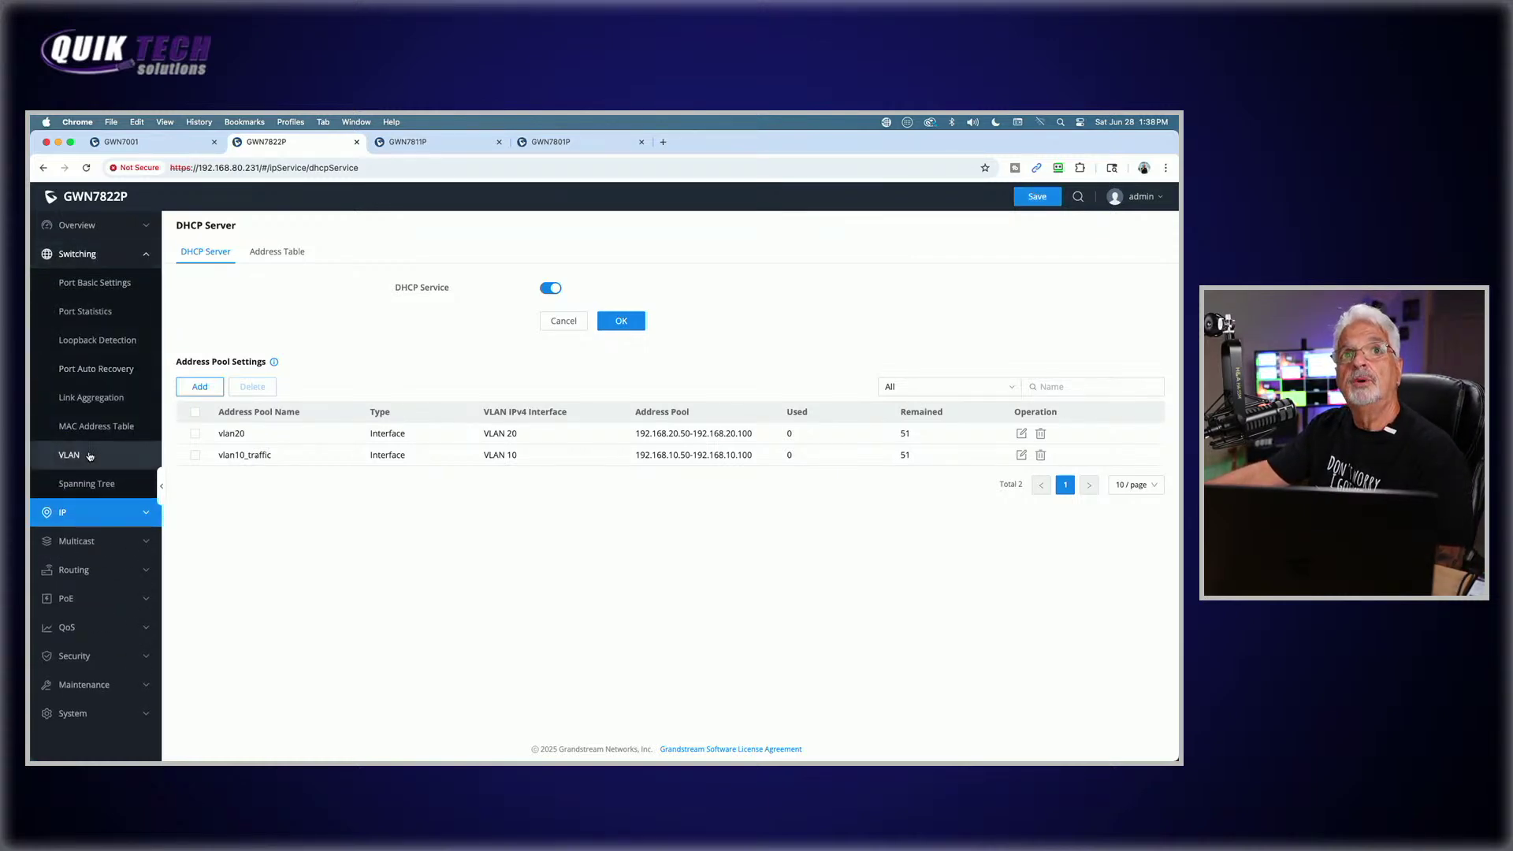
Inspect the port memberships of VLAN 10 and VLAN 20 without making changes.
{"action": "left_click", "coordinate": [118, 456]}
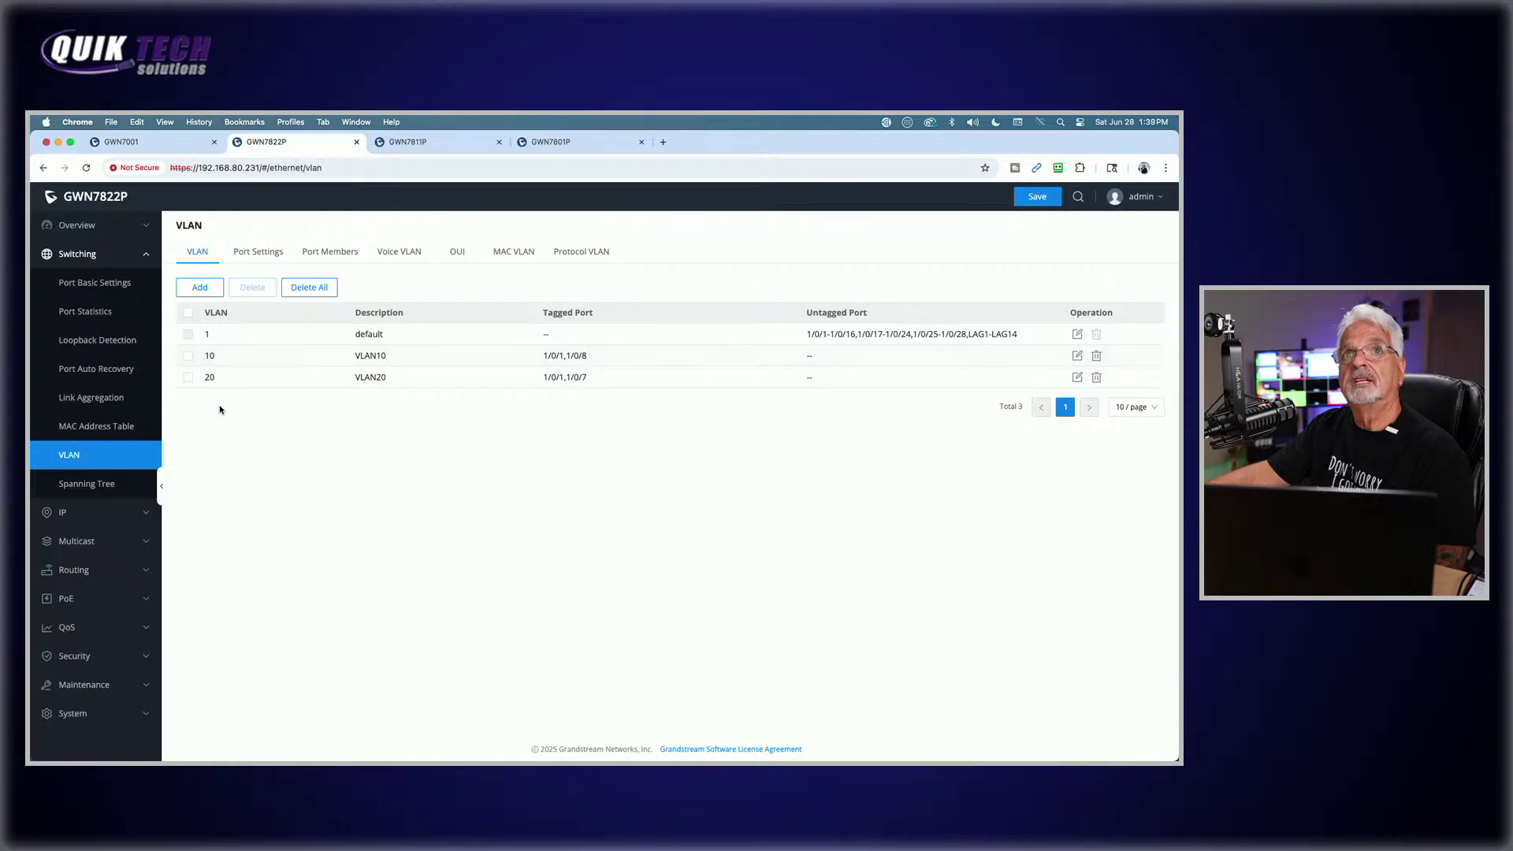
{"action": "left_click", "coordinate": [1077, 356]}
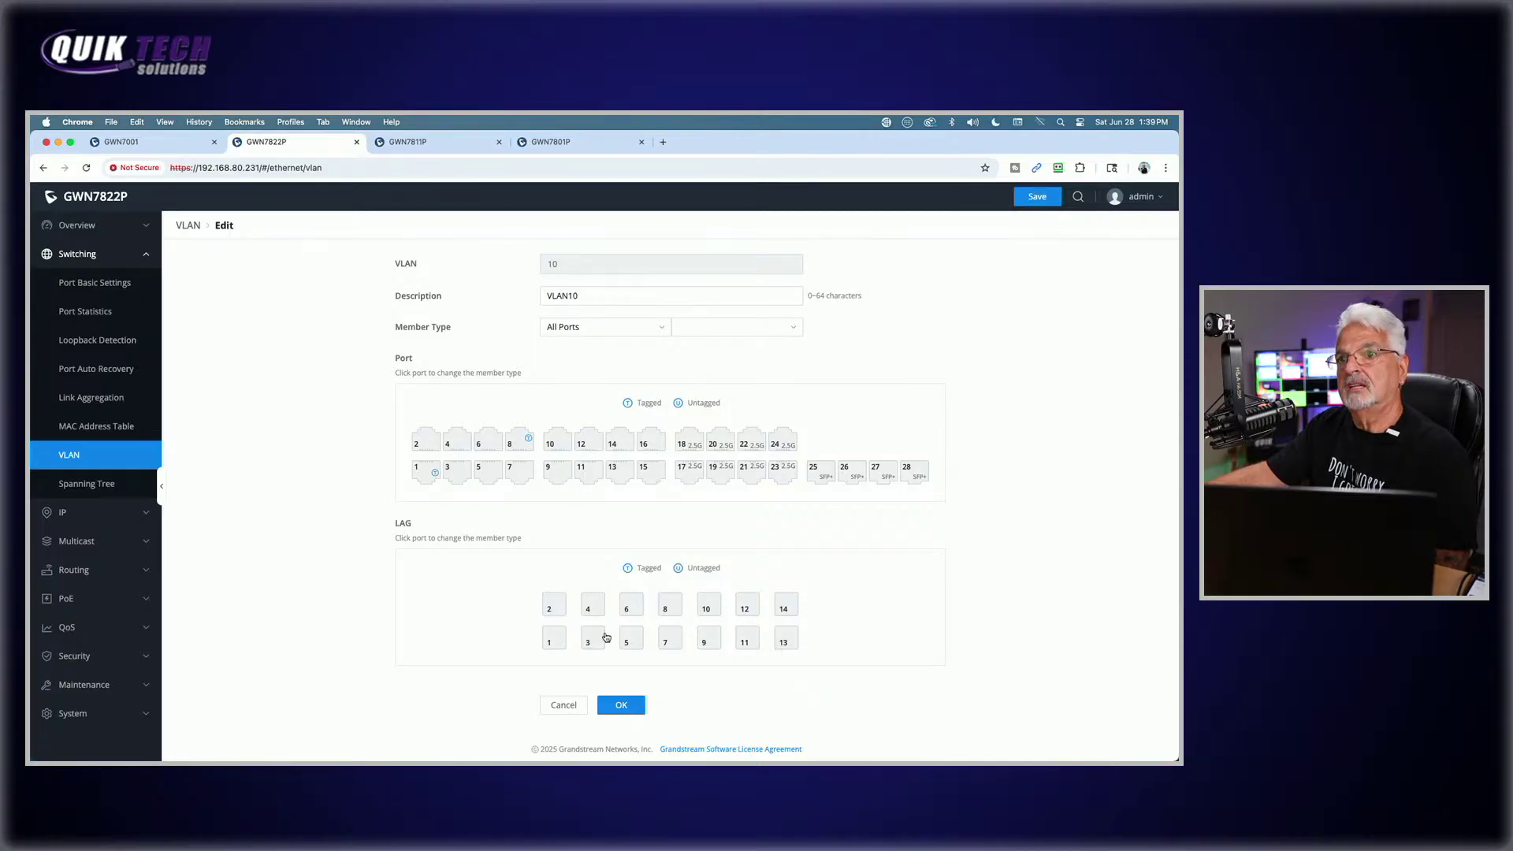
{"action": "left_click", "coordinate": [558, 706]}
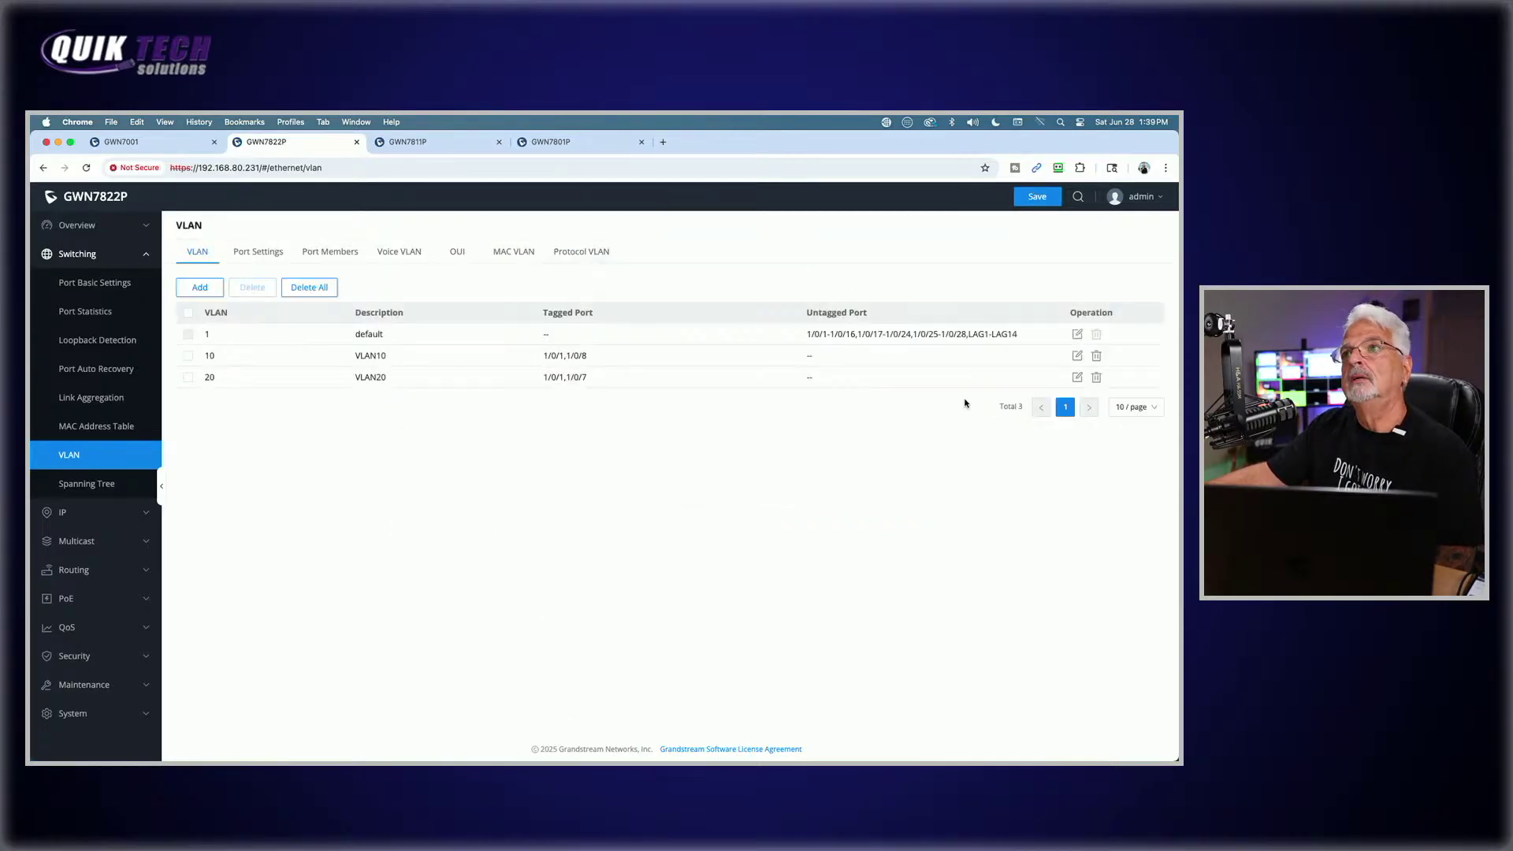
{"action": "left_click", "coordinate": [1078, 379]}
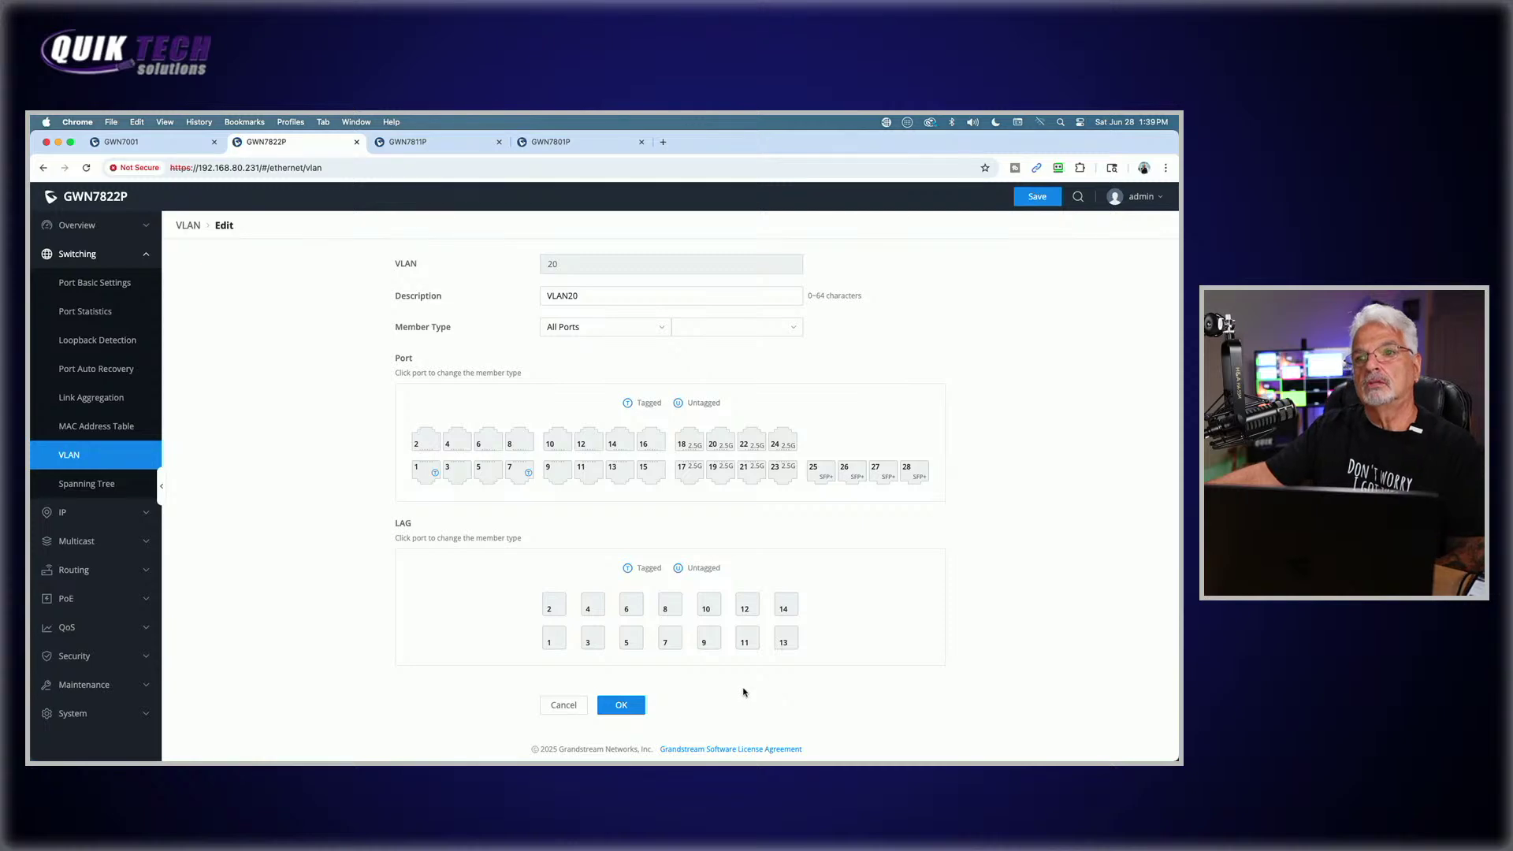
{"action": "left_click", "coordinate": [555, 708]}
Show the VLAN IP Interface list under IP settings.
{"action": "left_click", "coordinate": [97, 255]}
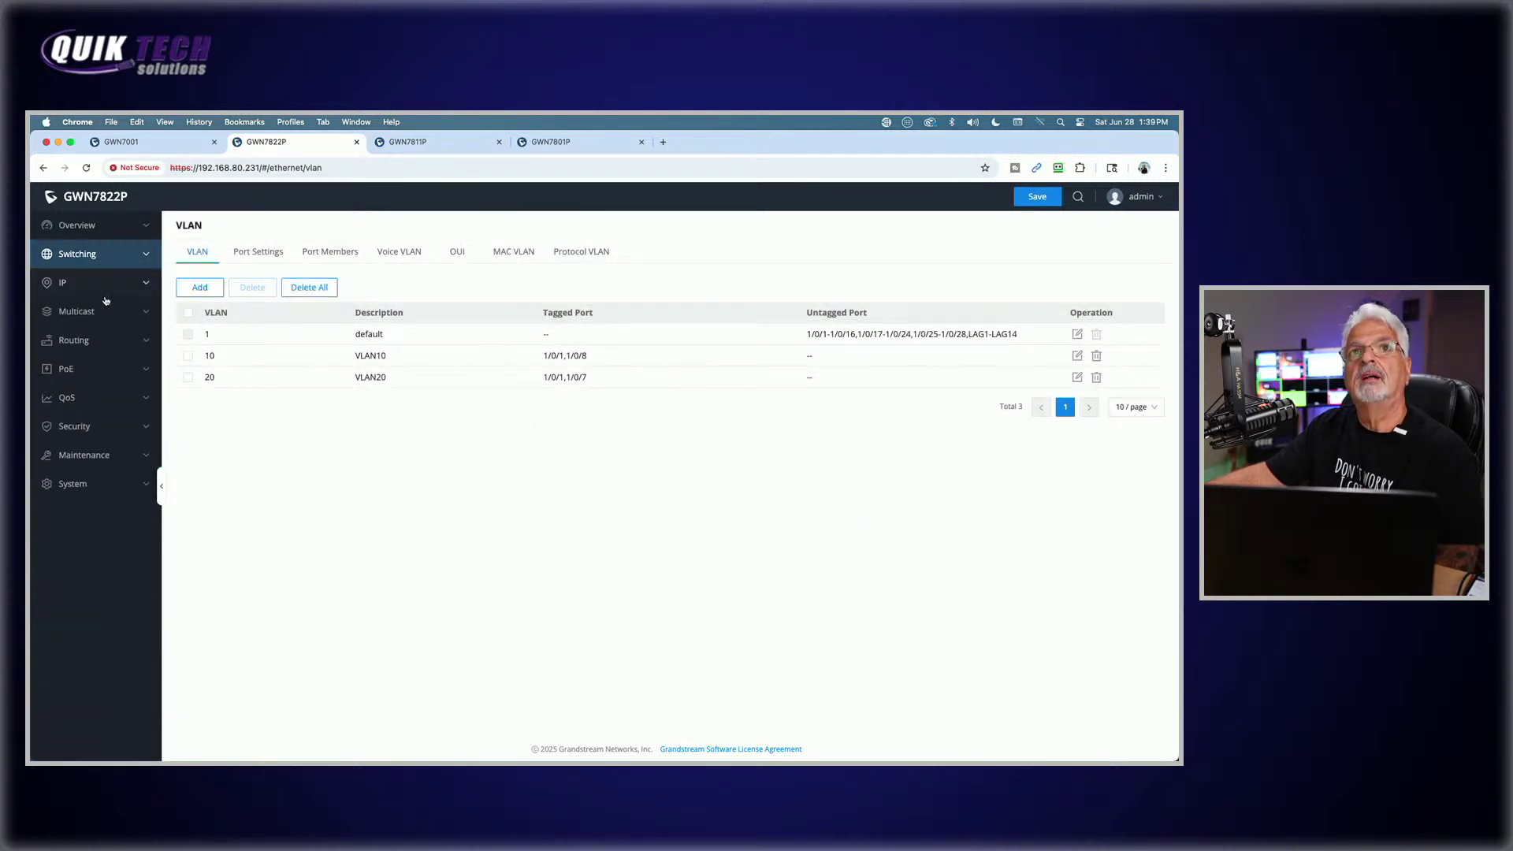
{"action": "left_click", "coordinate": [101, 284]}
{"action": "left_click", "coordinate": [101, 310]}
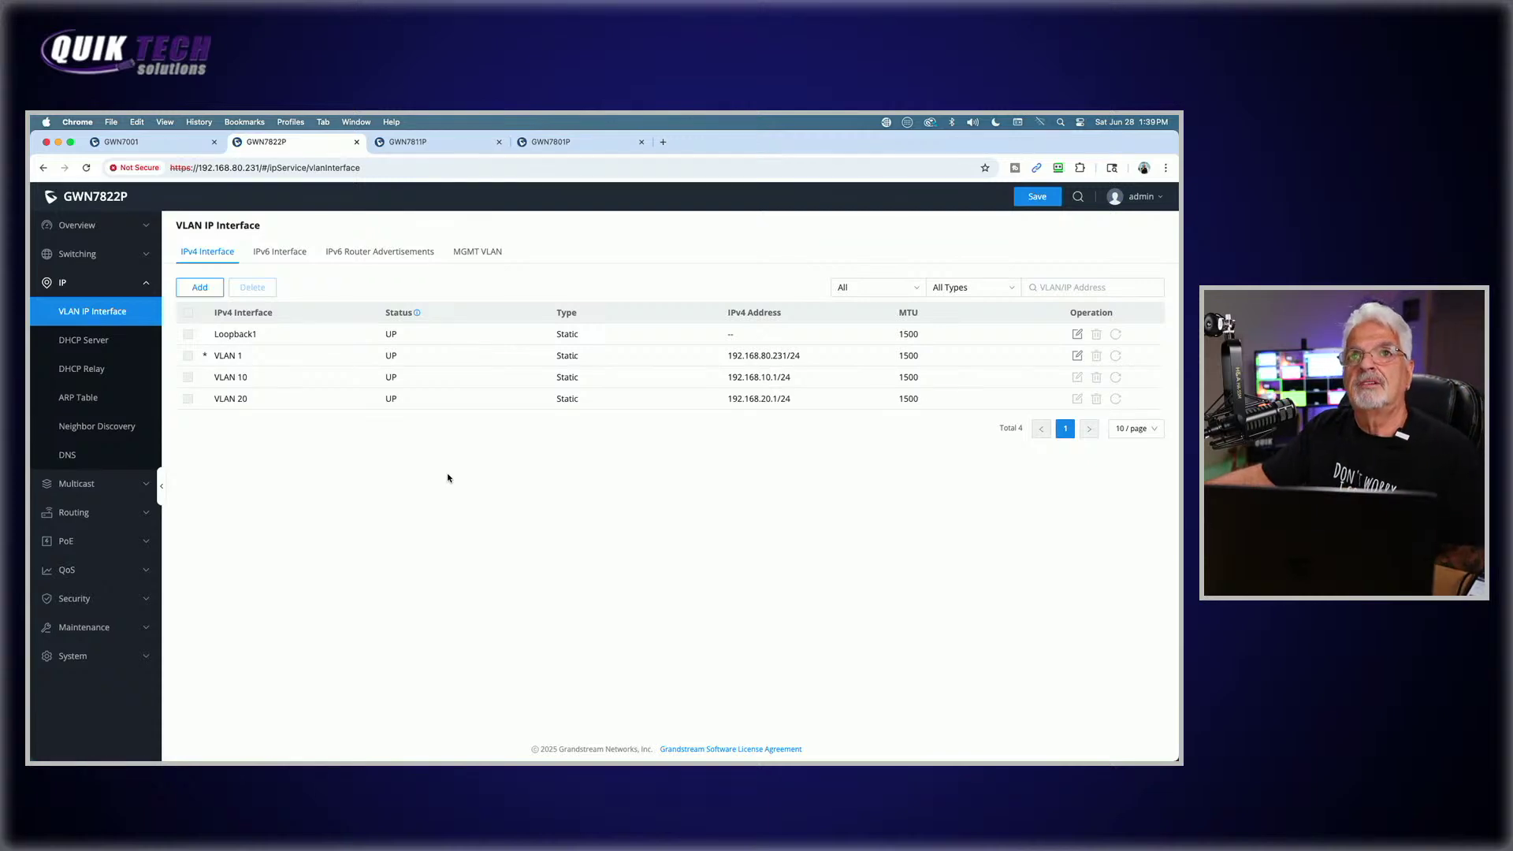
Check the DHCP Server address pools, then switch to the GWN7811P switch's admin page.
{"action": "left_click", "coordinate": [85, 342]}
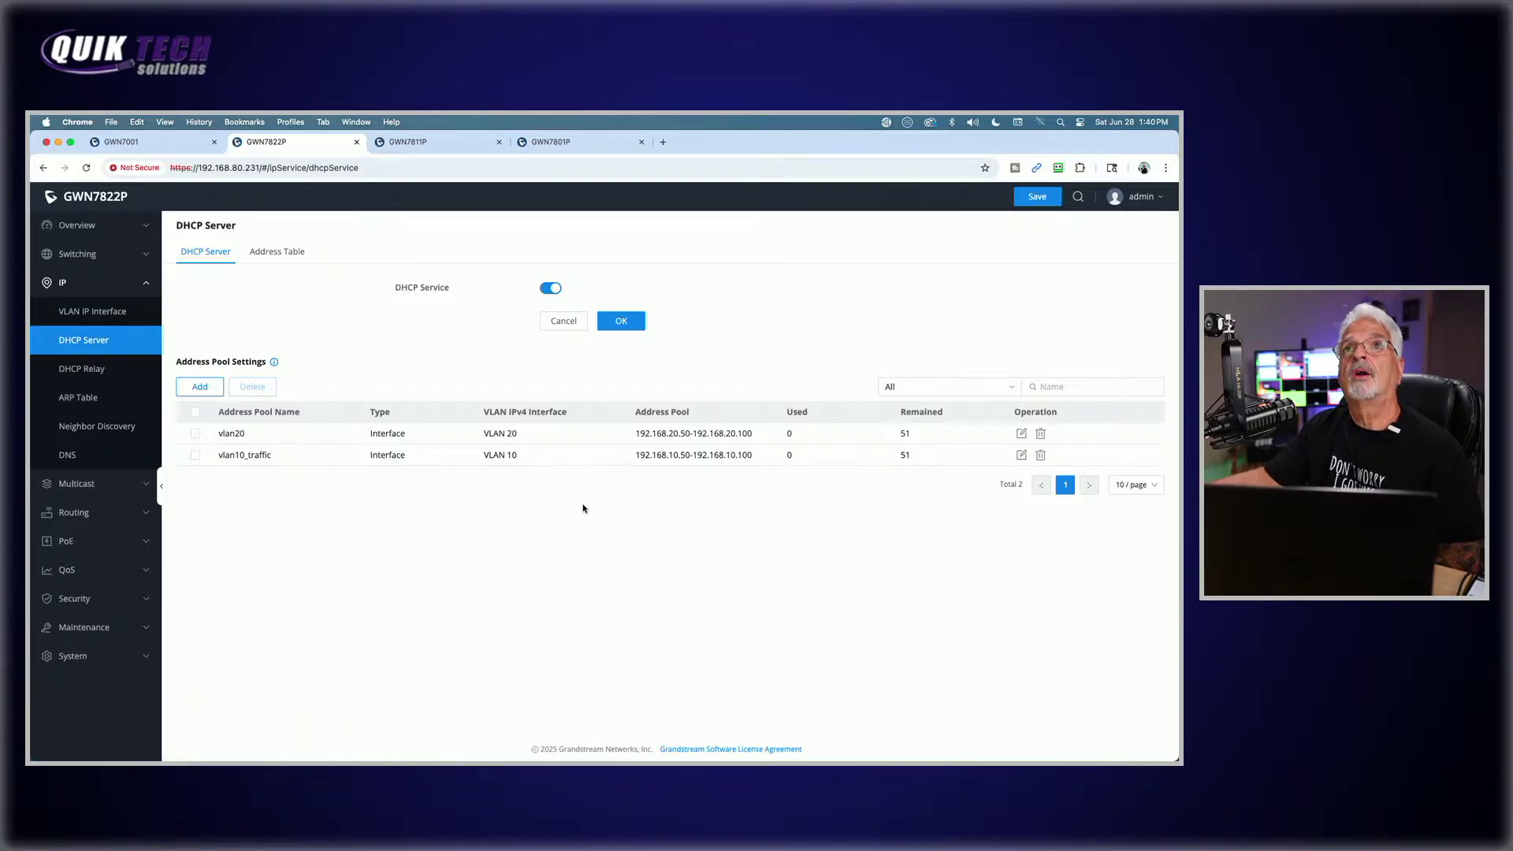
{"action": "left_click", "coordinate": [422, 145]}
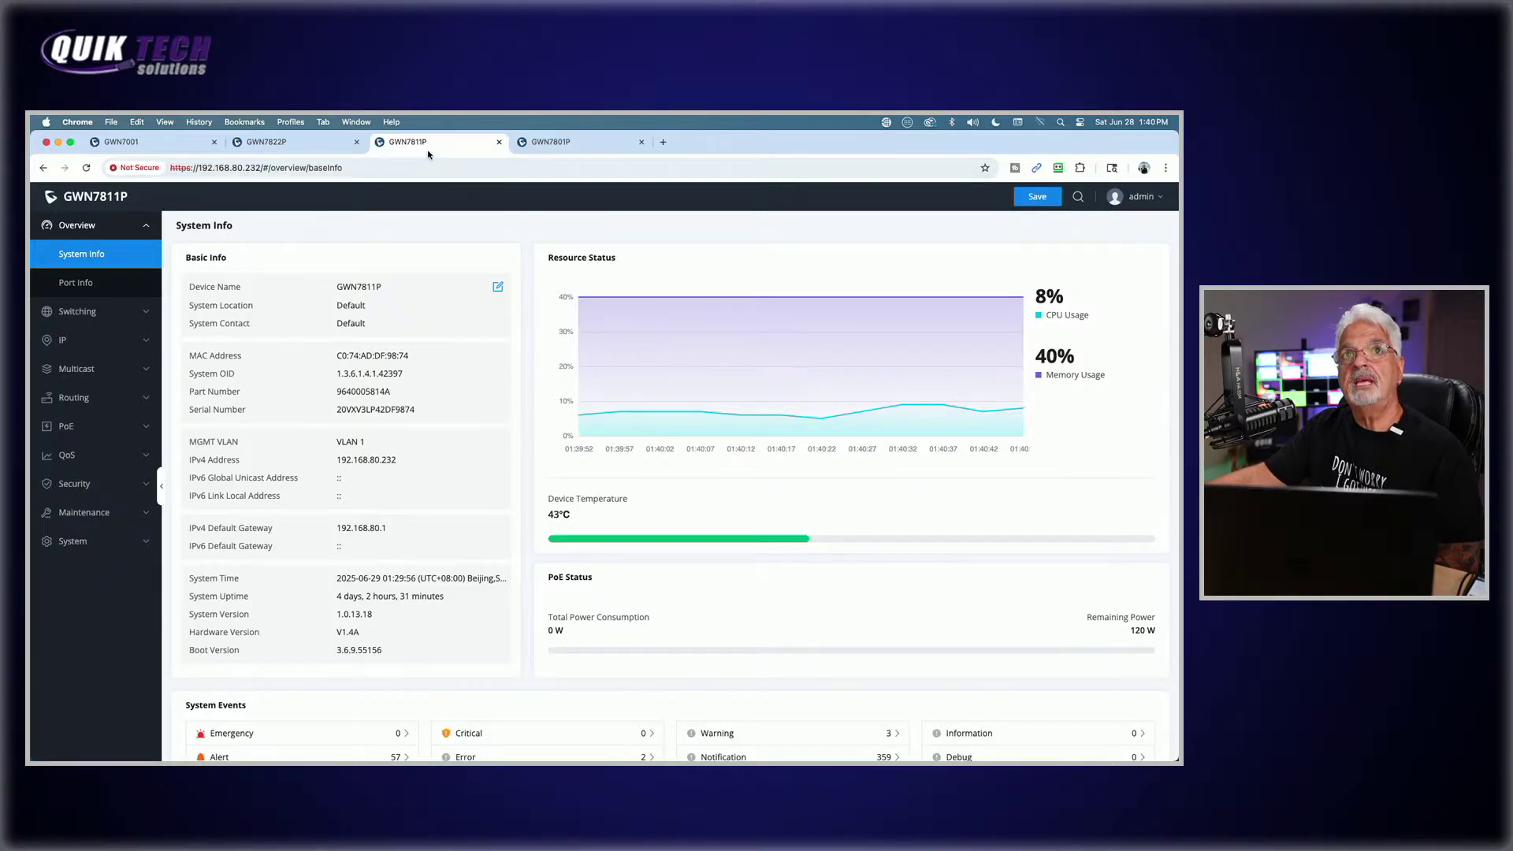
Create VLAN 10 in the GWN7811P's Switching > VLAN list.
{"action": "left_click", "coordinate": [79, 312]}
{"action": "left_click", "coordinate": [71, 513]}
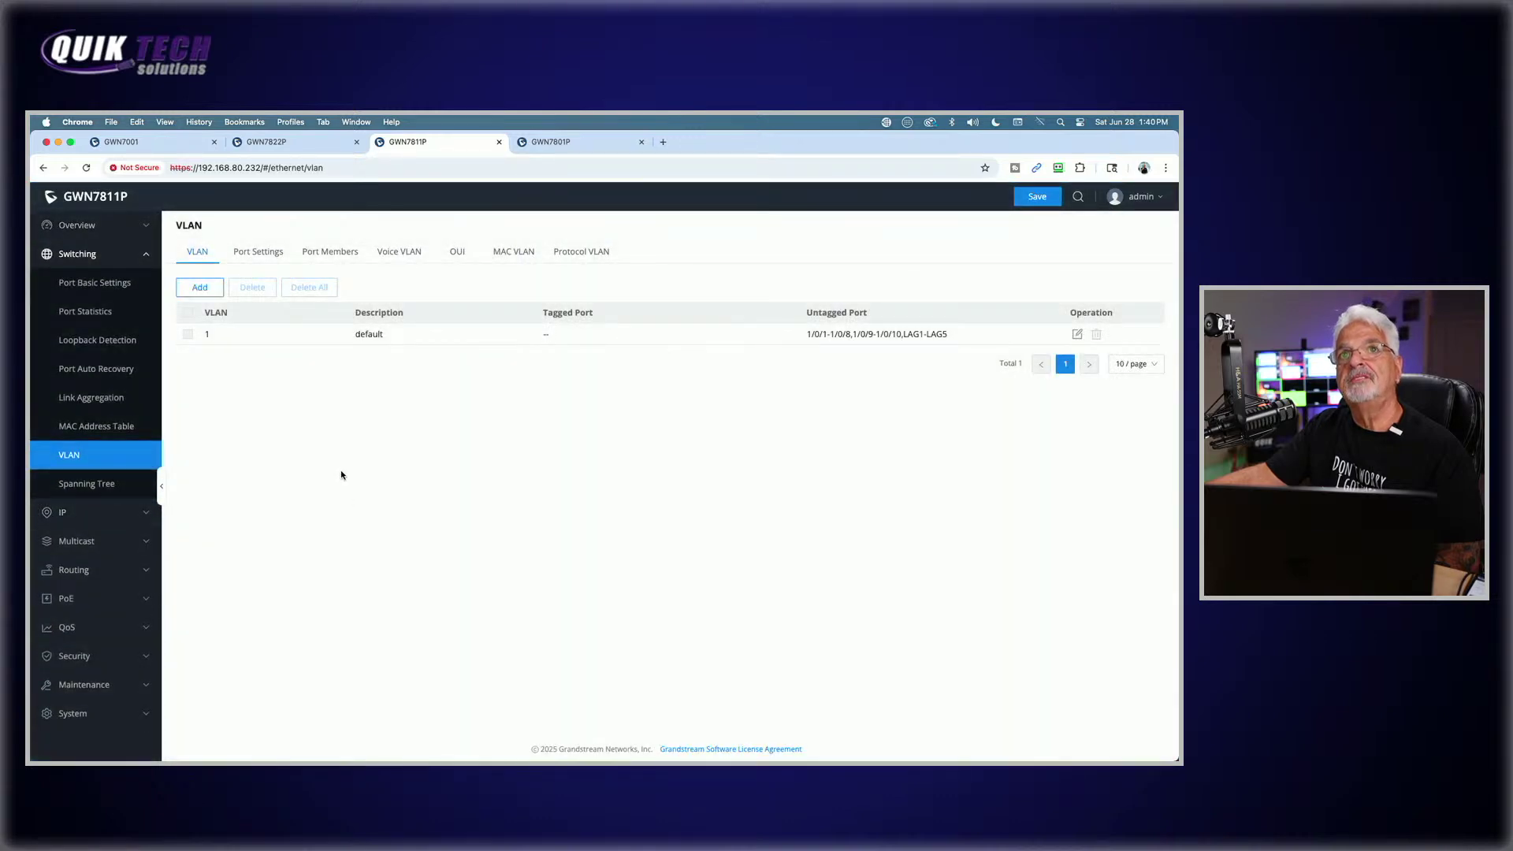
{"action": "left_click", "coordinate": [196, 285]}
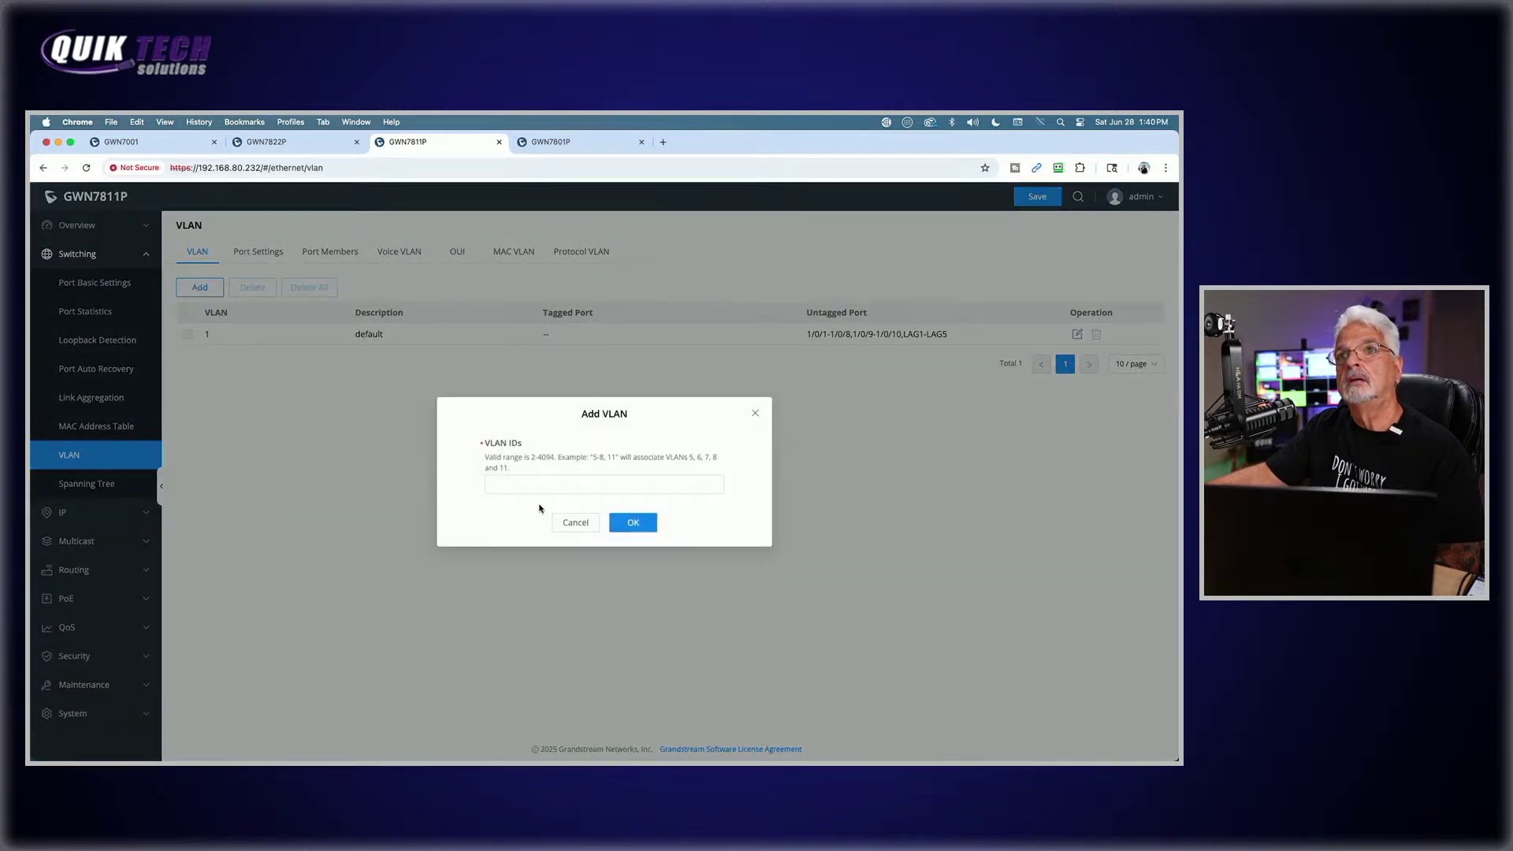
{"action": "left_click", "coordinate": [520, 485]}
{"action": "type", "text": "10"}
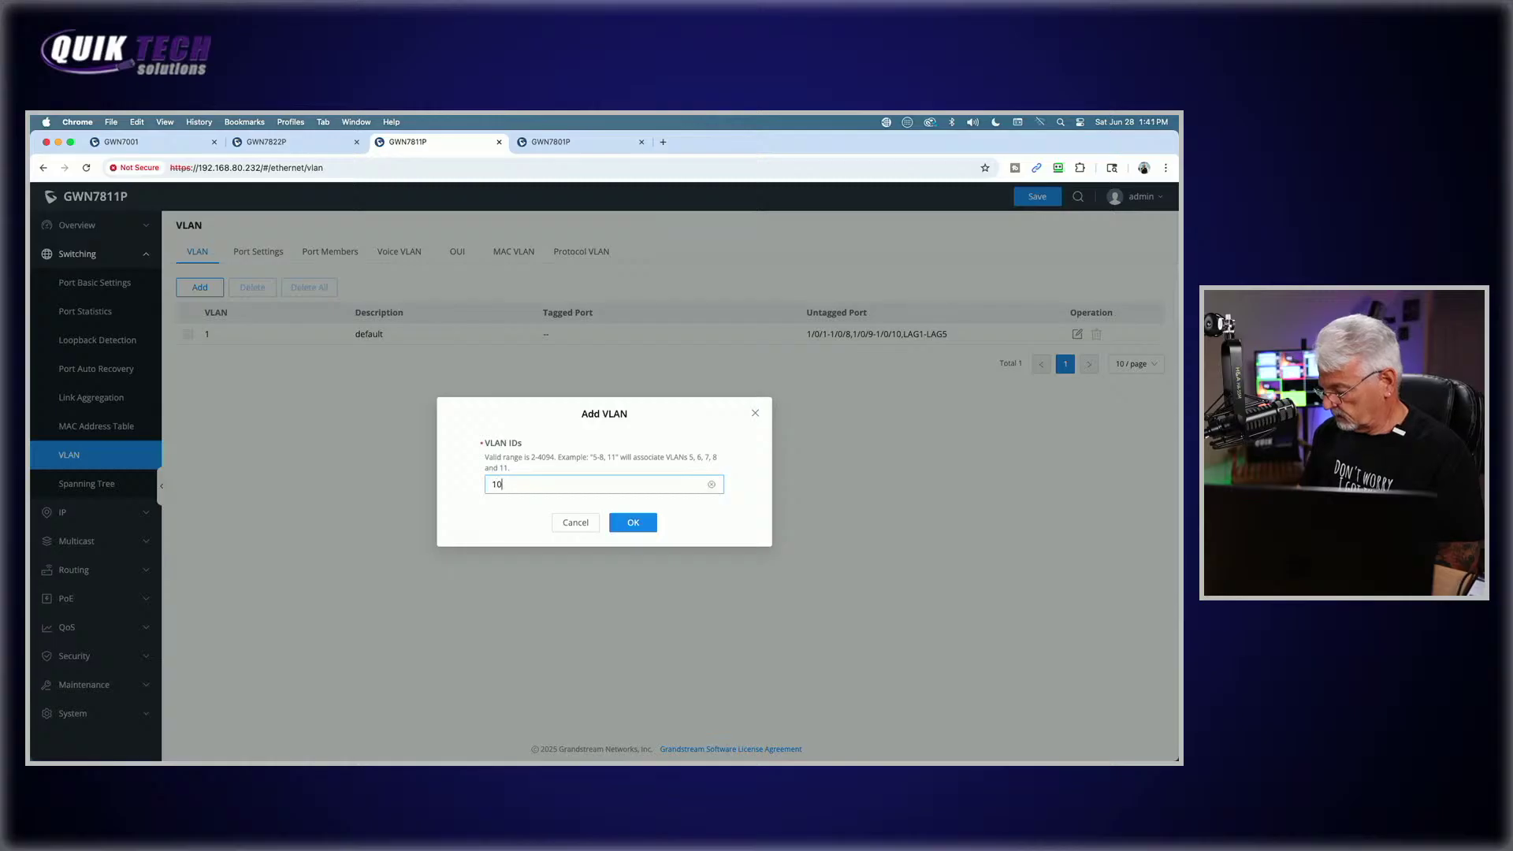
{"action": "left_click", "coordinate": [654, 527]}
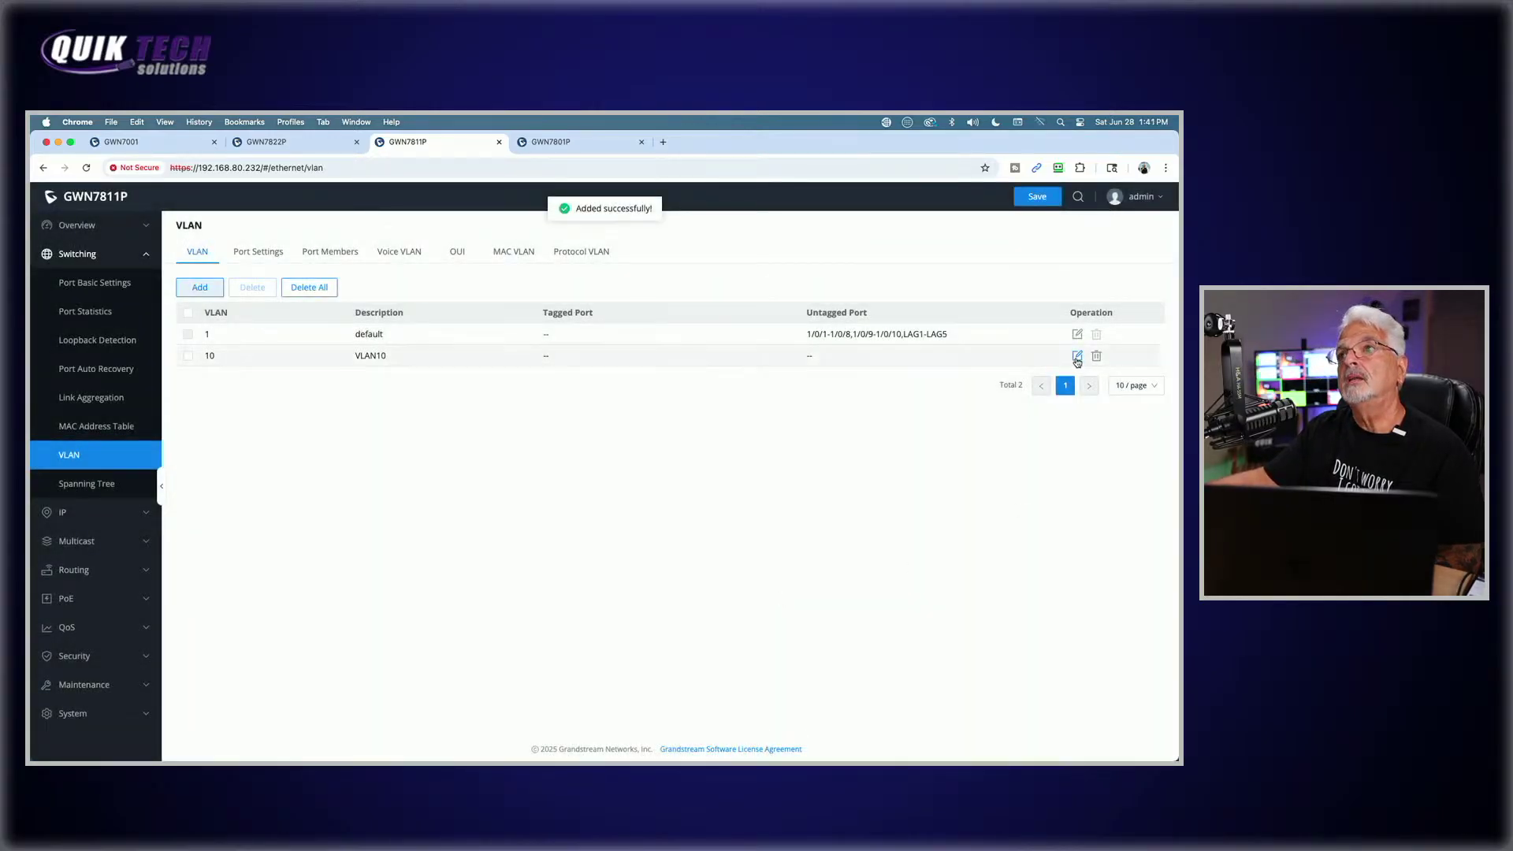
Make port 8 tagged and port 5 untagged in VLAN 10, then view the Port Settings table.
{"action": "left_click", "coordinate": [1076, 356]}
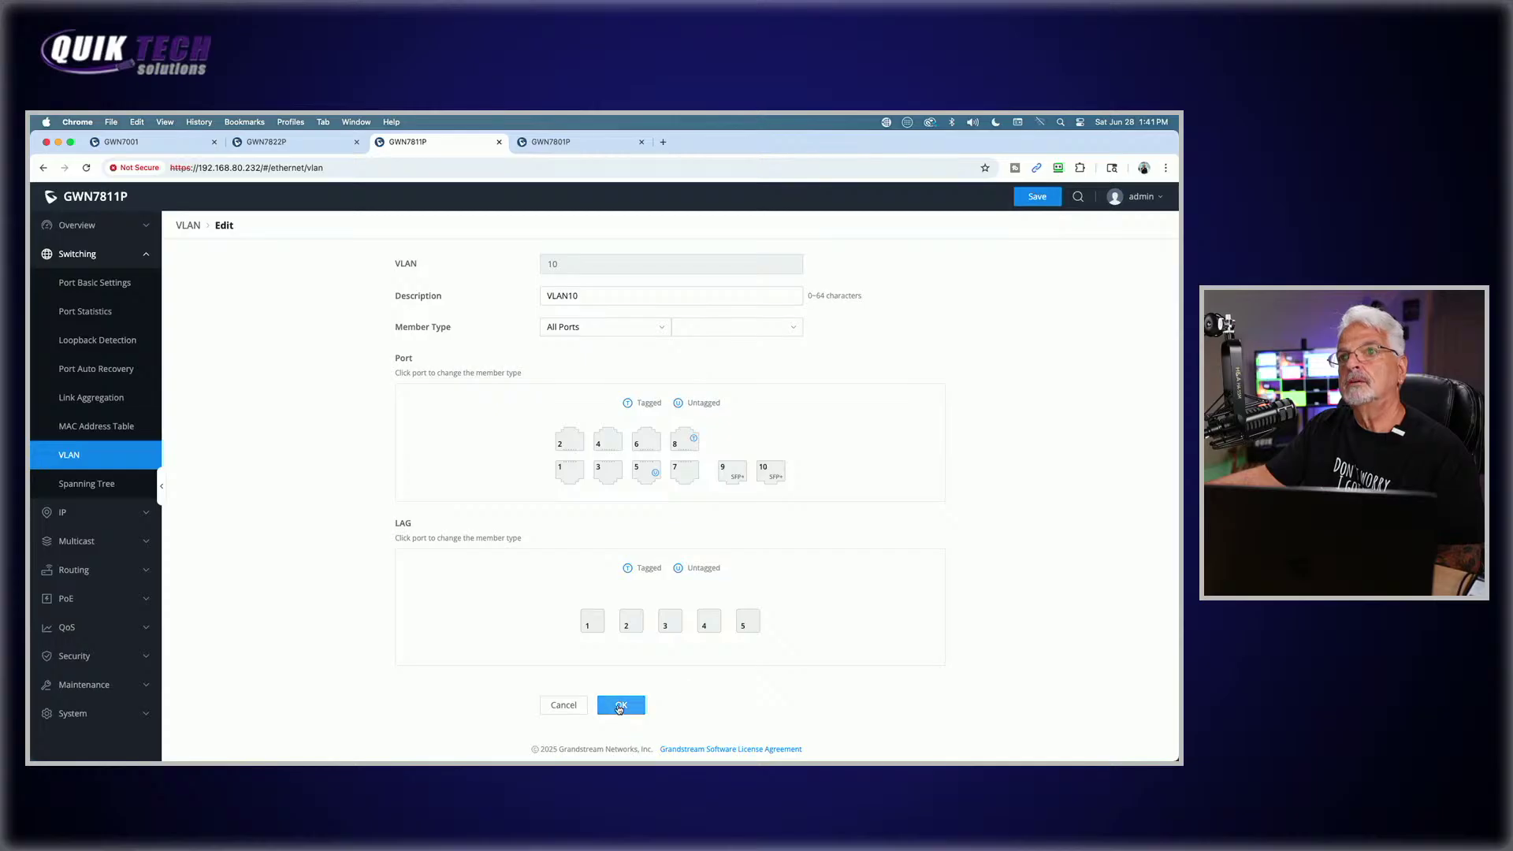
{"action": "left_click", "coordinate": [620, 706]}
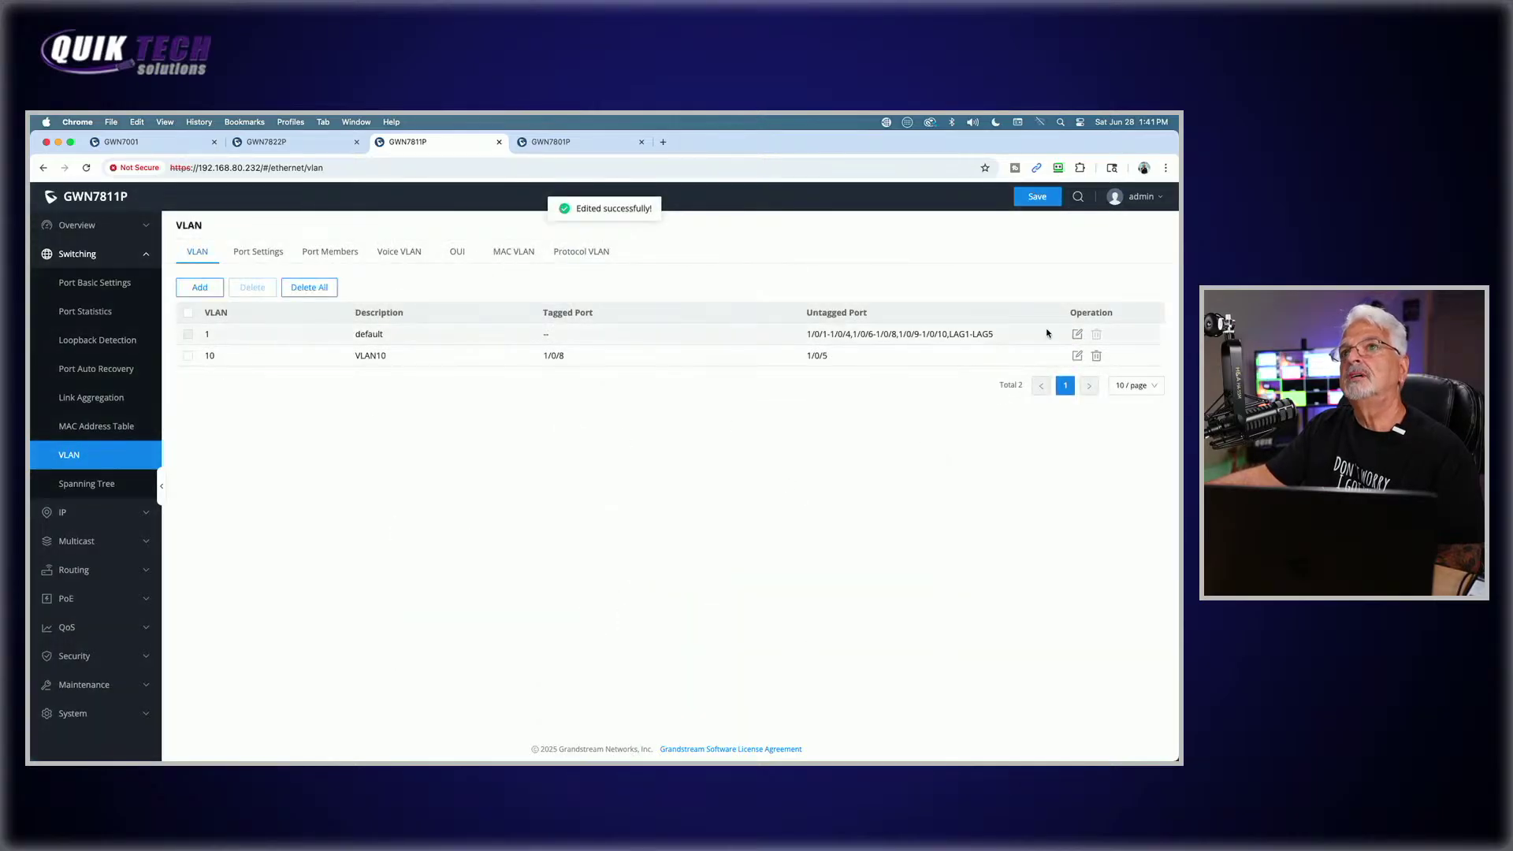
{"action": "left_click", "coordinate": [258, 251]}
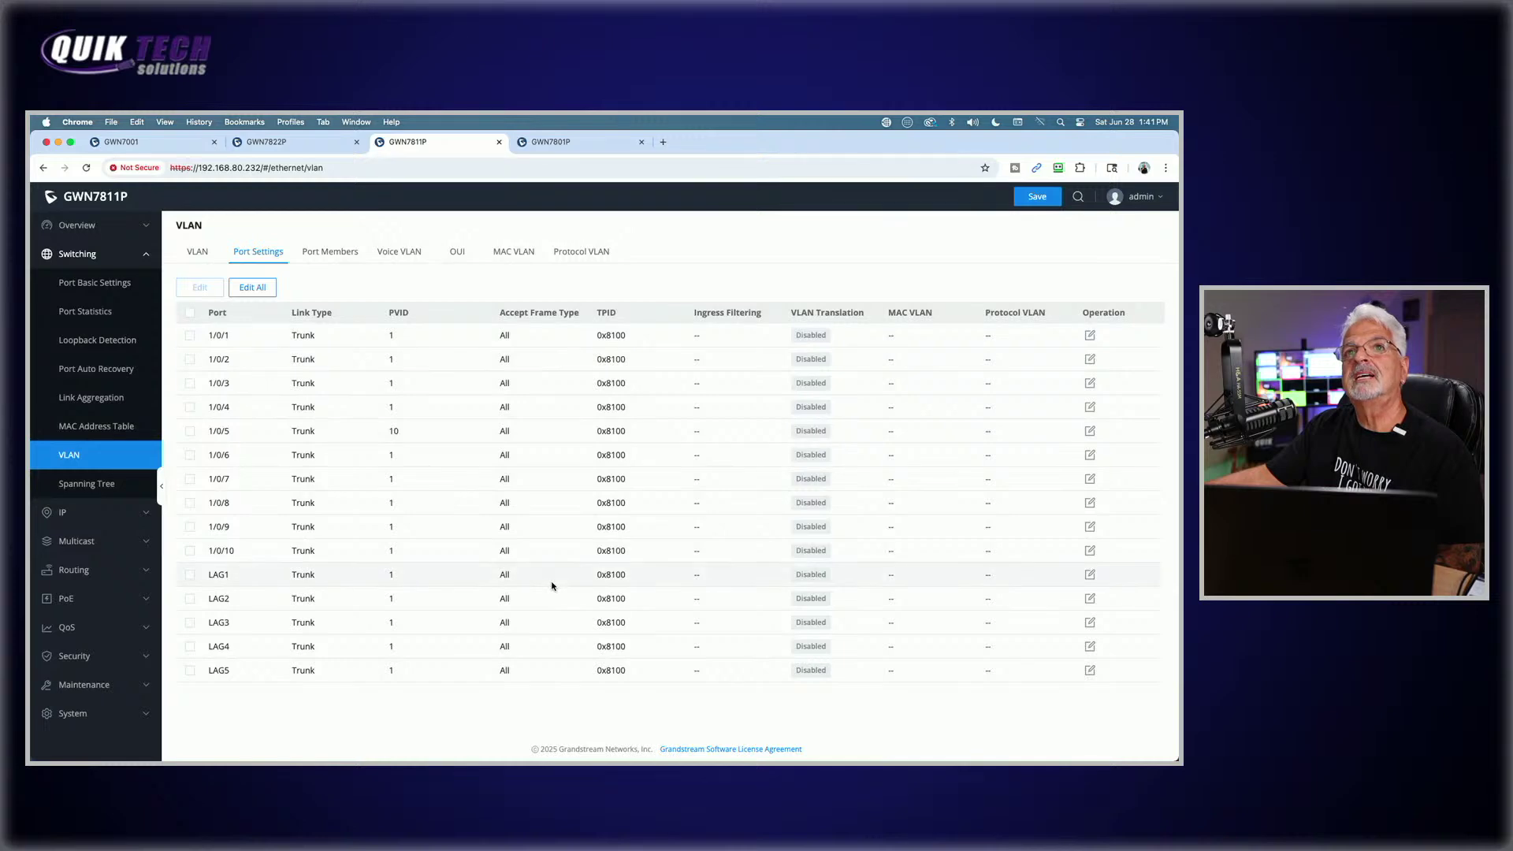
Set GWN7811P port 1/0/5 to Access link type with PVID 10, then move to the GWN7801P switch.
{"action": "left_click", "coordinate": [1090, 432]}
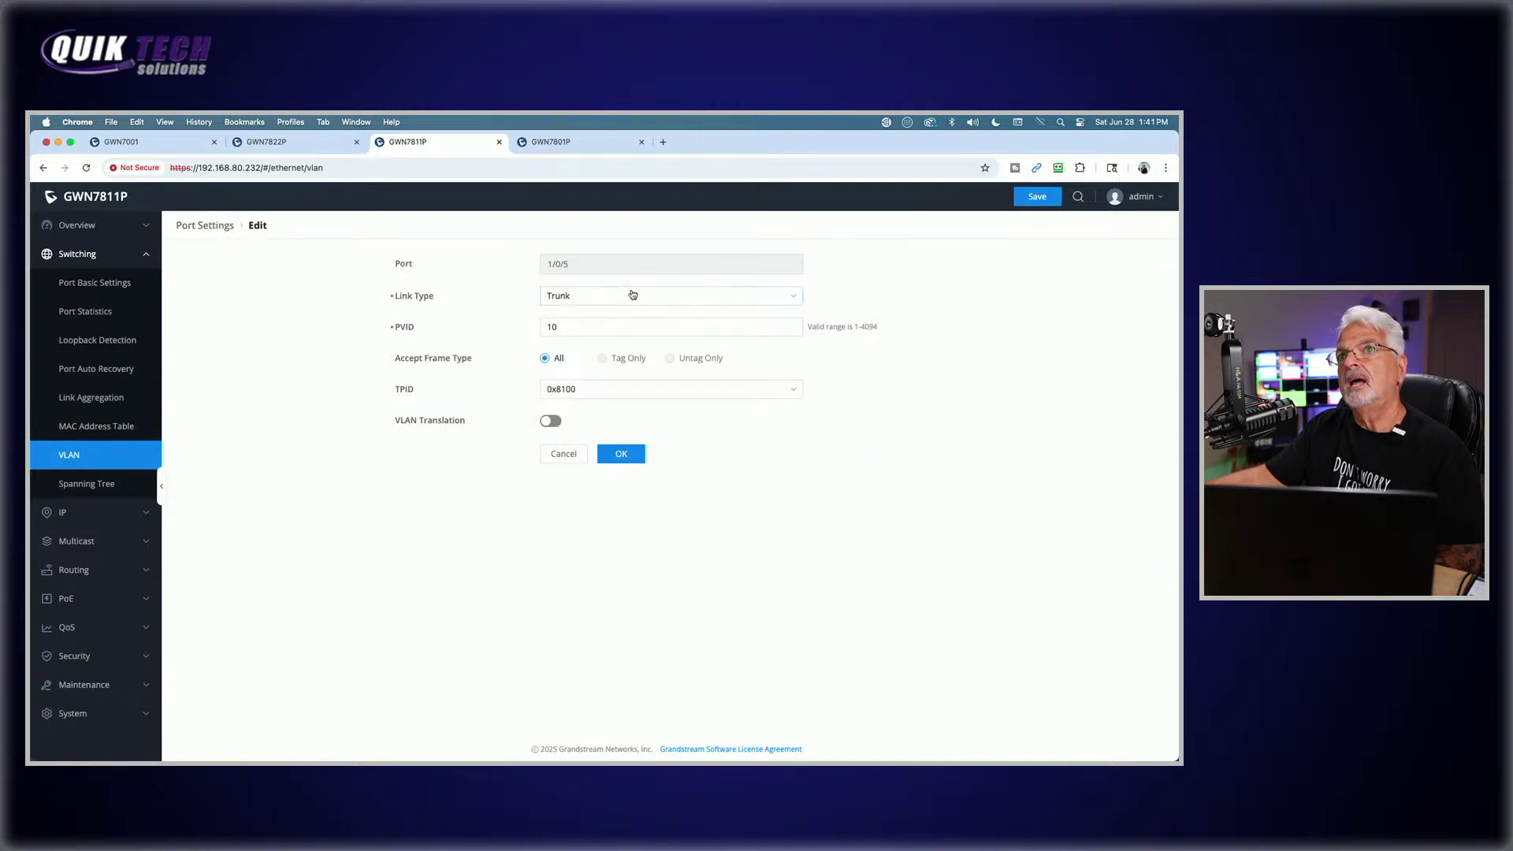
{"action": "left_click", "coordinate": [796, 297]}
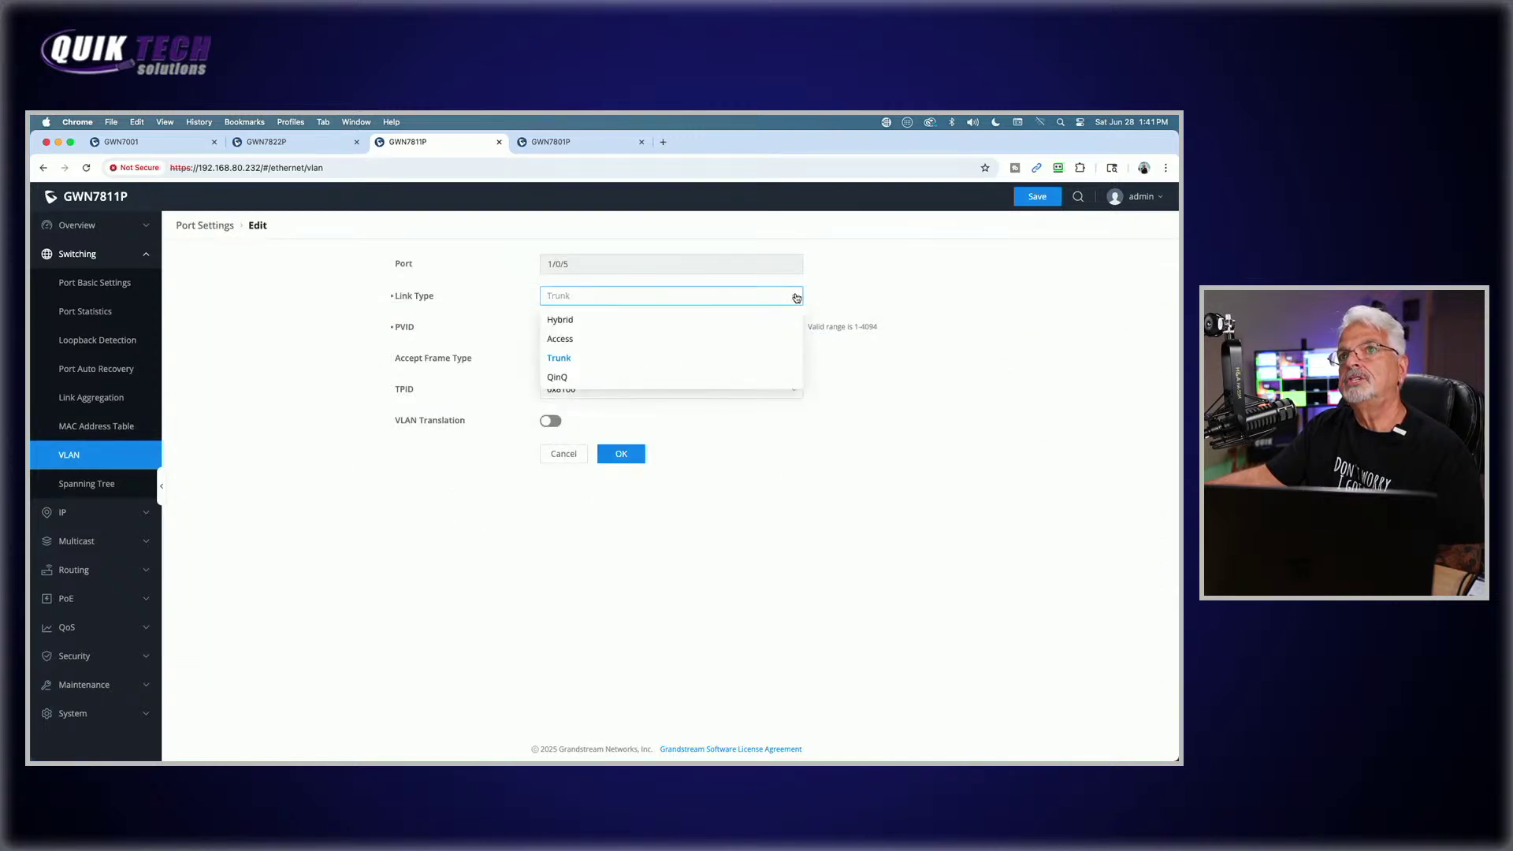
{"action": "left_click", "coordinate": [610, 339]}
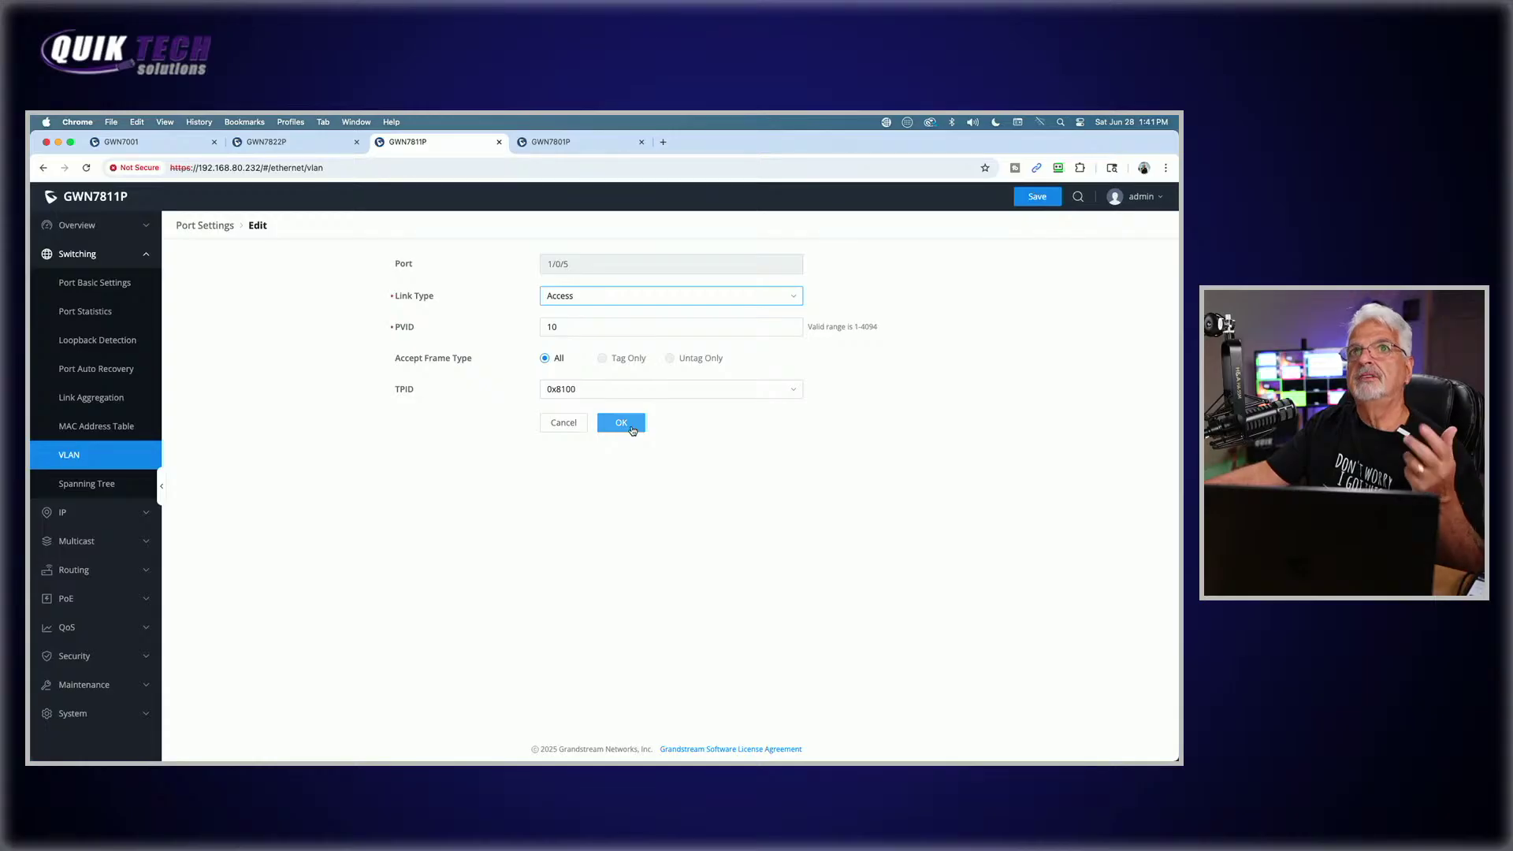
{"action": "left_click", "coordinate": [633, 431]}
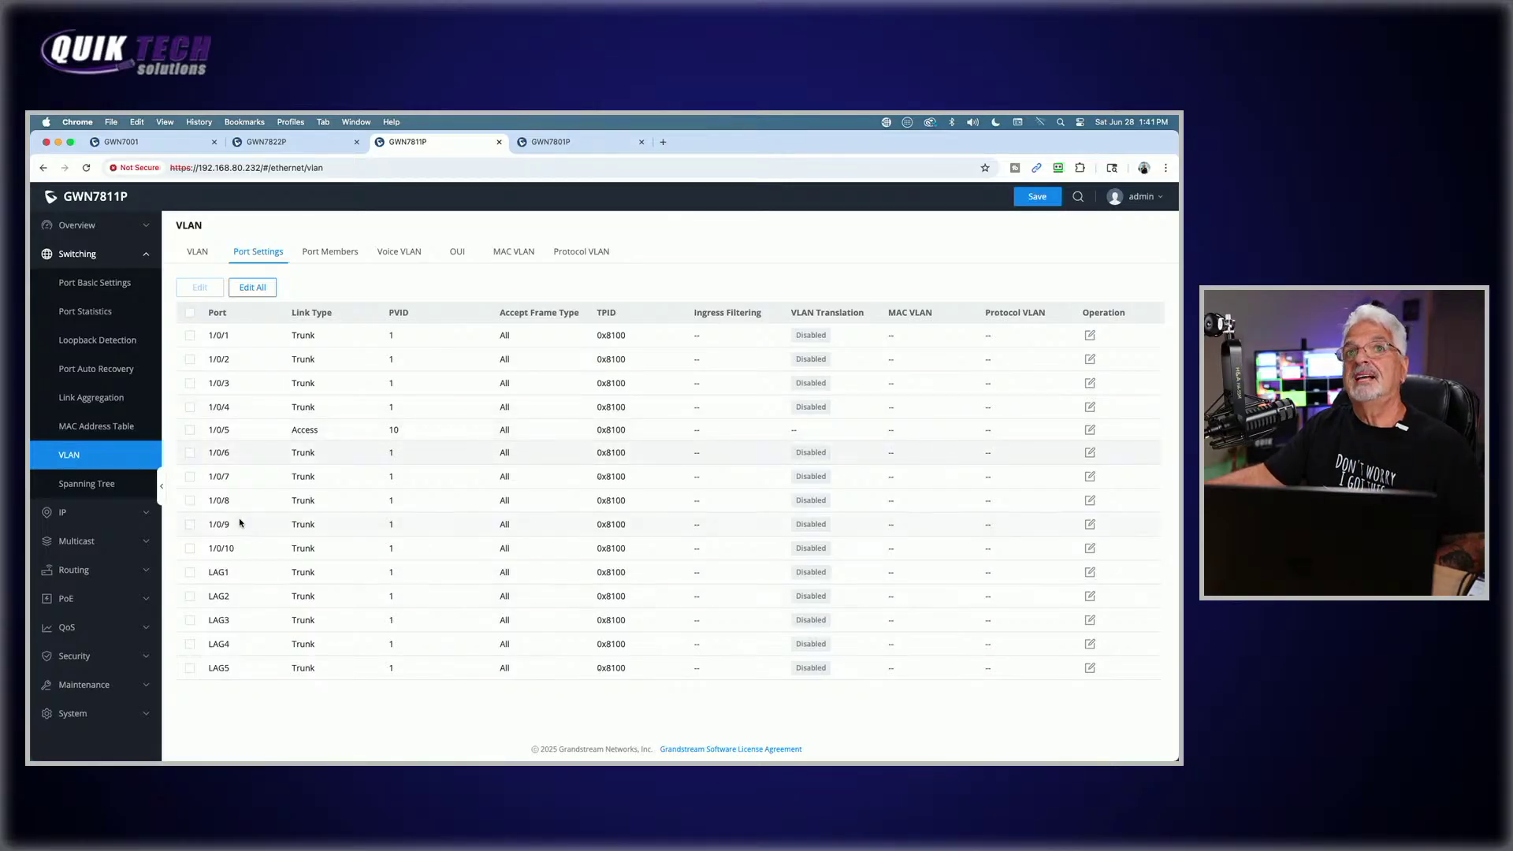
{"action": "left_click", "coordinate": [198, 257]}
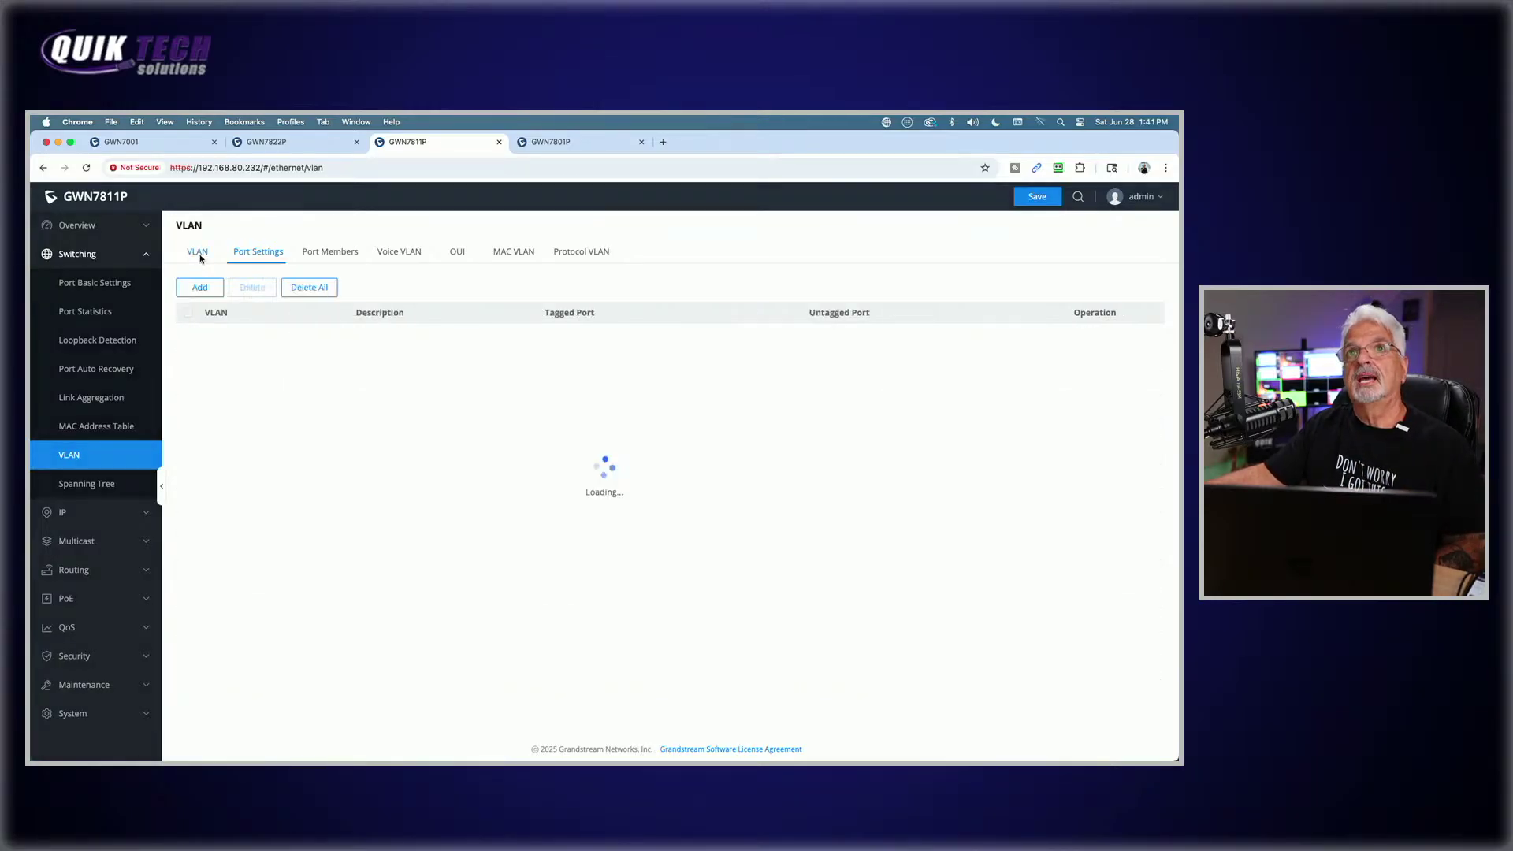
{"action": "left_click", "coordinate": [583, 145]}
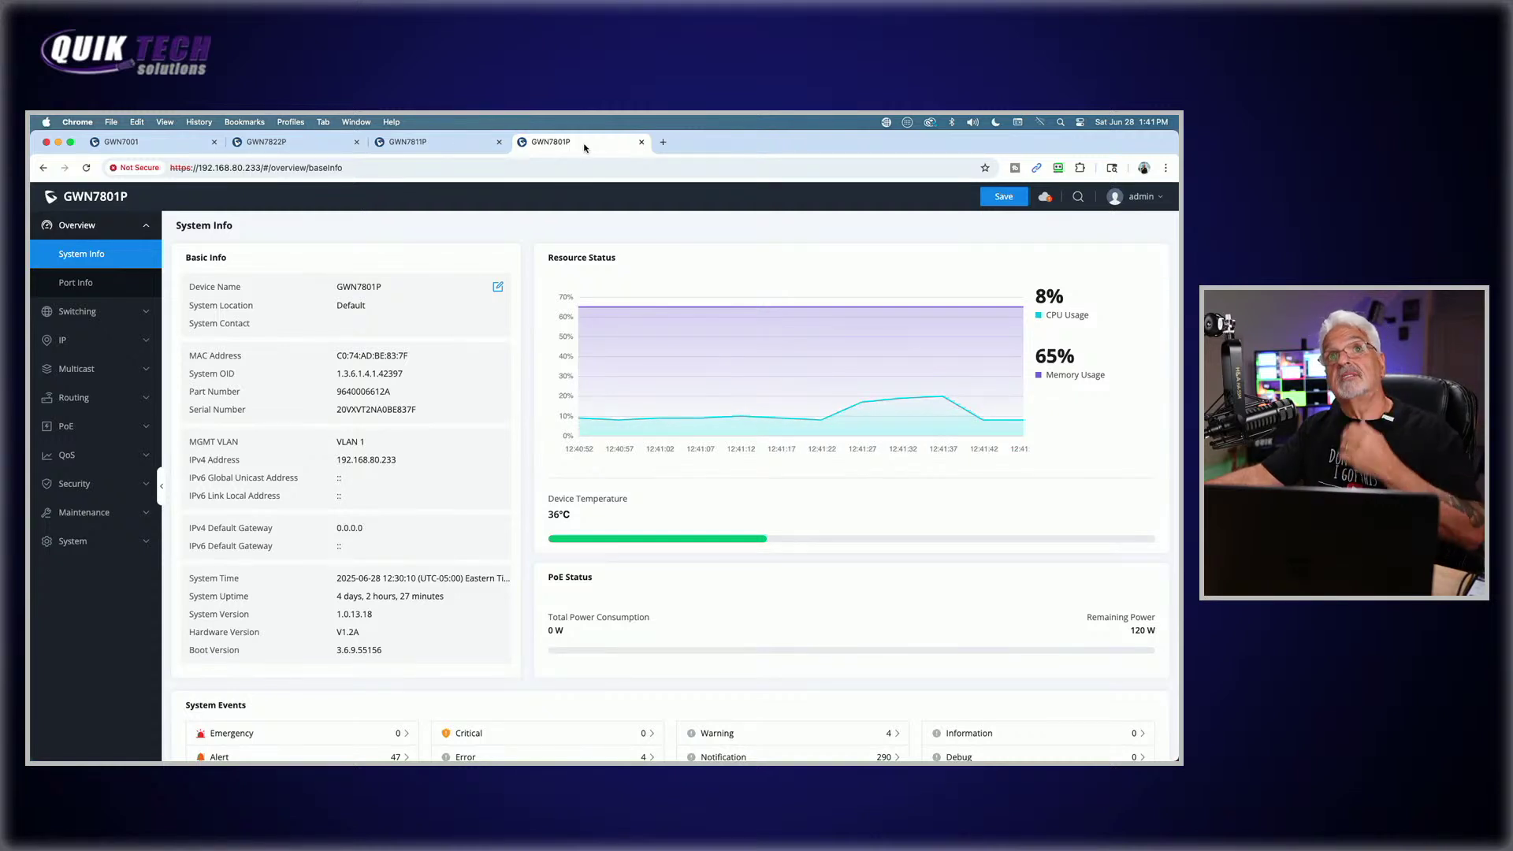
Create VLAN 20 in the GWN7801P's Switching > VLAN list.
{"action": "left_click", "coordinate": [83, 312]}
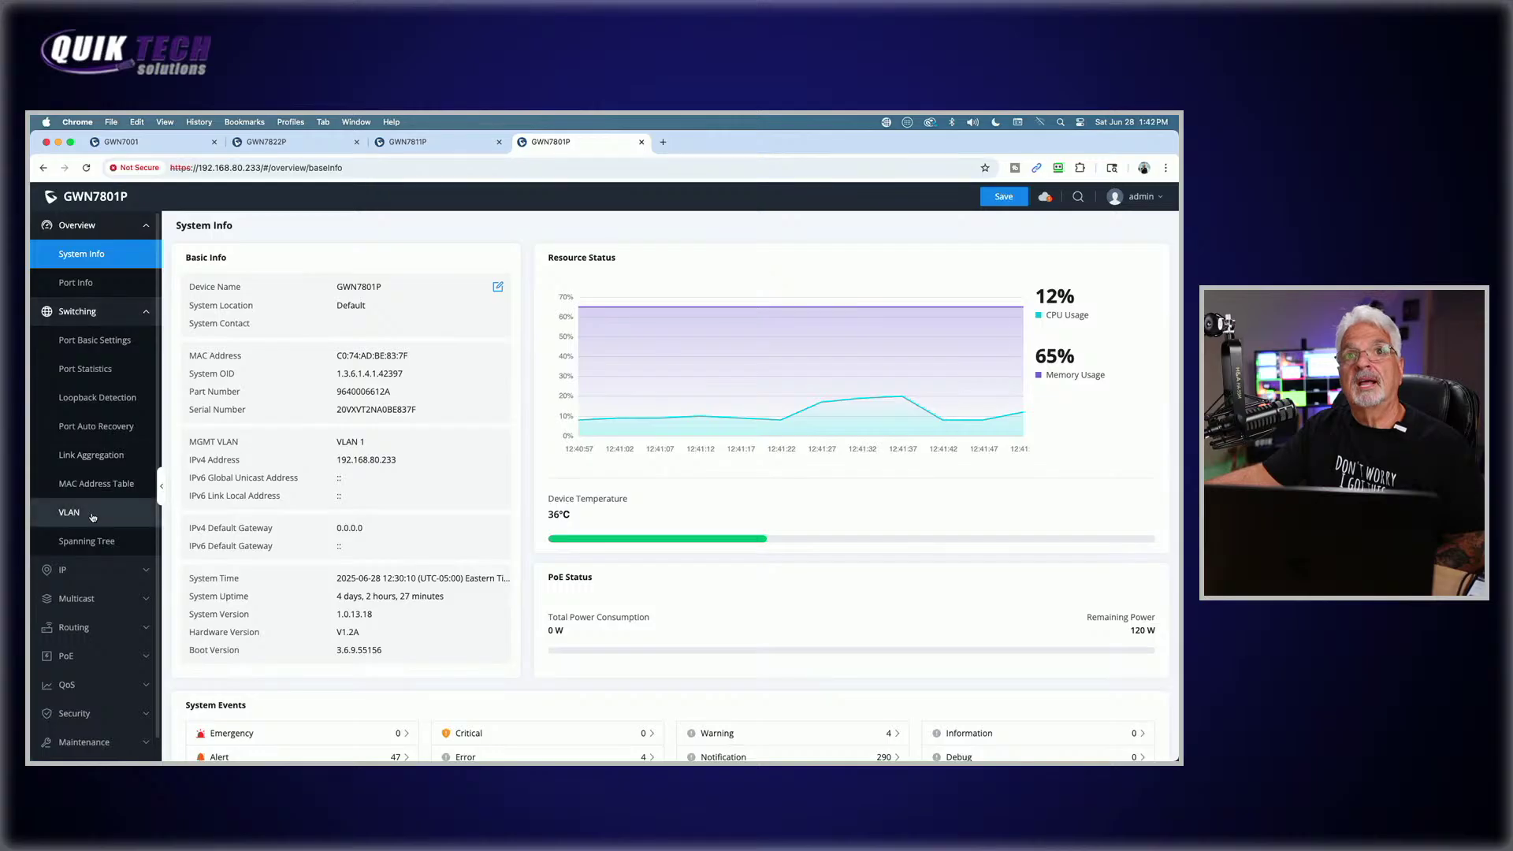
{"action": "left_click", "coordinate": [92, 516]}
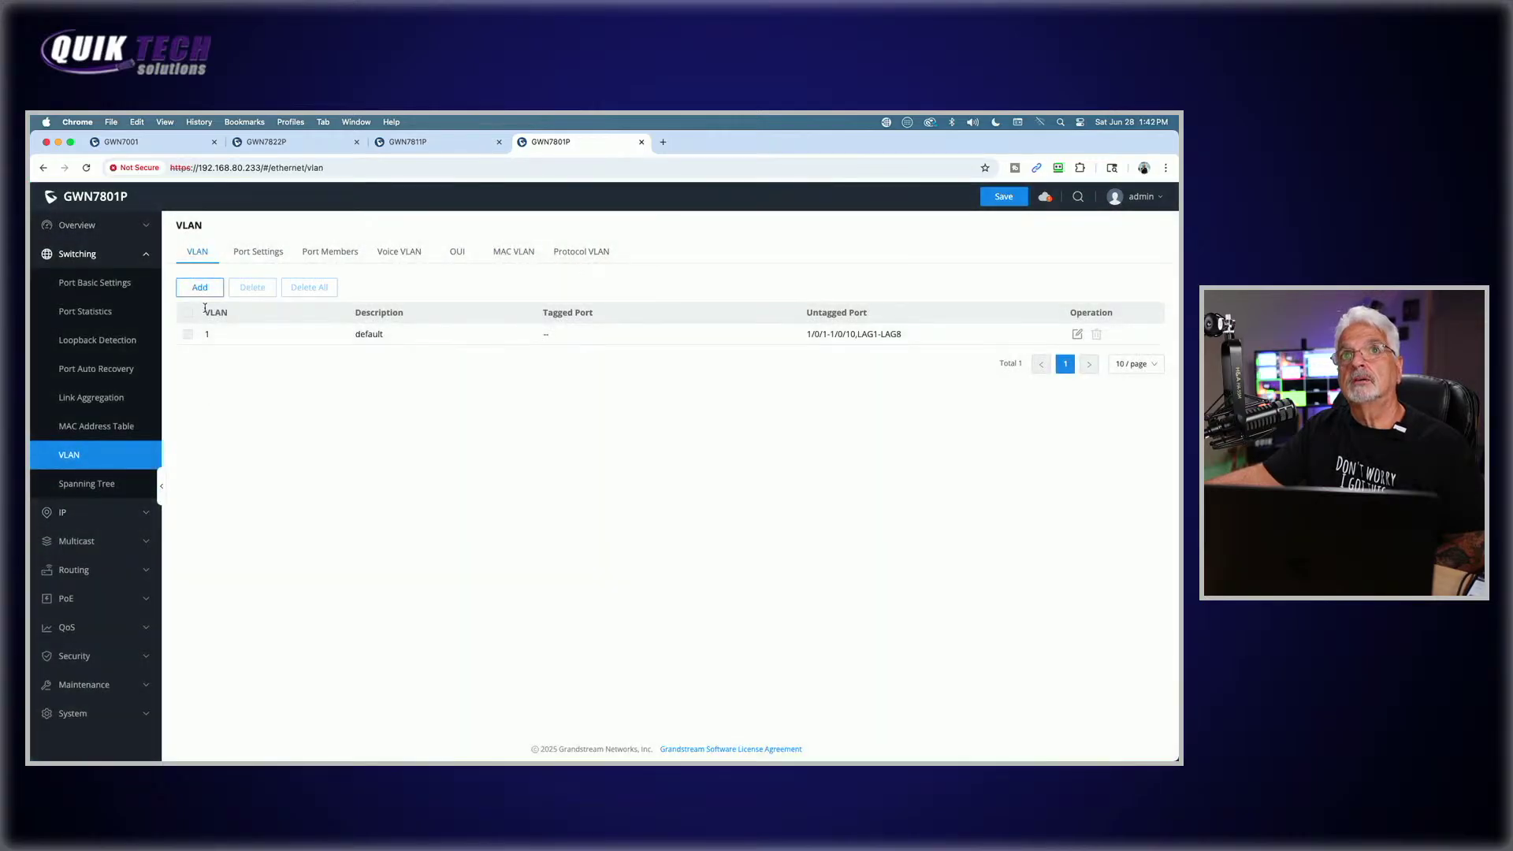
{"action": "left_click", "coordinate": [200, 288]}
{"action": "left_click", "coordinate": [509, 482]}
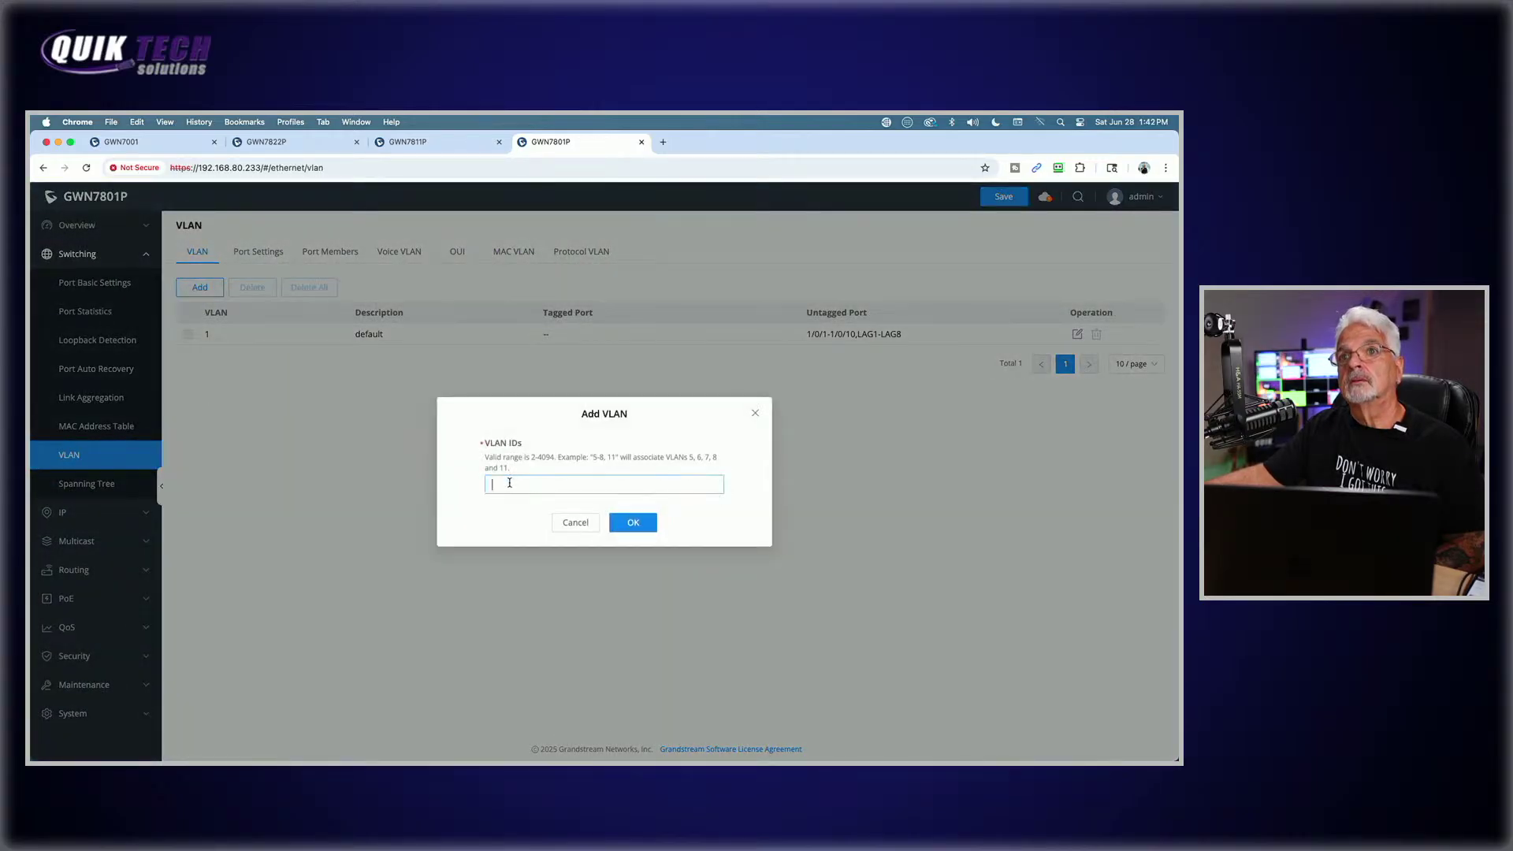
{"action": "type", "text": "20"}
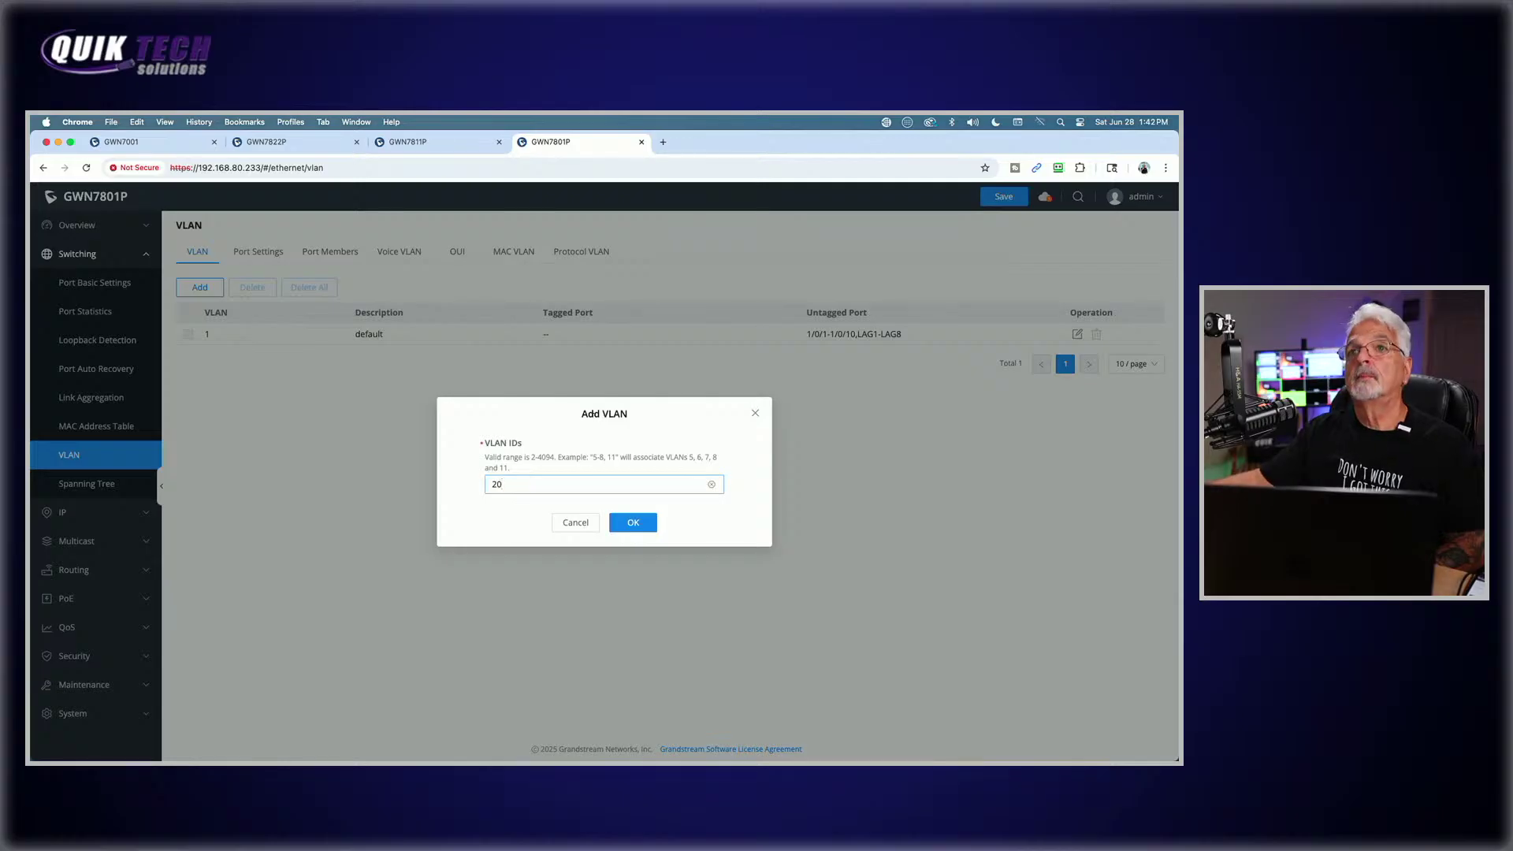
{"action": "left_click", "coordinate": [631, 523]}
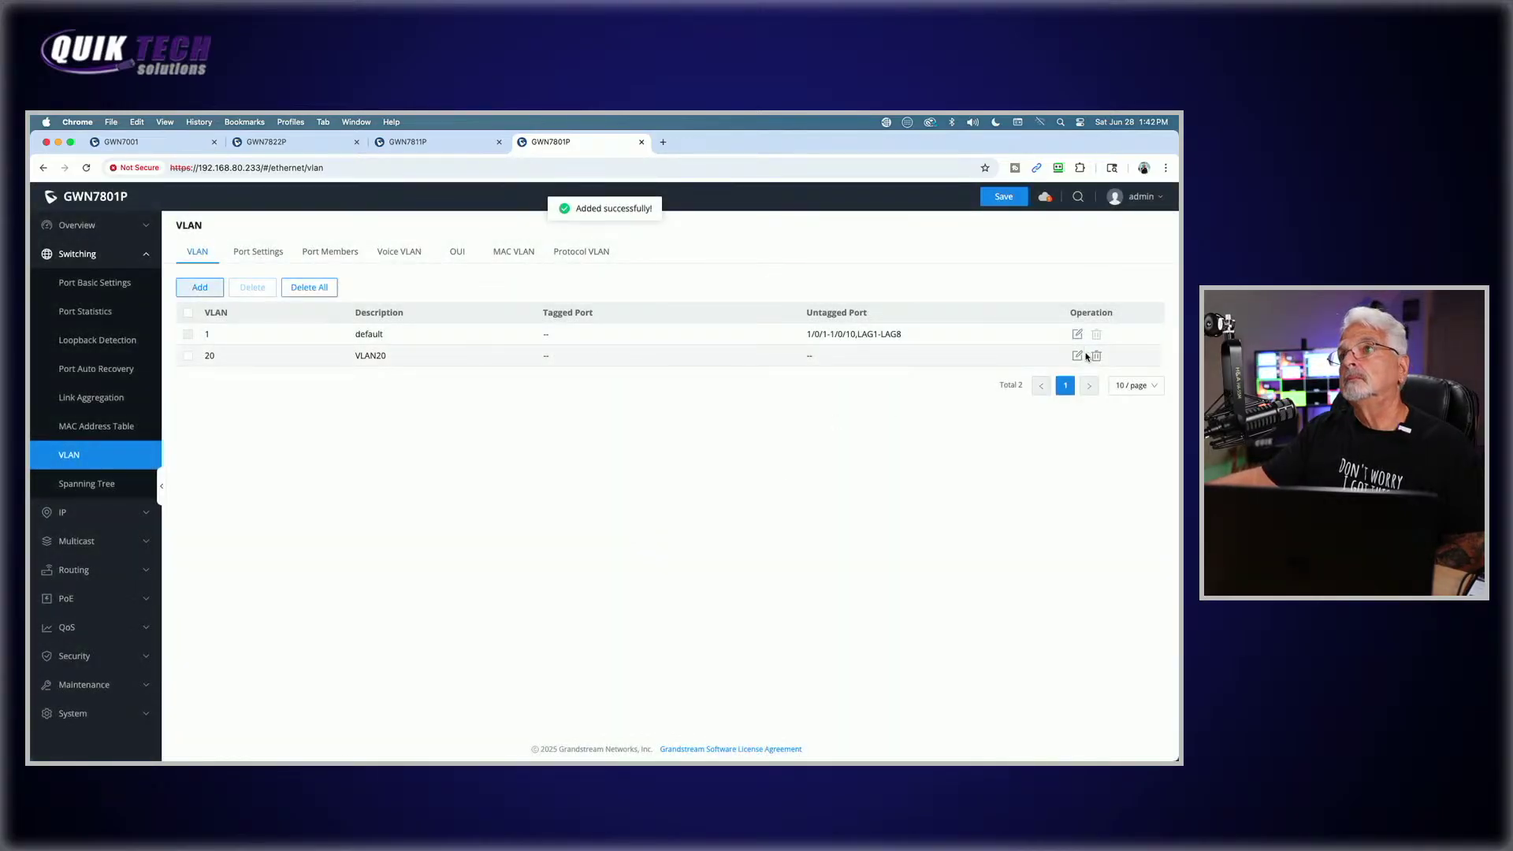
Make port 7 tagged and port 5 untagged in VLAN 20.
{"action": "left_click", "coordinate": [1003, 196]}
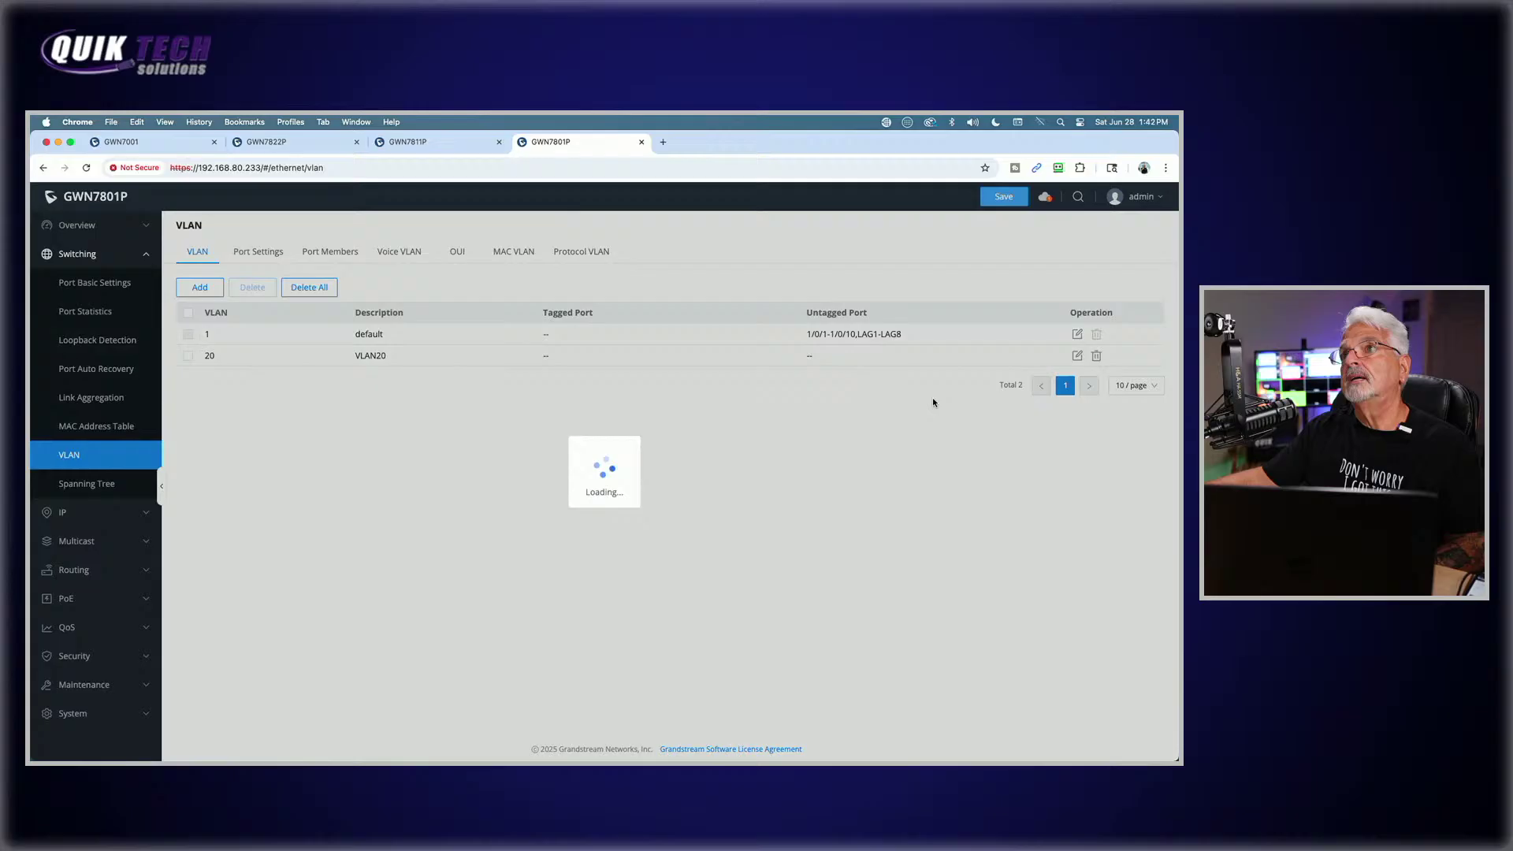
{"action": "left_click", "coordinate": [1077, 357]}
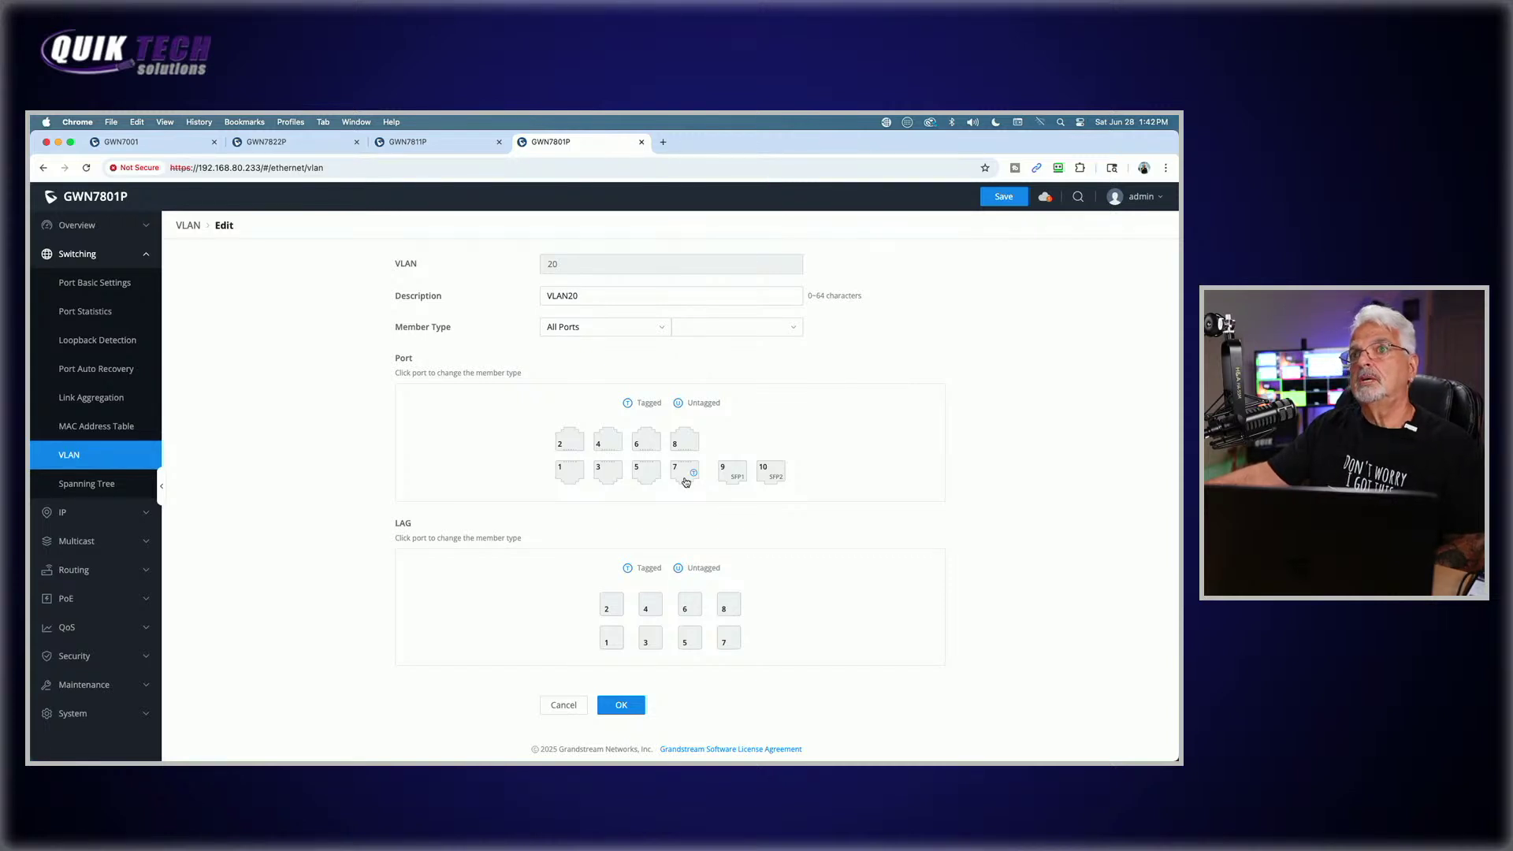
{"action": "left_click", "coordinate": [646, 478]}
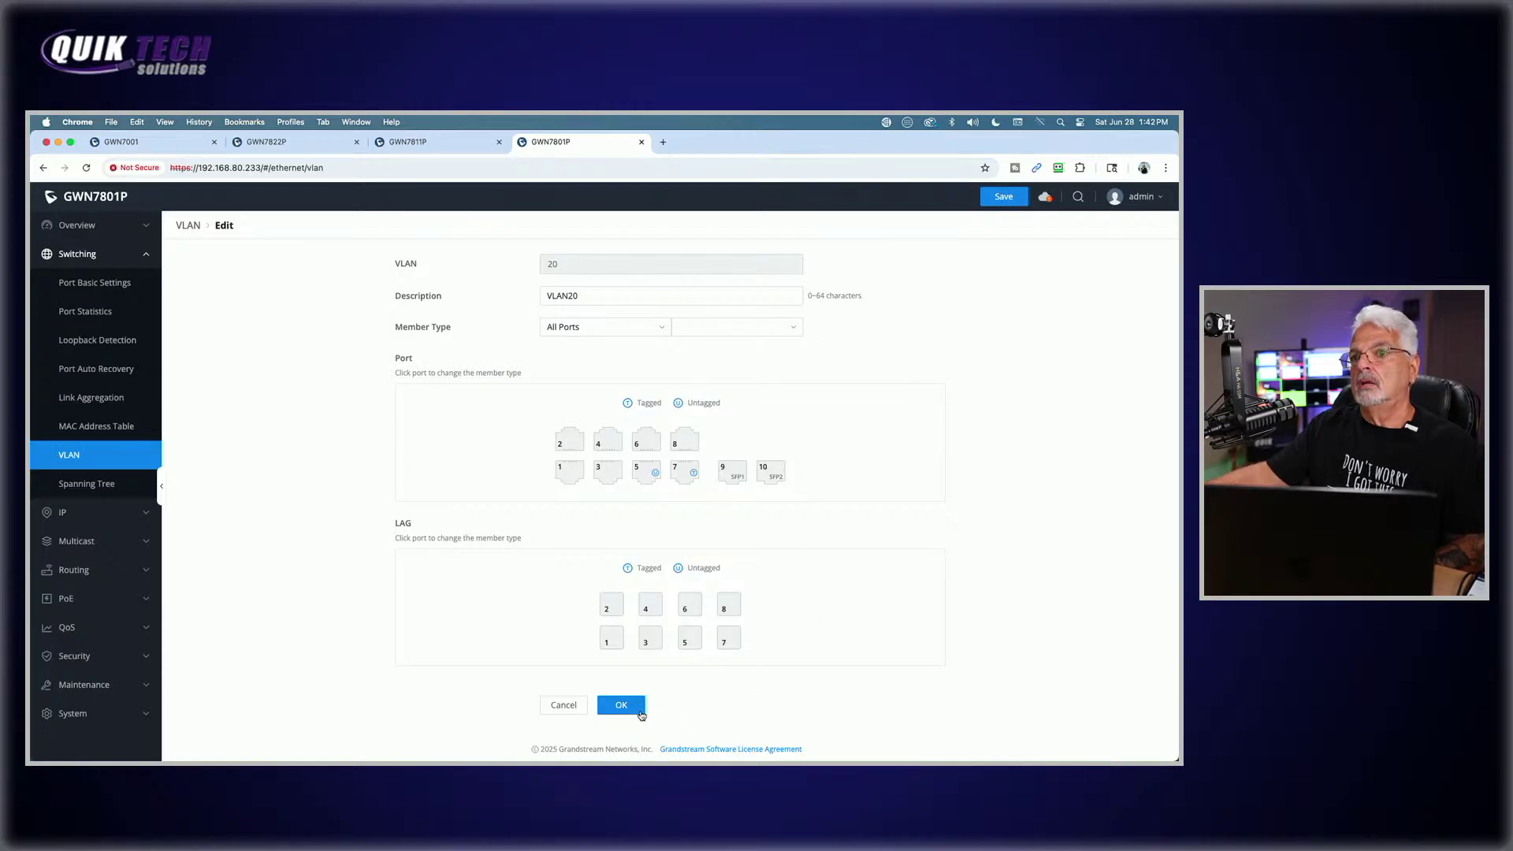
{"action": "left_click", "coordinate": [623, 707]}
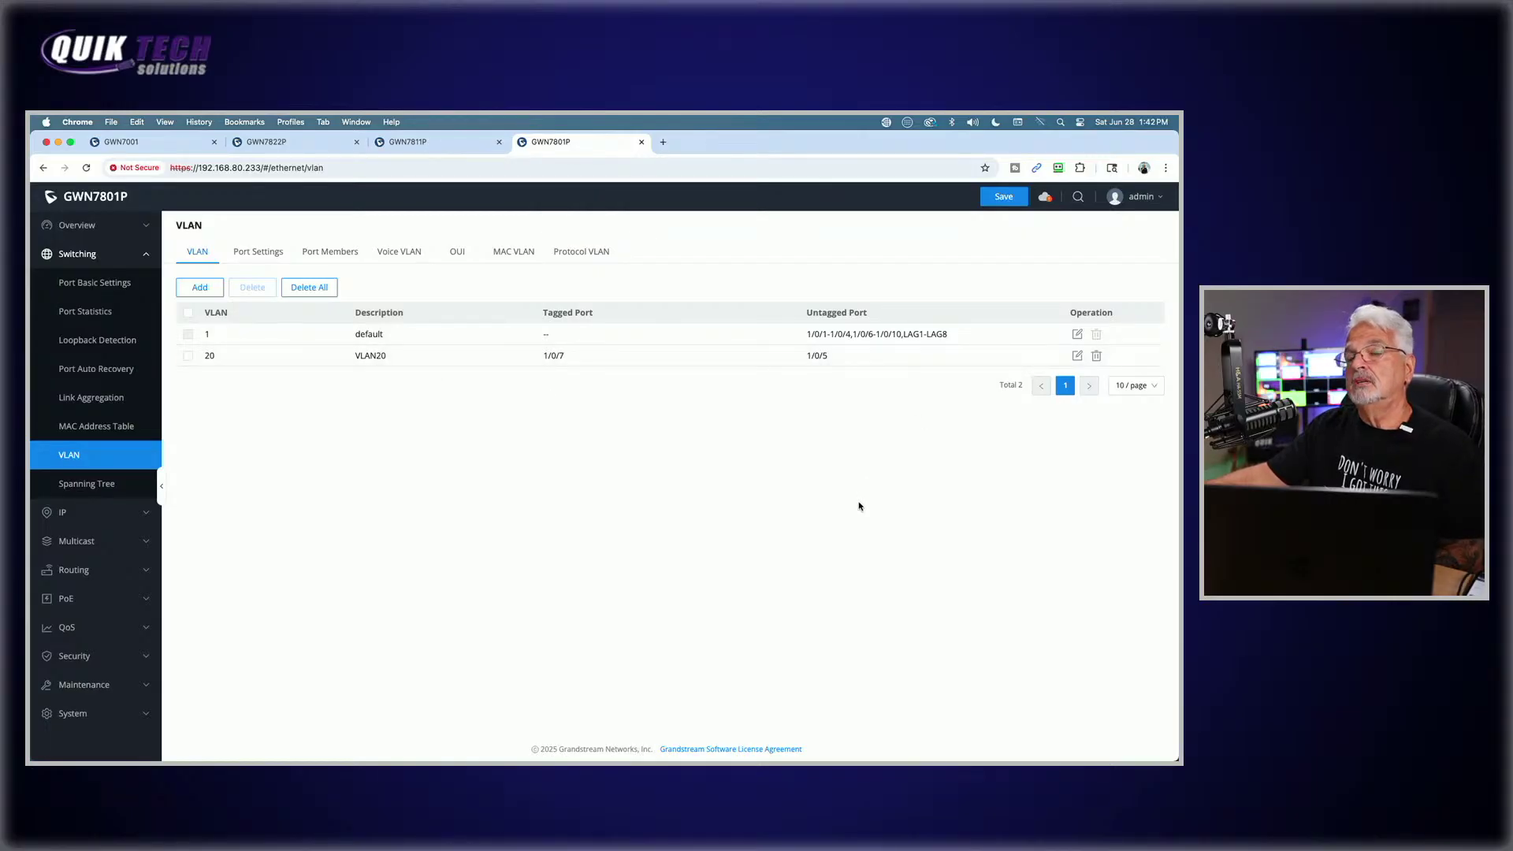
Set GWN7801P port 1/0/5 to Access link type with PVID 20 and save the switch configuration.
{"action": "left_click", "coordinate": [249, 253]}
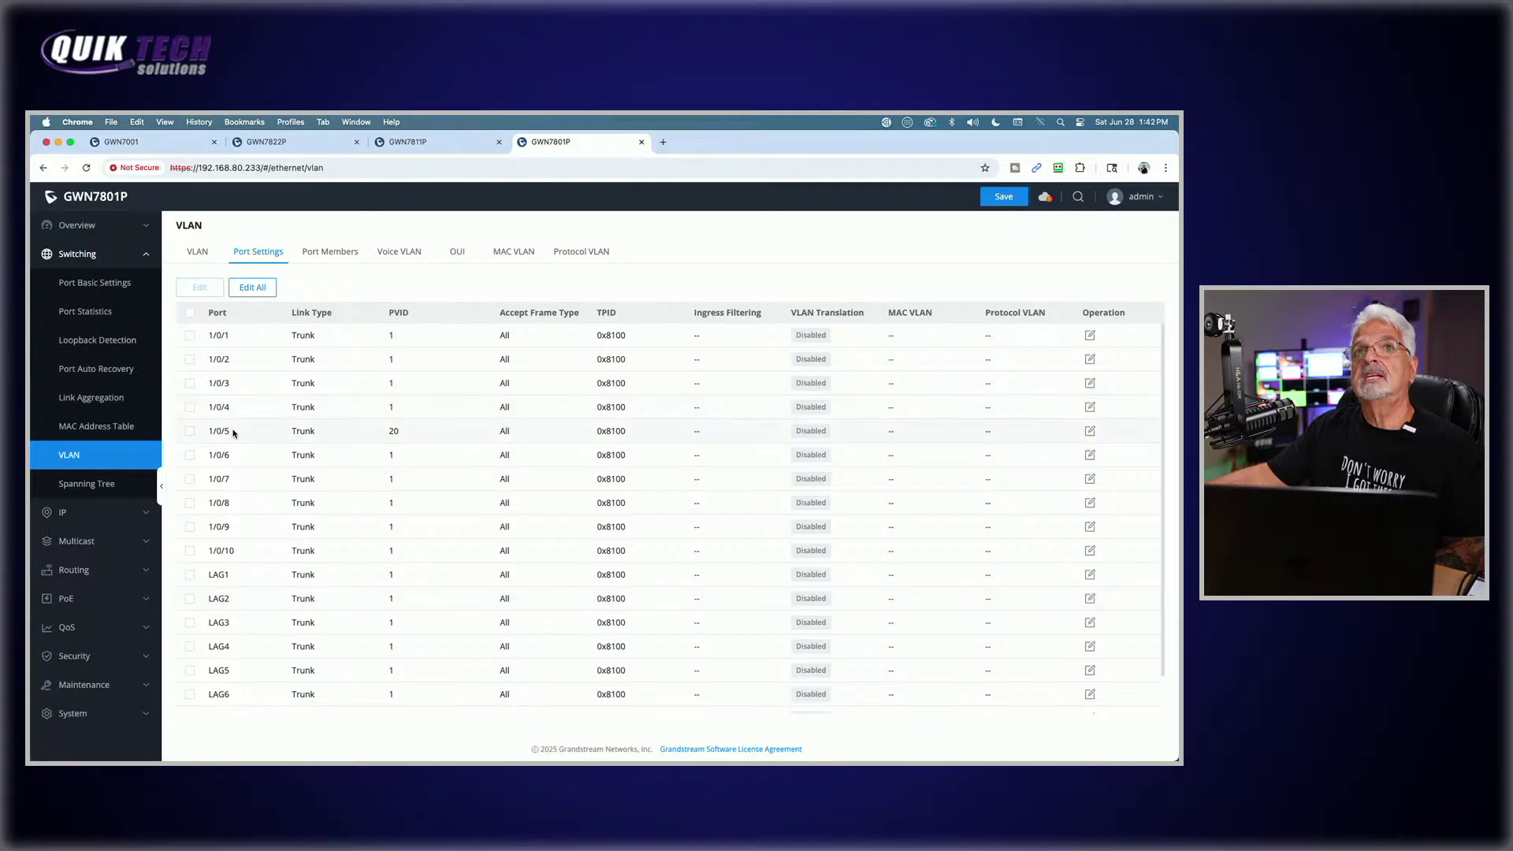
{"action": "left_click", "coordinate": [1090, 431]}
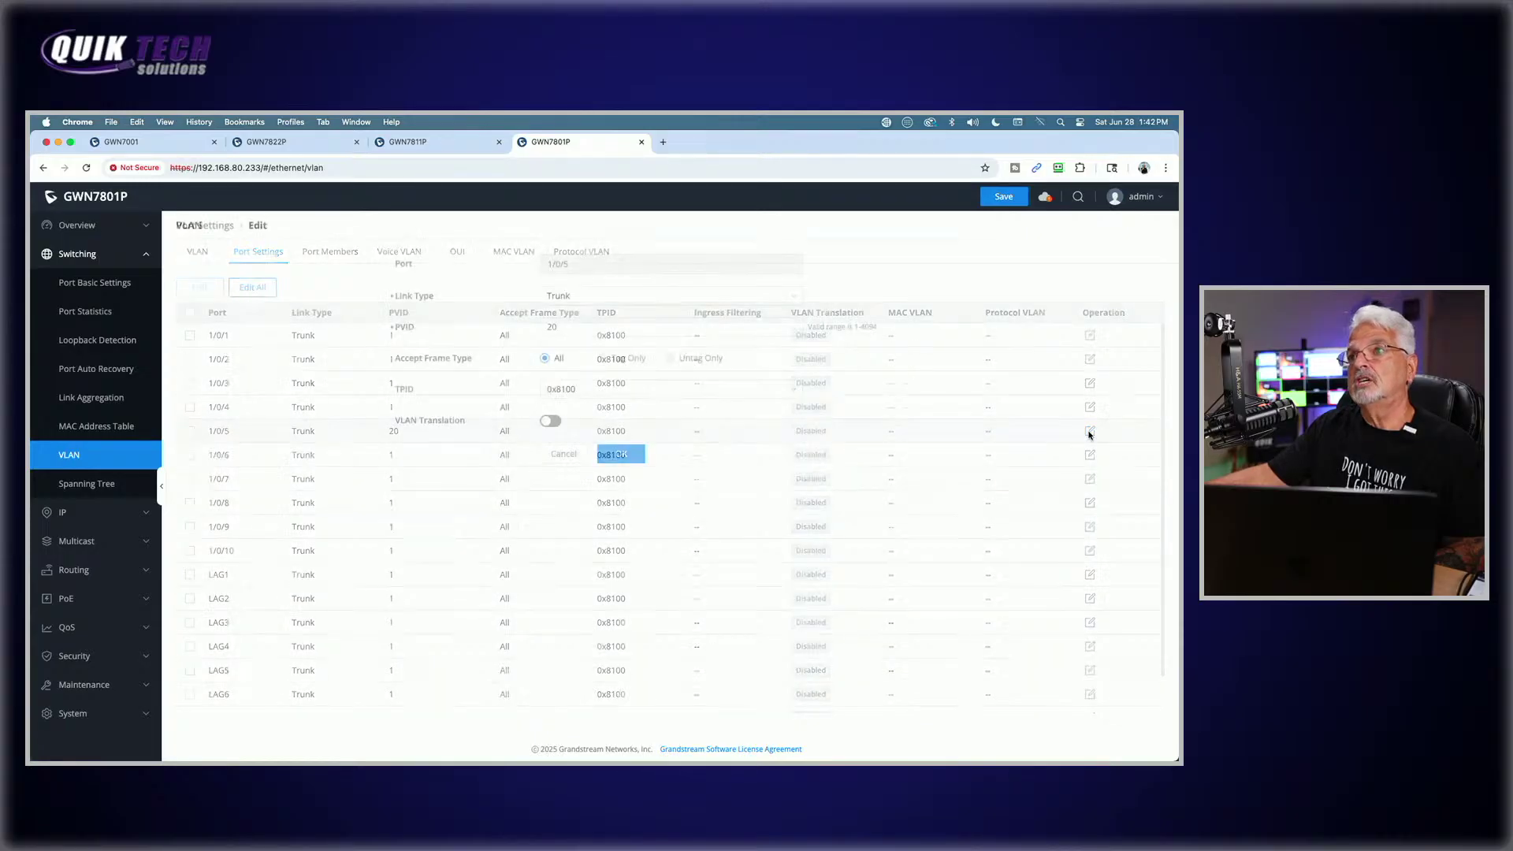
{"action": "left_click", "coordinate": [664, 295]}
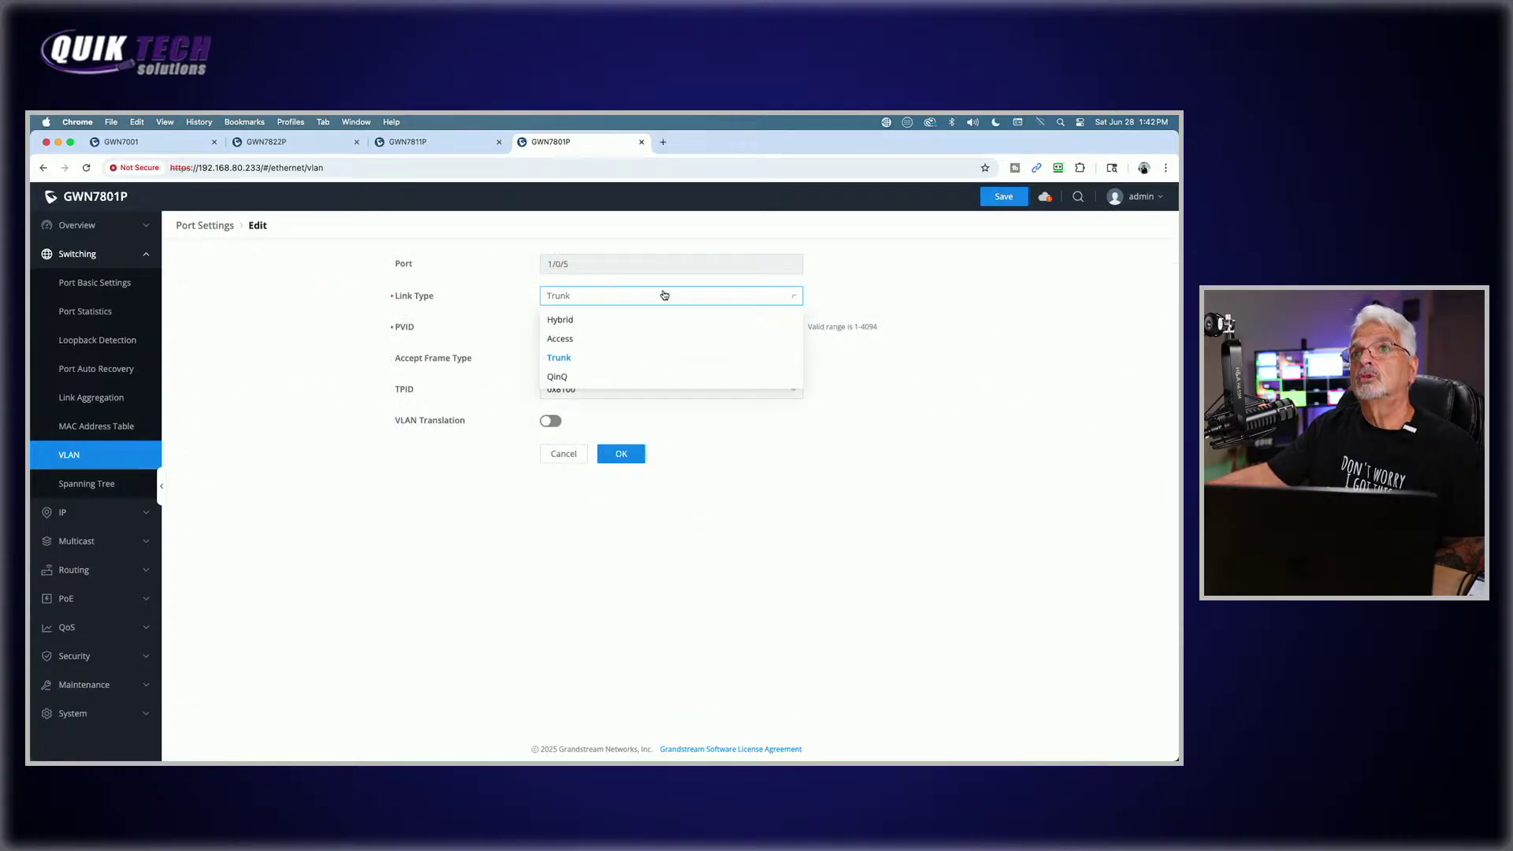
{"action": "left_click", "coordinate": [578, 337]}
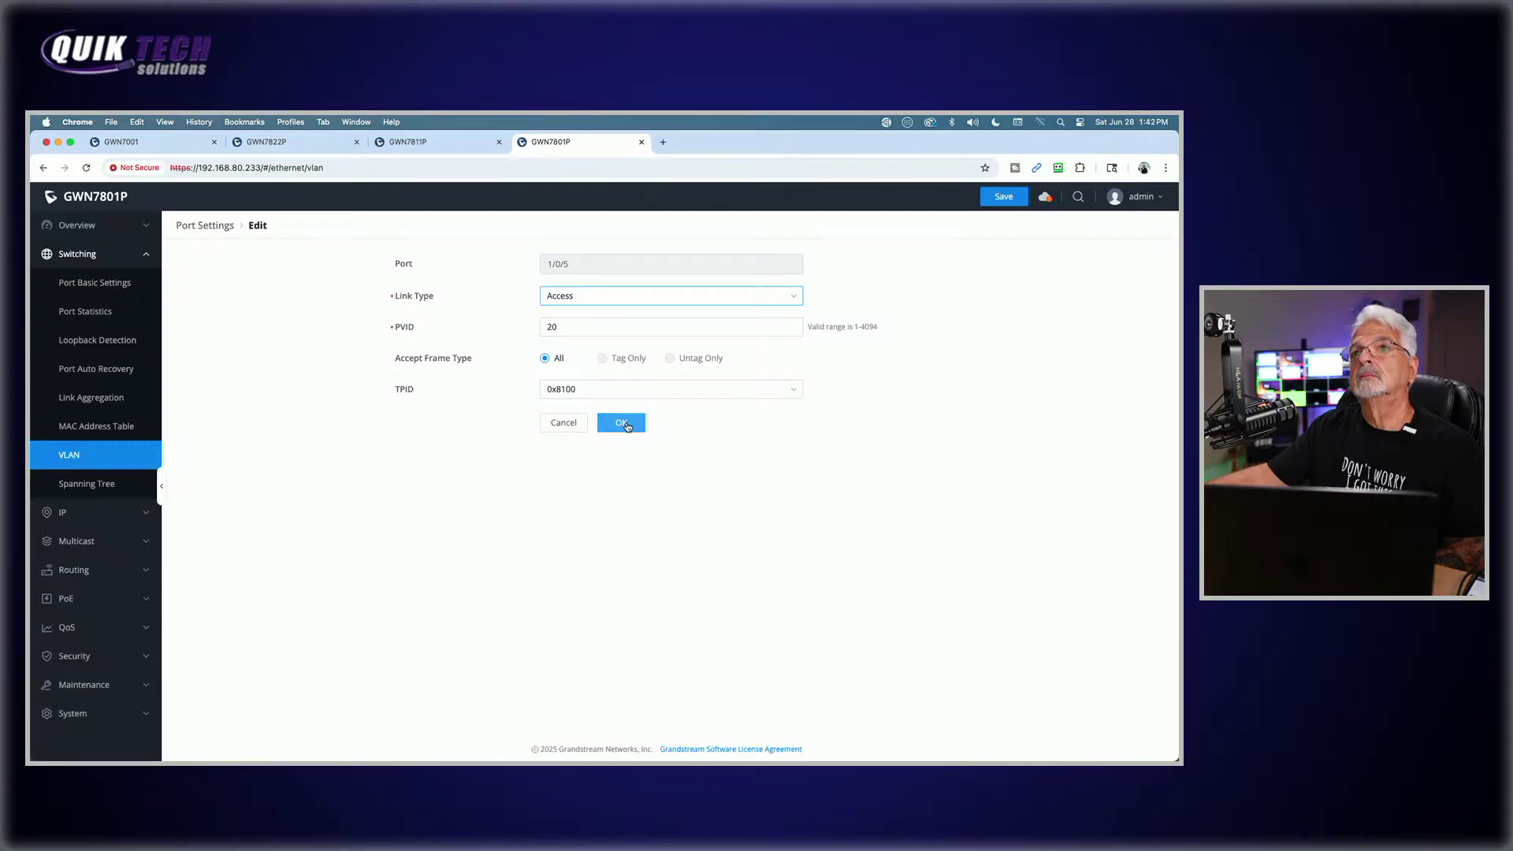
{"action": "left_click", "coordinate": [622, 423]}
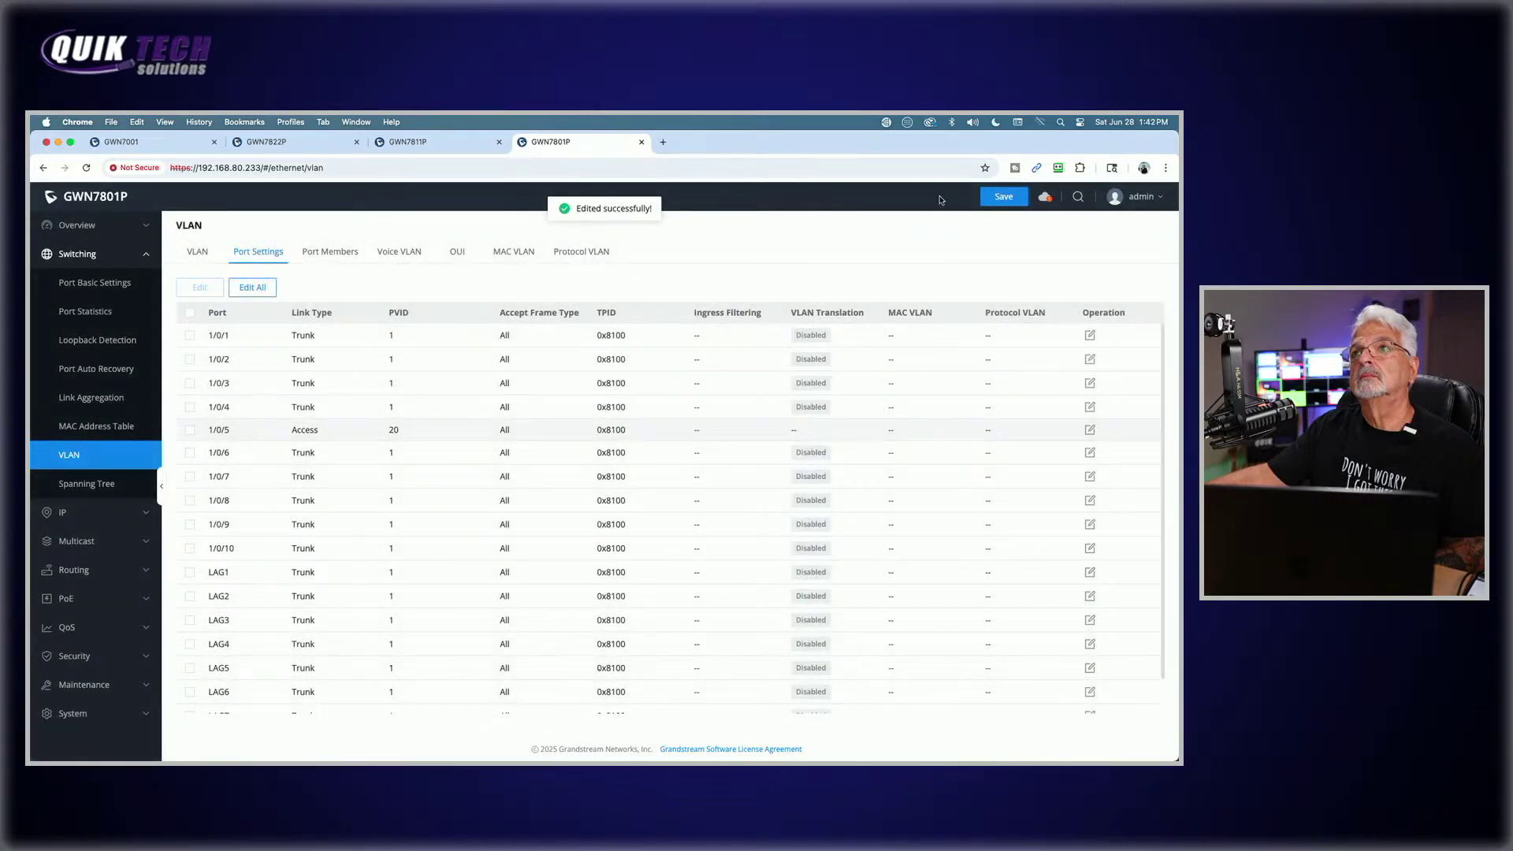
{"action": "left_click", "coordinate": [1003, 199]}
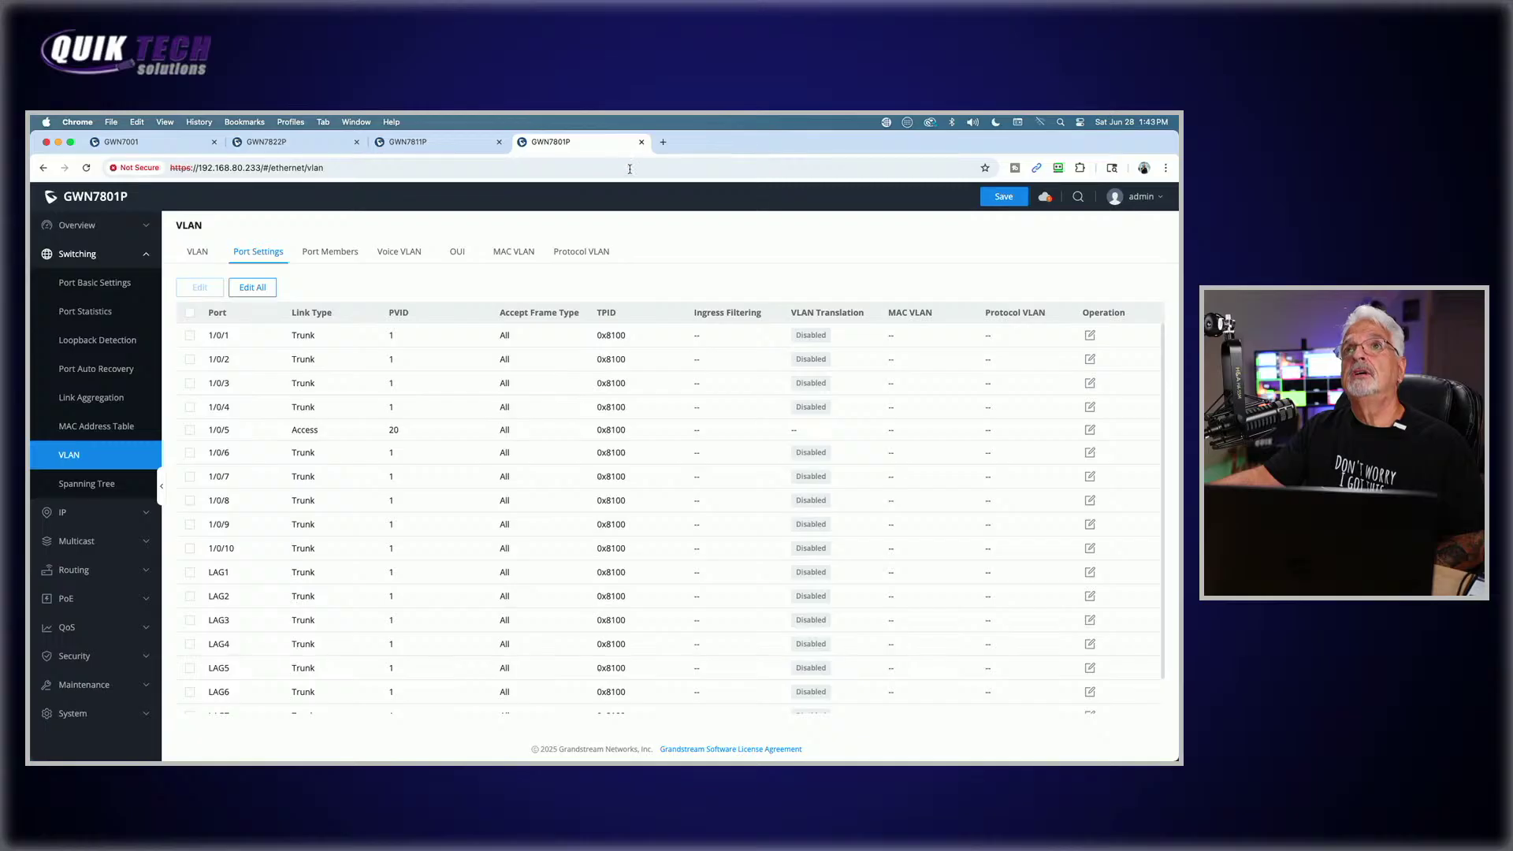
{"action": "mouse_move", "coordinate": [678, 144]}
{"action": "left_mouse_down"}
{"action": "mouse_move", "coordinate": [678, 222]}
{"action": "mouse_move", "coordinate": [669, 130]}
{"action": "left_mouse_up"}
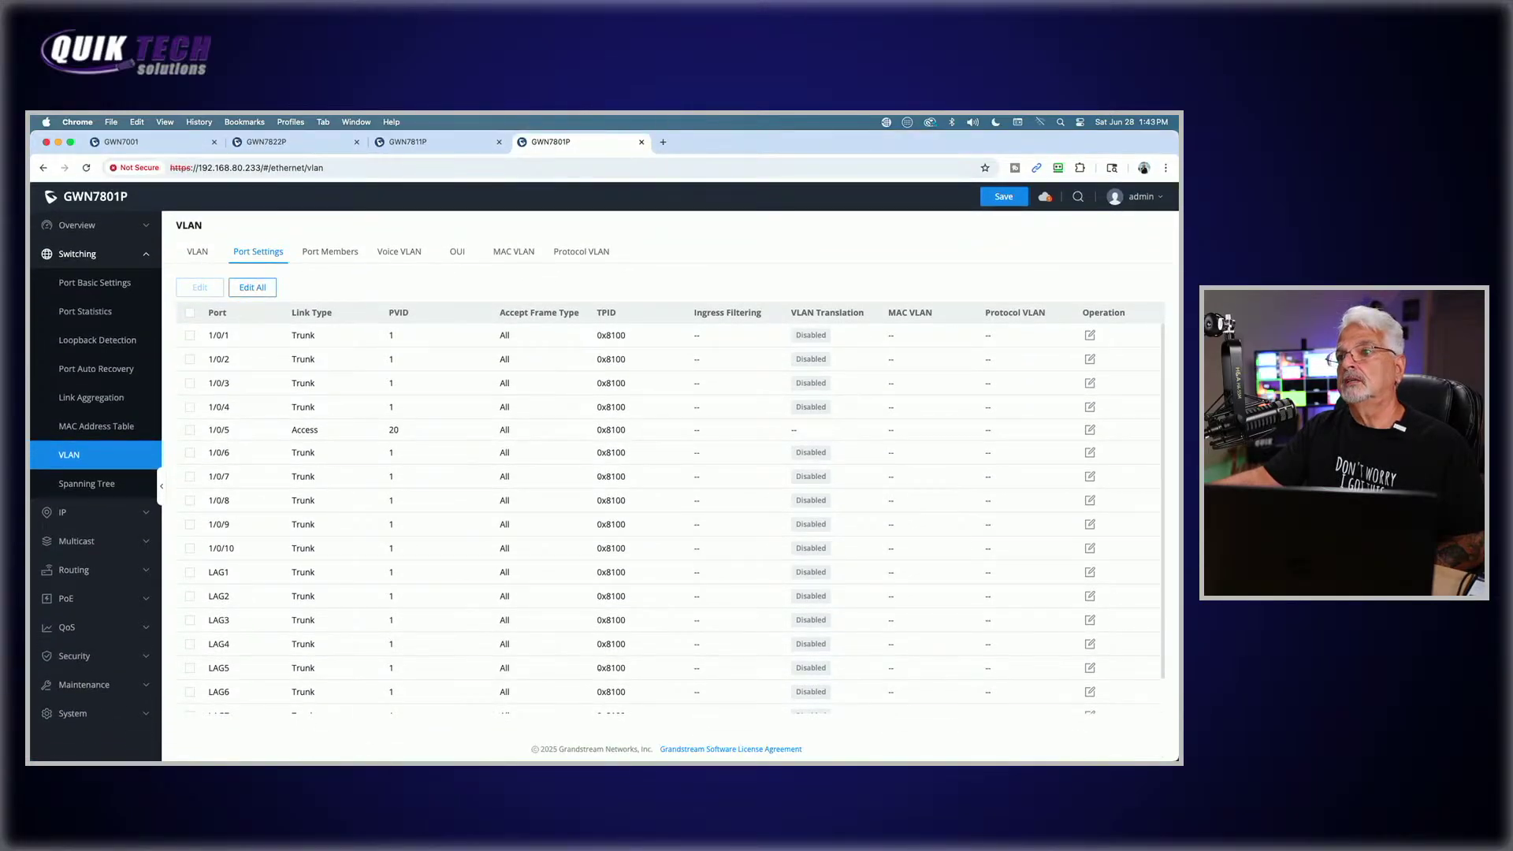
{"action": "left_click", "coordinate": [1108, 753]}
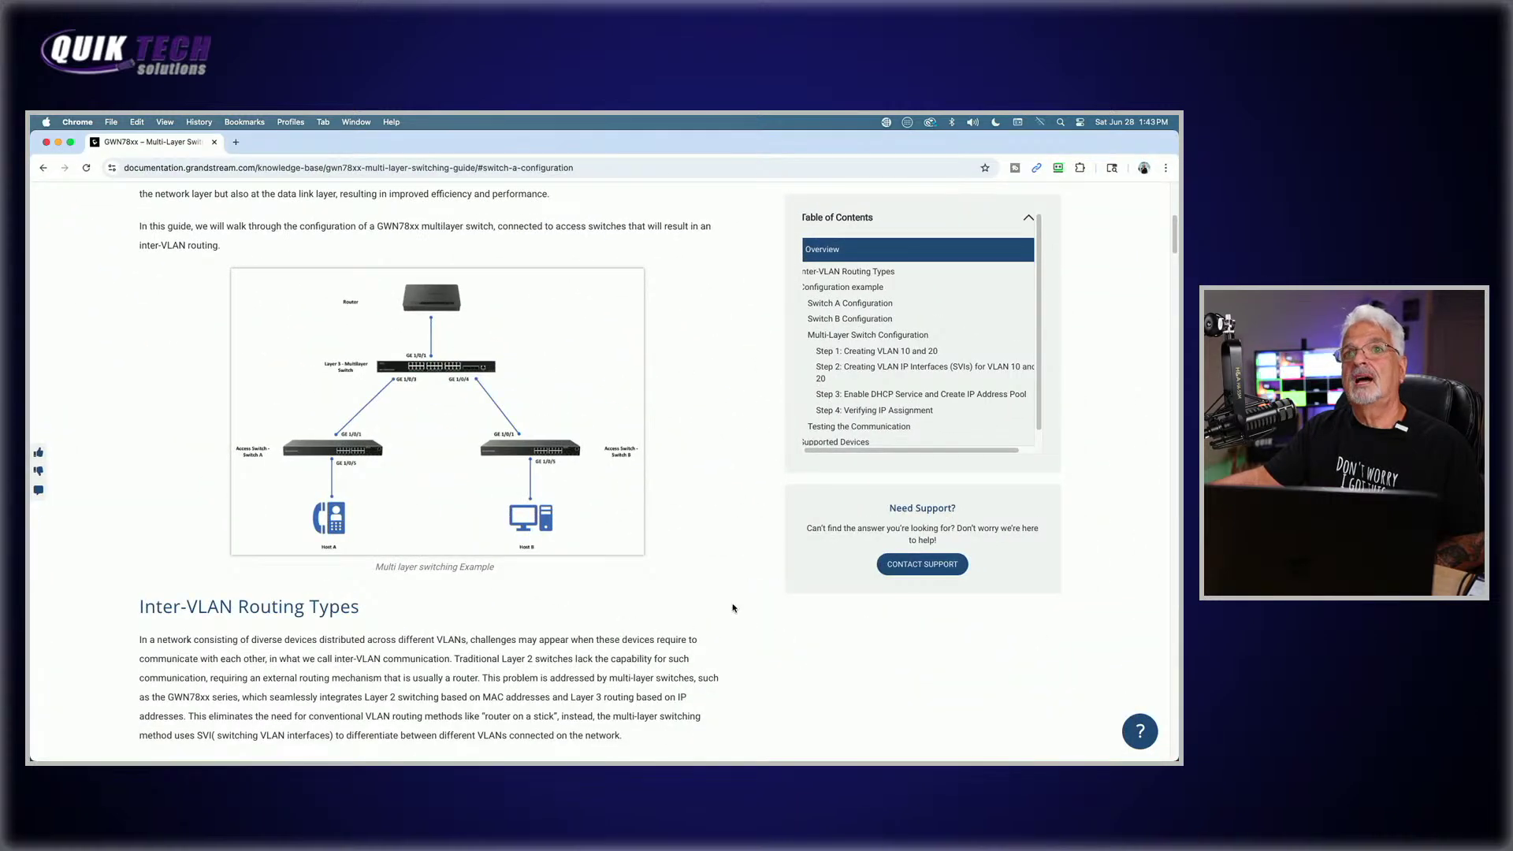
{"action": "scroll", "coordinate": [732, 607], "scroll_direction": "down", "scroll_amount": 6}
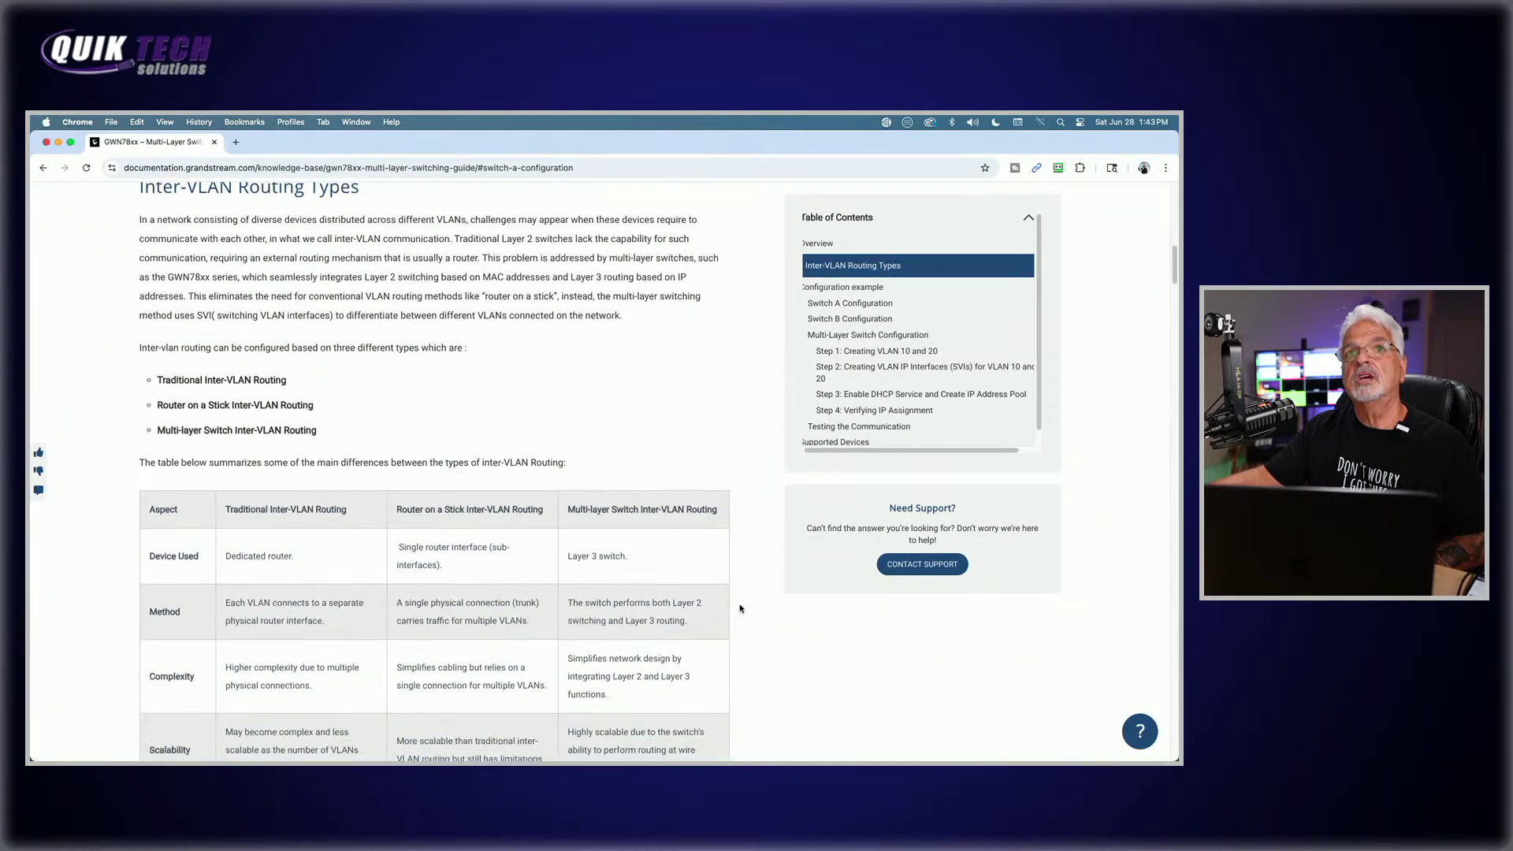
{"action": "scroll", "coordinate": [631, 426], "scroll_direction": "up", "scroll_amount": 5}
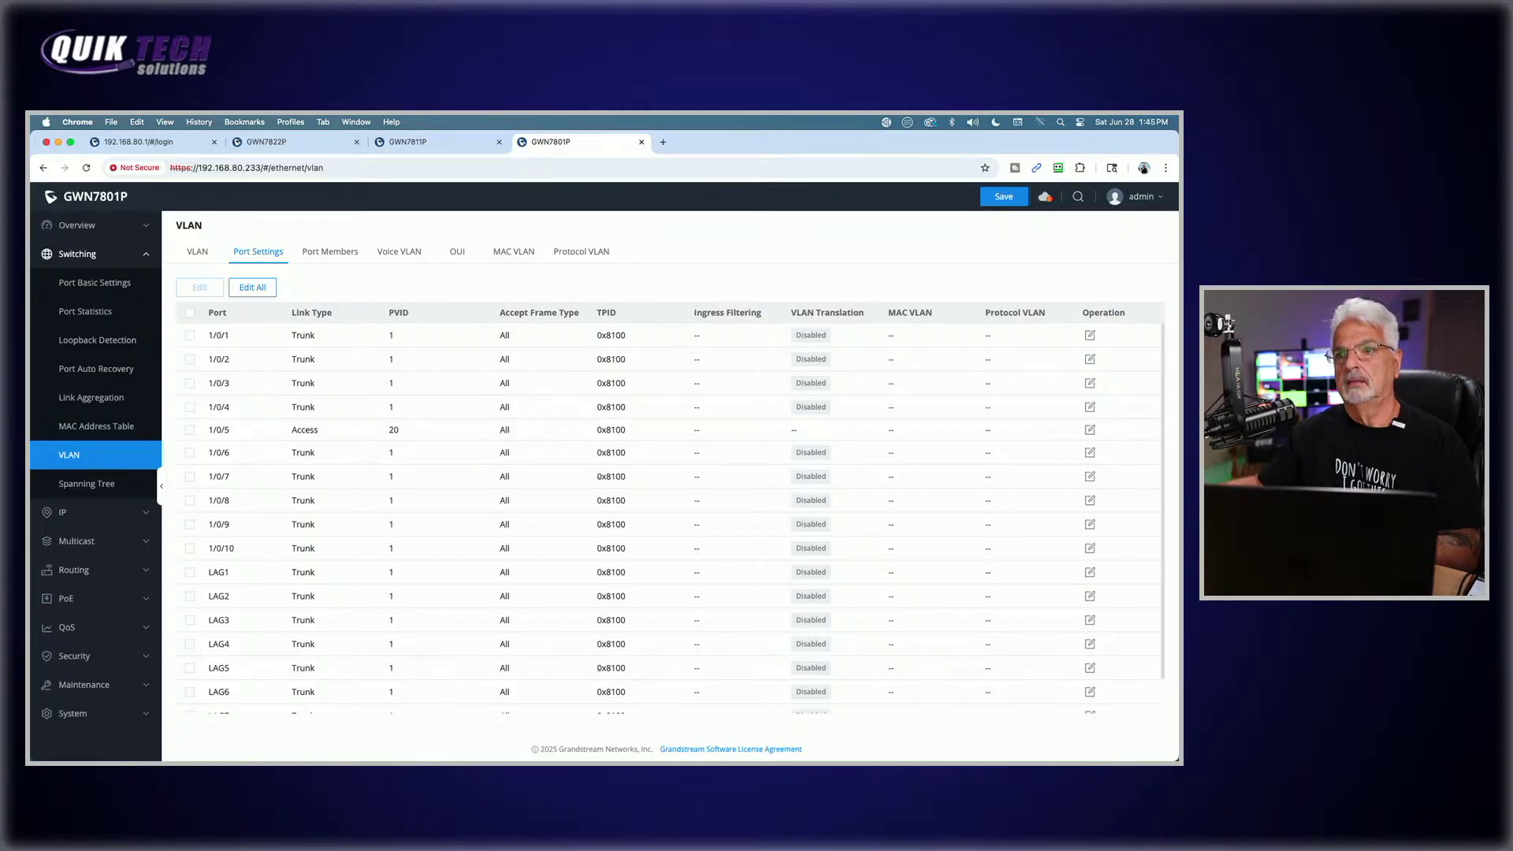
{"action": "key", "text": "super+Tab"}
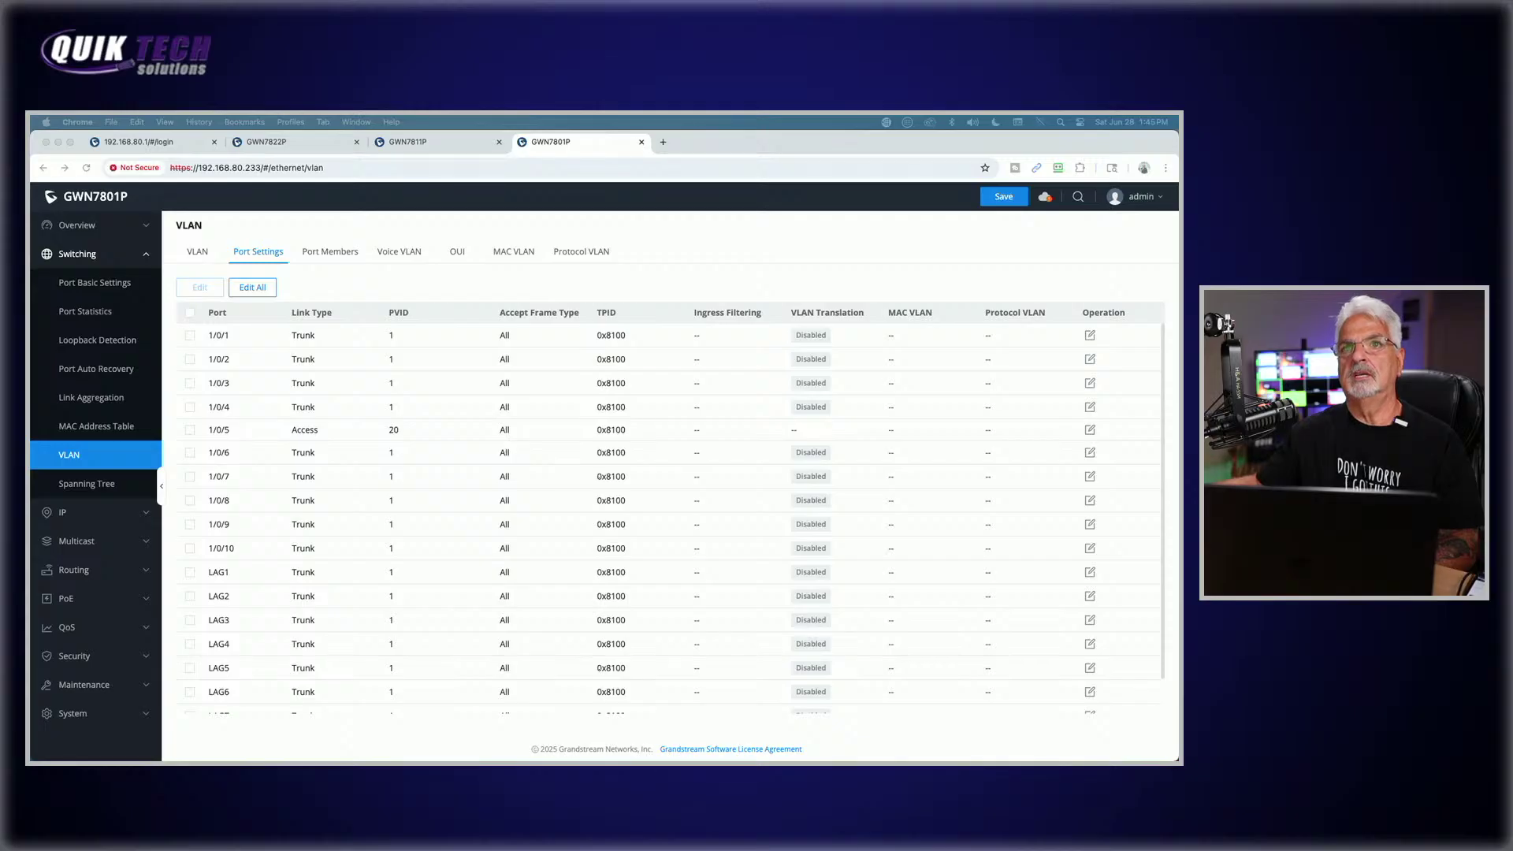
{"action": "left_click_drag", "start_coordinate": [32, 178], "coordinate": [372, 197]}
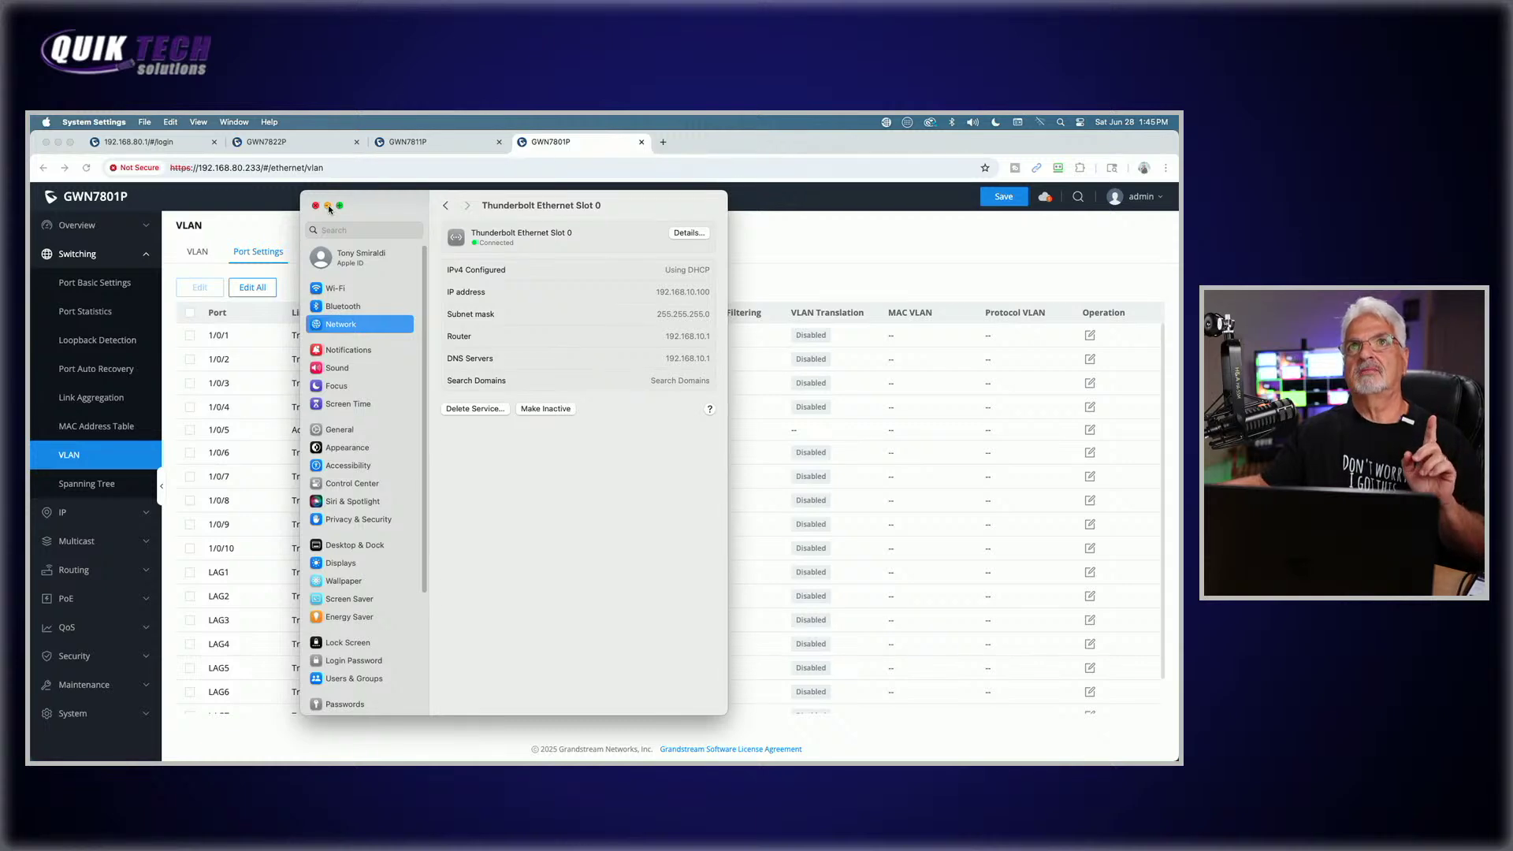
{"action": "left_click", "coordinate": [315, 206]}
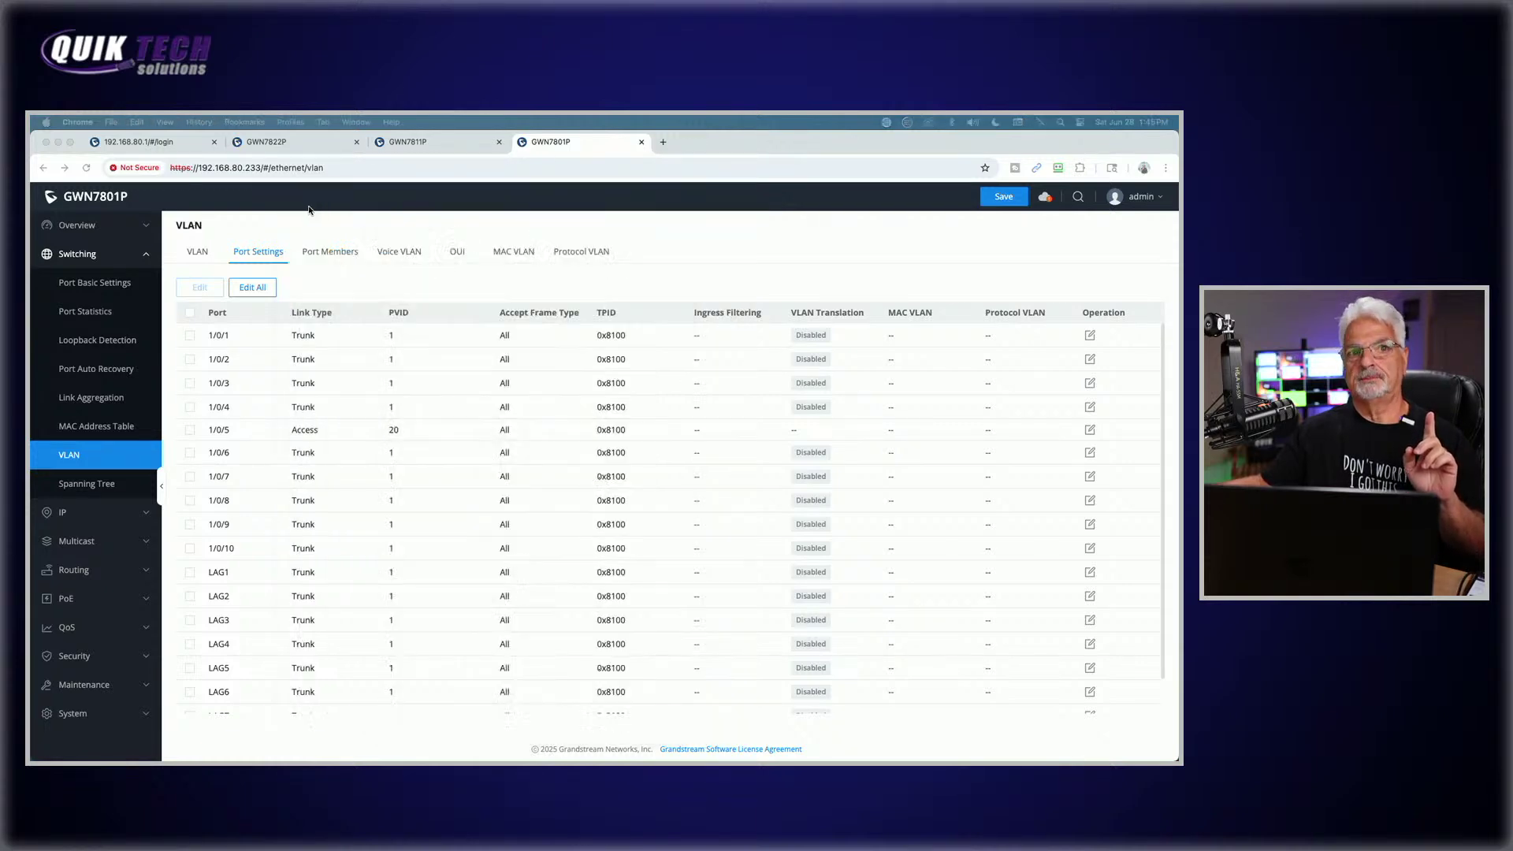
{"action": "mouse_move", "coordinate": [716, 757]}
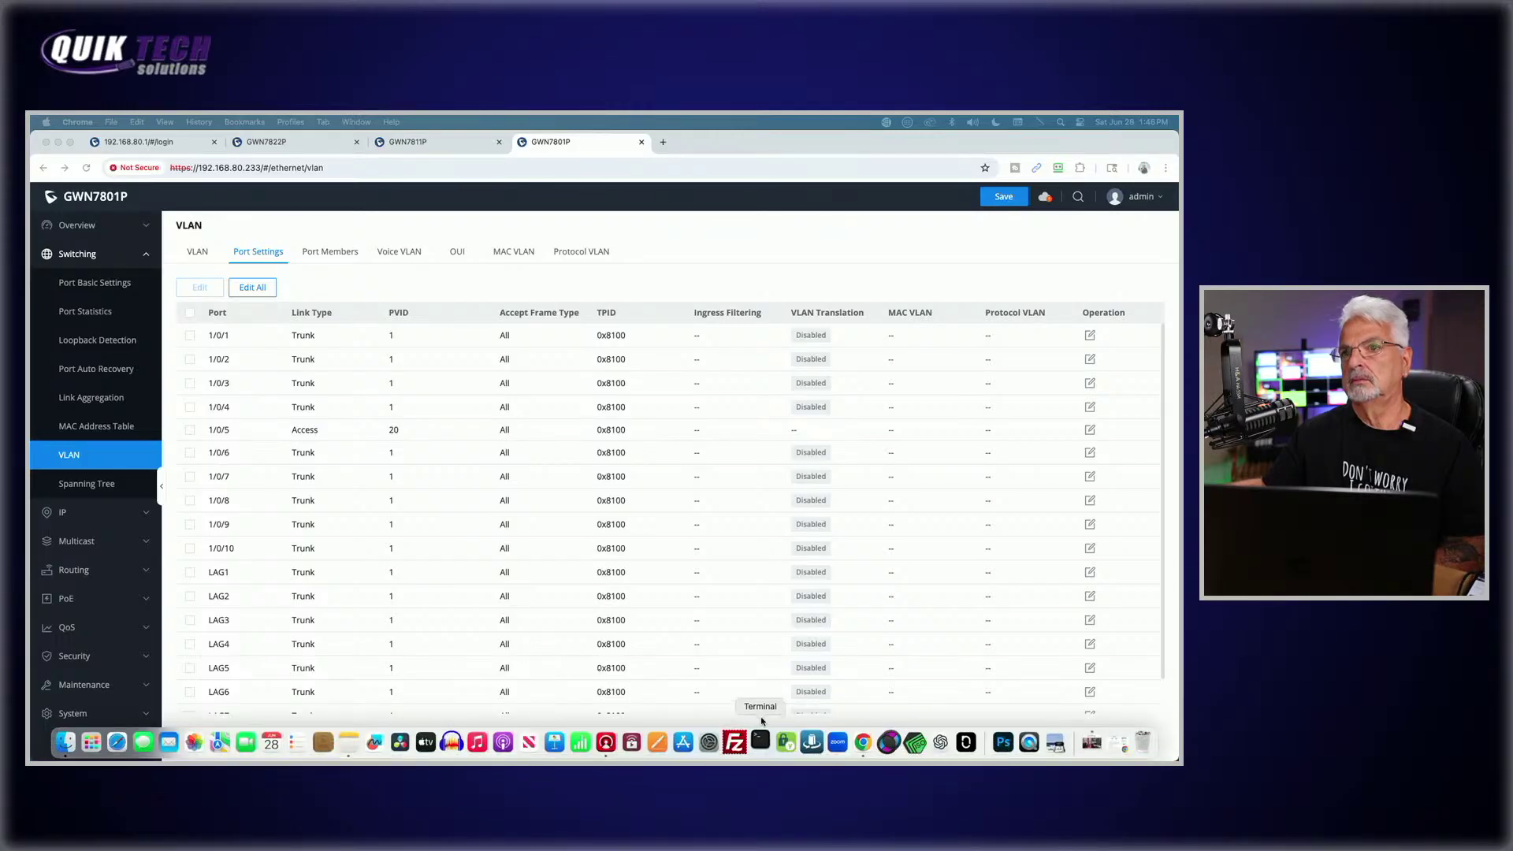
In an enlarged Terminal window, ping 192.168.20.72 and confirm it replies across VLANs.
{"action": "left_click", "coordinate": [759, 741]}
{"action": "left_click_drag", "start_coordinate": [482, 420], "coordinate": [398, 247]}
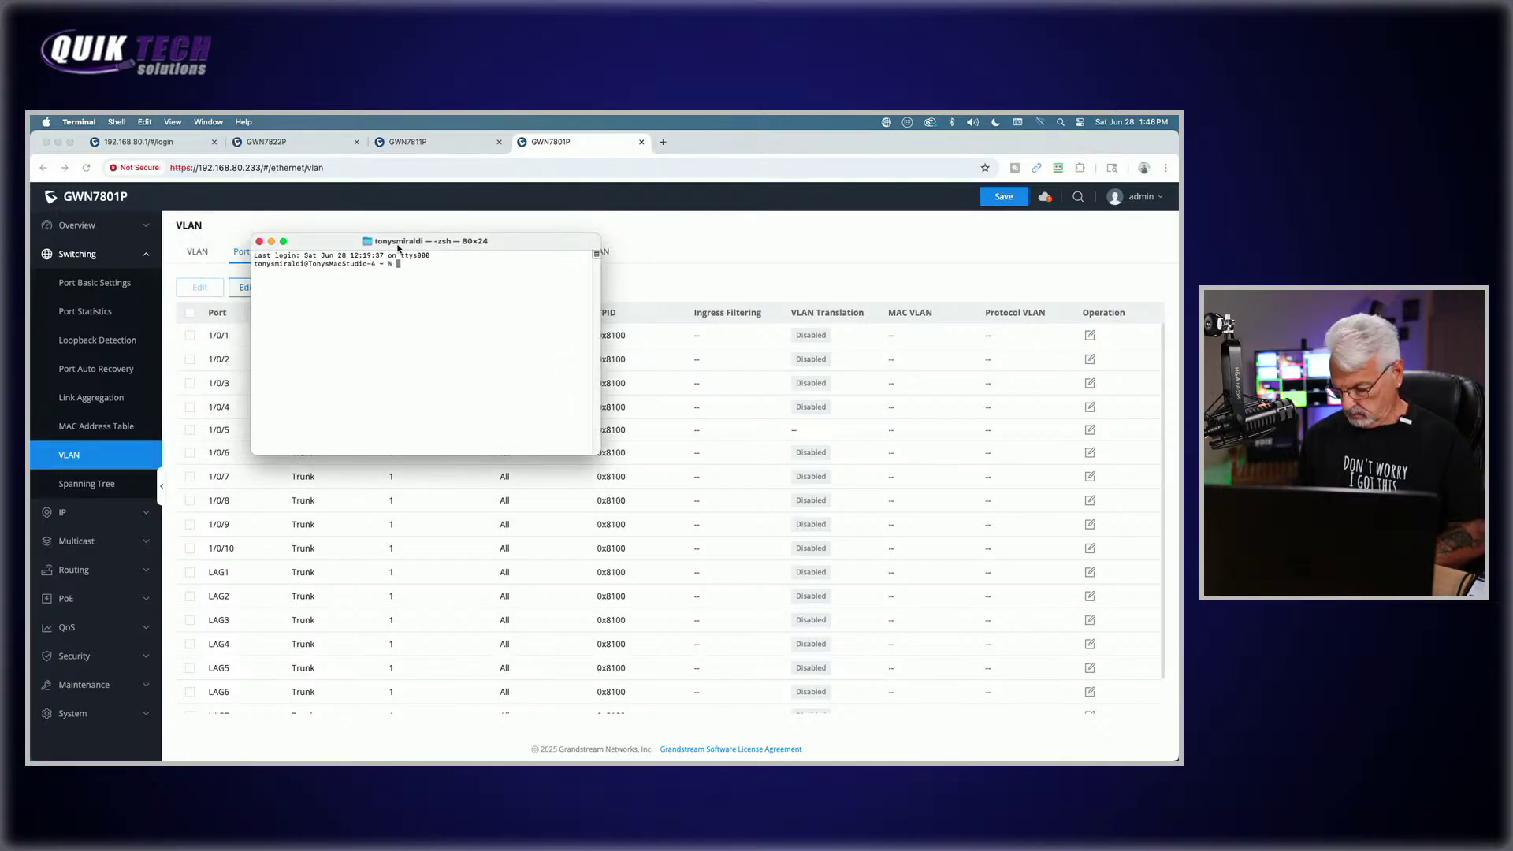
{"action": "key", "text": "super+plus"}
{"action": "key", "text": "super+plus"}
{"action": "key", "text": "super+plus"}
{"action": "key", "text": "super+plus"}
{"action": "key", "text": "super+plus"}
{"action": "key", "text": "super+plus"}
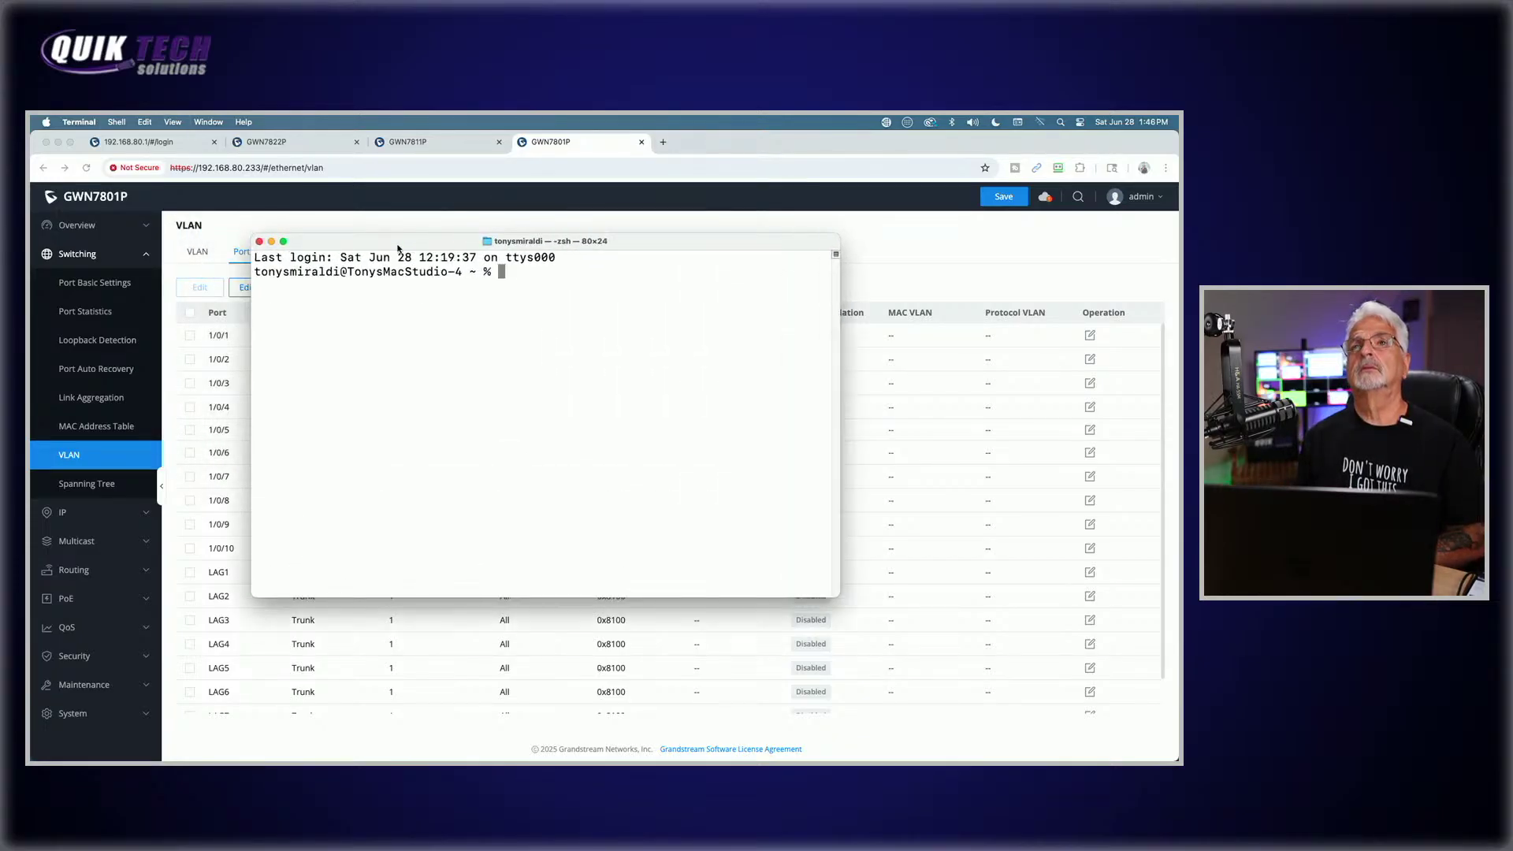
{"action": "key", "text": "super+plus"}
{"action": "key", "text": "super+plus"}
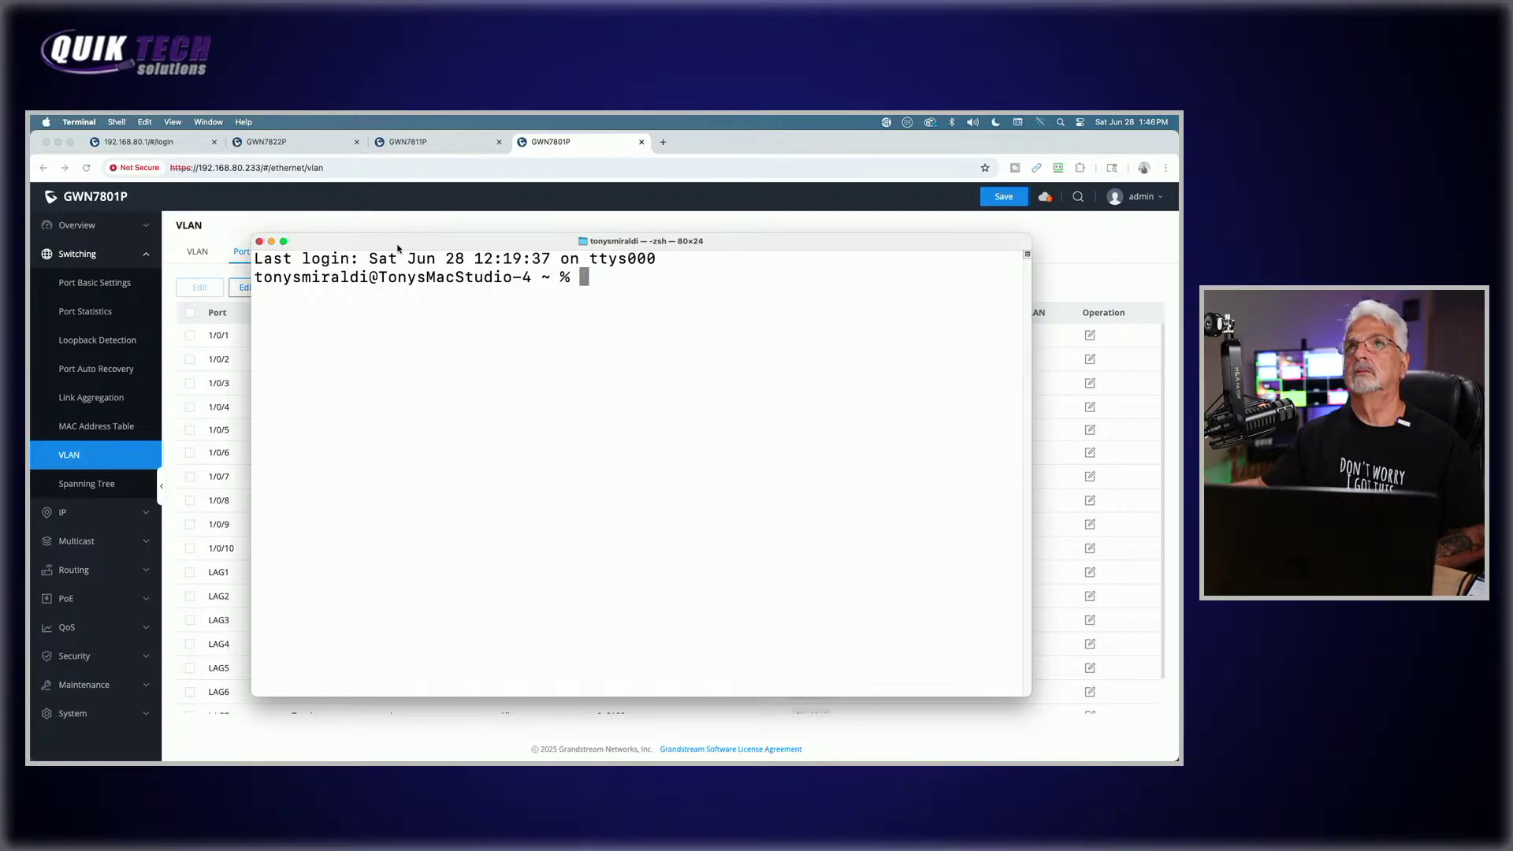
{"action": "left_click_drag", "start_coordinate": [557, 249], "coordinate": [496, 262]}
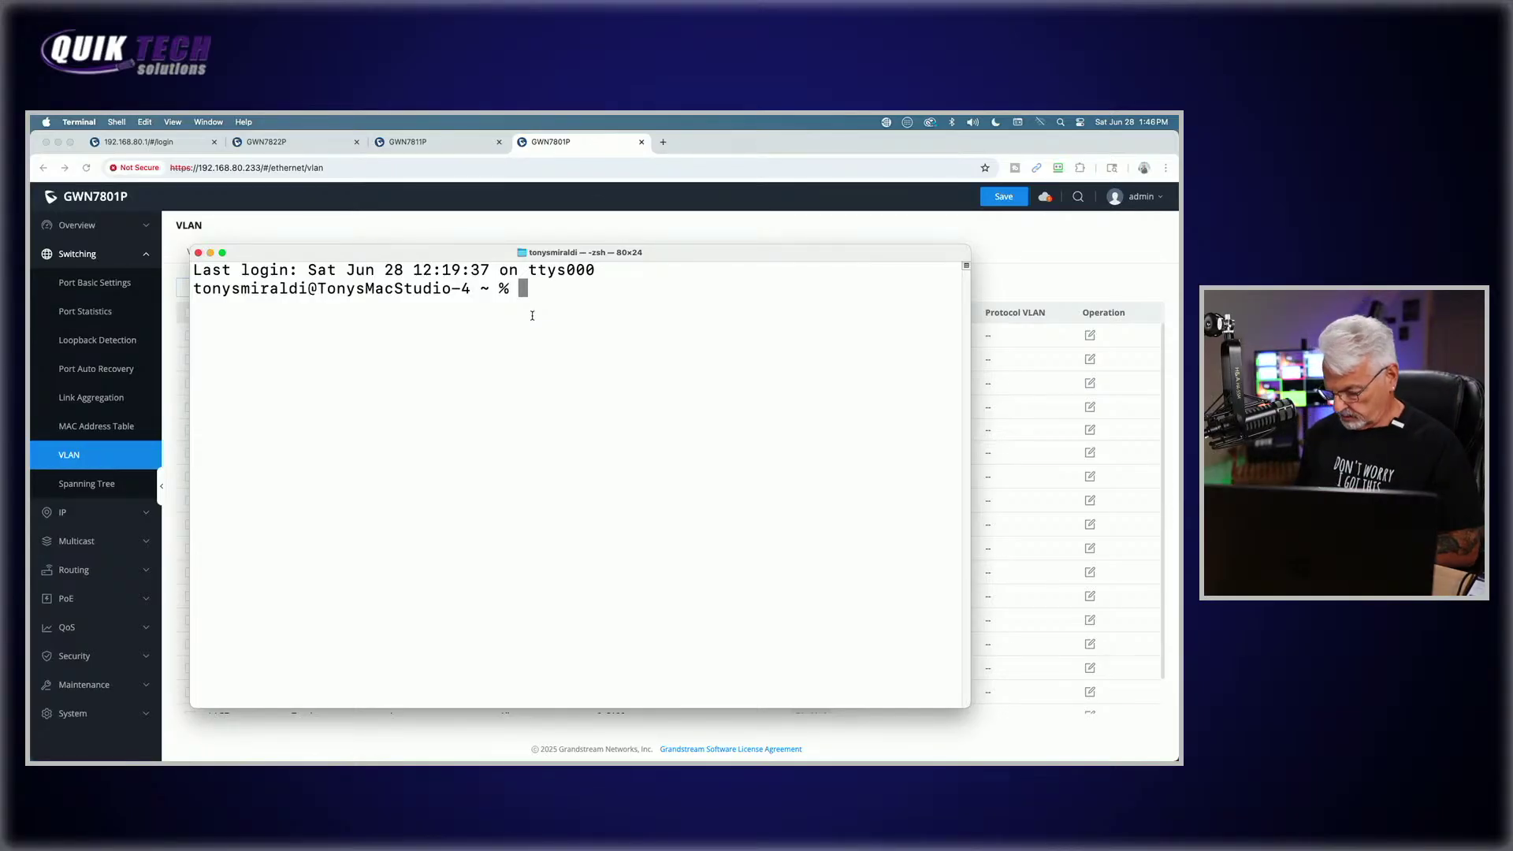
{"action": "type", "text": "ping "}
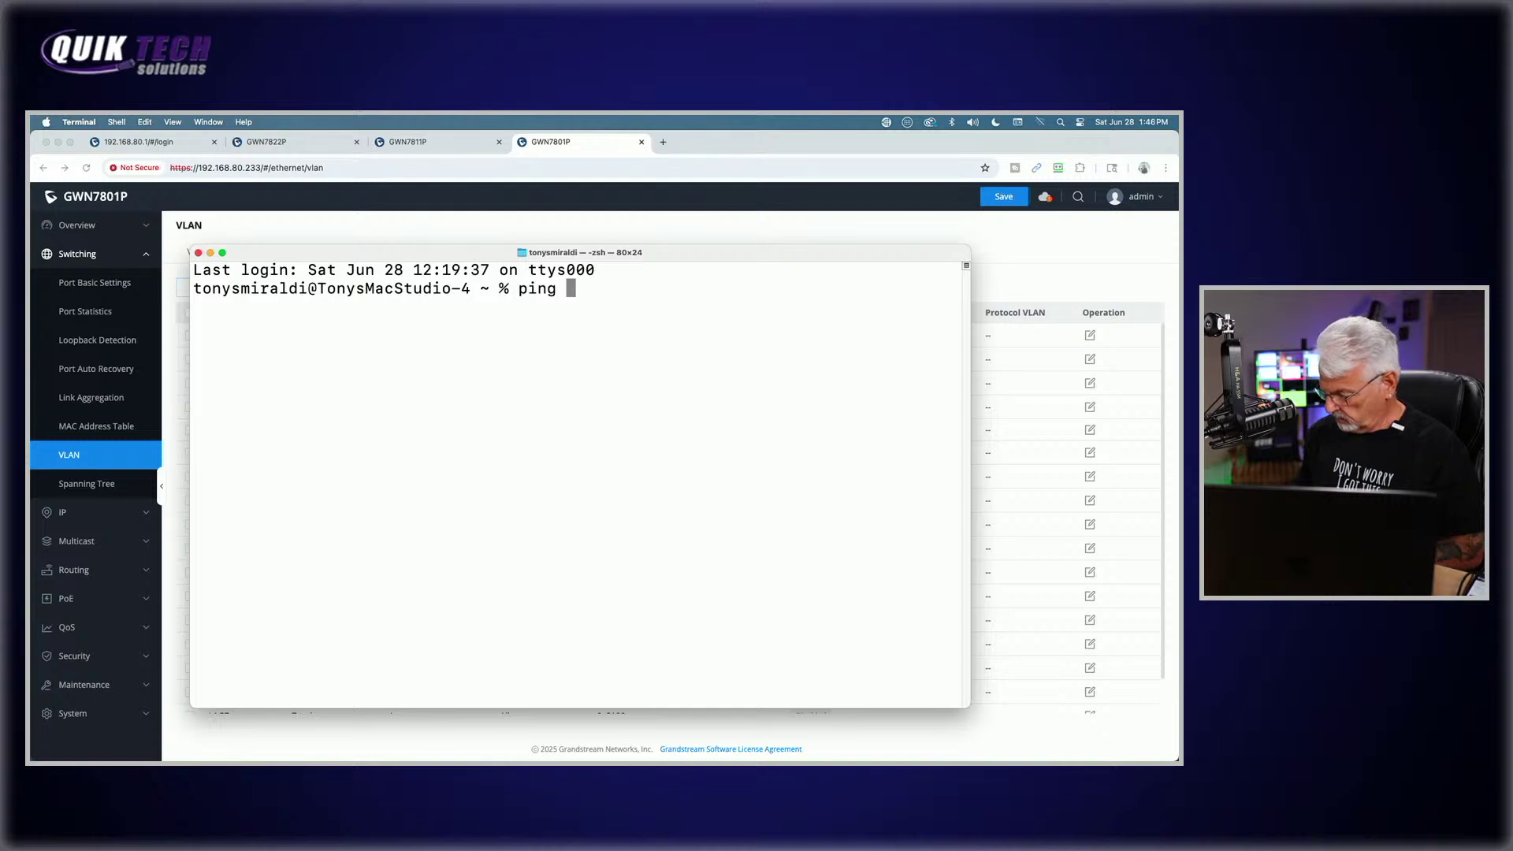
{"action": "type", "text": "192.16"}
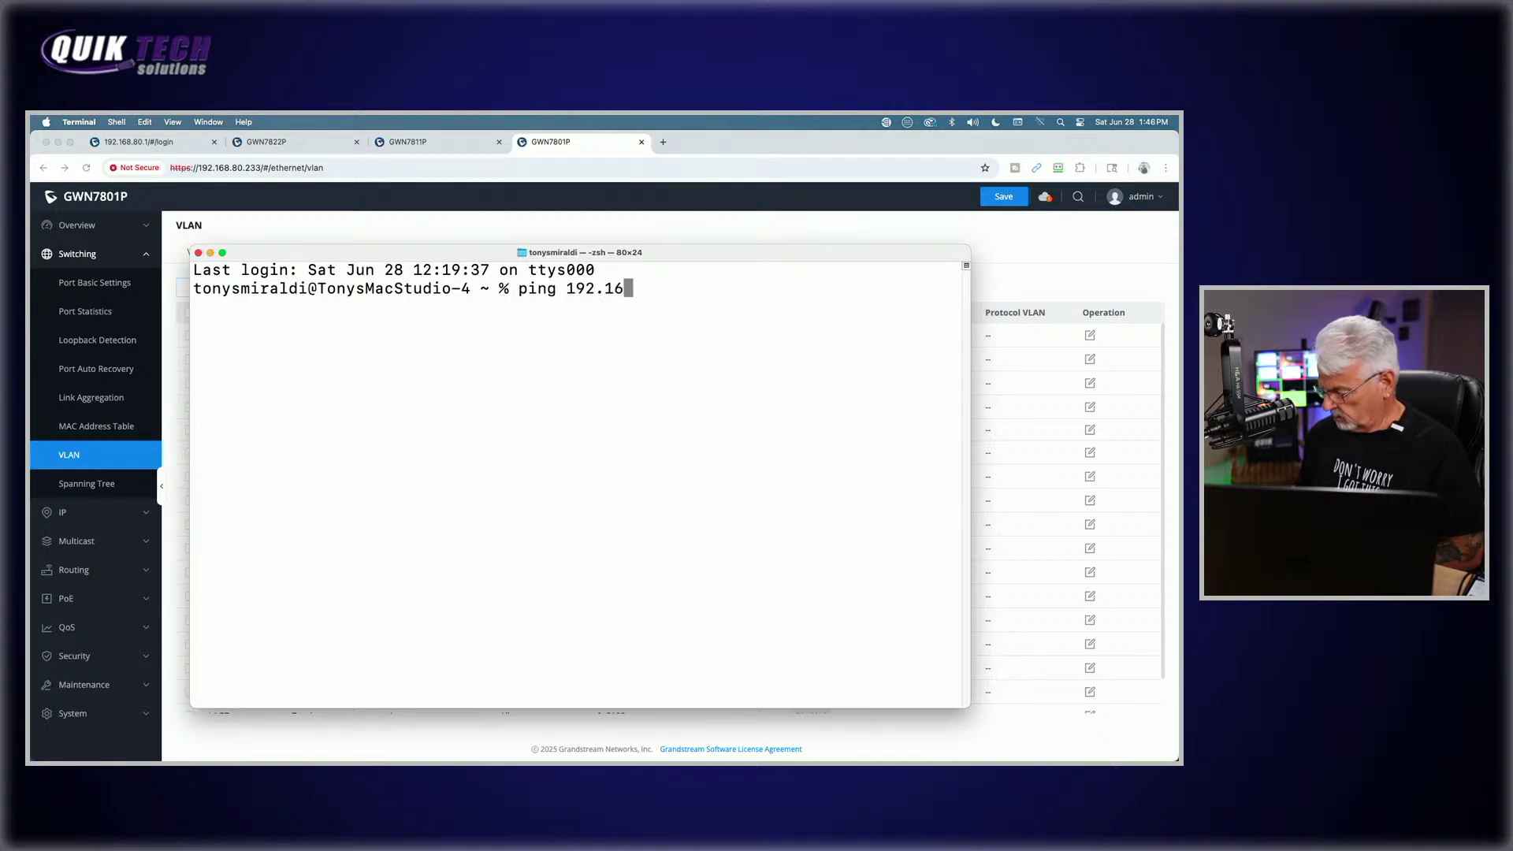
{"action": "type", "text": "8.20"}
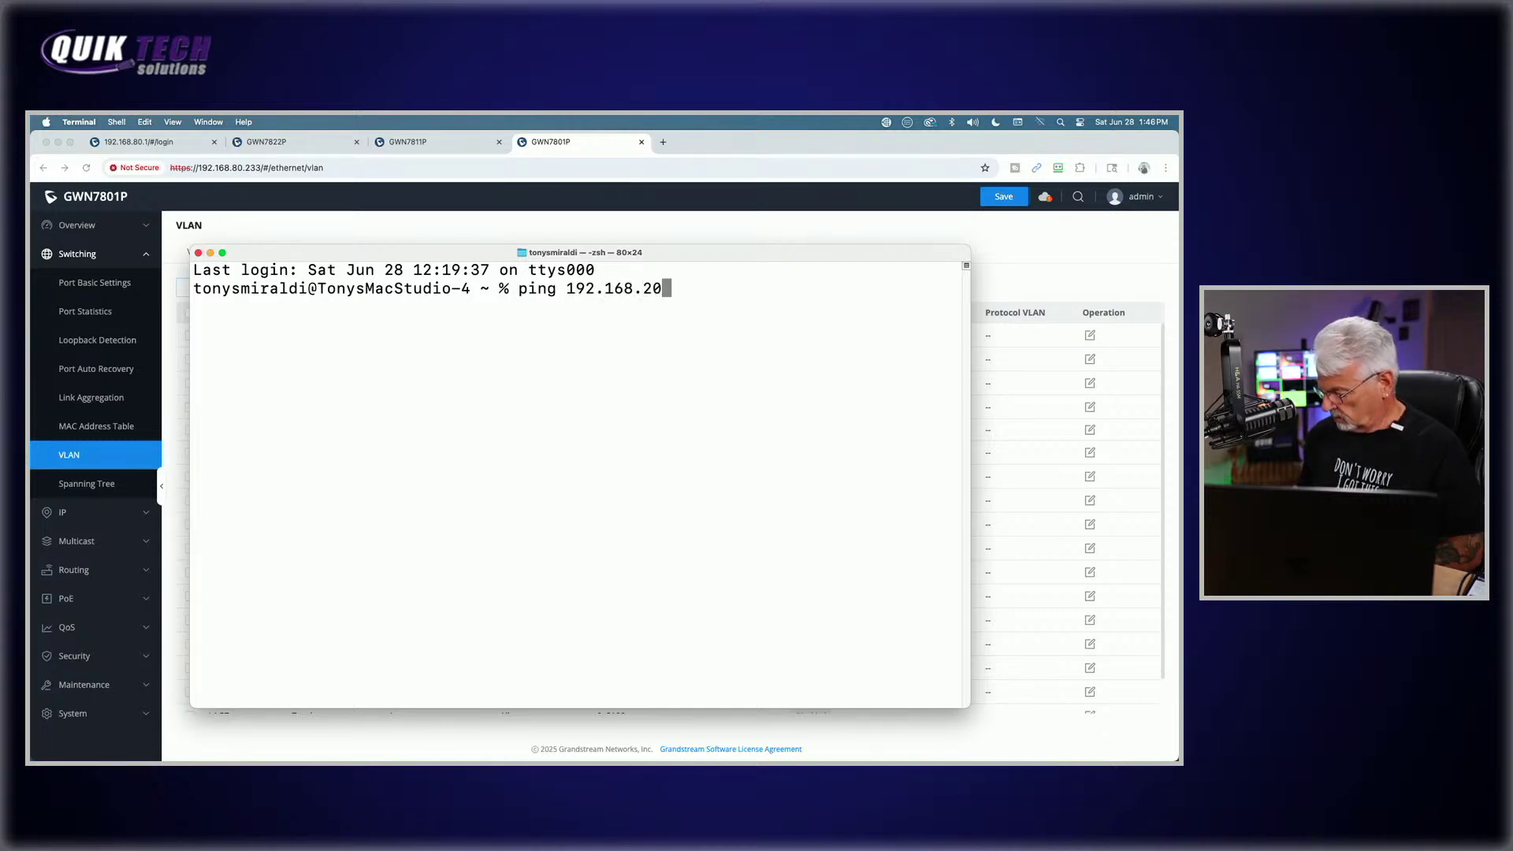
{"action": "type", "text": ".72"}
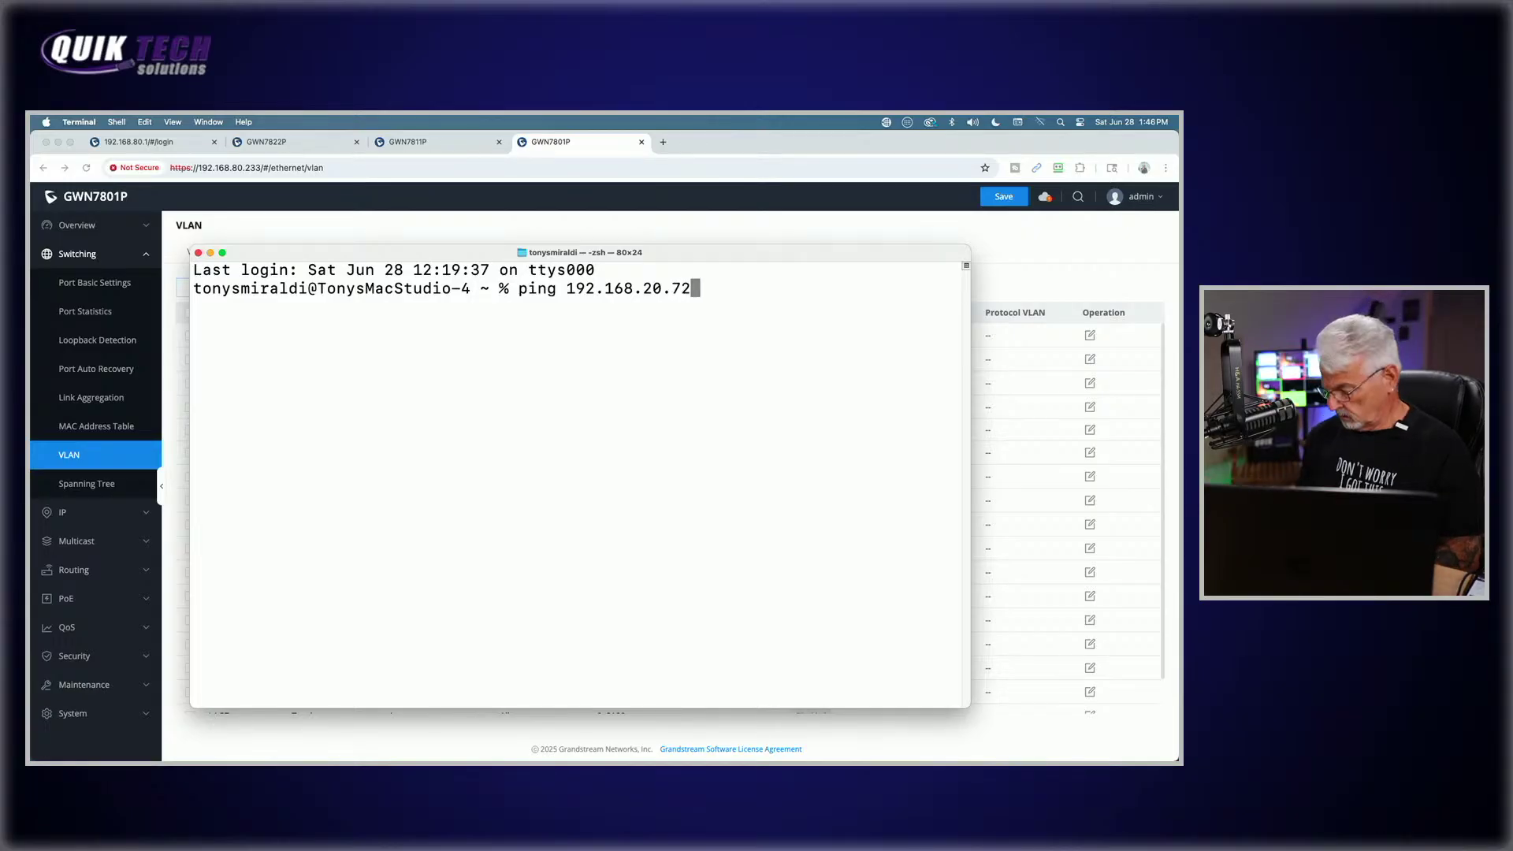
{"action": "key", "text": "Return"}
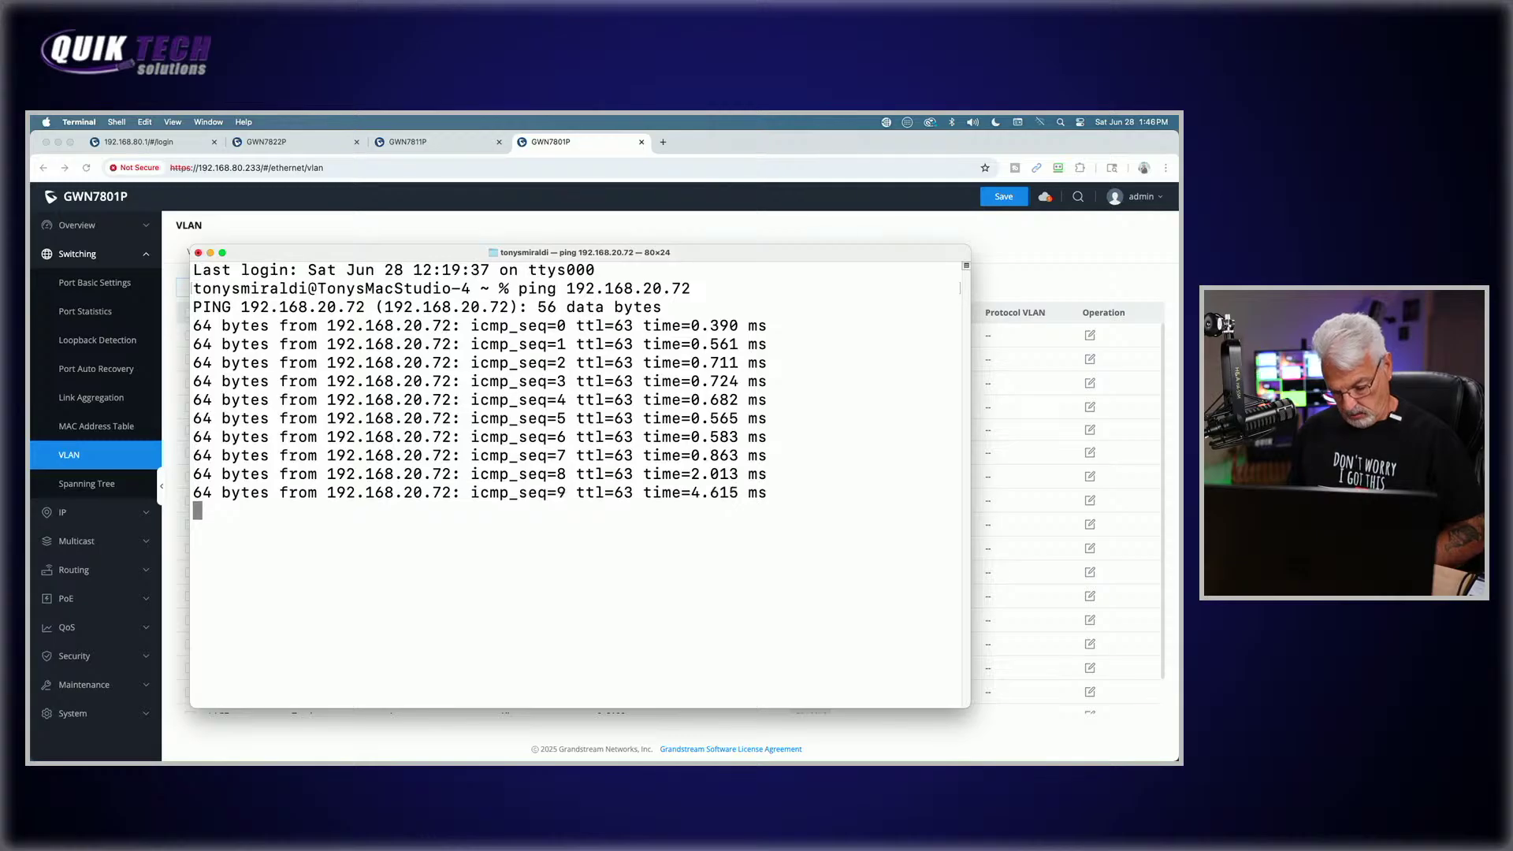
{"action": "key", "text": "ctrl+z"}
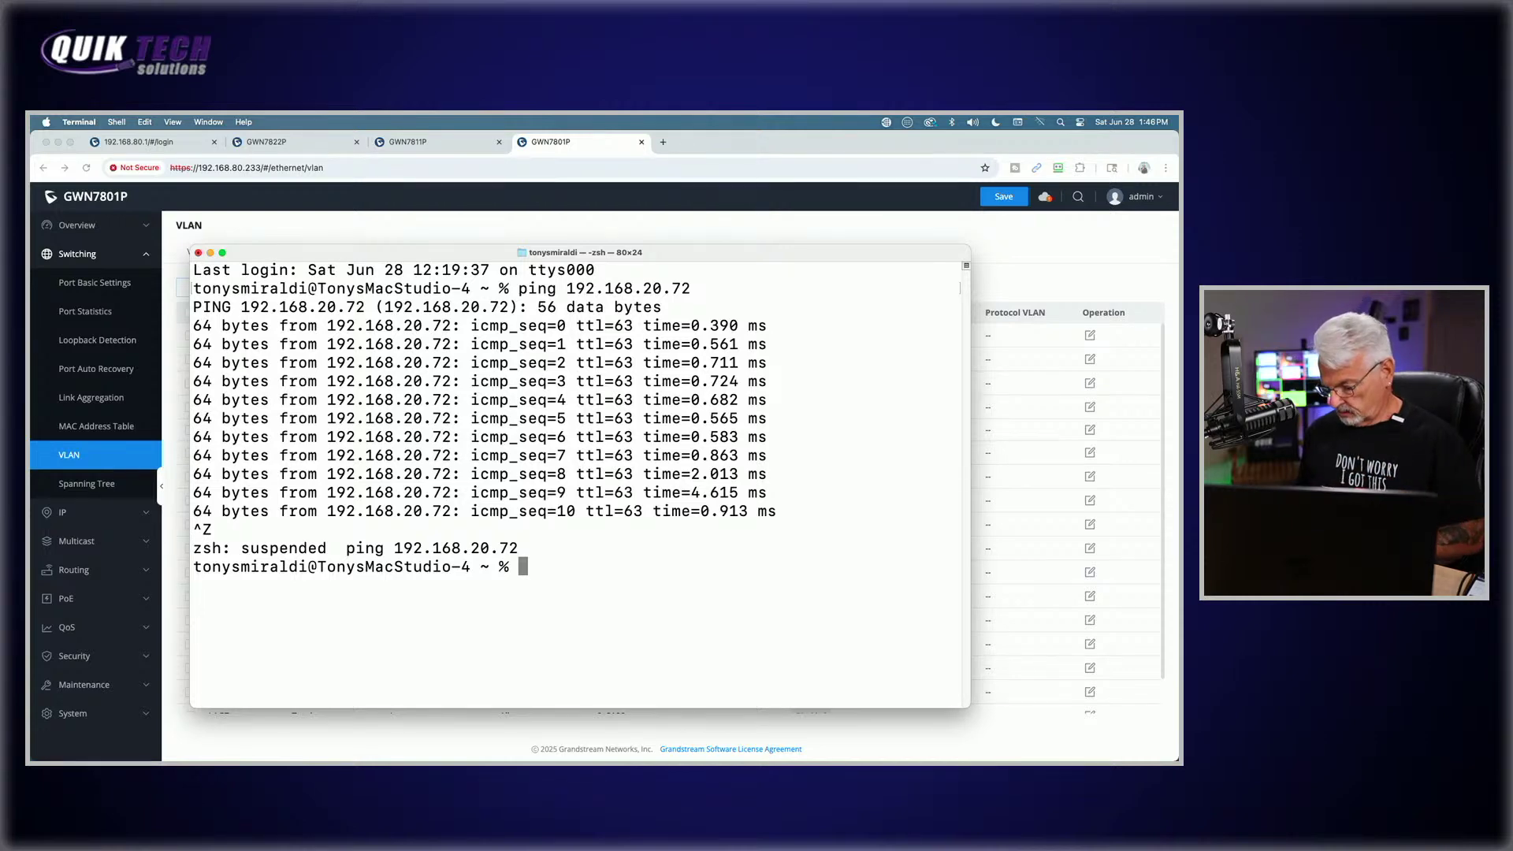
Ping 1.1.1.1, see it time out, then minimize Terminal.
{"action": "type", "text": "ping "}
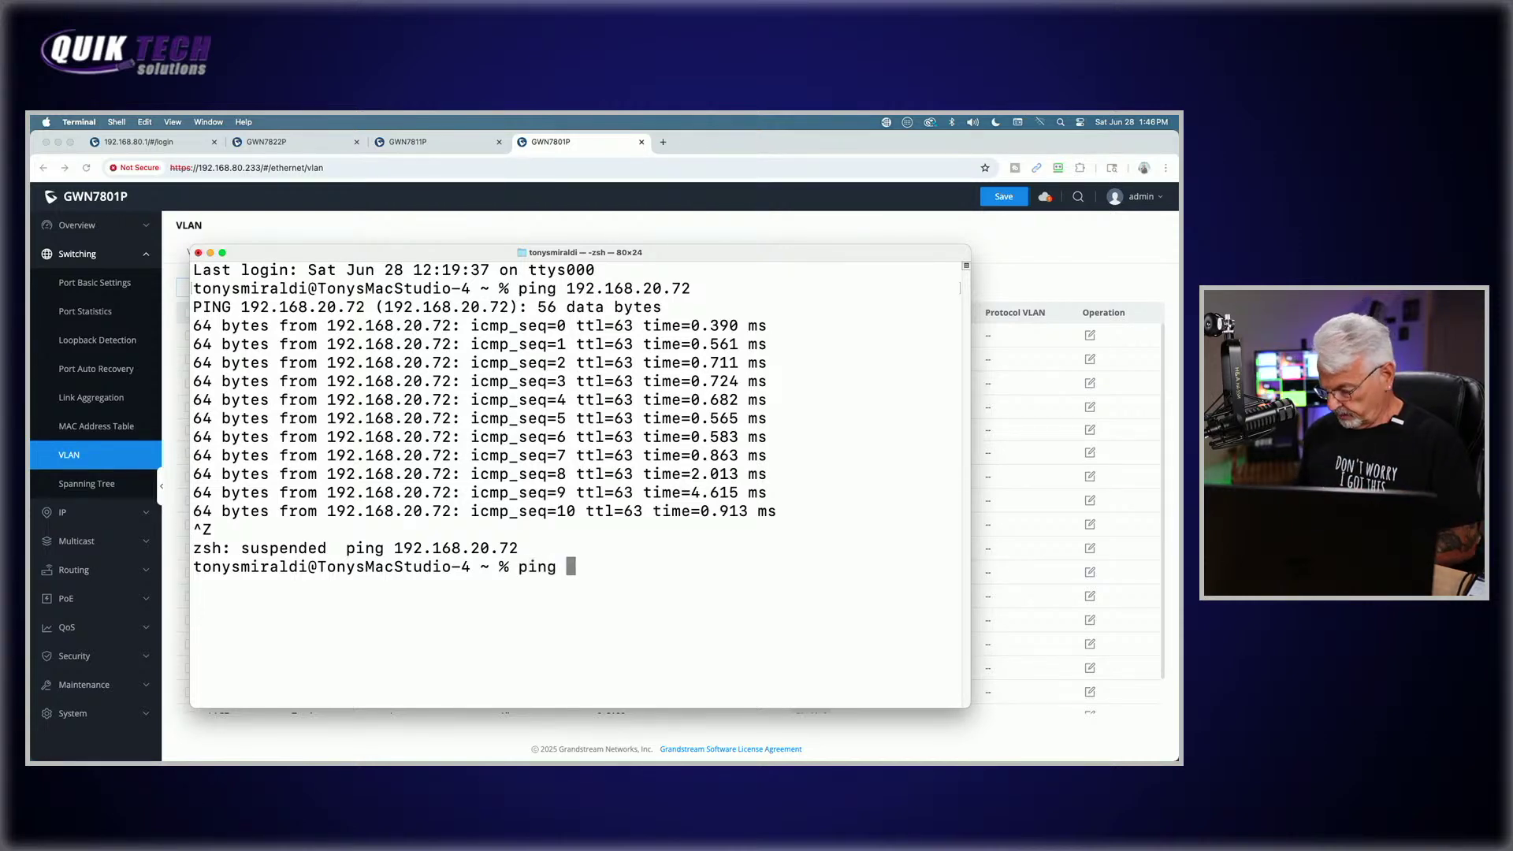
{"action": "type", "text": "1.1.1.1"}
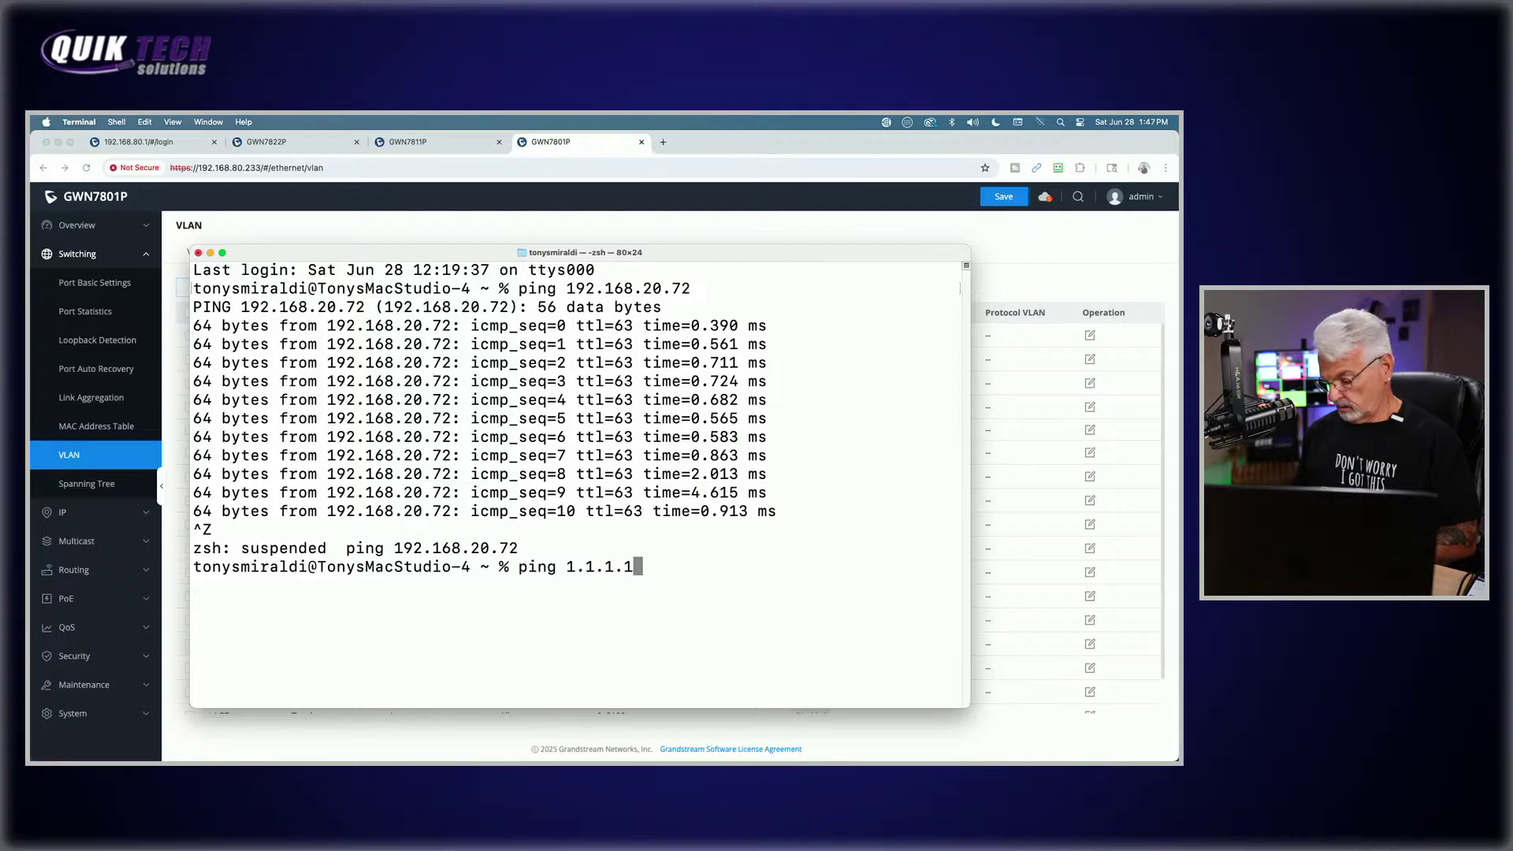
{"action": "key", "text": "Return"}
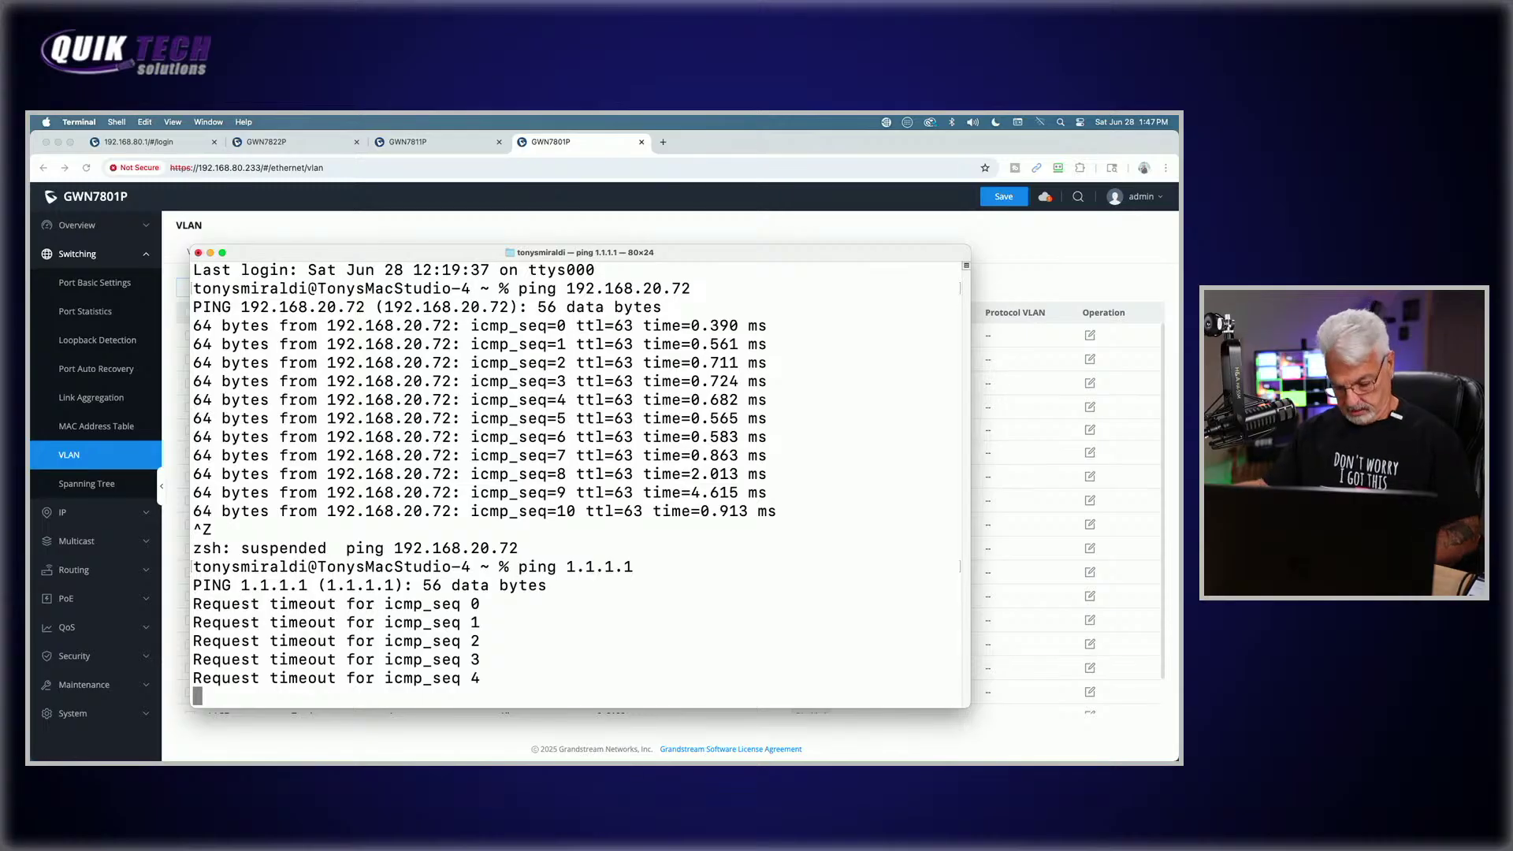
{"action": "key", "text": "ctrl+z"}
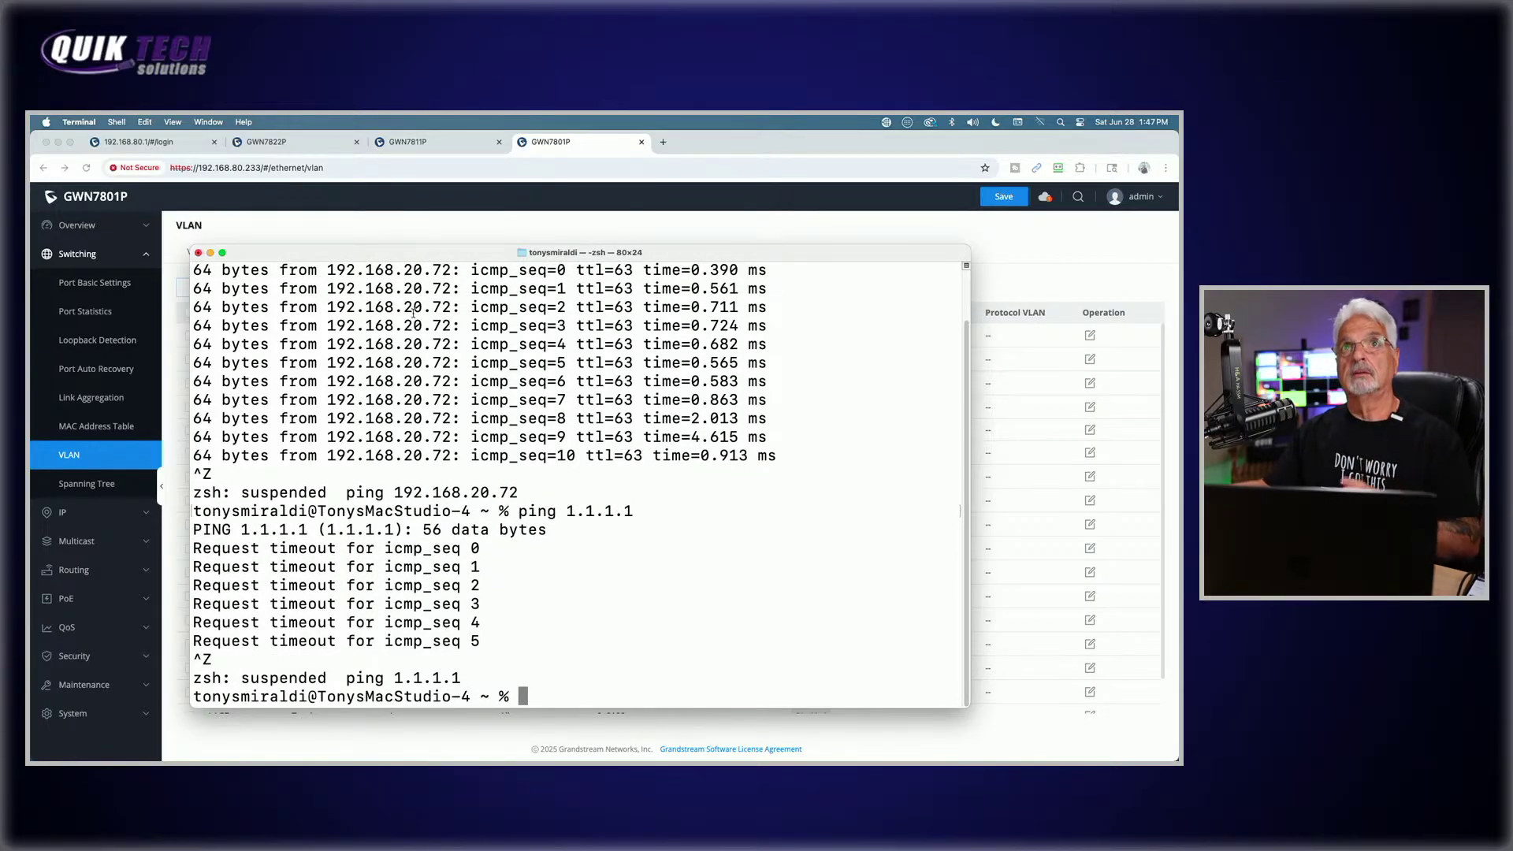
{"action": "left_click", "coordinate": [211, 253]}
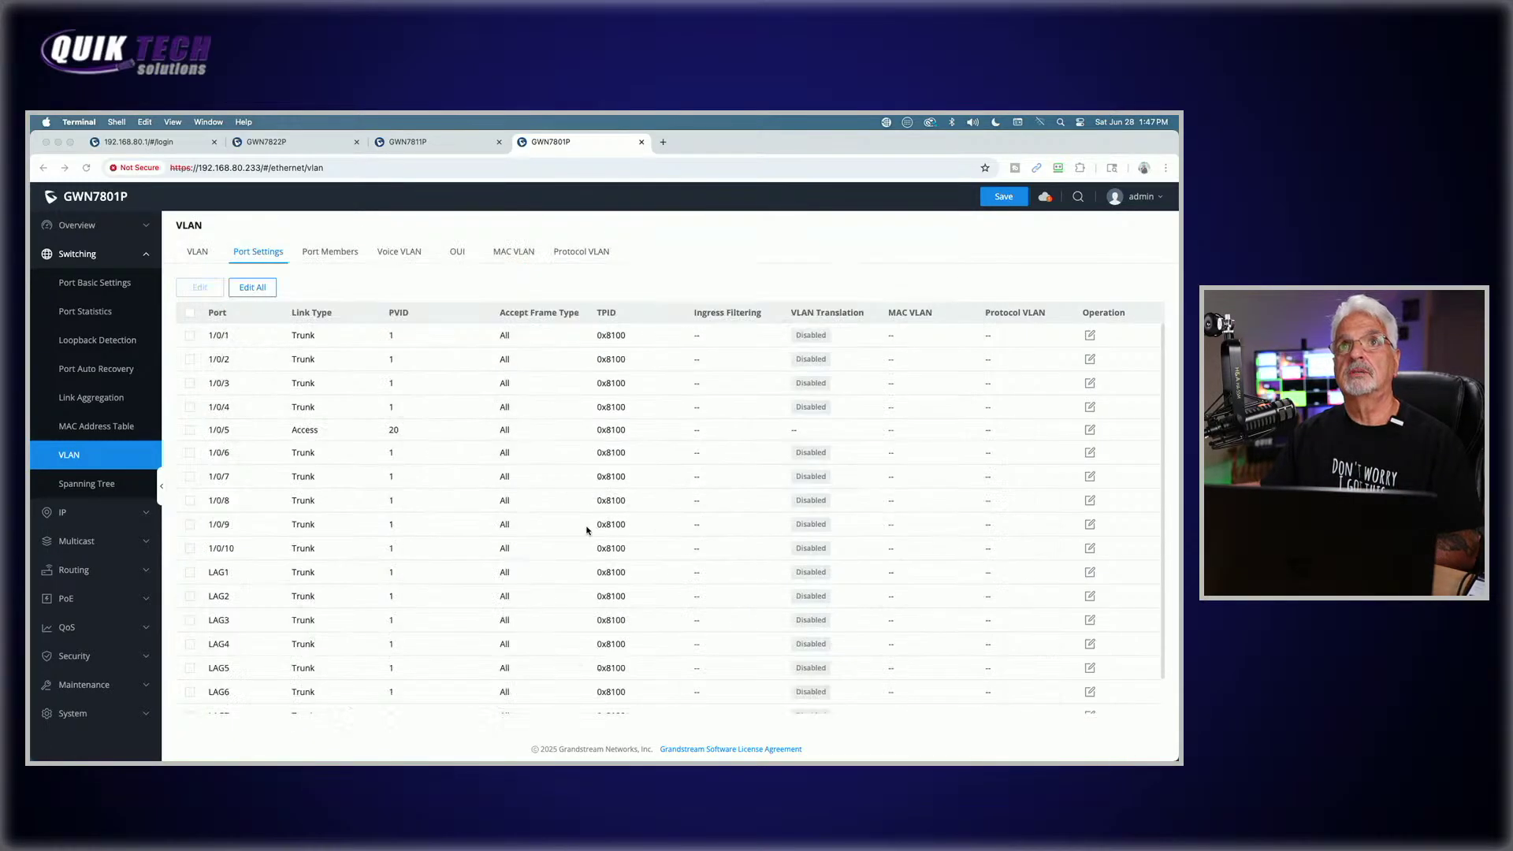
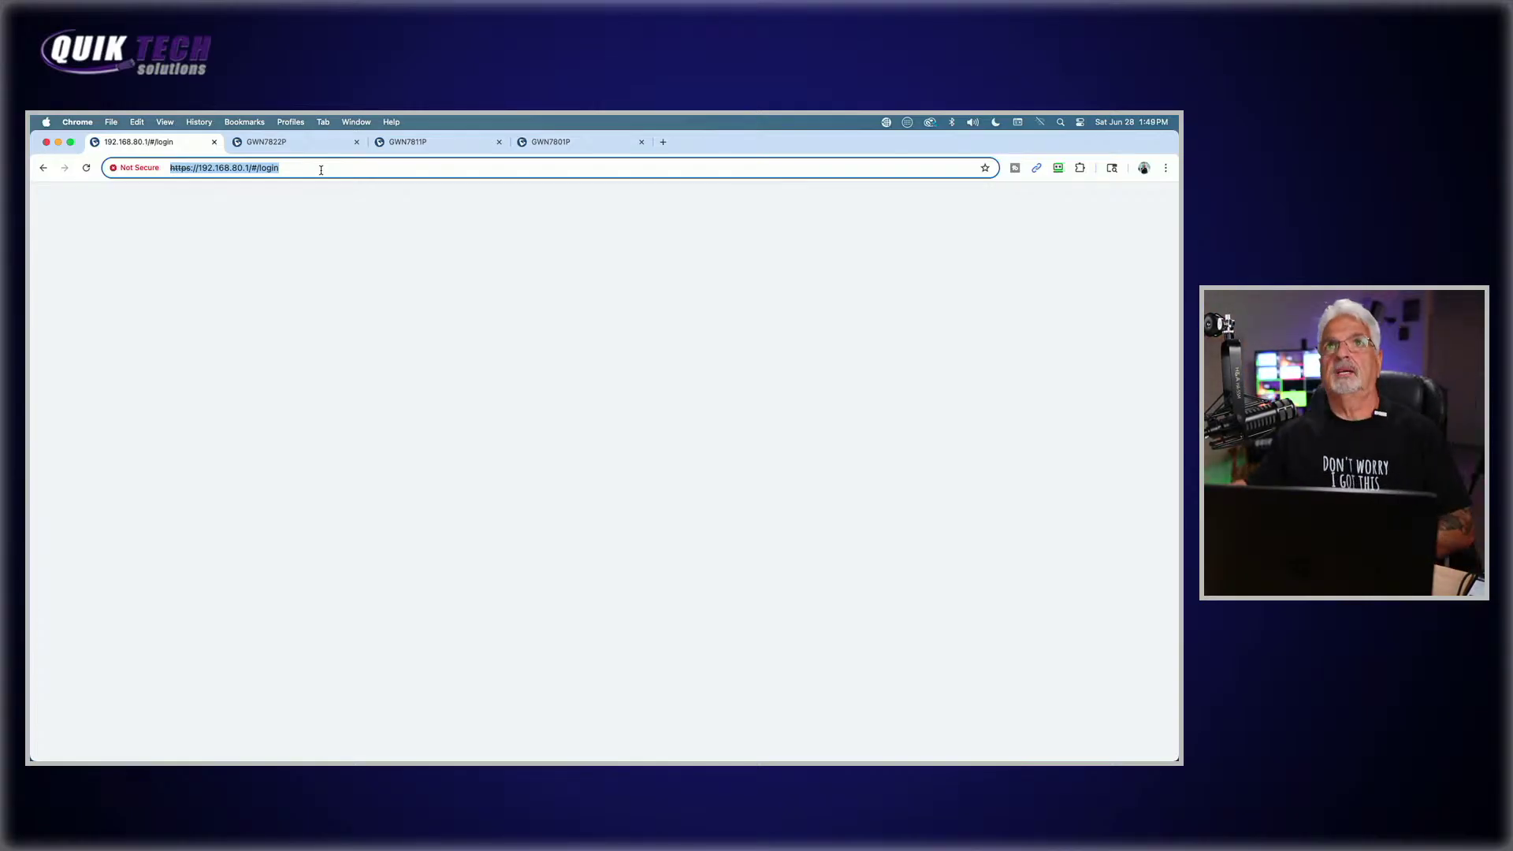
Reload the GWN7001 router login page and close the accidentally opened system menu.
{"action": "left_click", "coordinate": [85, 171]}
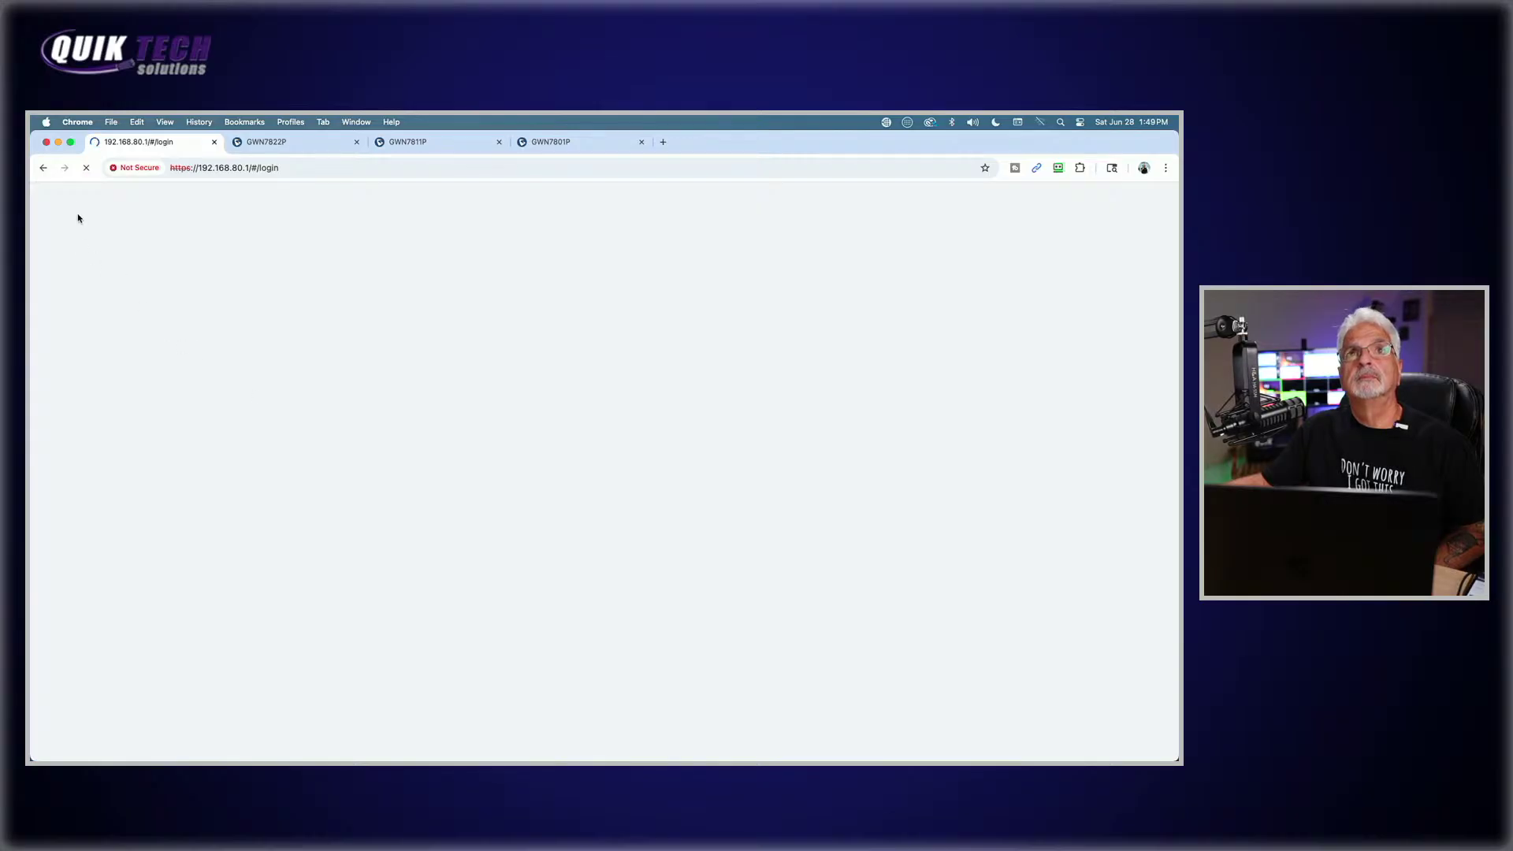
{"action": "left_click", "coordinate": [46, 122]}
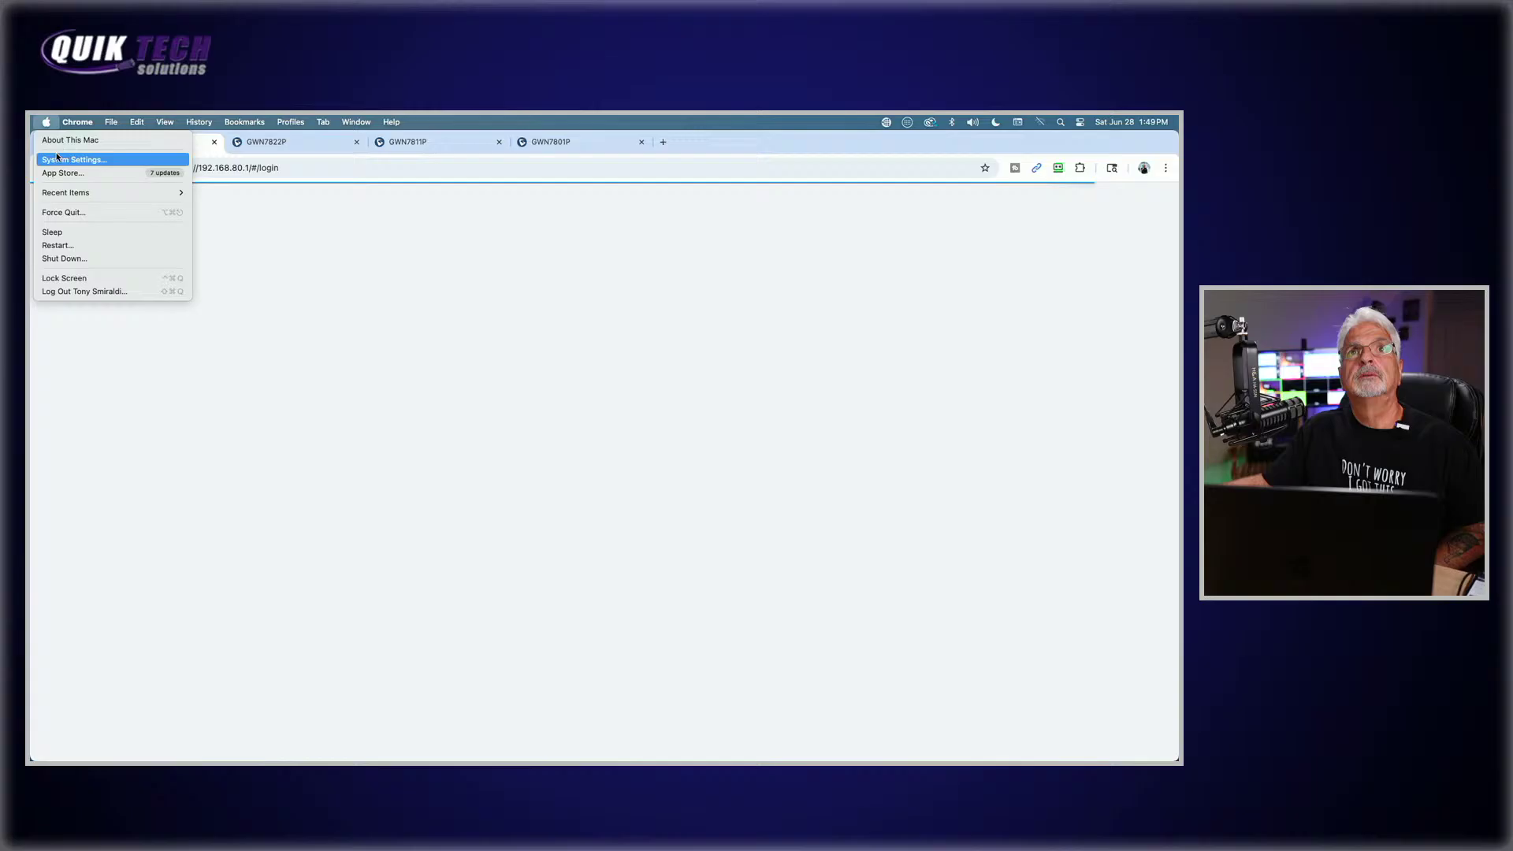
{"action": "left_click", "coordinate": [56, 159]}
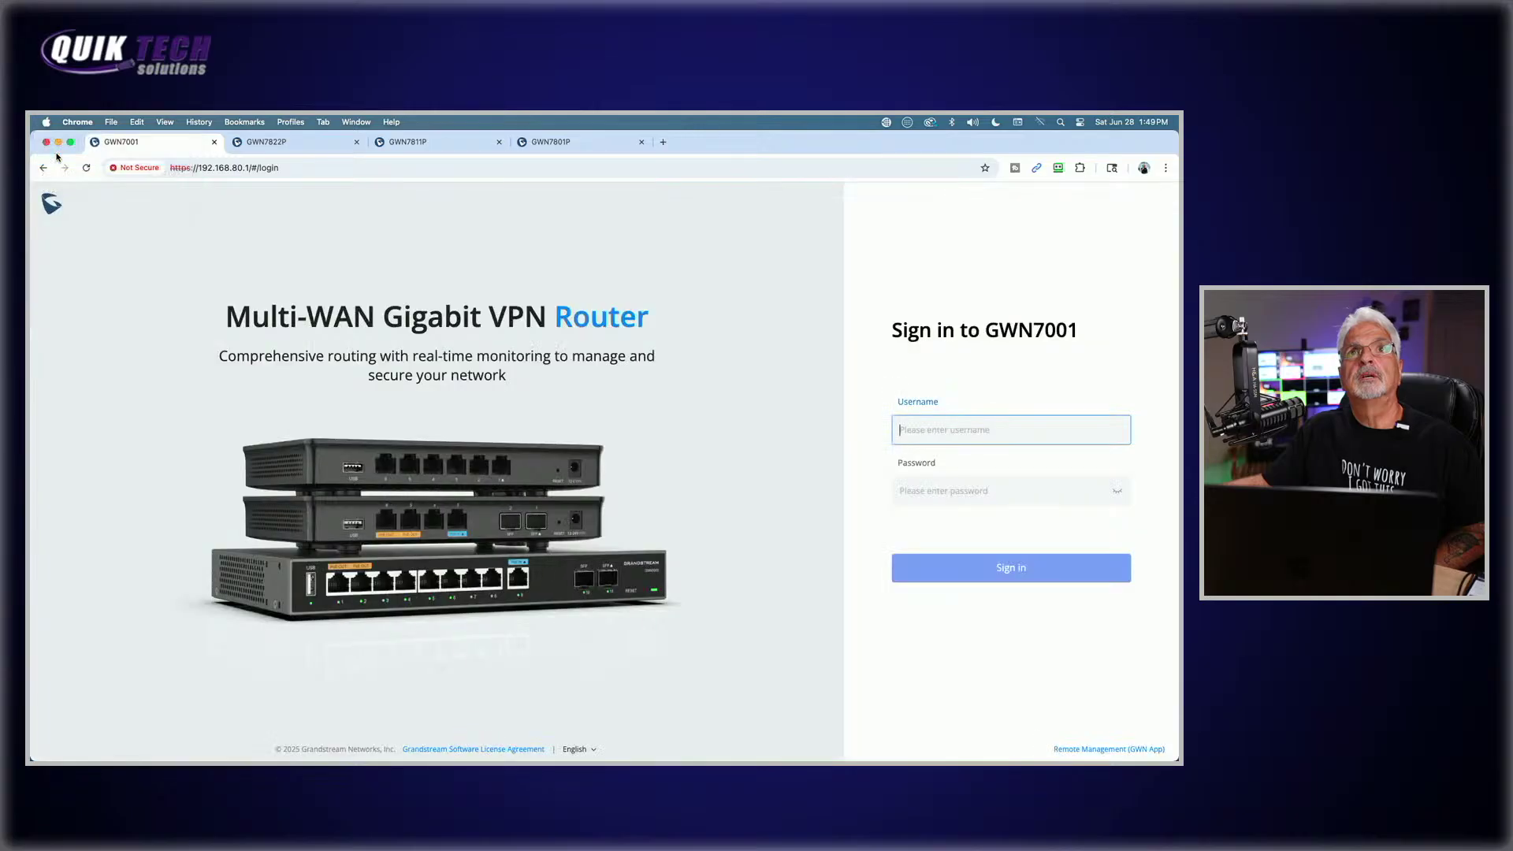
Sign in as admin, retyping the password after the first attempt is rejected.
{"action": "left_click", "coordinate": [914, 440]}
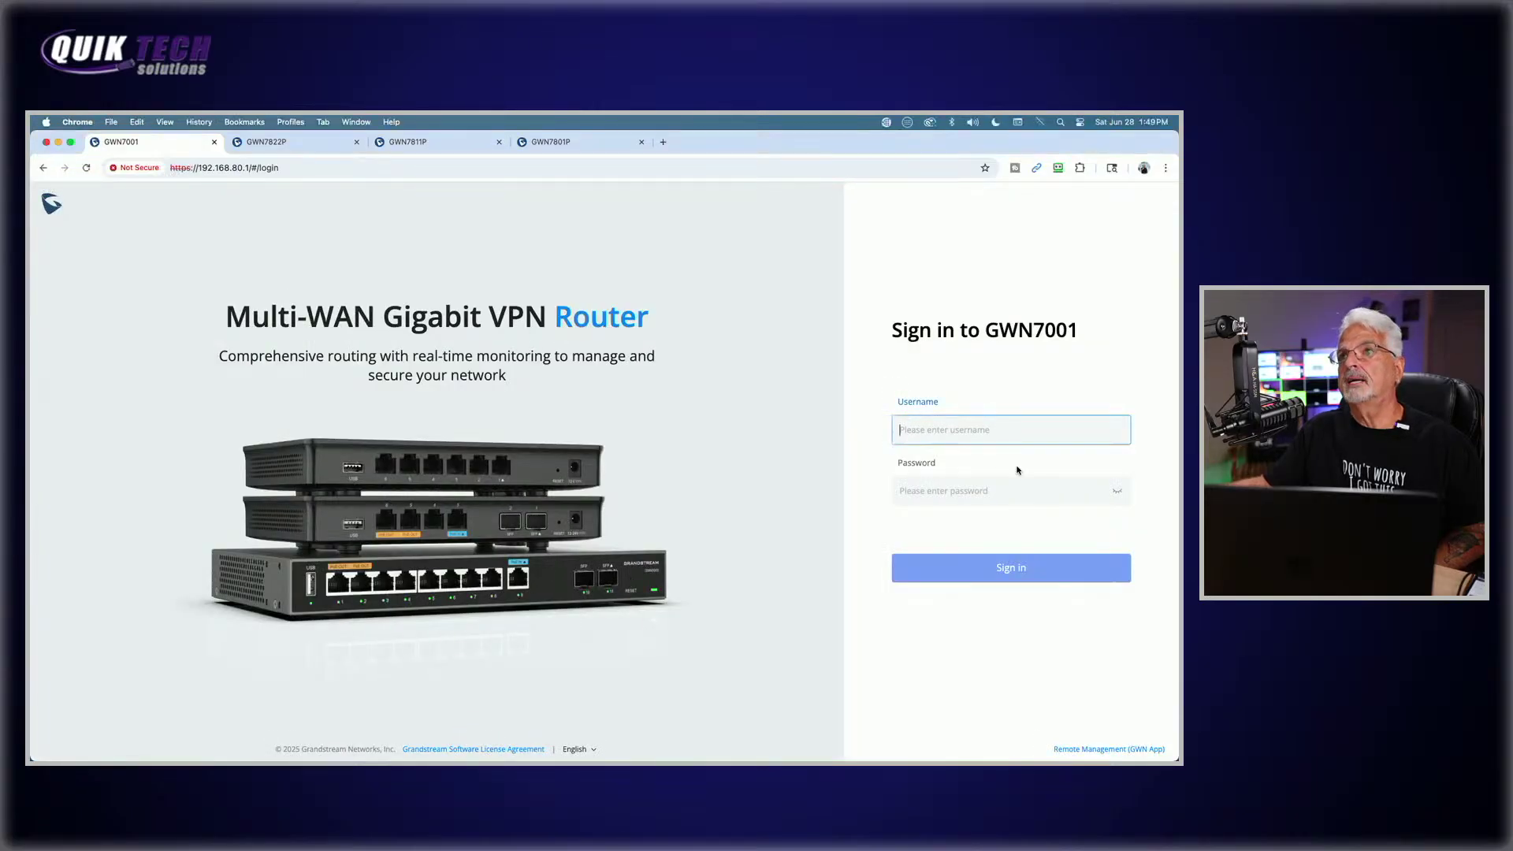
{"action": "type", "text": "admin"}
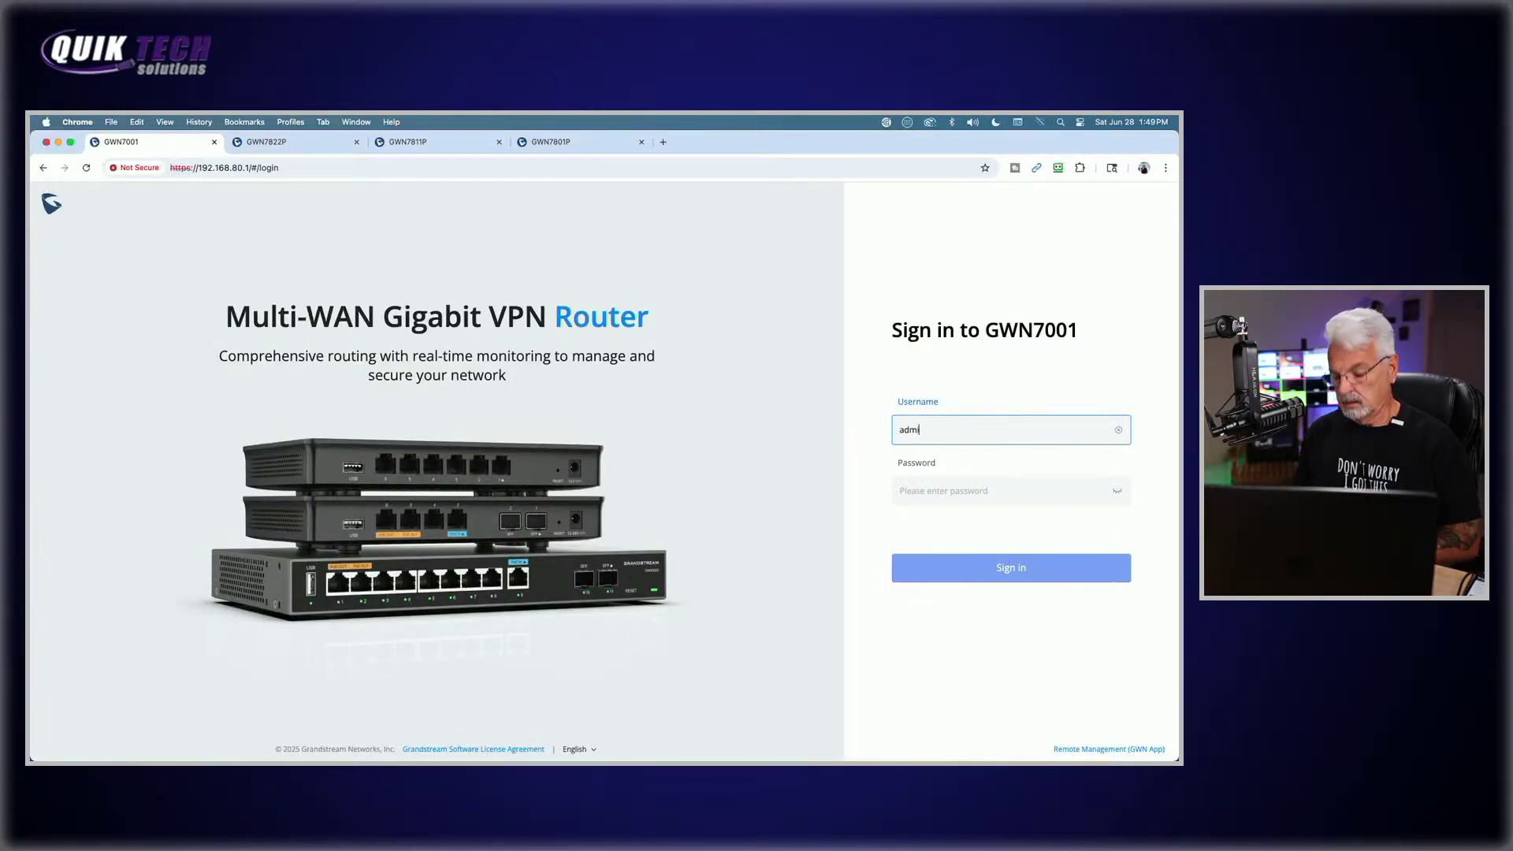
{"action": "key", "text": "Tab"}
{"action": "type", "text": "********"}
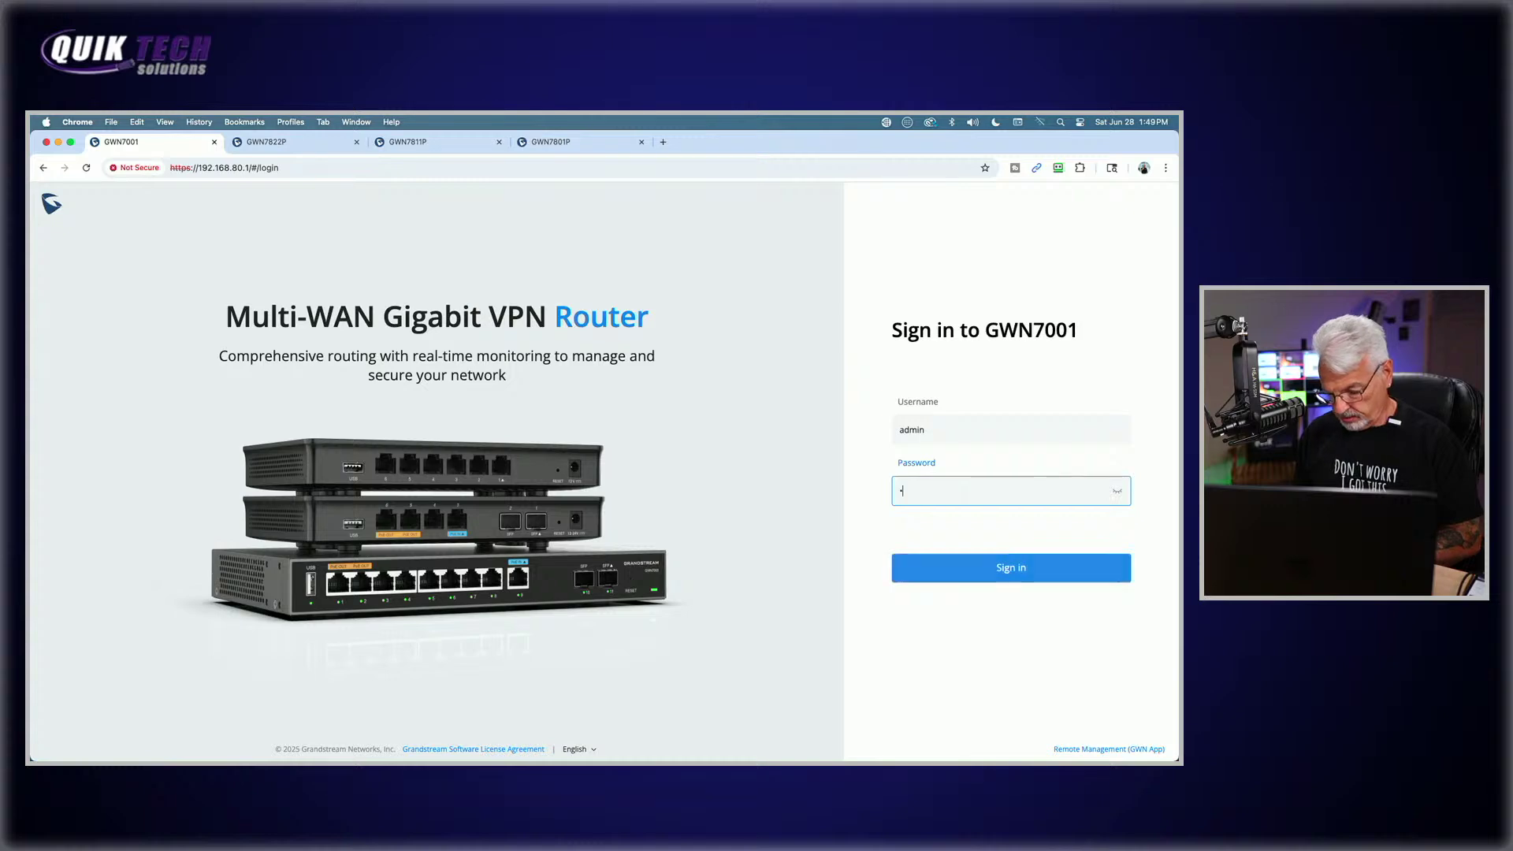
{"action": "key", "text": "Return"}
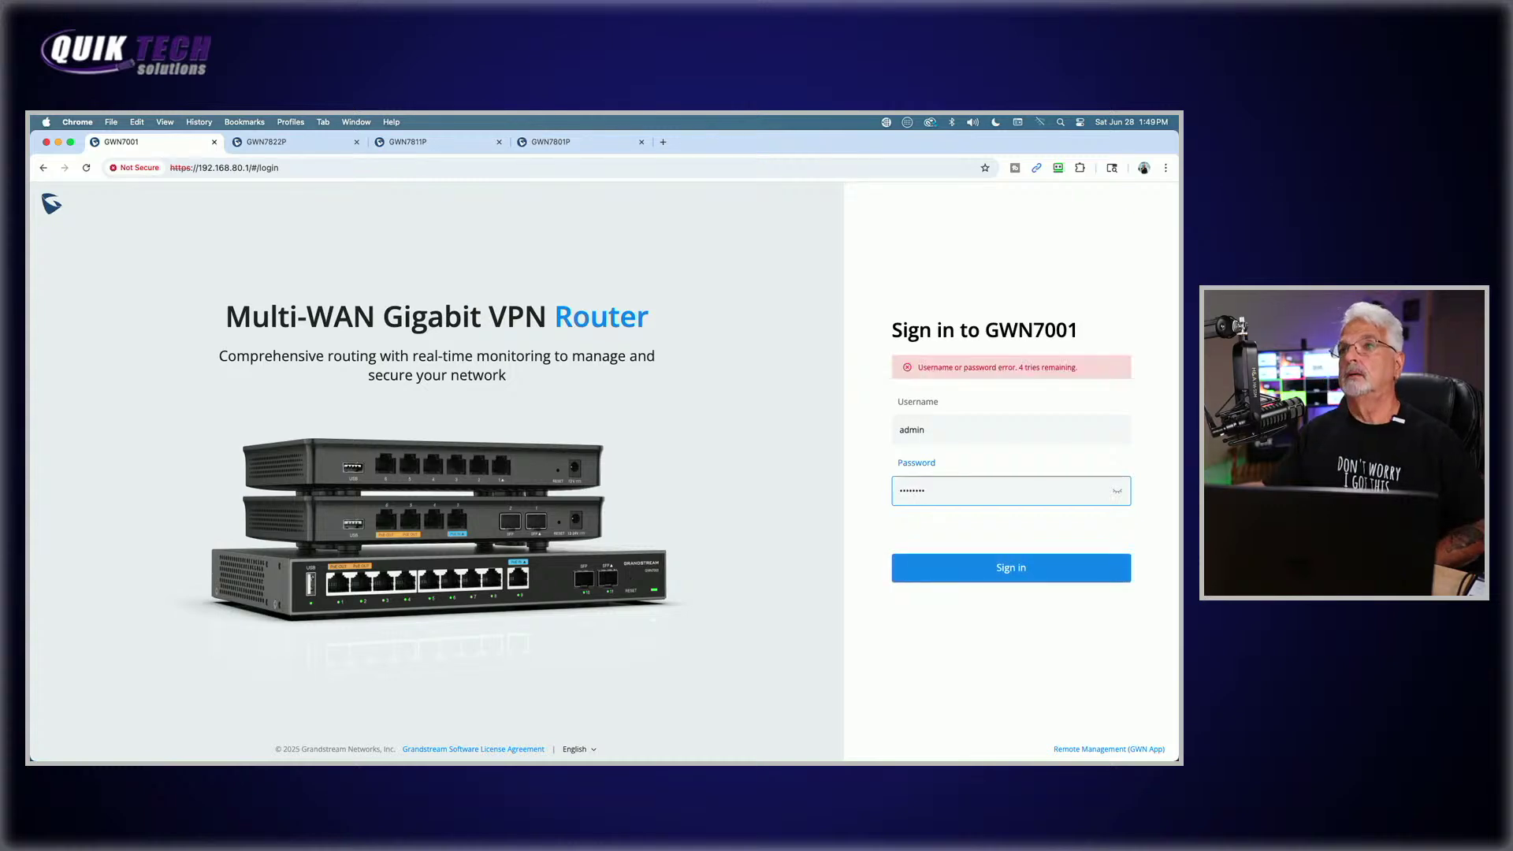
{"action": "left_click_drag", "start_coordinate": [976, 494], "coordinate": [881, 483]}
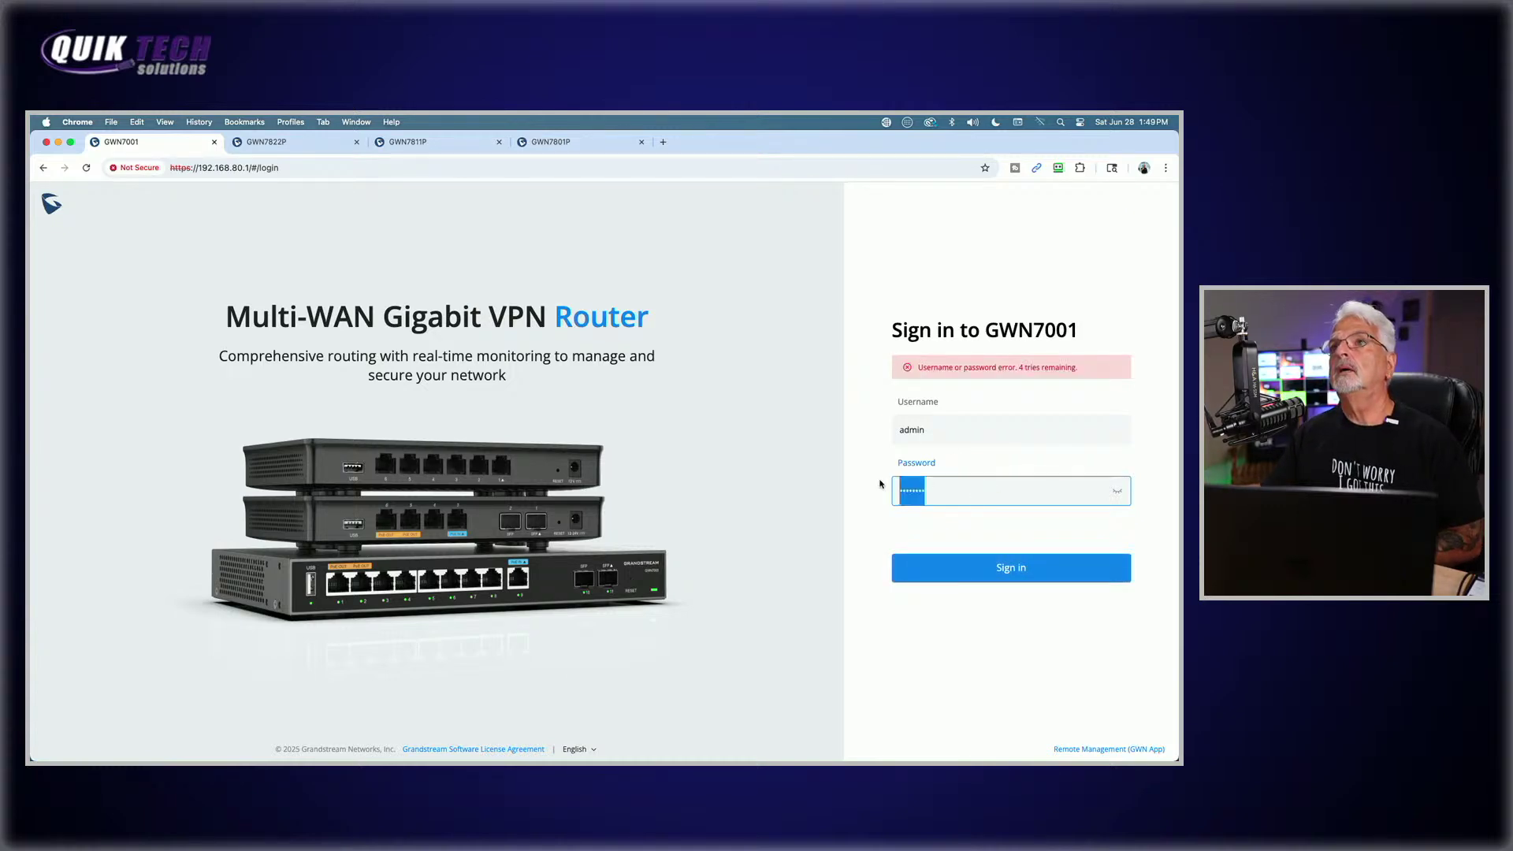
{"action": "type", "text": "*********"}
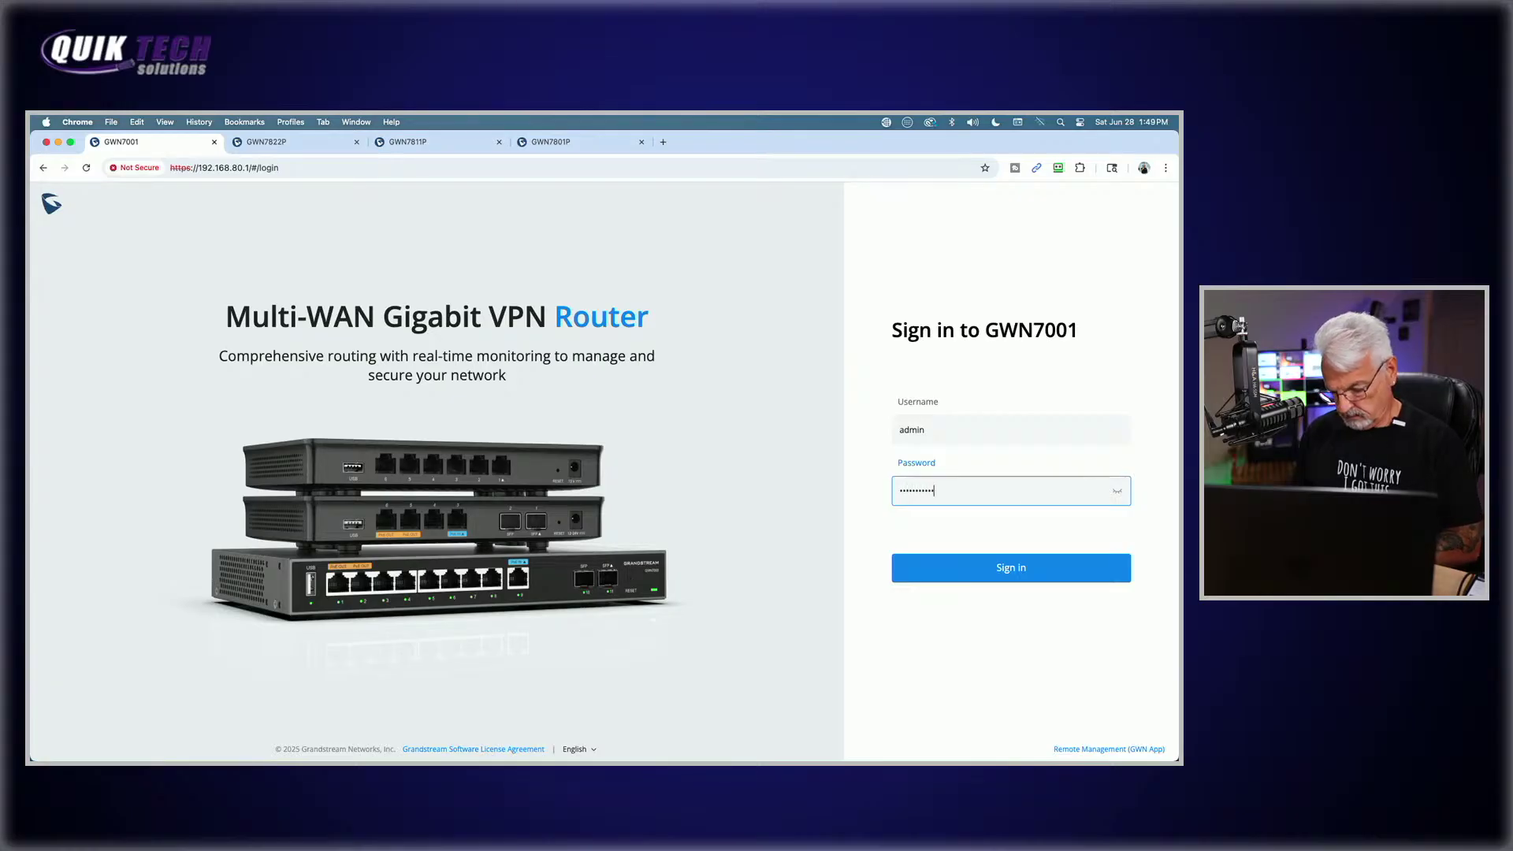
{"action": "key", "text": "Return"}
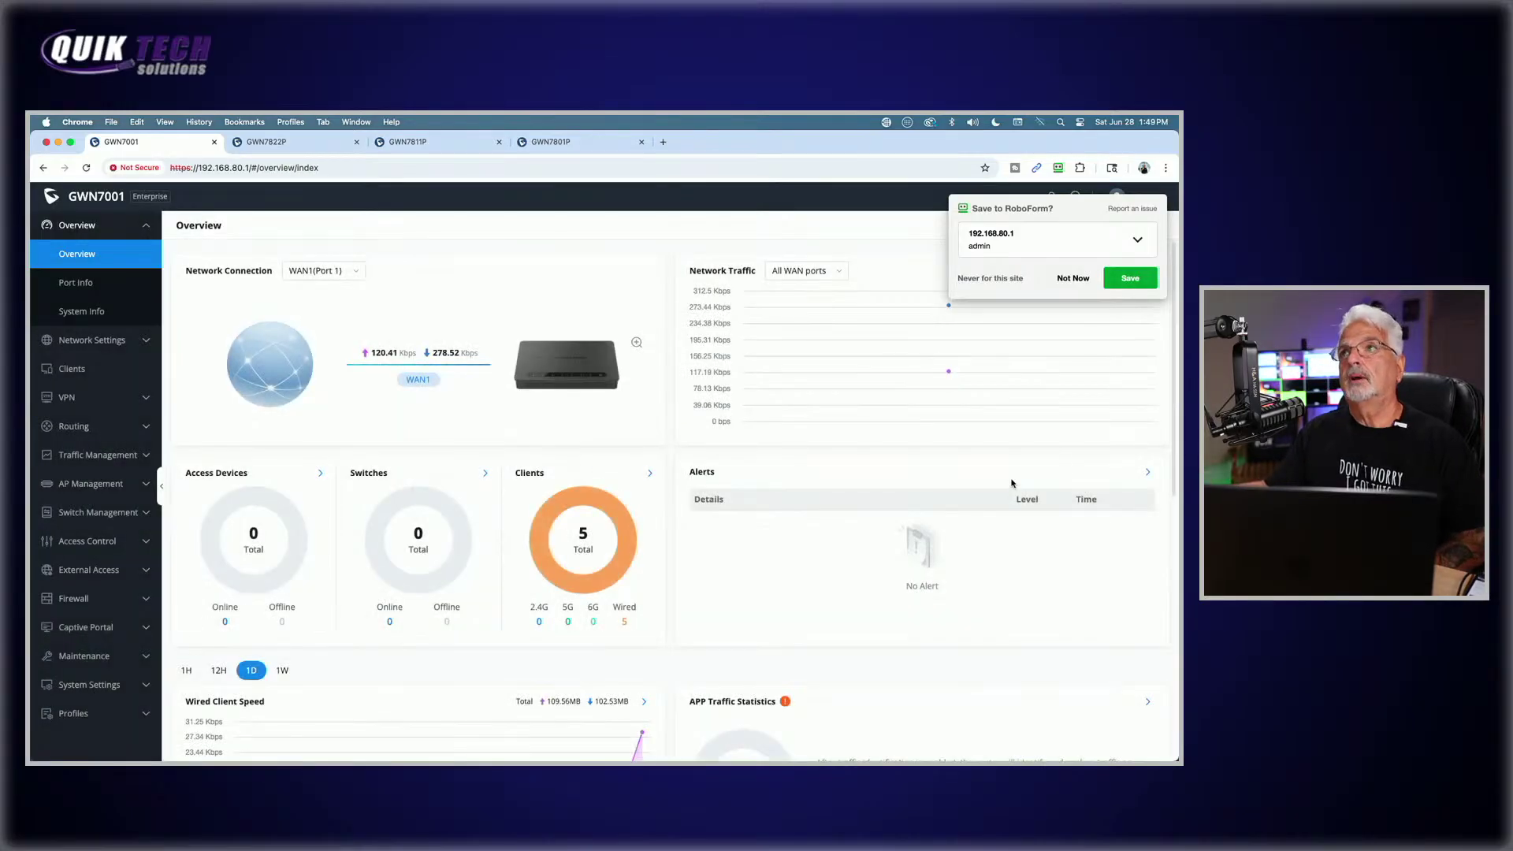
Dismiss the RoboForm save prompt, expand Routing in the sidebar and go to Policy Routes.
{"action": "left_click", "coordinate": [1068, 279]}
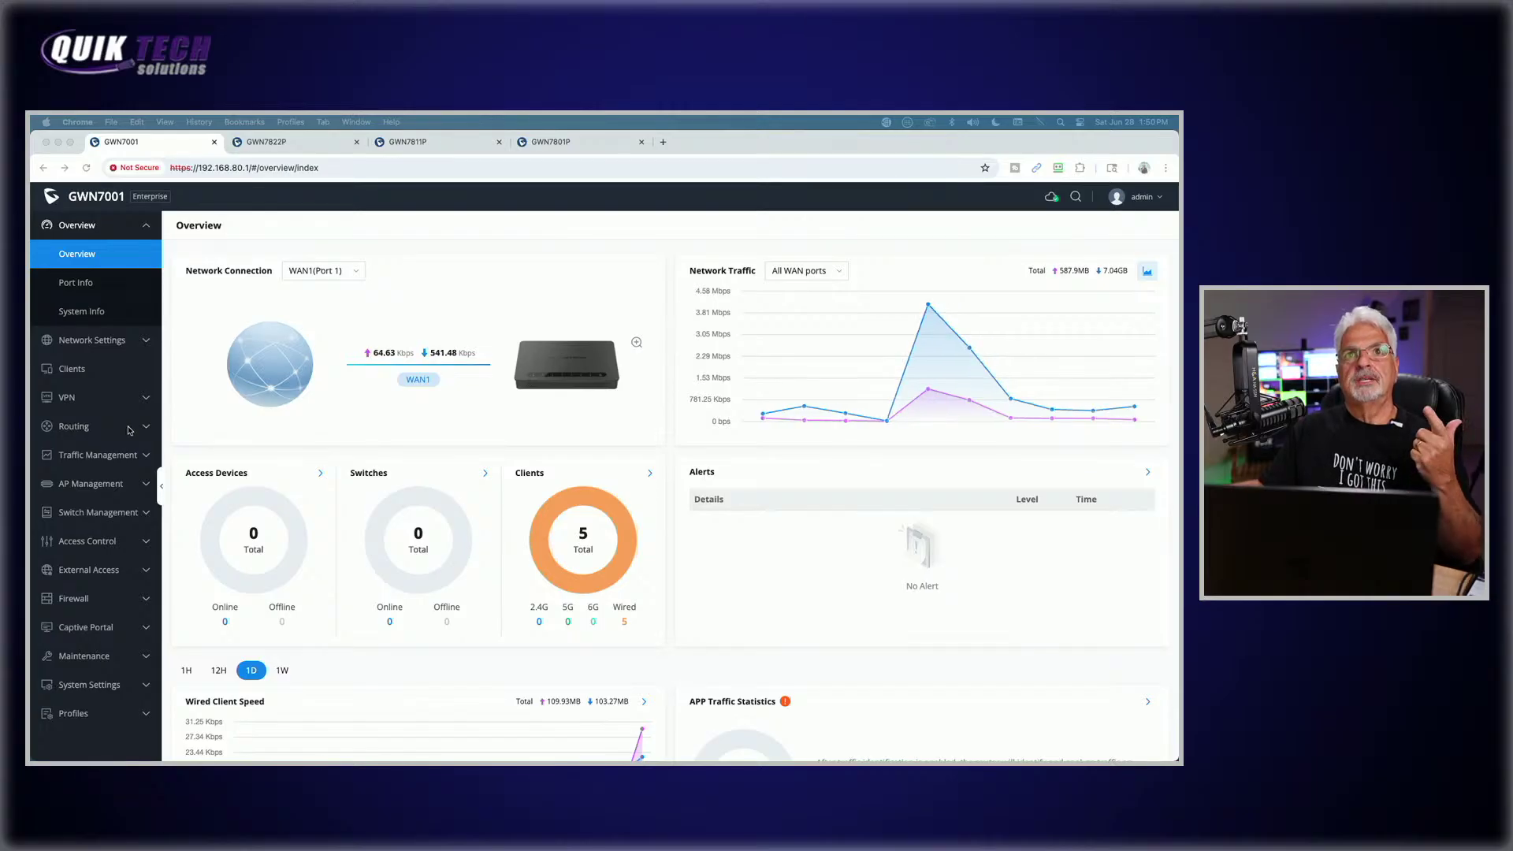
{"action": "left_click", "coordinate": [134, 432]}
{"action": "left_click", "coordinate": [135, 431]}
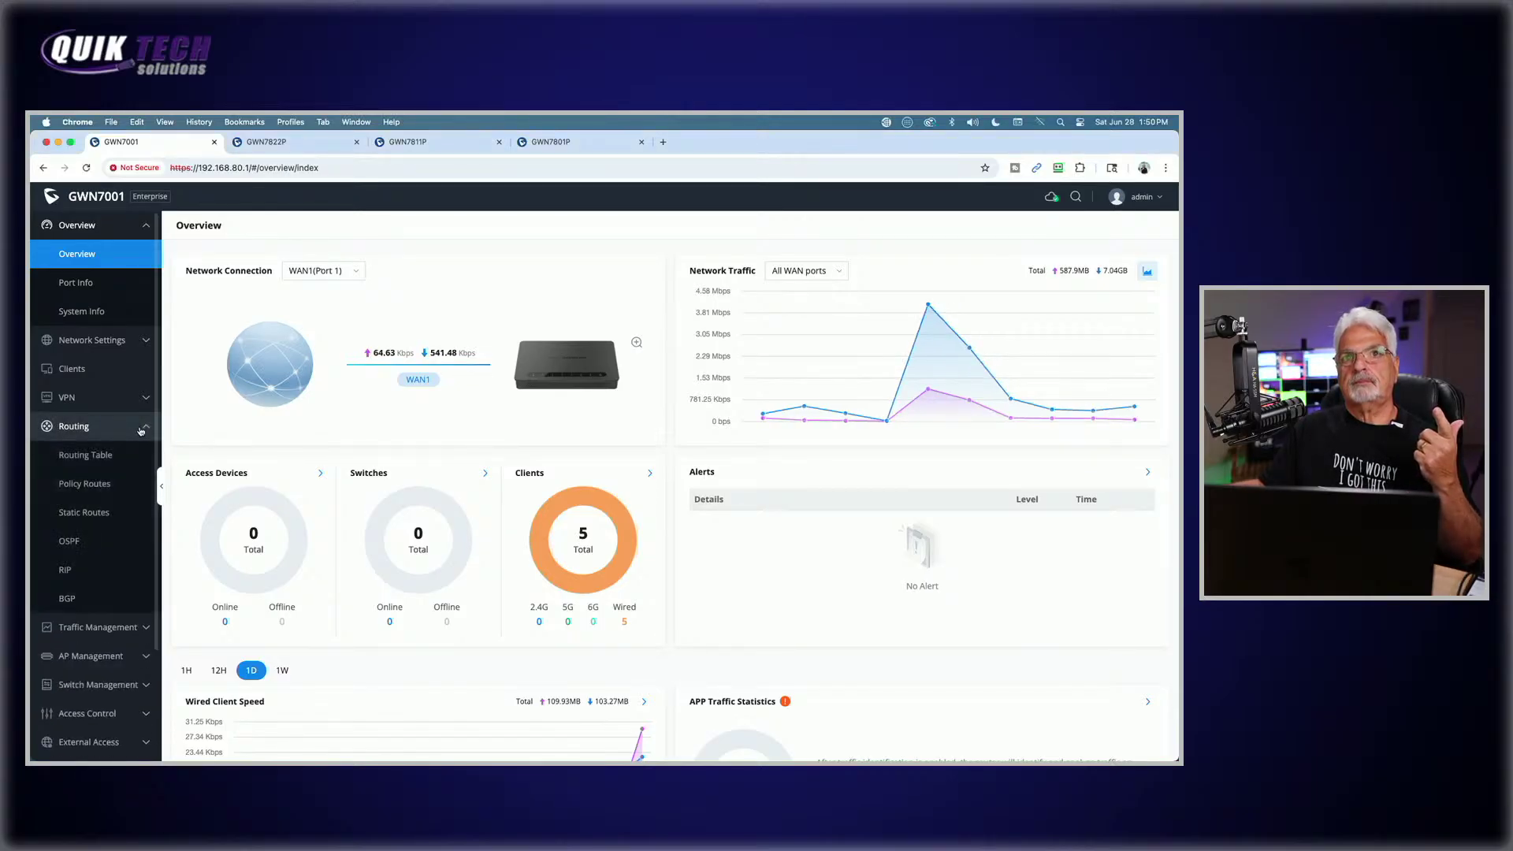
{"action": "left_click", "coordinate": [85, 484]}
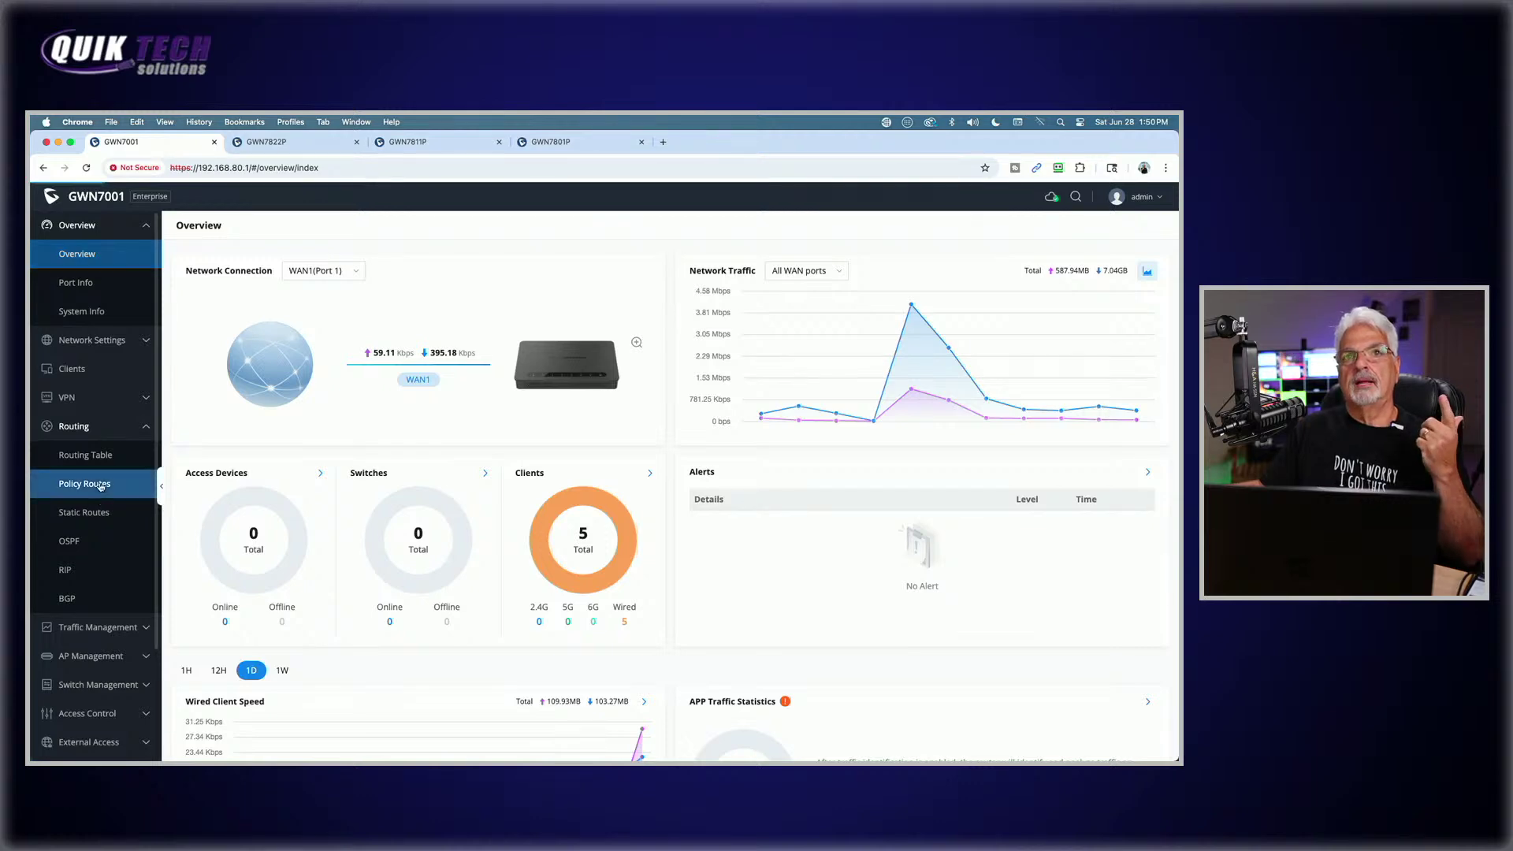
Start a new IPv4 static route named 'vlan 10 traffic' and enable it.
{"action": "left_click", "coordinate": [86, 428]}
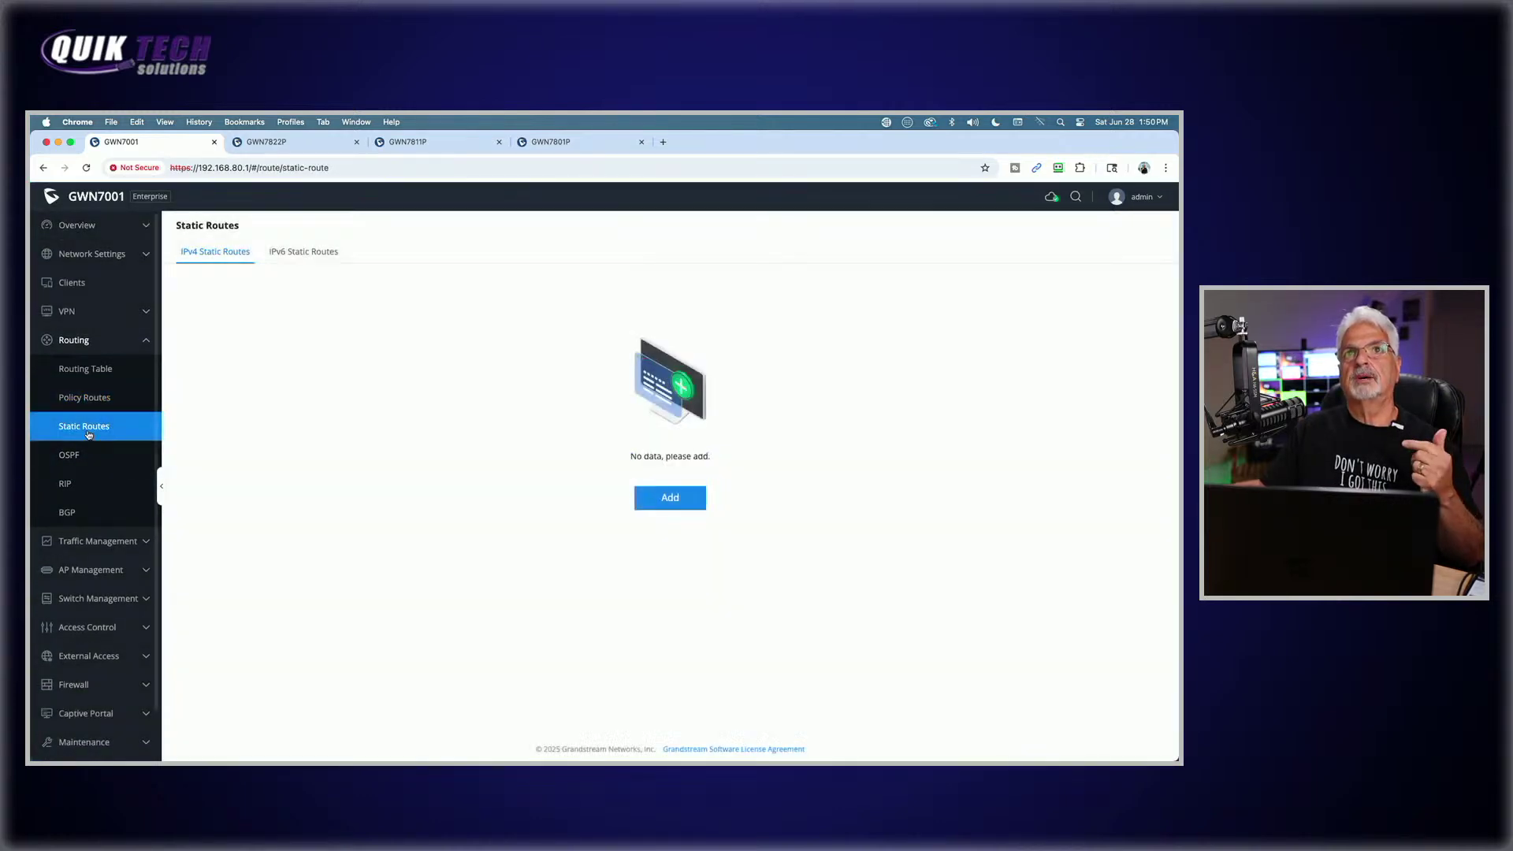
{"action": "left_click", "coordinate": [683, 506]}
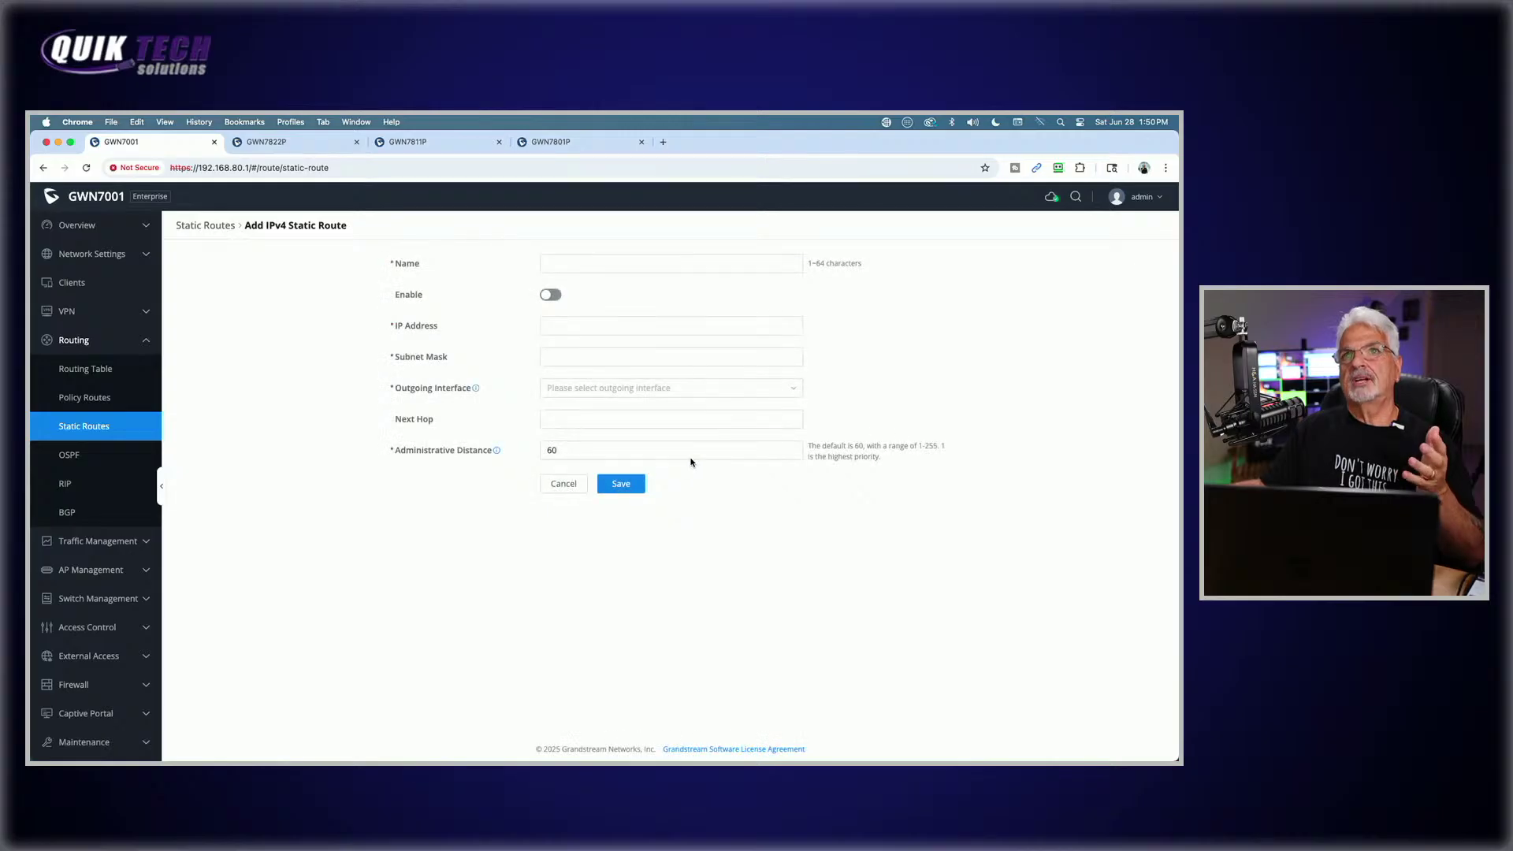
{"action": "left_click", "coordinate": [562, 268]}
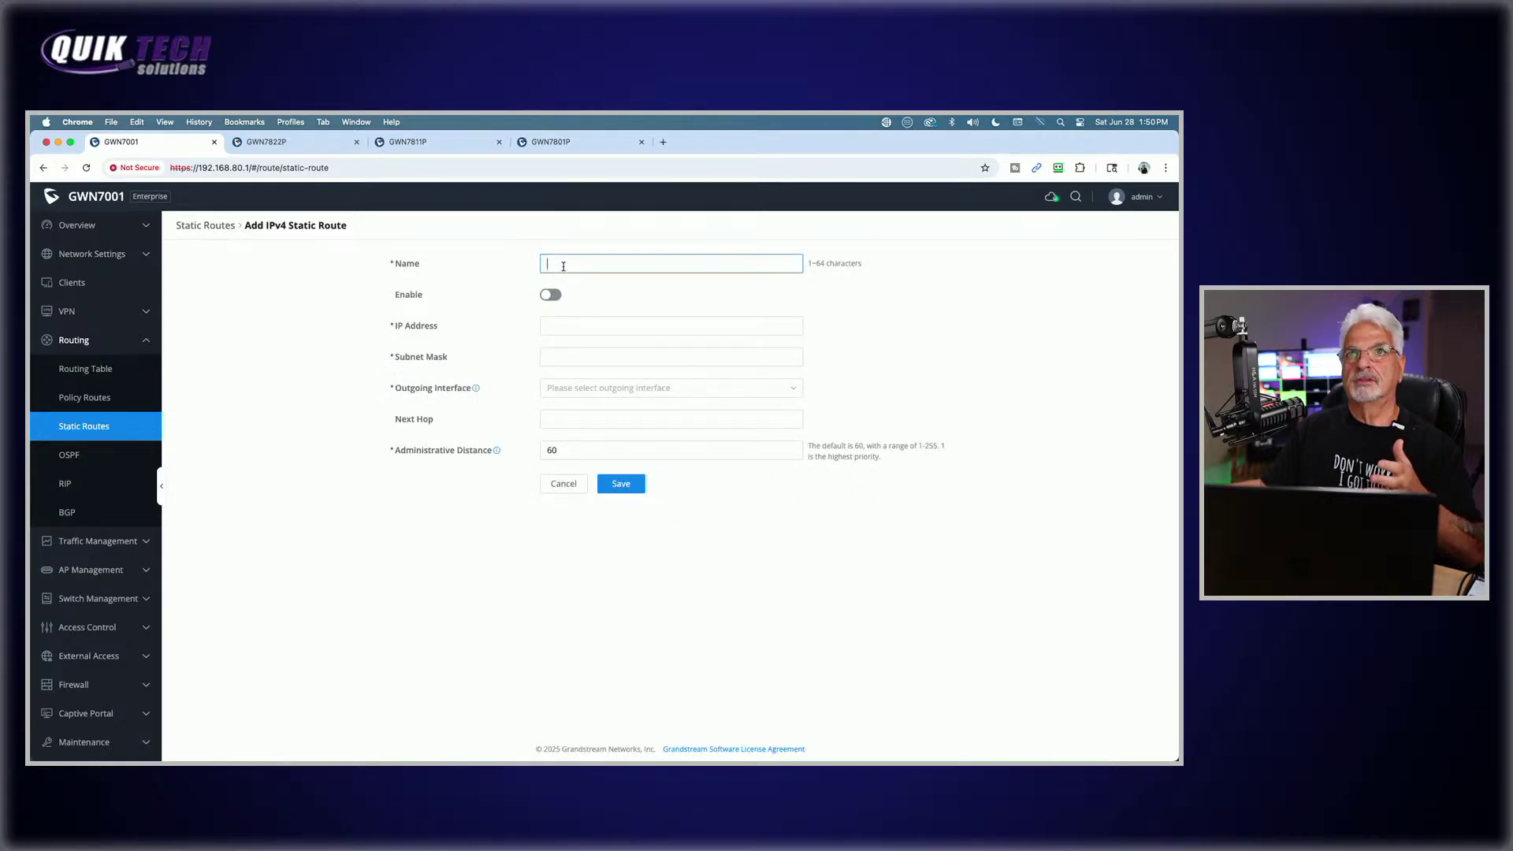
{"action": "type", "text": "v"}
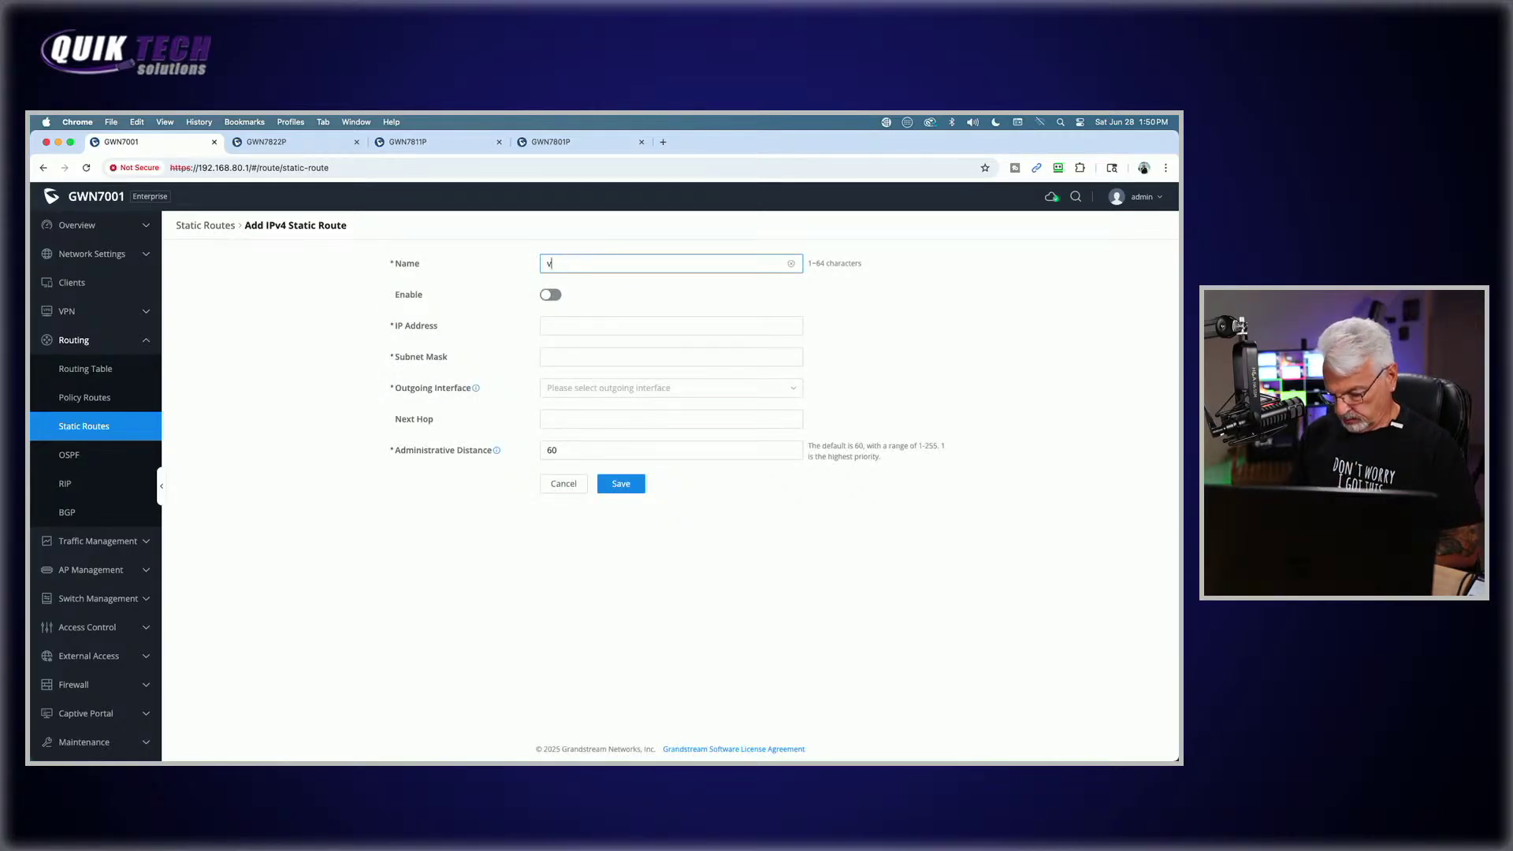
{"action": "type", "text": "lan "}
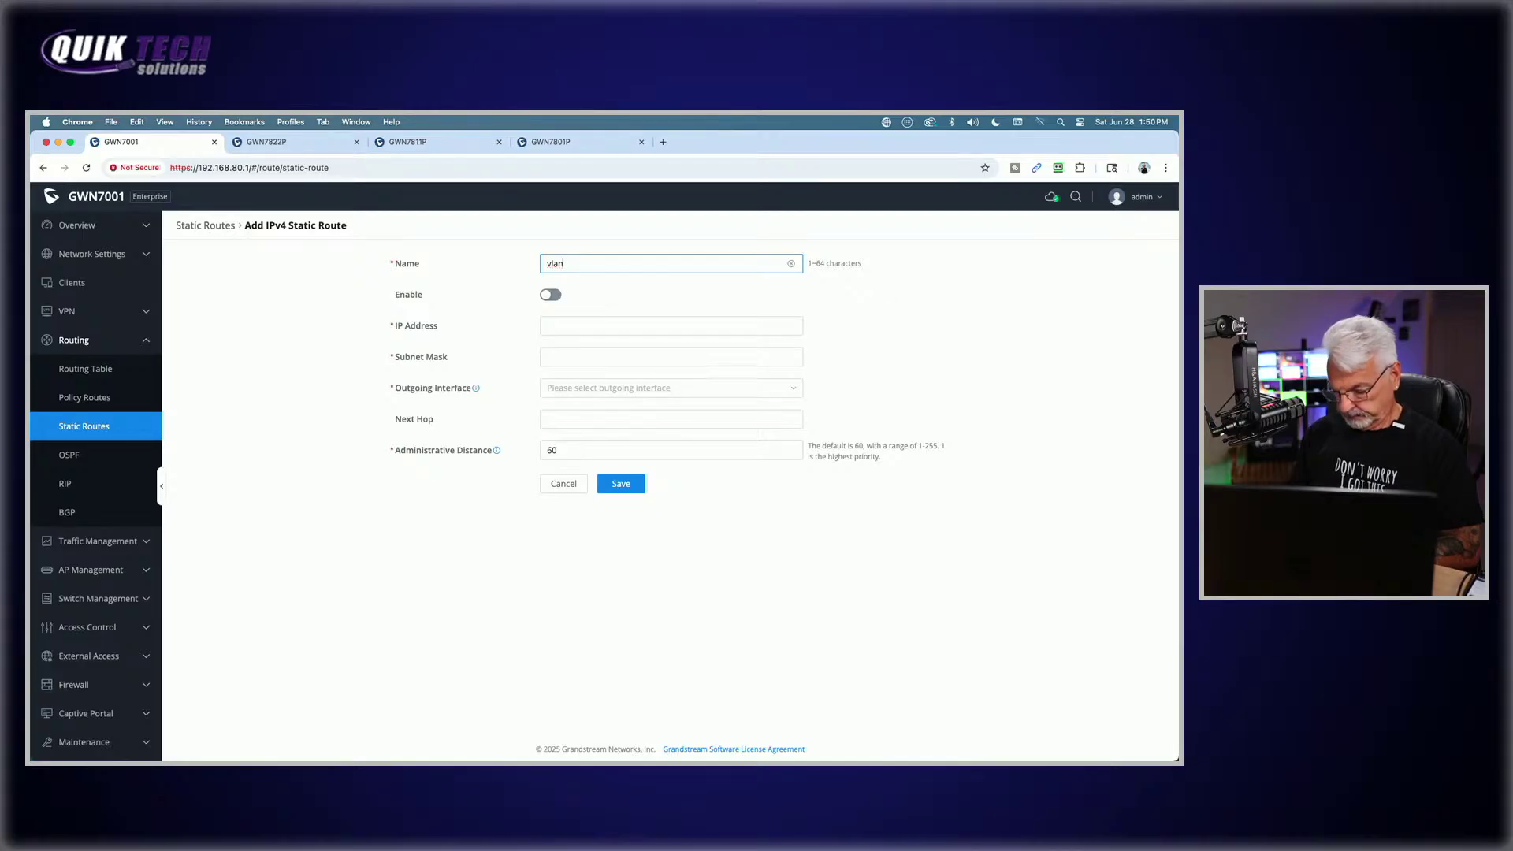
{"action": "type", "text": "10"}
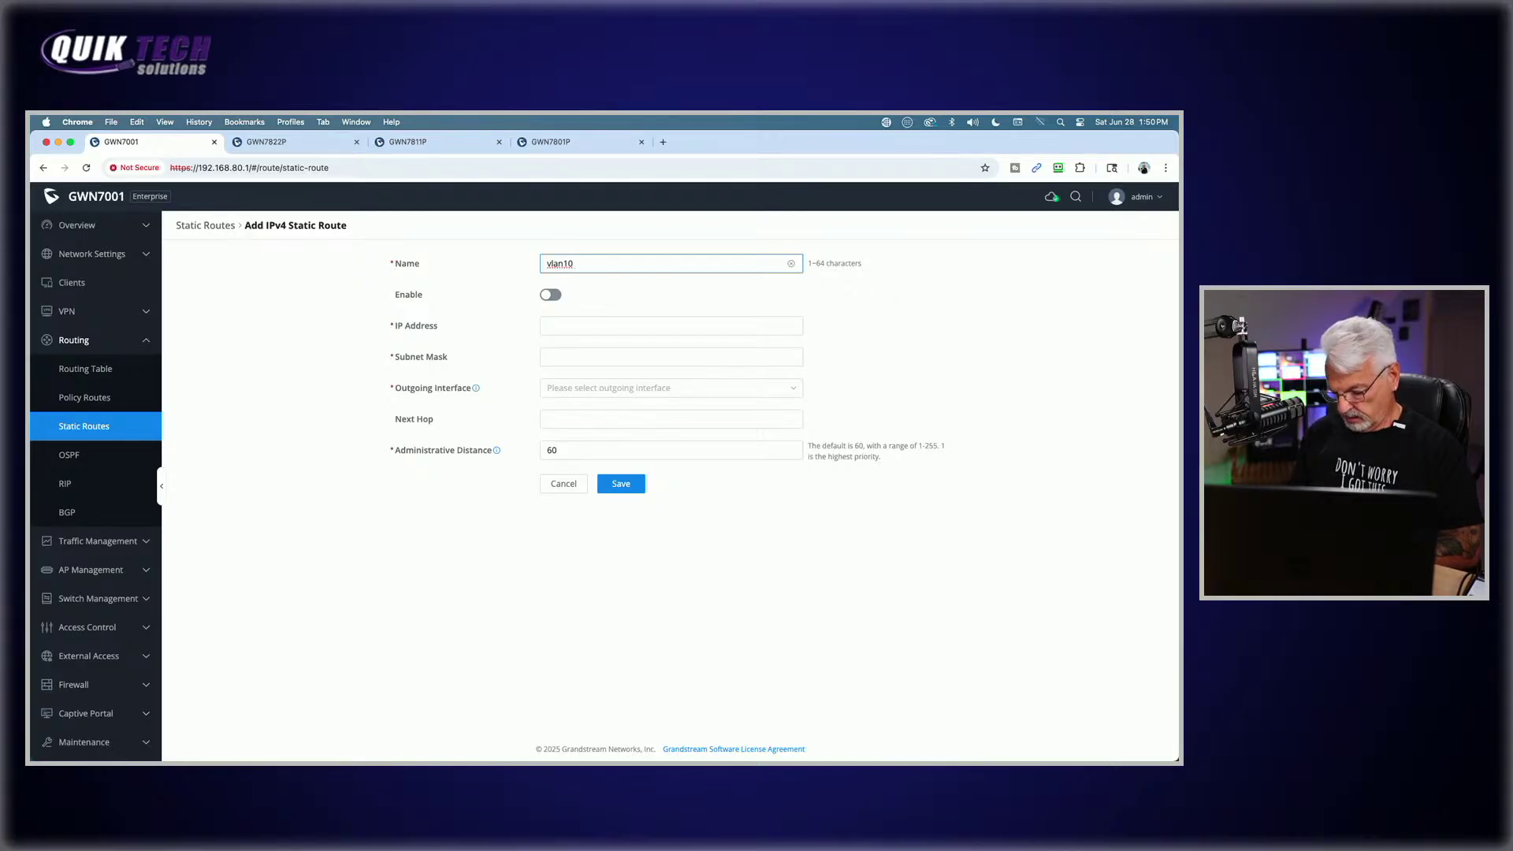
{"action": "type", "text": " traffic"}
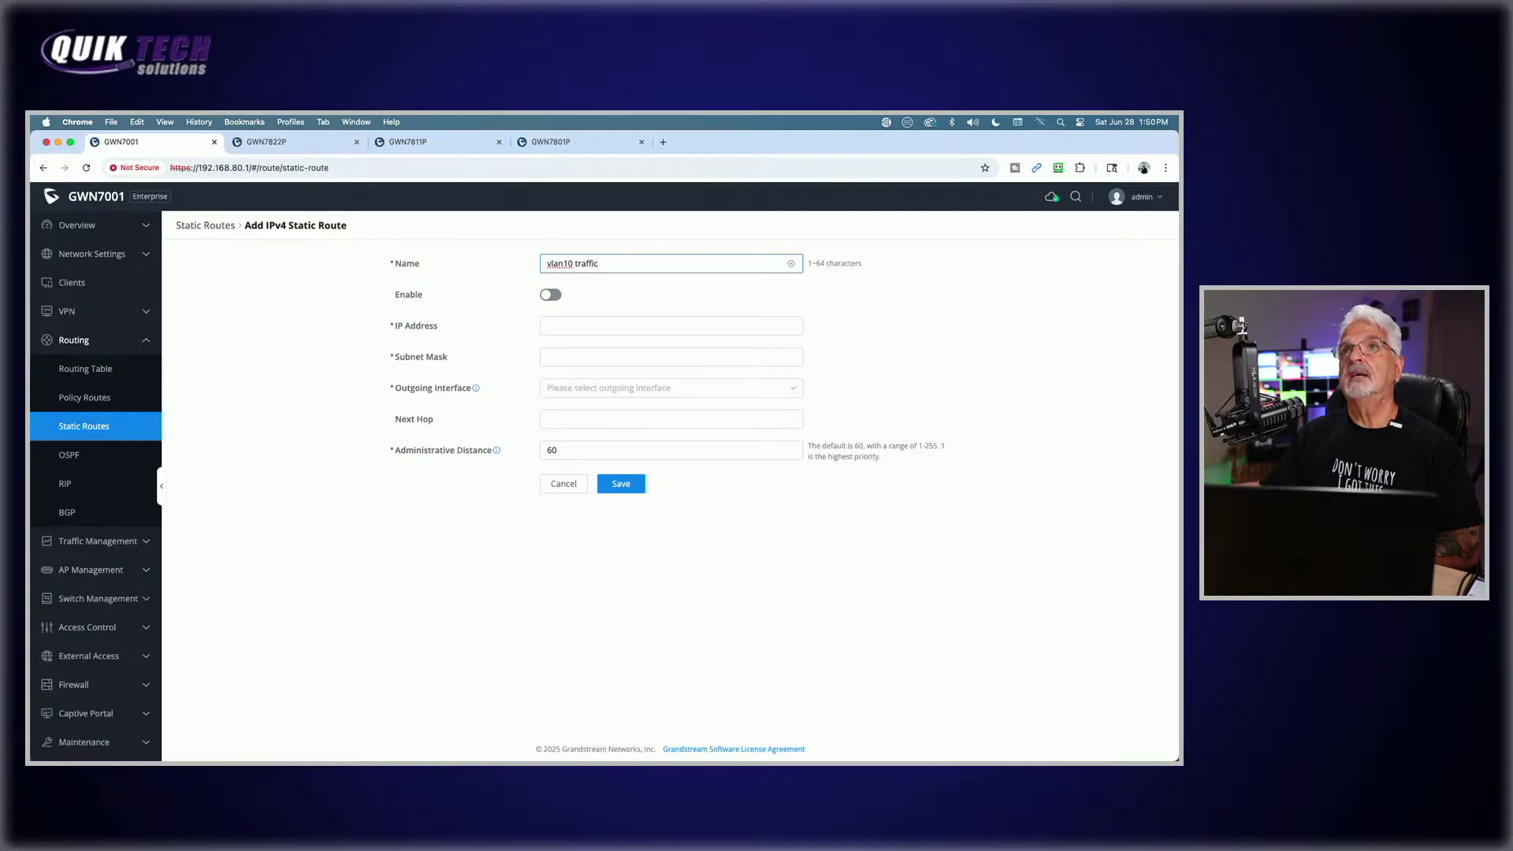
{"action": "left_click", "coordinate": [557, 296]}
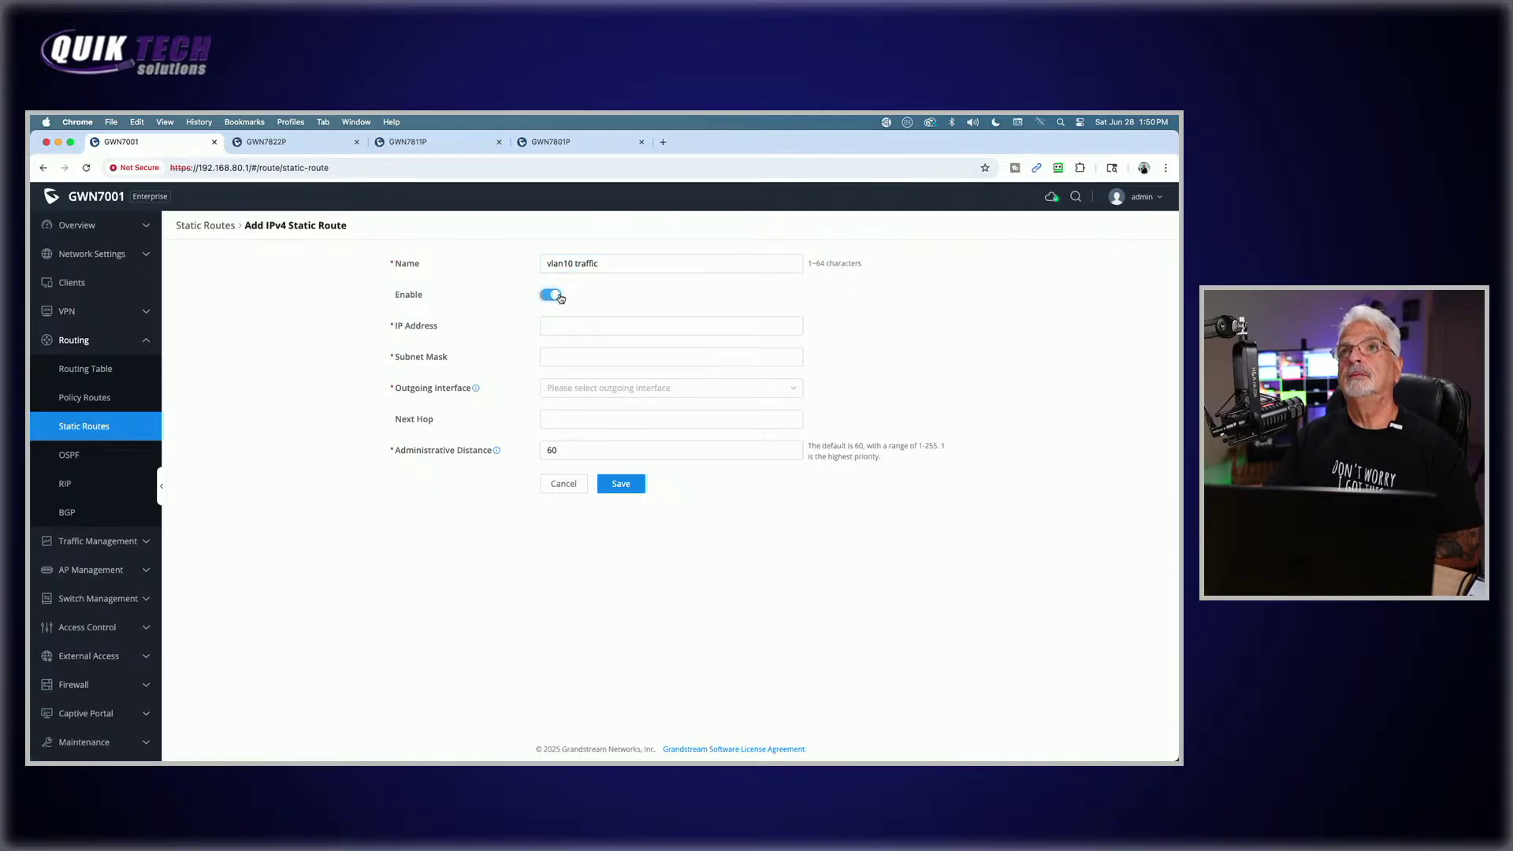
Route it to 192.168.10.0/255.255.255.0 via Default(VLAN), next hop 192.168.80.231, and save.
{"action": "left_click", "coordinate": [559, 325]}
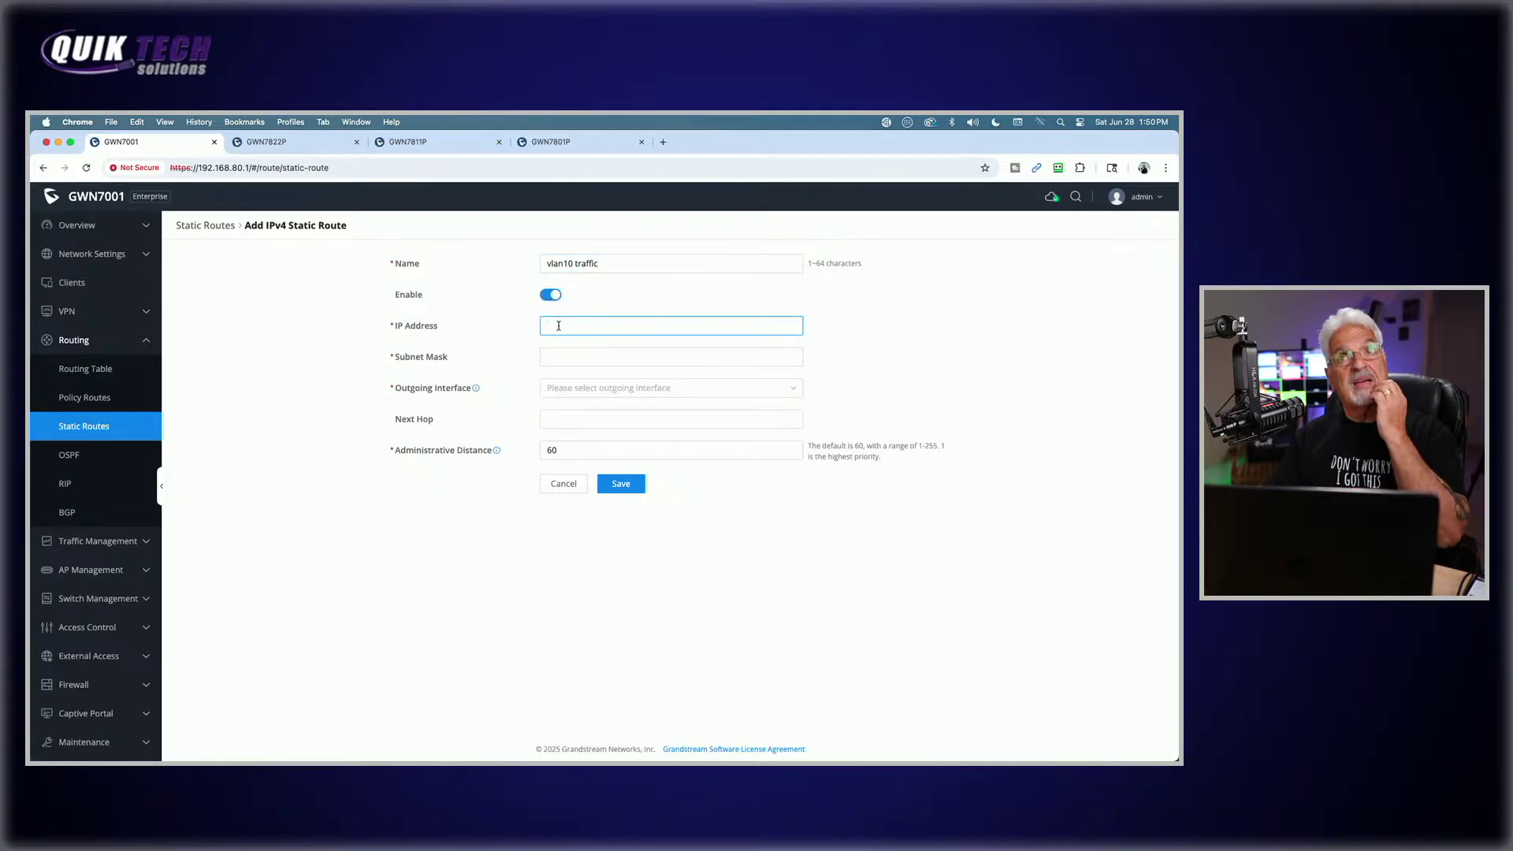
{"action": "type", "text": "1"}
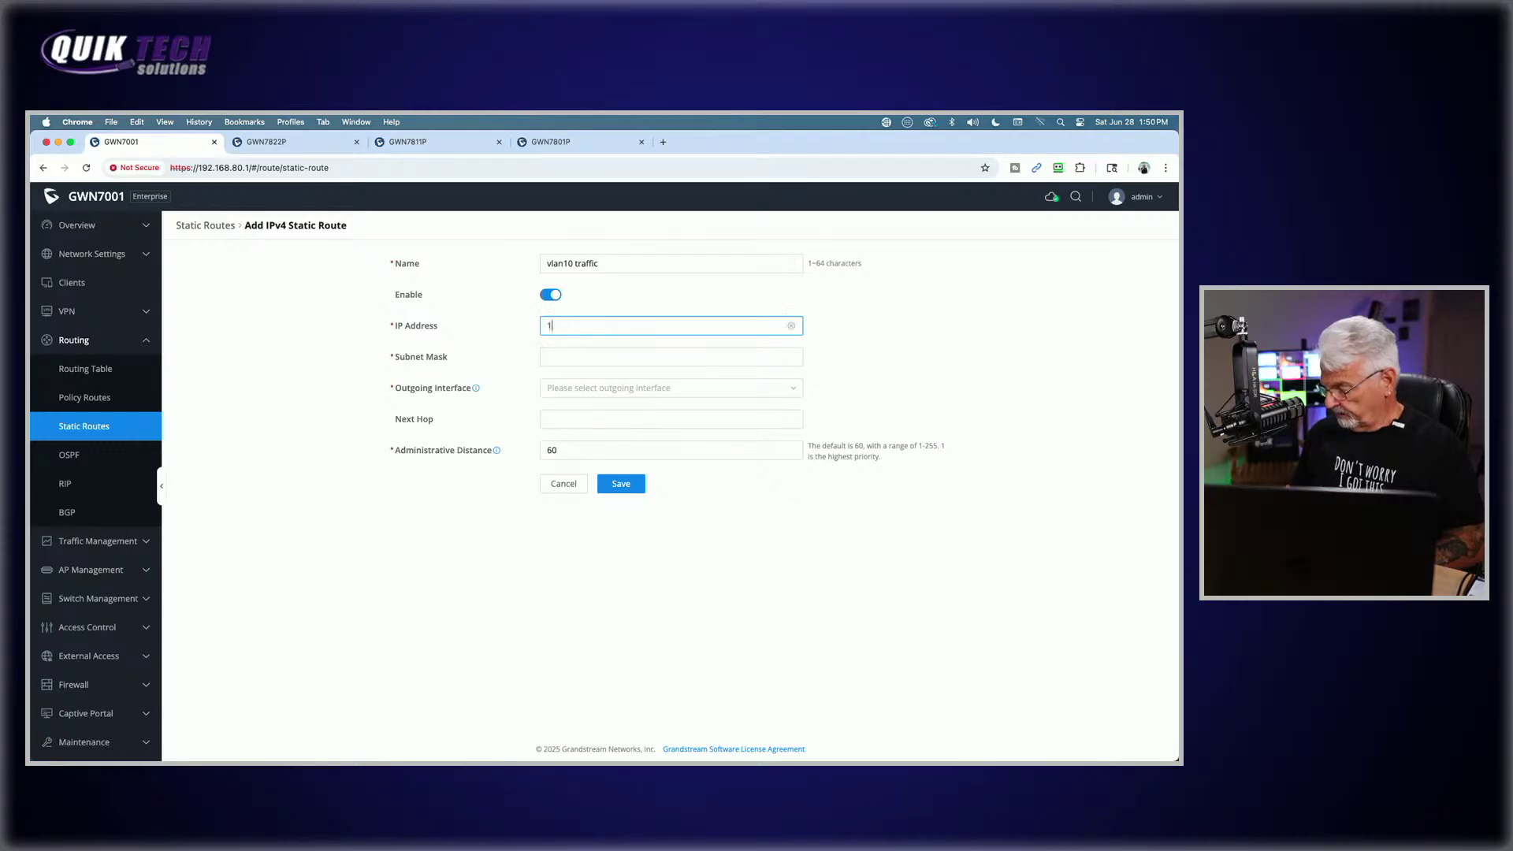
{"action": "type", "text": "92.168."}
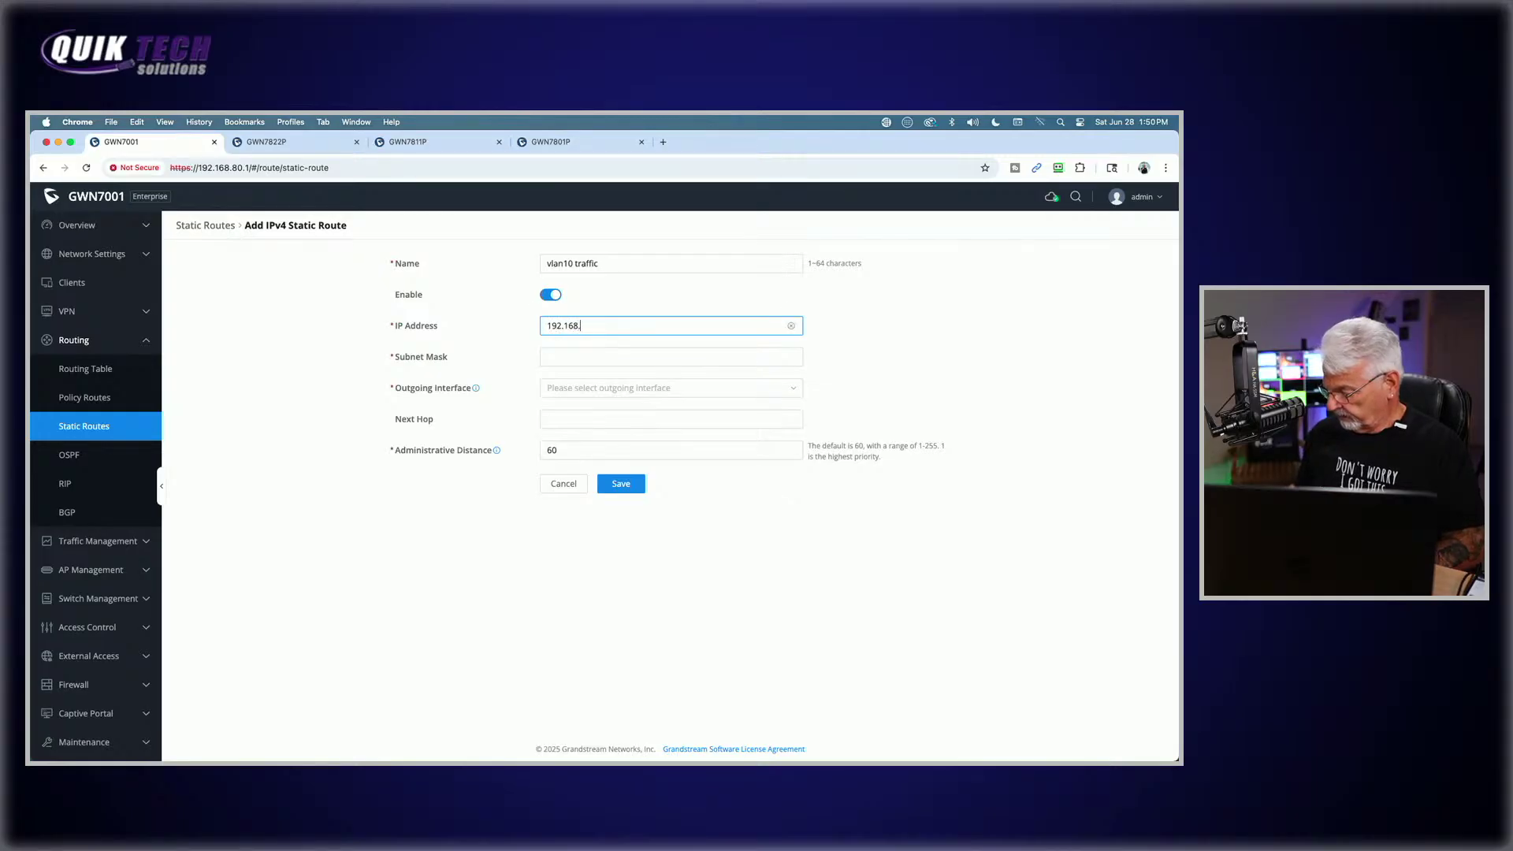
{"action": "type", "text": "10.1"}
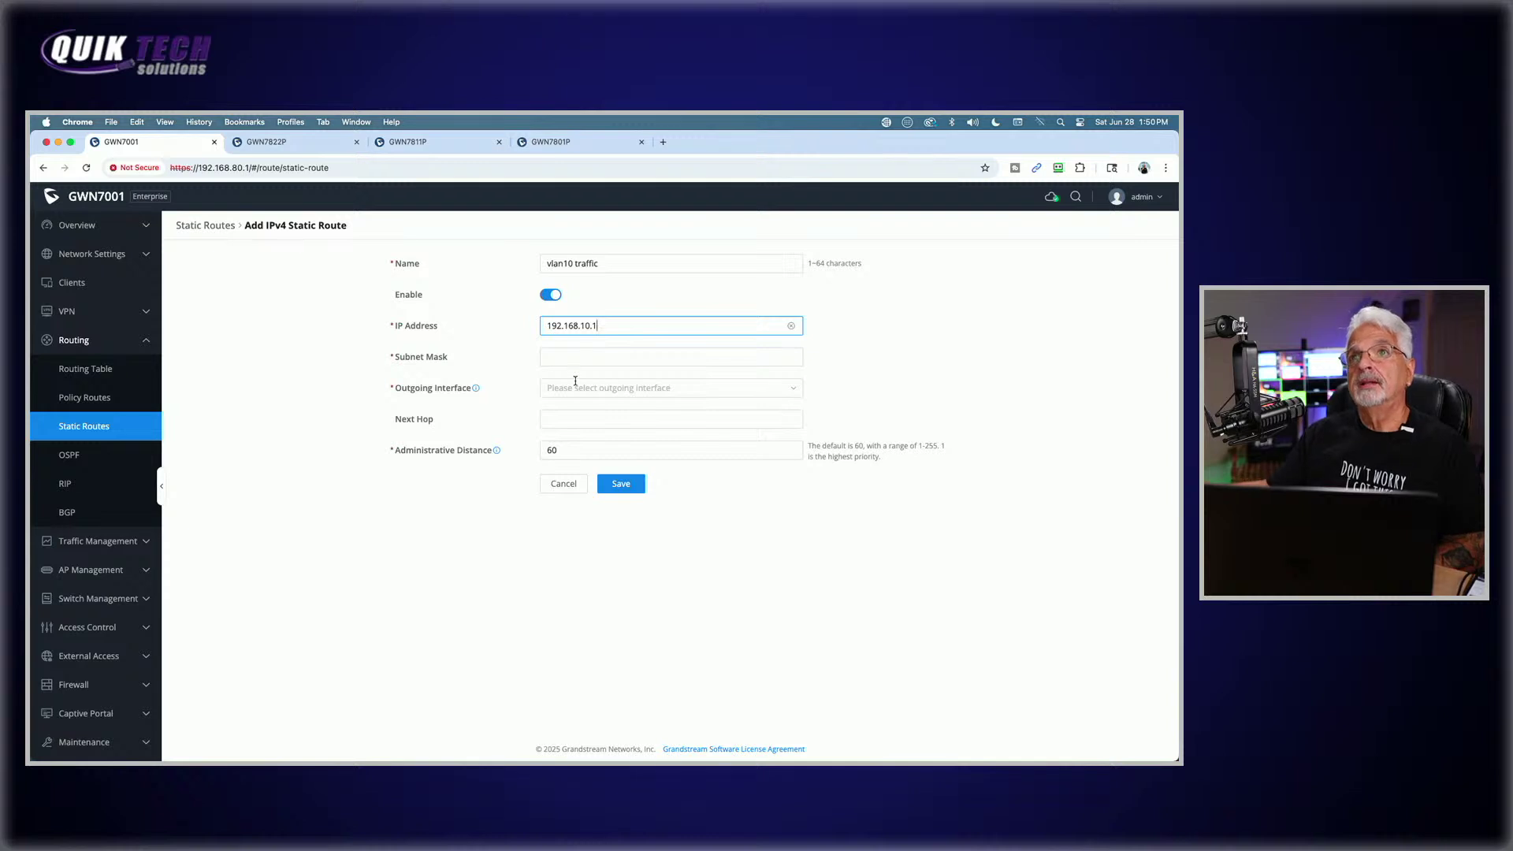
{"action": "left_click", "coordinate": [566, 358]}
{"action": "type", "text": "255"}
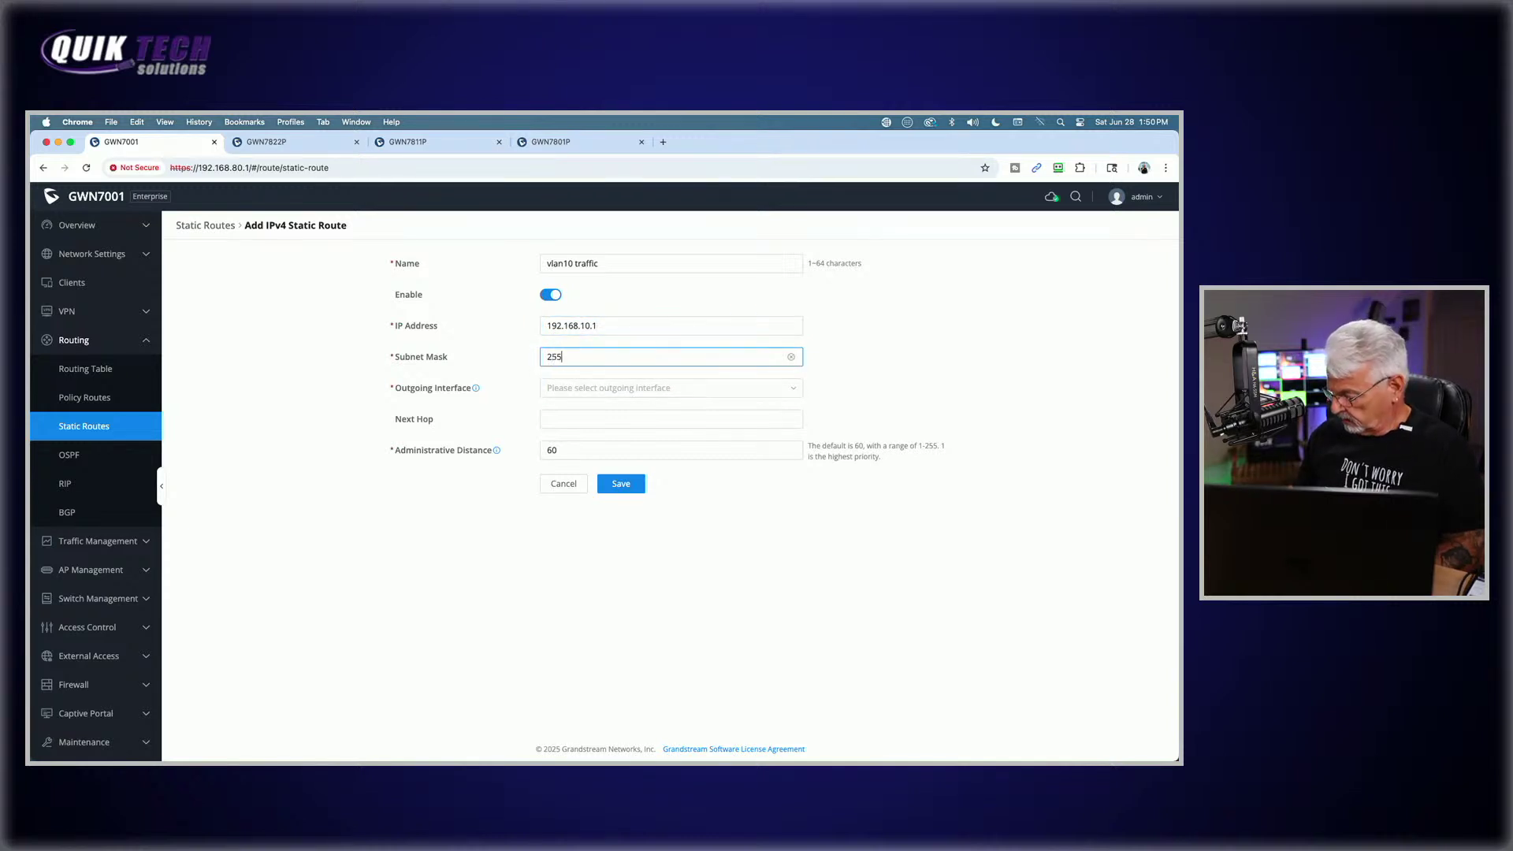
{"action": "type", "text": ".255.255"}
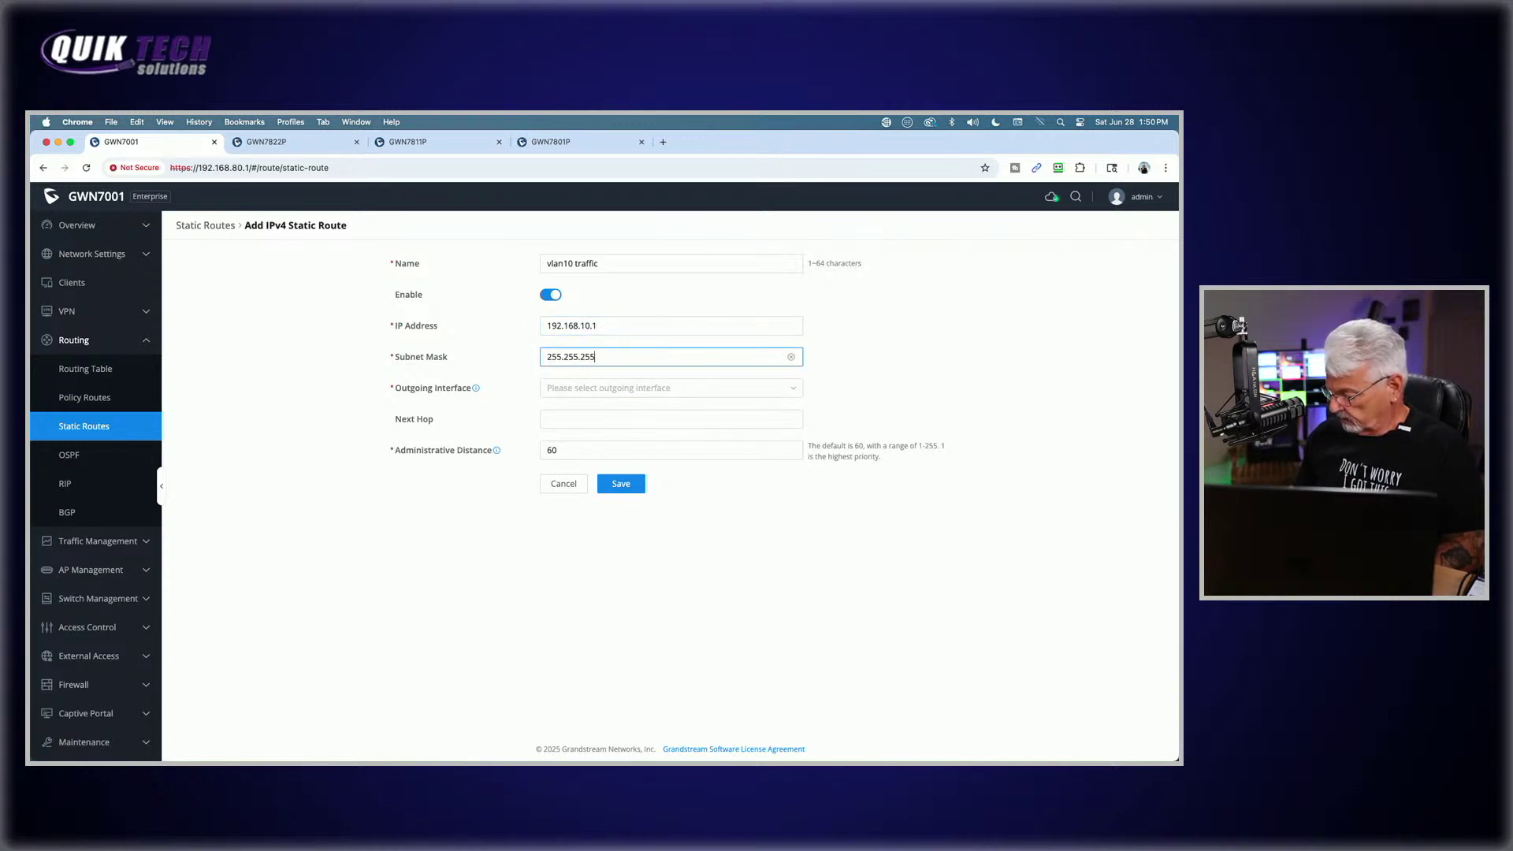
{"action": "type", "text": ".0"}
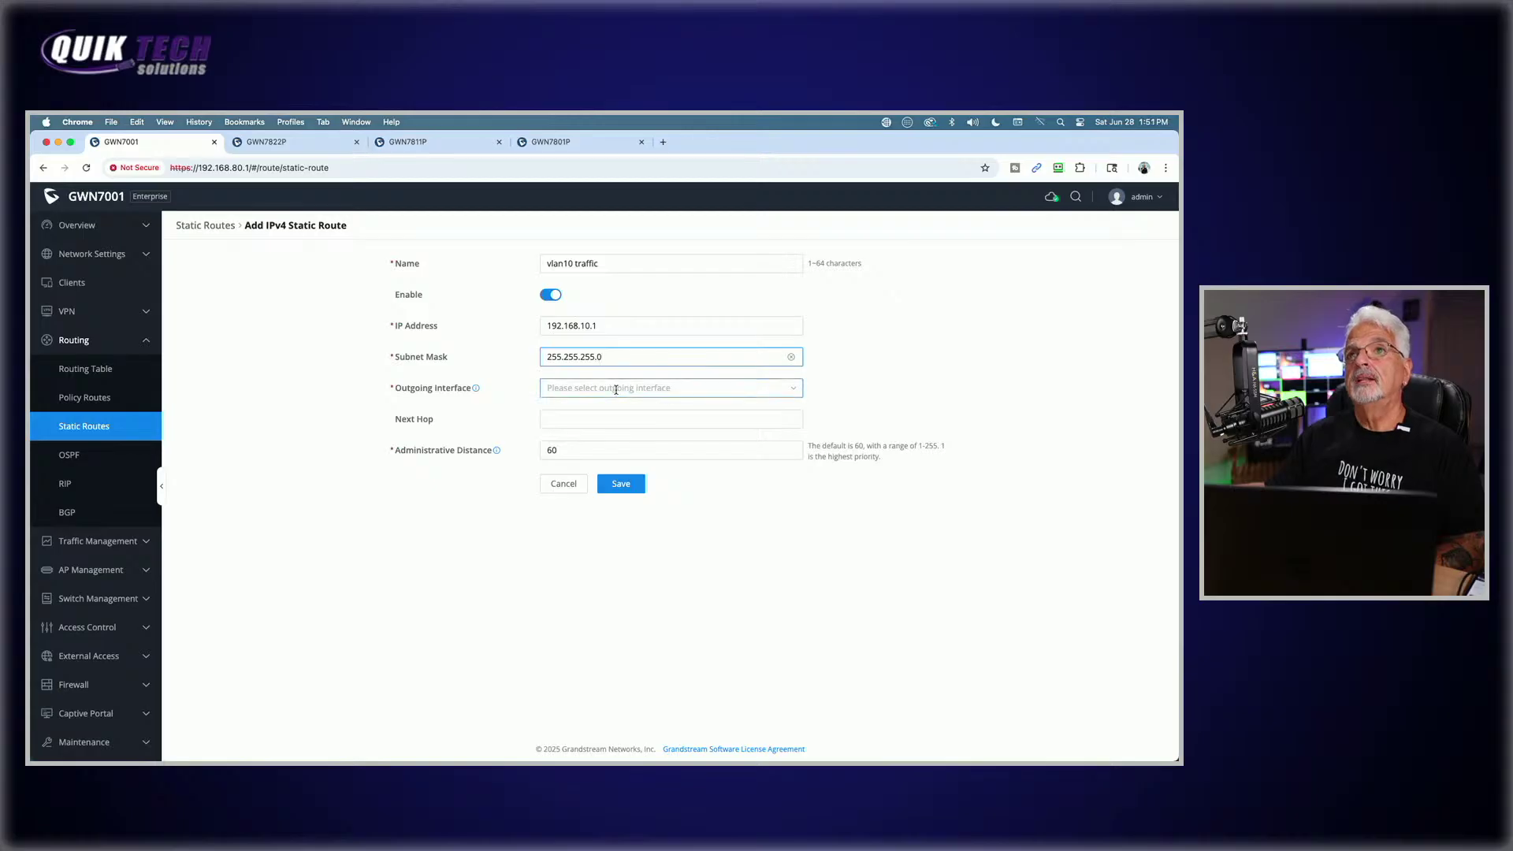
{"action": "left_click", "coordinate": [616, 390]}
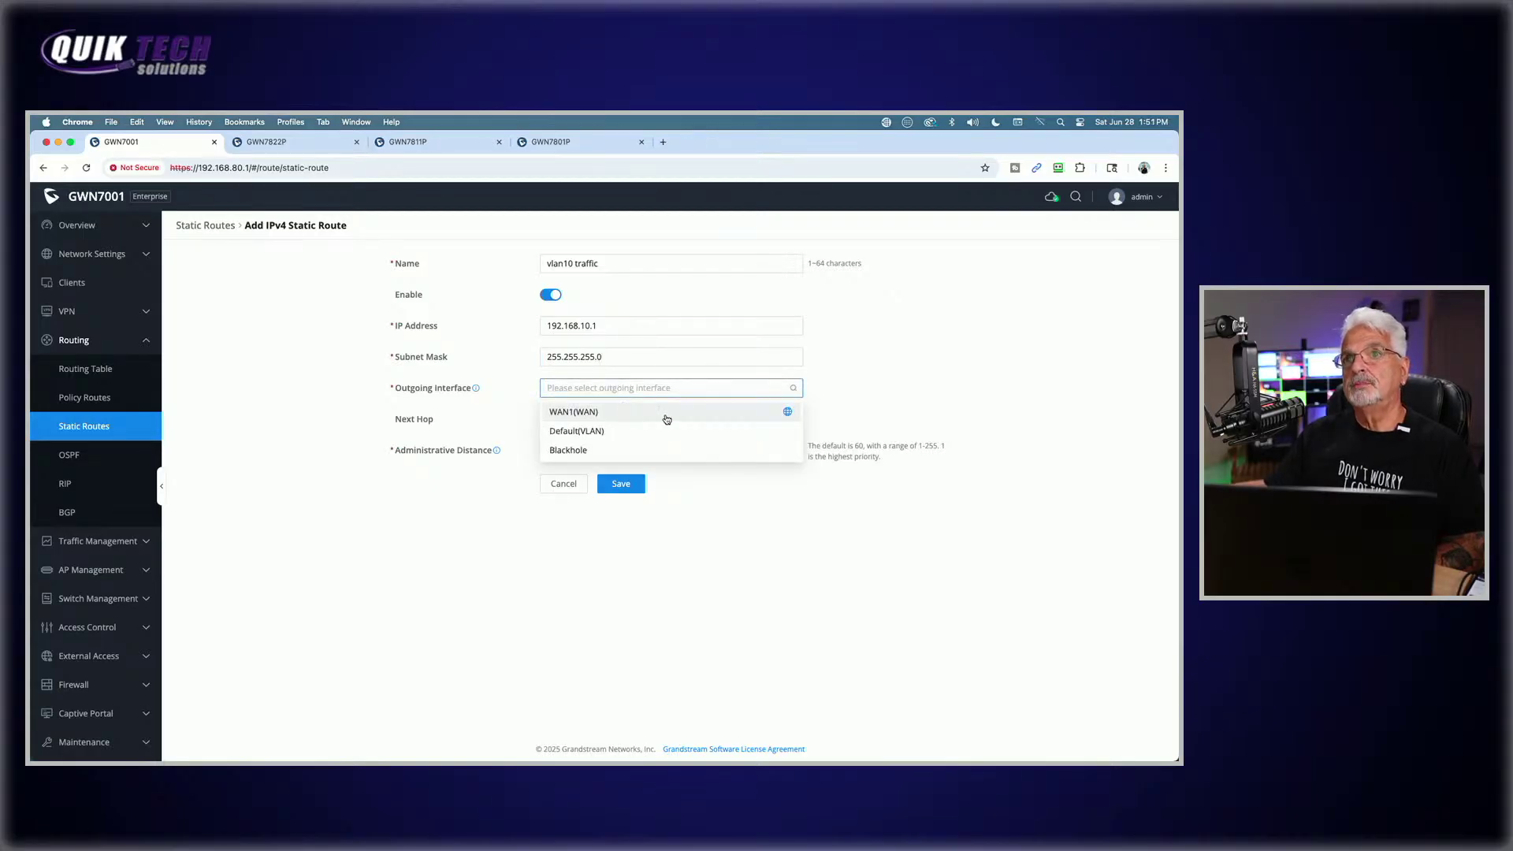
{"action": "left_click", "coordinate": [630, 438]}
{"action": "left_click", "coordinate": [566, 419]}
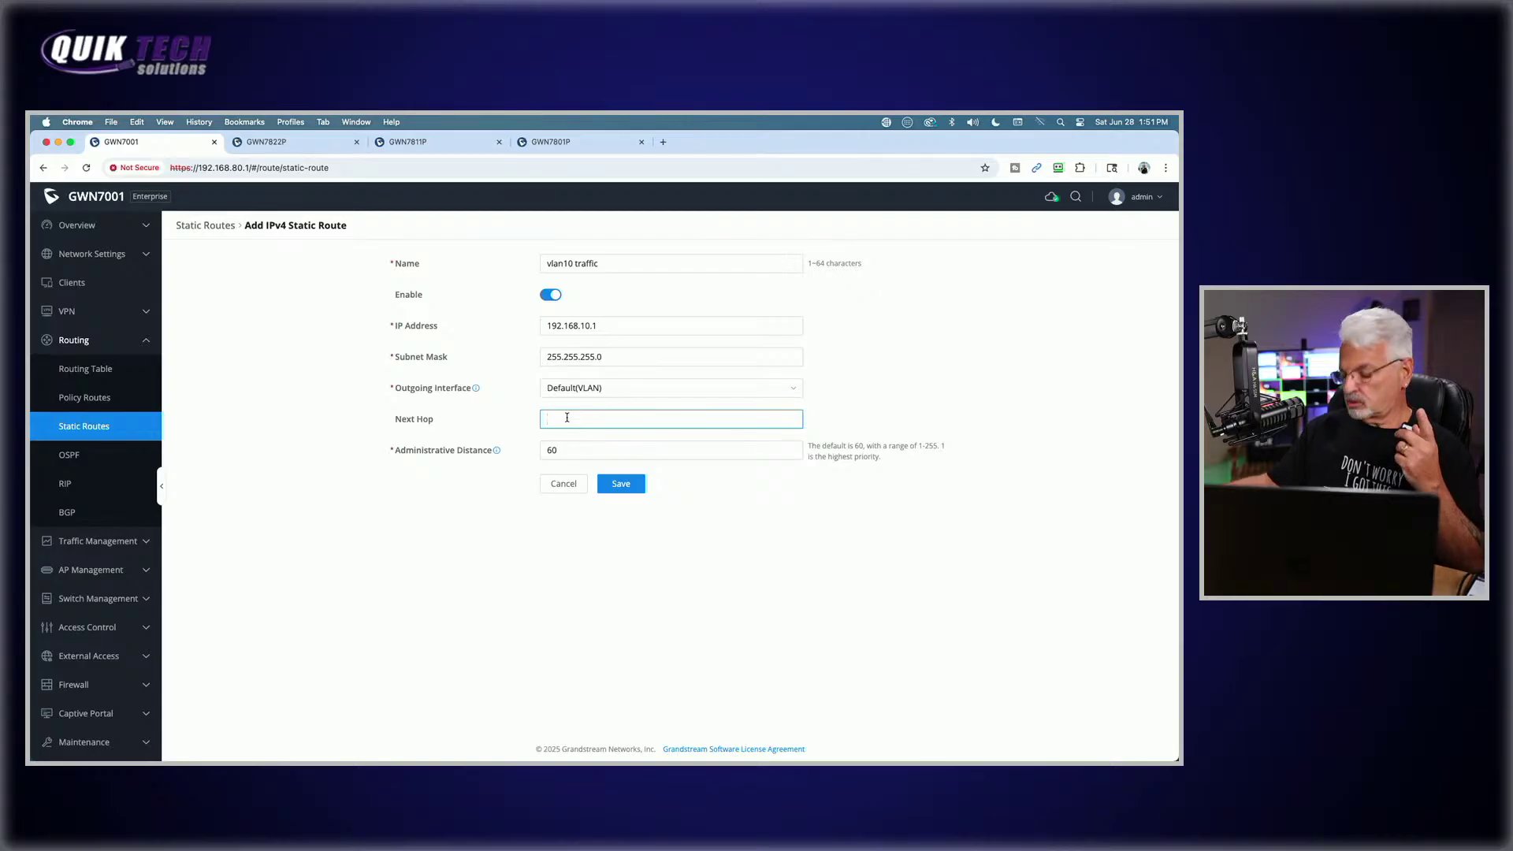
{"action": "type", "text": "192.16"}
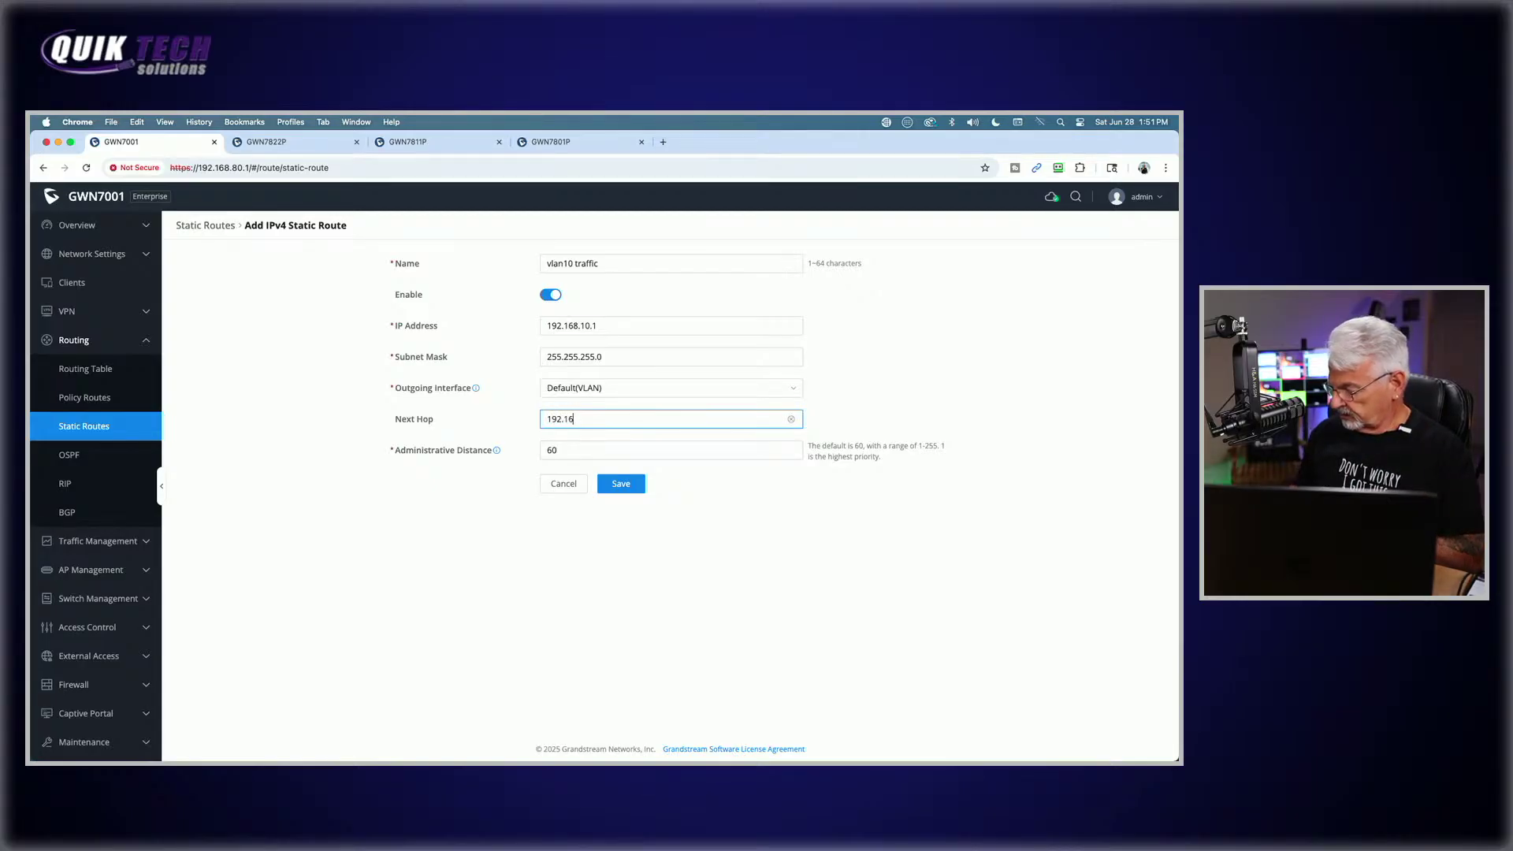
{"action": "type", "text": "8.80."}
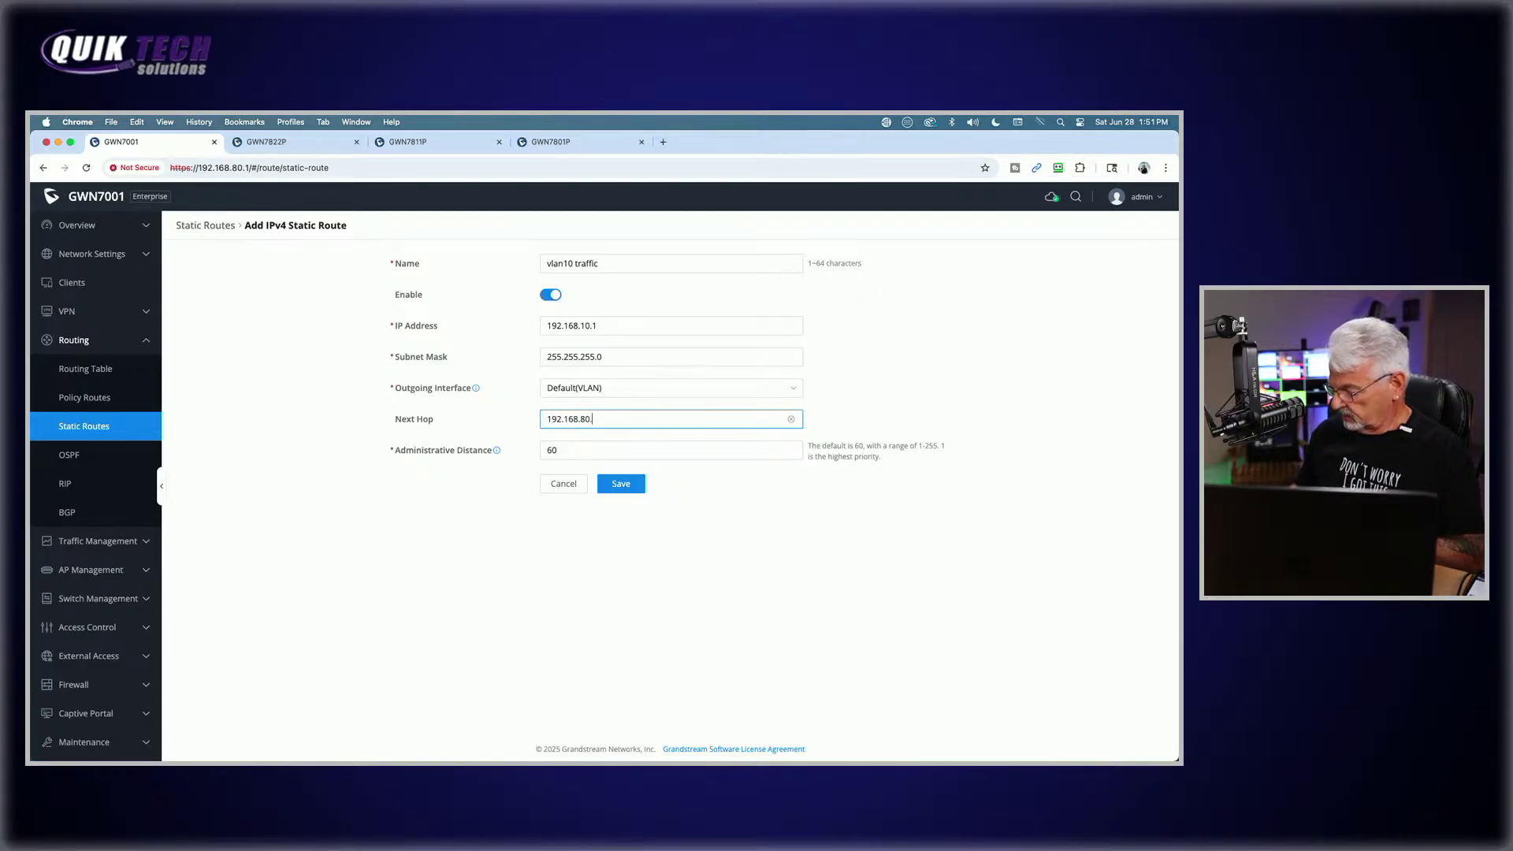
{"action": "type", "text": "231"}
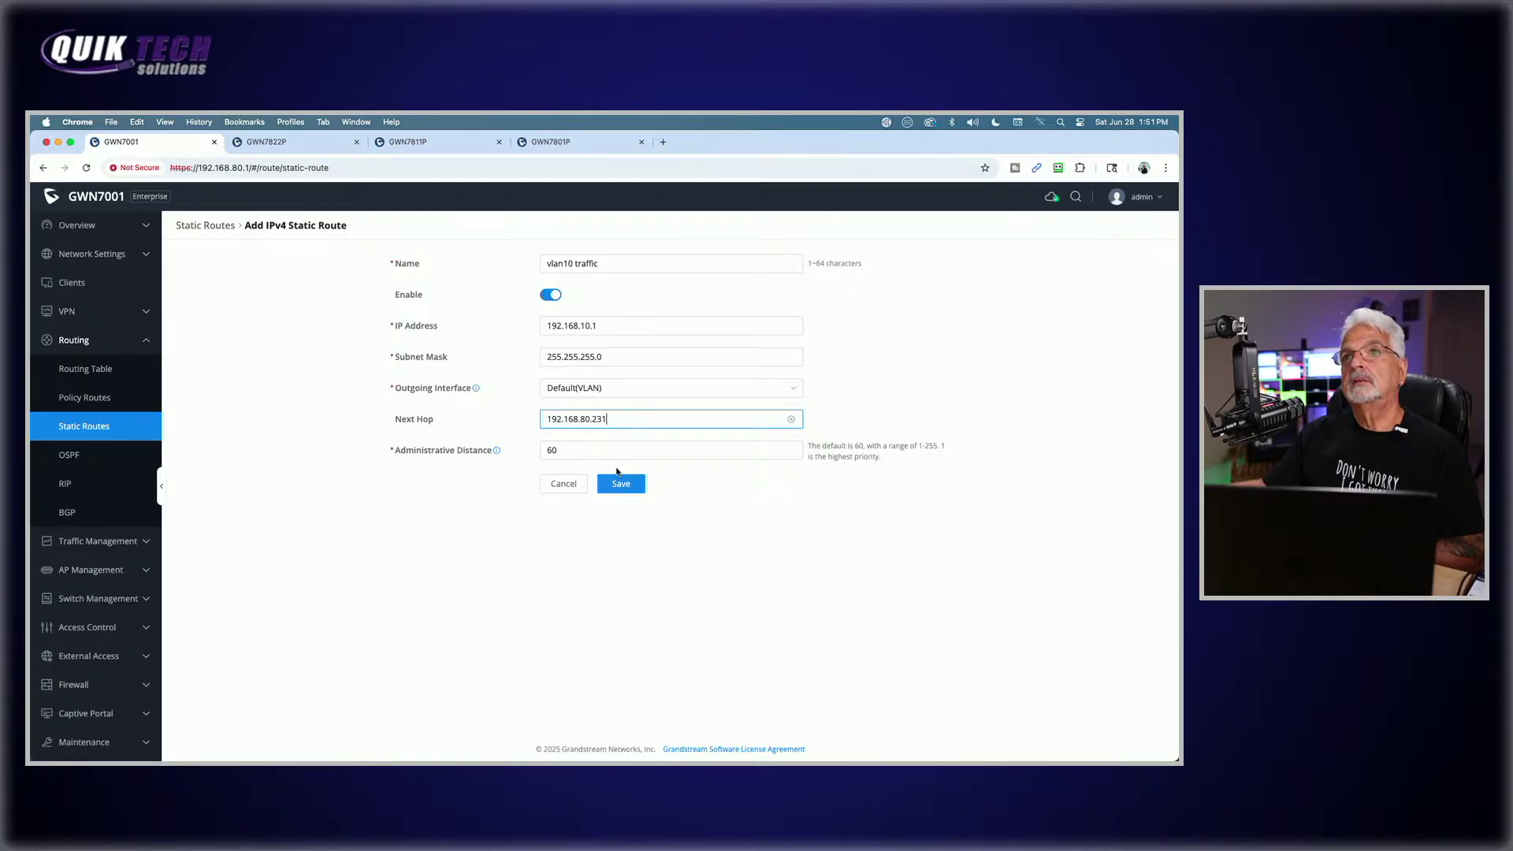
{"action": "key", "text": "super+a"}
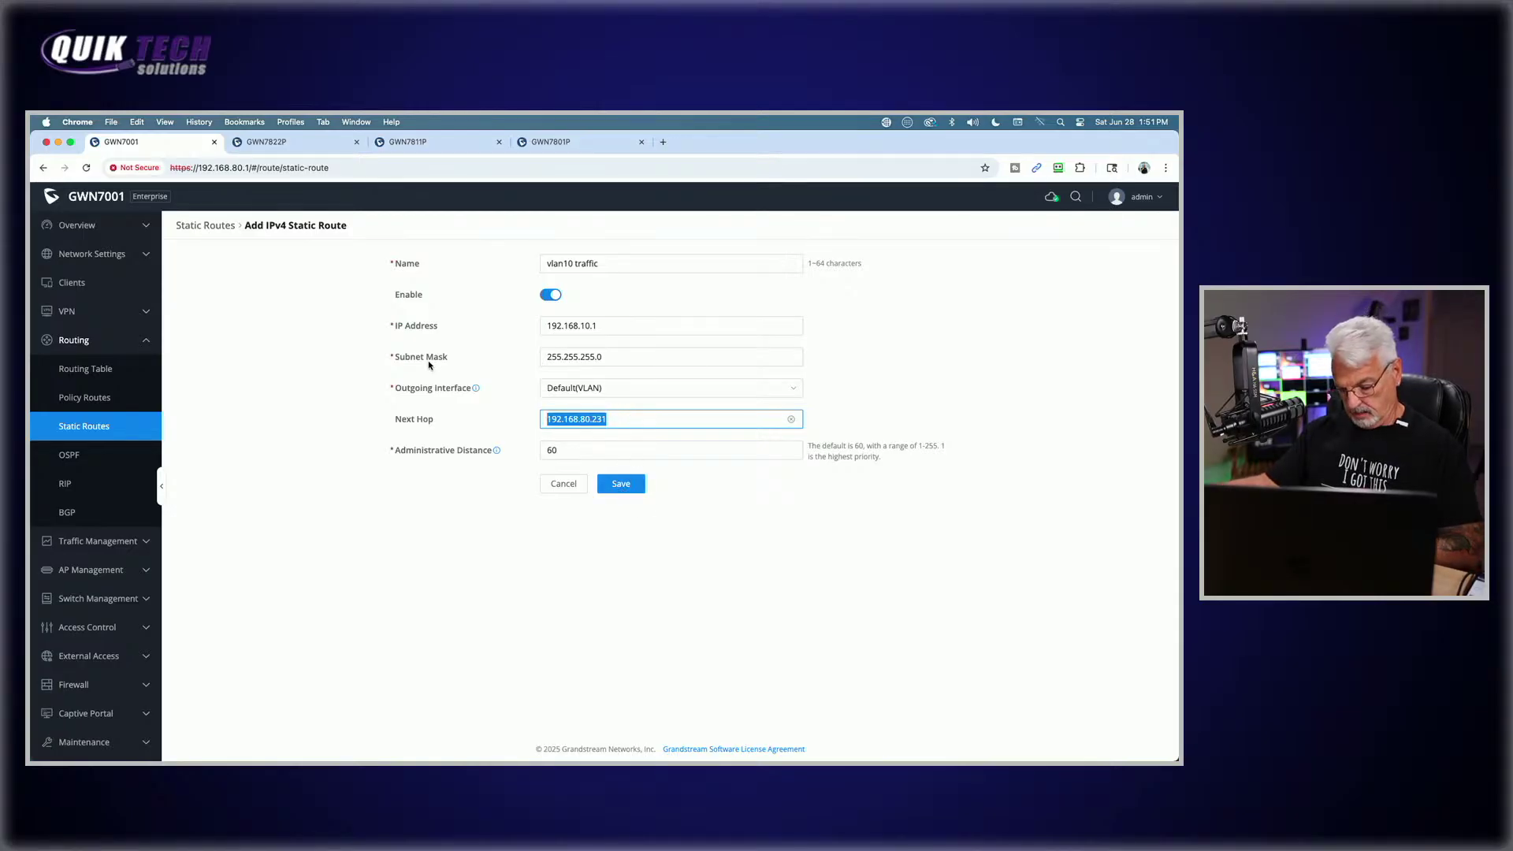
{"action": "left_click", "coordinate": [621, 484]}
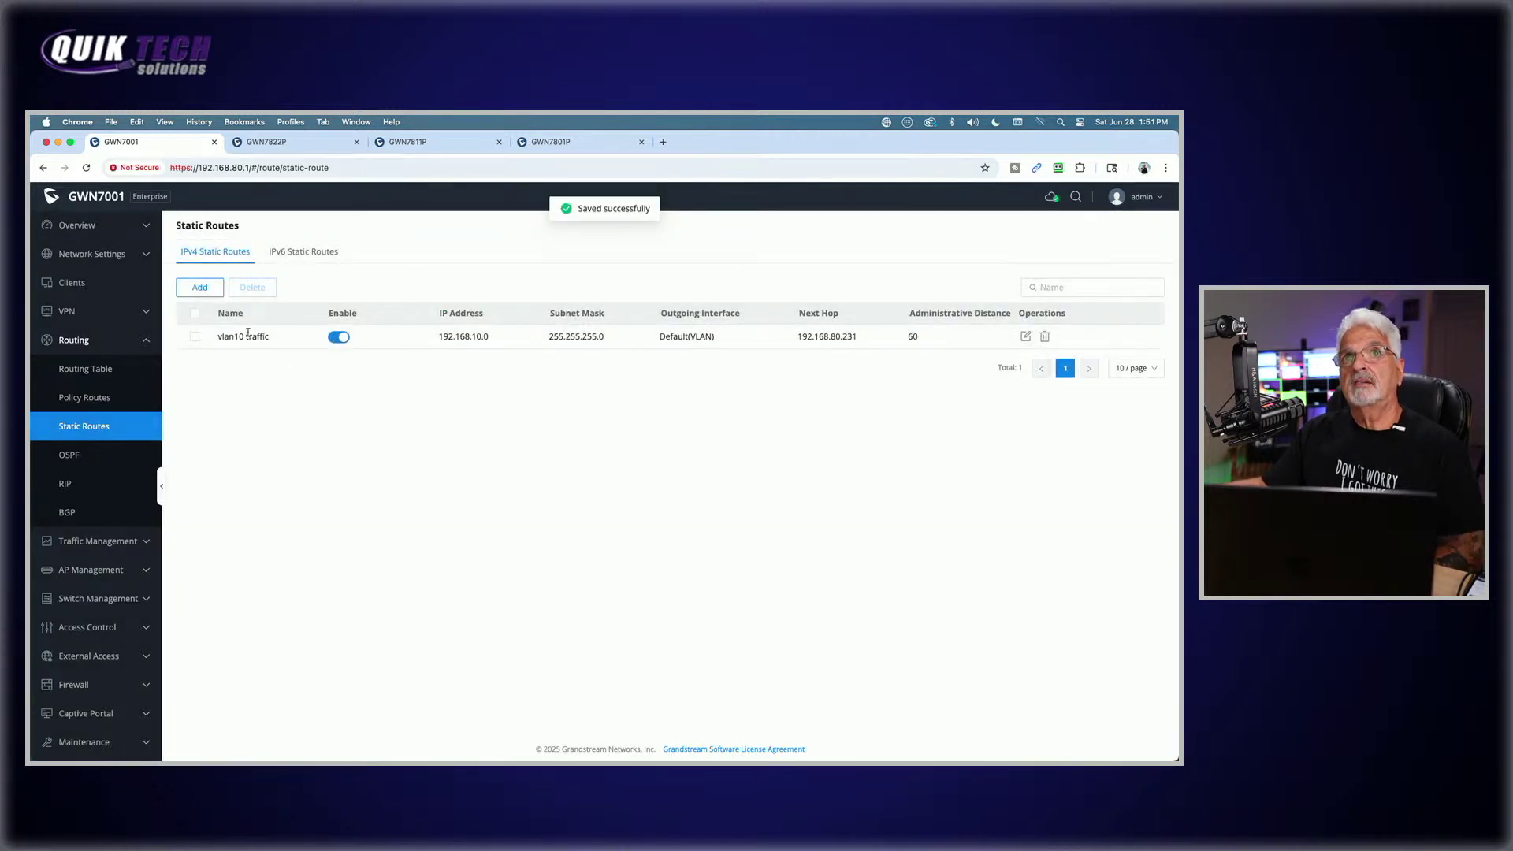
Add an enabled static route vlan20 with destination 192.168.20.1 and mask 255.255.255.0.
{"action": "left_click", "coordinate": [197, 289]}
{"action": "left_click", "coordinate": [570, 261]}
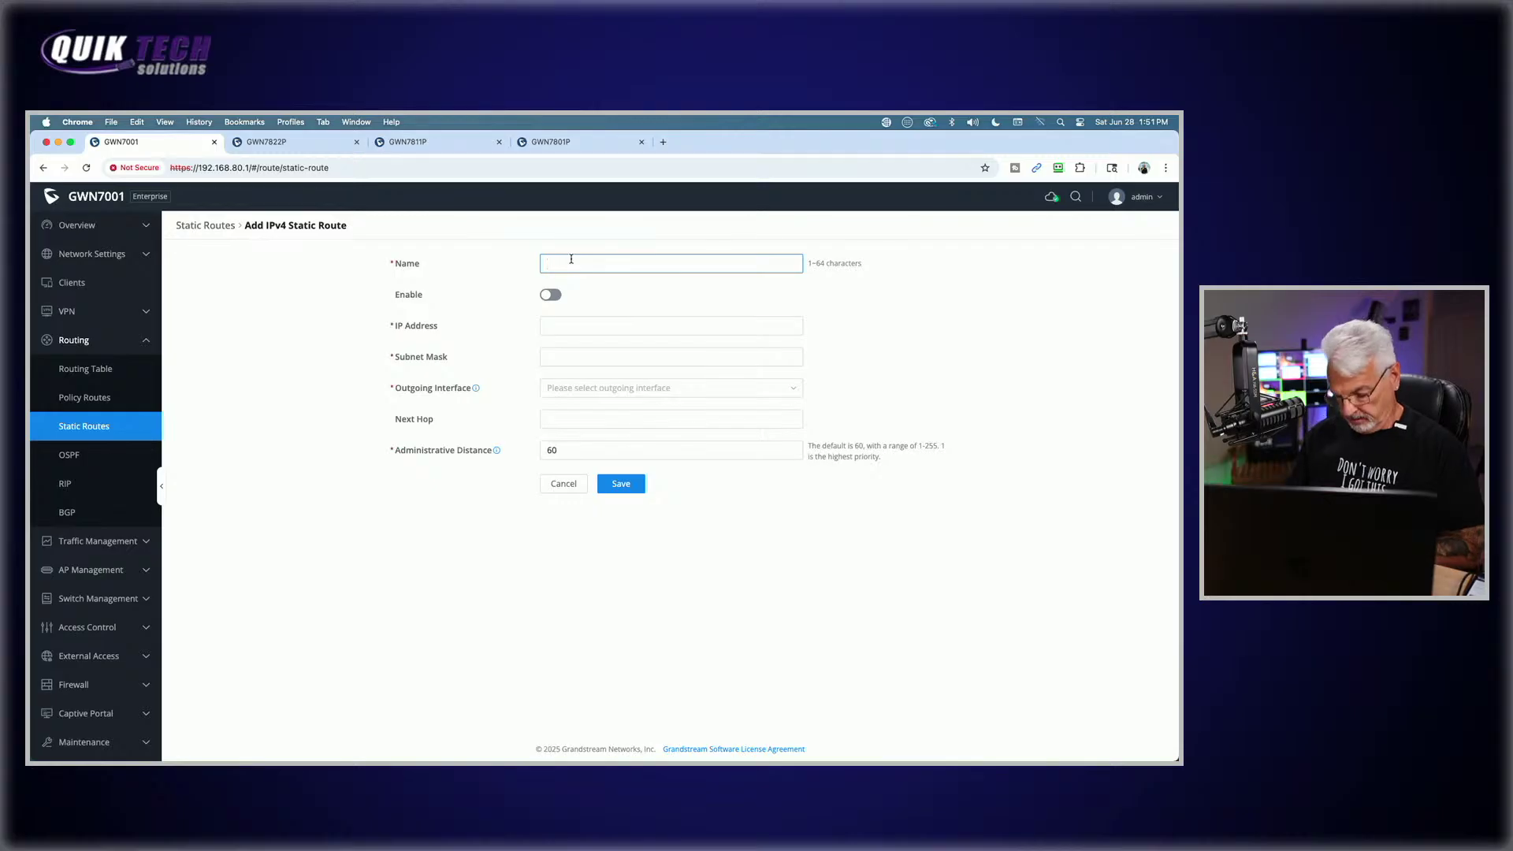
{"action": "type", "text": "vlan20"}
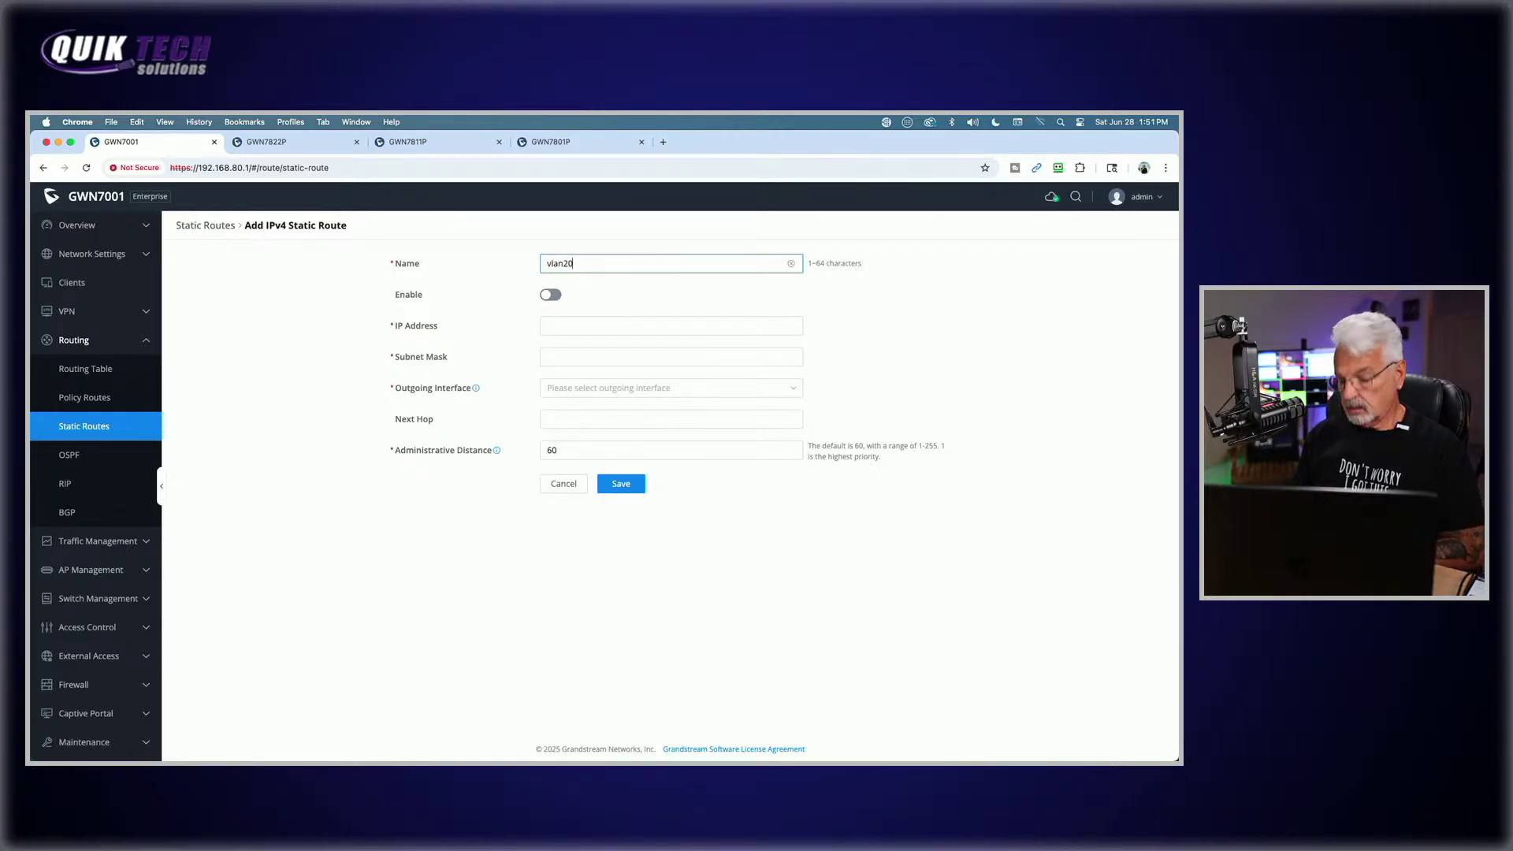
{"action": "left_click", "coordinate": [553, 295]}
{"action": "left_click", "coordinate": [549, 327]}
{"action": "type", "text": "192.16"}
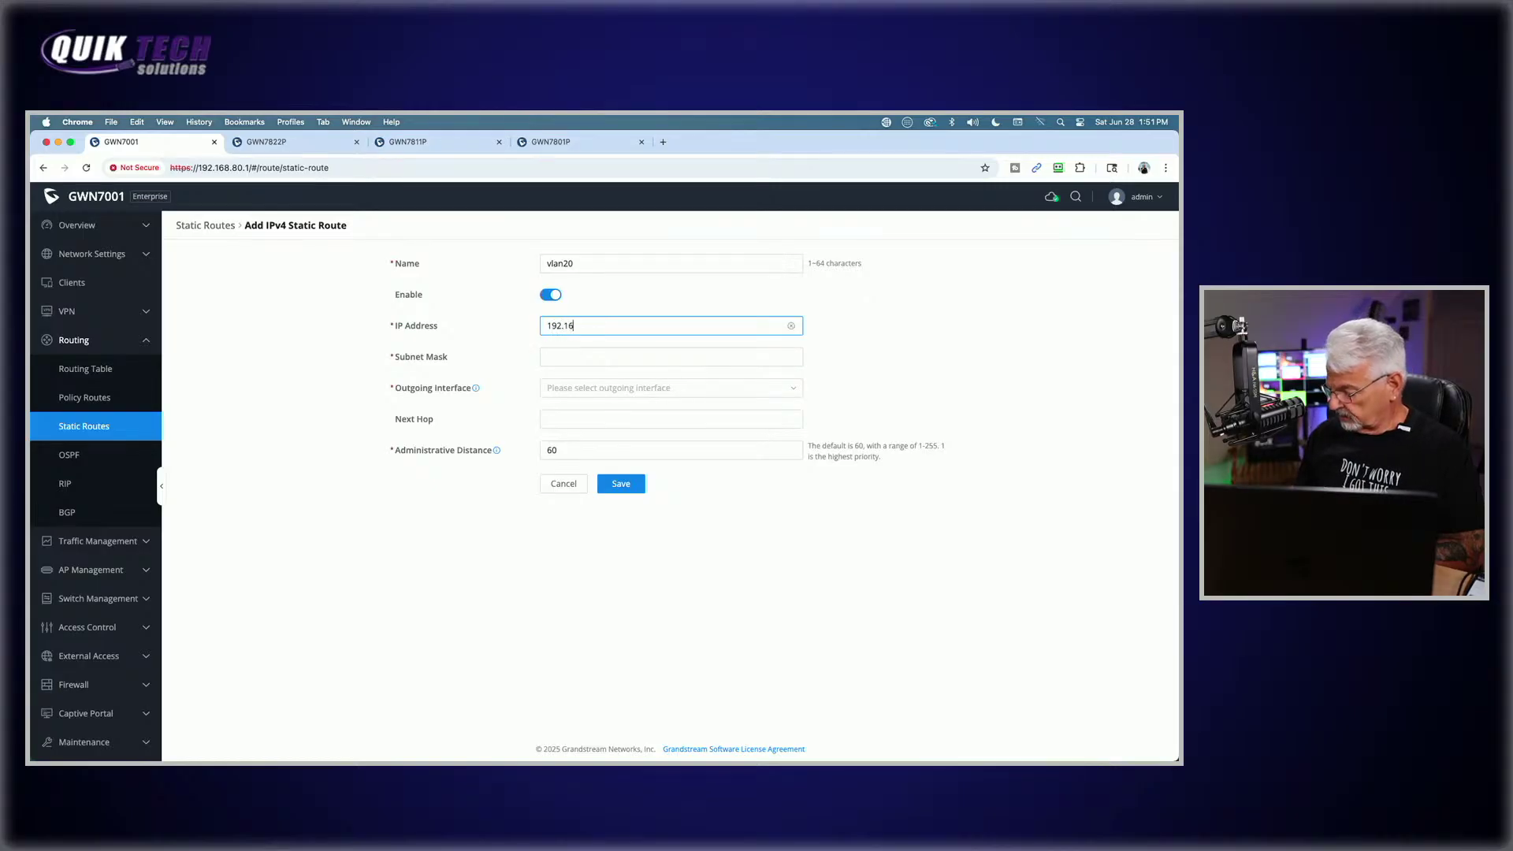
{"action": "type", "text": "8.20.1"}
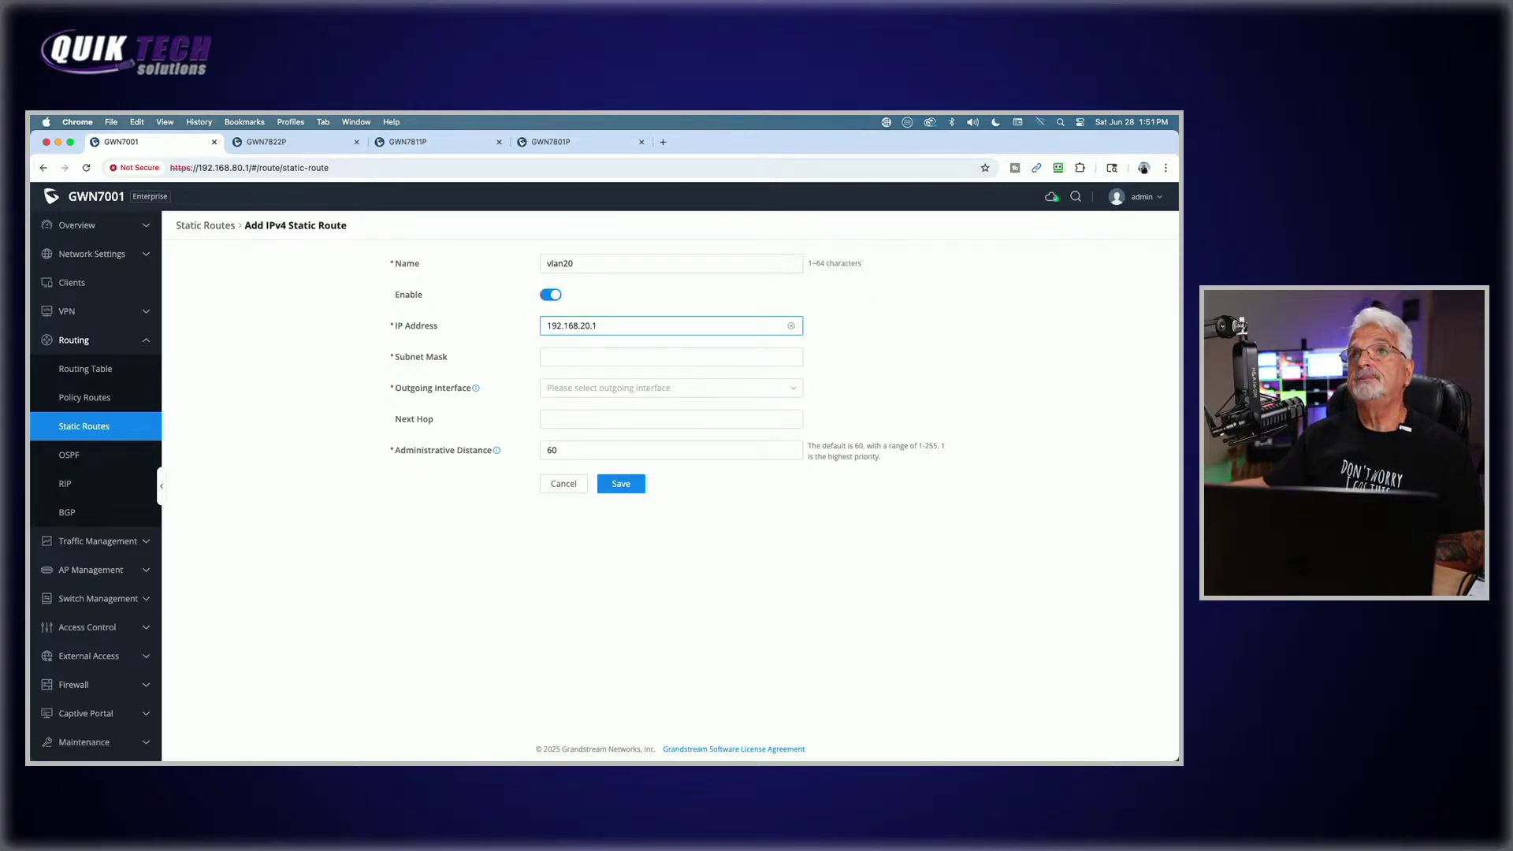
{"action": "left_click", "coordinate": [573, 358]}
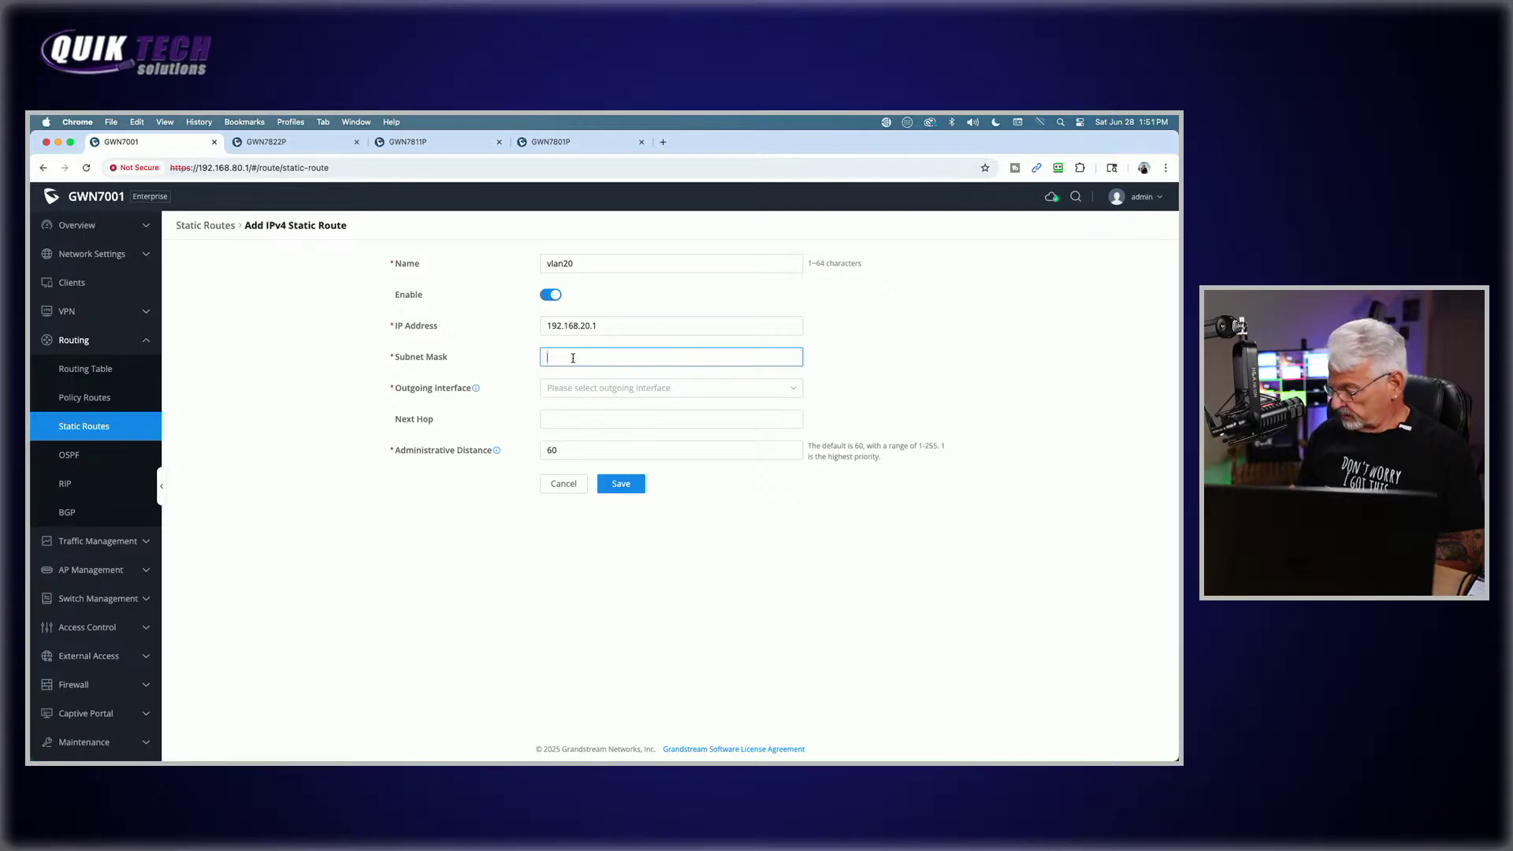
{"action": "type", "text": "255.255.2"}
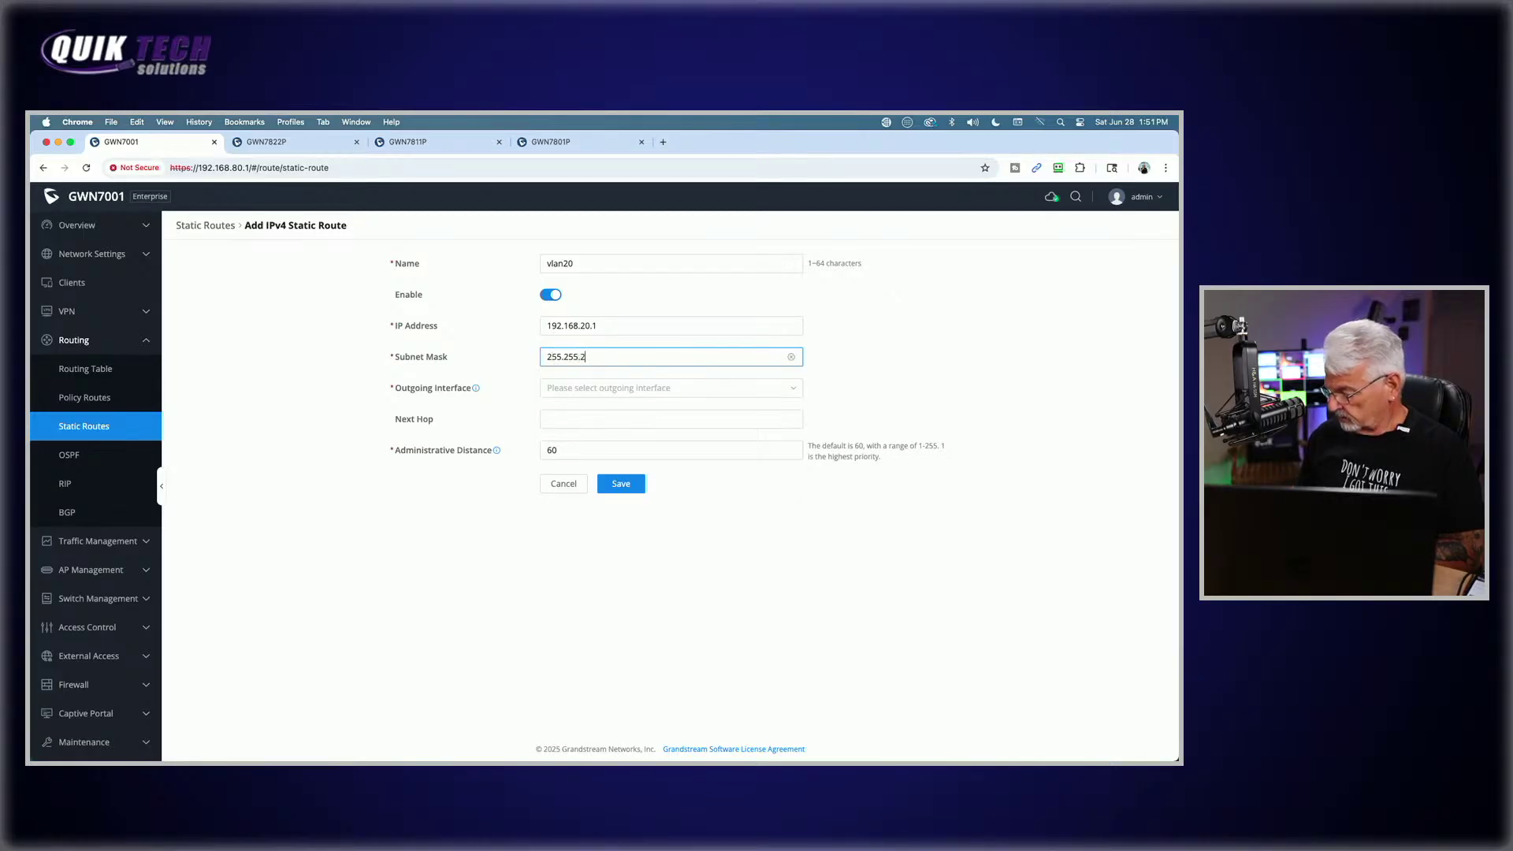
{"action": "type", "text": "55.0"}
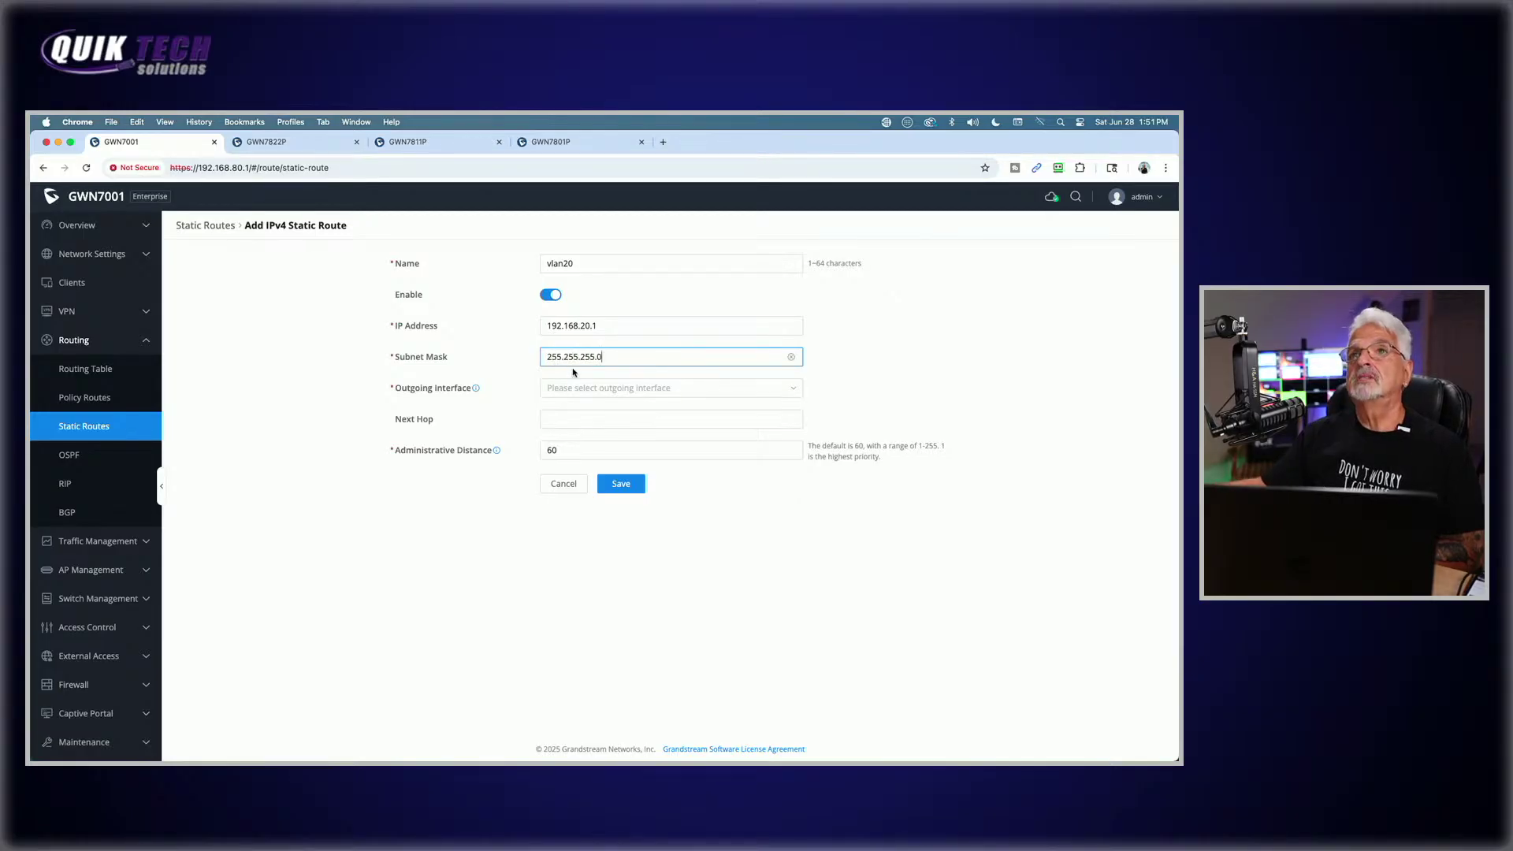
Send it via Default(VLAN) with pasted next hop 192.168.80.231 and save the route.
{"action": "left_click", "coordinate": [649, 388]}
{"action": "left_click", "coordinate": [597, 432]}
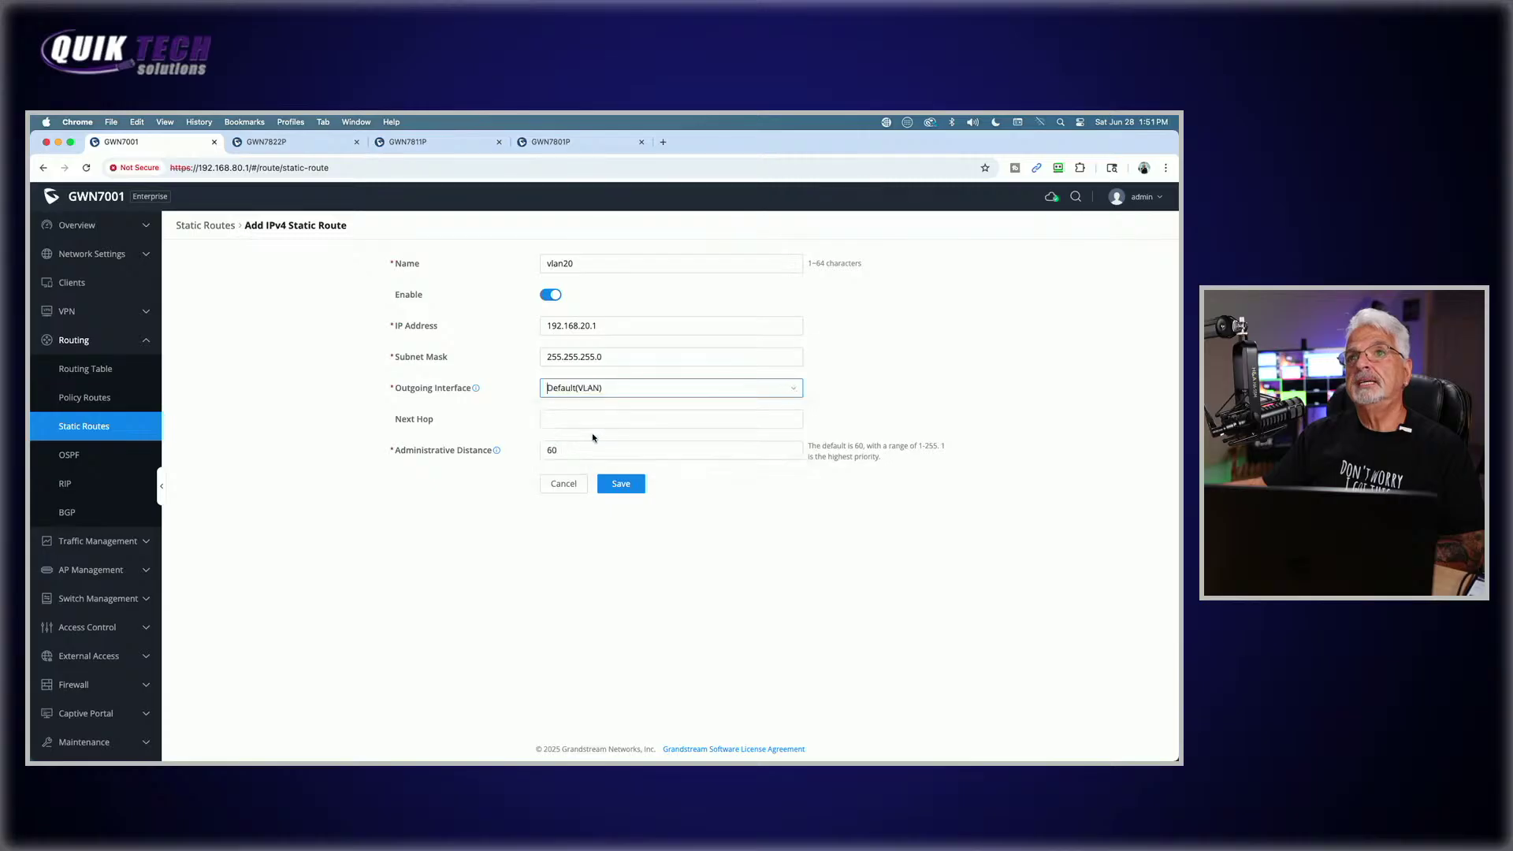
{"action": "left_click", "coordinate": [591, 420]}
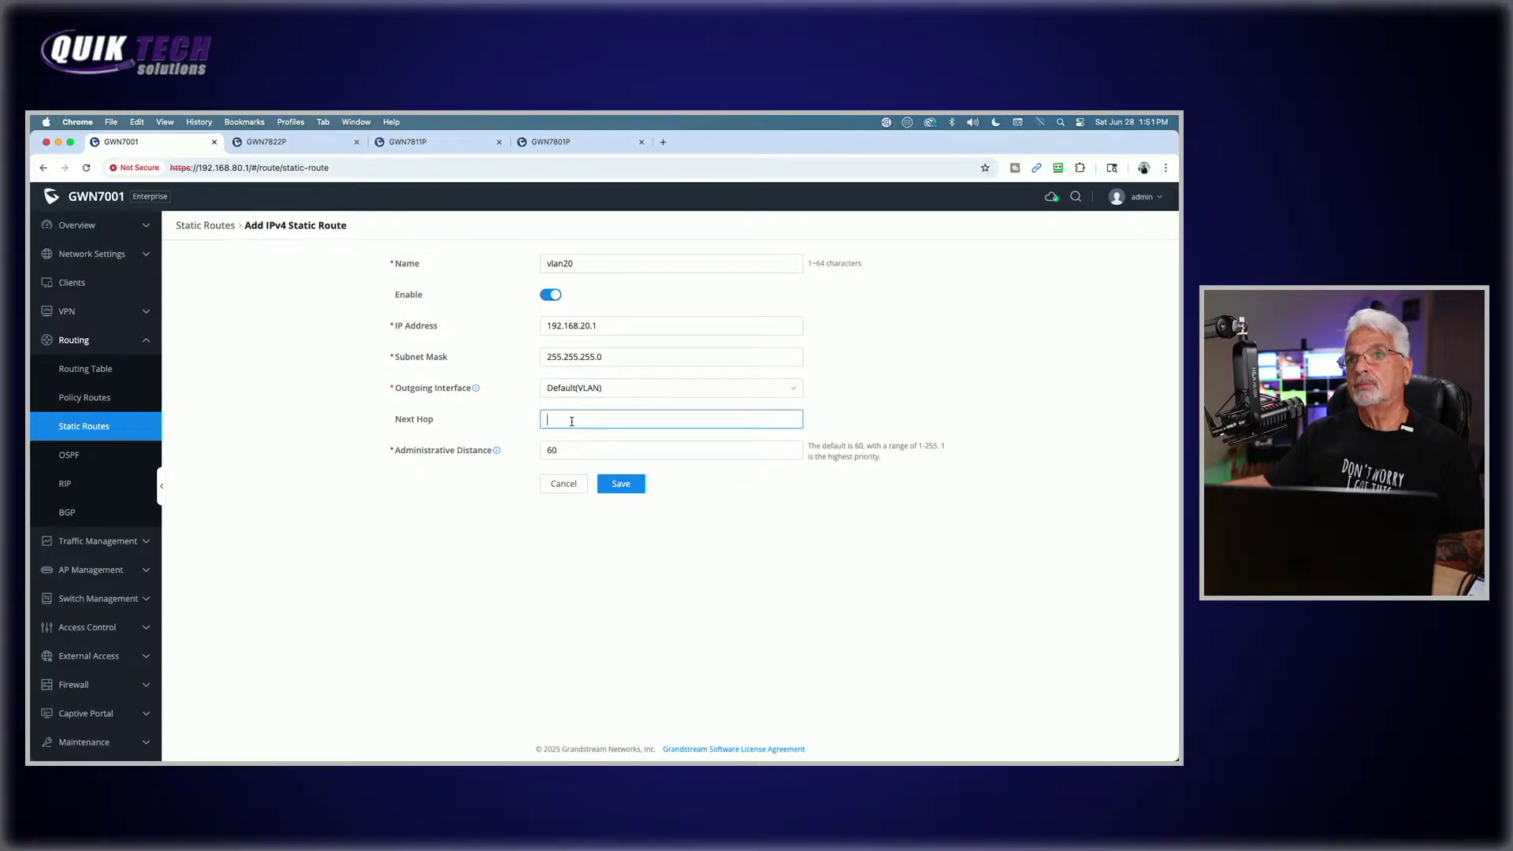
{"action": "right_click", "coordinate": [572, 422]}
{"action": "left_click", "coordinate": [621, 508]}
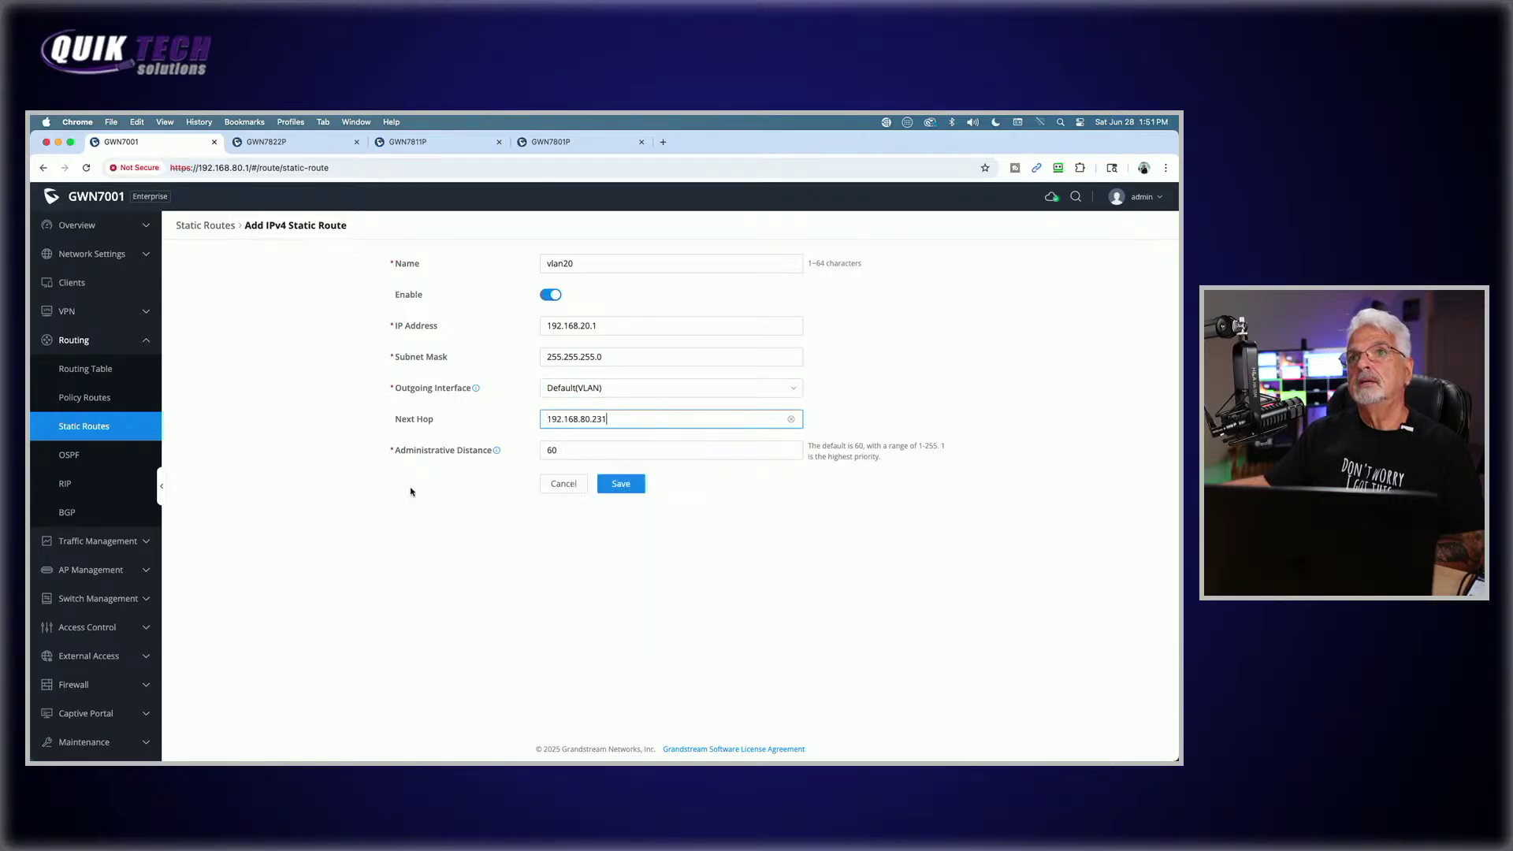
{"action": "left_click", "coordinate": [621, 487]}
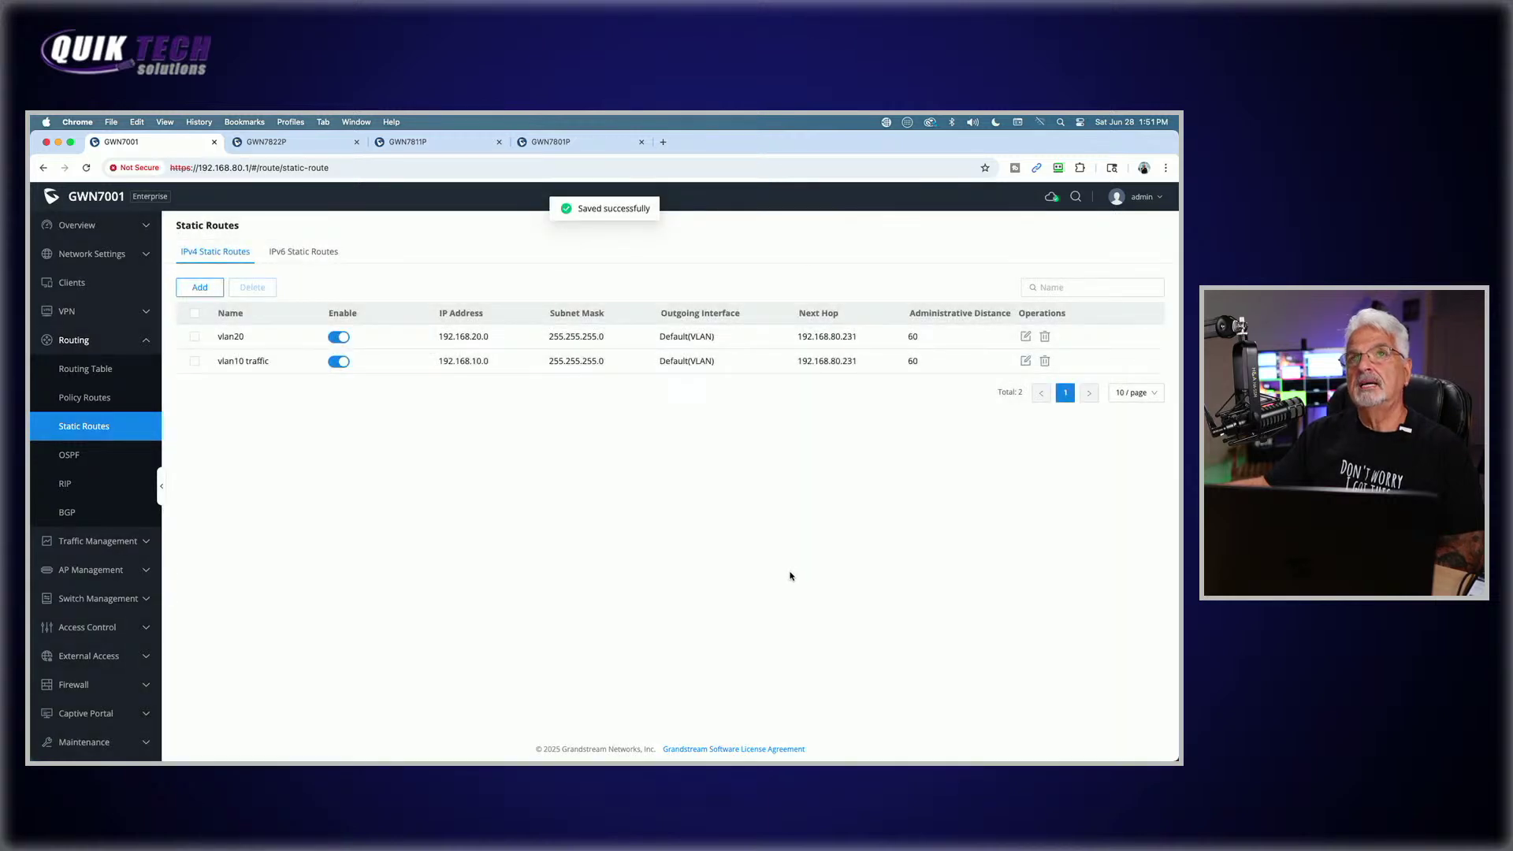
{"action": "left_click", "coordinate": [438, 142]}
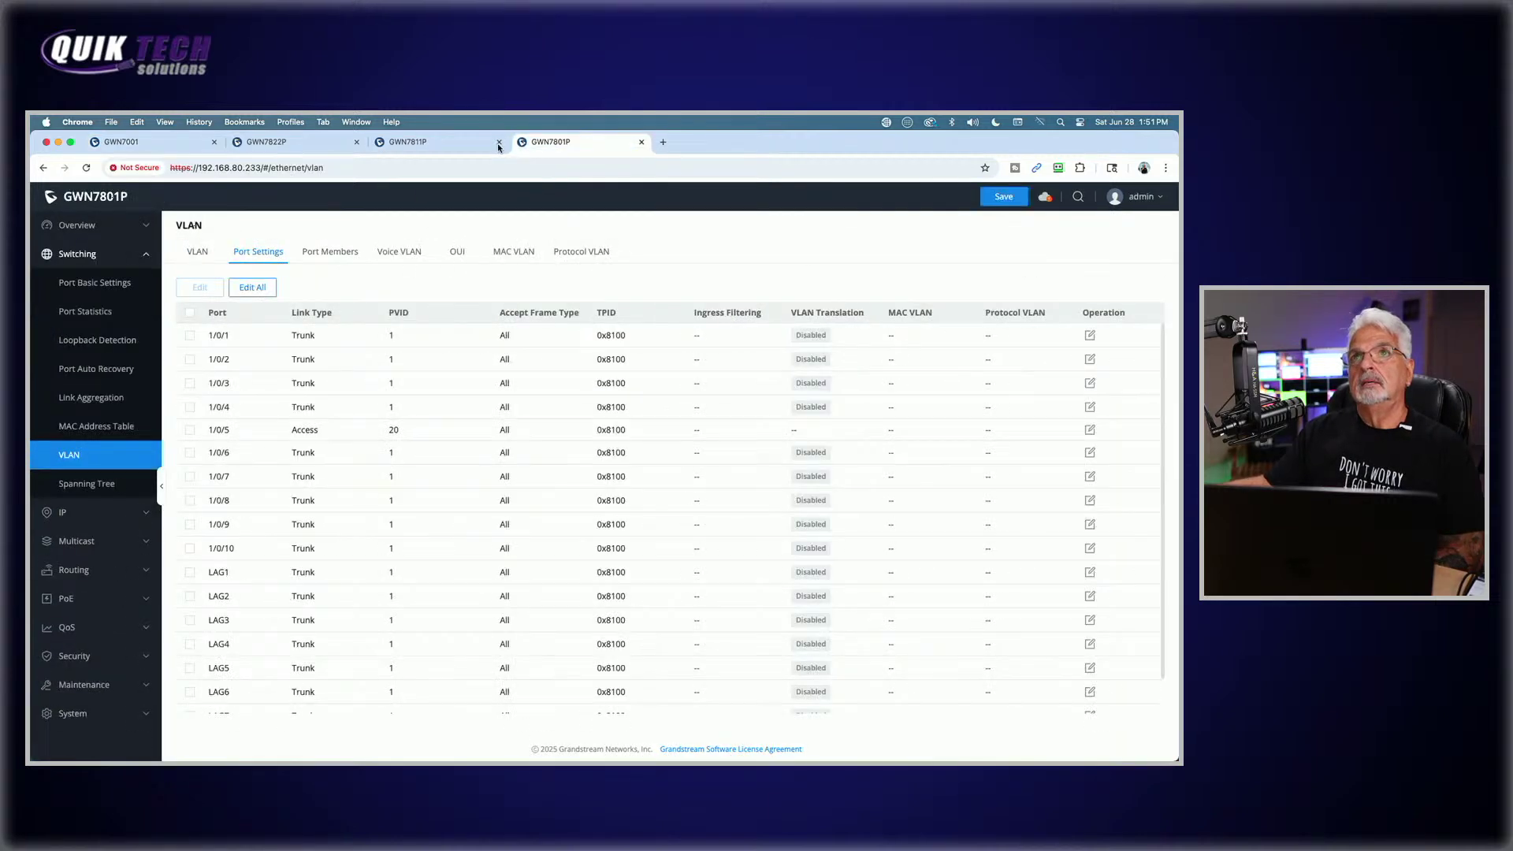
{"action": "left_click", "coordinate": [329, 147]}
{"action": "left_click", "coordinate": [154, 143]}
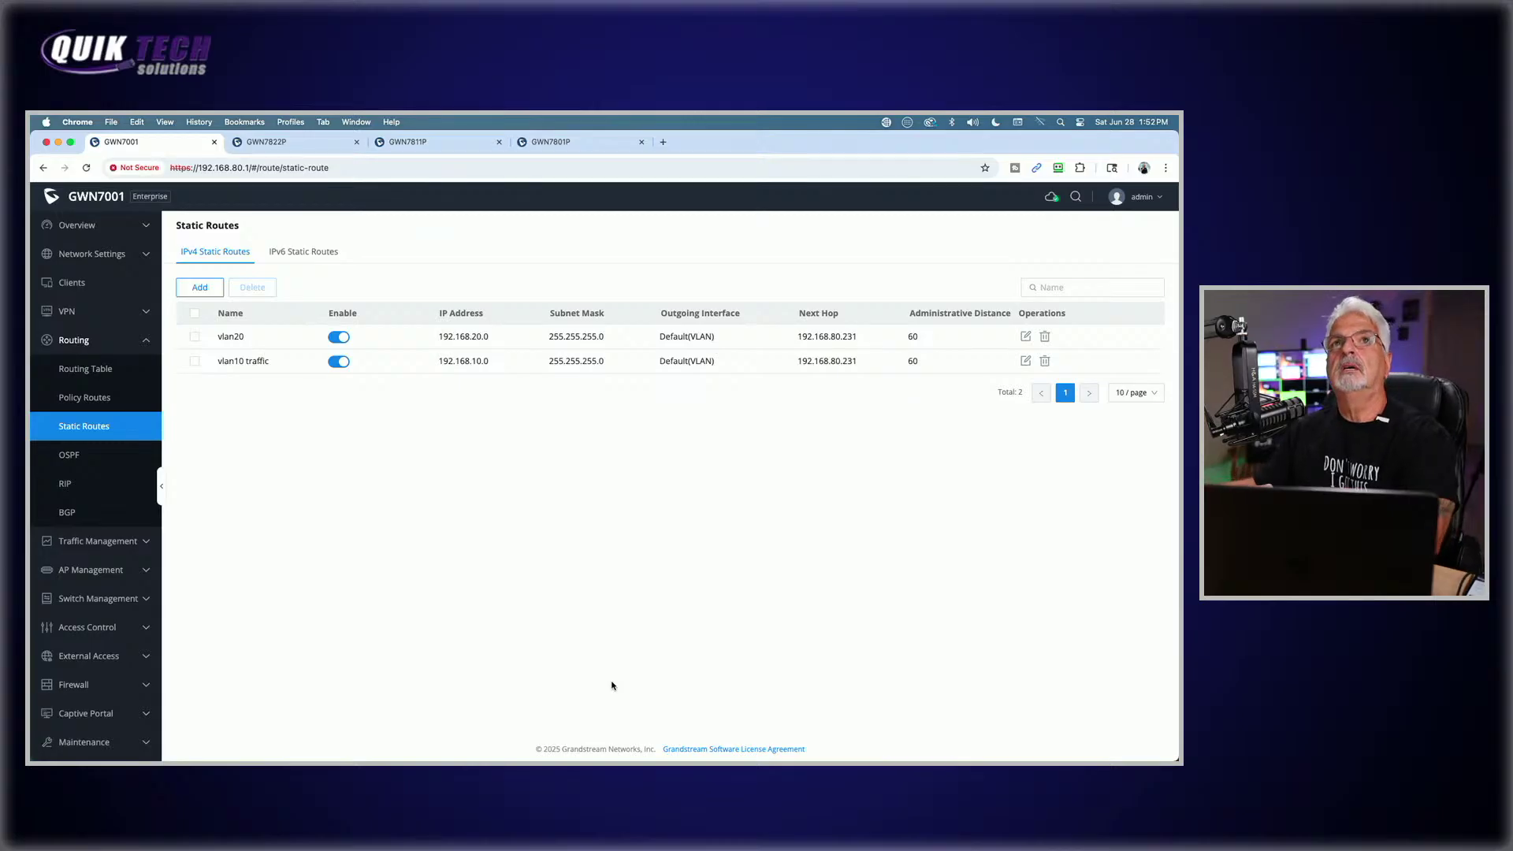
Open macOS System Settings from the Apple menu.
{"action": "left_click", "coordinate": [45, 122]}
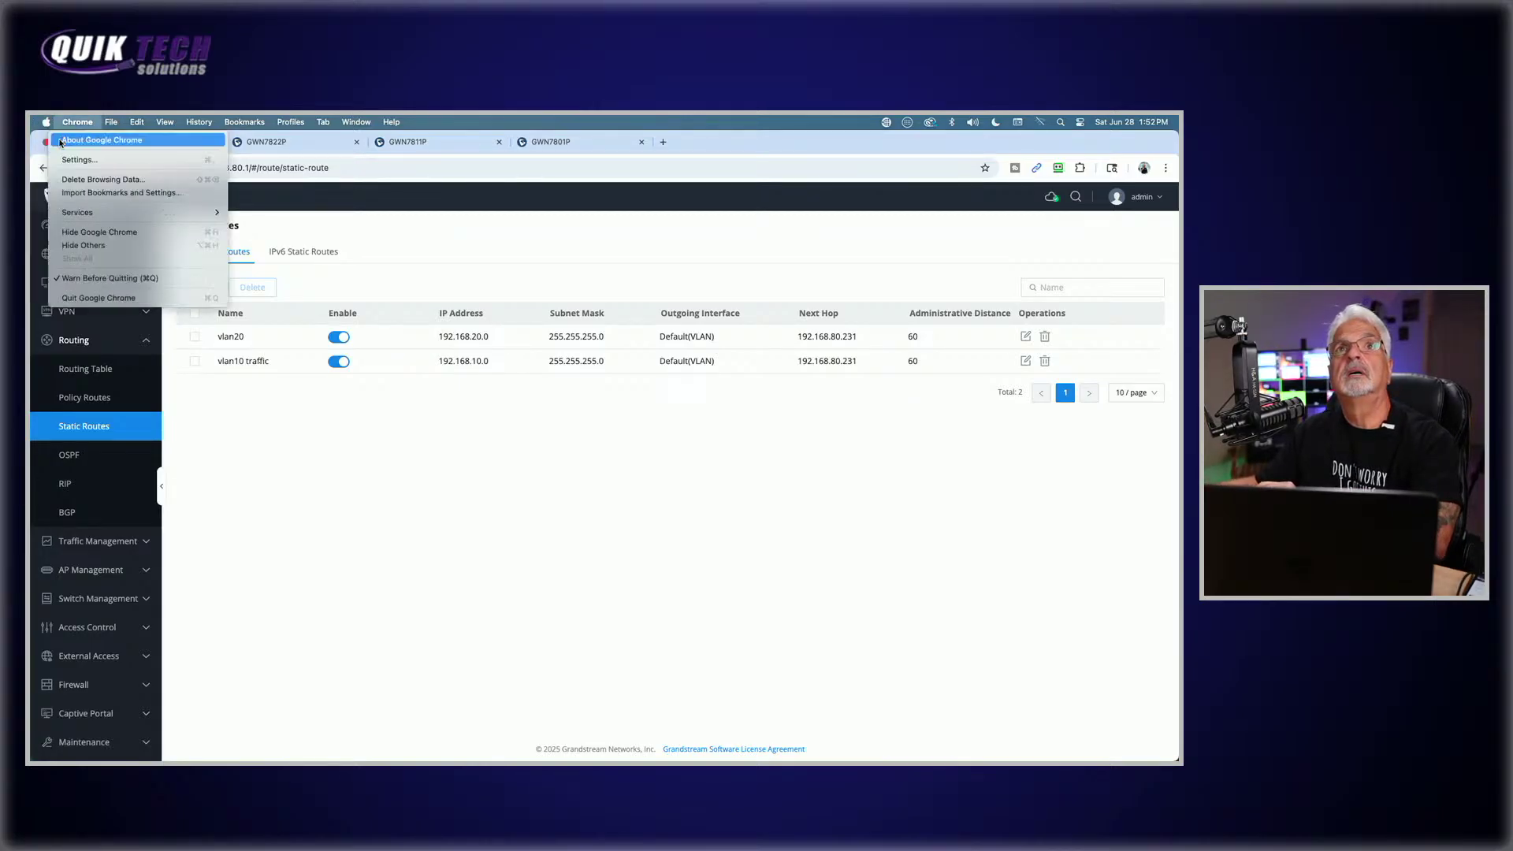
{"action": "left_click", "coordinate": [73, 160]}
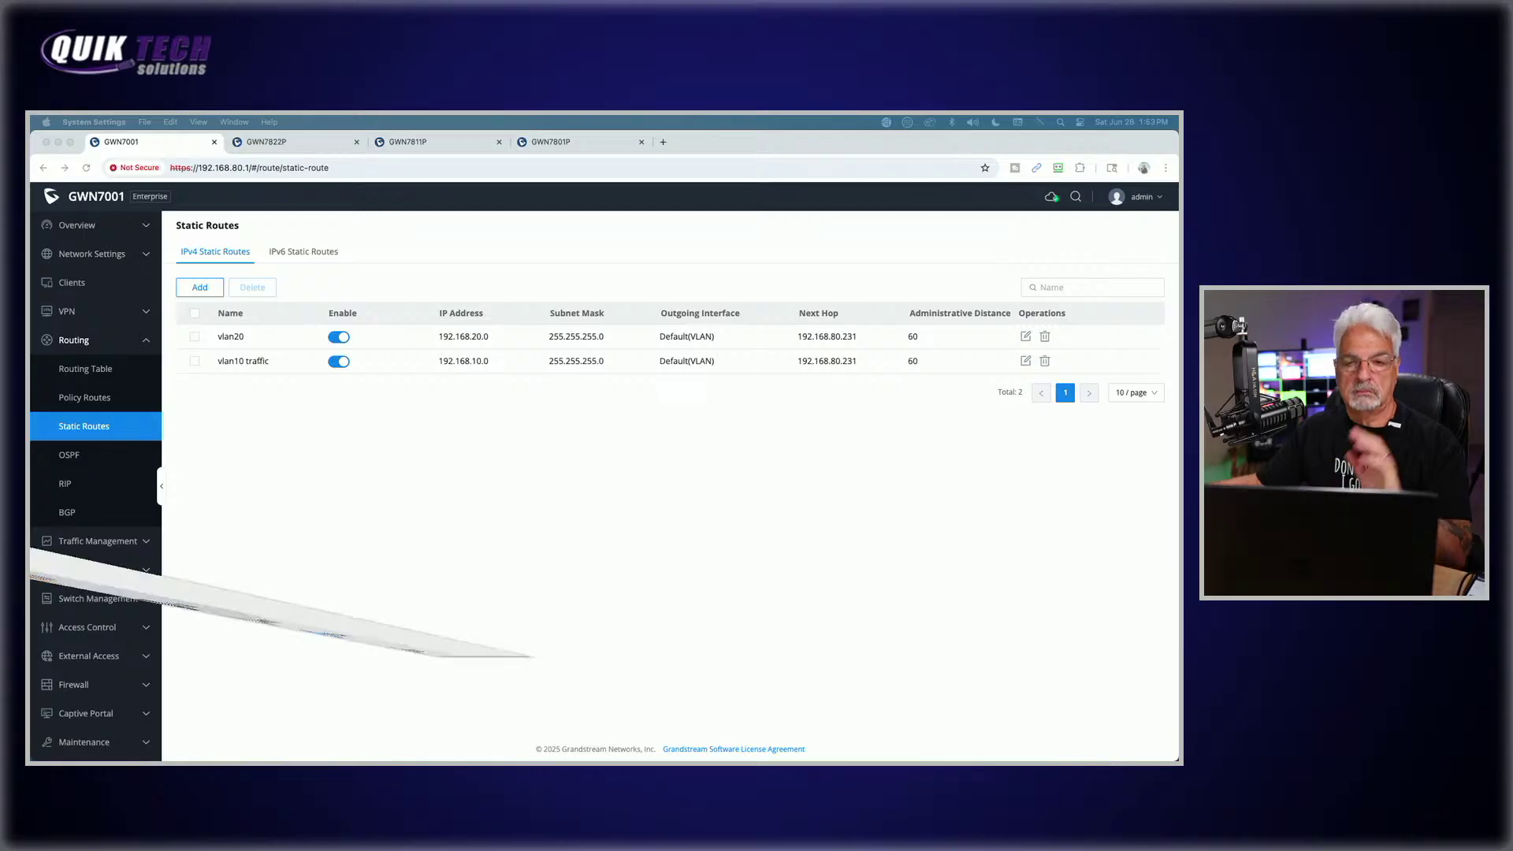
In Terminal, rerun ping 192.168.20.72 and confirm it still replies.
{"action": "left_click", "coordinate": [727, 744]}
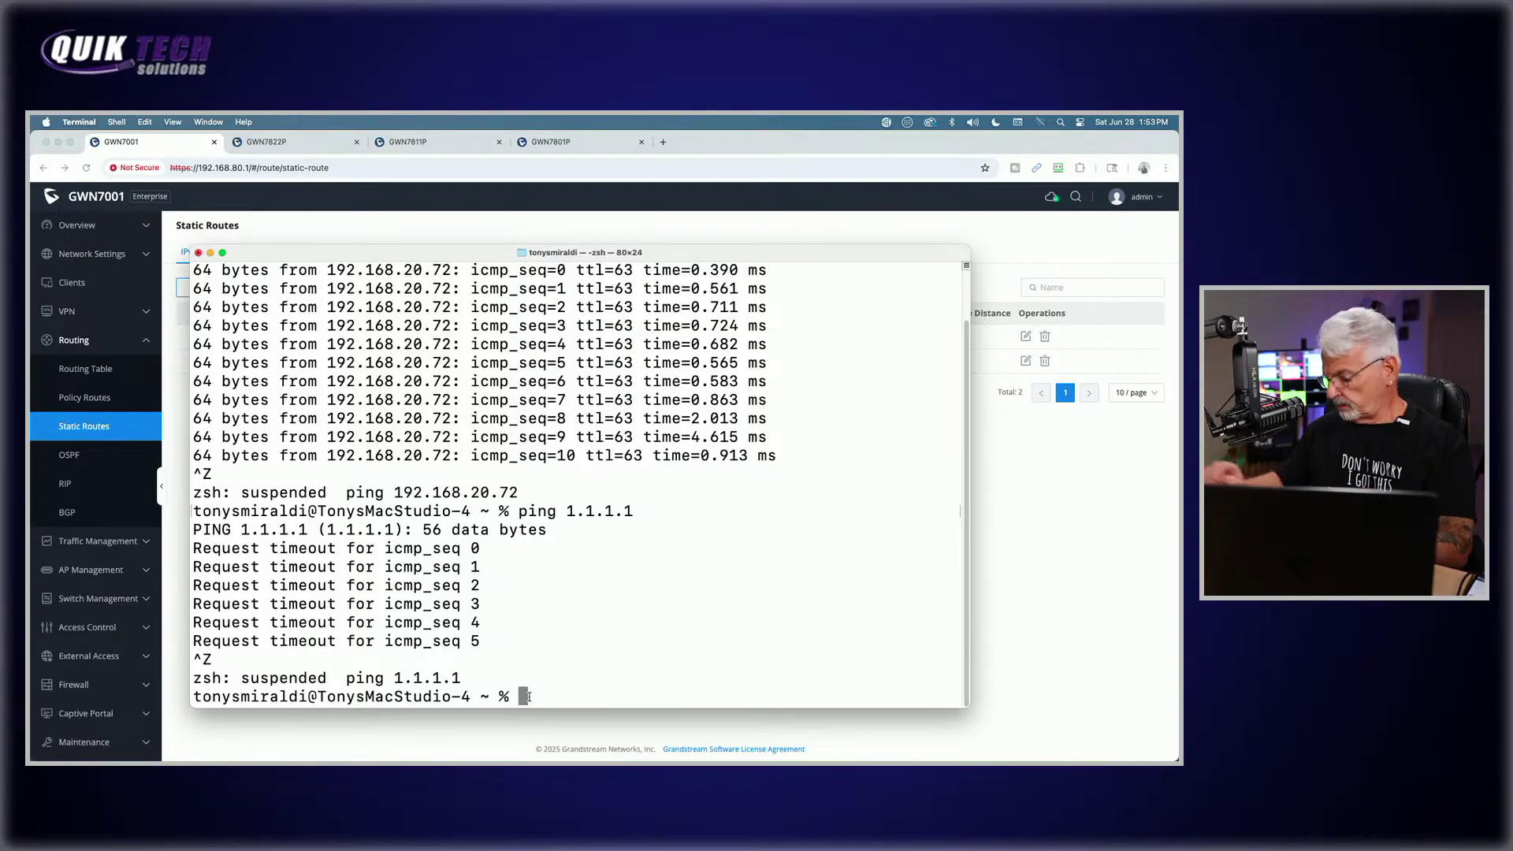
{"action": "key", "text": "Up"}
{"action": "key", "text": "Up"}
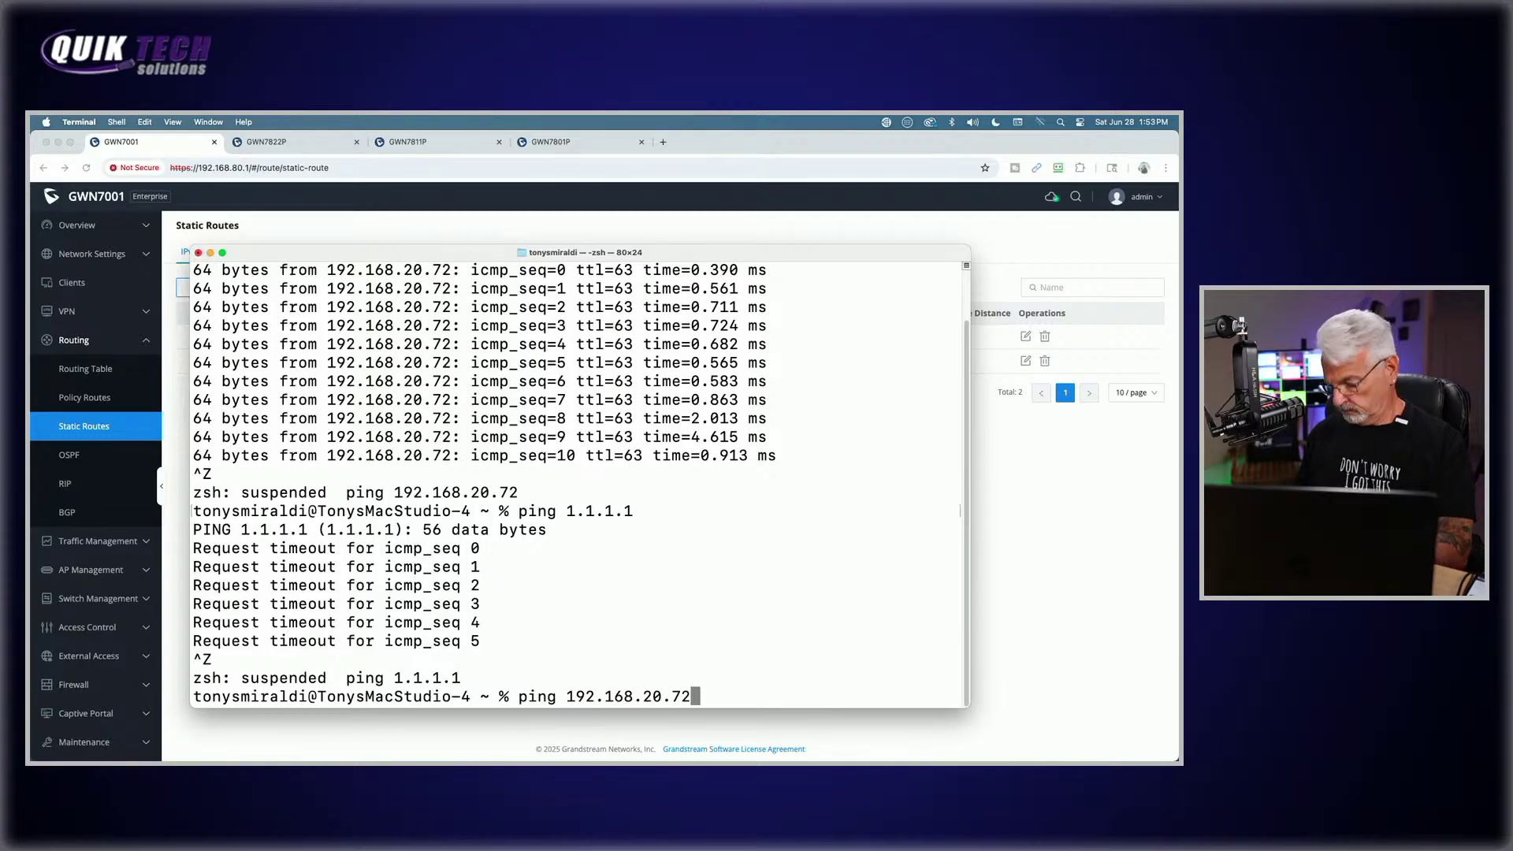
{"action": "key", "text": "Return"}
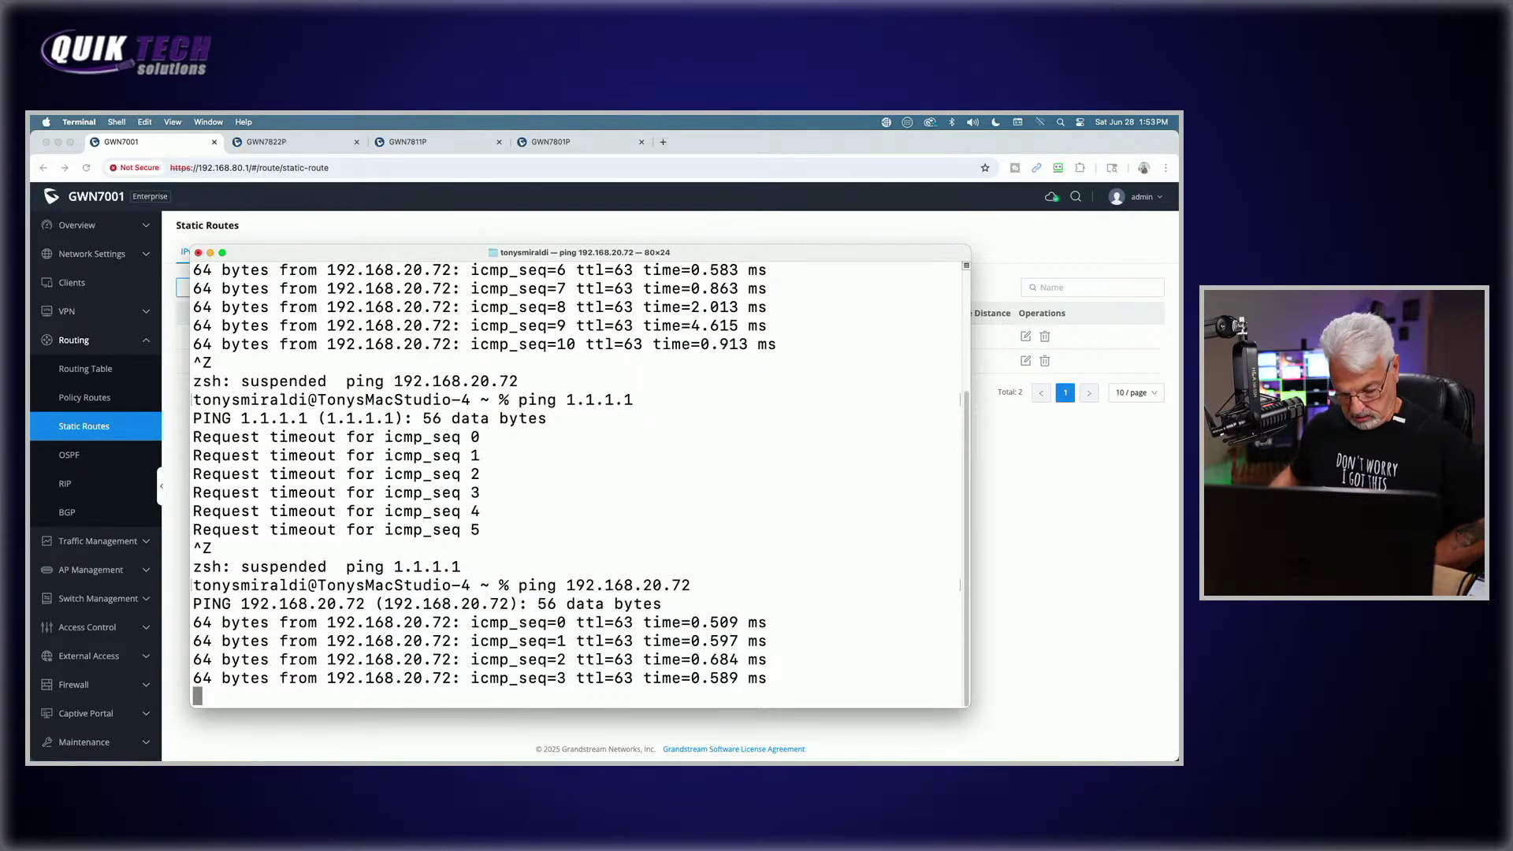
{"action": "key", "text": "ctrl+z"}
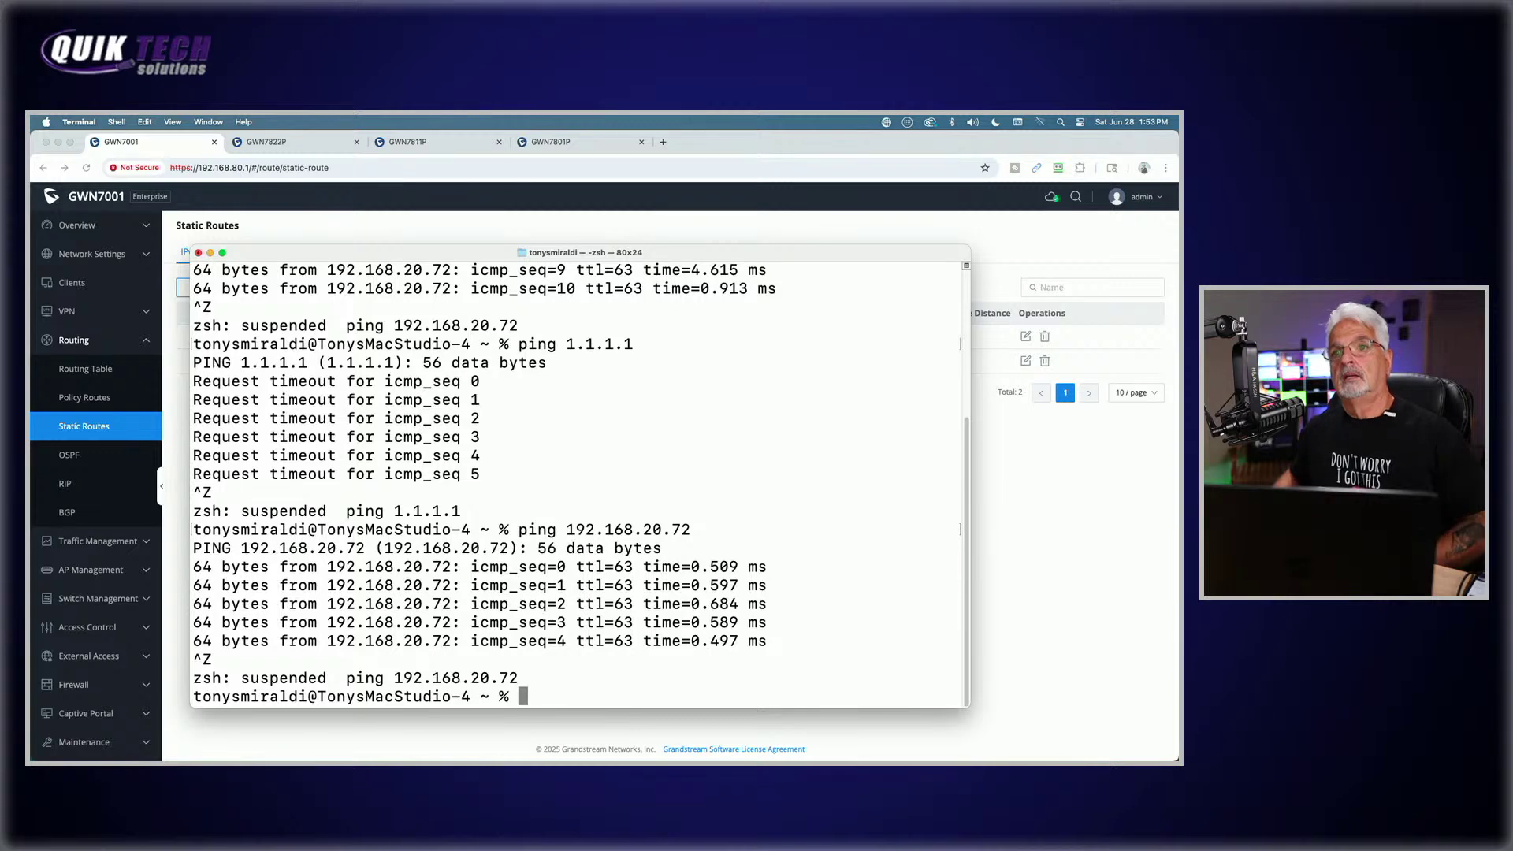
Rerun ping 1.1.1.1, which still times out, then return to the Chrome window.
{"action": "key", "text": "Up"}
{"action": "key", "text": "Up"}
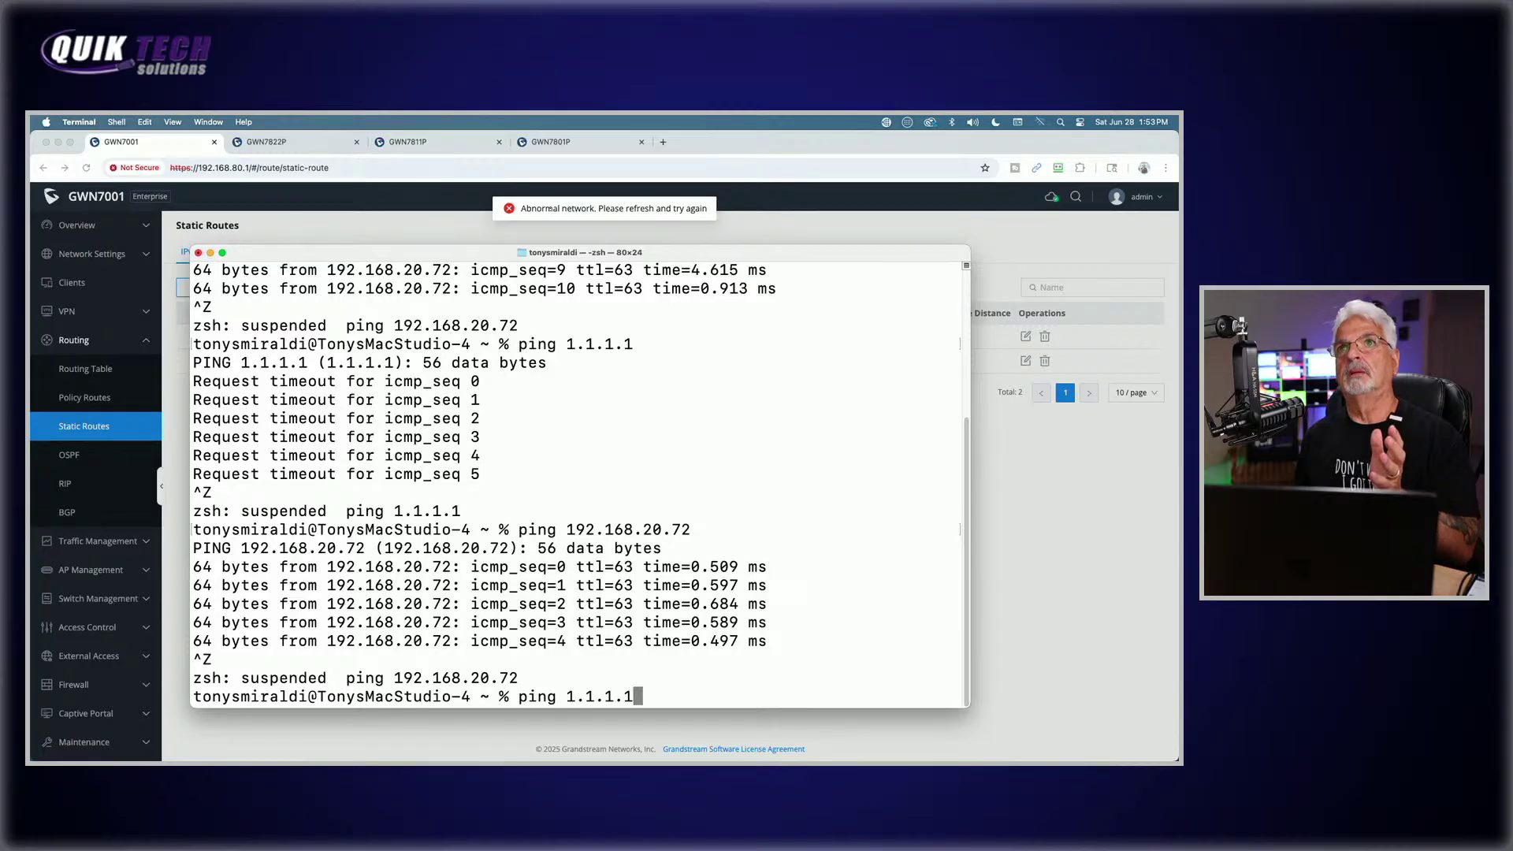
{"action": "key", "text": "Return"}
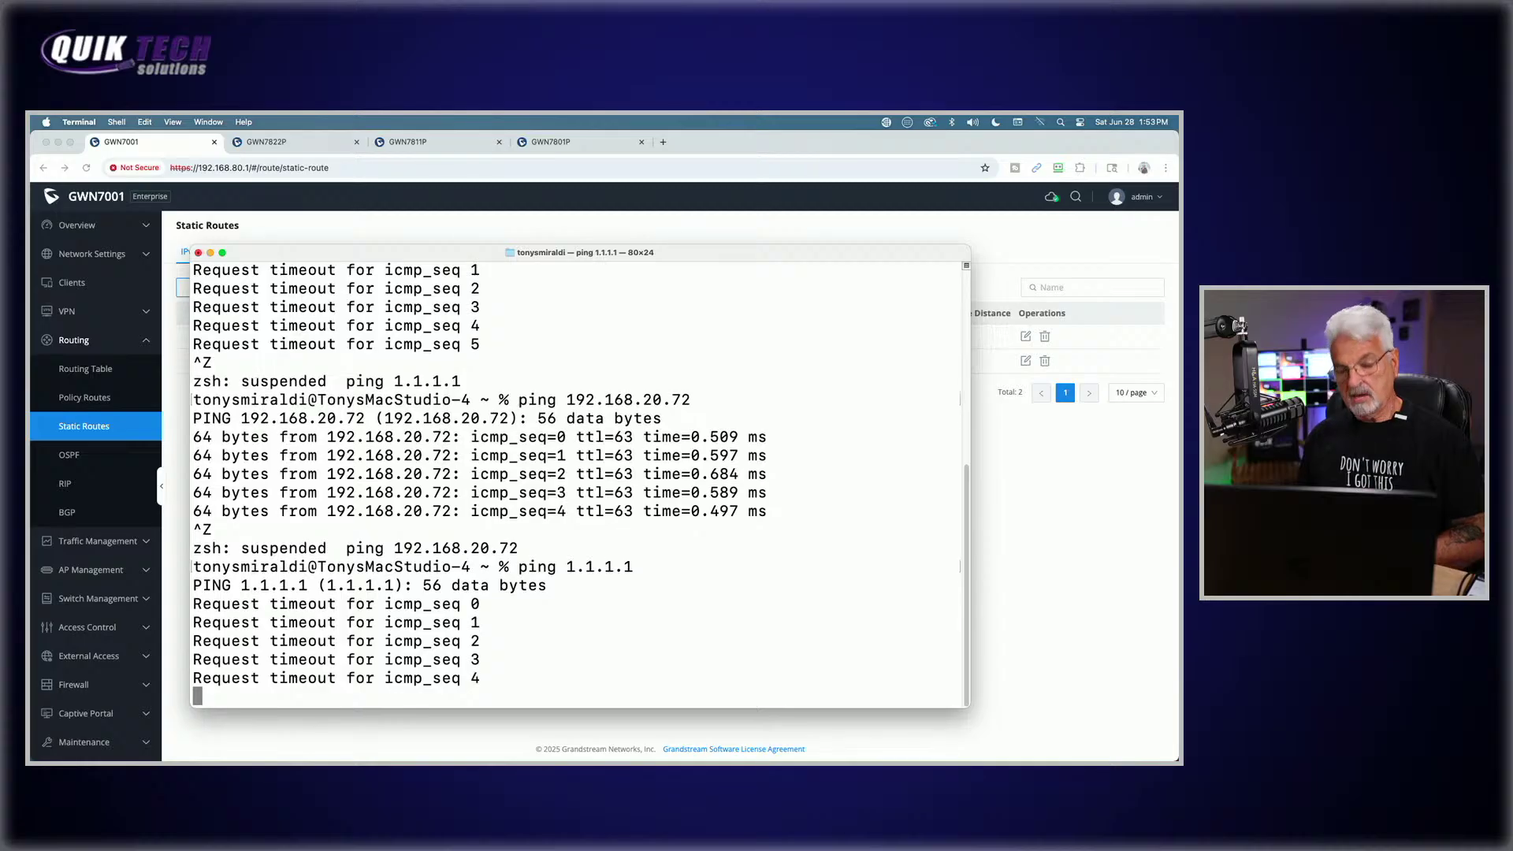
{"action": "key", "text": "ctrl+z"}
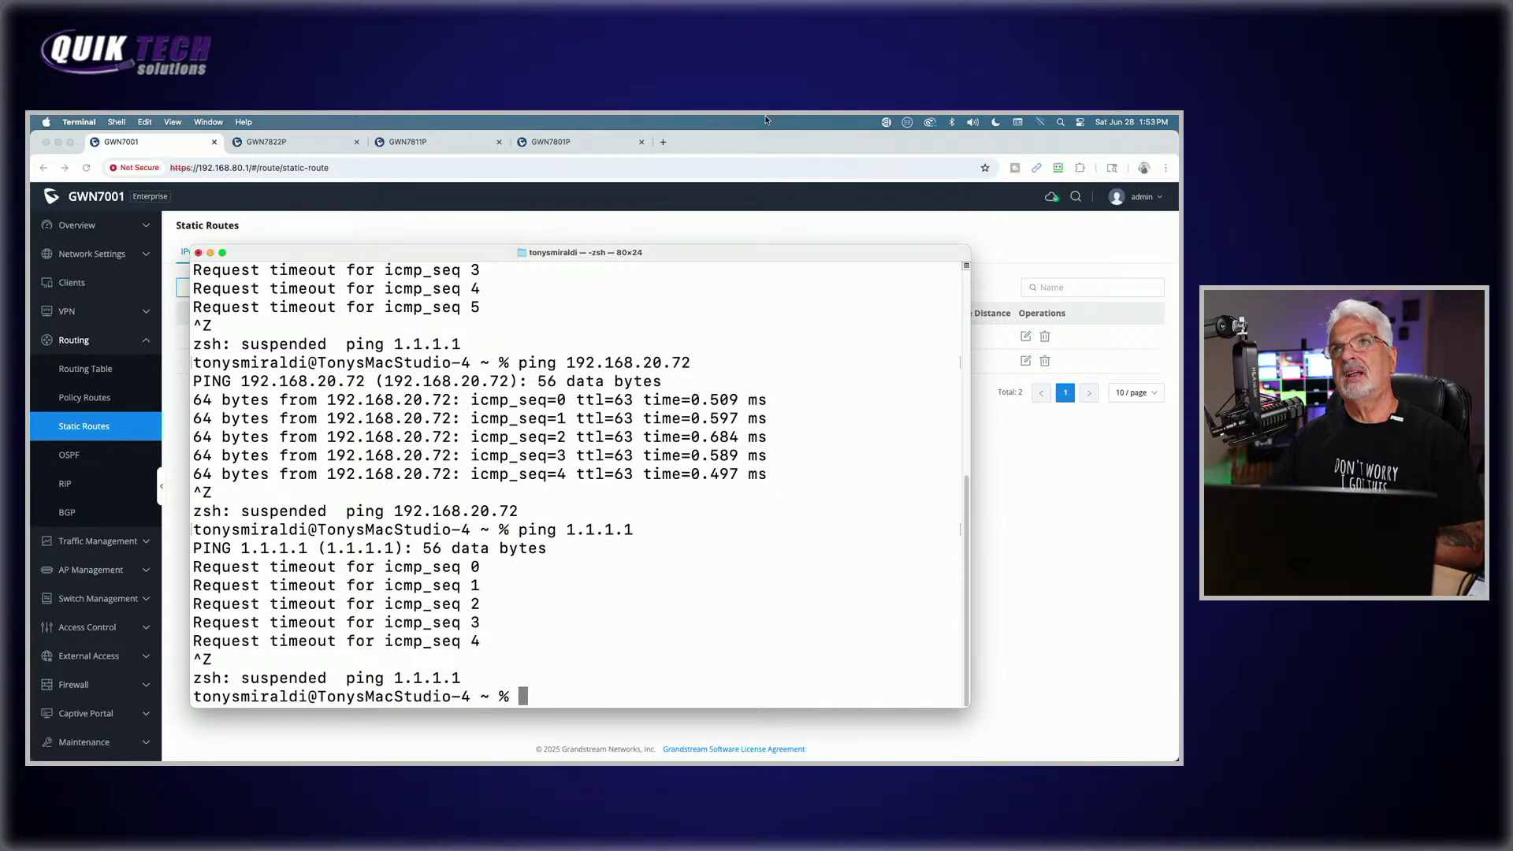
{"action": "left_click", "coordinate": [745, 140]}
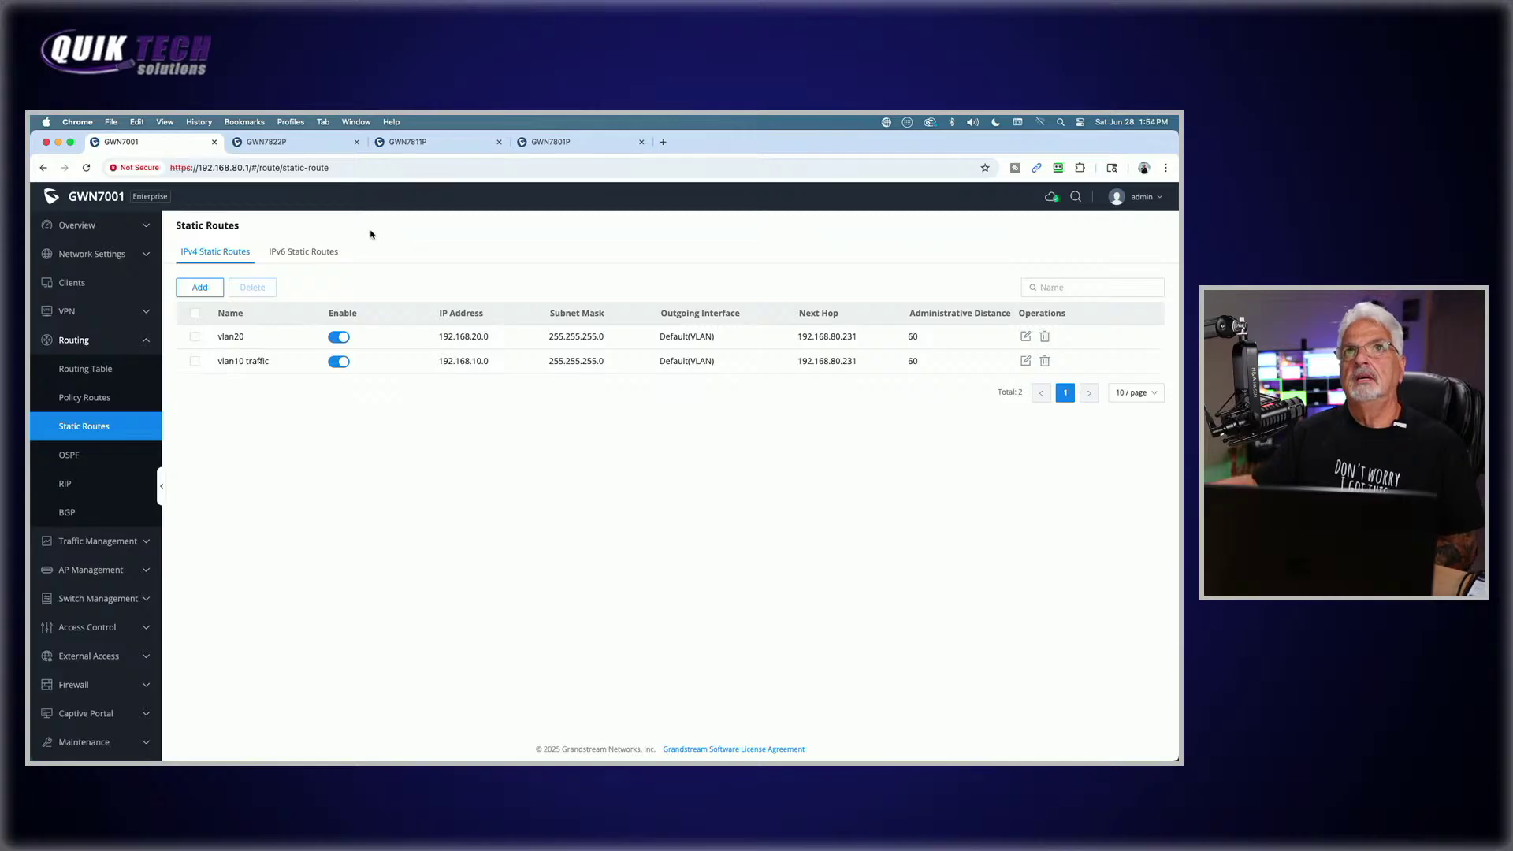
On the GWN7822P switch tab, attempt to sign in with the admin credentials.
{"action": "left_click", "coordinate": [288, 142]}
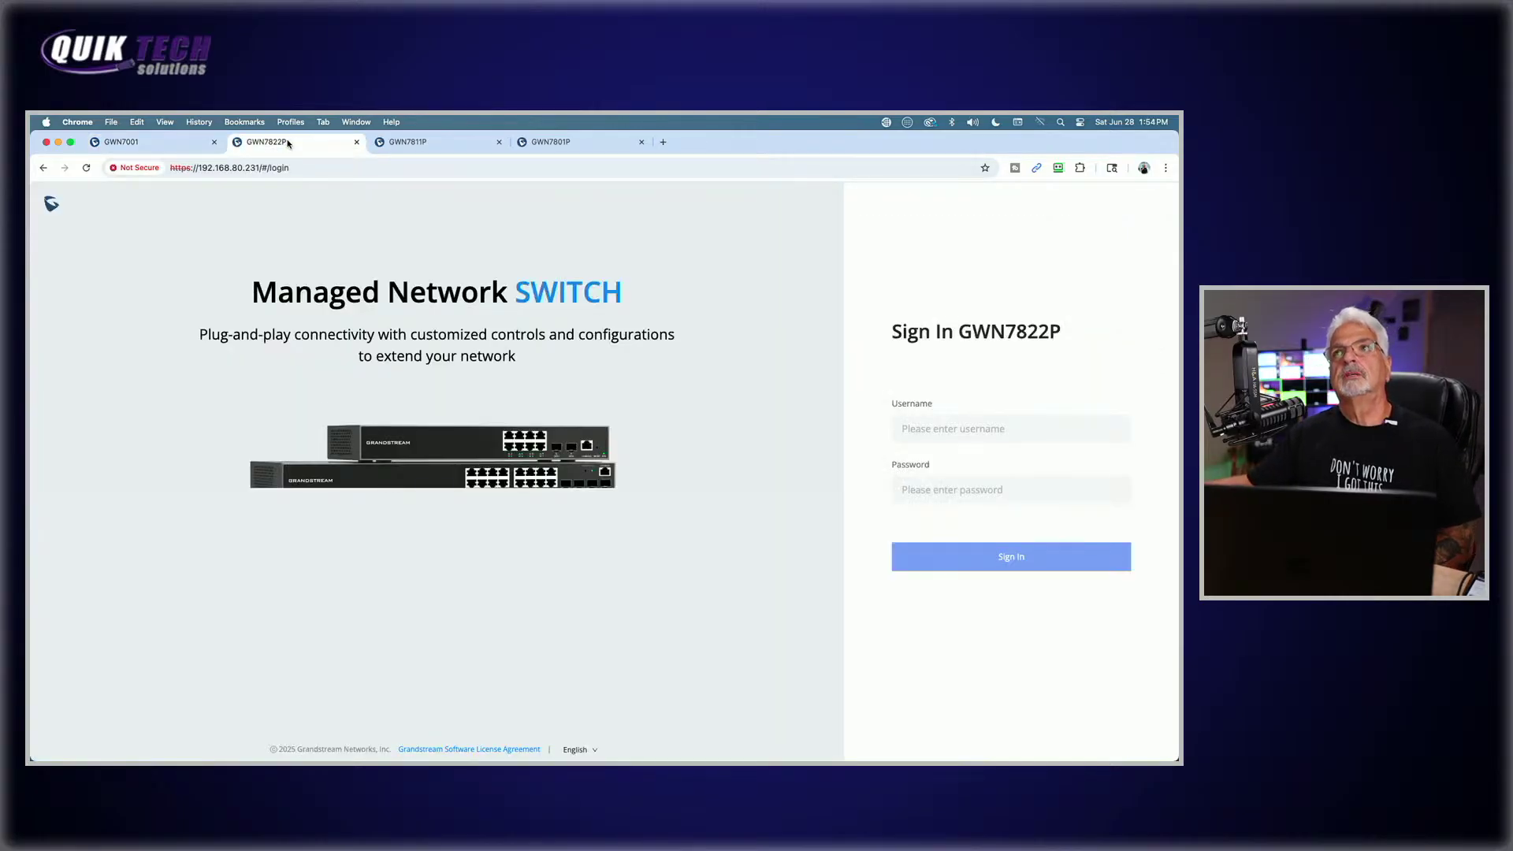
{"action": "left_click", "coordinate": [945, 428]}
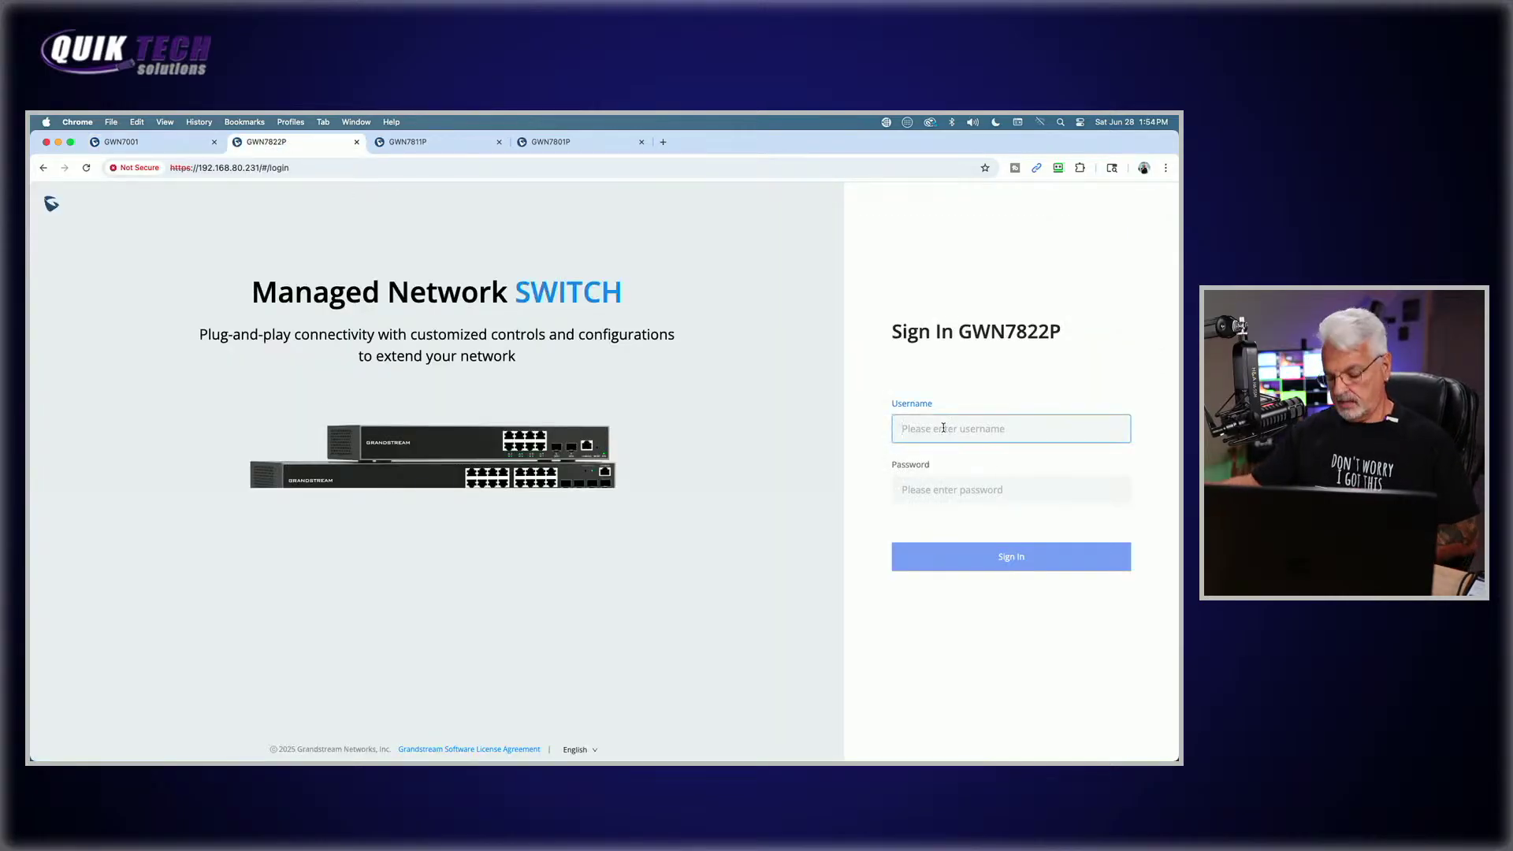
{"action": "type", "text": "admin"}
{"action": "key", "text": "Tab"}
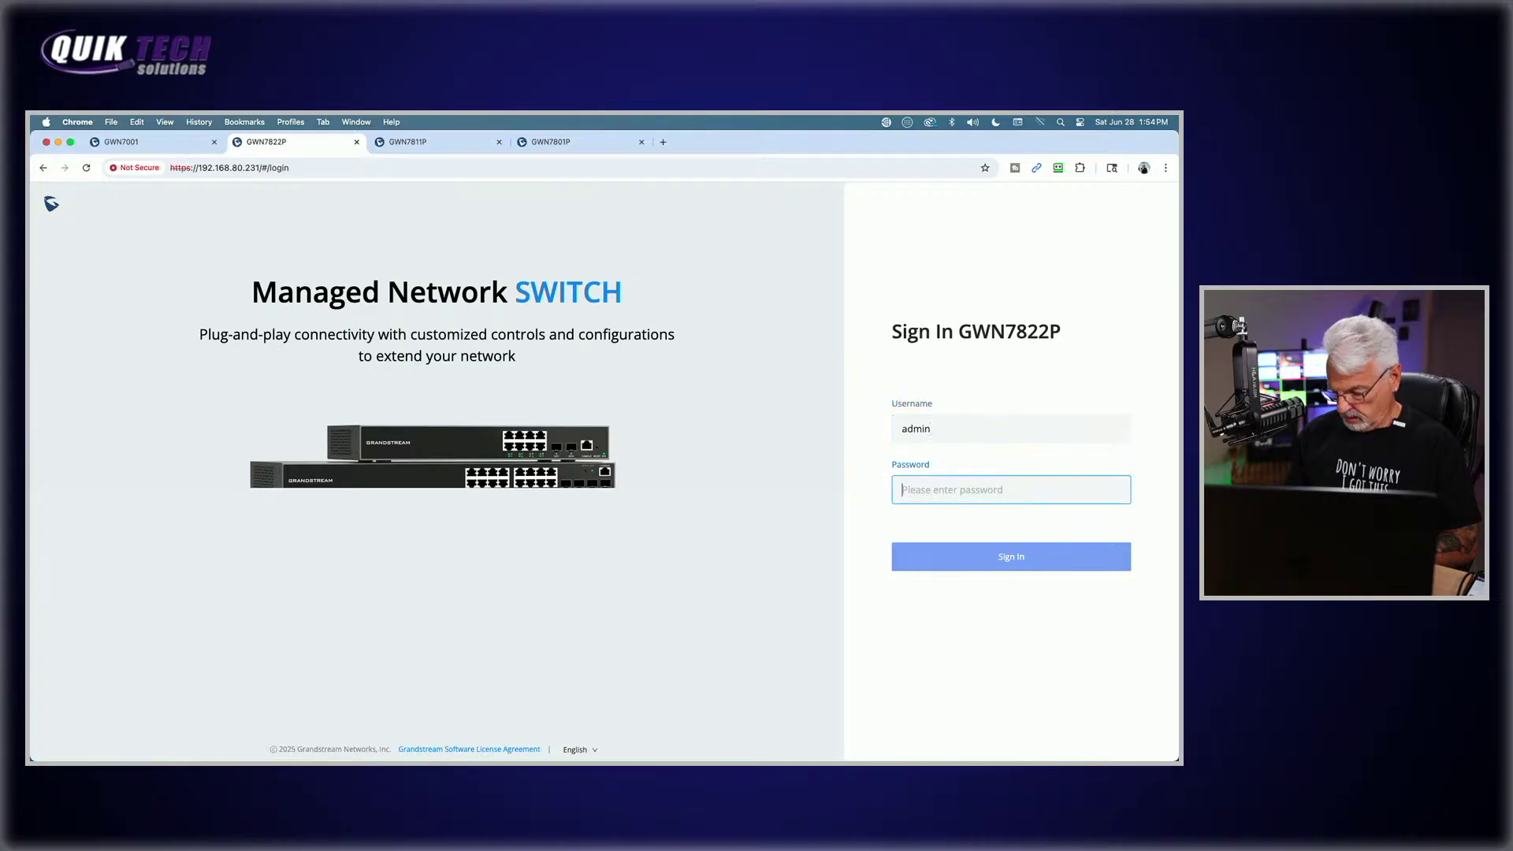
{"action": "type", "text": "•••"}
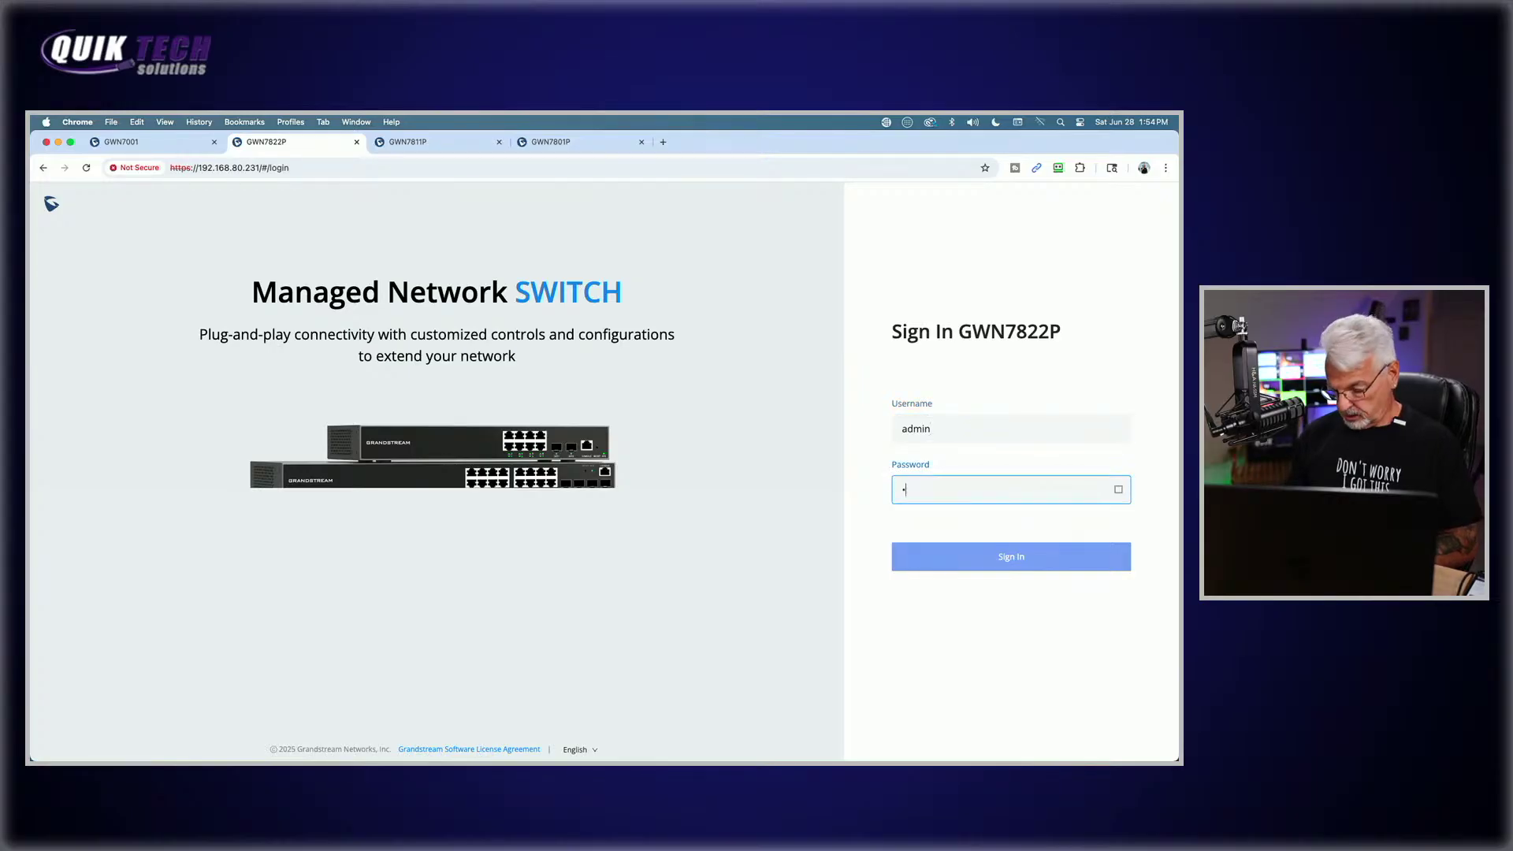
{"action": "type", "text": "•••••"}
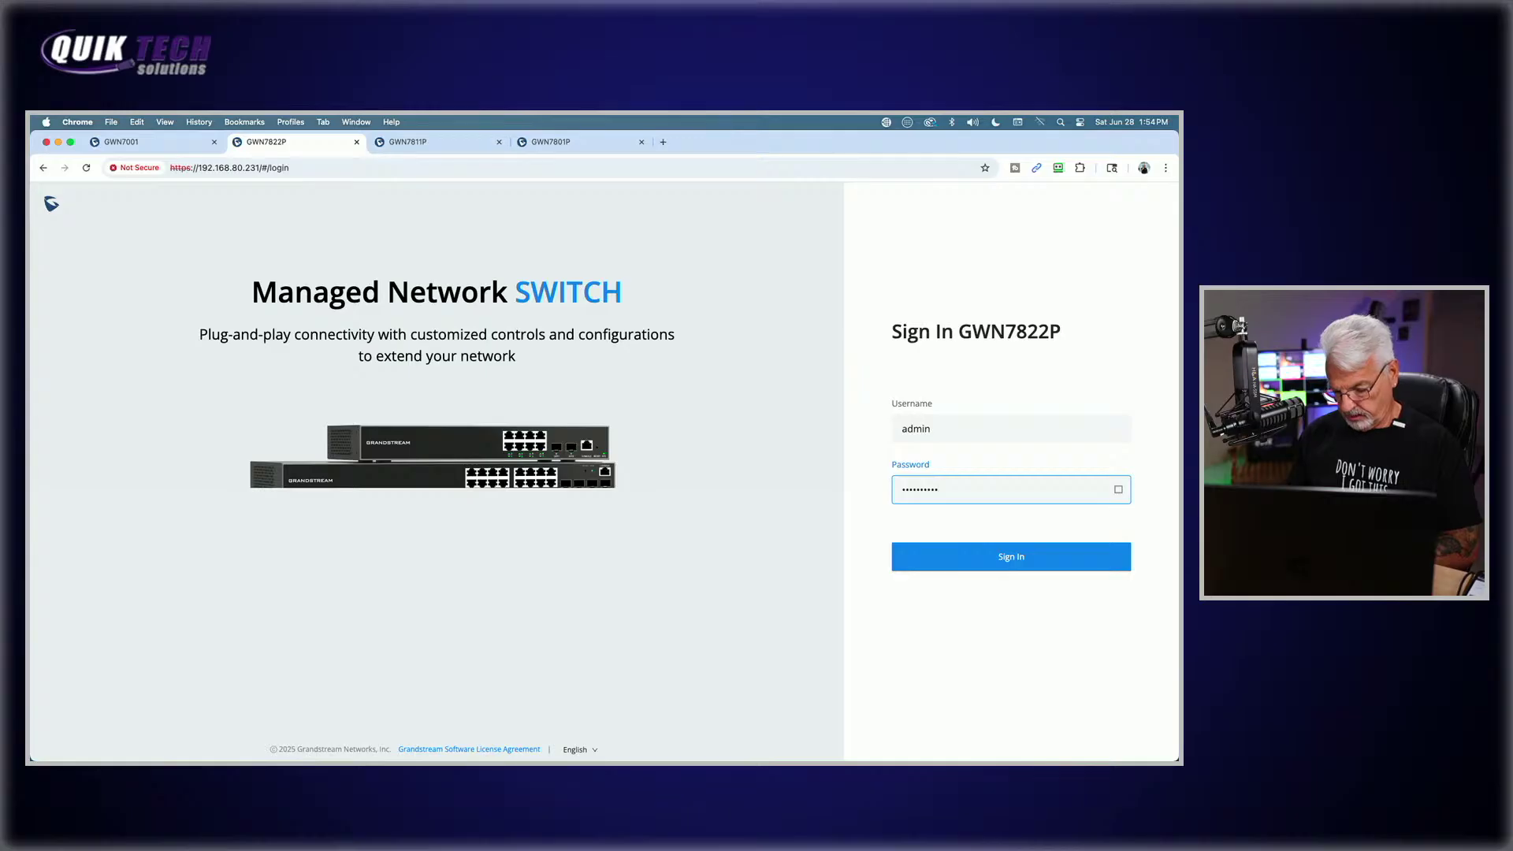
{"action": "key", "text": "Return"}
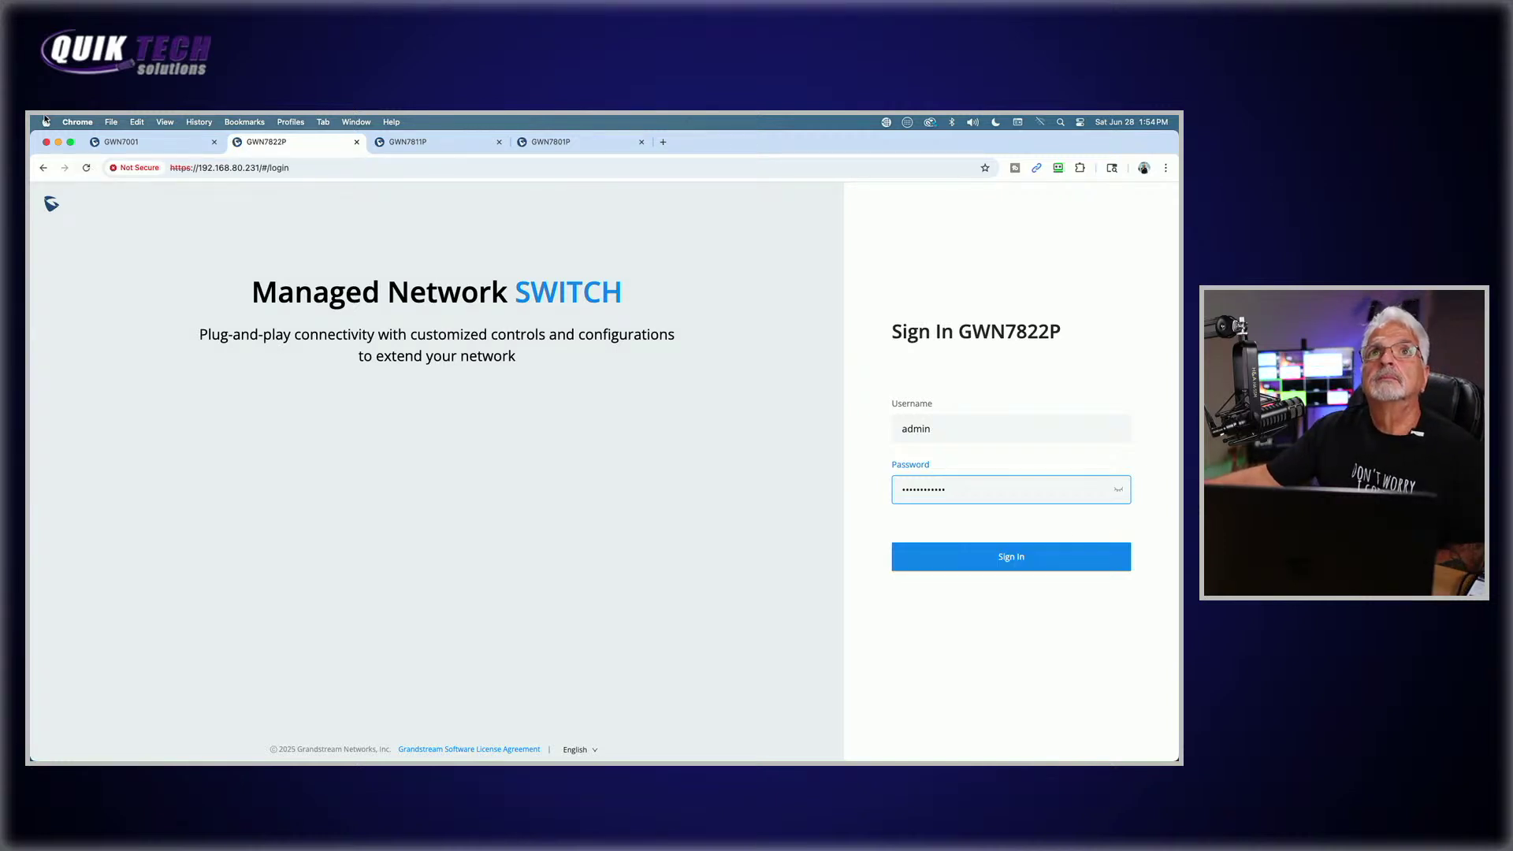
Retype the corrected switch password to sign in, dismiss RoboForm, and expand Routing.
{"action": "left_click", "coordinate": [45, 119]}
{"action": "left_click", "coordinate": [79, 160]}
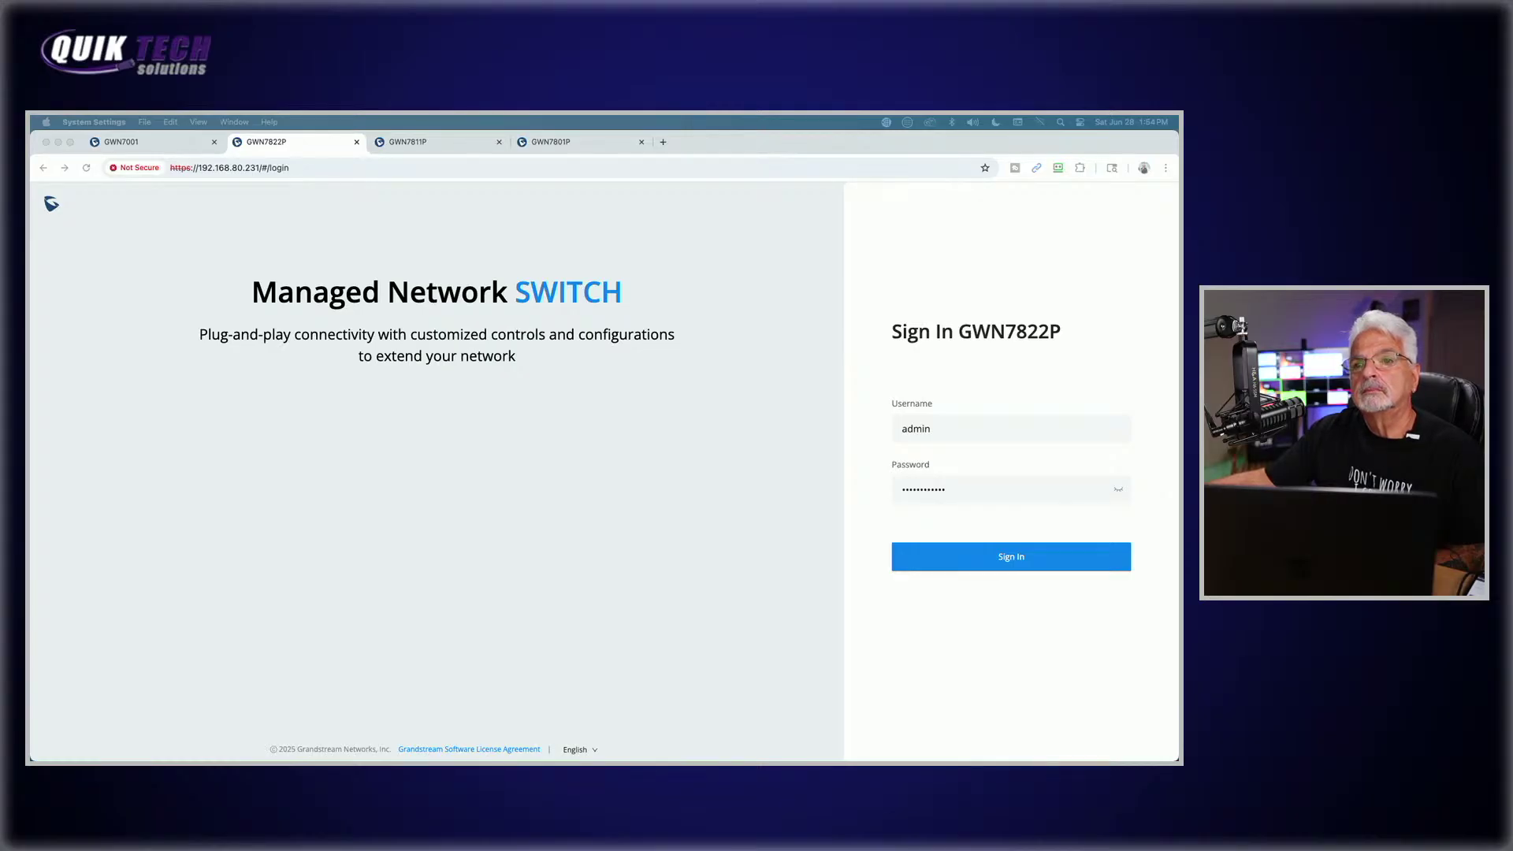
{"action": "key", "text": "super+Tab"}
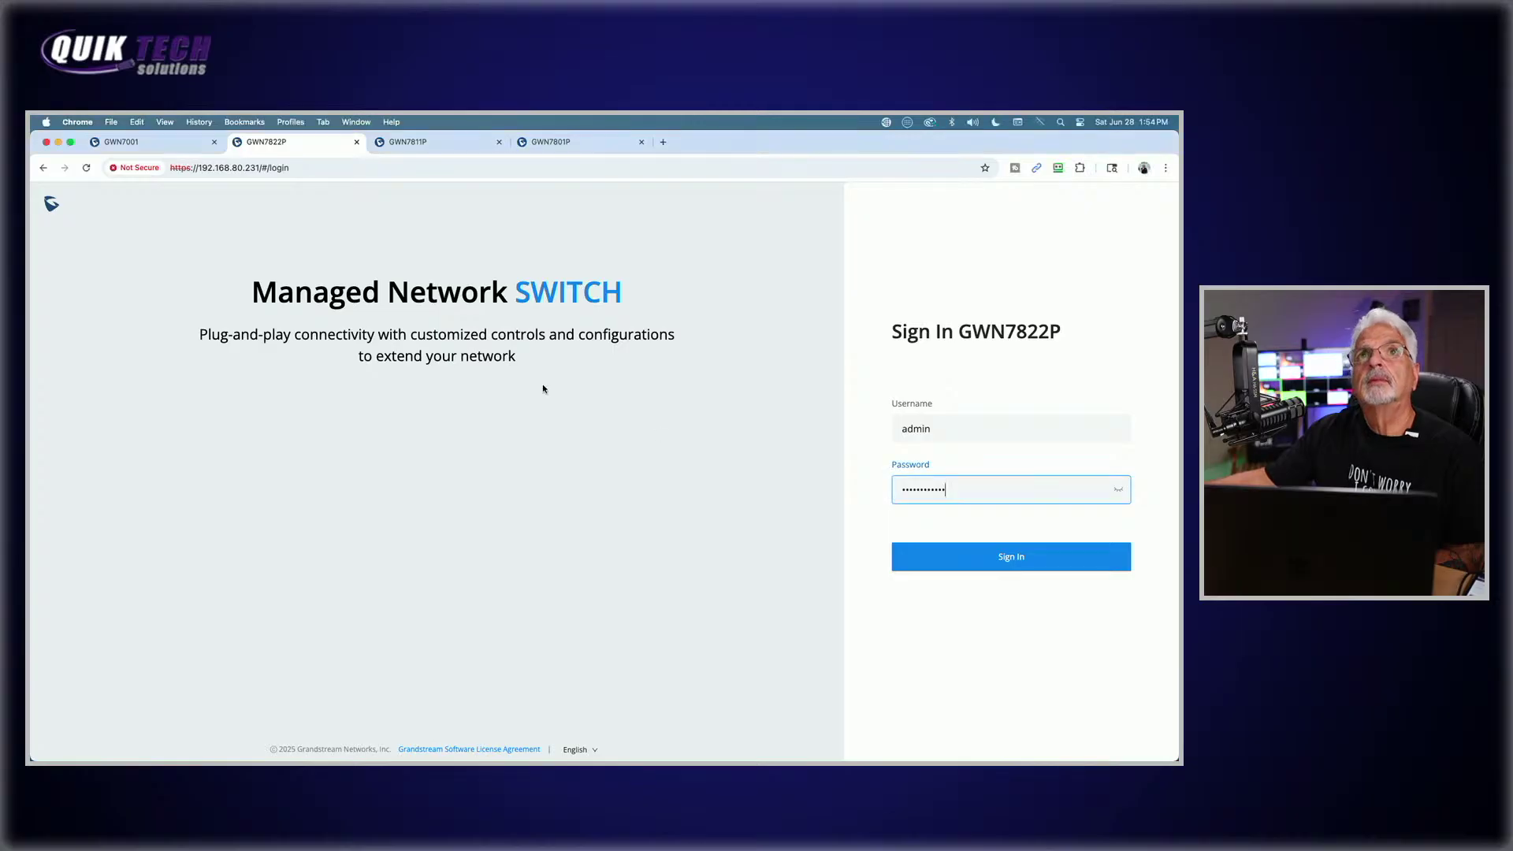
{"action": "left_click", "coordinate": [992, 557]}
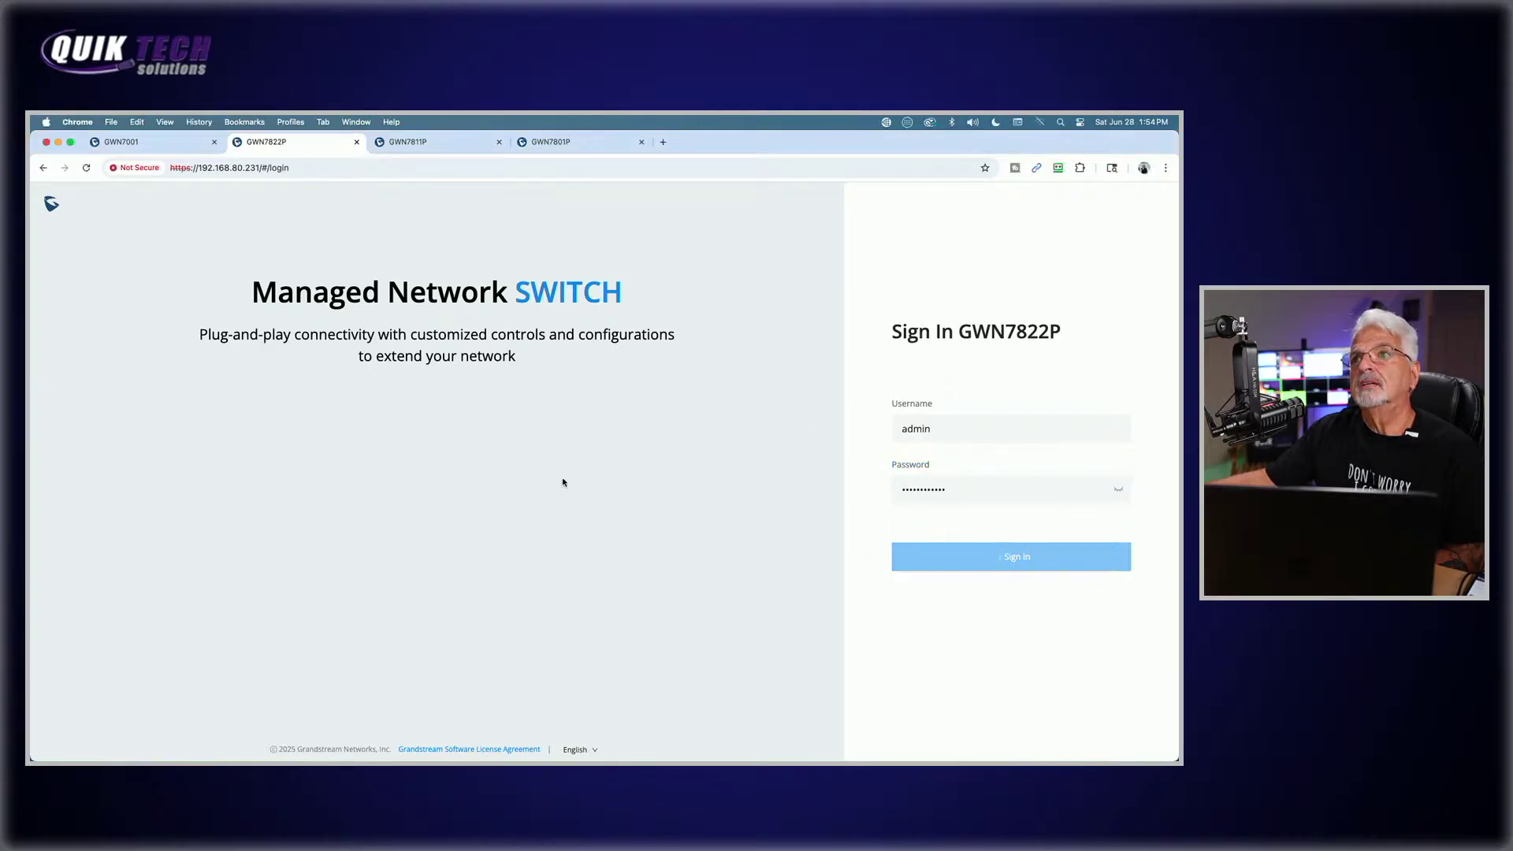
{"action": "double_click", "coordinate": [969, 481]}
{"action": "key", "text": "BackSpace"}
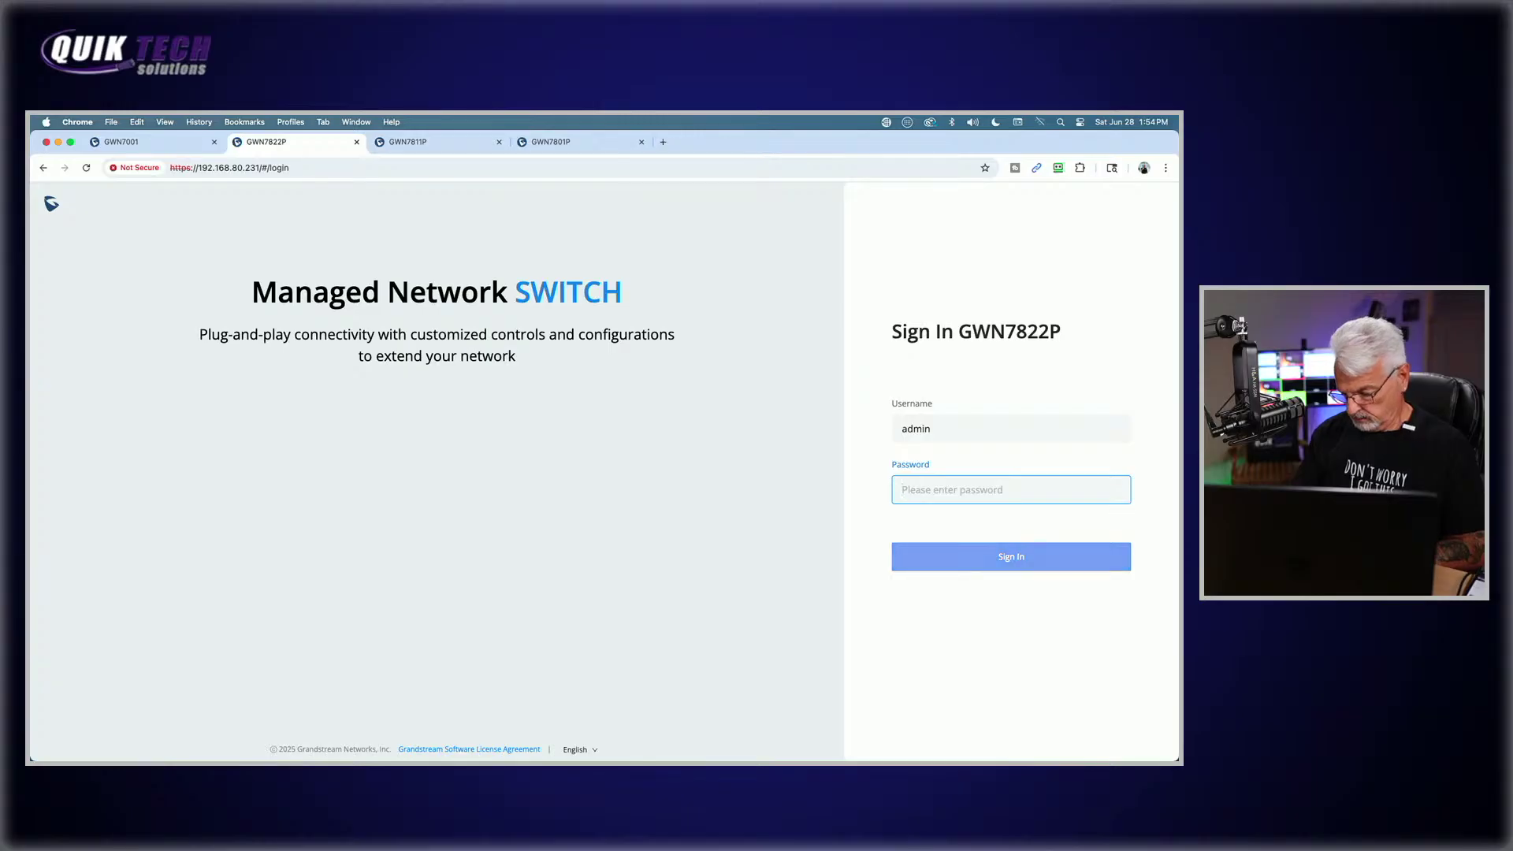
{"action": "type", "text": "•••••"}
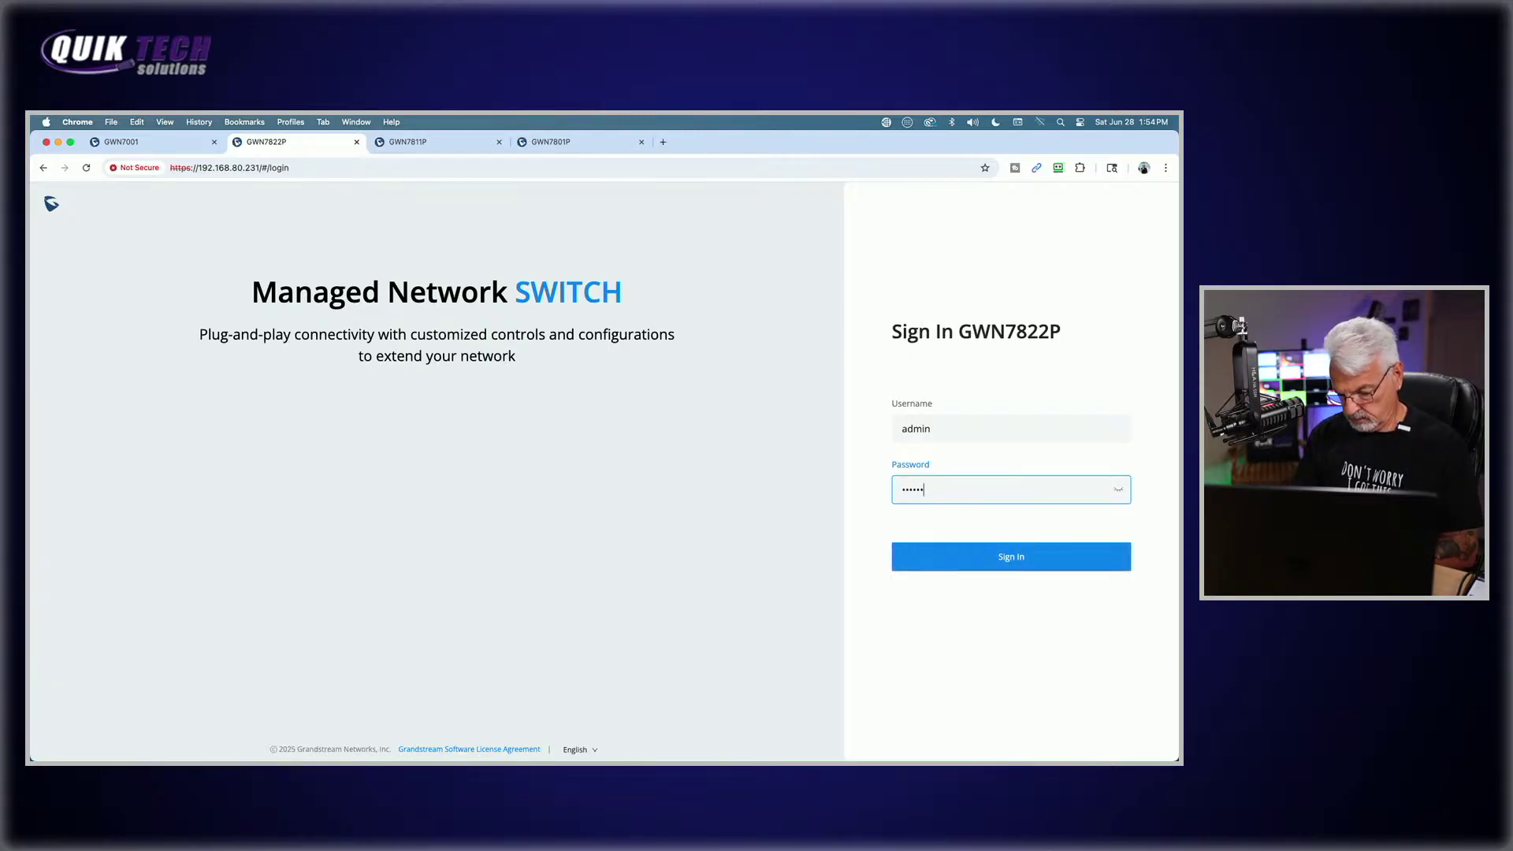
{"action": "type", "text": "••••"}
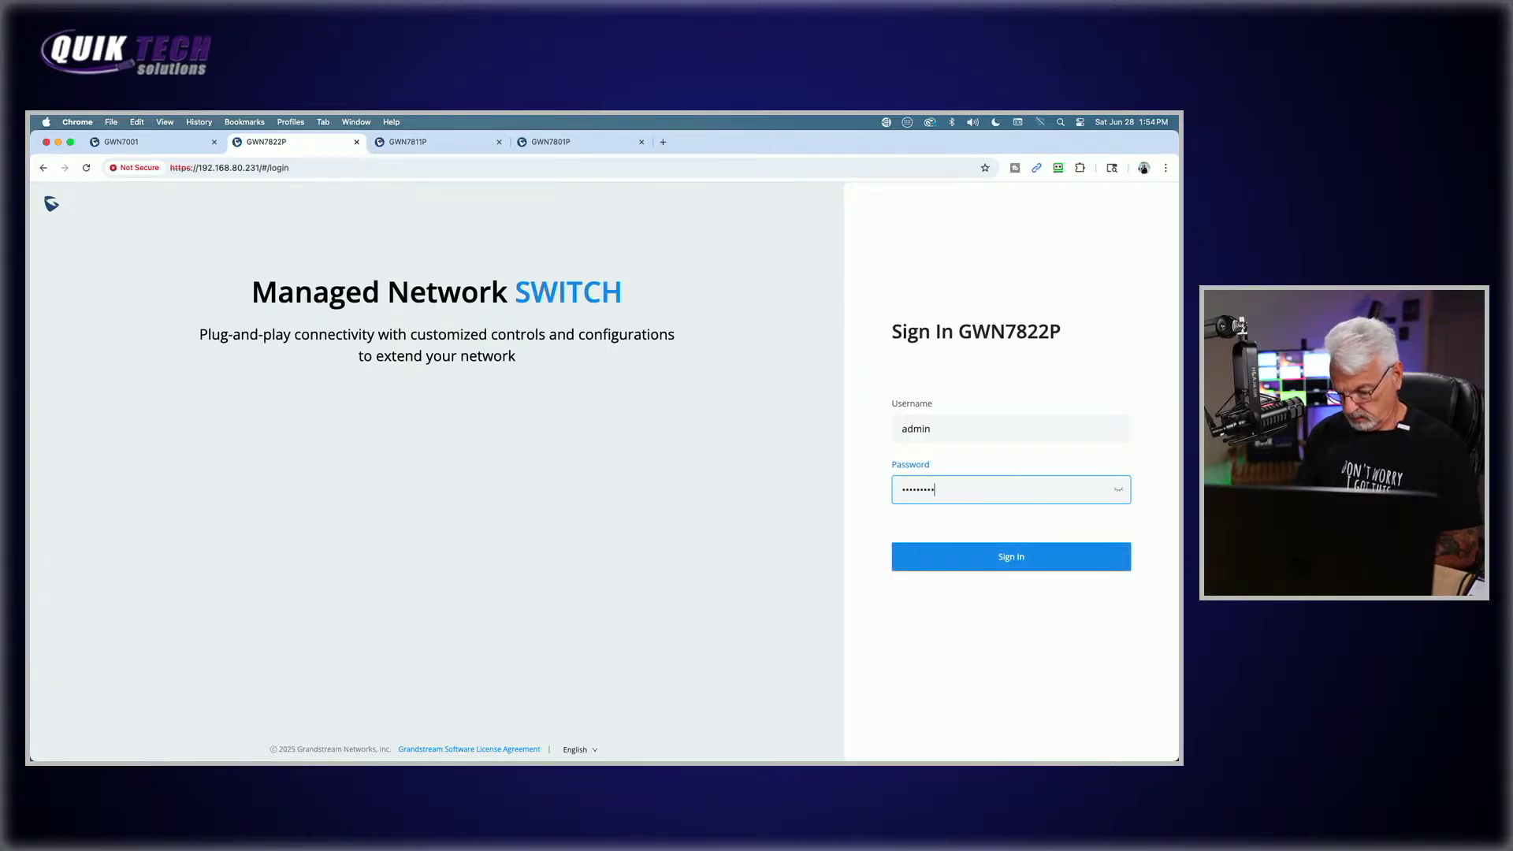
{"action": "key", "text": "Return"}
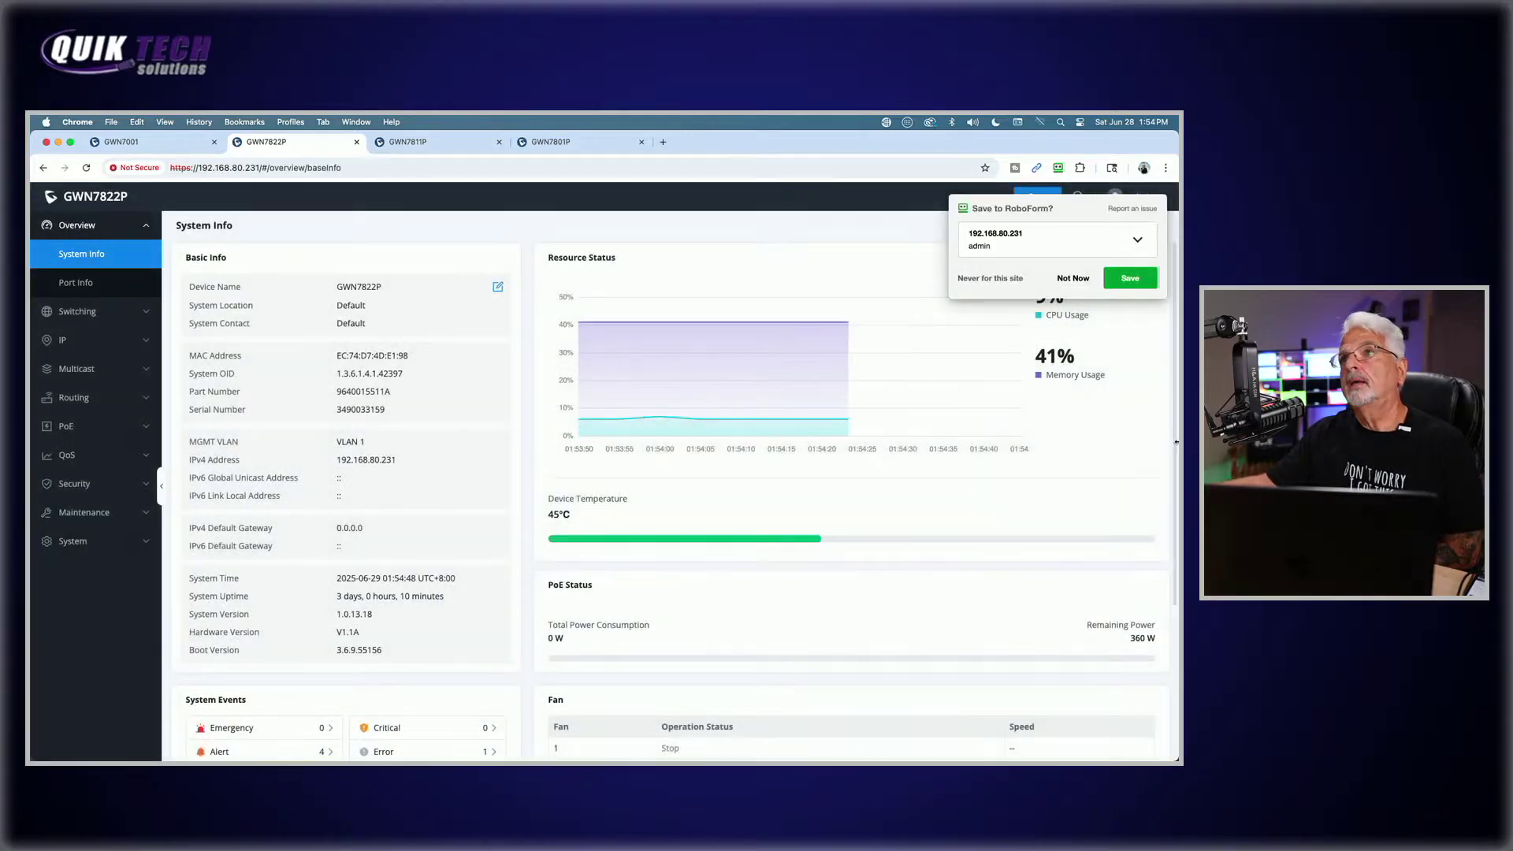
{"action": "left_click", "coordinate": [1073, 278]}
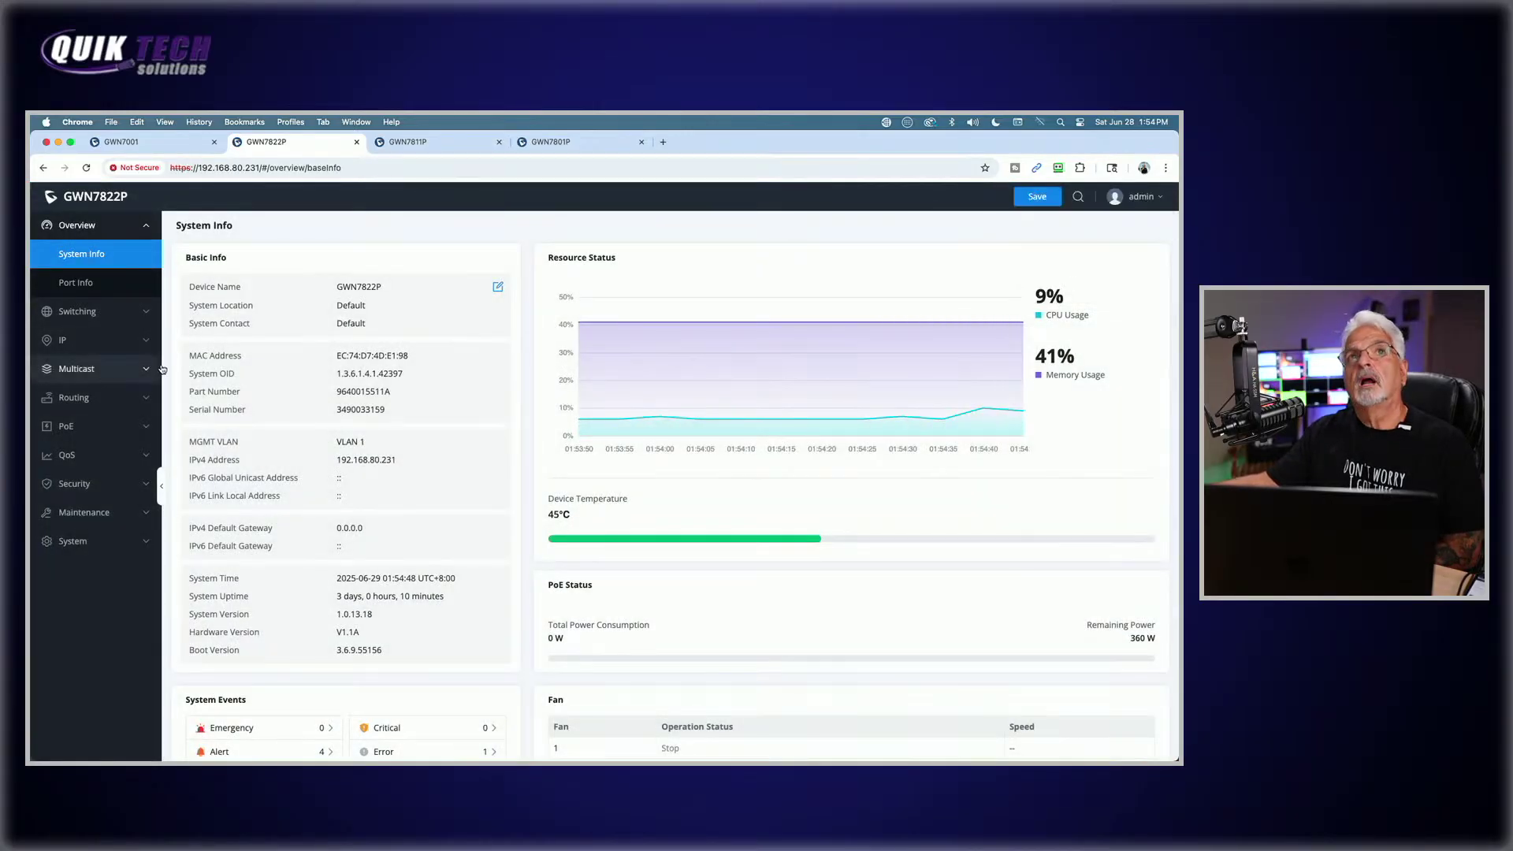
{"action": "left_click", "coordinate": [90, 398]}
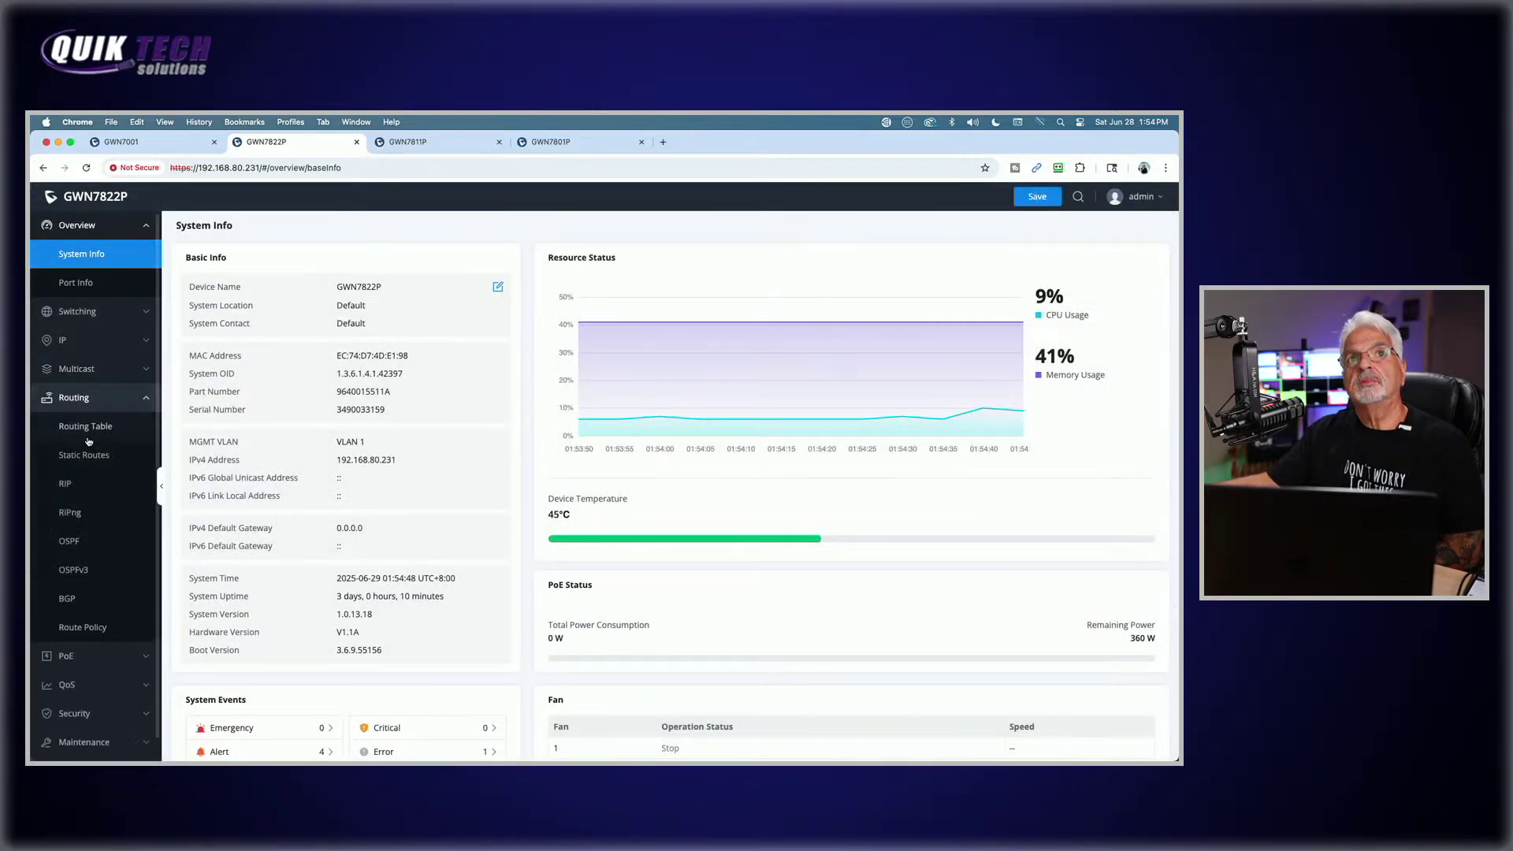
Add a default static route 0.0.0.0/0 via next hop 192.168.80.1 on the switch and save.
{"action": "left_click", "coordinate": [90, 454]}
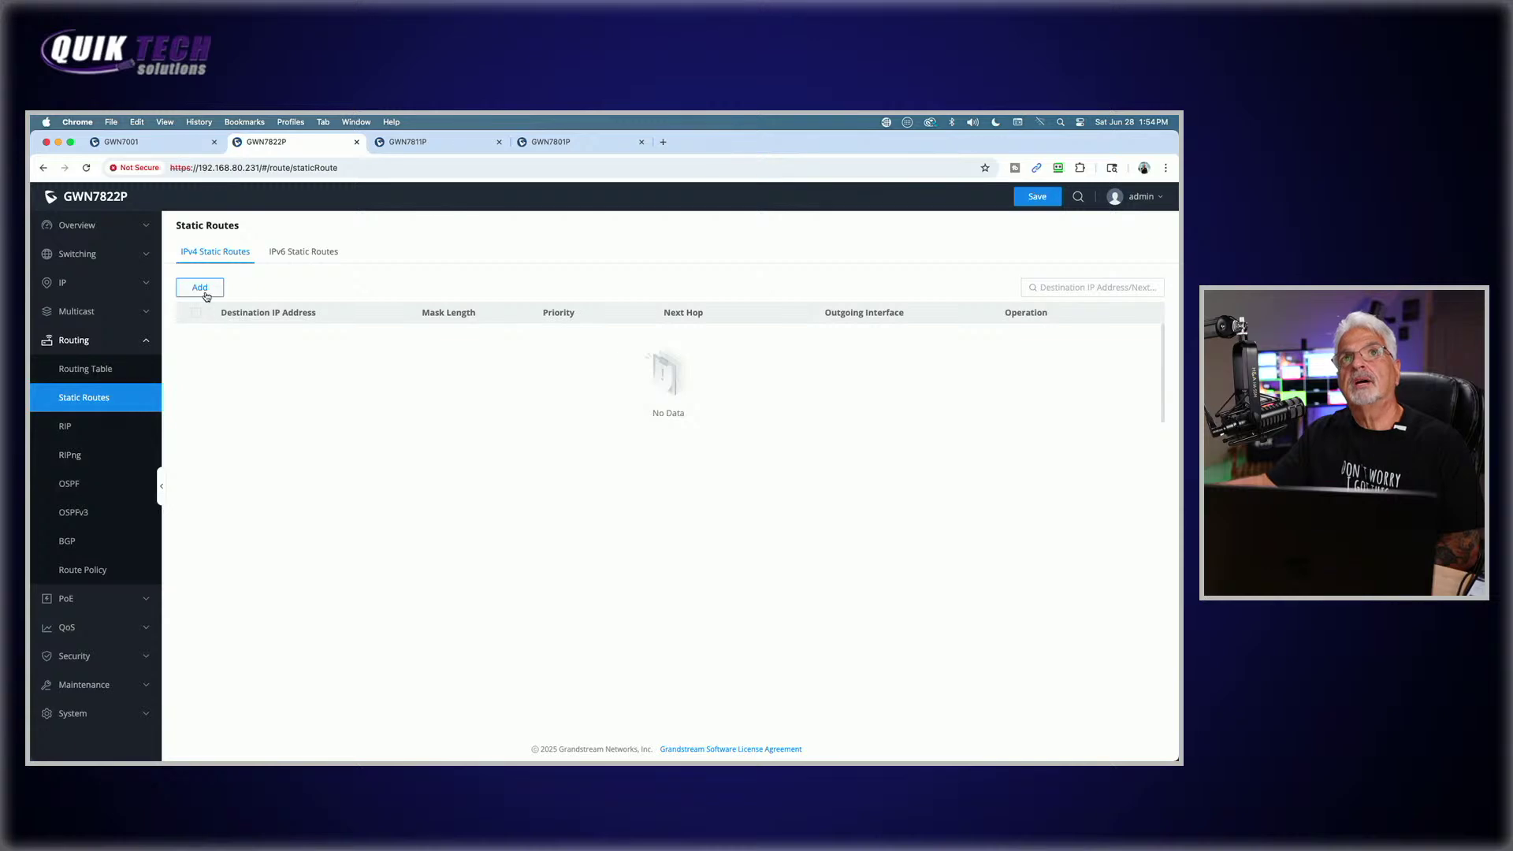
{"action": "left_click", "coordinate": [202, 290]}
{"action": "left_click", "coordinate": [524, 368]}
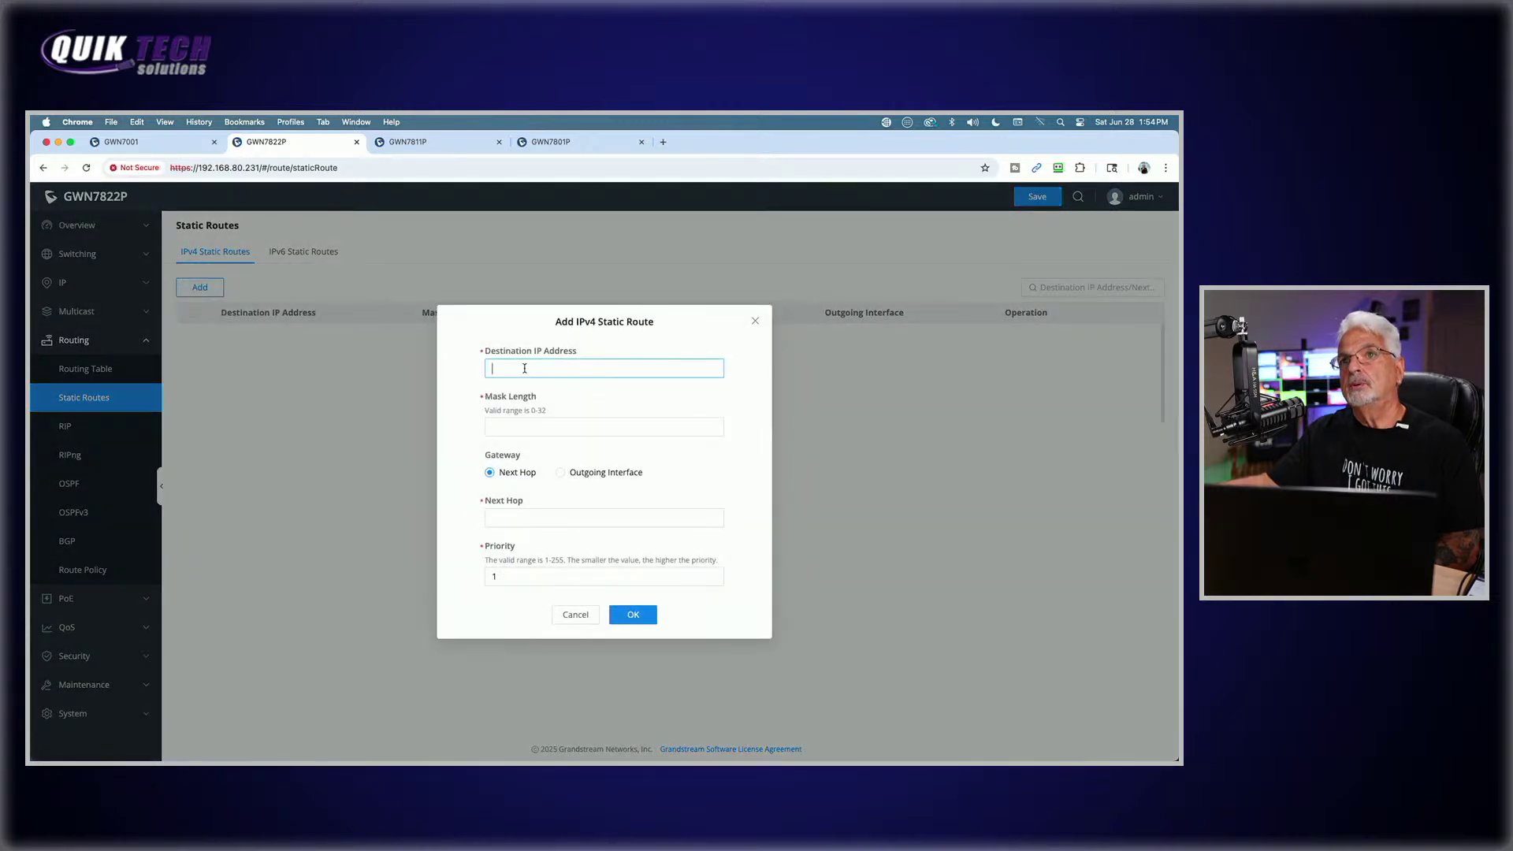
{"action": "type", "text": "0.0"}
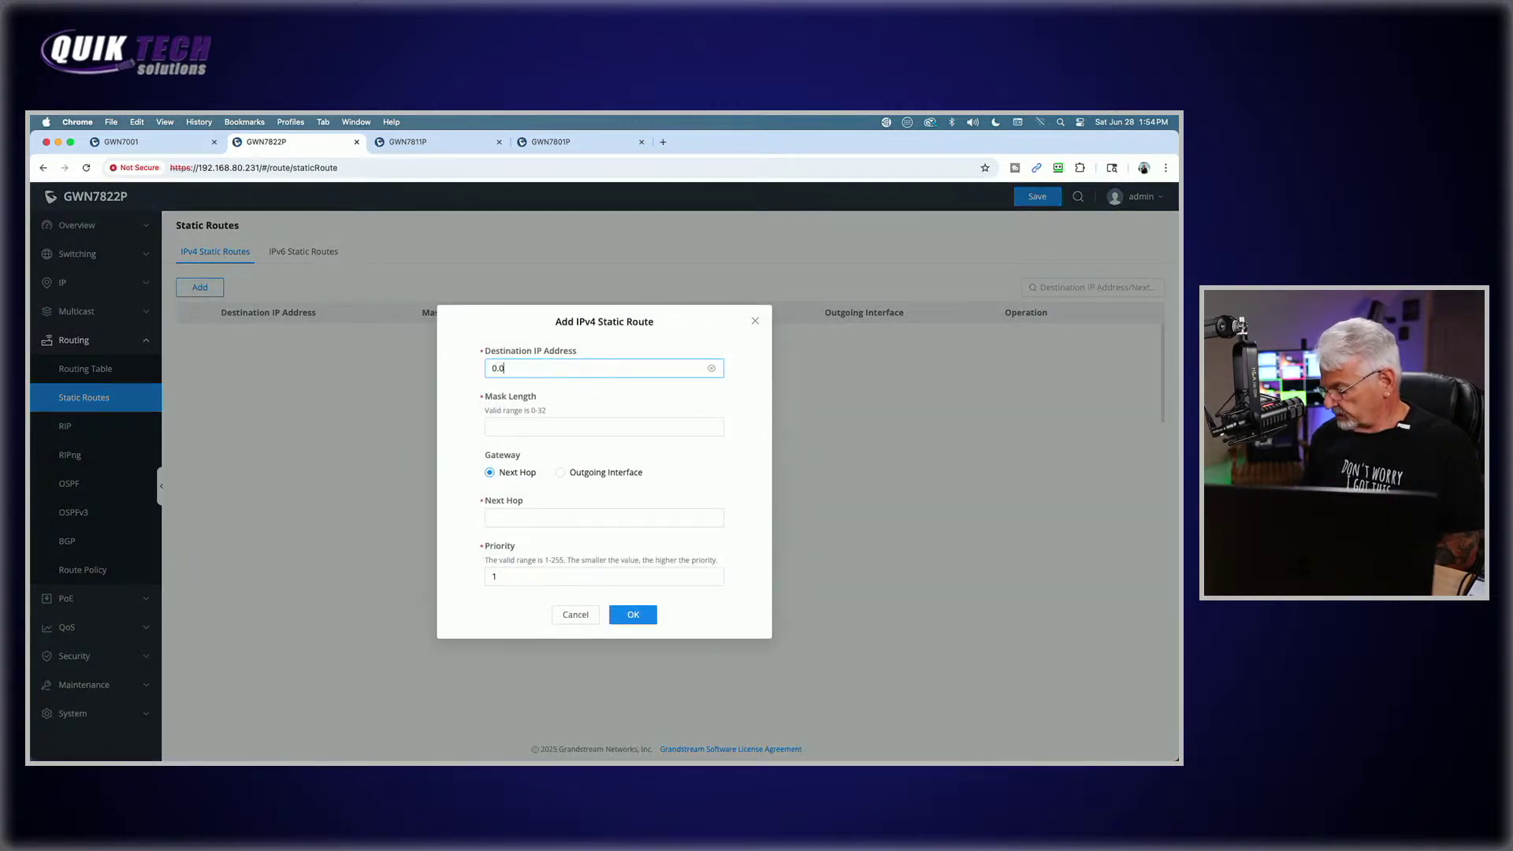
{"action": "type", "text": ".0.0"}
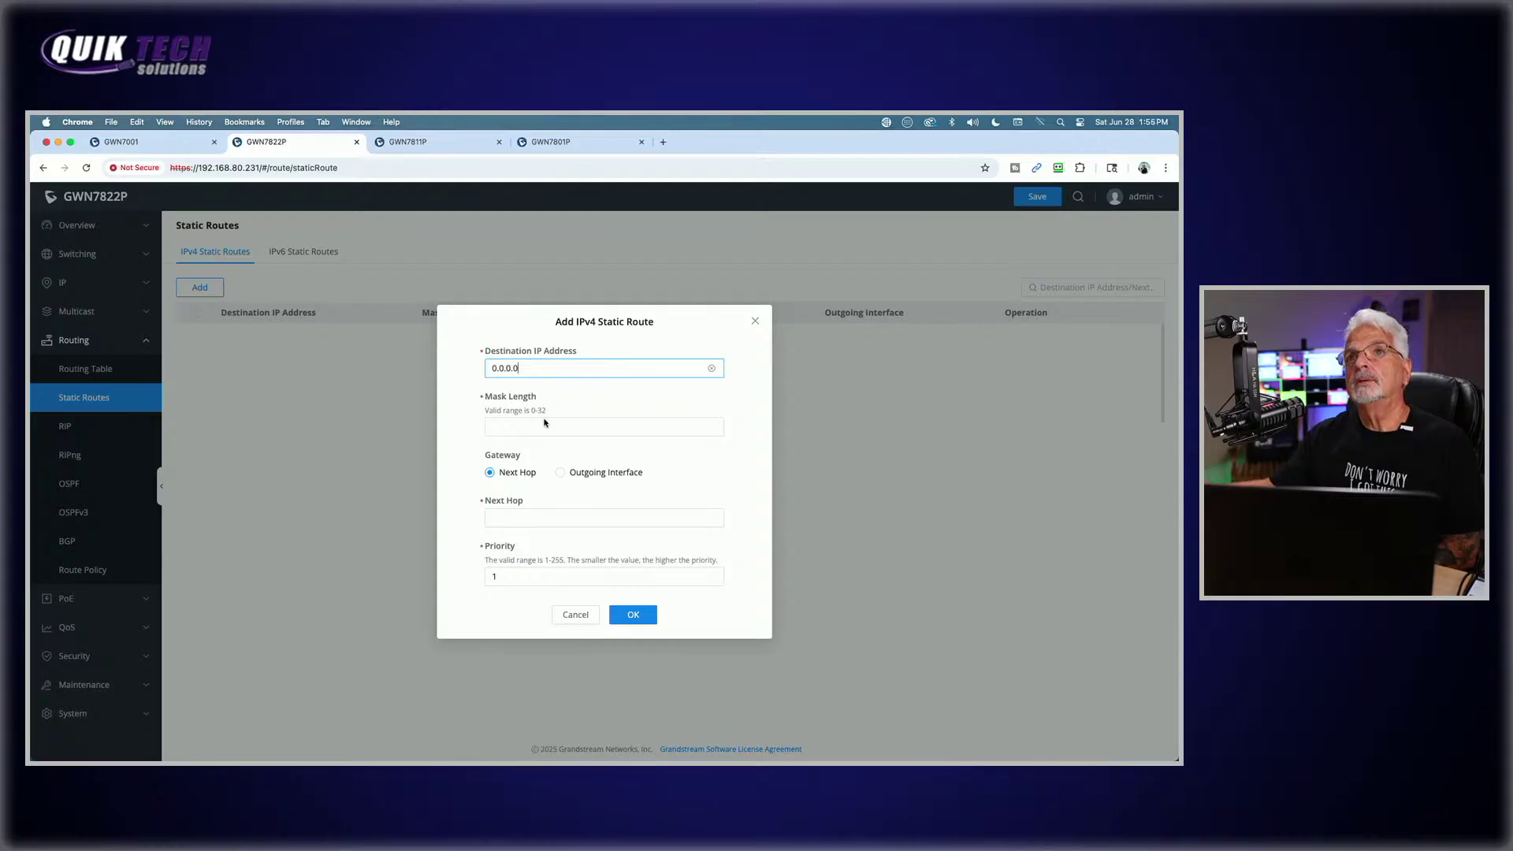
{"action": "left_click", "coordinate": [543, 422]}
{"action": "type", "text": "0"}
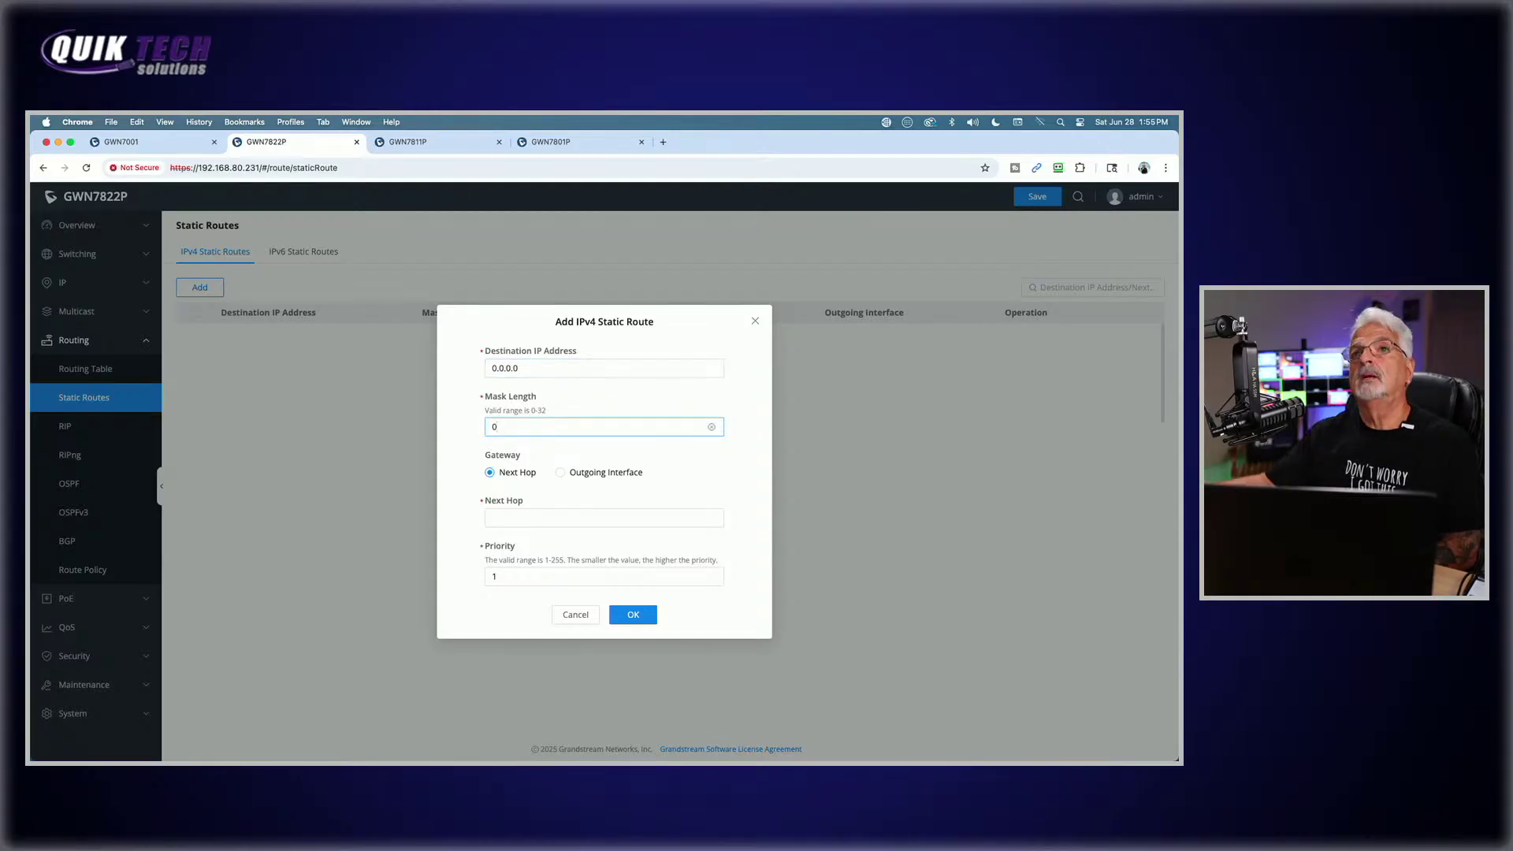
{"action": "left_click", "coordinate": [508, 519]}
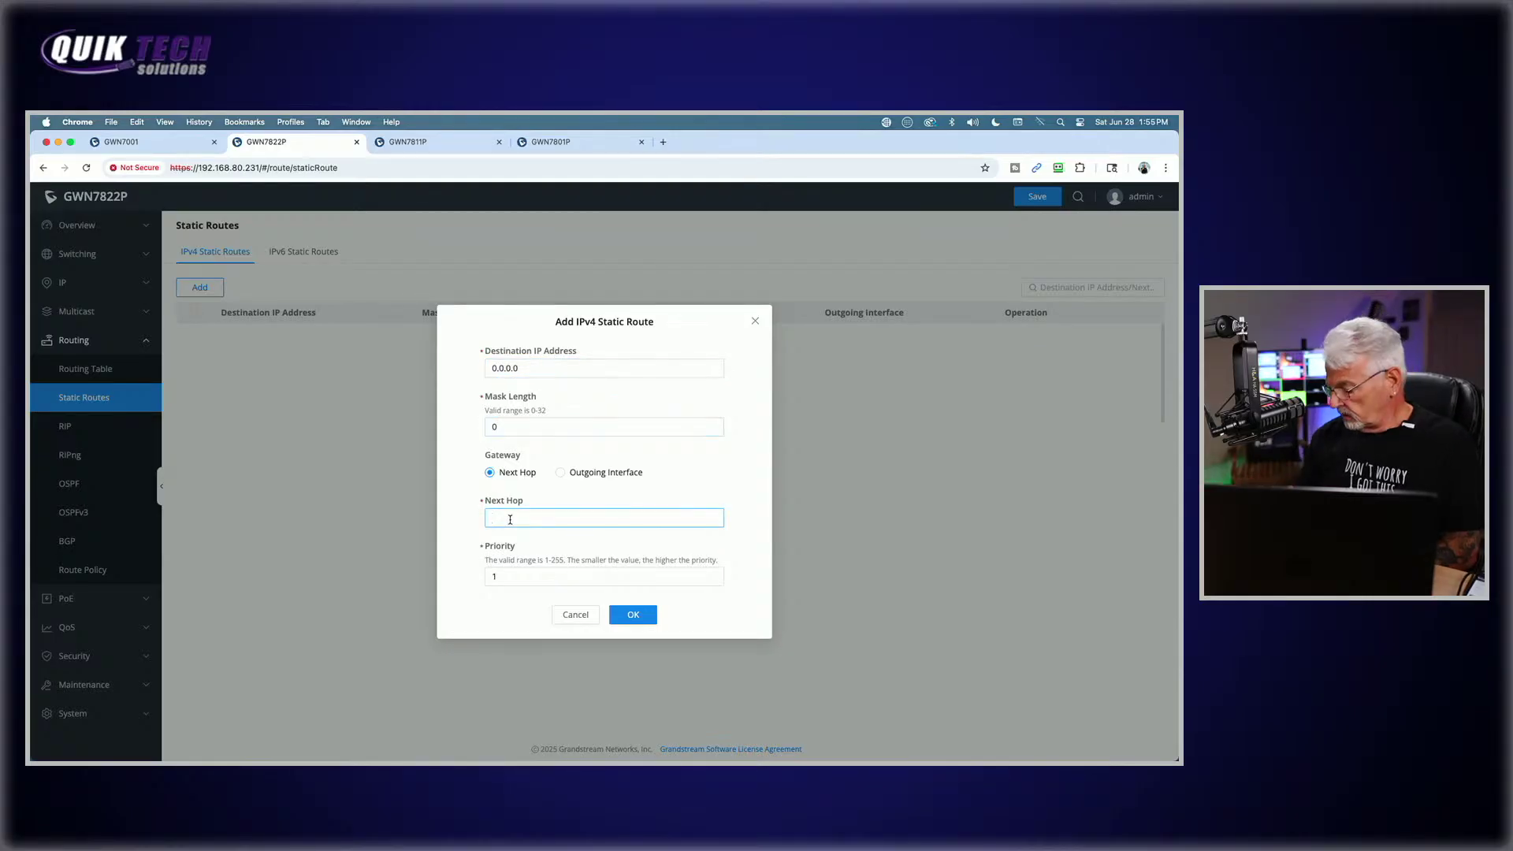
{"action": "type", "text": "192.1"}
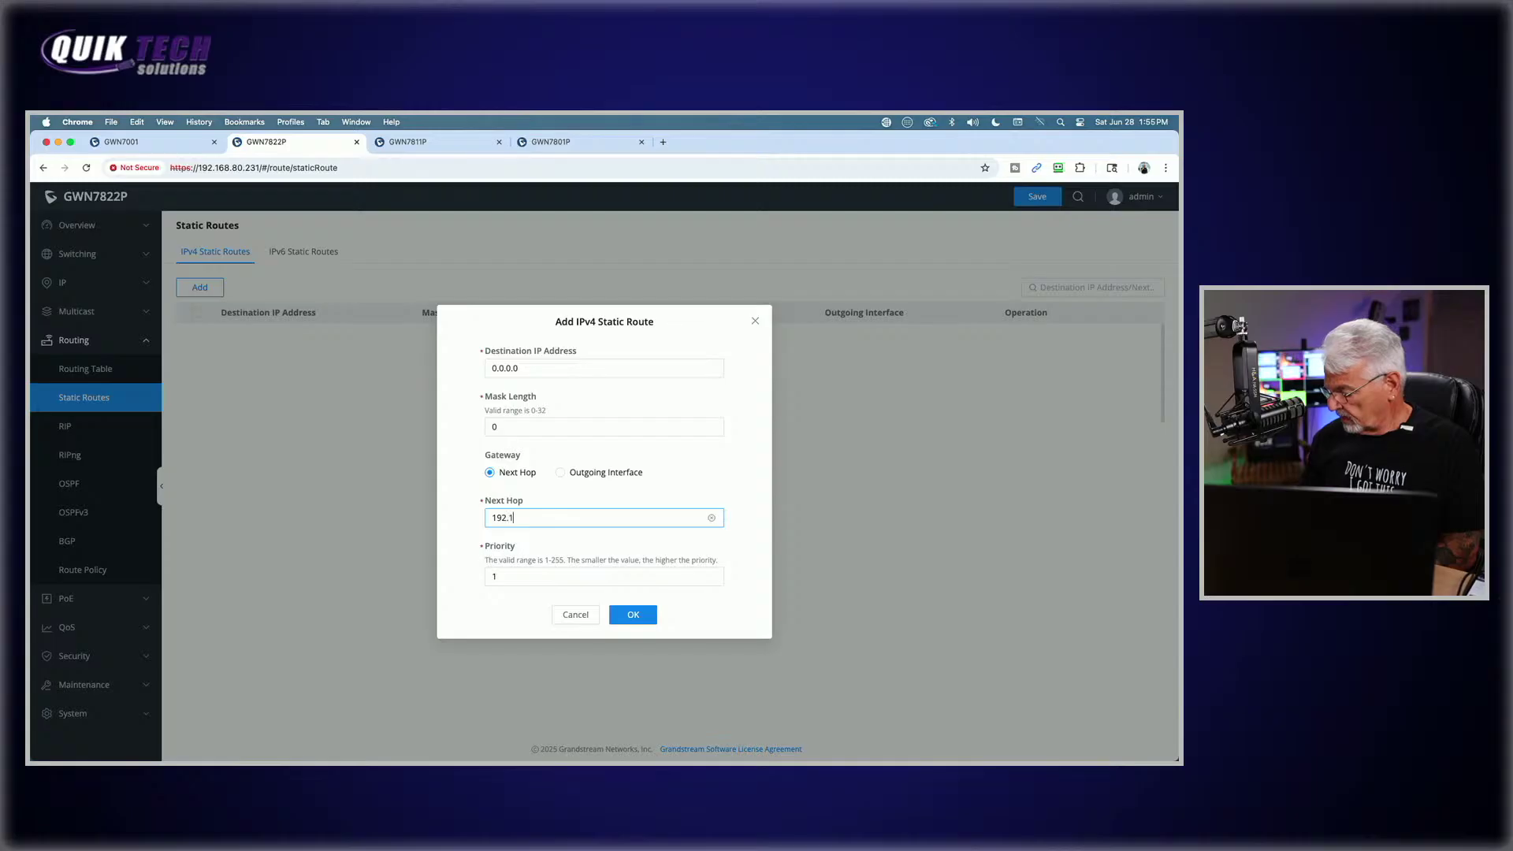
{"action": "type", "text": "68."}
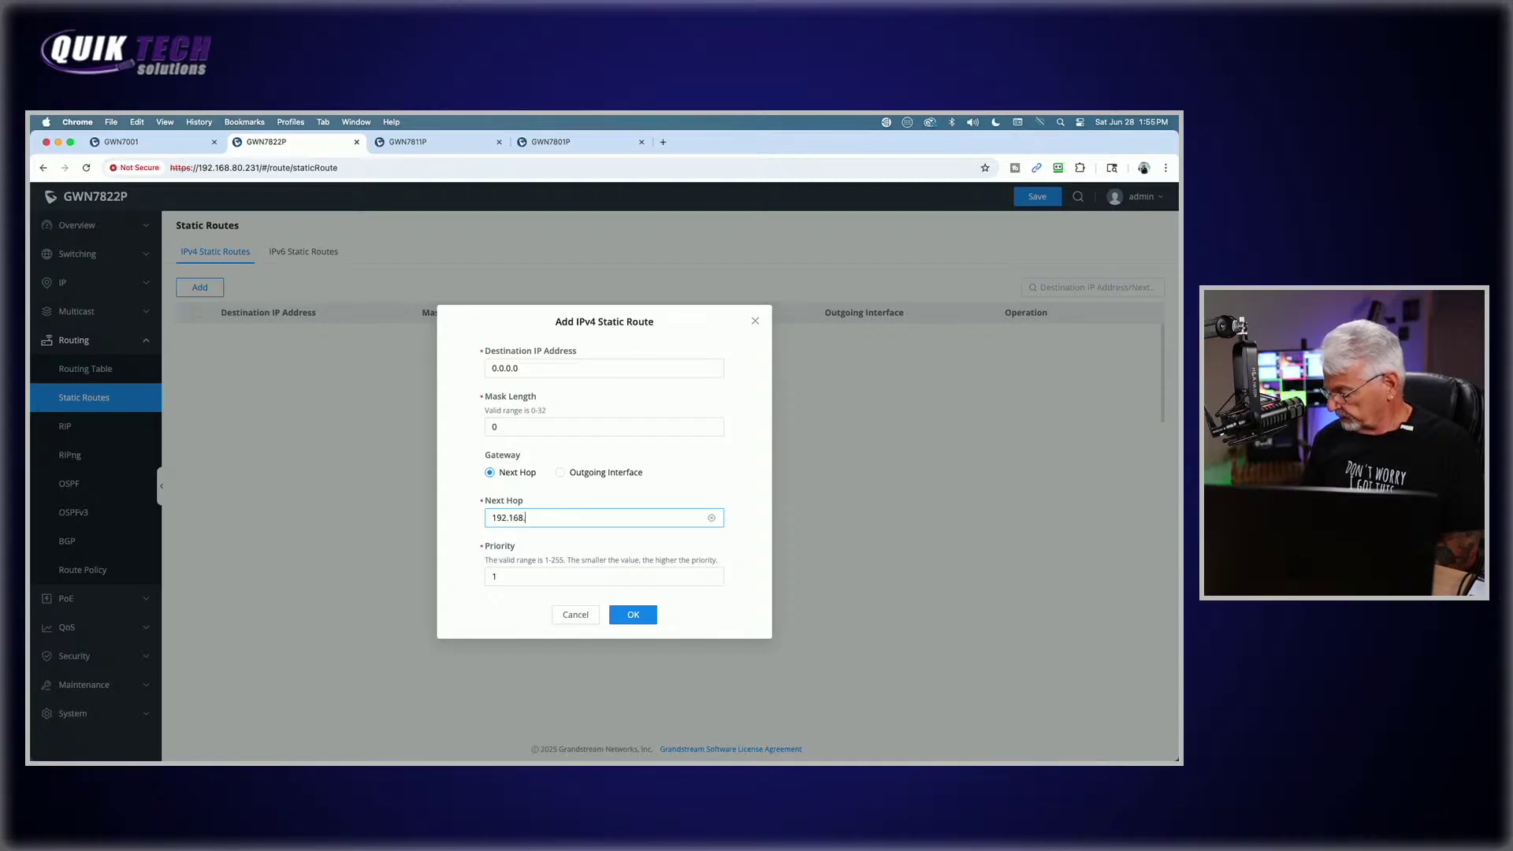
{"action": "type", "text": "80.1"}
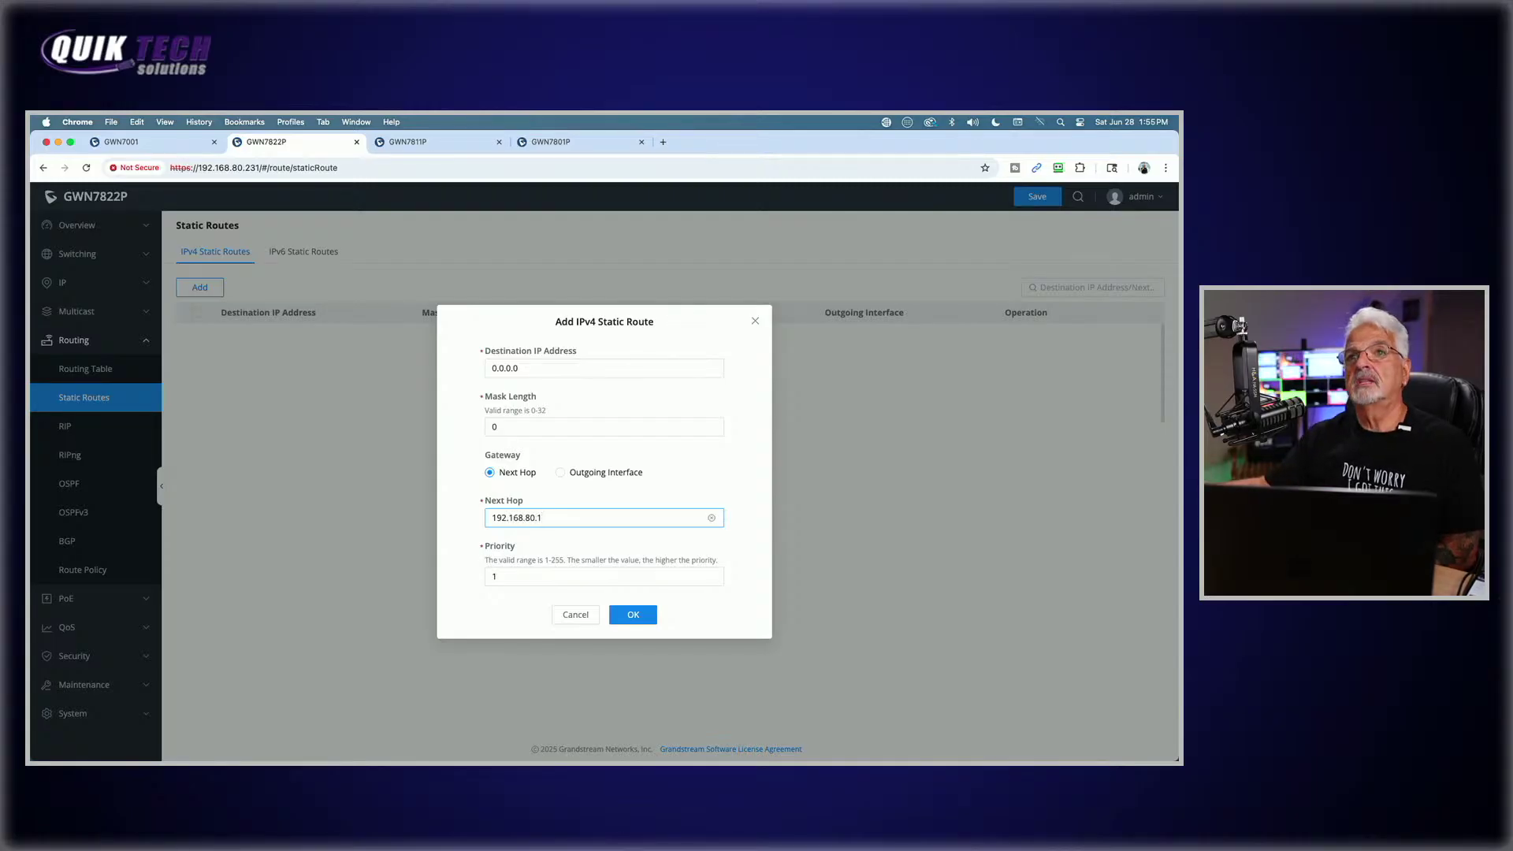
{"action": "left_click", "coordinate": [635, 614]}
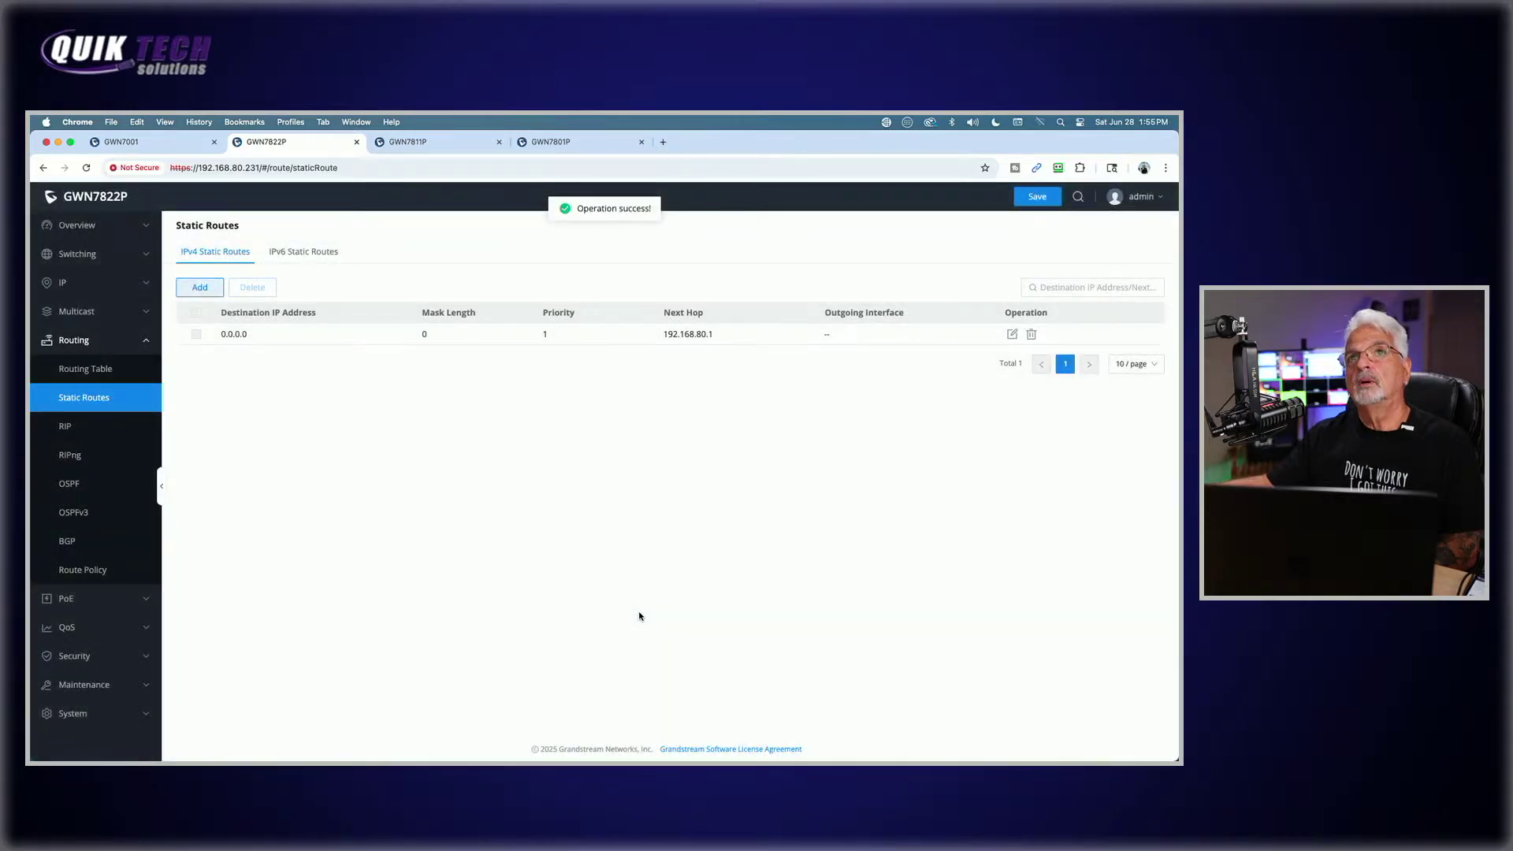
{"action": "left_click", "coordinate": [1038, 196]}
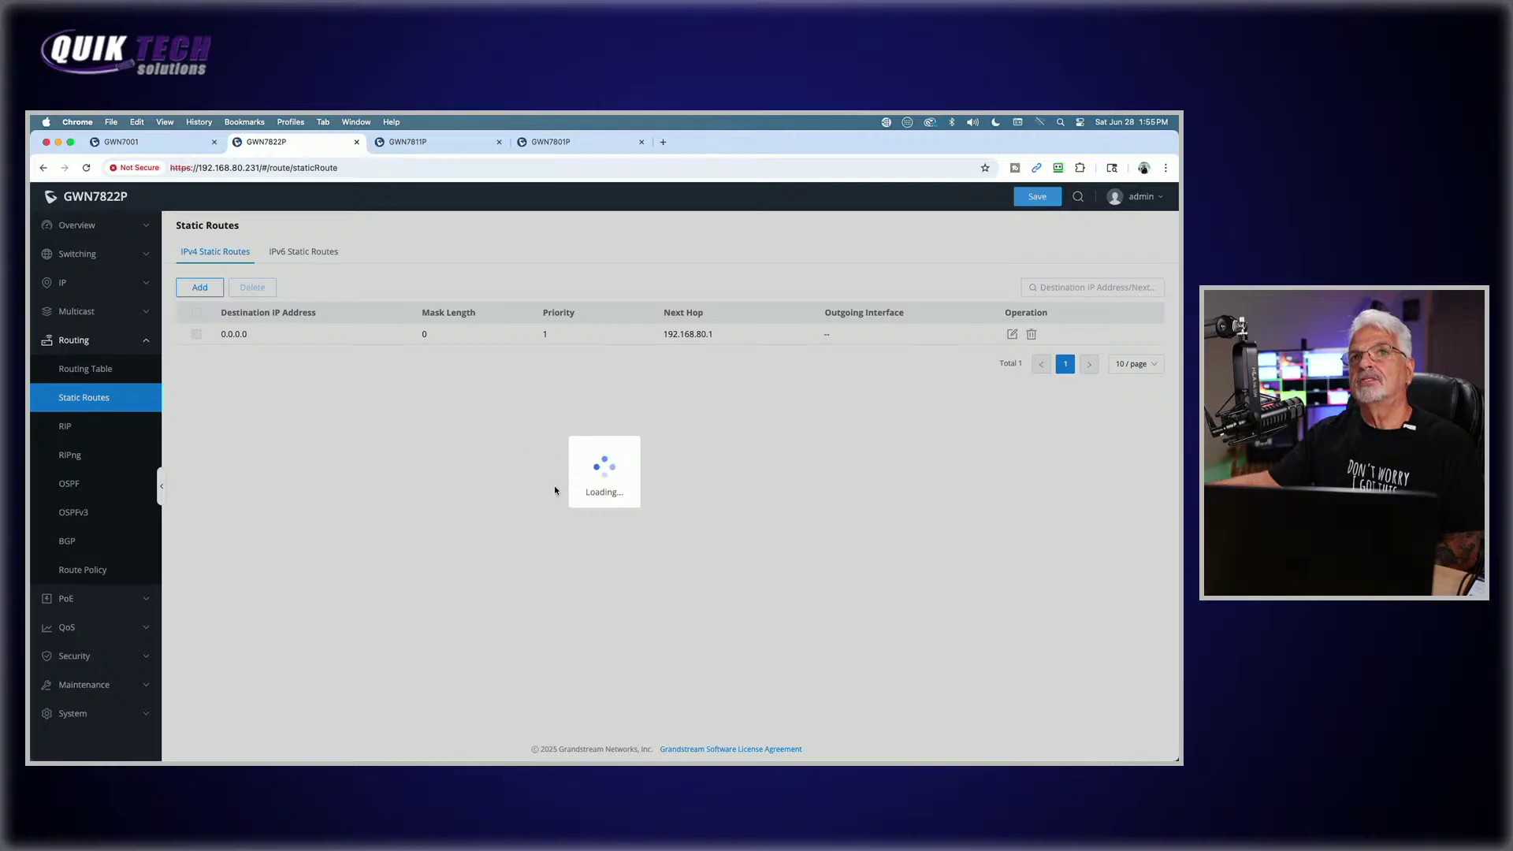
{"action": "left_click", "coordinate": [145, 147]}
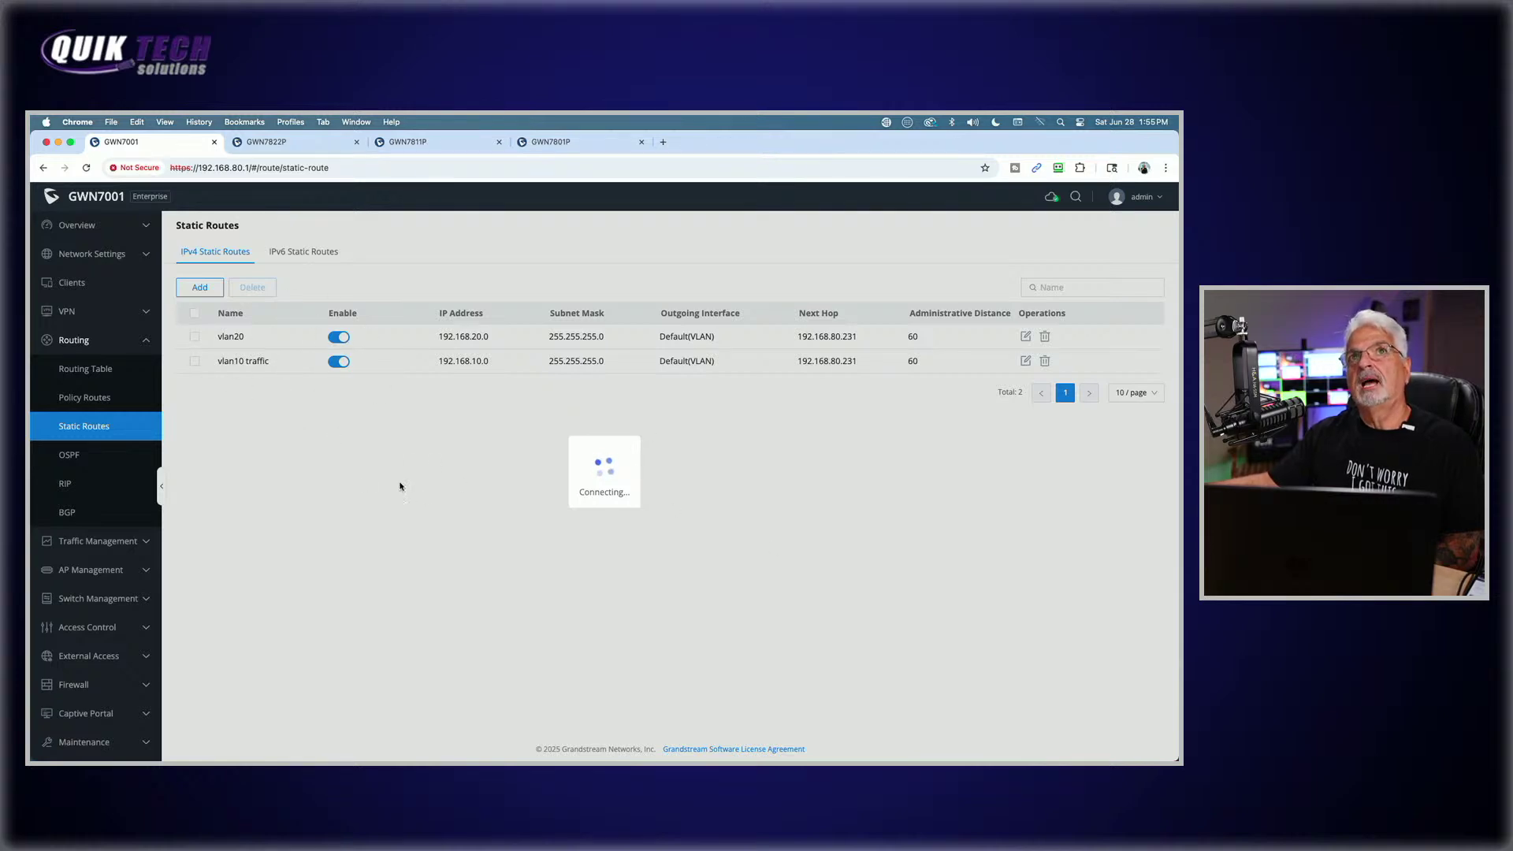
{"action": "left_click", "coordinate": [277, 142]}
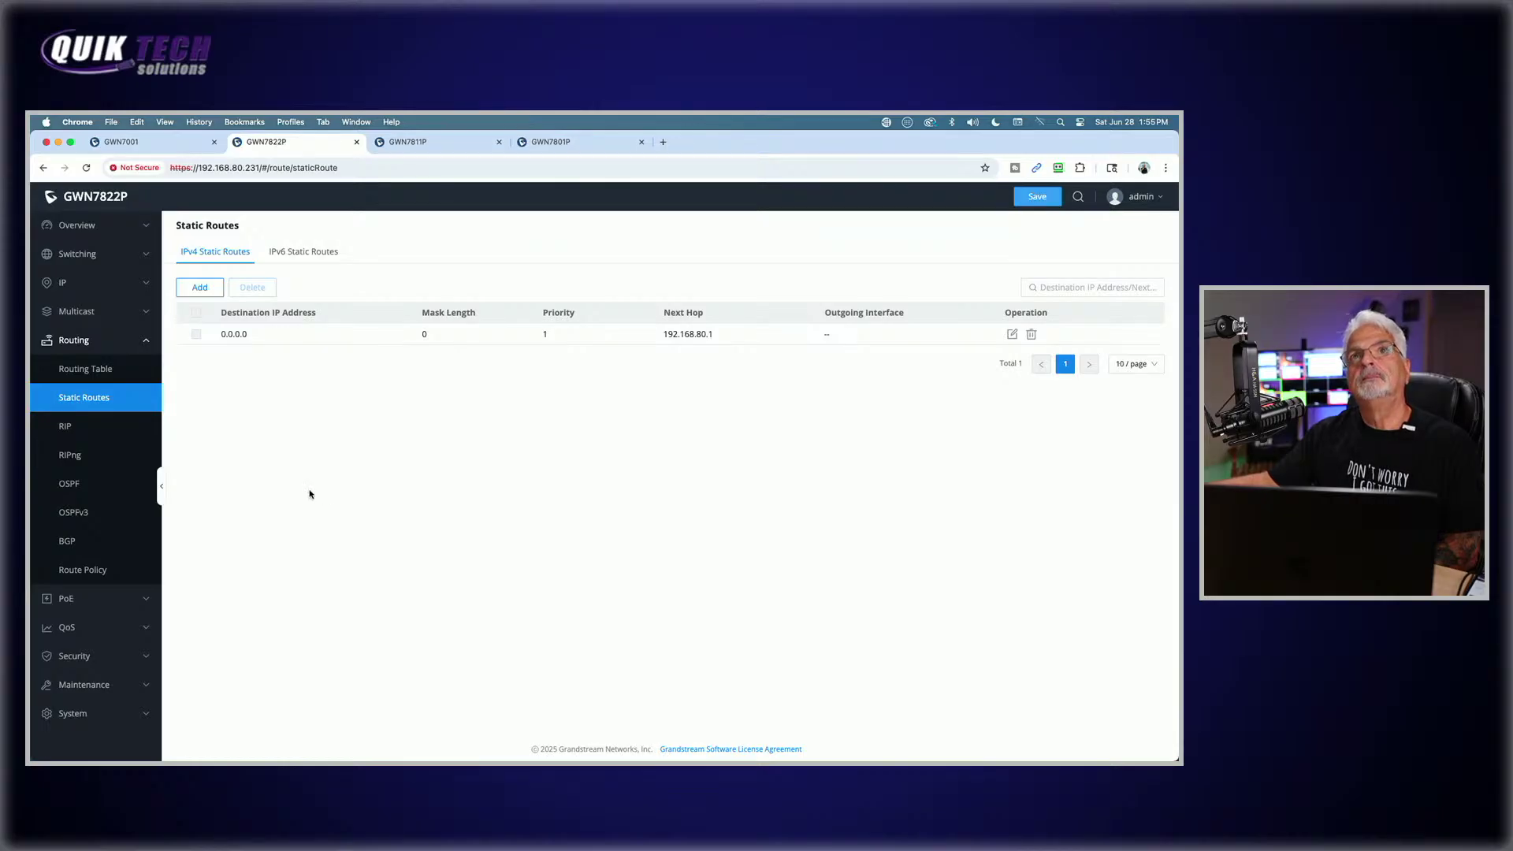
{"action": "left_click", "coordinate": [46, 122]}
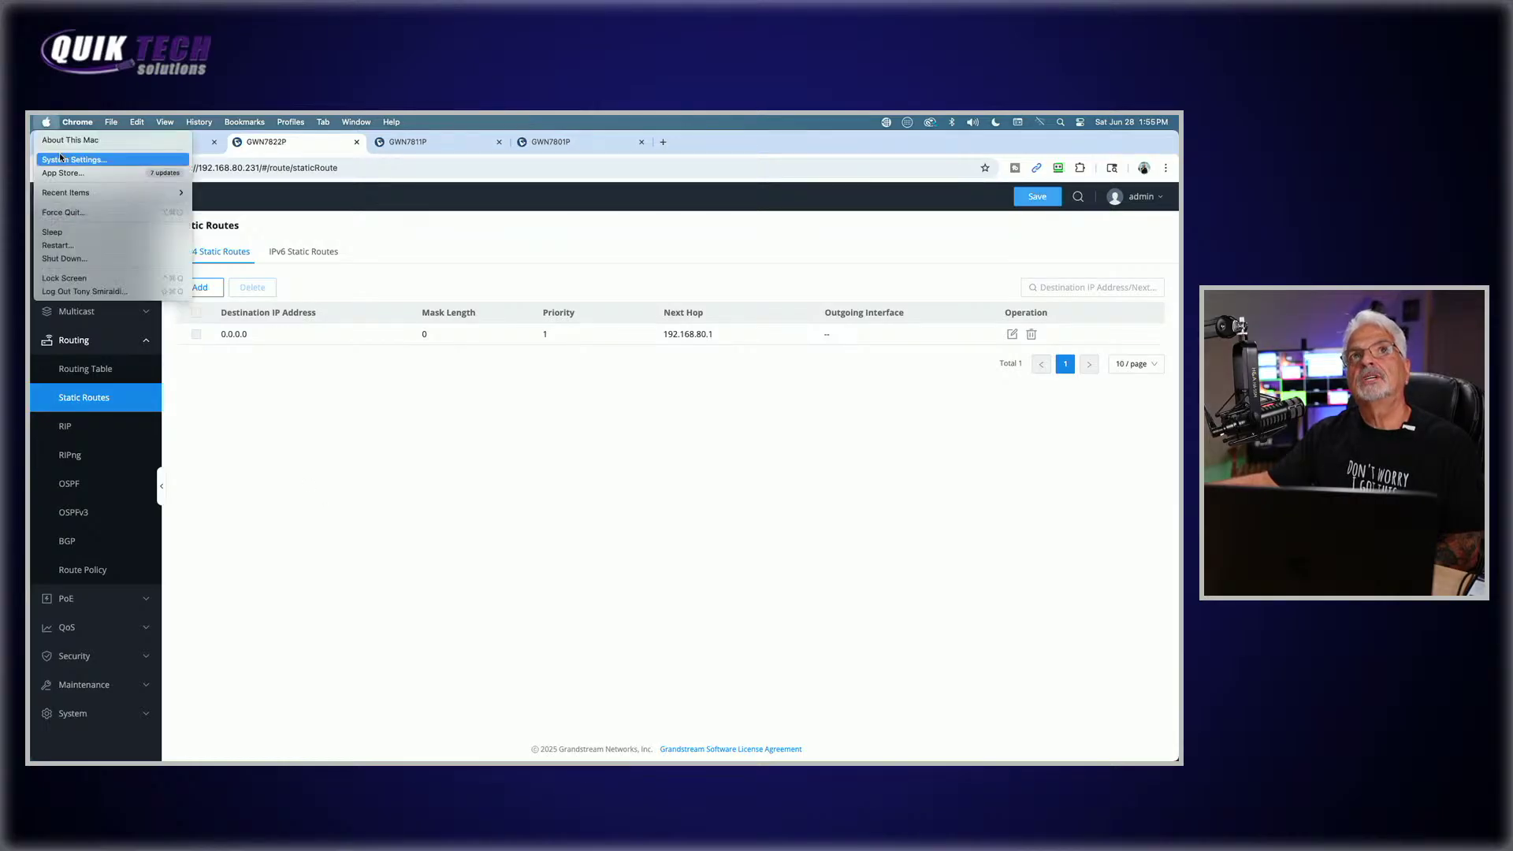
{"action": "left_click", "coordinate": [63, 160]}
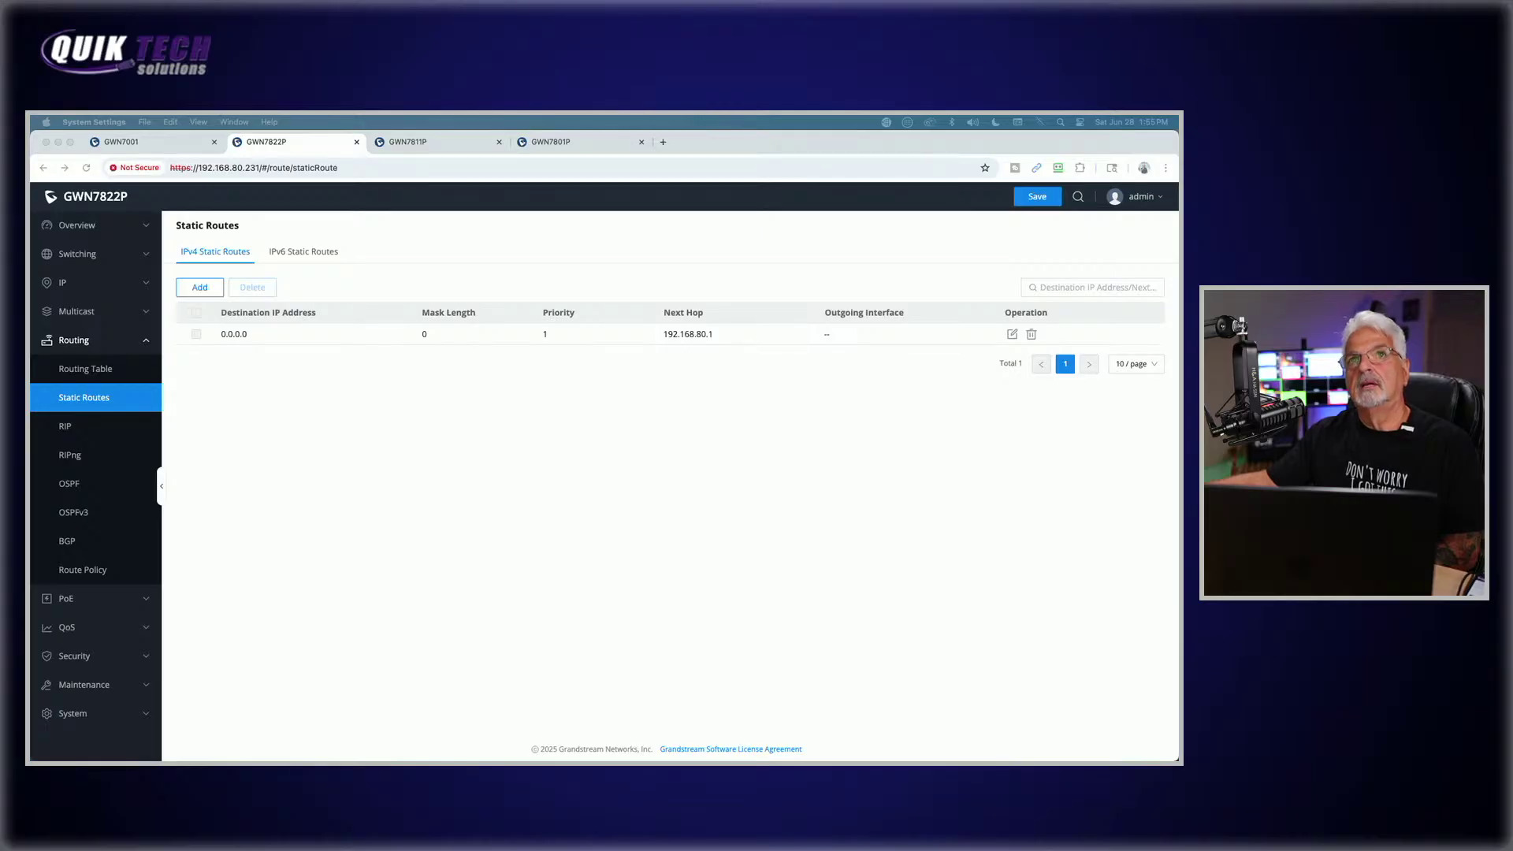
{"action": "key", "text": "super+Tab"}
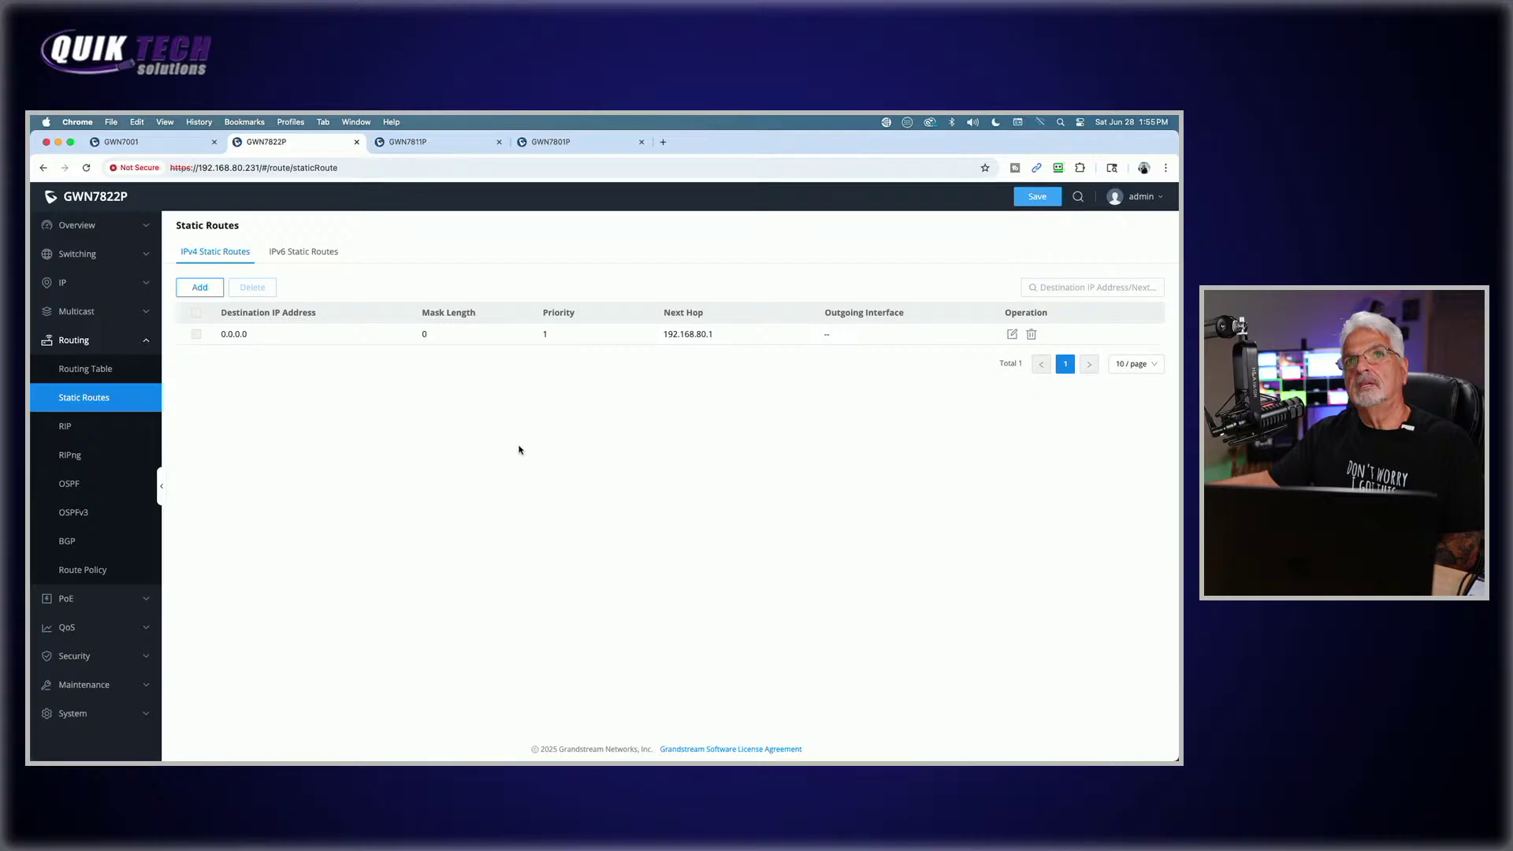
Return to the GWN7001 router tab showing its vlan20 and vlan10 traffic routes.
{"action": "left_click", "coordinate": [145, 144]}
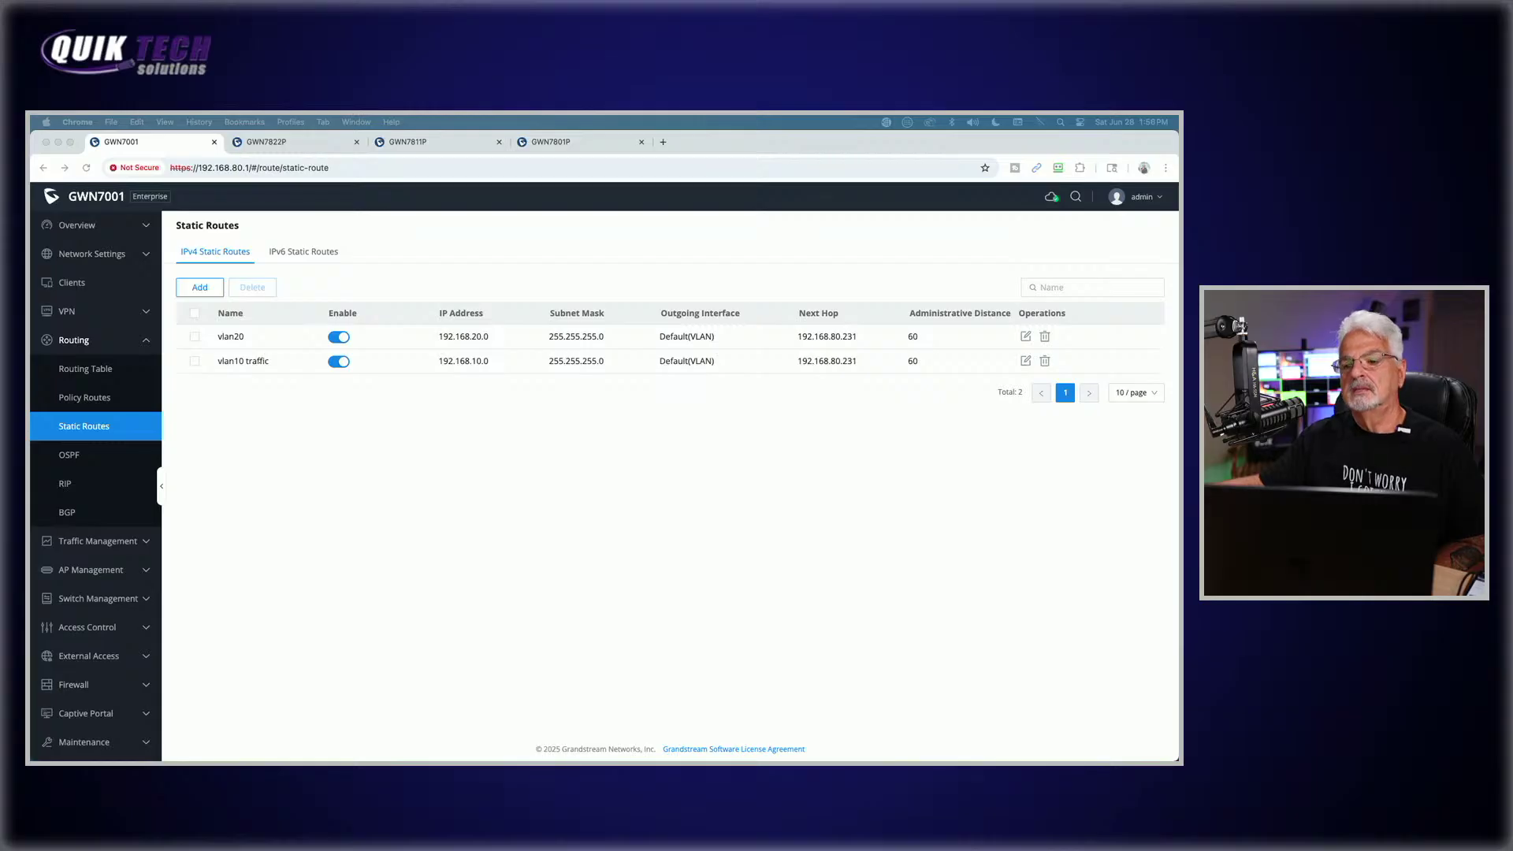
Rerun ping 1.1.1.1 in Terminal and see it now get replies.
{"action": "mouse_move", "coordinate": [689, 749]}
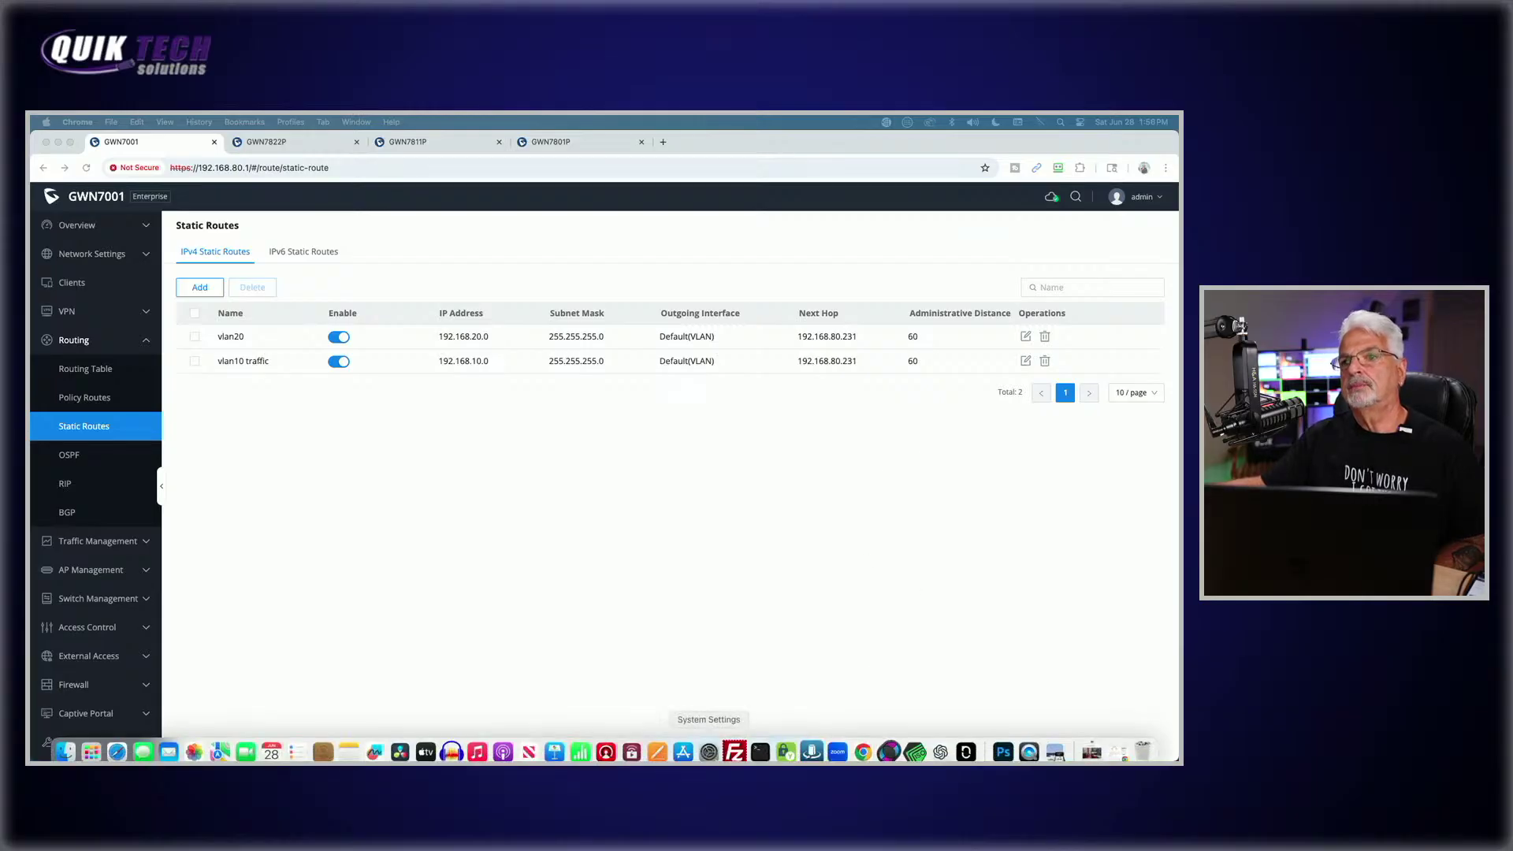
{"action": "left_click", "coordinate": [759, 742]}
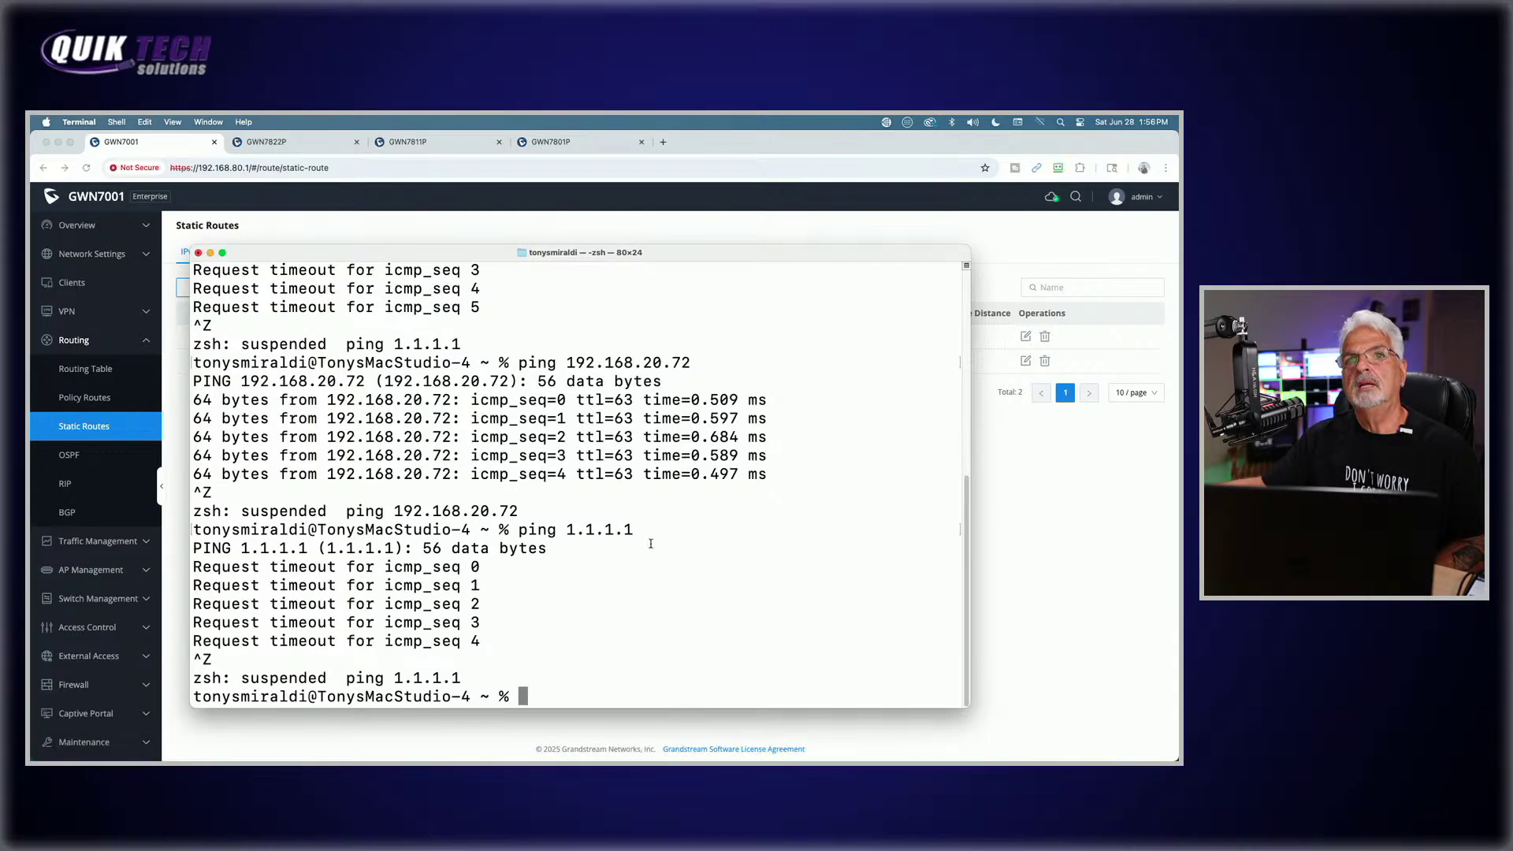
{"action": "key", "text": "Up"}
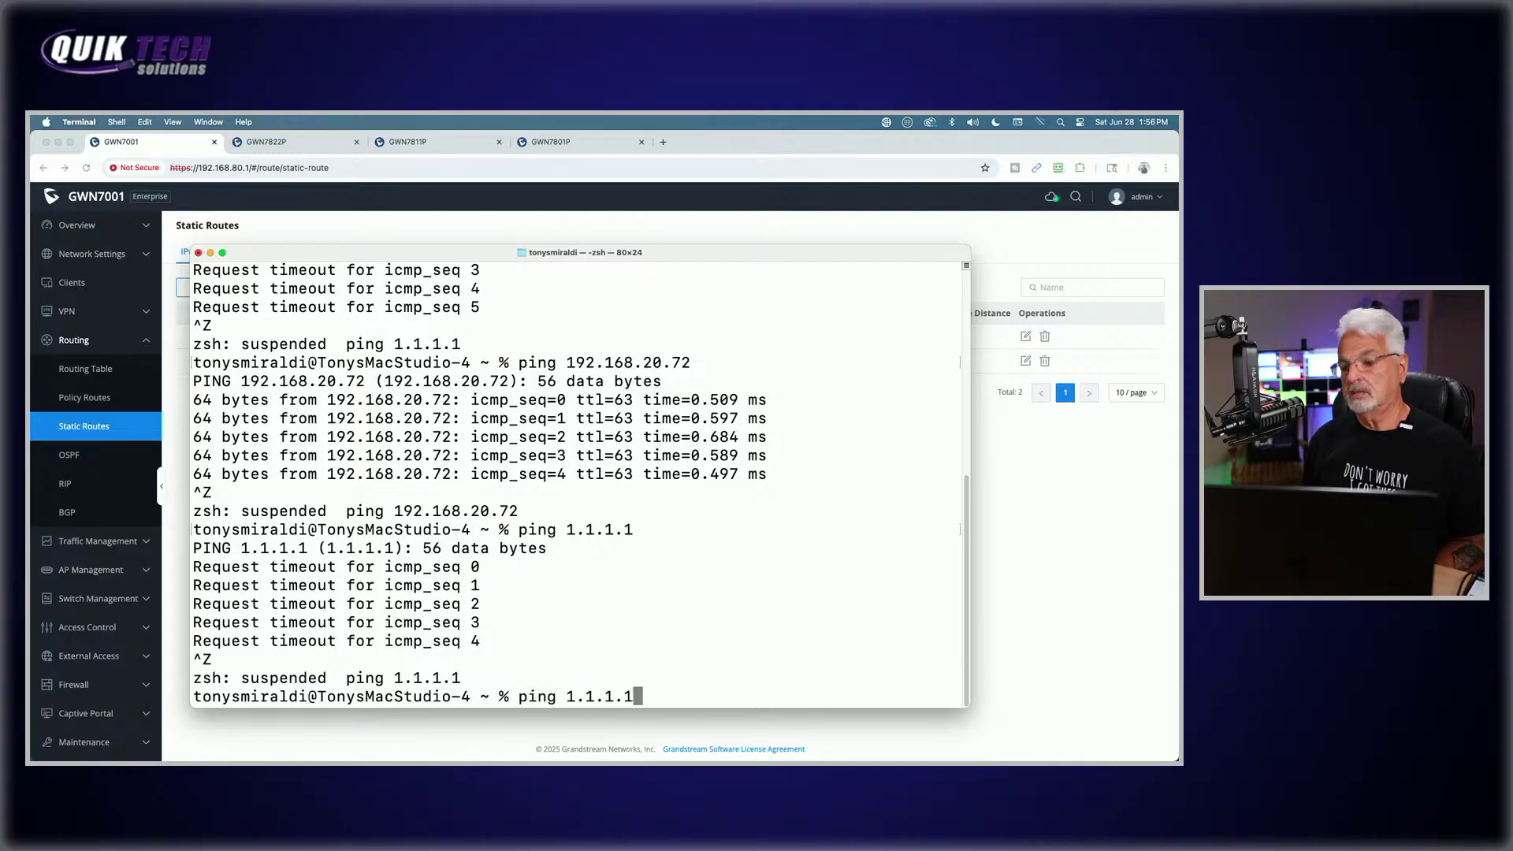
{"action": "key", "text": "Return"}
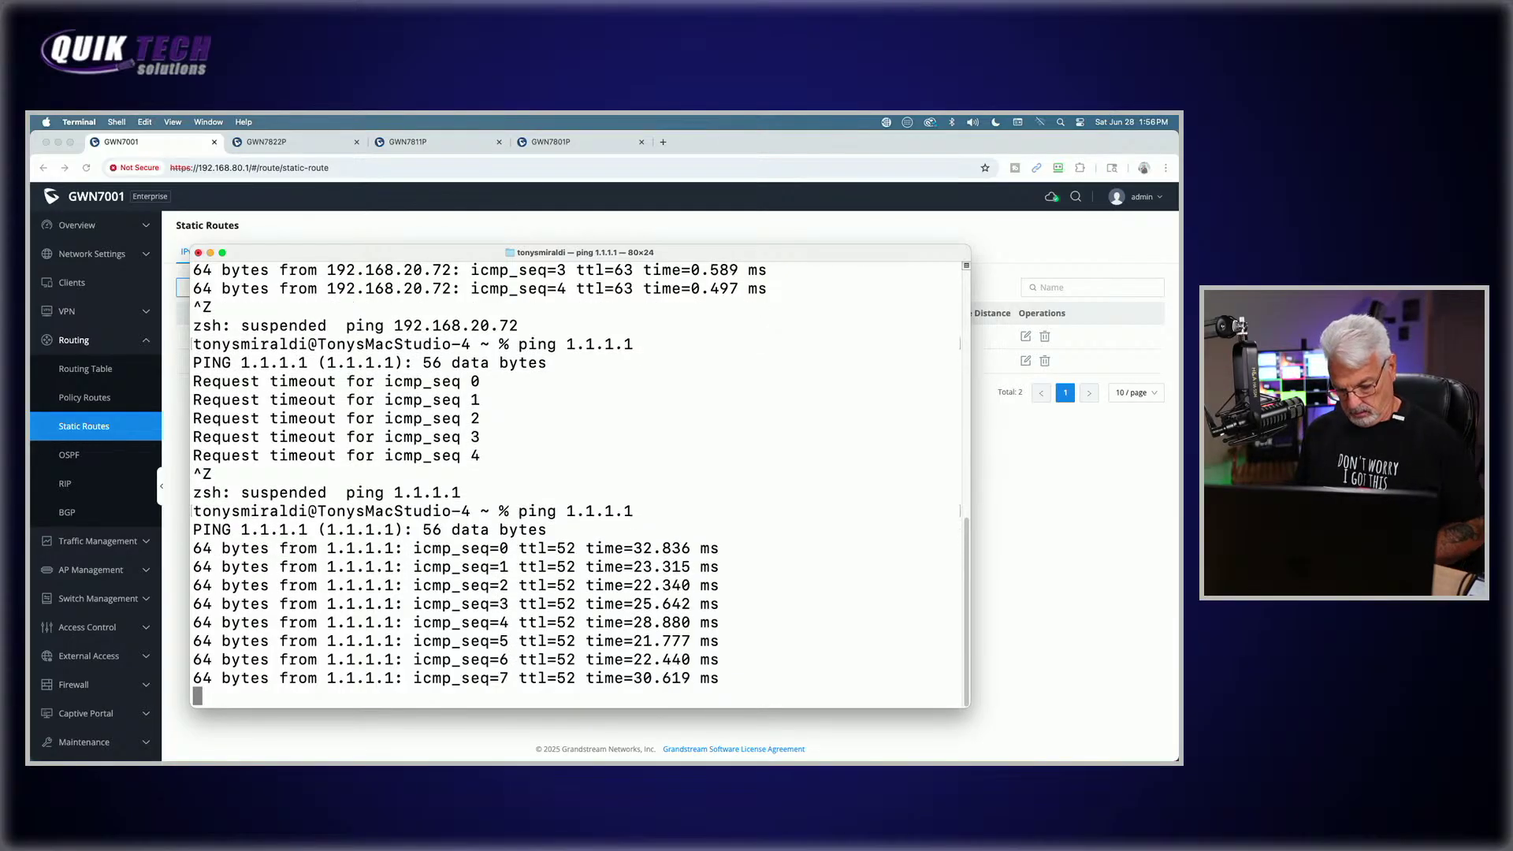
{"action": "key", "text": "ctrl+z"}
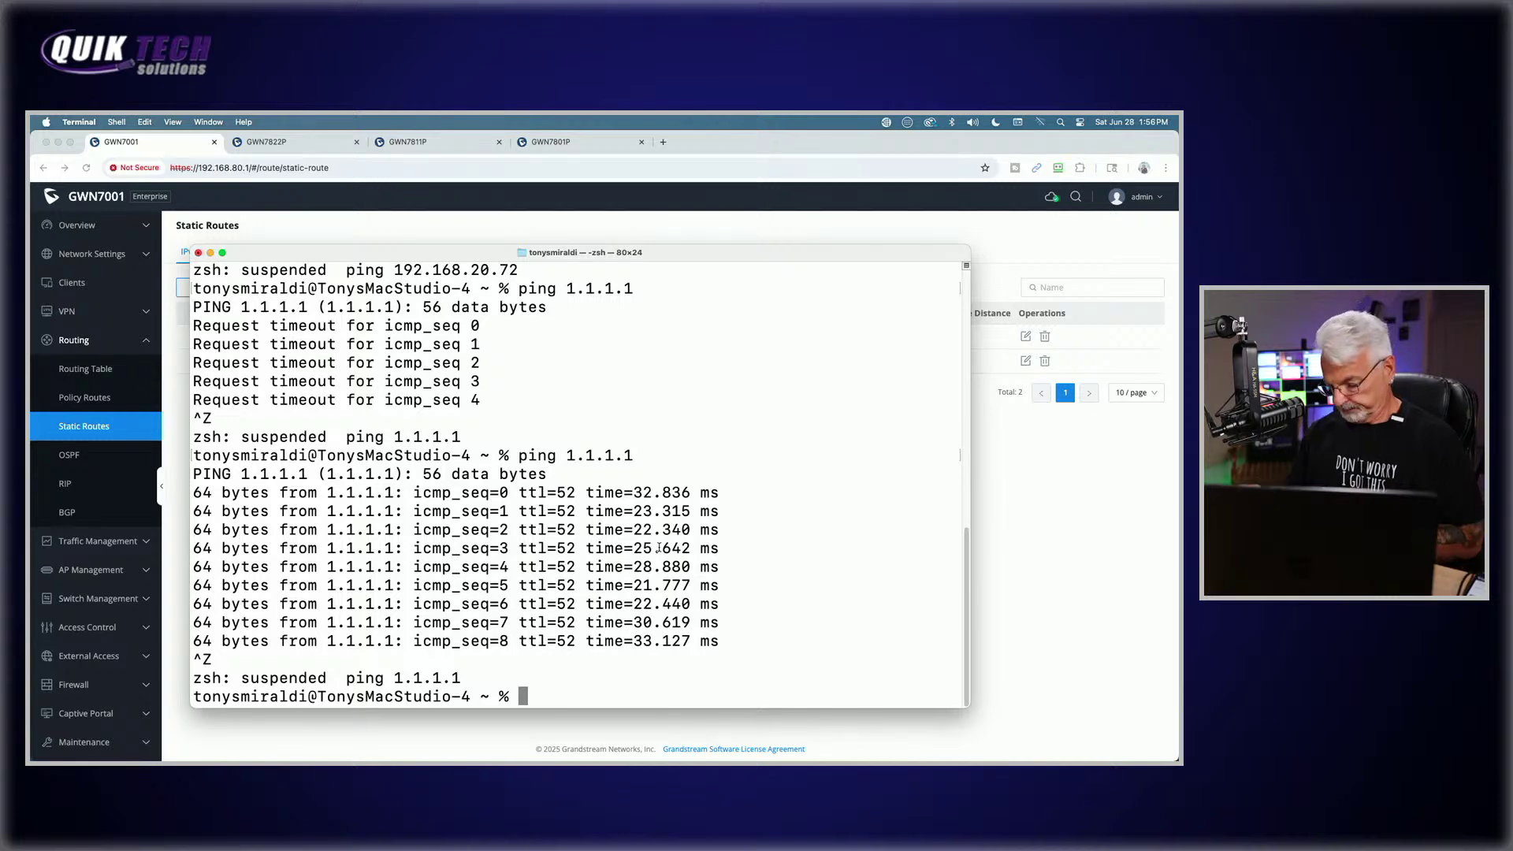
Run ifconfig en11 and highlight the Mac's address 192.168.10.100.
{"action": "type", "text": "ifcong"}
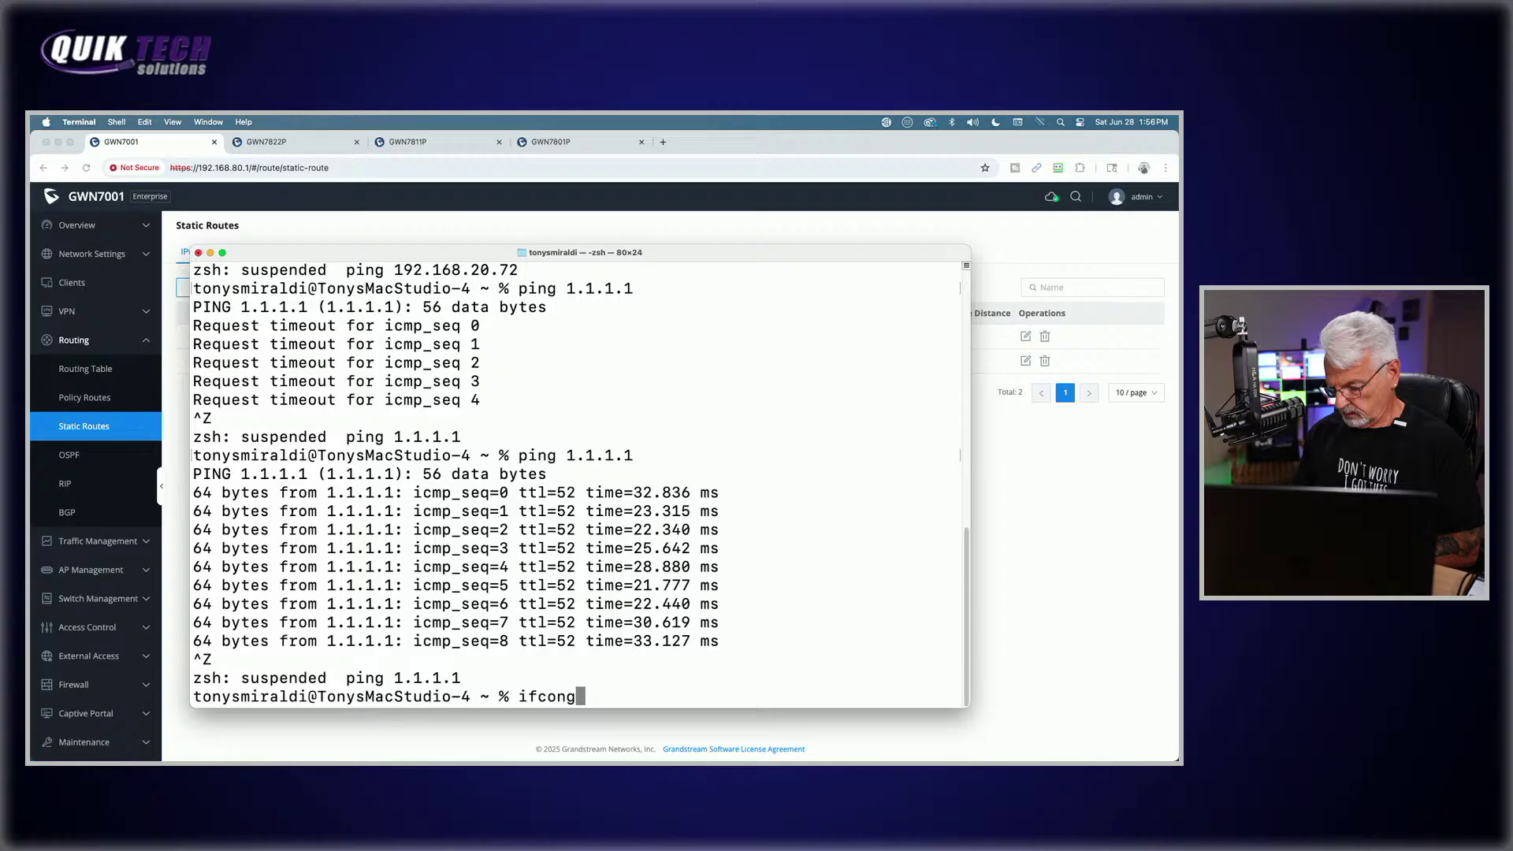
{"action": "key", "text": "BackSpace"}
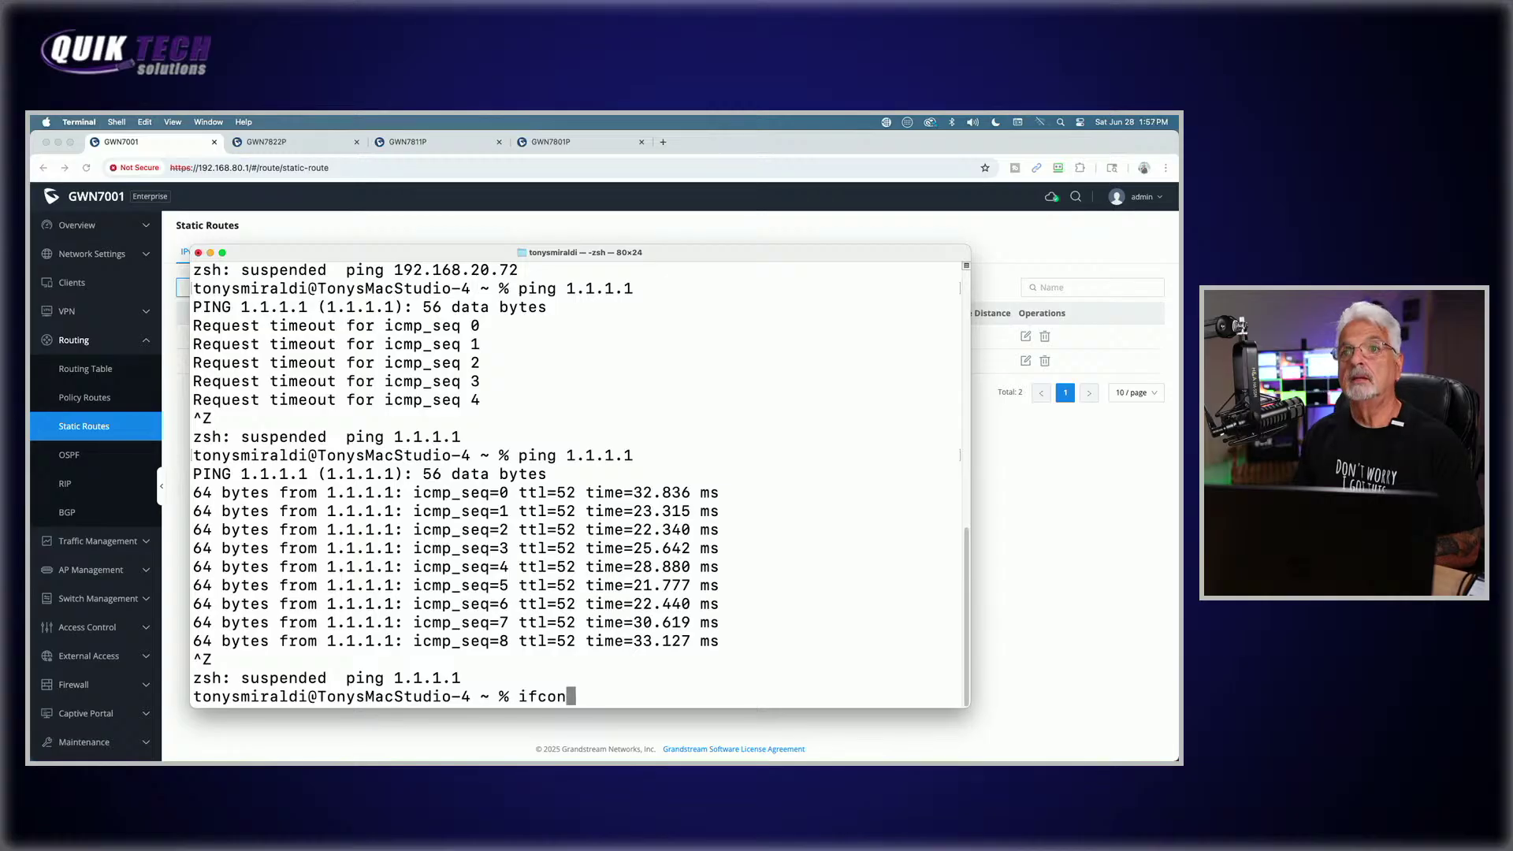
{"action": "type", "text": "fing"}
{"action": "key", "text": "BackSpace"}
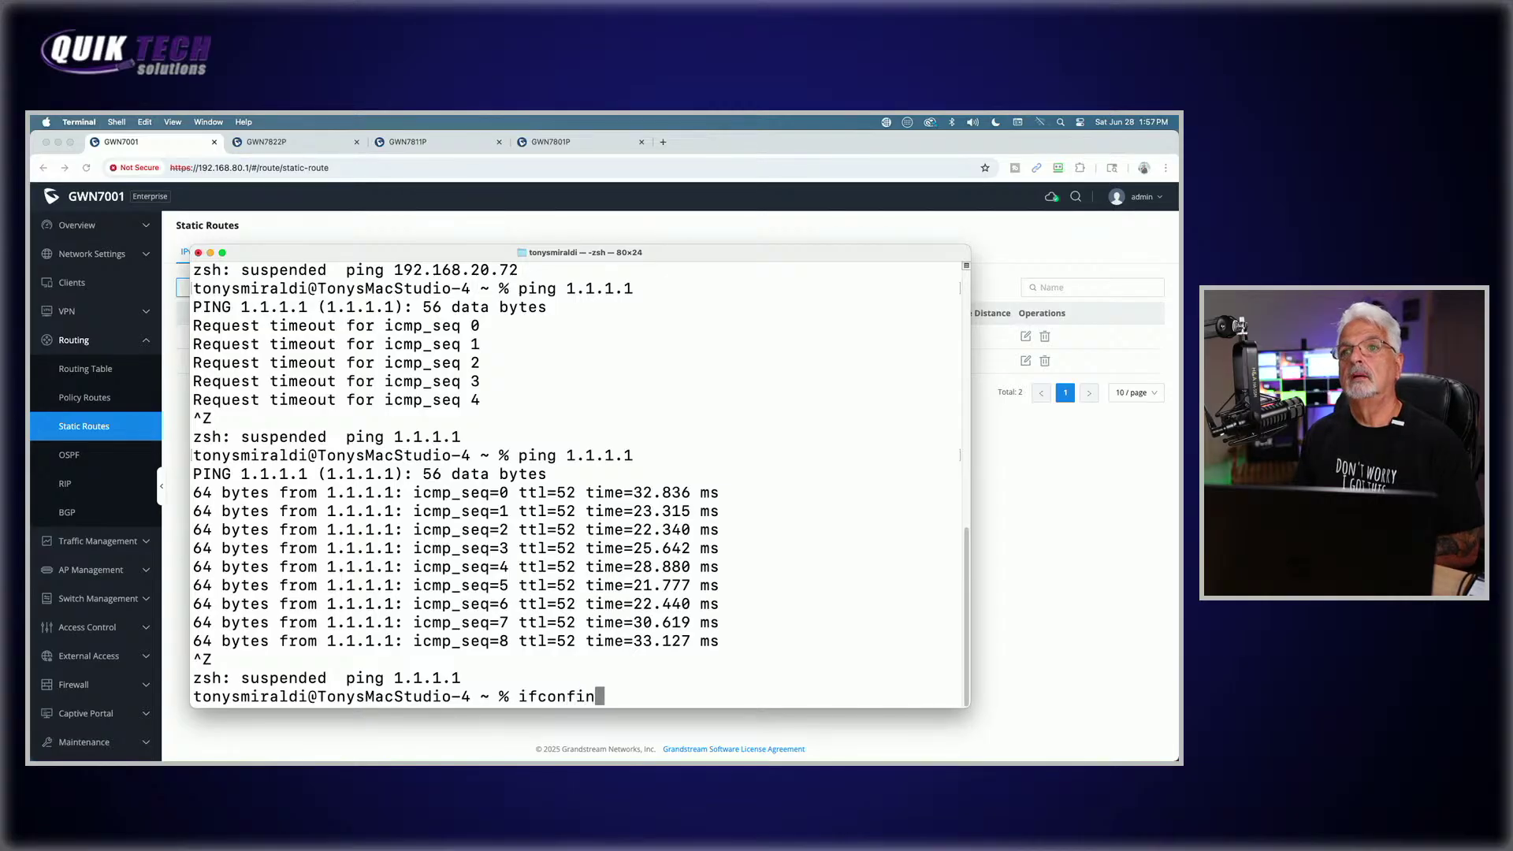
{"action": "type", "text": "g e"}
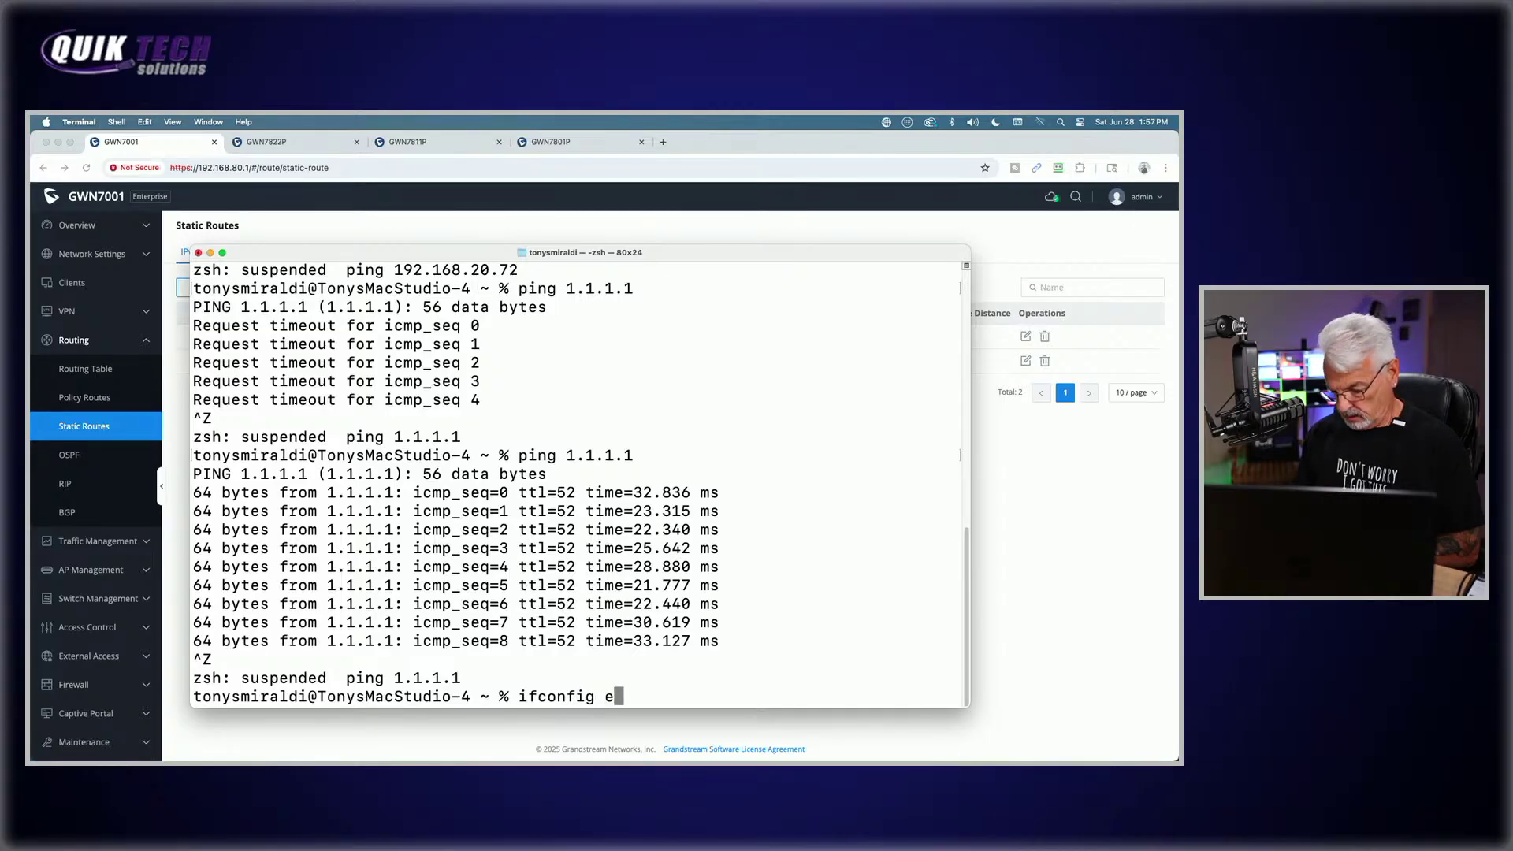
{"action": "type", "text": "n11"}
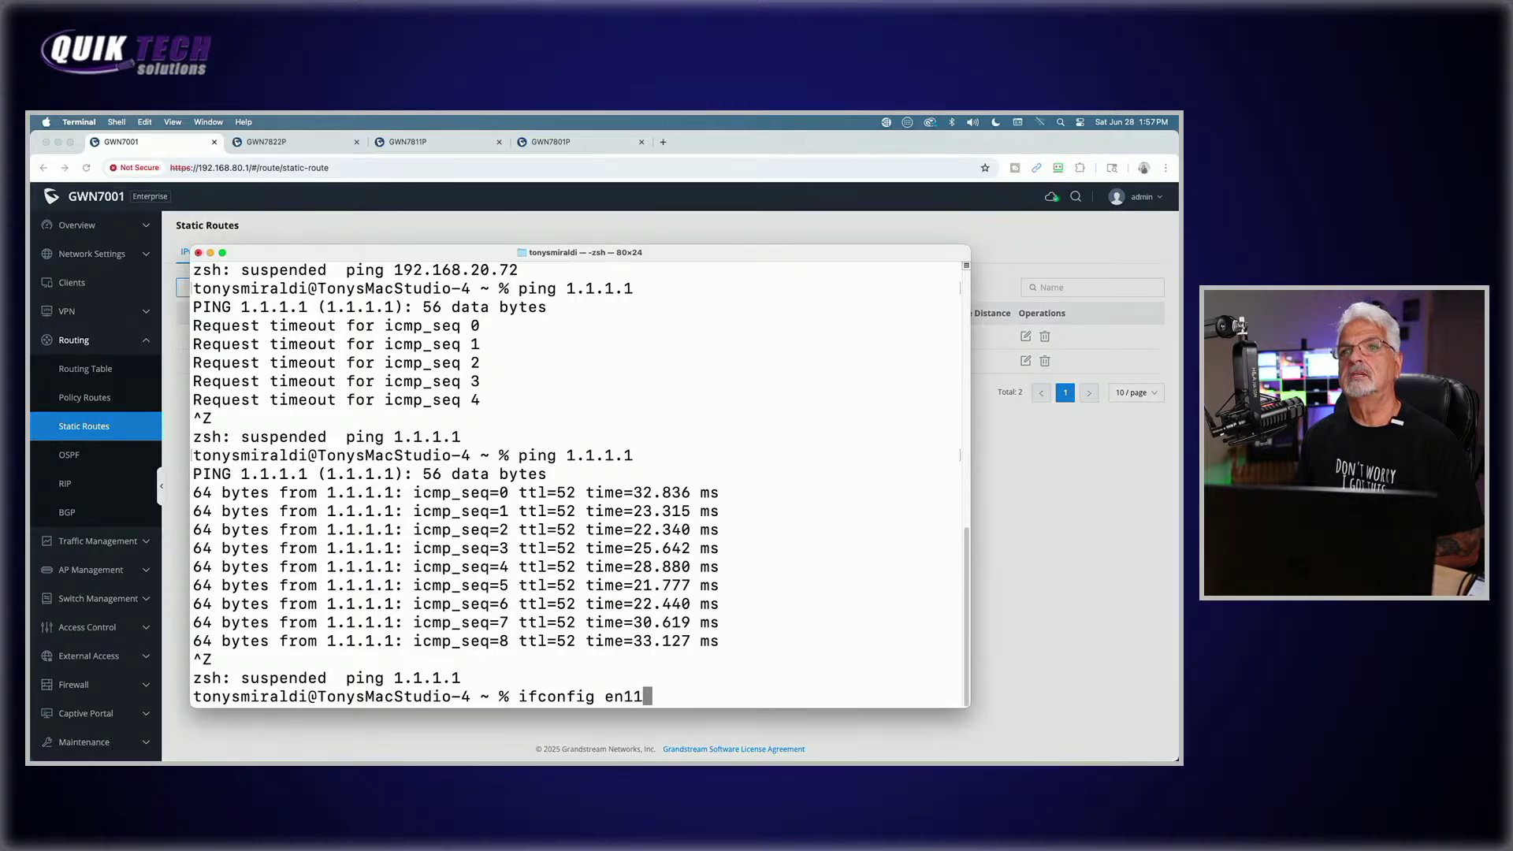
{"action": "key", "text": "Return"}
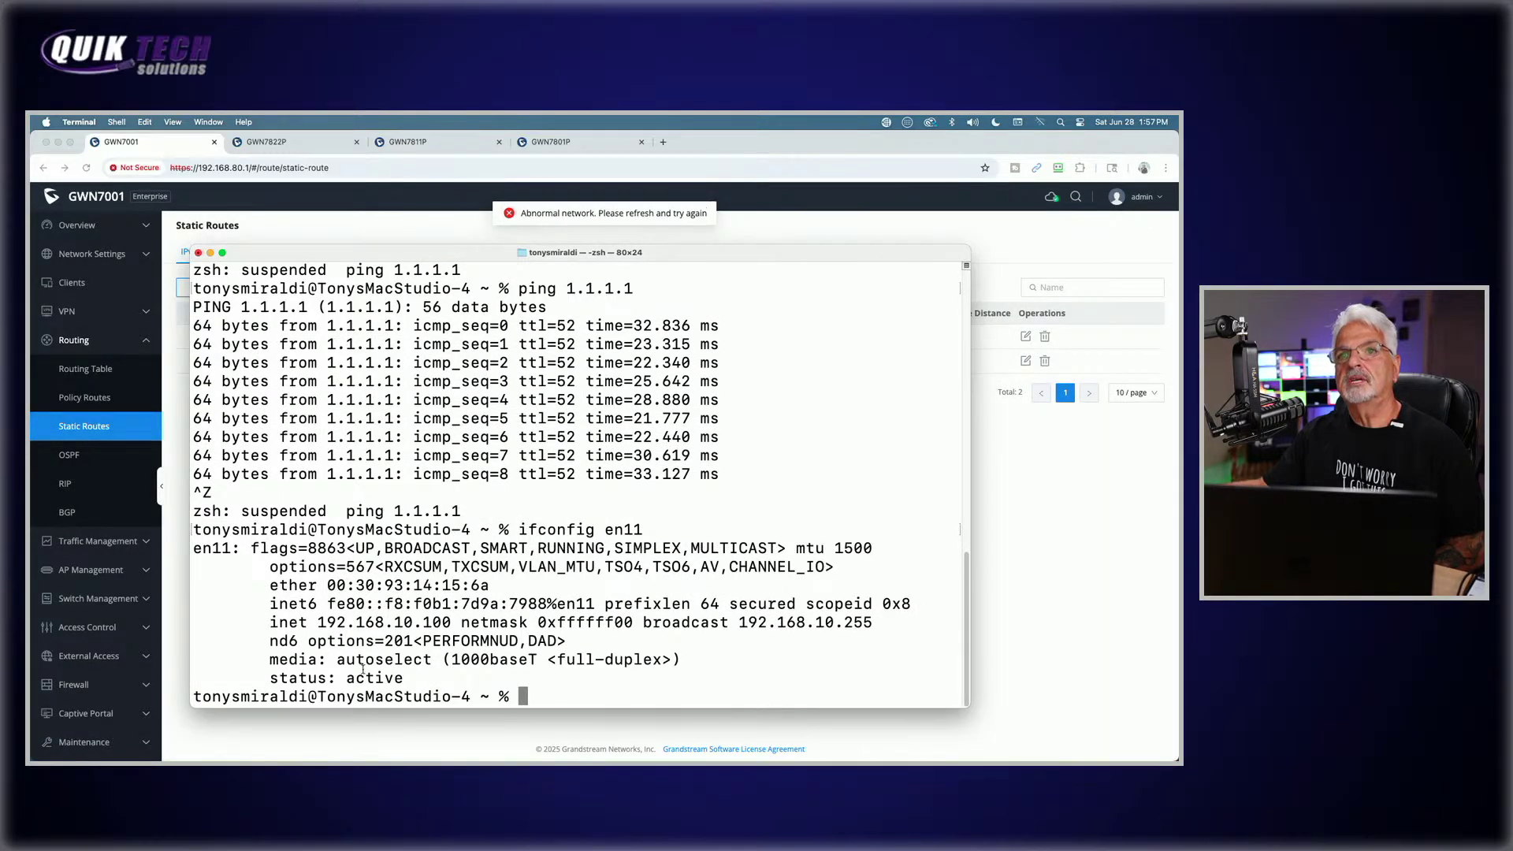
{"action": "left_click_drag", "start_coordinate": [453, 623], "coordinate": [320, 623]}
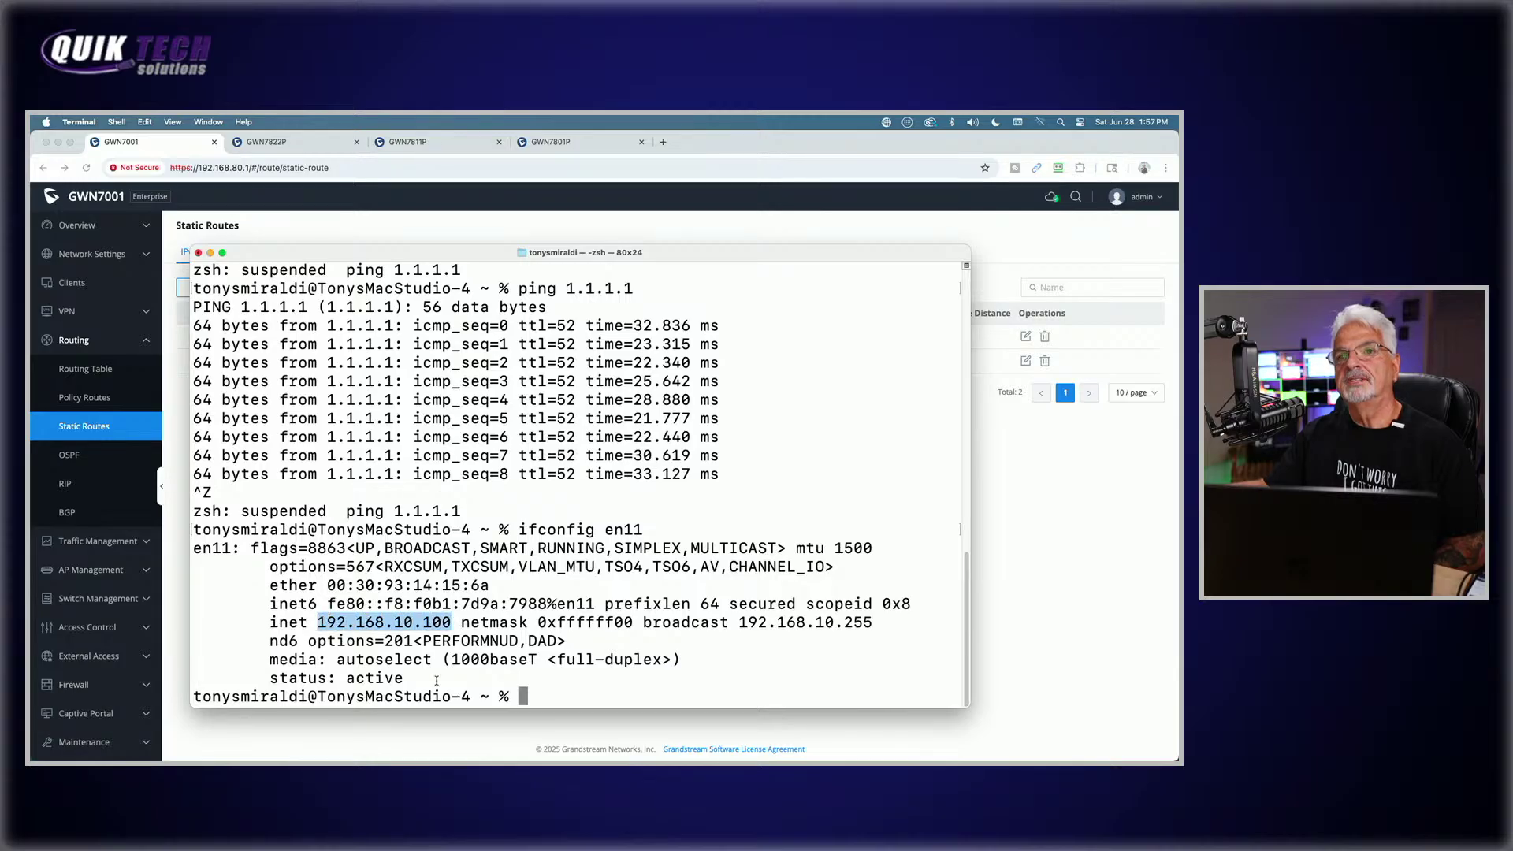